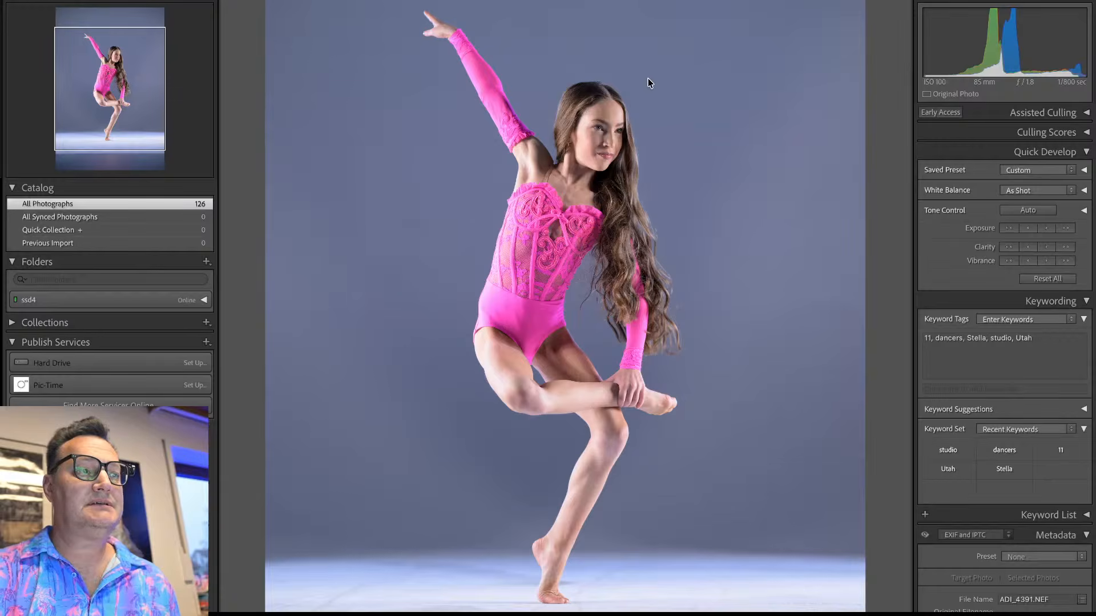
Step: Go back to the thumbnail grid and view the first photo of the shoot enlarged
{"action": "key", "text": "z"}
{"action": "key", "text": "g"}
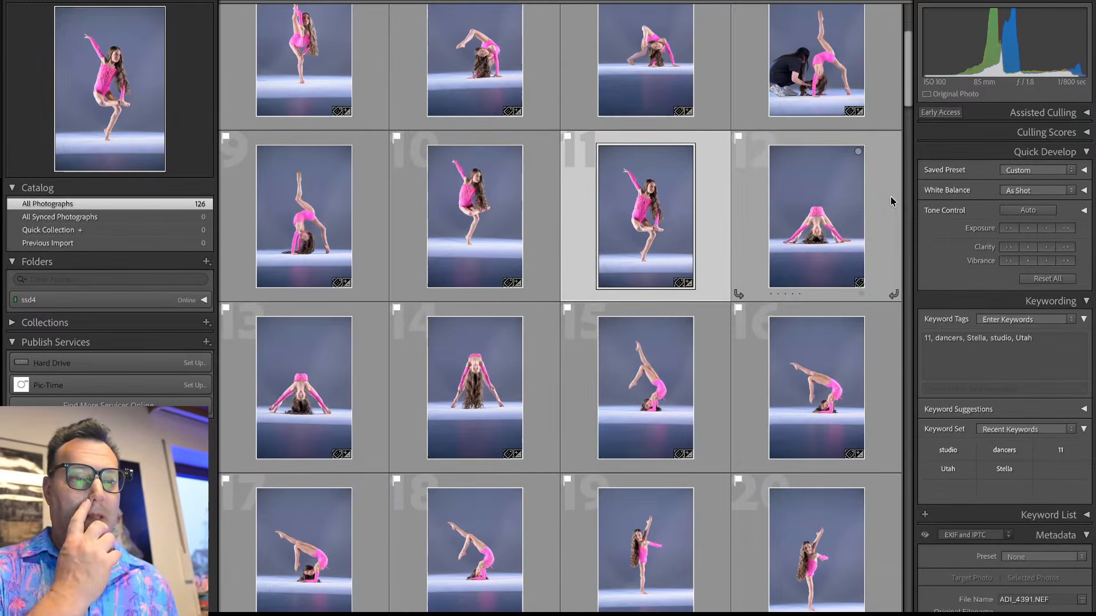
{"action": "scroll", "coordinate": [892, 201], "scroll_direction": "up", "scroll_amount": 3}
{"action": "scroll", "coordinate": [892, 201], "scroll_direction": "down", "scroll_amount": 1}
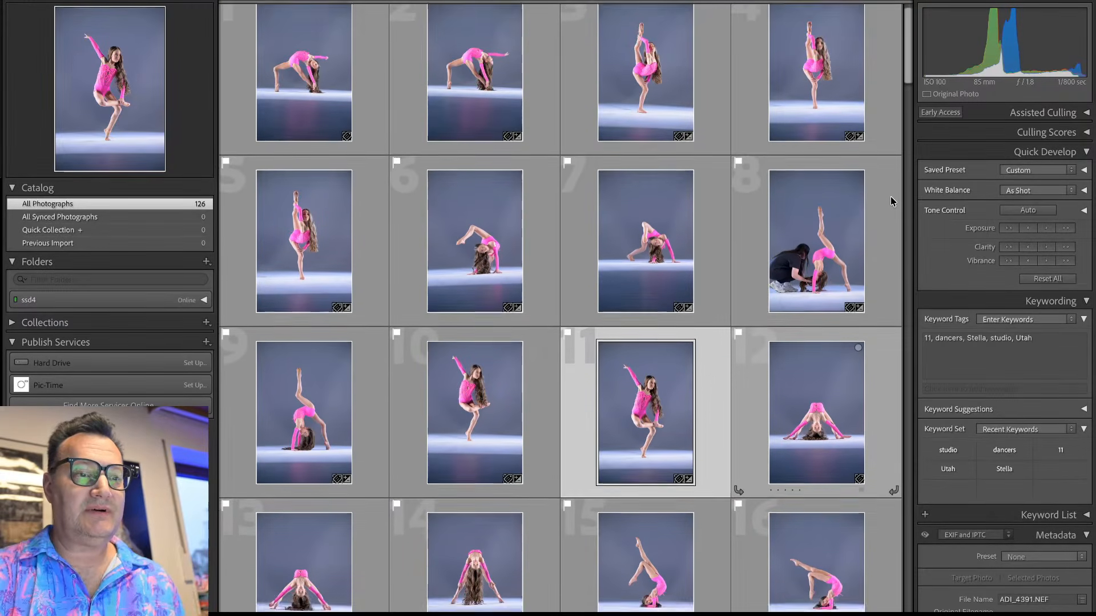
{"action": "scroll", "coordinate": [892, 201], "scroll_direction": "up", "scroll_amount": 1}
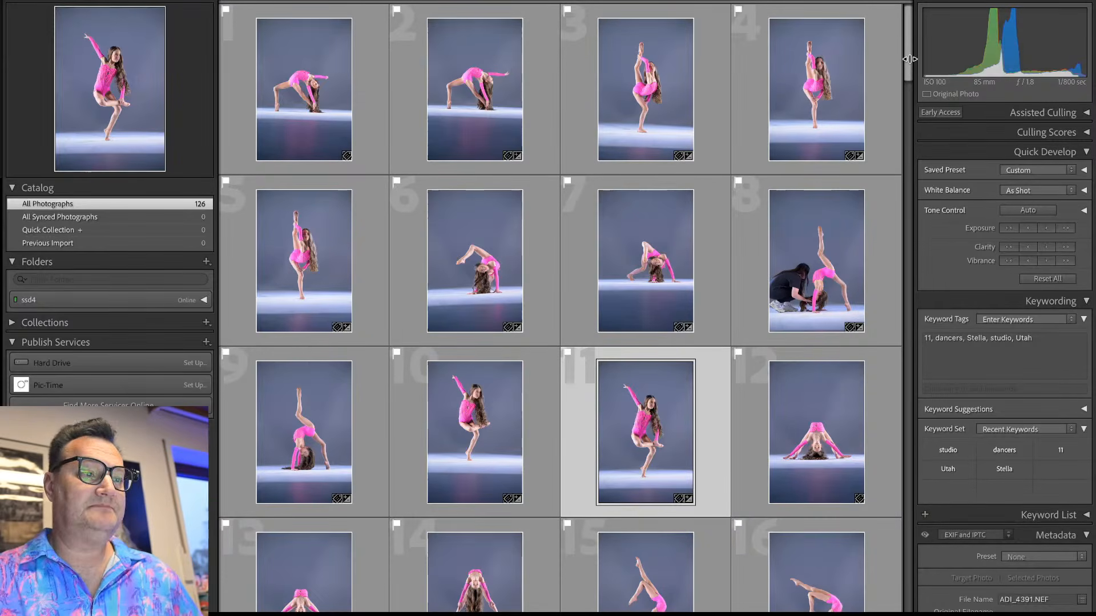
{"action": "left_click", "coordinate": [368, 87]}
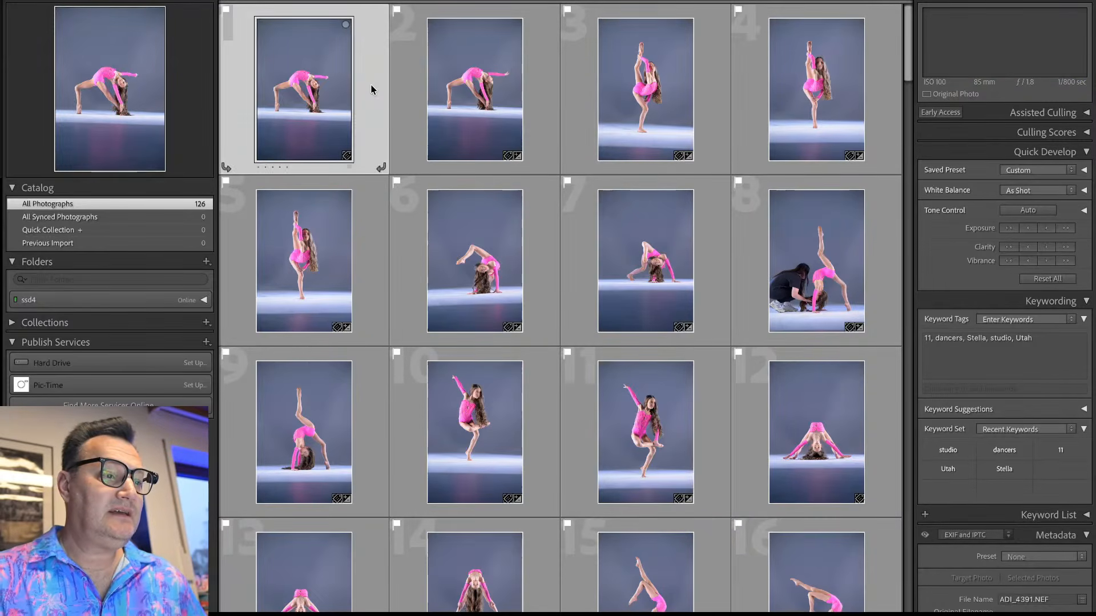
{"action": "double_click", "coordinate": [371, 90]}
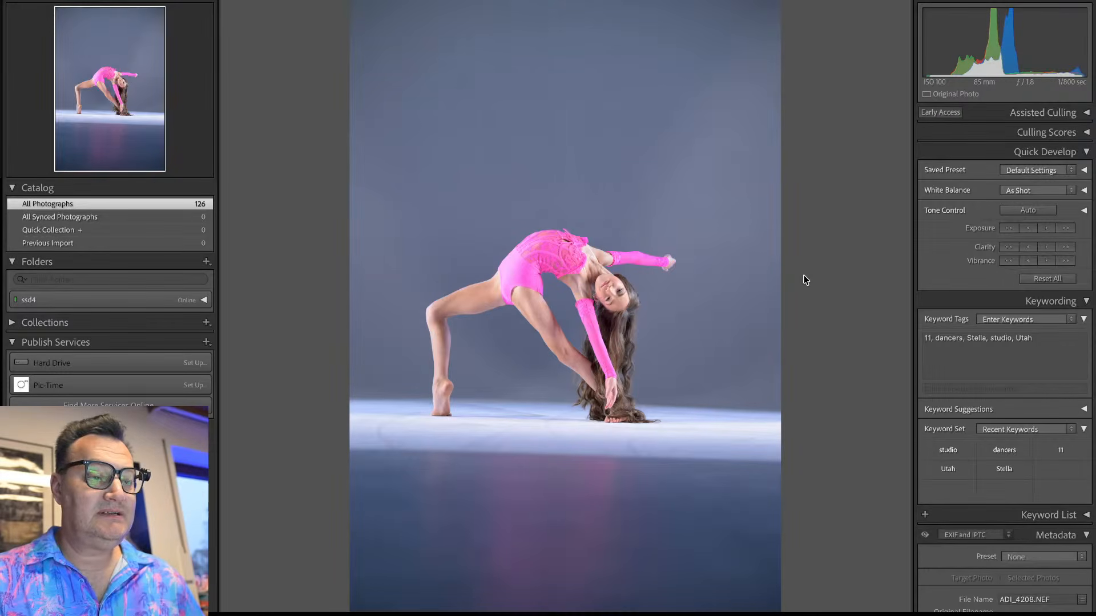
{"action": "key", "text": "g"}
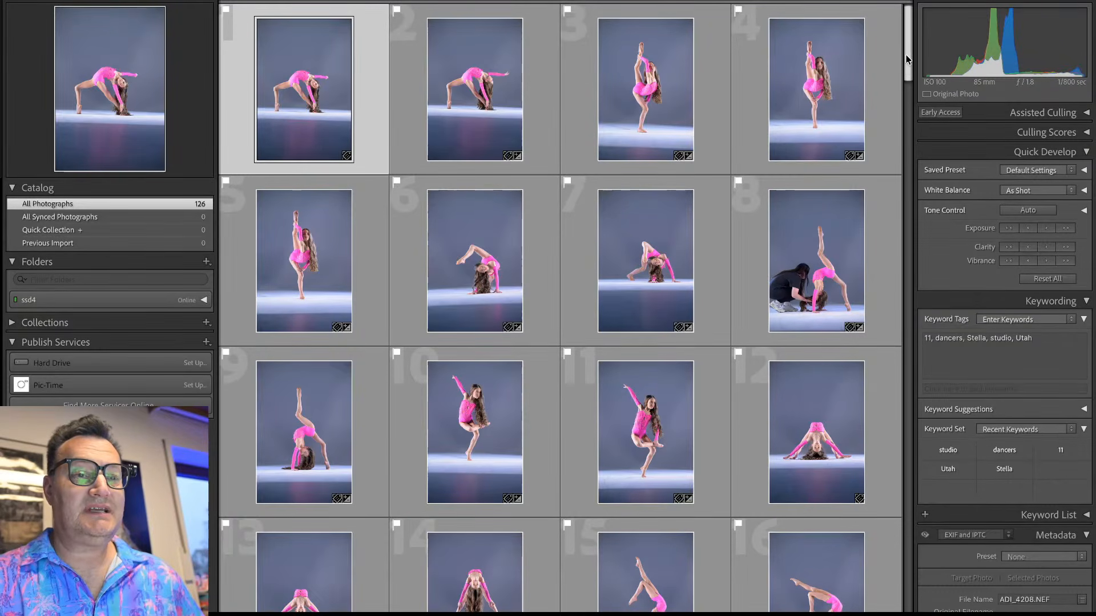
Step: Look through the thumbnails down to the last photo and return to the beginning of the shoot
{"action": "left_click_drag", "start_coordinate": [909, 49], "coordinate": [921, 586]}
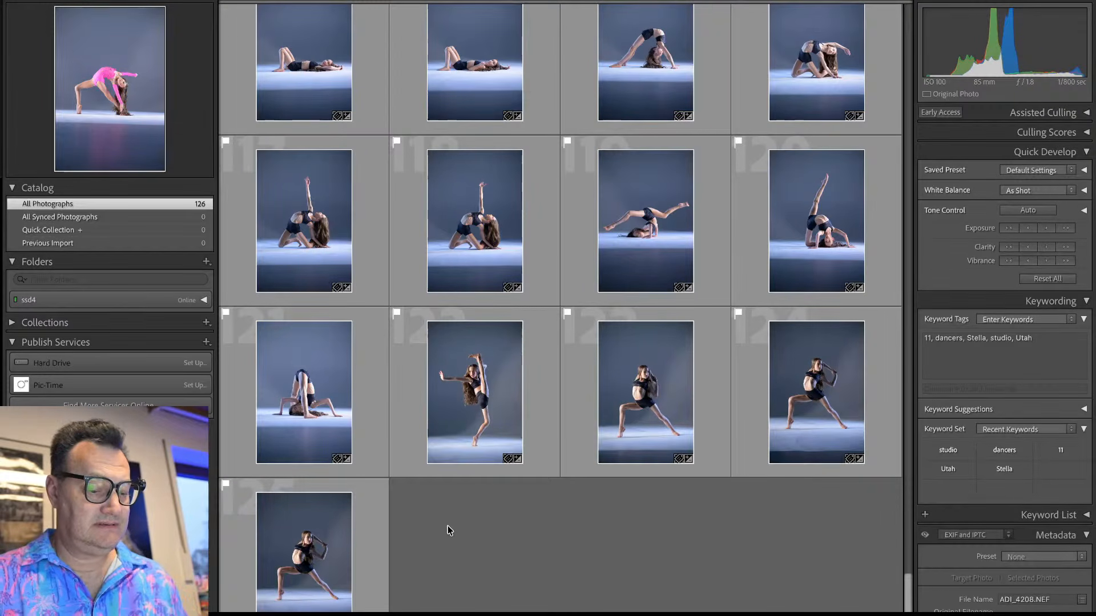
{"action": "left_click", "coordinate": [374, 560]}
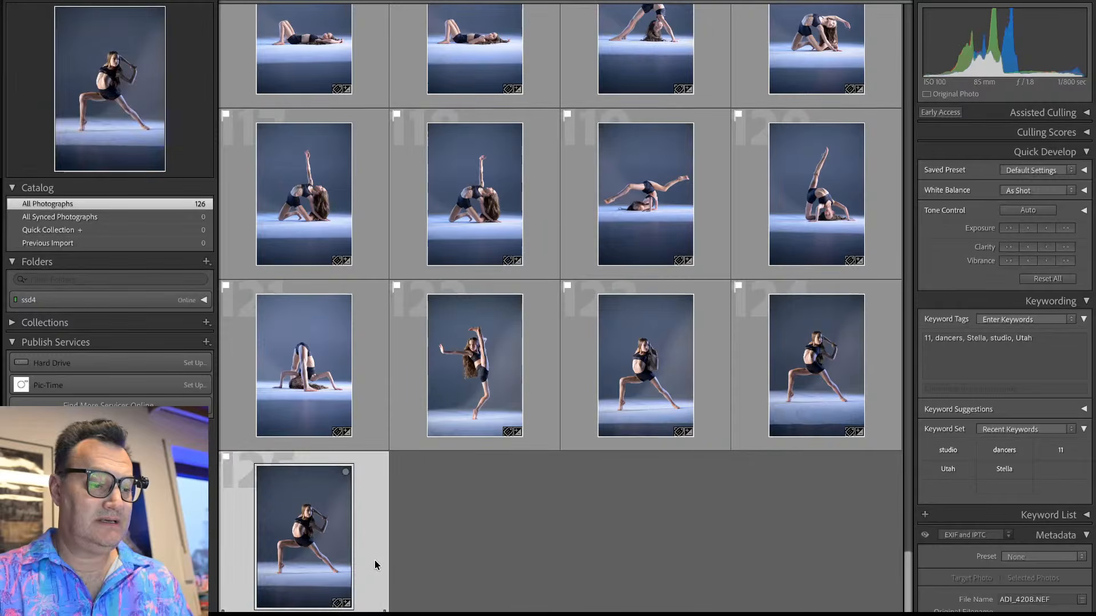
{"action": "key", "text": "t"}
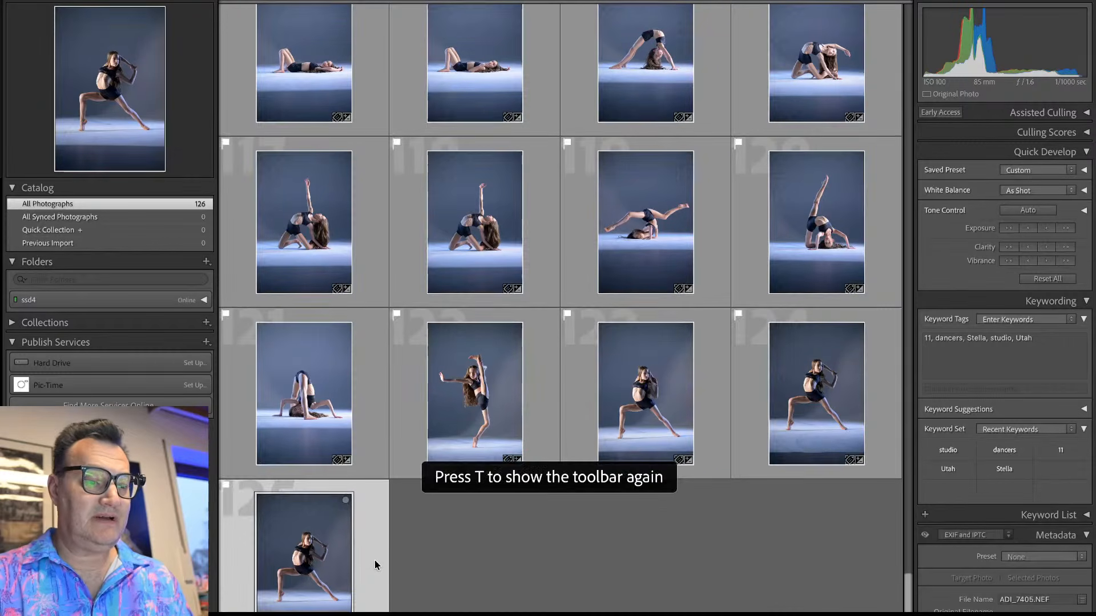
{"action": "left_click", "coordinate": [908, 519]}
{"action": "left_click_drag", "start_coordinate": [909, 449], "coordinate": [906, 34]}
{"action": "left_click", "coordinate": [905, 34]}
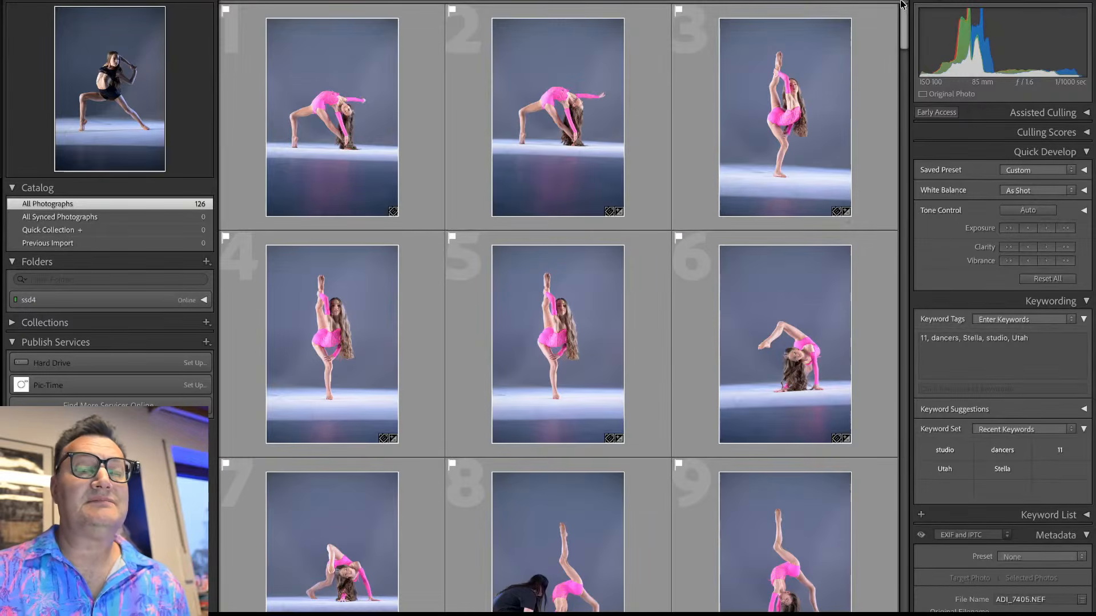
Step: Open the first backbend photo for developing, rotate it slightly counterclockwise to level the floor, and crop it closer around the dancer
{"action": "left_click", "coordinate": [423, 111]}
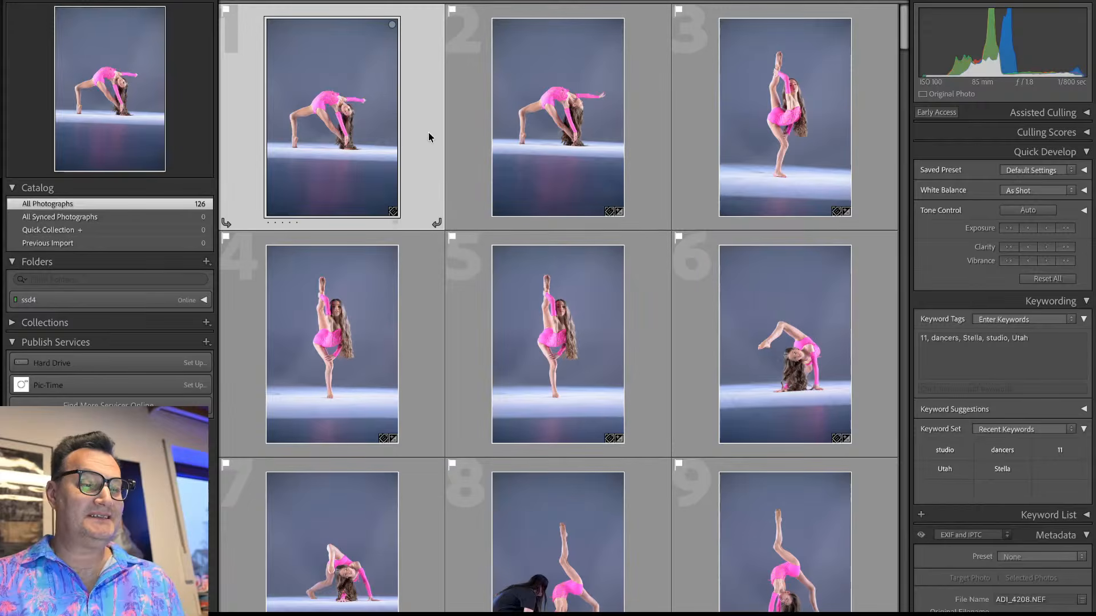
{"action": "key", "text": "d"}
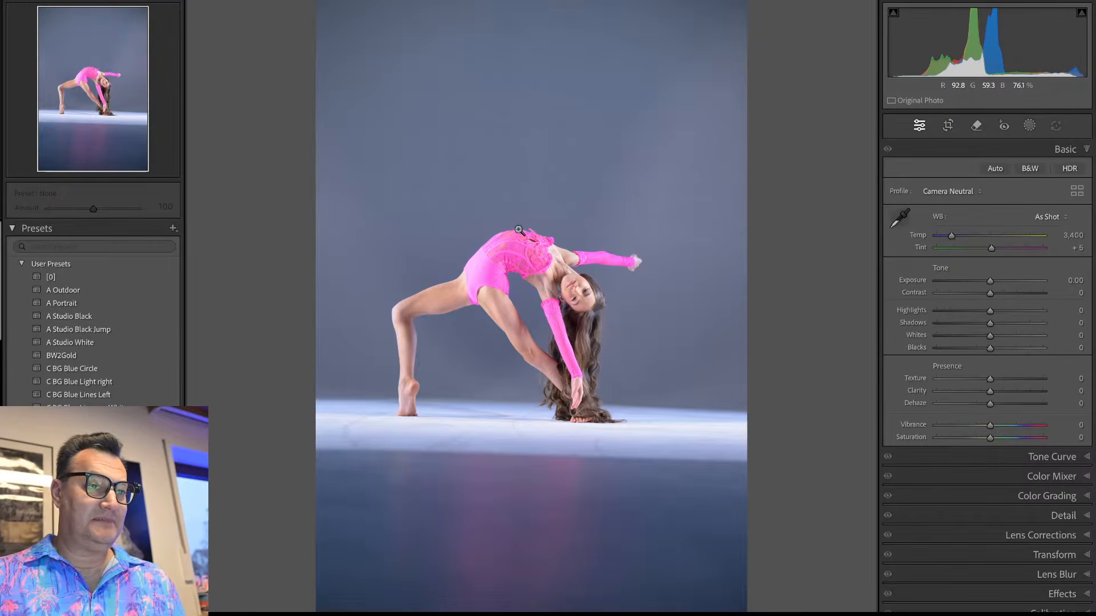
{"action": "key", "text": "r"}
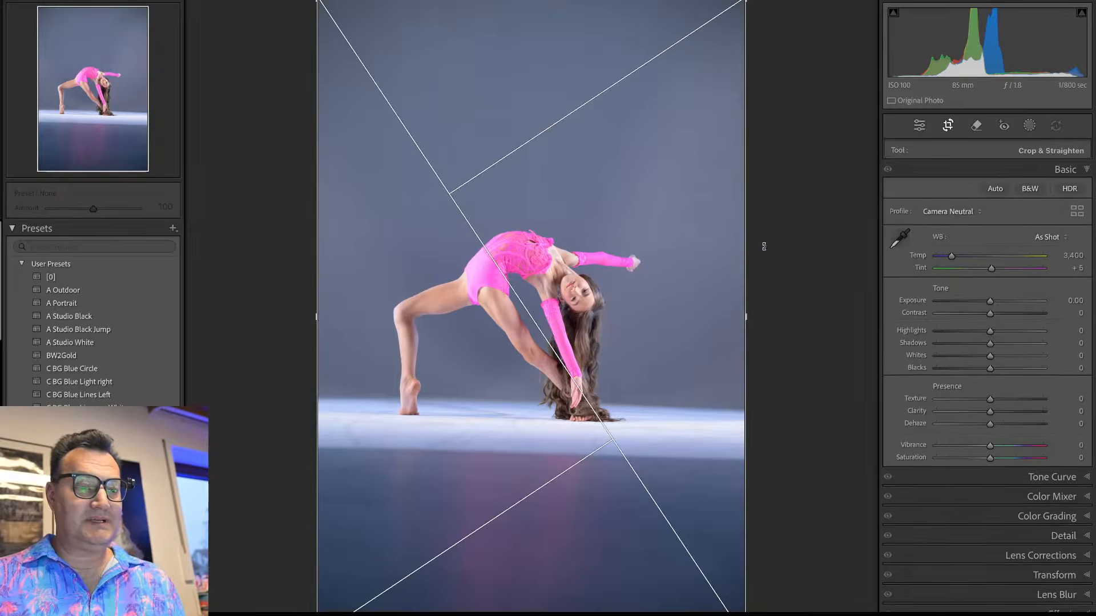
{"action": "left_click_drag", "start_coordinate": [783, 244], "coordinate": [770, 231]}
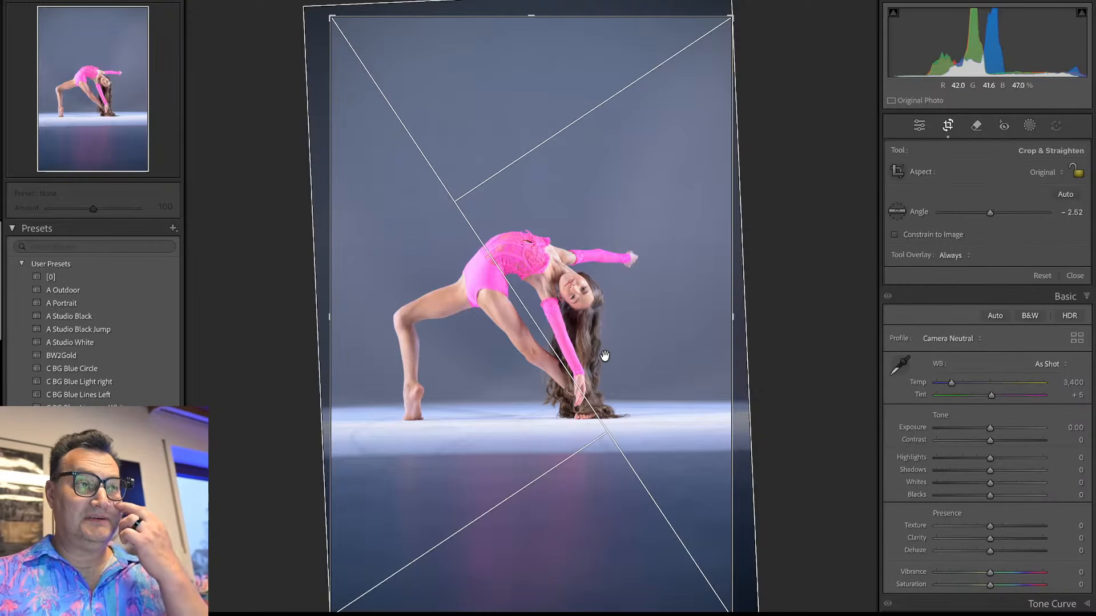
{"action": "left_click_drag", "start_coordinate": [733, 18], "coordinate": [720, 69]}
{"action": "left_click_drag", "start_coordinate": [347, 561], "coordinate": [353, 530]}
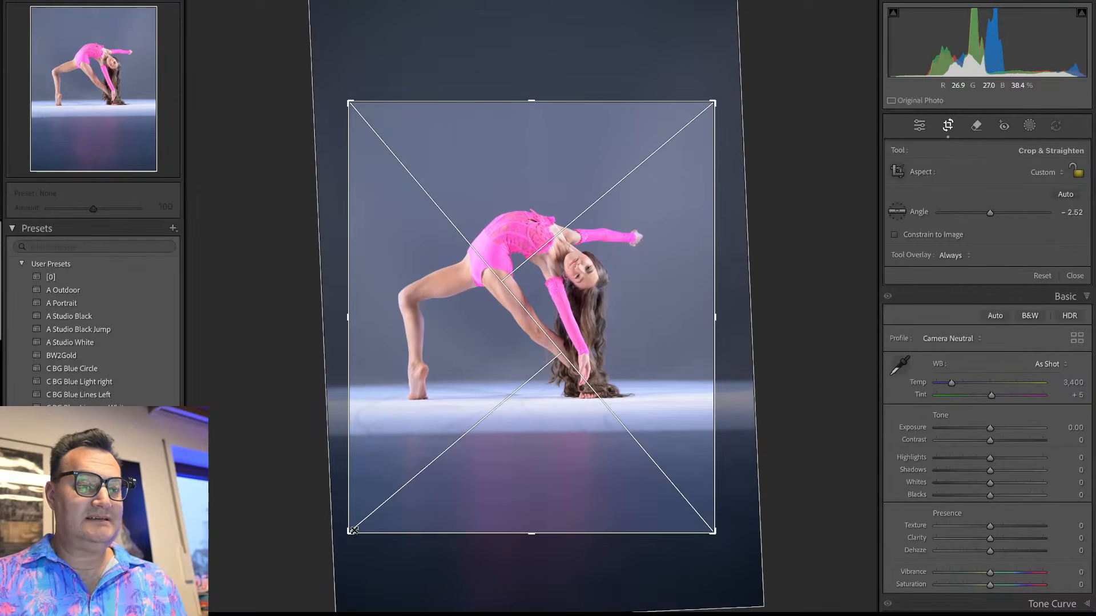
{"action": "key", "text": "Return"}
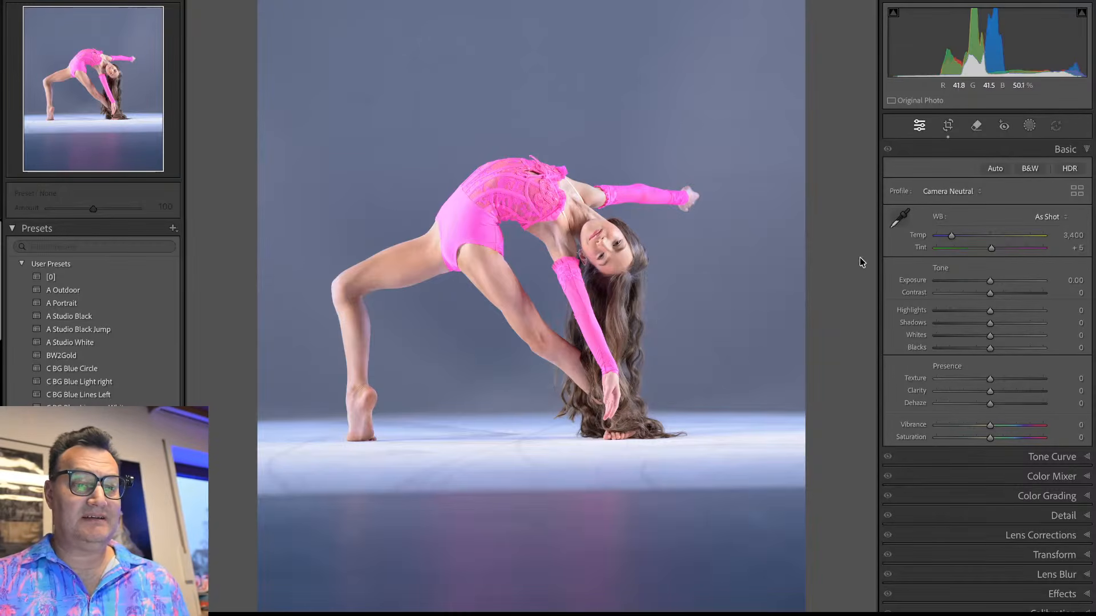
Step: Narrow the crop slightly by trimming the side of the frame behind the dancer's outstretched hand
{"action": "key", "text": "r"}
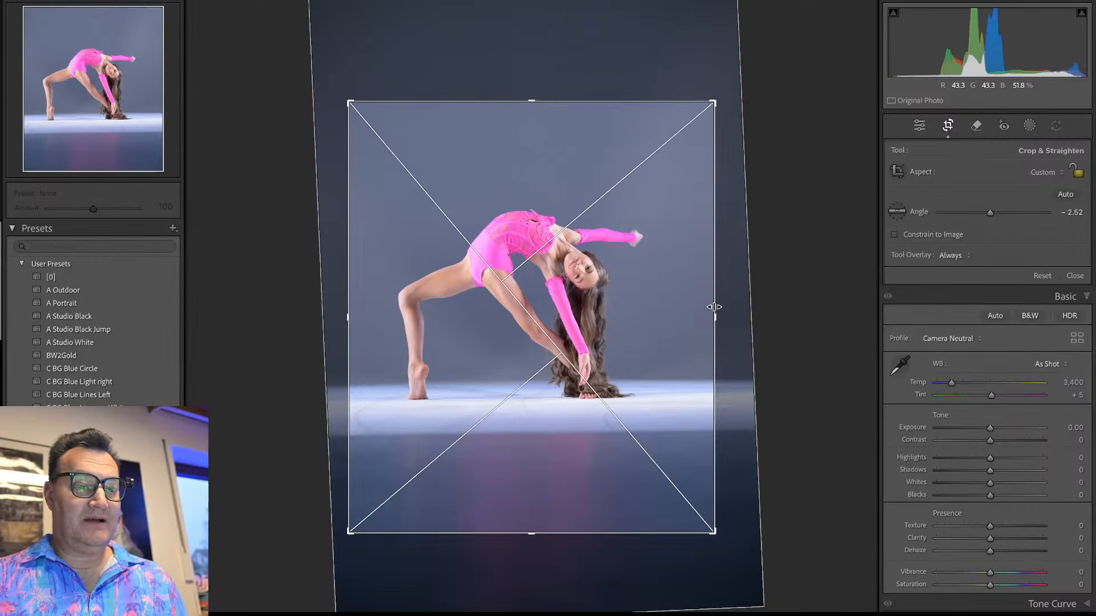
{"action": "left_click_drag", "start_coordinate": [717, 311], "coordinate": [710, 312]}
{"action": "key", "text": "r"}
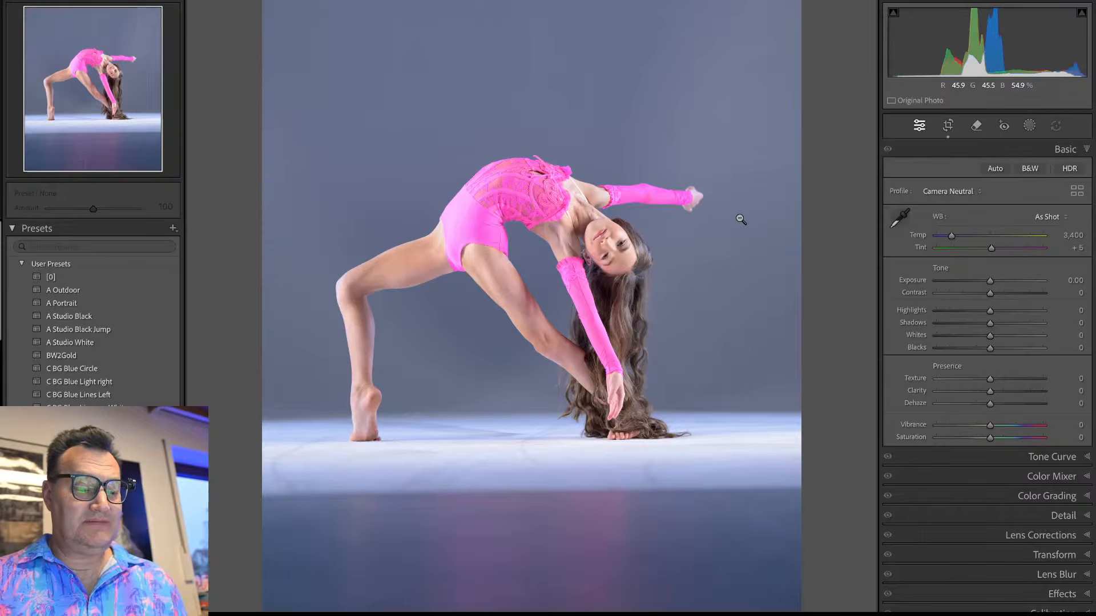
{"action": "key", "text": "r"}
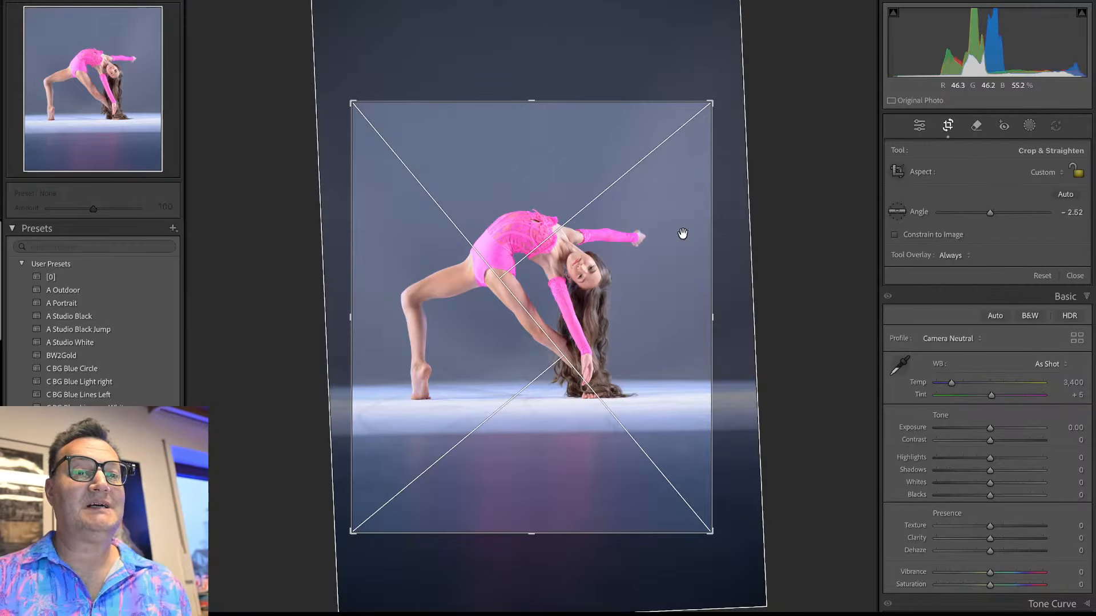
{"action": "left_click_drag", "start_coordinate": [711, 316], "coordinate": [709, 315]}
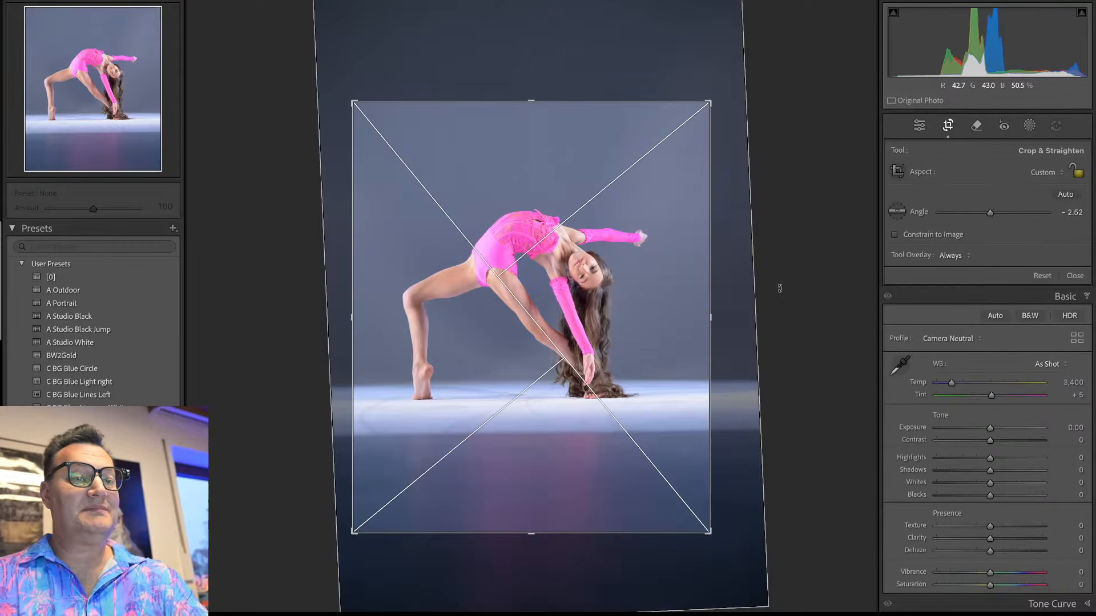
Step: Fine-tune the photo's straightening angle so the floor is level, and apply the crop
{"action": "left_click_drag", "start_coordinate": [832, 268], "coordinate": [827, 266]}
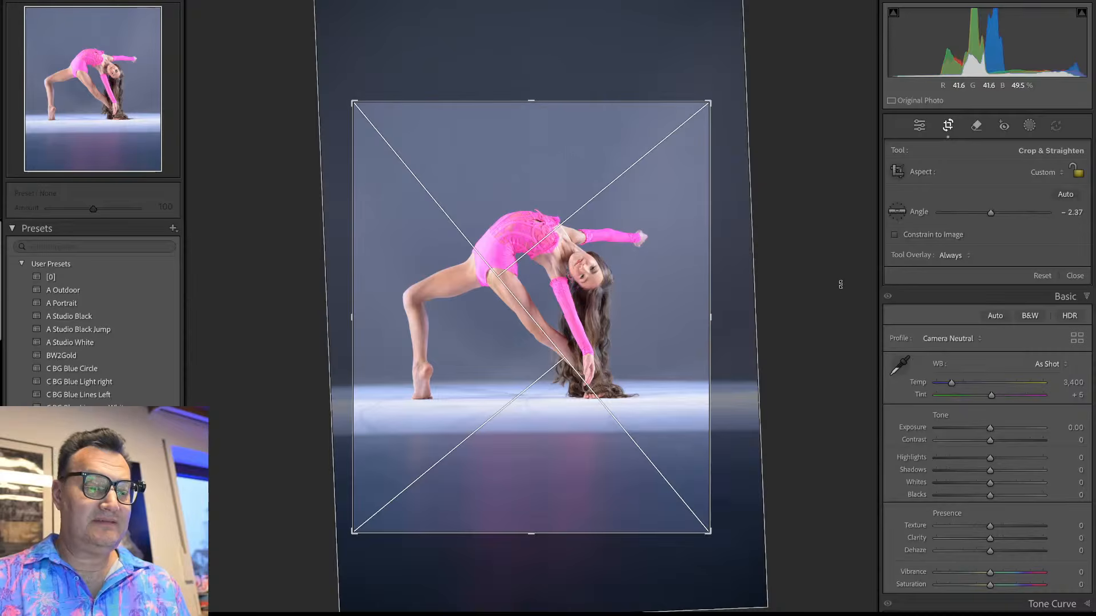
{"action": "mouse_move", "coordinate": [838, 286]}
{"action": "left_mouse_down"}
{"action": "mouse_move", "coordinate": [839, 297]}
{"action": "mouse_move", "coordinate": [822, 299]}
{"action": "left_mouse_up"}
{"action": "key", "text": "Return"}
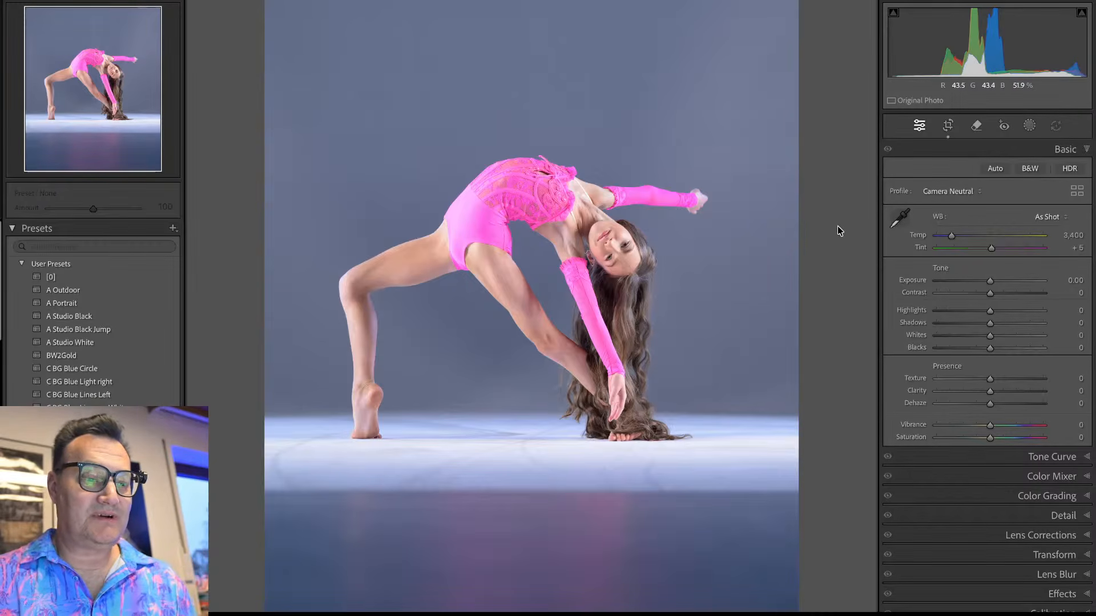
Step: Examine the dancer's face, outstretched arm and bent leg up close
{"action": "left_click", "coordinate": [652, 245]}
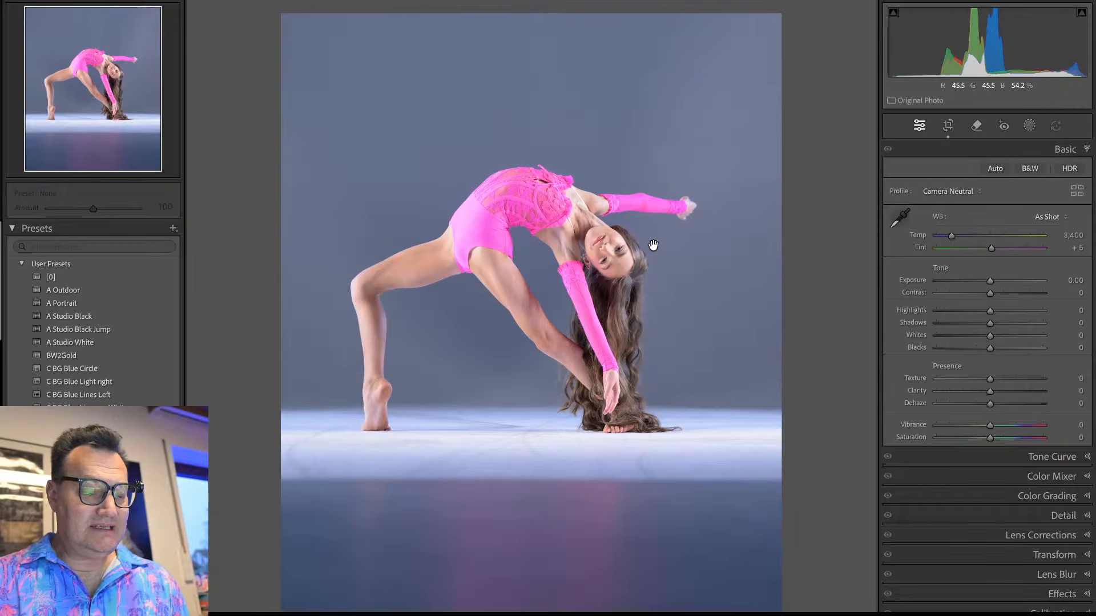
{"action": "left_click", "coordinate": [651, 244]}
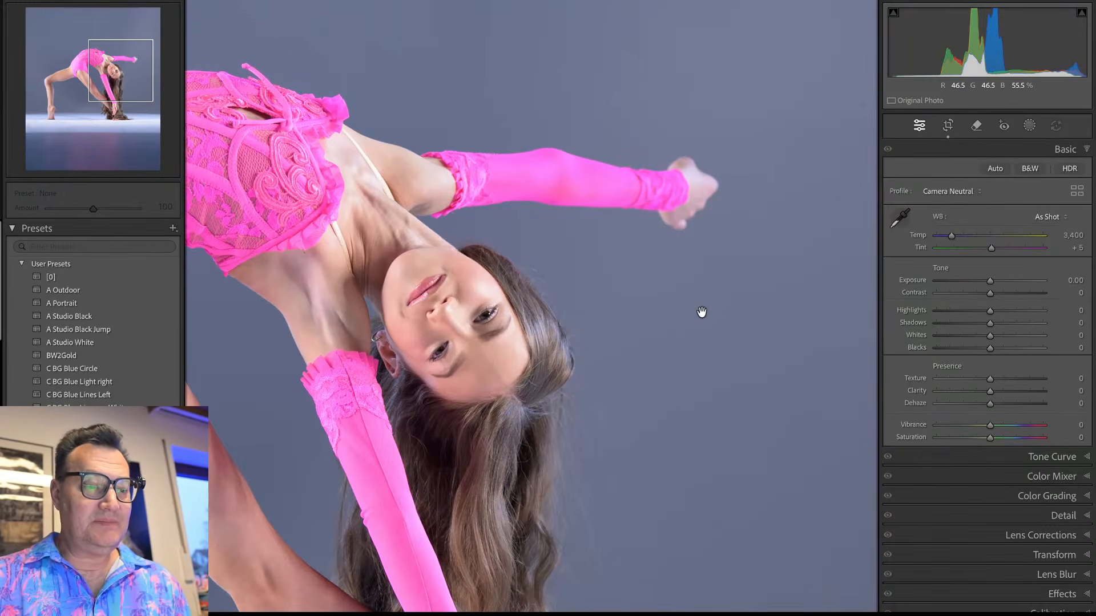
{"action": "left_click_drag", "start_coordinate": [615, 358], "coordinate": [655, 300]}
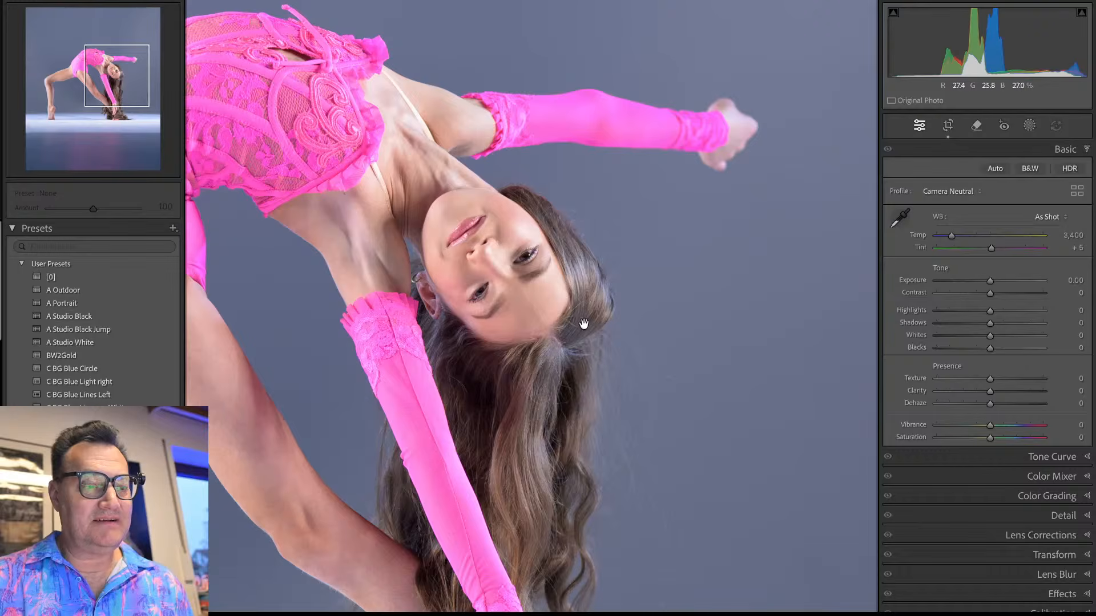
{"action": "left_click_drag", "start_coordinate": [566, 246], "coordinate": [649, 337]}
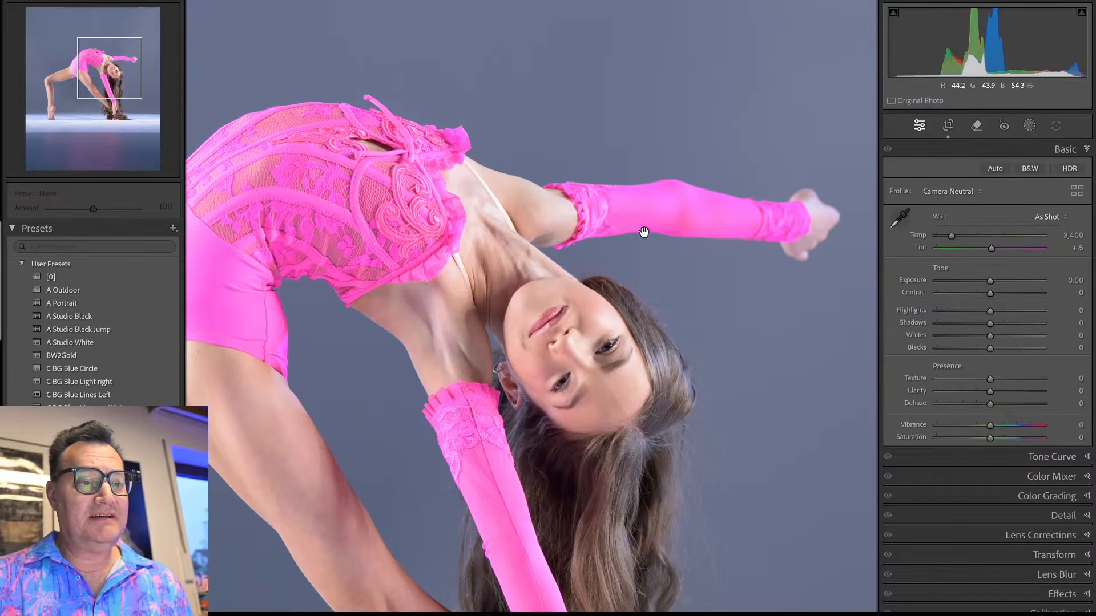
{"action": "left_click", "coordinate": [707, 234]}
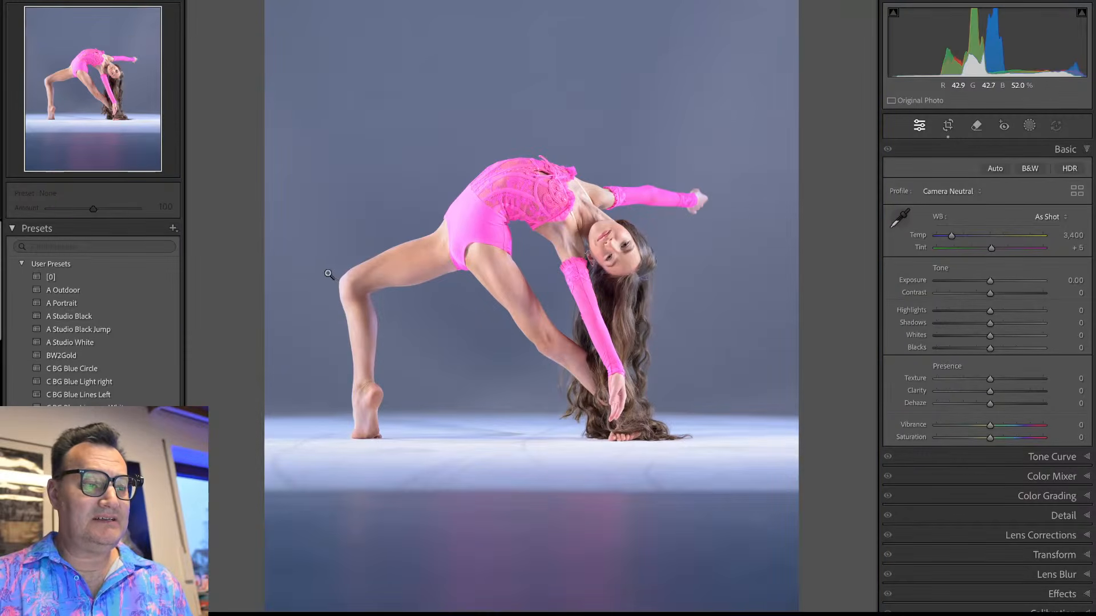
{"action": "left_click", "coordinate": [346, 285]}
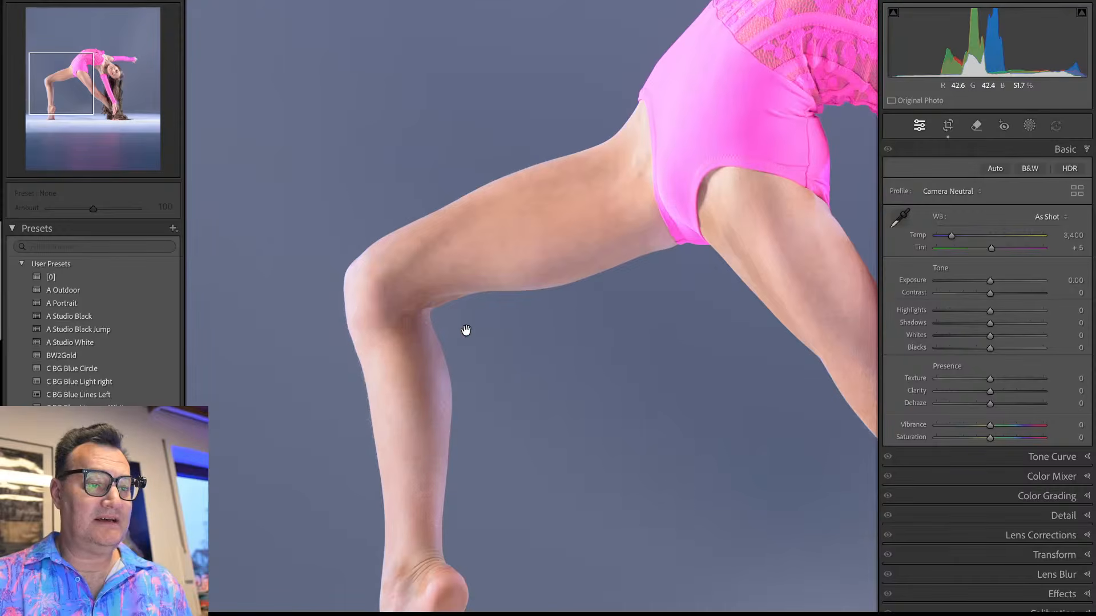
{"action": "left_click", "coordinate": [508, 328]}
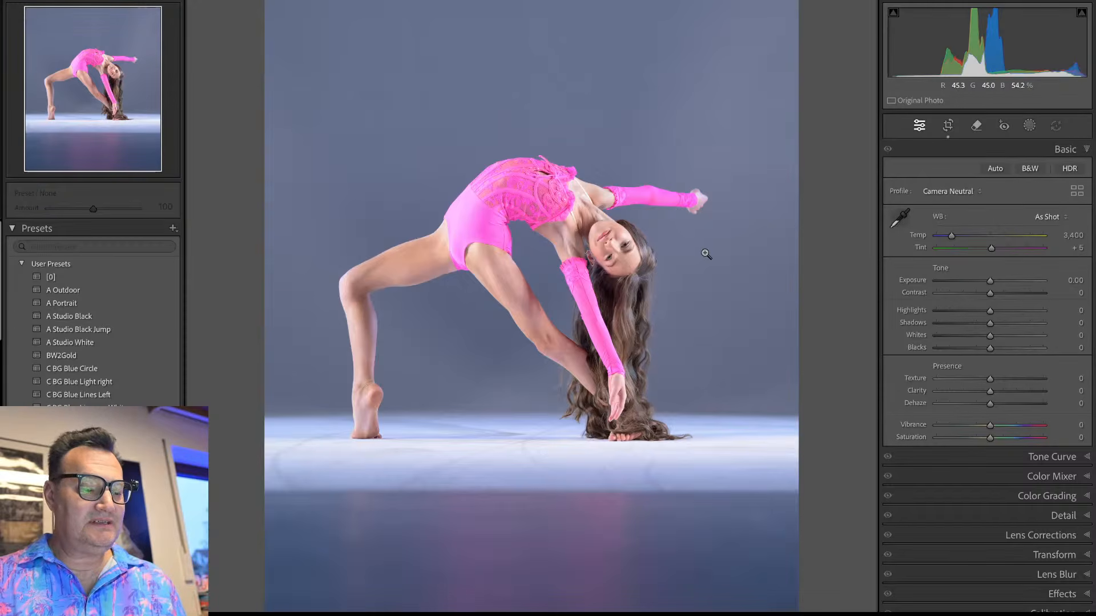
Step: Neutralize the blue cast by sampling white balance from the backdrop beside the dancer's head, giving Temp 4,000 and Tint -3
{"action": "key", "text": "w"}
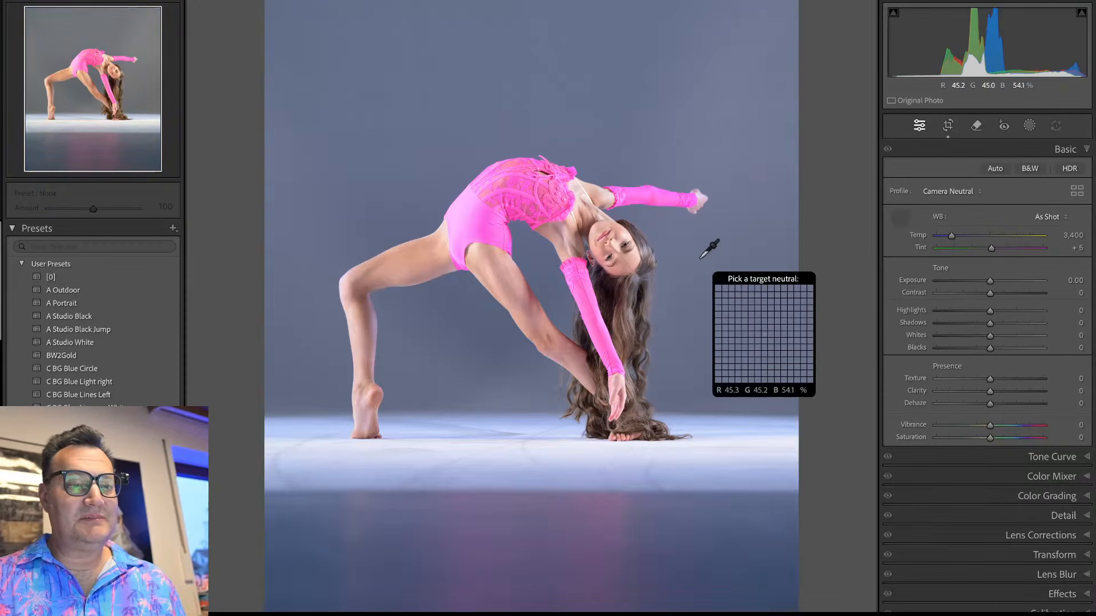
{"action": "key", "text": "w"}
{"action": "key", "text": "w"}
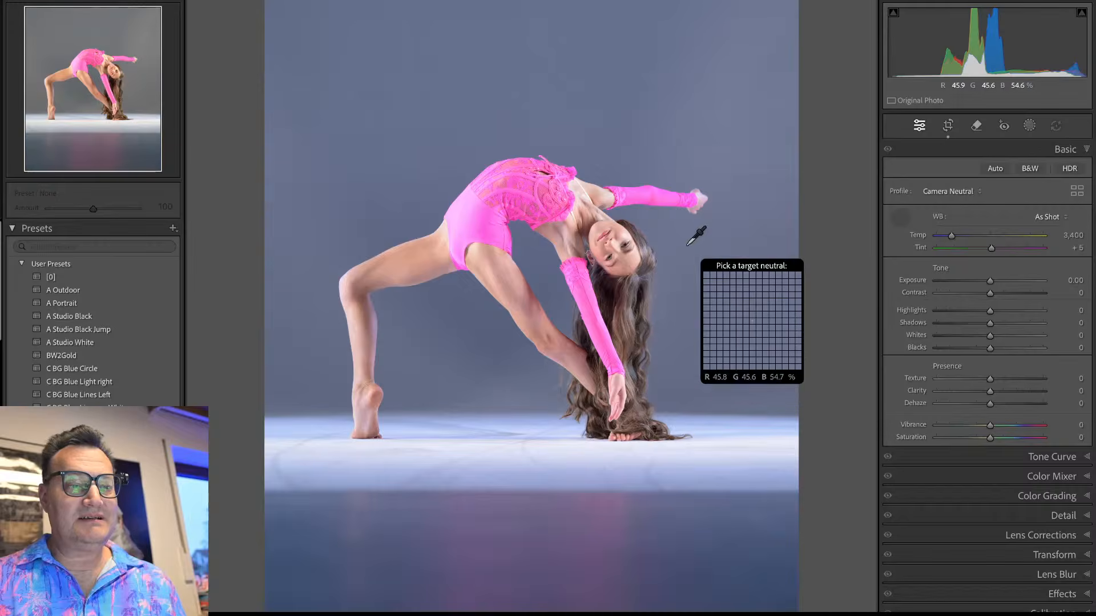
{"action": "left_click", "coordinate": [688, 245]}
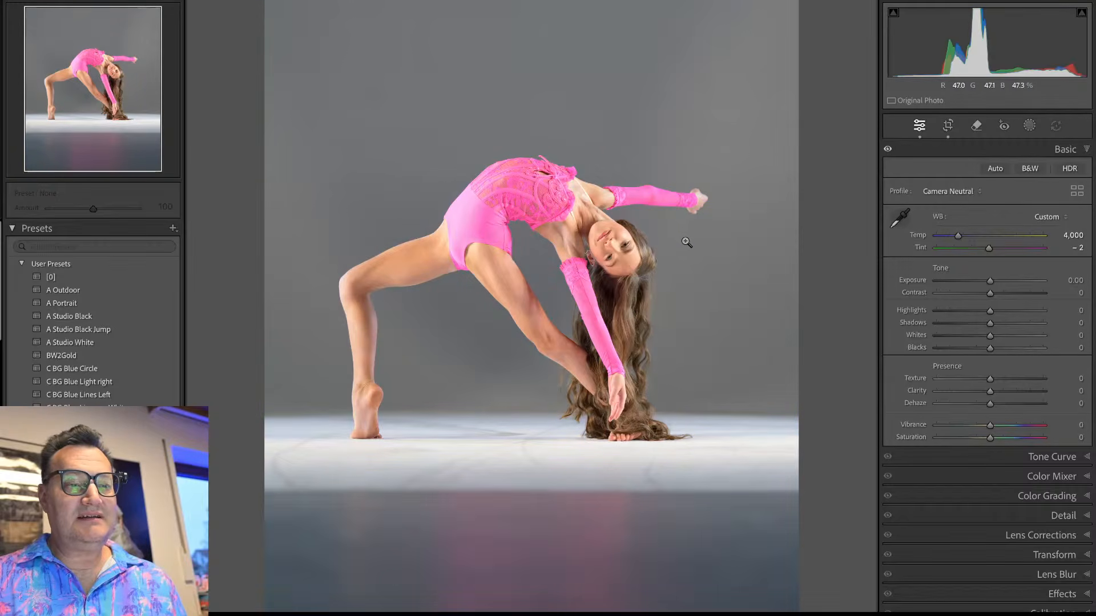
{"action": "key", "text": "w"}
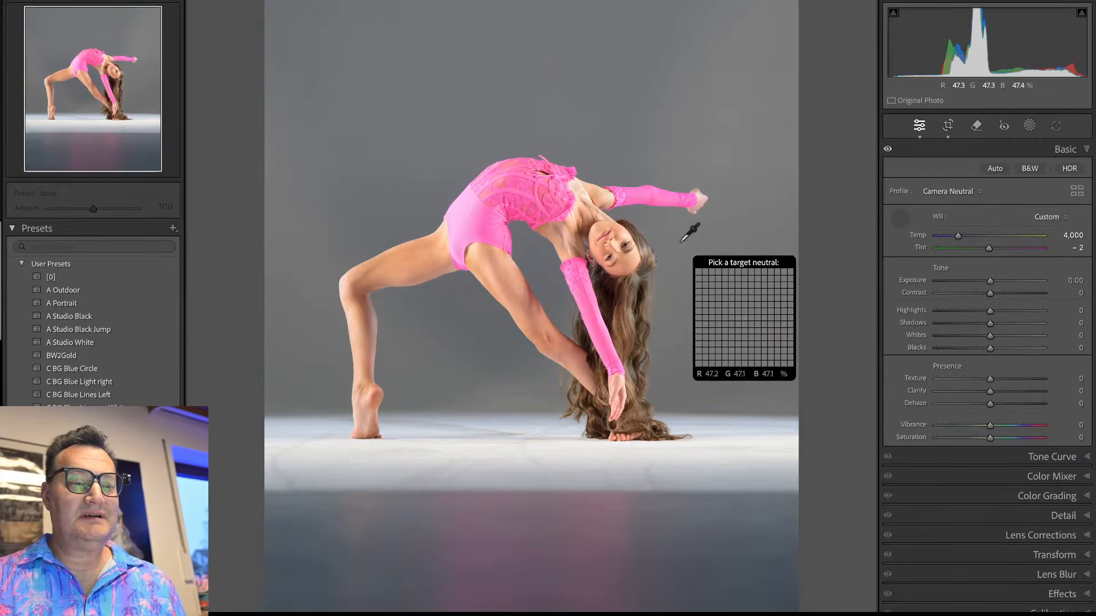
{"action": "left_click", "coordinate": [680, 241]}
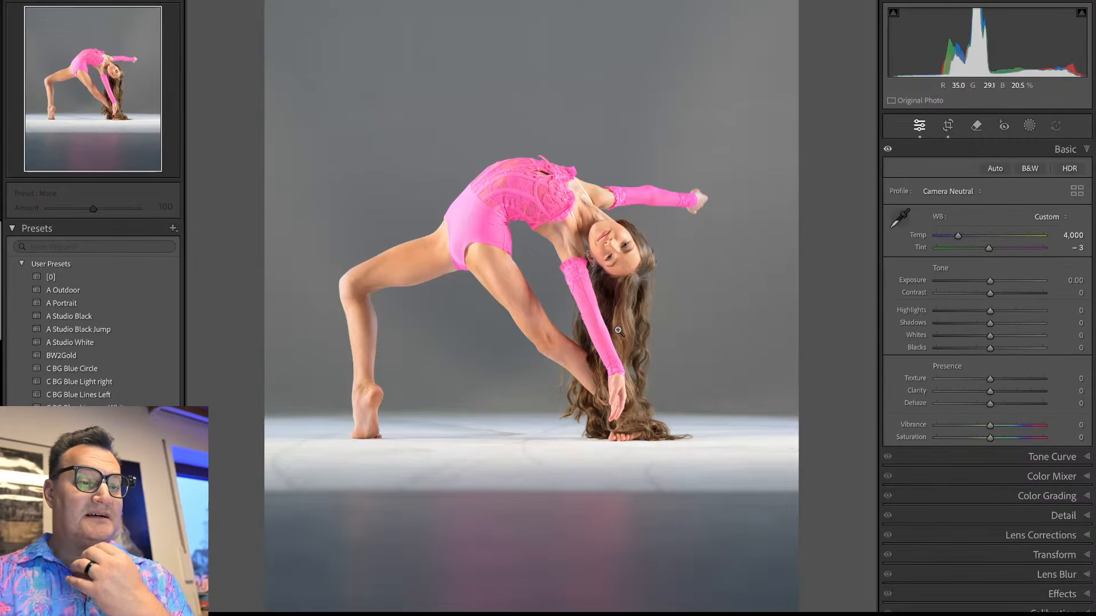
Step: Resample the white balance from the white floor beside the dancer's hair, giving Temp 3,650 and Tint -5
{"action": "left_click", "coordinate": [537, 443]}
{"action": "left_click_drag", "start_coordinate": [577, 444], "coordinate": [585, 323]}
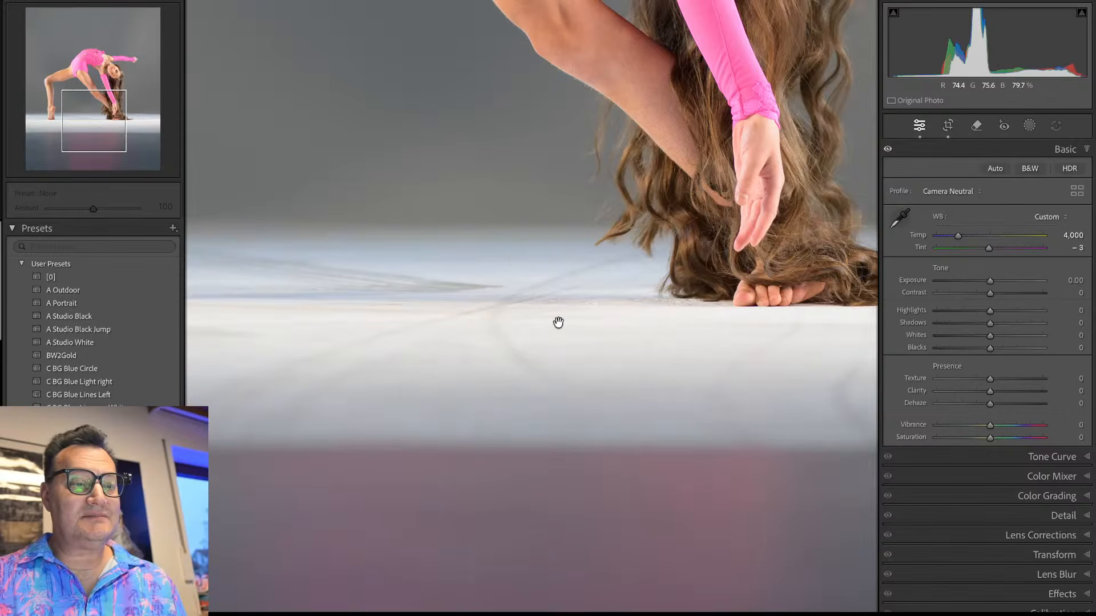
{"action": "key", "text": "w"}
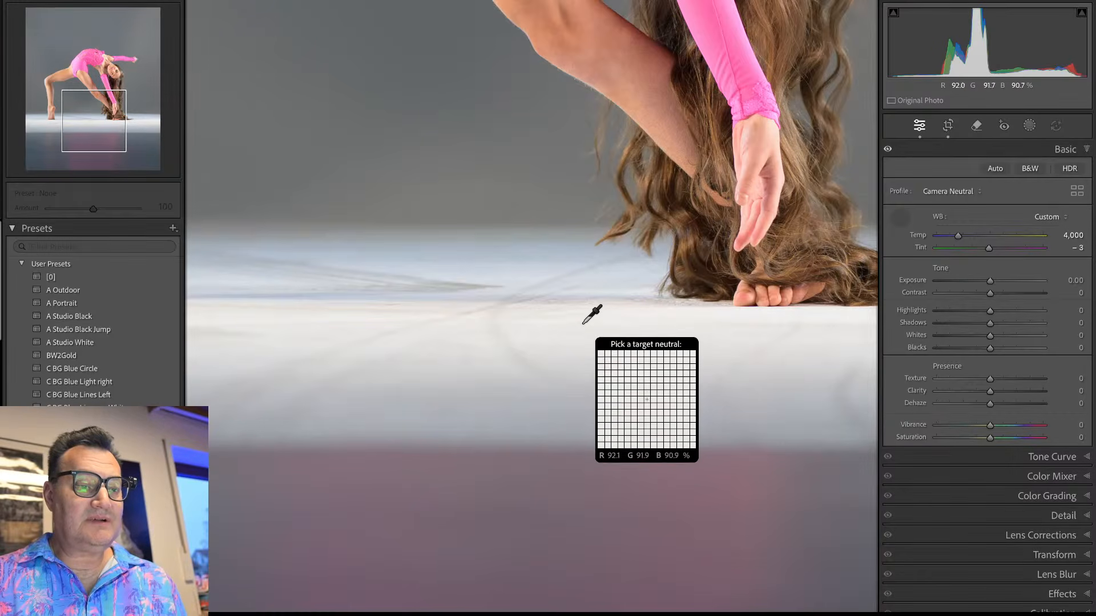
{"action": "left_click", "coordinate": [593, 316]}
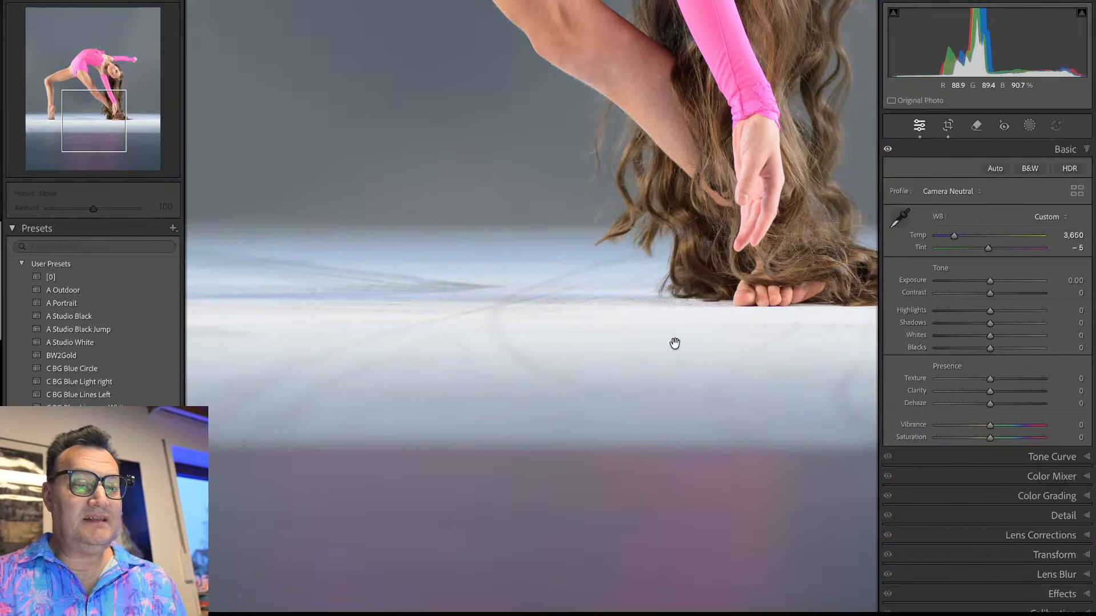
{"action": "left_click", "coordinate": [656, 323]}
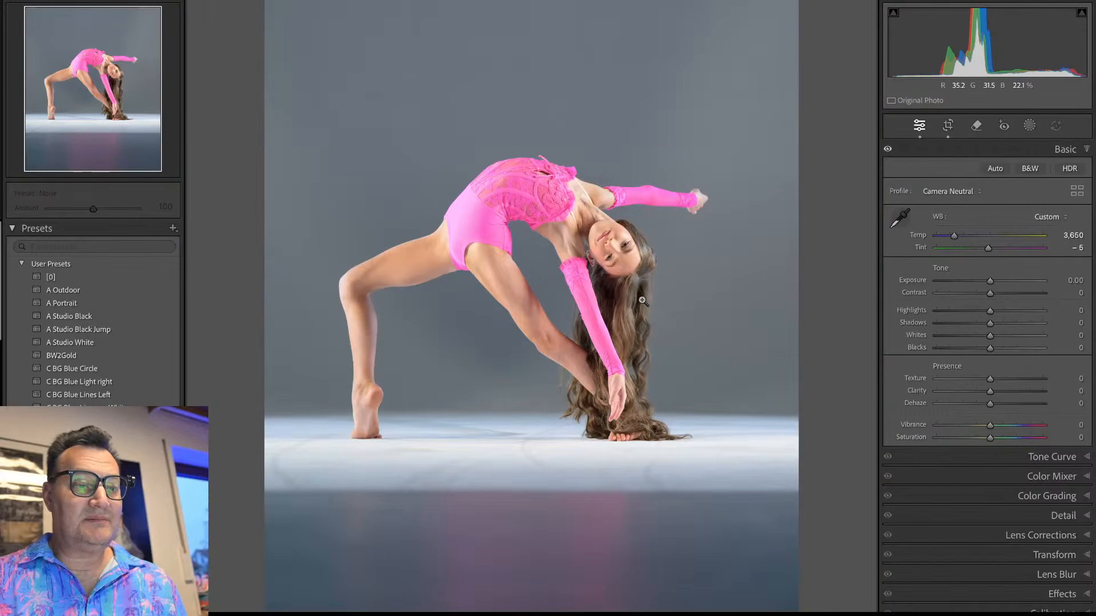
Step: Examine the skin tones and highlights on the dancer's face up close, compared with the whole photo
{"action": "left_click", "coordinate": [633, 255]}
{"action": "mouse_move", "coordinate": [641, 251]}
{"action": "left_mouse_down"}
{"action": "mouse_move", "coordinate": [658, 267]}
{"action": "mouse_move", "coordinate": [646, 262]}
{"action": "left_mouse_up"}
{"action": "left_click", "coordinate": [645, 262]}
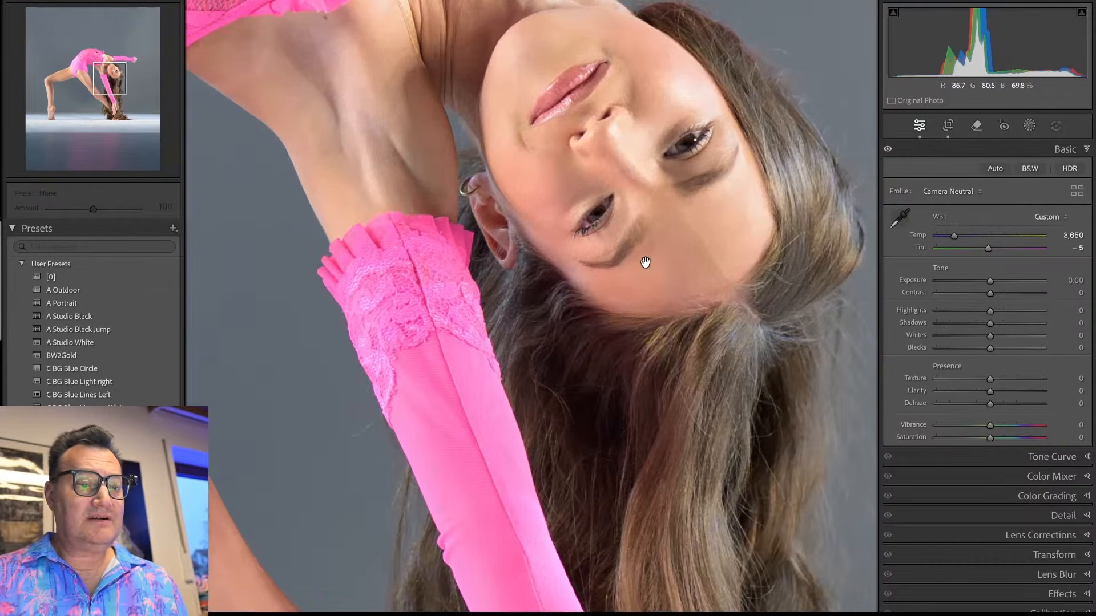
{"action": "left_click_drag", "start_coordinate": [765, 254], "coordinate": [643, 358]}
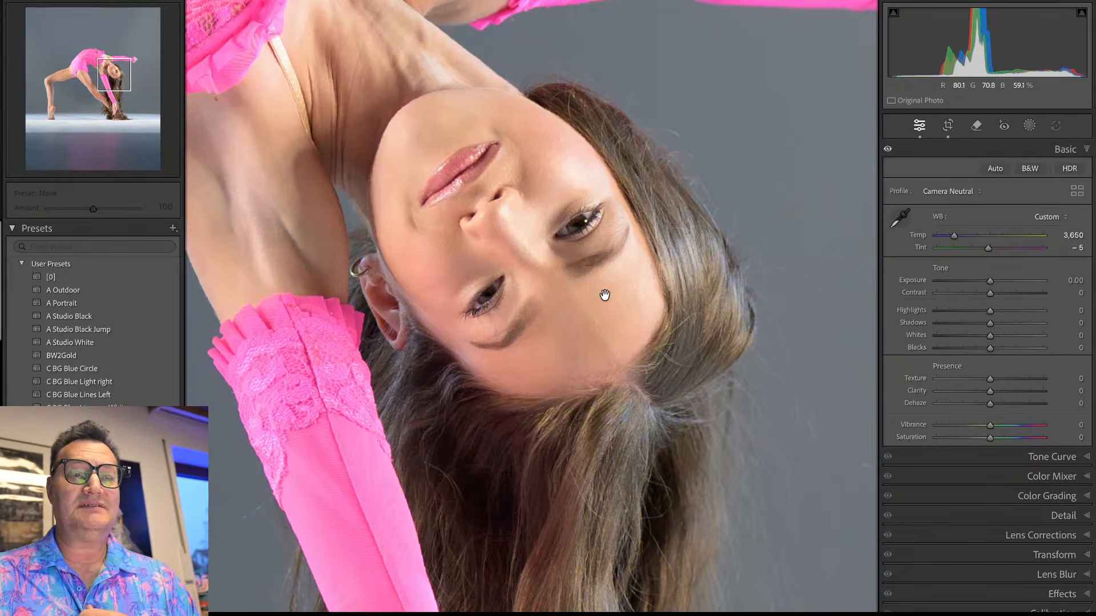
{"action": "left_click_drag", "start_coordinate": [604, 325], "coordinate": [614, 325]}
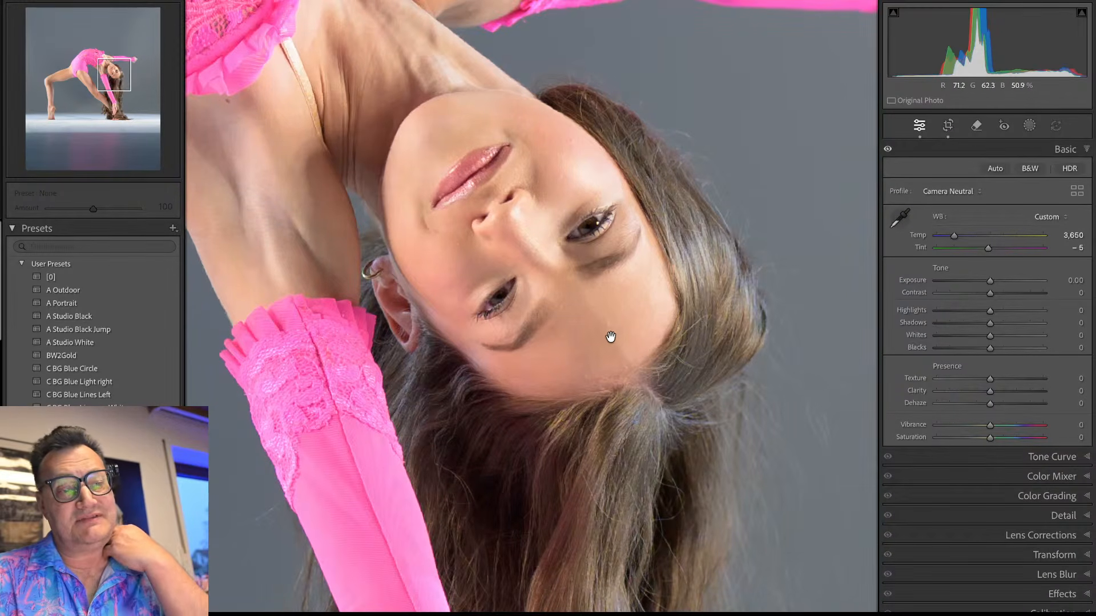
{"action": "left_click", "coordinate": [614, 357]}
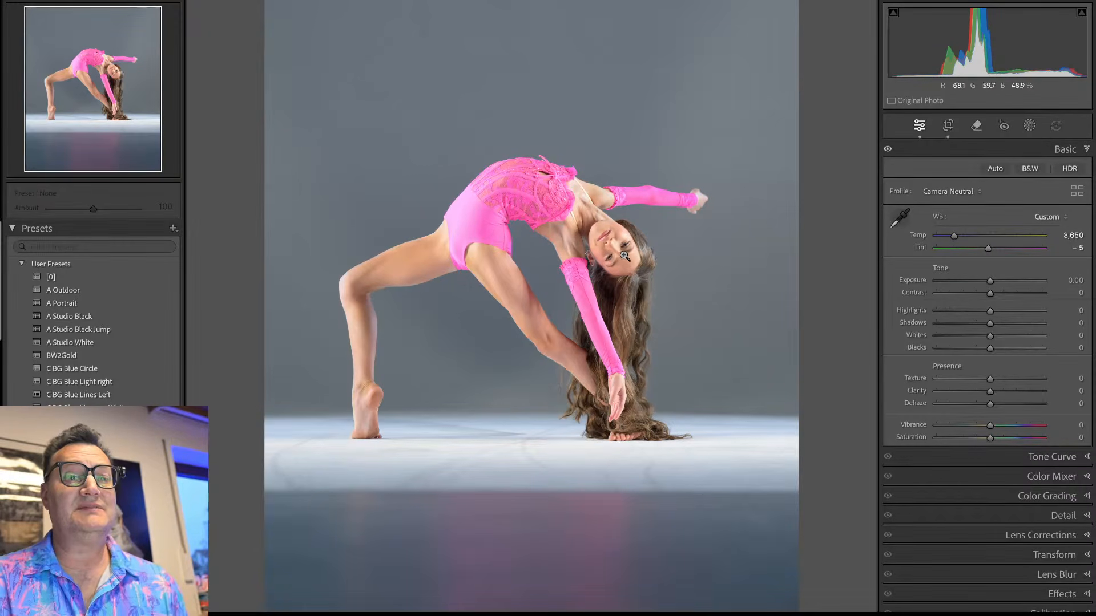
{"action": "left_click", "coordinate": [653, 244]}
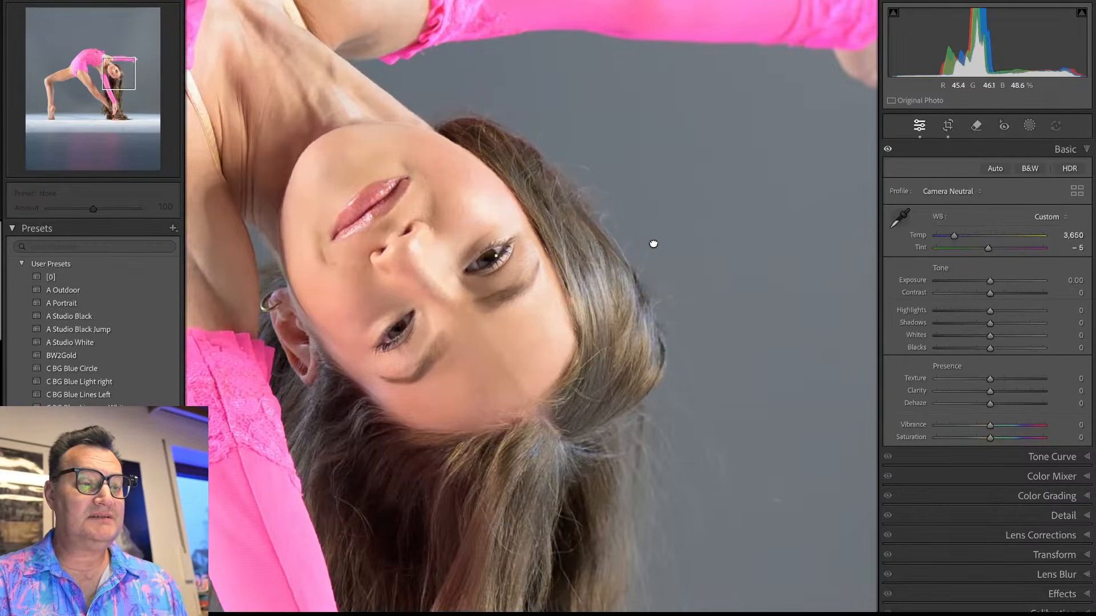
{"action": "left_click", "coordinate": [653, 244]}
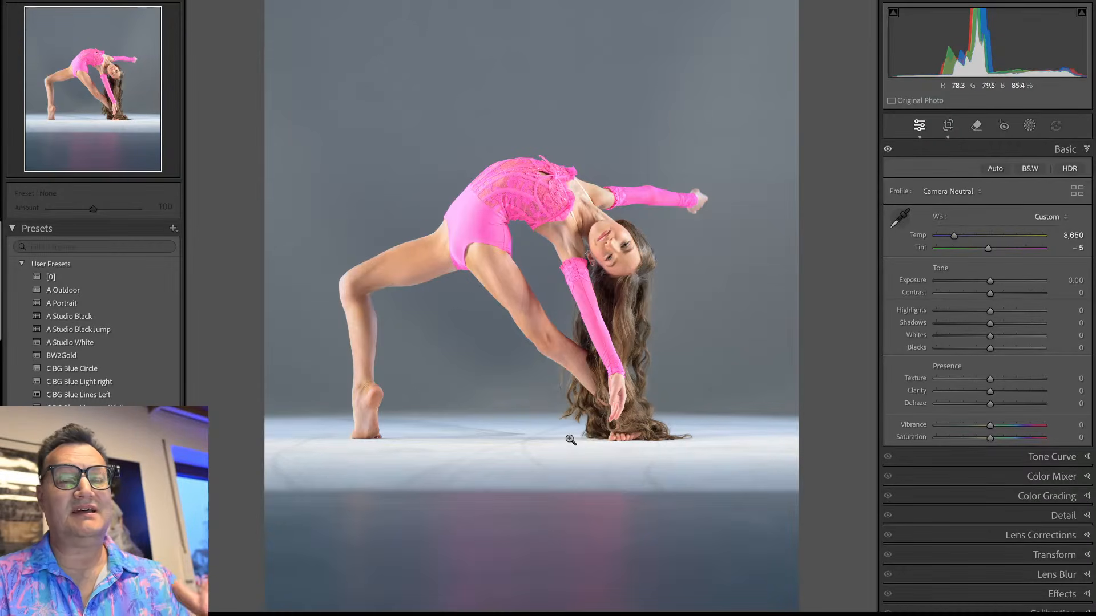
Step: Judge the brightness on the dancer's face and set the overall Exposure to -0.10
{"action": "left_click", "coordinate": [634, 249]}
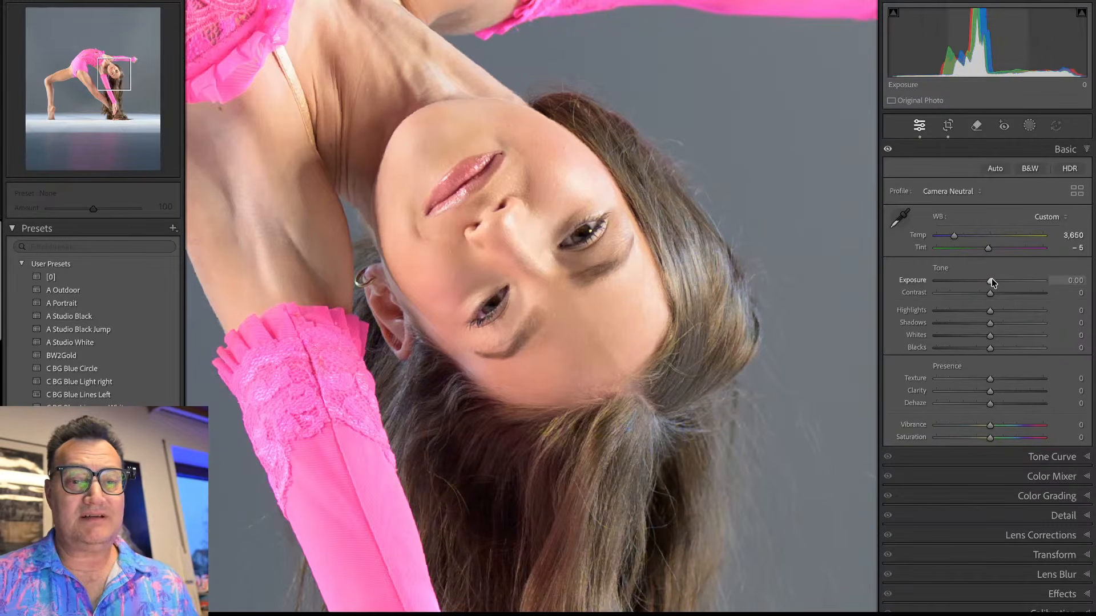
{"action": "left_click_drag", "start_coordinate": [989, 281], "coordinate": [975, 282]}
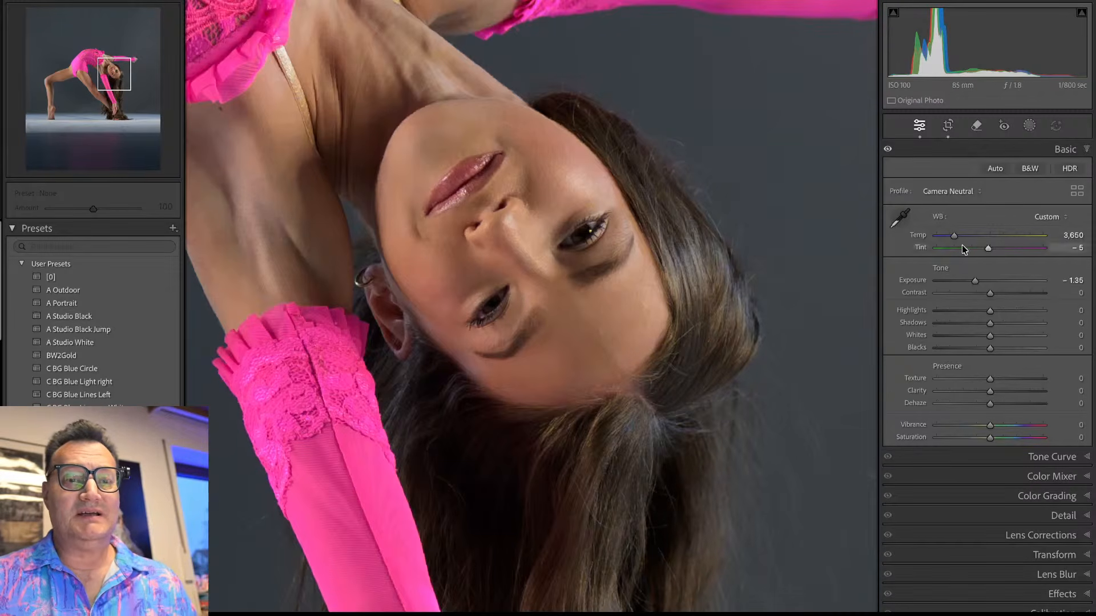
{"action": "left_click_drag", "start_coordinate": [975, 281], "coordinate": [987, 281]}
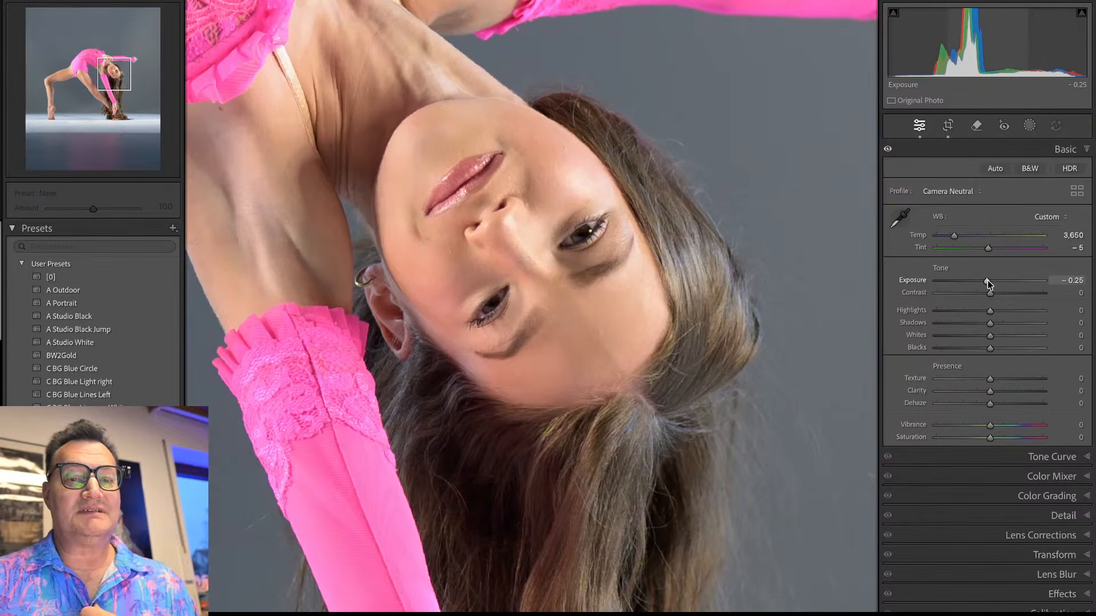
{"action": "left_click_drag", "start_coordinate": [987, 282], "coordinate": [989, 282]}
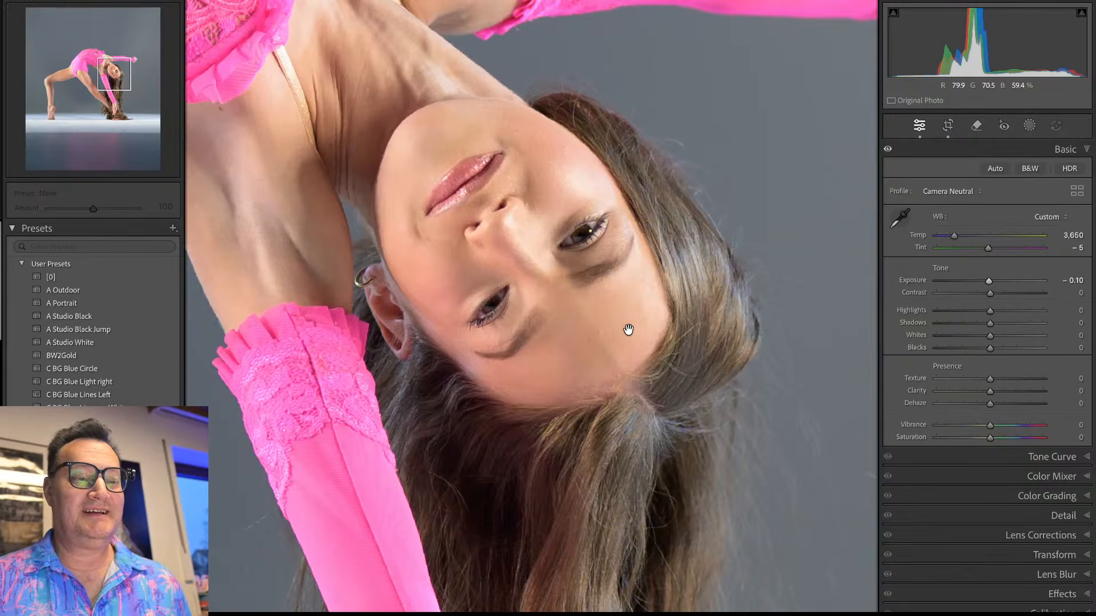
{"action": "left_click", "coordinate": [652, 282]}
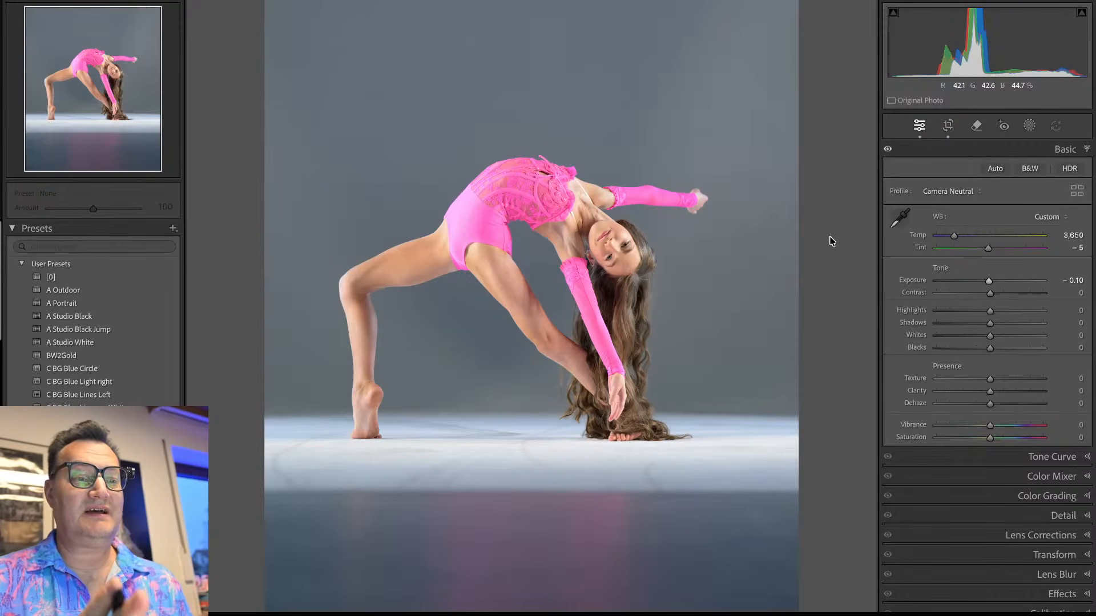
Step: Check the floor marks near the dancer's hair, trim the bottom edge of the crop slightly, and apply it
{"action": "left_click", "coordinate": [663, 448]}
{"action": "left_click_drag", "start_coordinate": [501, 386], "coordinate": [570, 320]}
{"action": "left_click", "coordinate": [593, 322]}
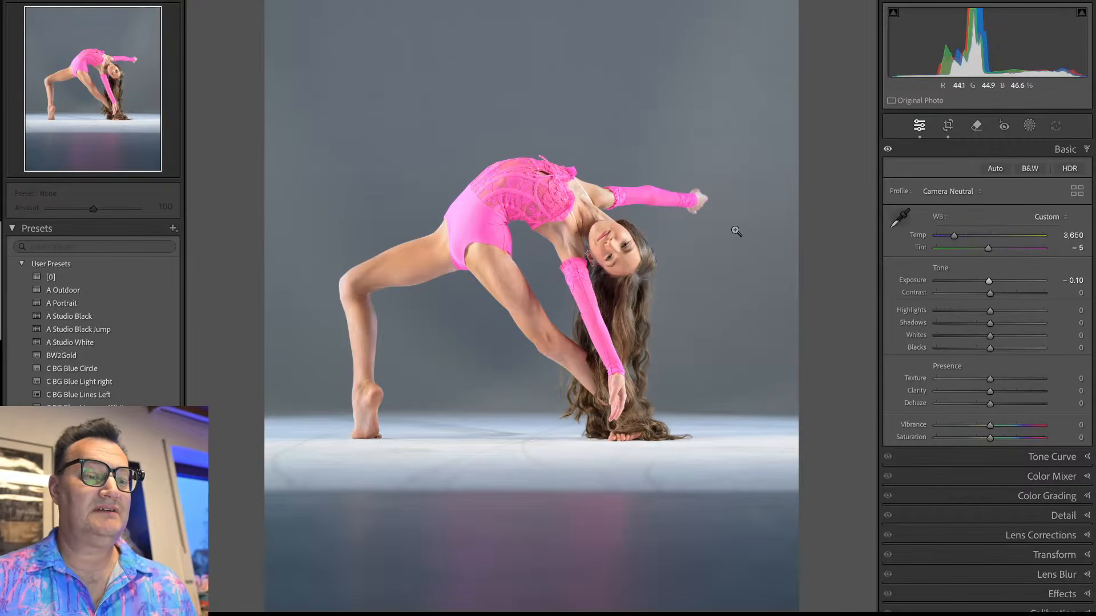
{"action": "key", "text": "r"}
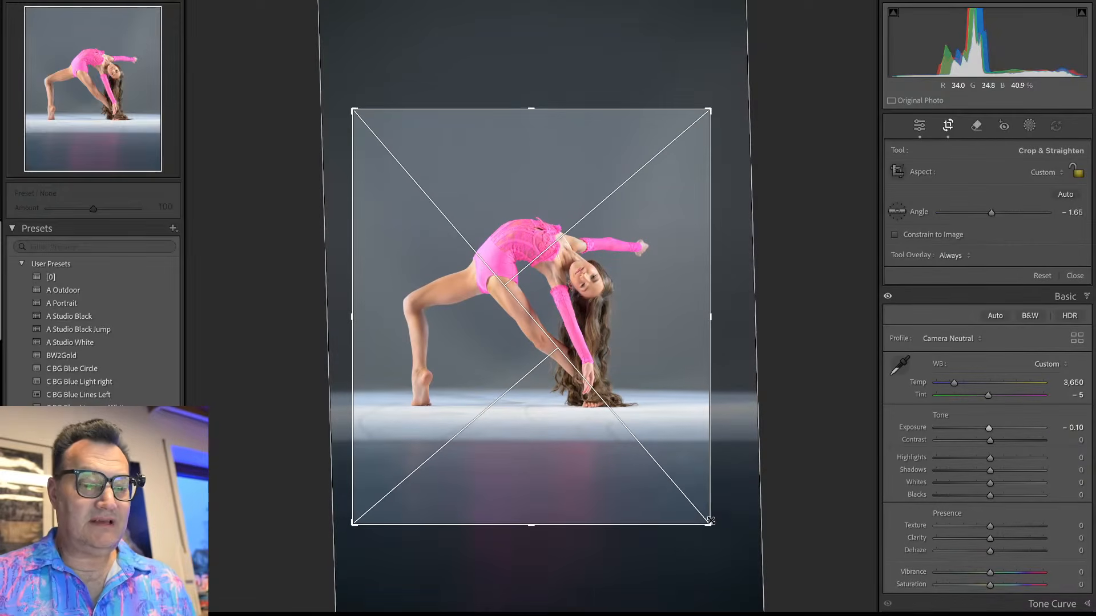
{"action": "key", "text": "Return"}
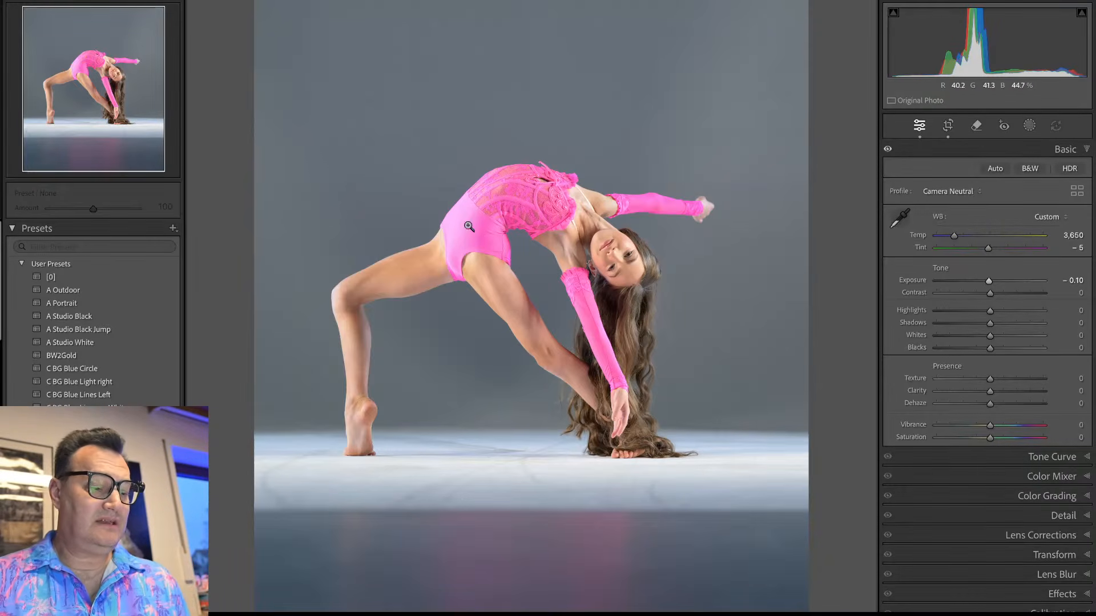
Step: Add a mask that selects the background and rename it BG
{"action": "key", "text": "shift+w"}
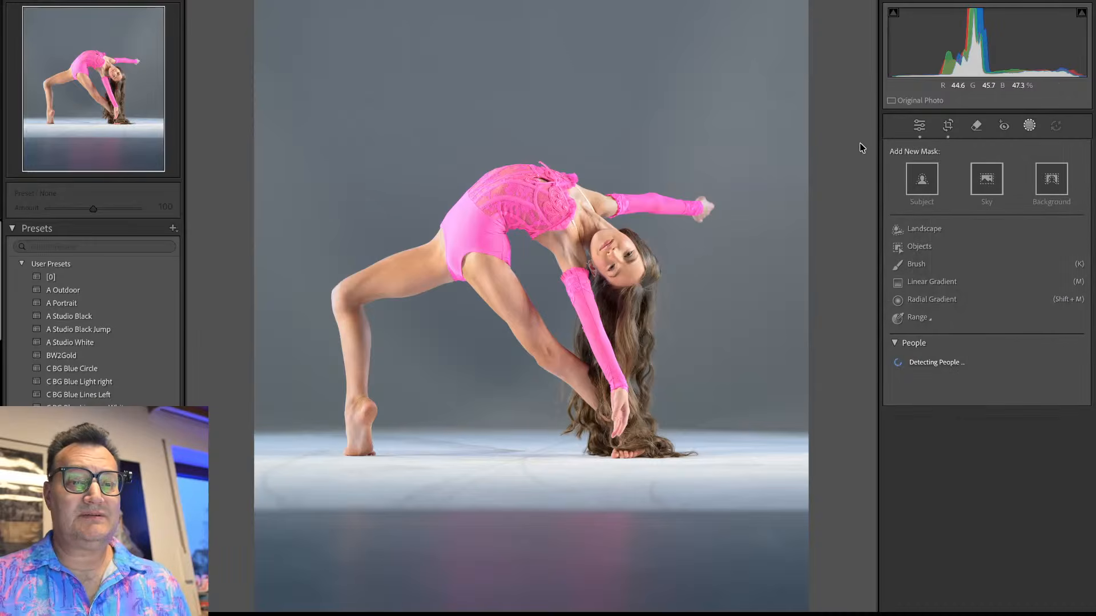
{"action": "left_click", "coordinate": [1051, 188]}
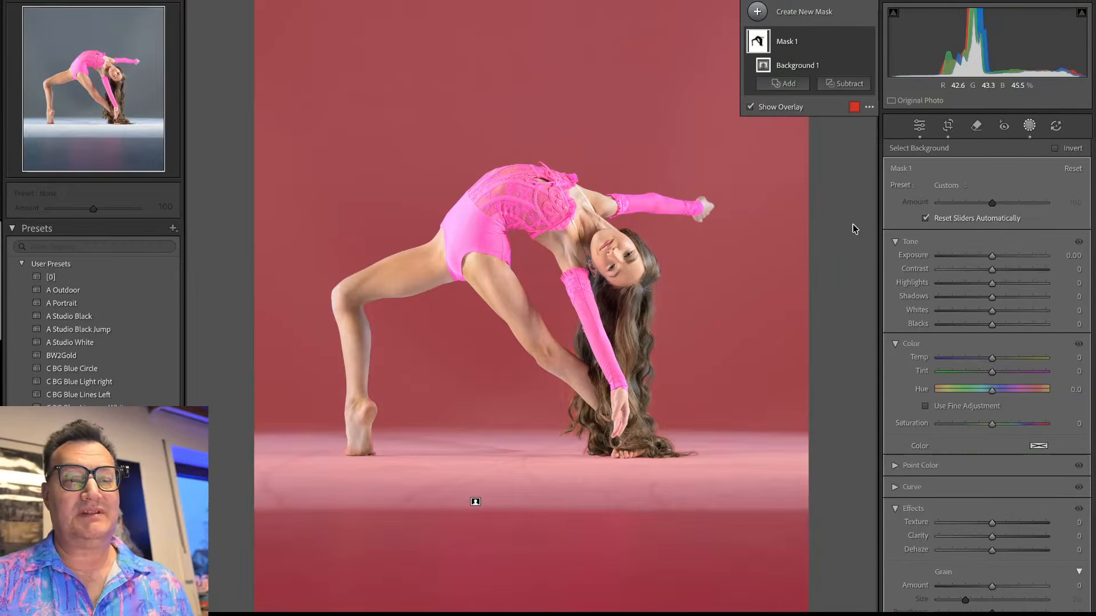
{"action": "double_click", "coordinate": [786, 43]}
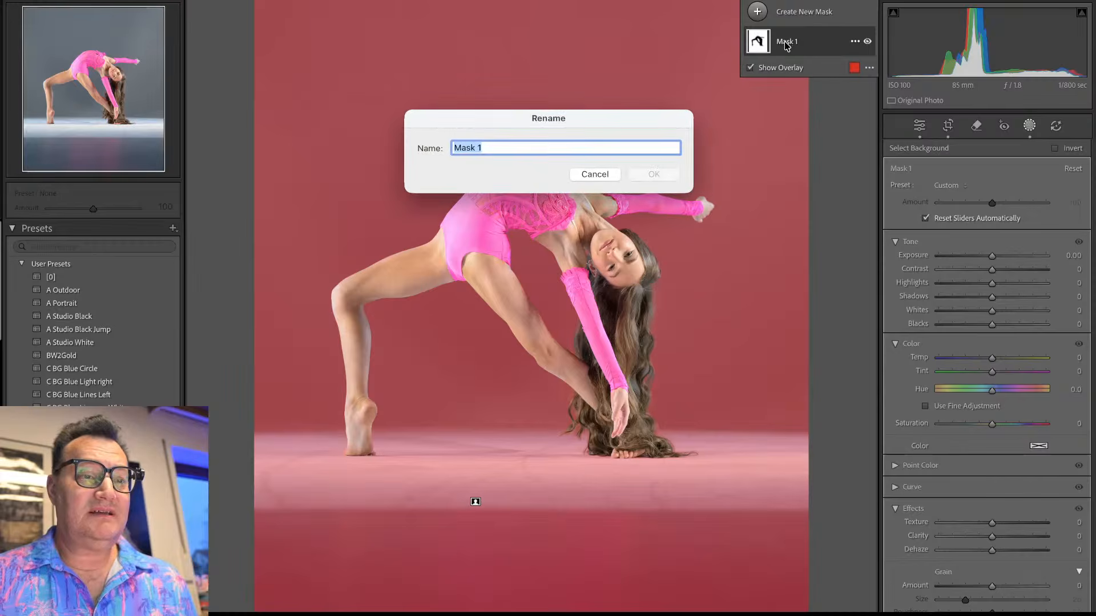
{"action": "type", "text": "BG"}
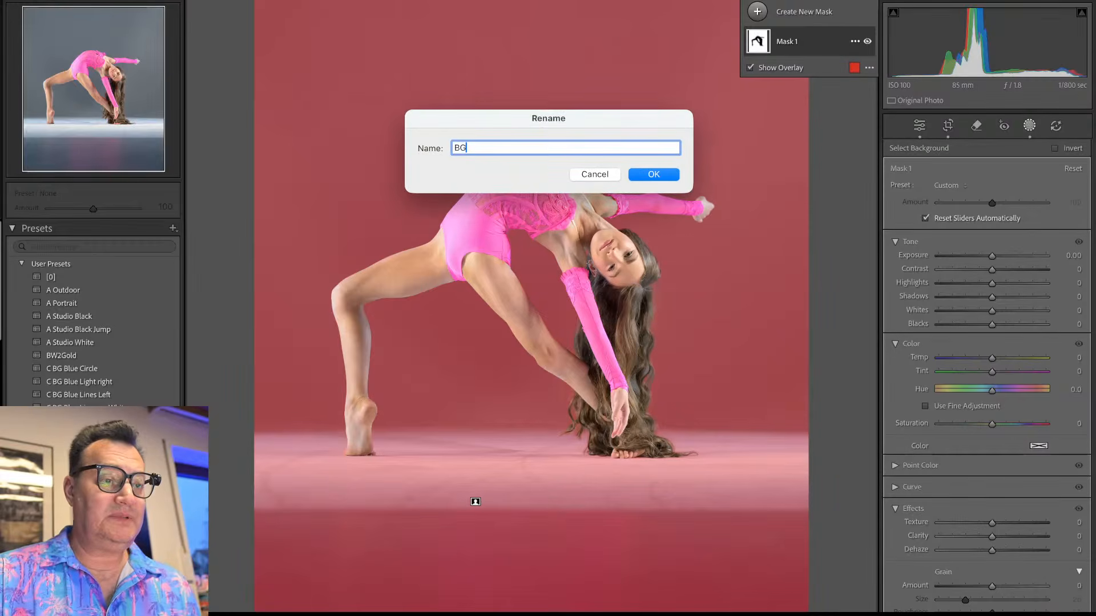
{"action": "key", "text": "Return"}
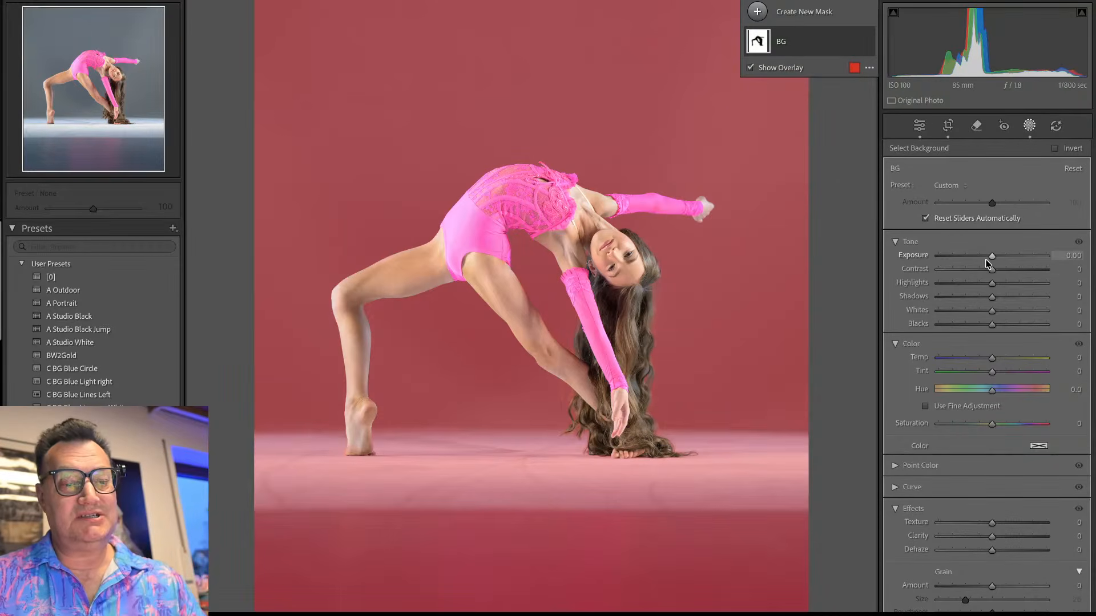
Step: Darken the background by setting the BG mask's Exposure to -1.06
{"action": "left_click_drag", "start_coordinate": [992, 255], "coordinate": [984, 255]}
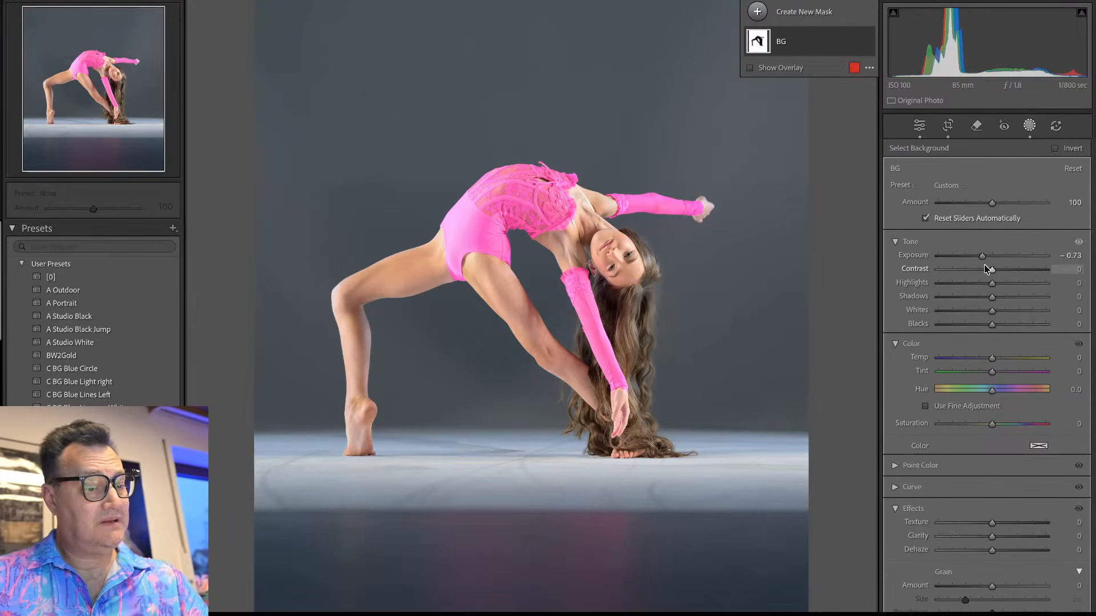
{"action": "left_click_drag", "start_coordinate": [983, 256], "coordinate": [961, 257]}
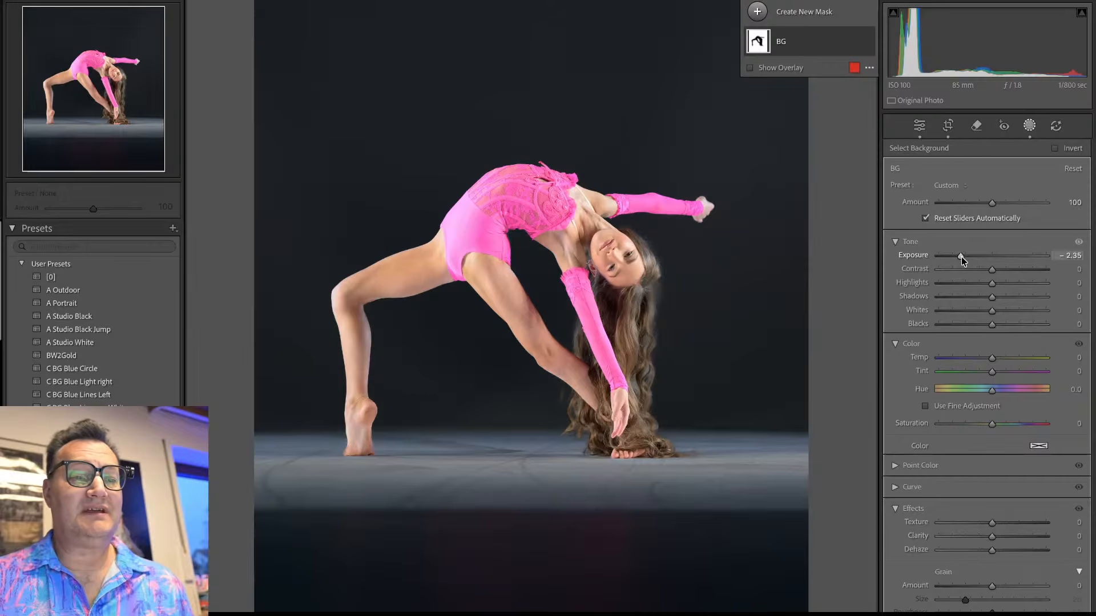
{"action": "mouse_move", "coordinate": [961, 256]}
{"action": "left_mouse_down"}
{"action": "mouse_move", "coordinate": [988, 255]}
{"action": "mouse_move", "coordinate": [980, 258]}
{"action": "left_mouse_up"}
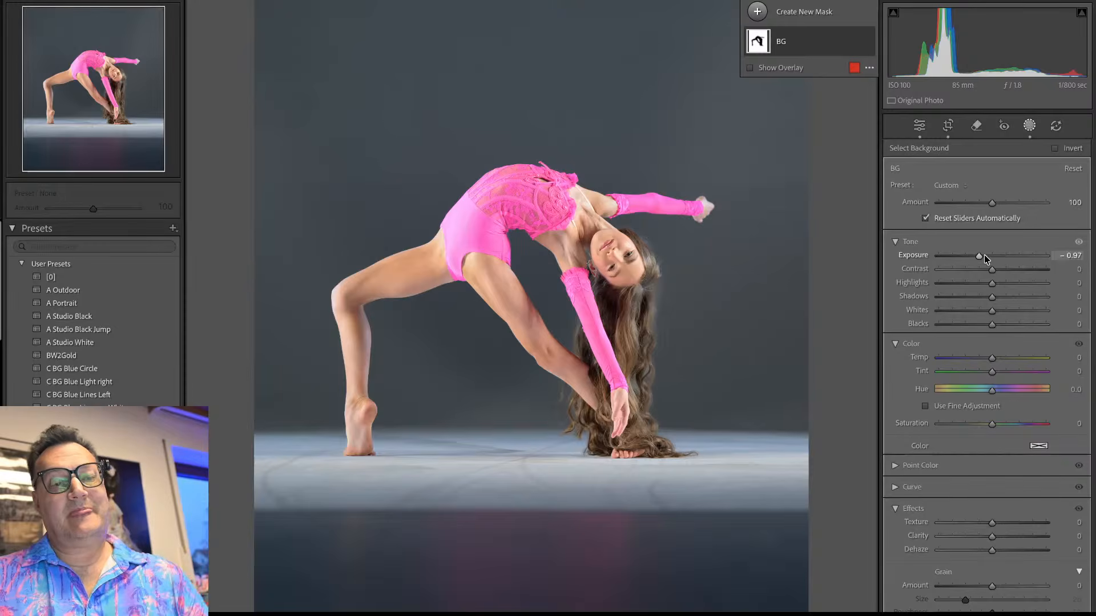
{"action": "left_click_drag", "start_coordinate": [979, 257], "coordinate": [979, 258]}
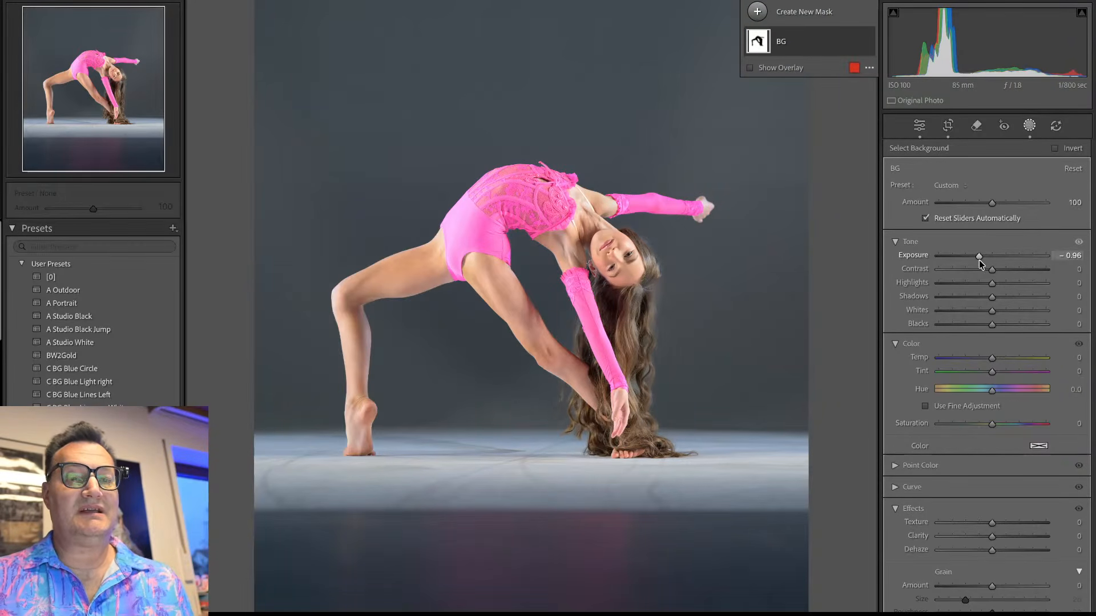
{"action": "left_click_drag", "start_coordinate": [979, 261], "coordinate": [976, 257]}
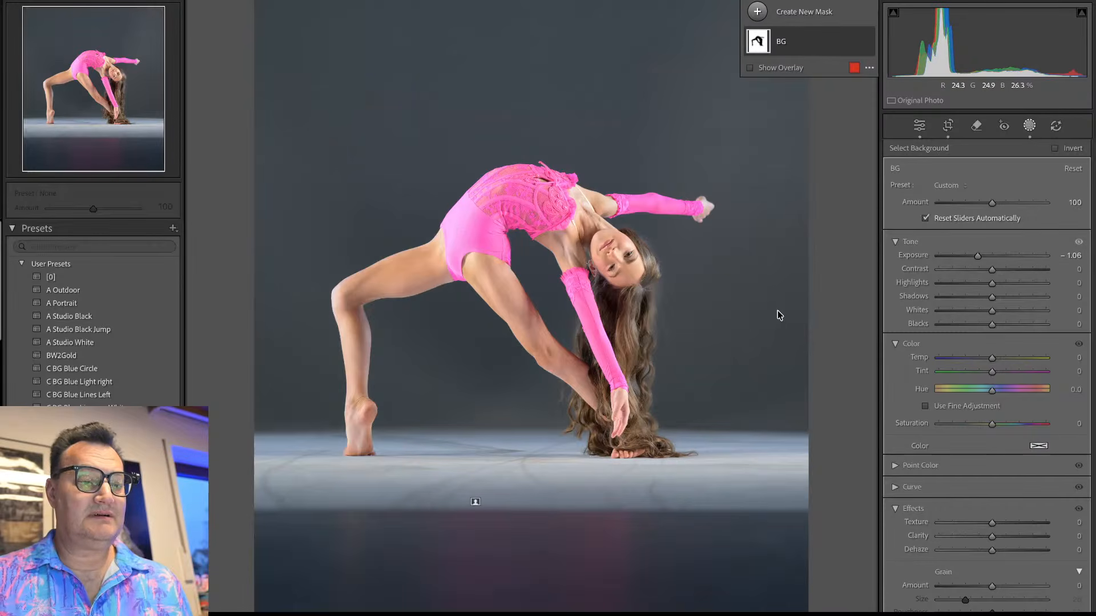
Step: Add a second background mask and intersect it with a linear gradient centred just above the floor edge, limiting it to the backdrop
{"action": "left_click", "coordinate": [818, 11]}
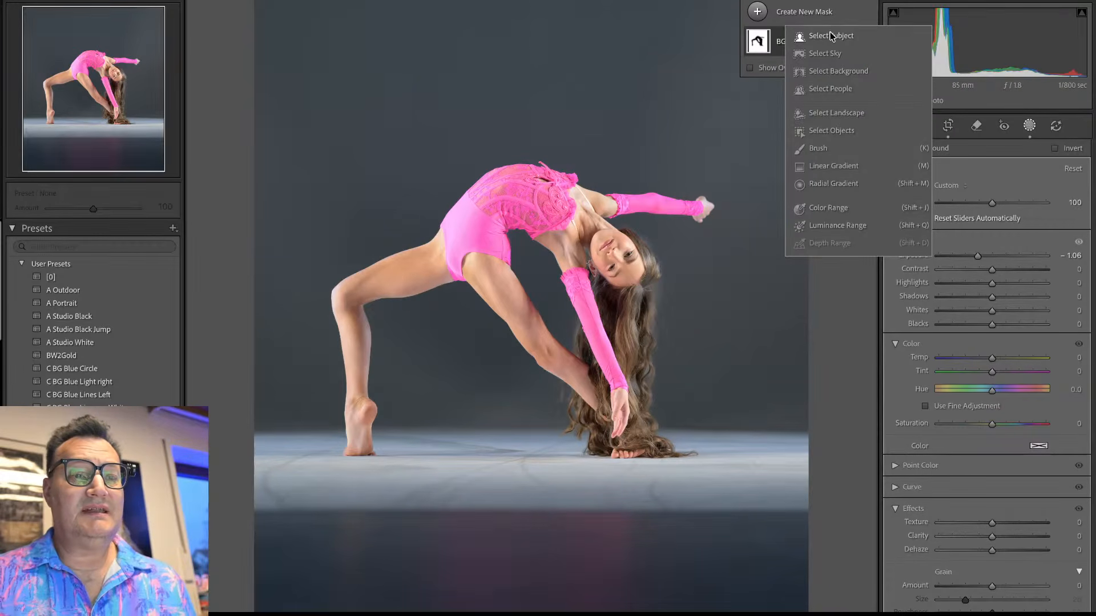
{"action": "left_click", "coordinate": [831, 72]}
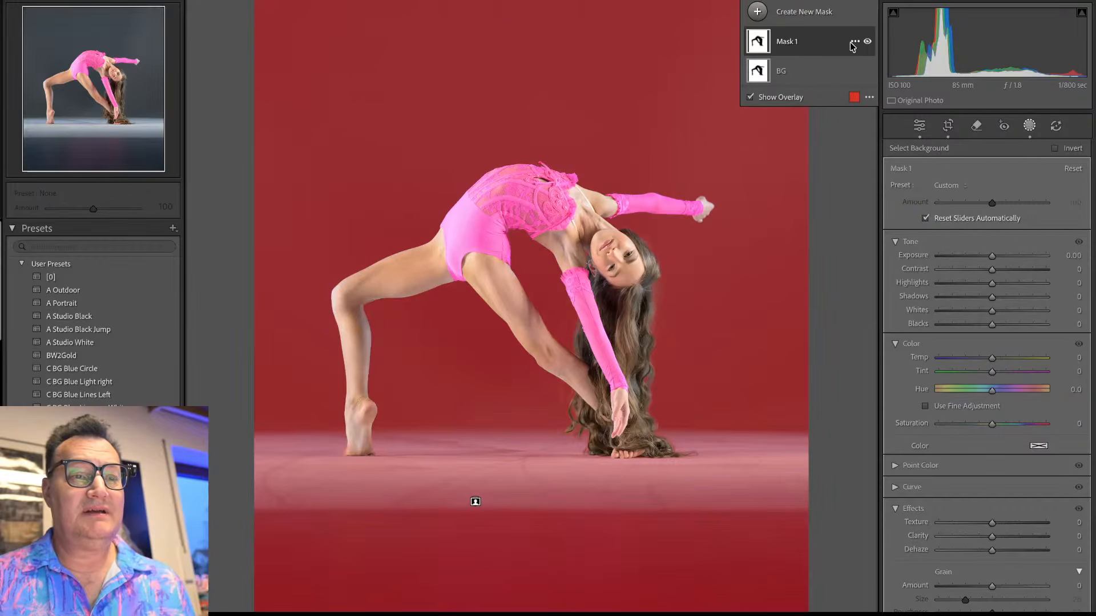
{"action": "left_click", "coordinate": [821, 46]}
{"action": "left_click", "coordinate": [855, 65]}
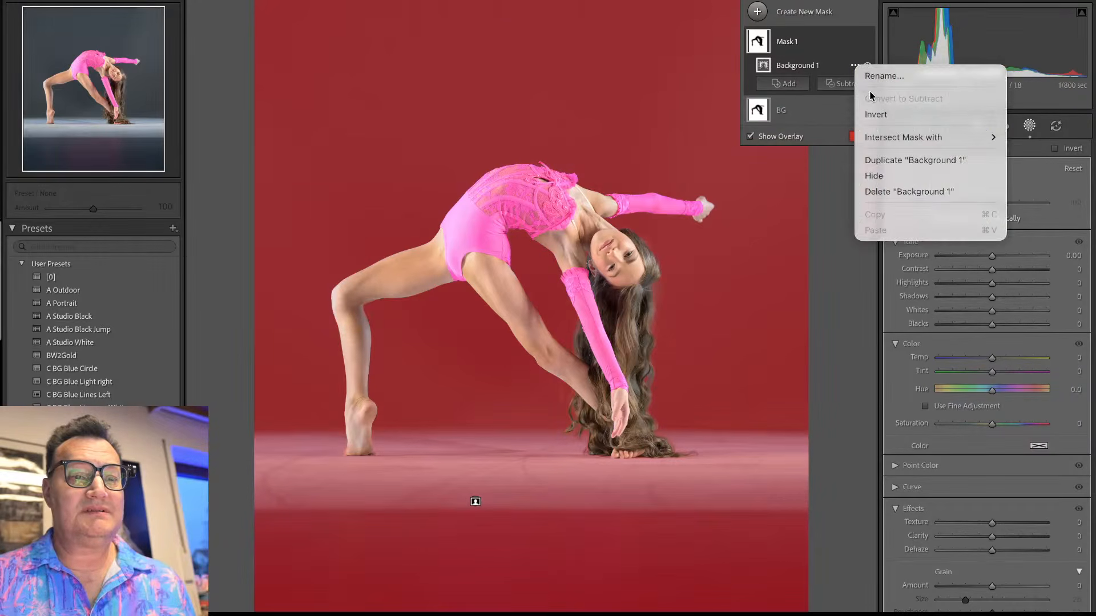
{"action": "mouse_move", "coordinate": [907, 142]}
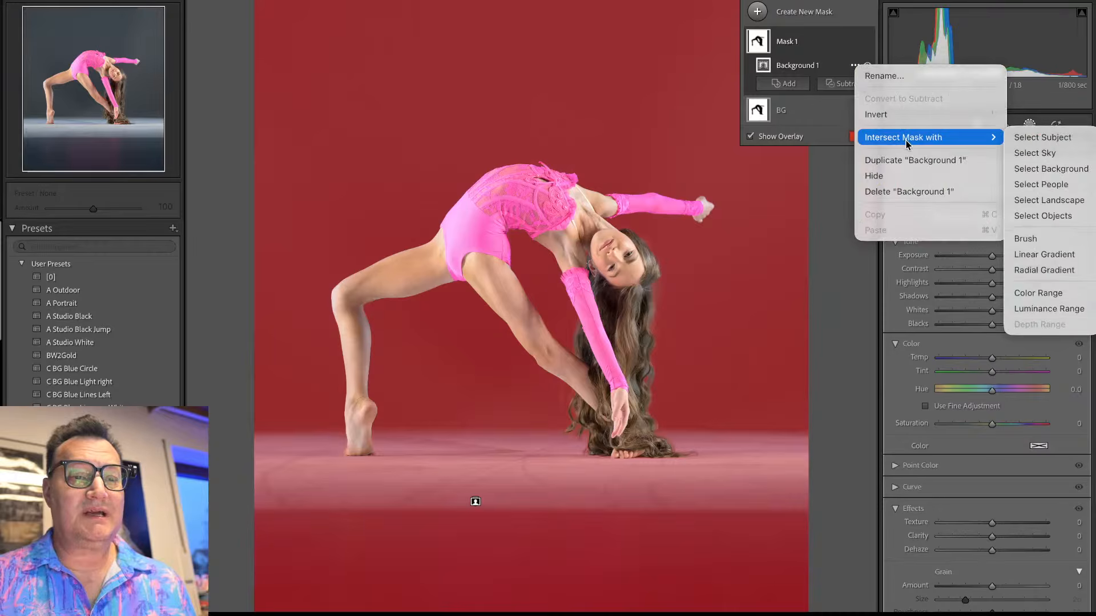
{"action": "left_click", "coordinate": [1038, 255]}
{"action": "left_click_drag", "start_coordinate": [513, 369], "coordinate": [513, 490]}
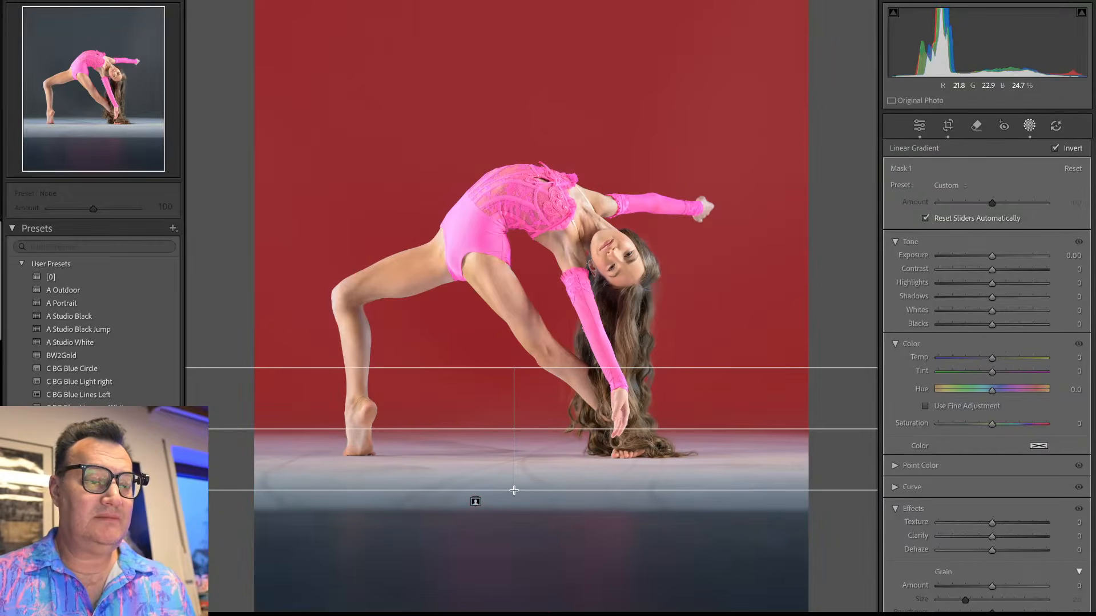
{"action": "left_click_drag", "start_coordinate": [514, 428], "coordinate": [511, 418]}
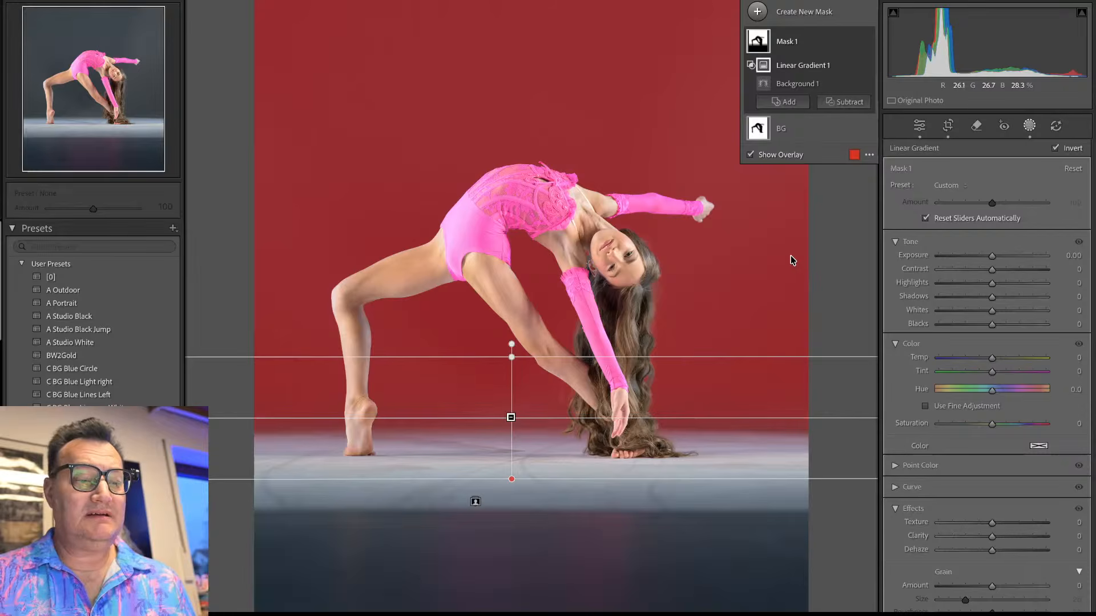
Step: Rename the new backdrop mask Behind and cool it by setting its Temp to -22
{"action": "double_click", "coordinate": [794, 43]}
{"action": "type", "text": "Behind"}
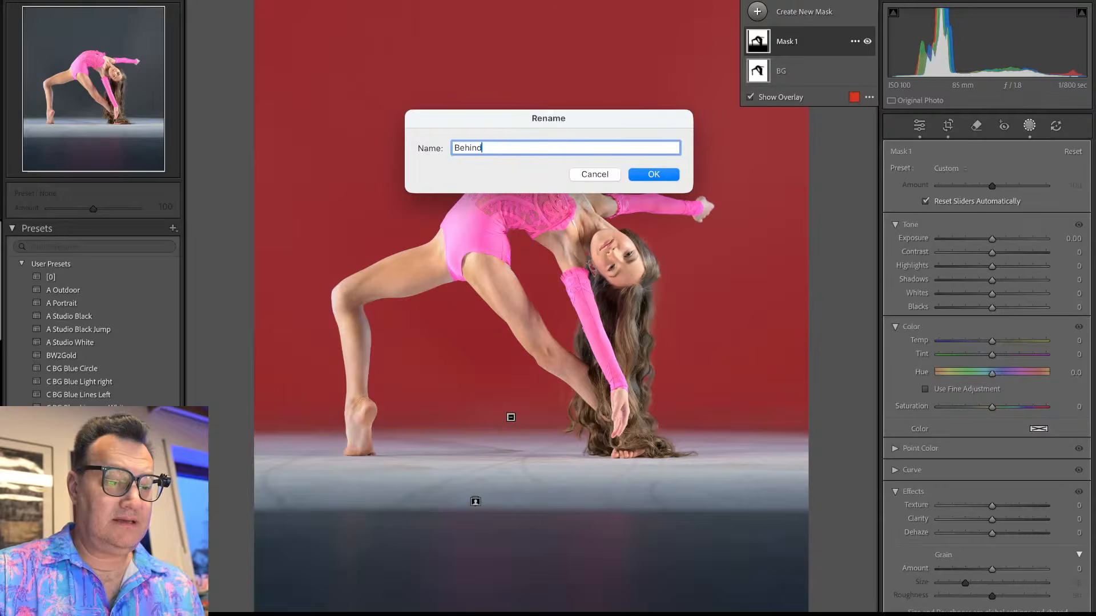
{"action": "key", "text": "Return"}
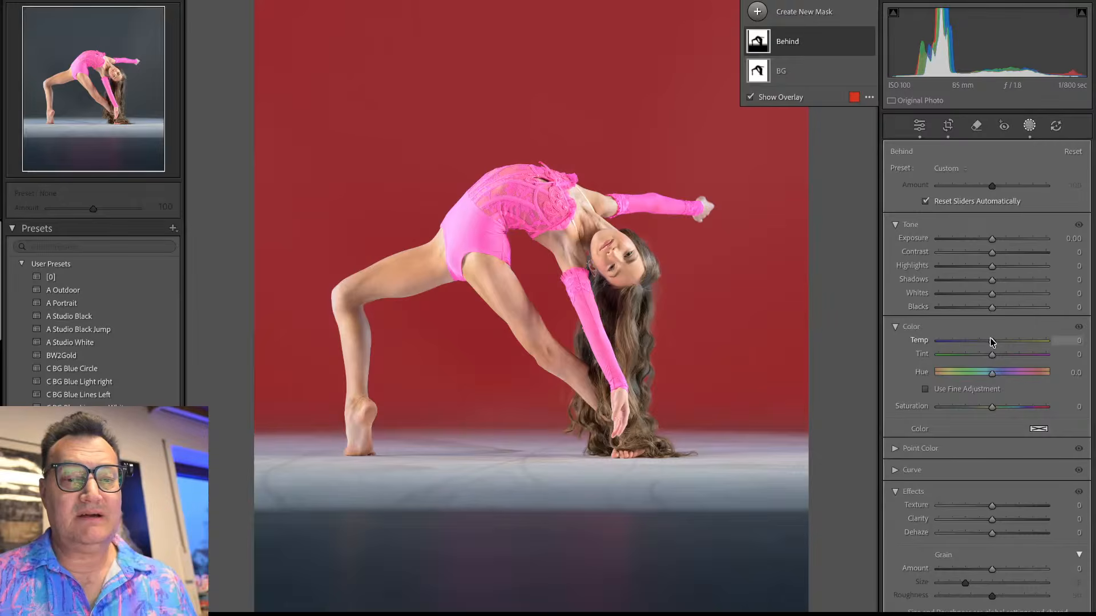
{"action": "left_click_drag", "start_coordinate": [992, 341], "coordinate": [981, 342]}
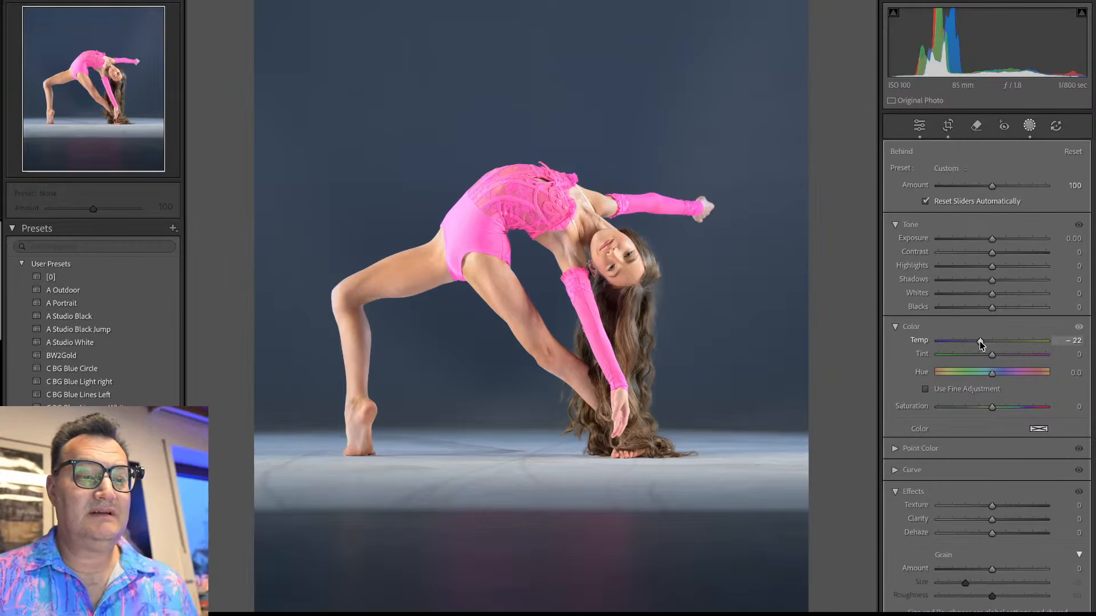
{"action": "left_click_drag", "start_coordinate": [980, 345], "coordinate": [981, 345]}
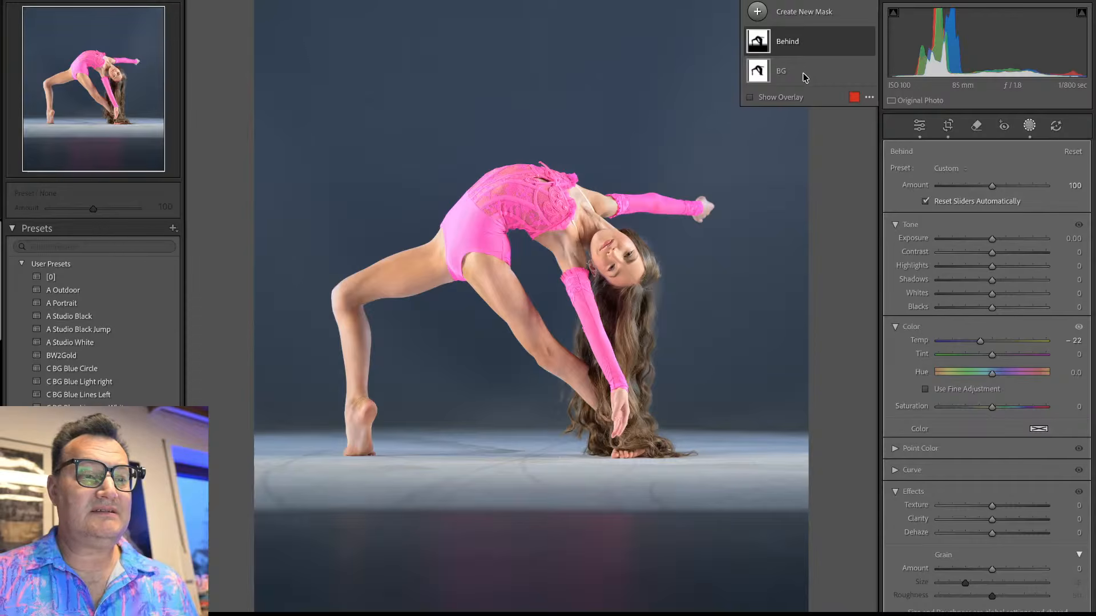
Step: Set the BG mask's Exposure to -0.73 and the photo's overall Contrast to +18
{"action": "left_click", "coordinate": [799, 124]}
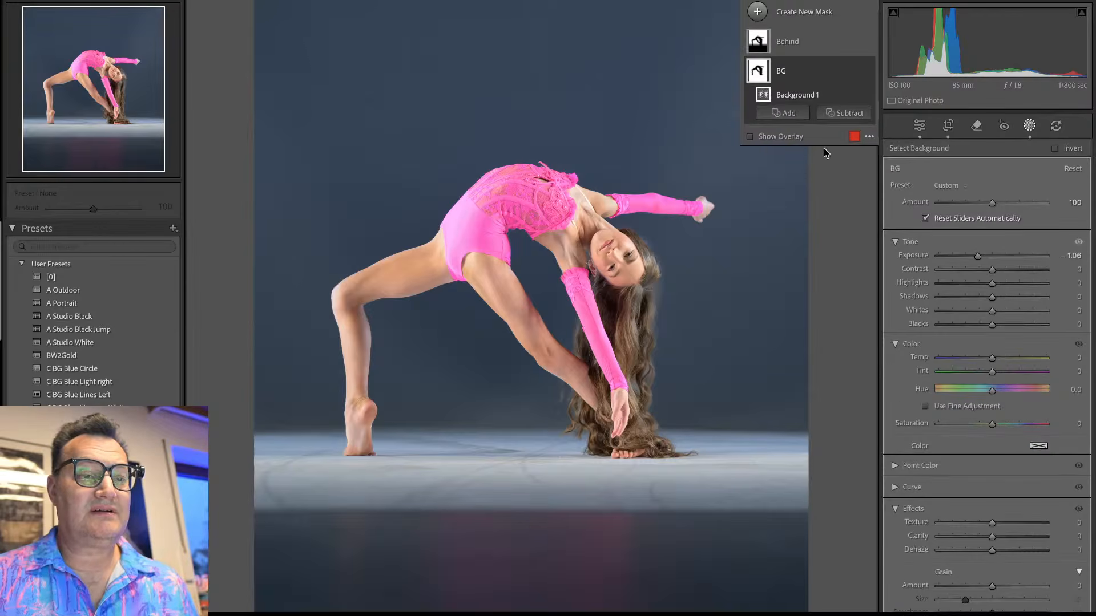
{"action": "left_click_drag", "start_coordinate": [974, 255], "coordinate": [979, 256]}
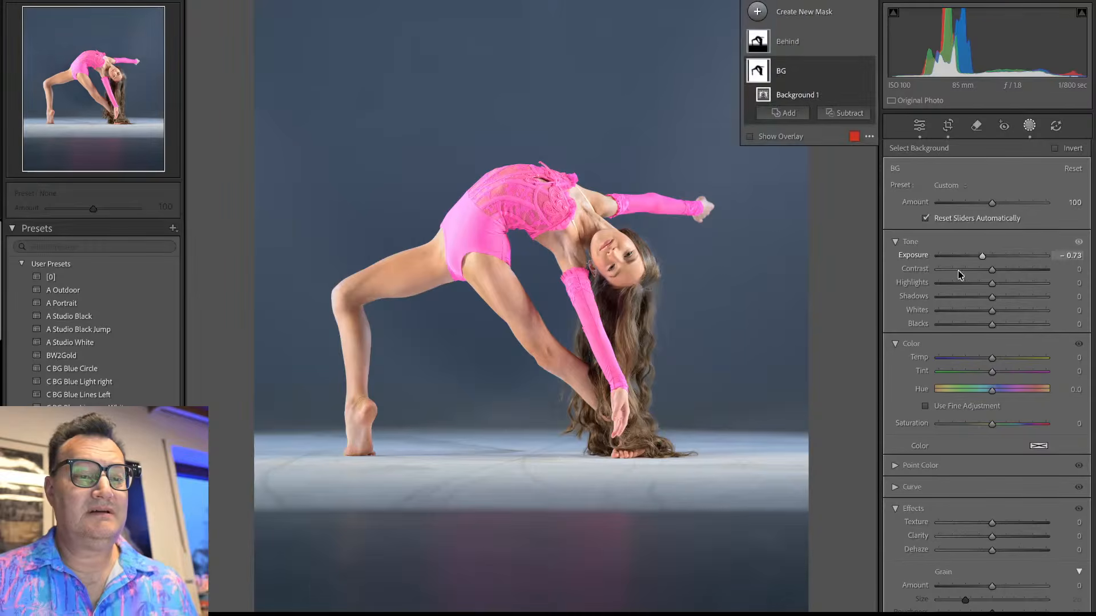
{"action": "key", "text": "shift+w"}
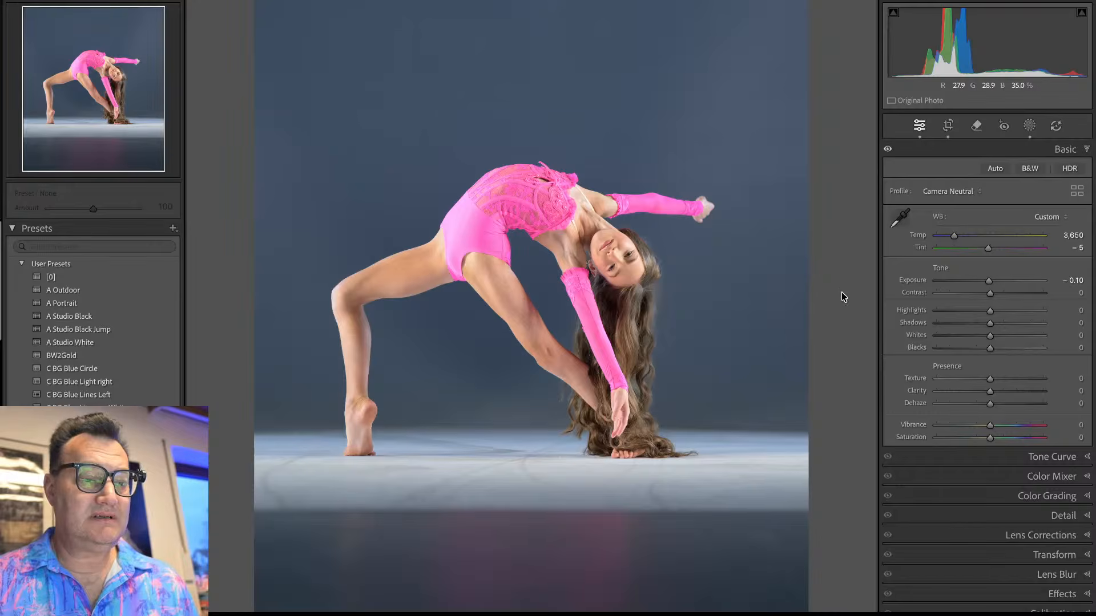
{"action": "left_click_drag", "start_coordinate": [990, 292], "coordinate": [999, 293]}
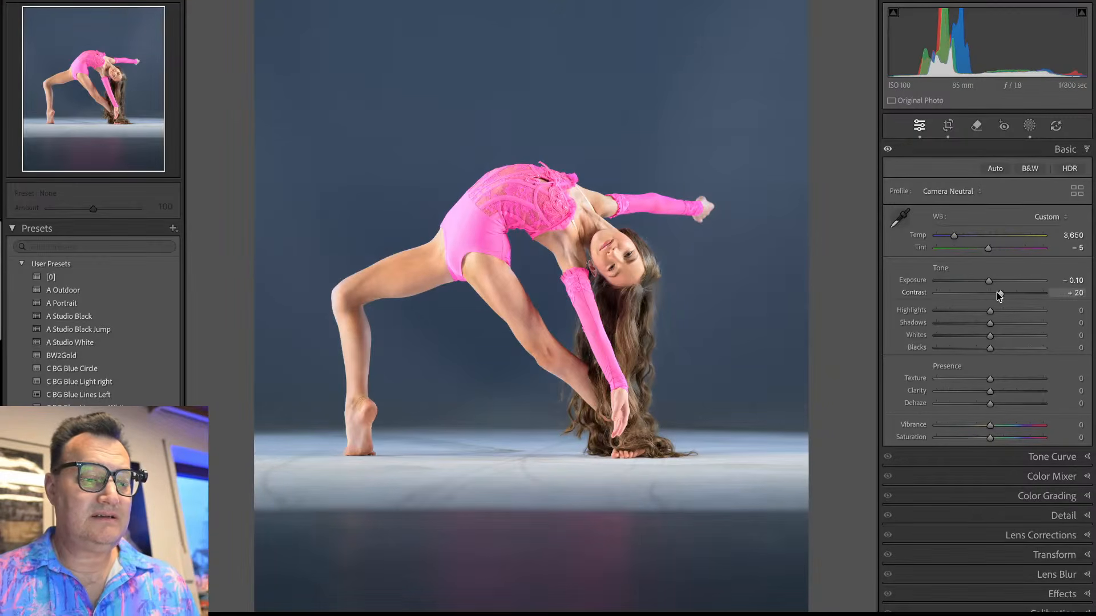
Step: Add a linear gradient mask rising from the foreground over the floor and darken it by lowering Exposure
{"action": "key", "text": "m"}
{"action": "left_click_drag", "start_coordinate": [536, 530], "coordinate": [537, 422]}
{"action": "left_click_drag", "start_coordinate": [538, 529], "coordinate": [539, 543]}
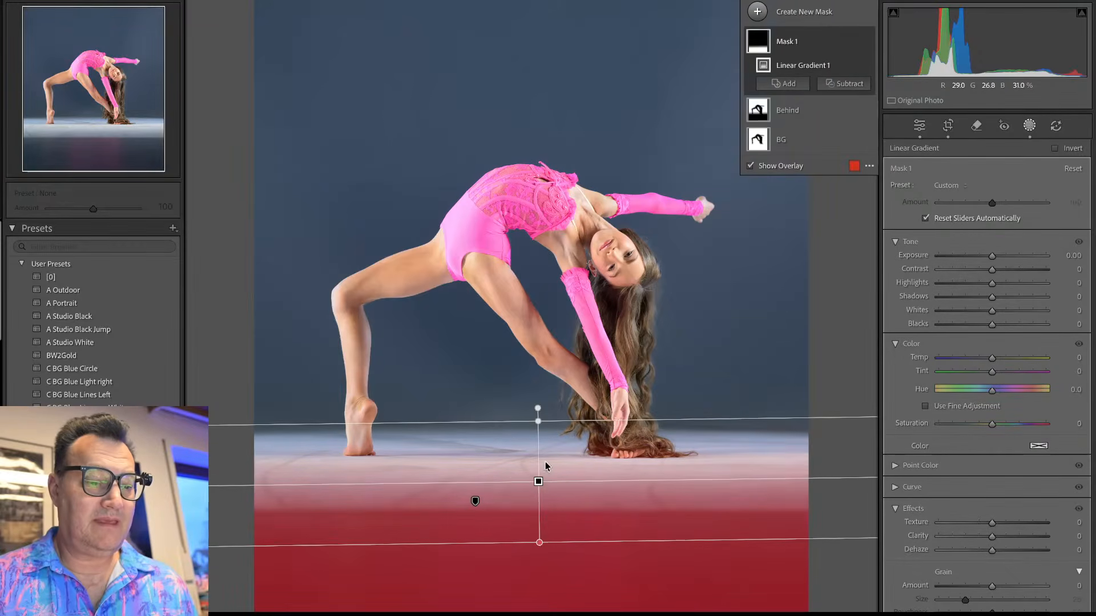
{"action": "left_click_drag", "start_coordinate": [538, 410], "coordinate": [536, 410]}
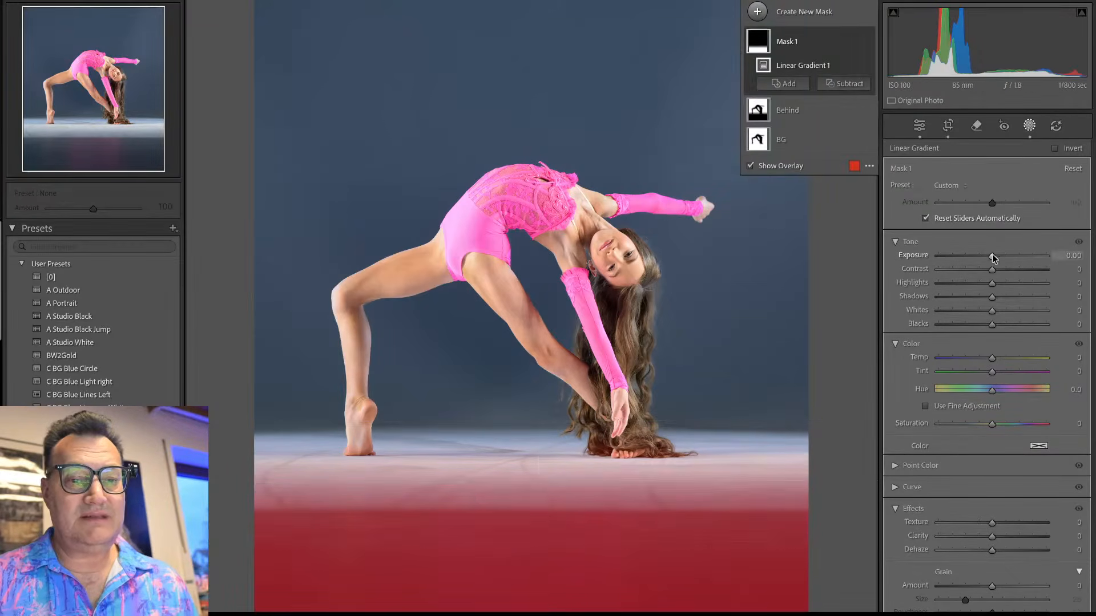
{"action": "mouse_move", "coordinate": [992, 255]}
{"action": "left_mouse_down"}
{"action": "mouse_move", "coordinate": [960, 256]}
{"action": "mouse_move", "coordinate": [971, 260]}
{"action": "left_mouse_up"}
{"action": "key", "text": "shift+w"}
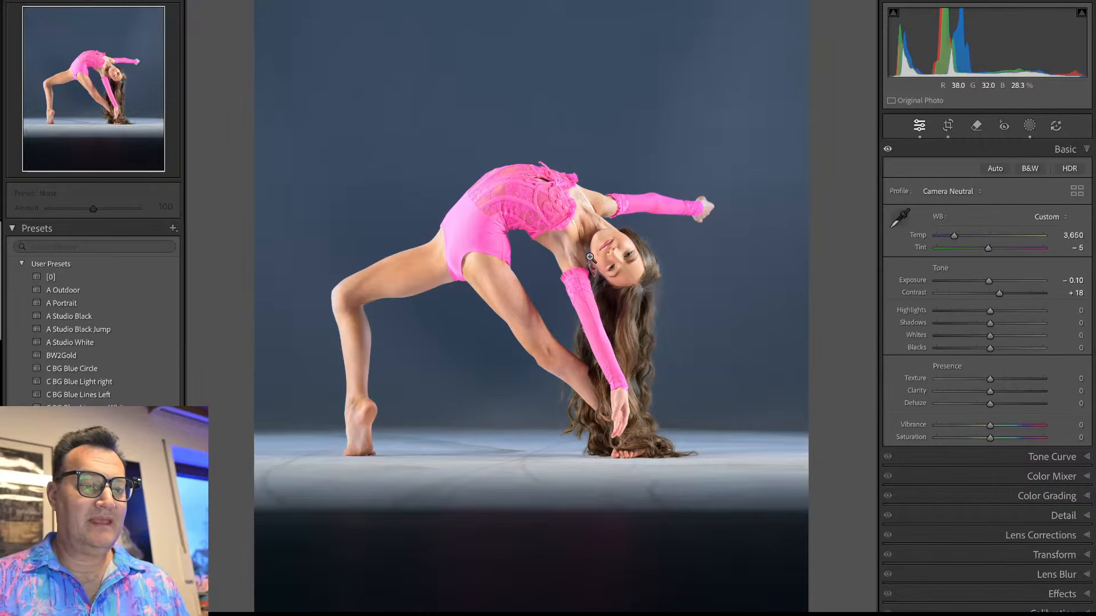
Step: Check the dancer's face up close and compare the edited first photo with the similar second photo at large size
{"action": "left_click", "coordinate": [611, 254]}
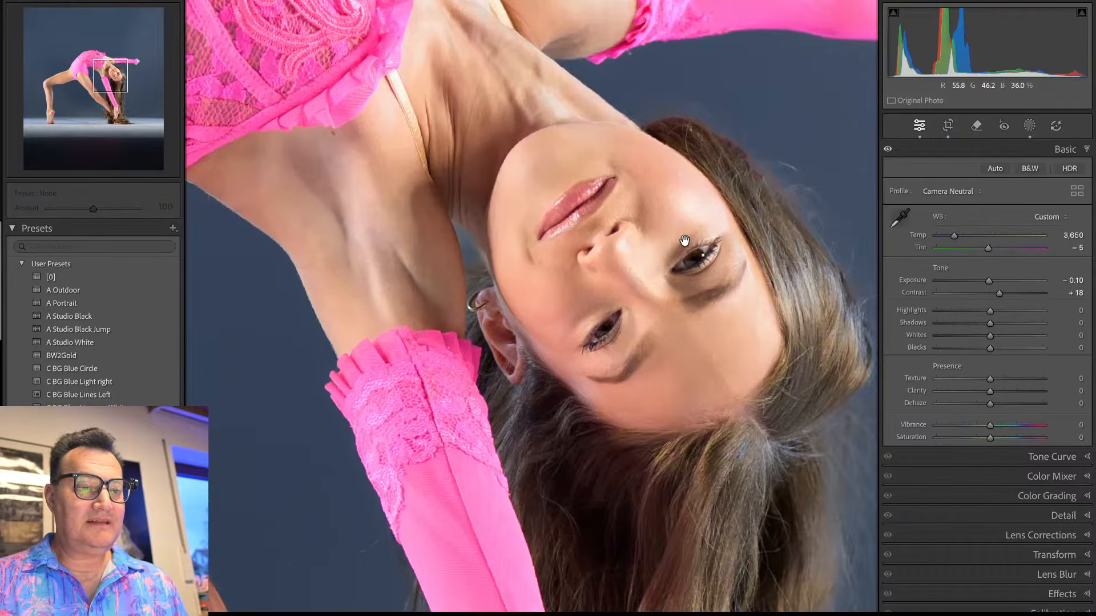
{"action": "left_click", "coordinate": [694, 244]}
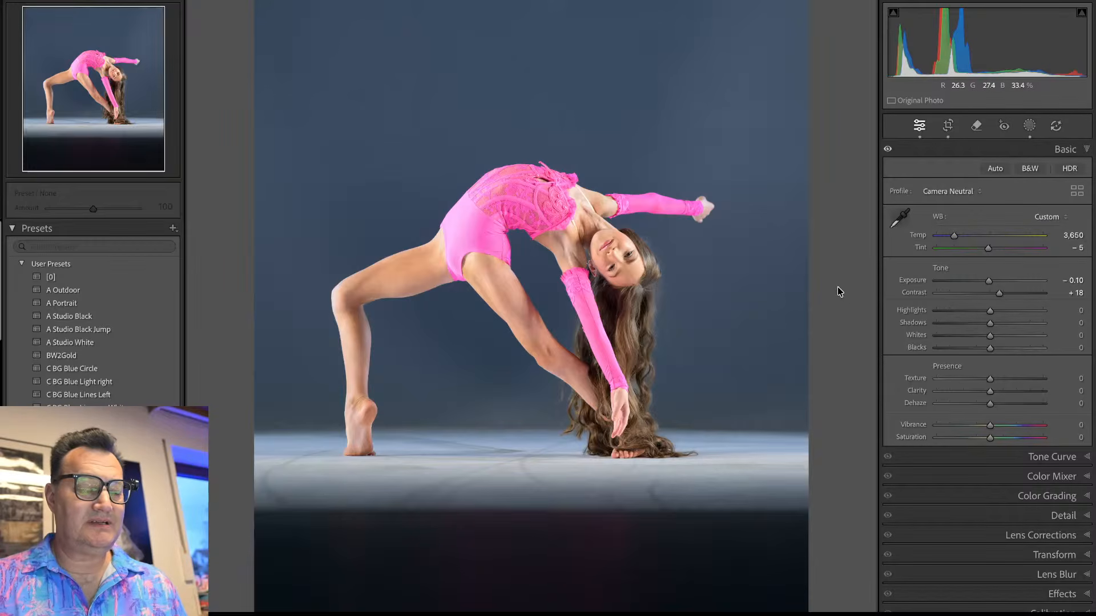
{"action": "key", "text": "g"}
{"action": "key", "text": "Right"}
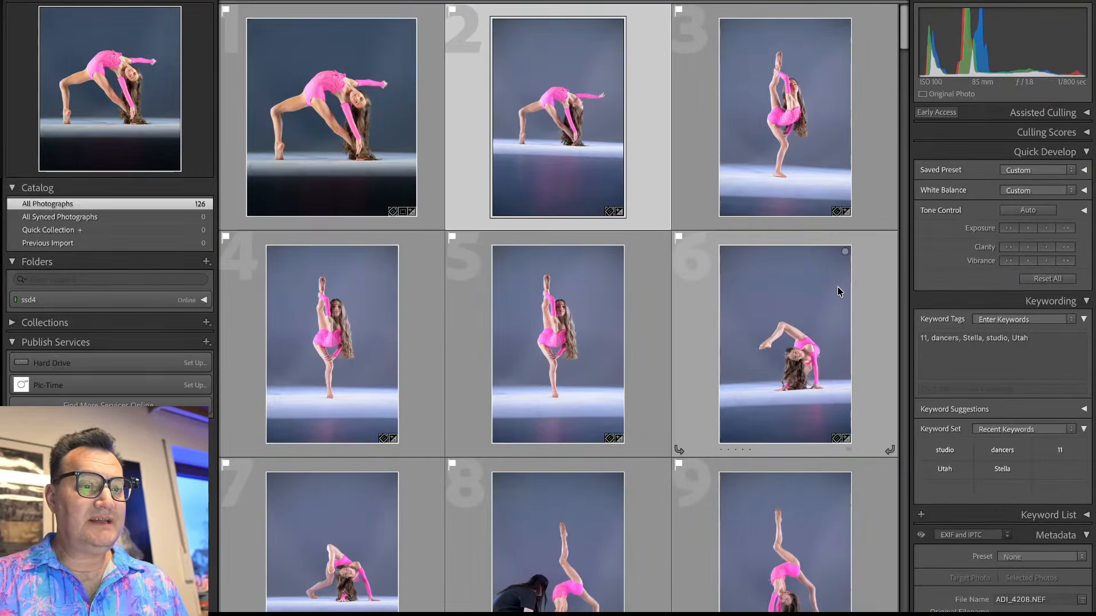
{"action": "key", "text": "e"}
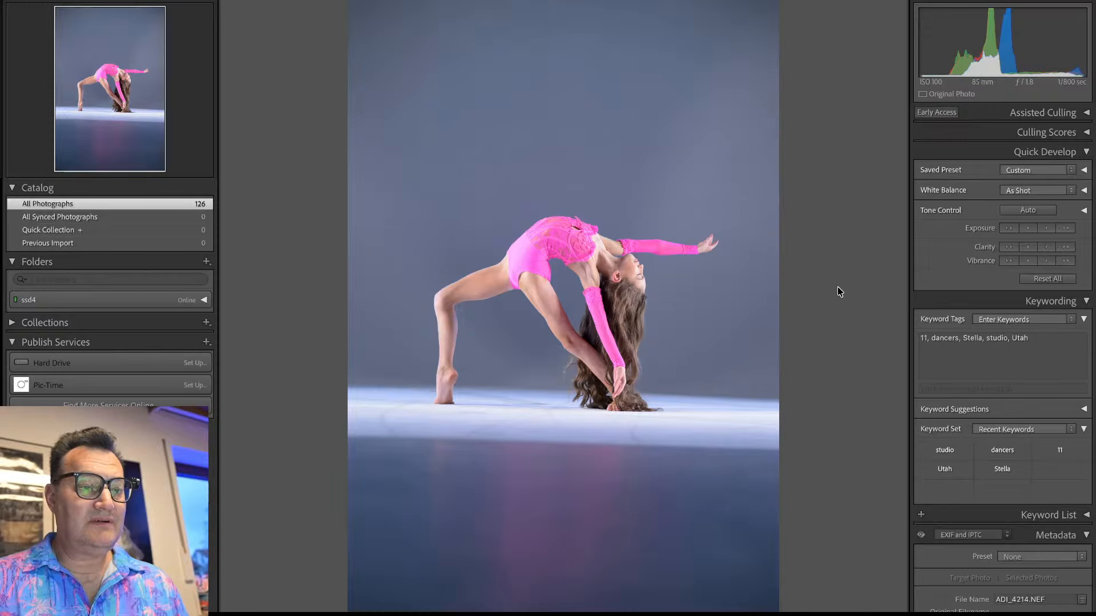
{"action": "key", "text": "Right"}
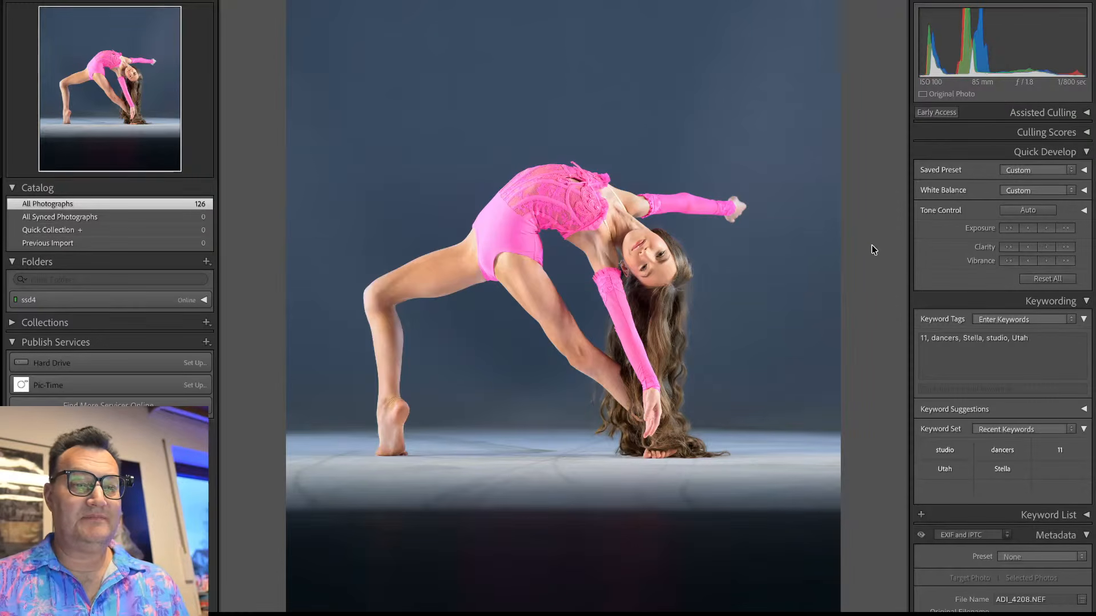
{"action": "key", "text": "backslash"}
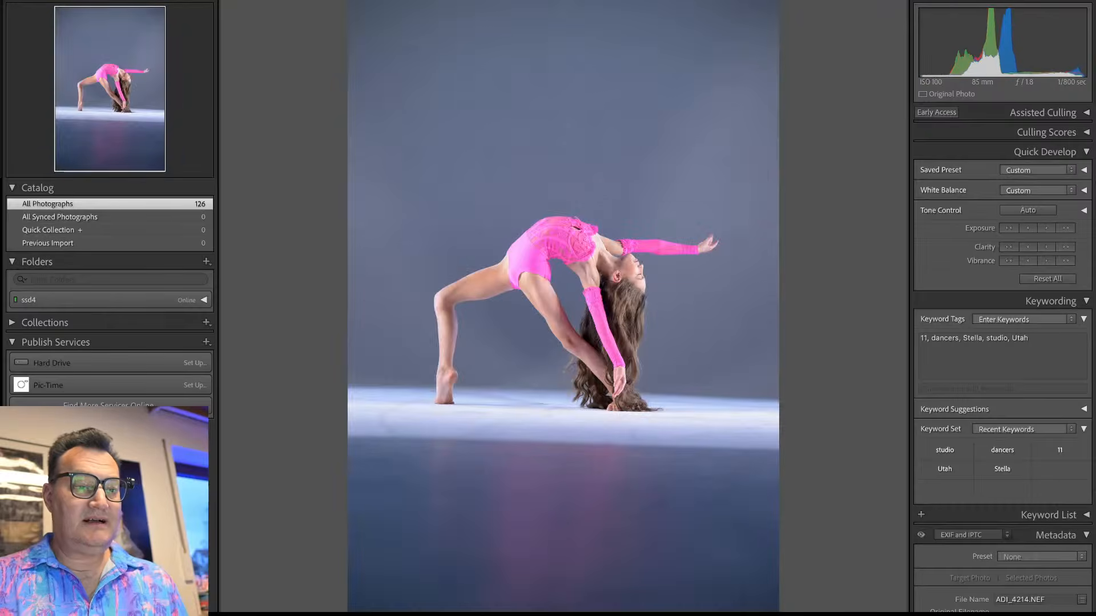
{"action": "key", "text": "backslash"}
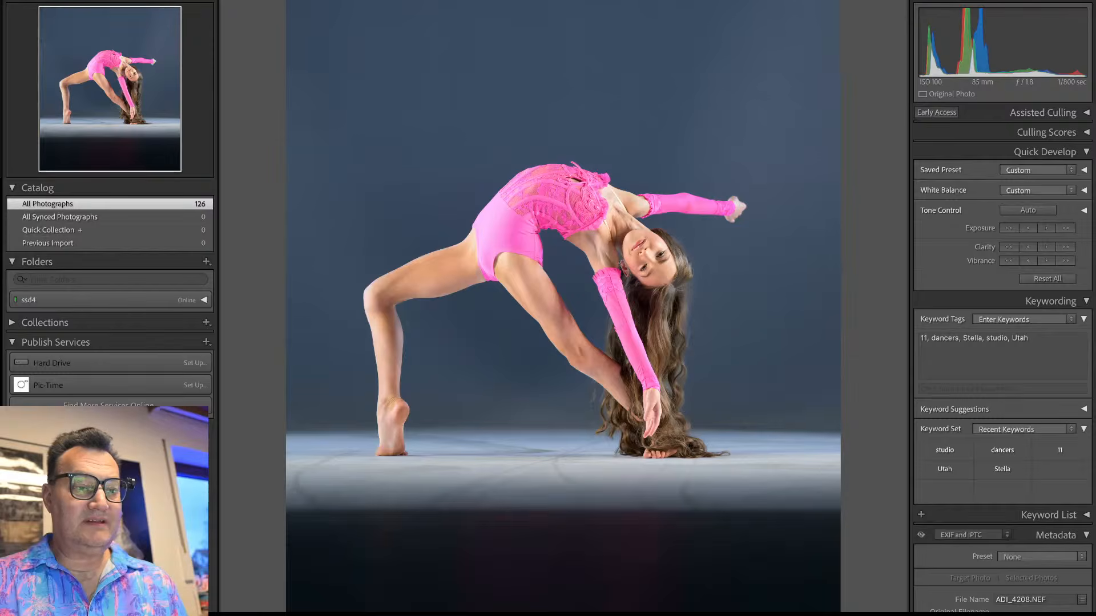
{"action": "key", "text": "Right"}
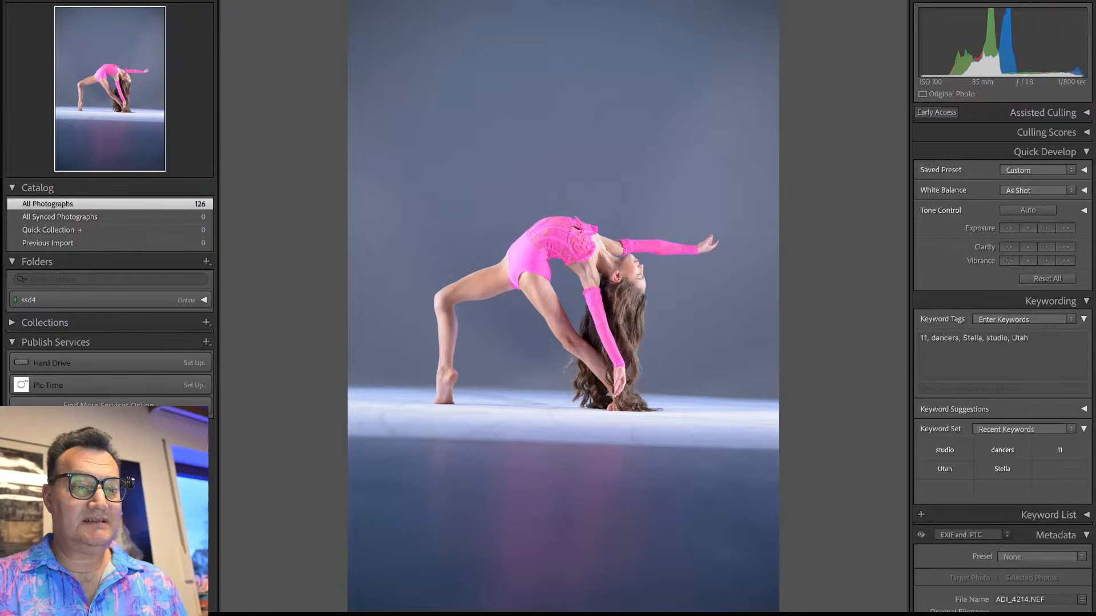
{"action": "key", "text": "Left"}
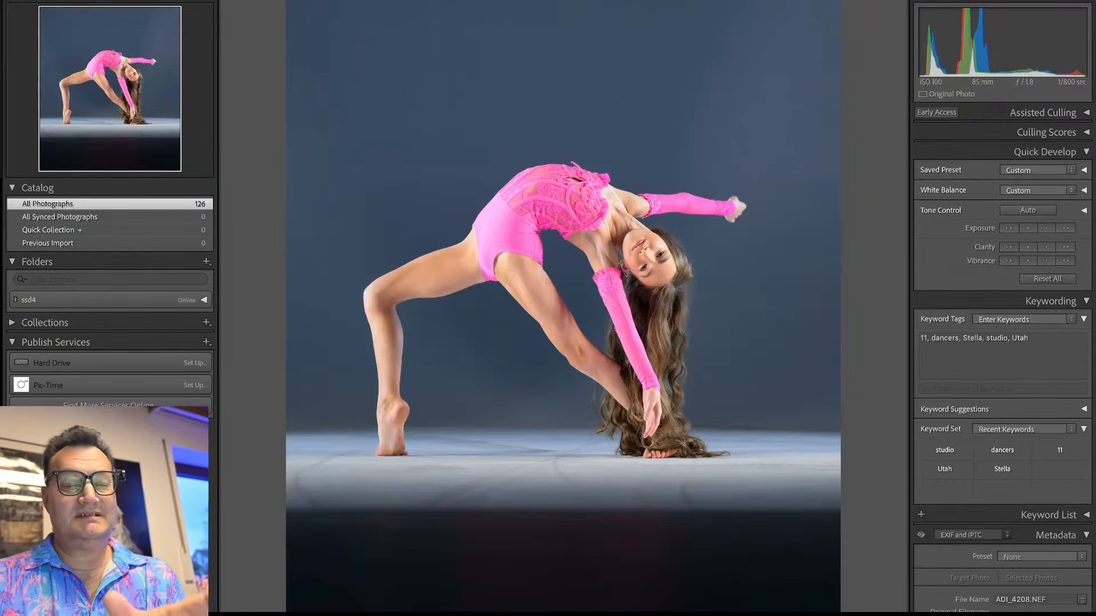
{"action": "key", "text": "Right"}
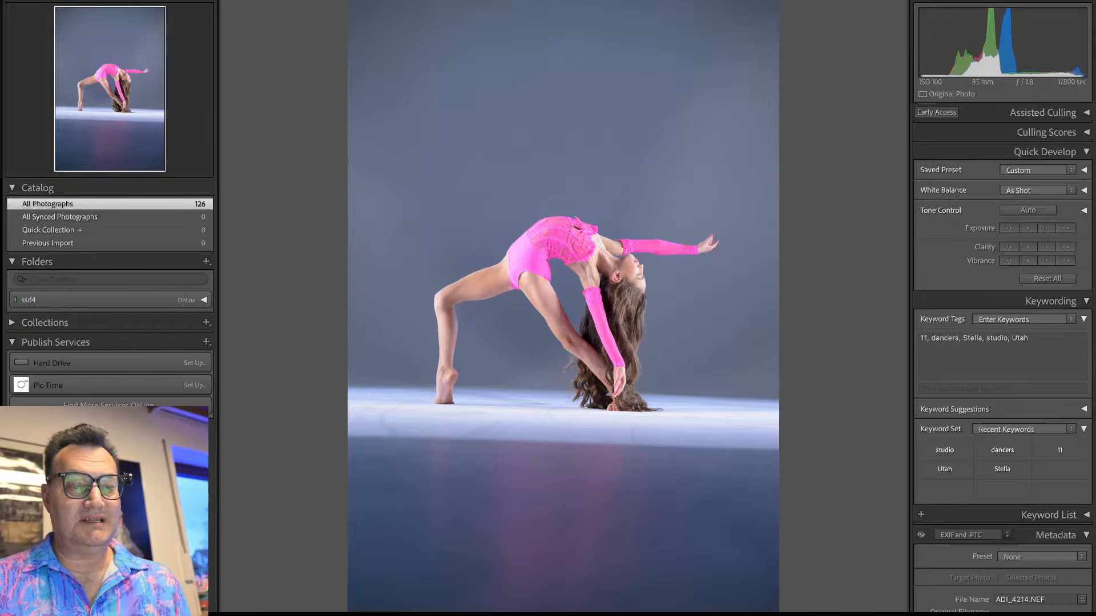
{"action": "key", "text": "g"}
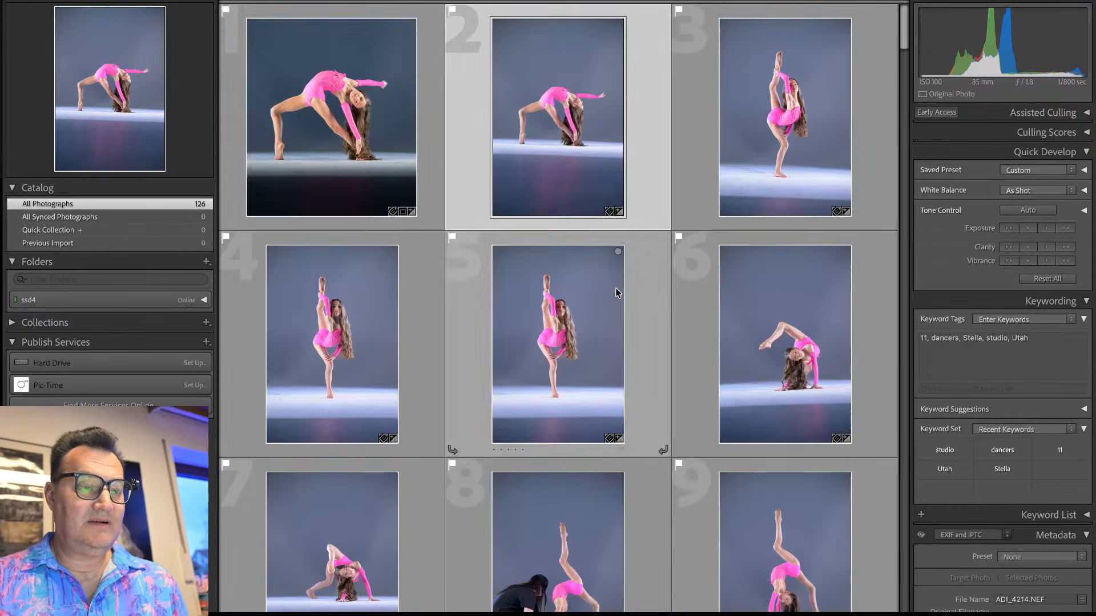
{"action": "left_click", "coordinate": [429, 97]}
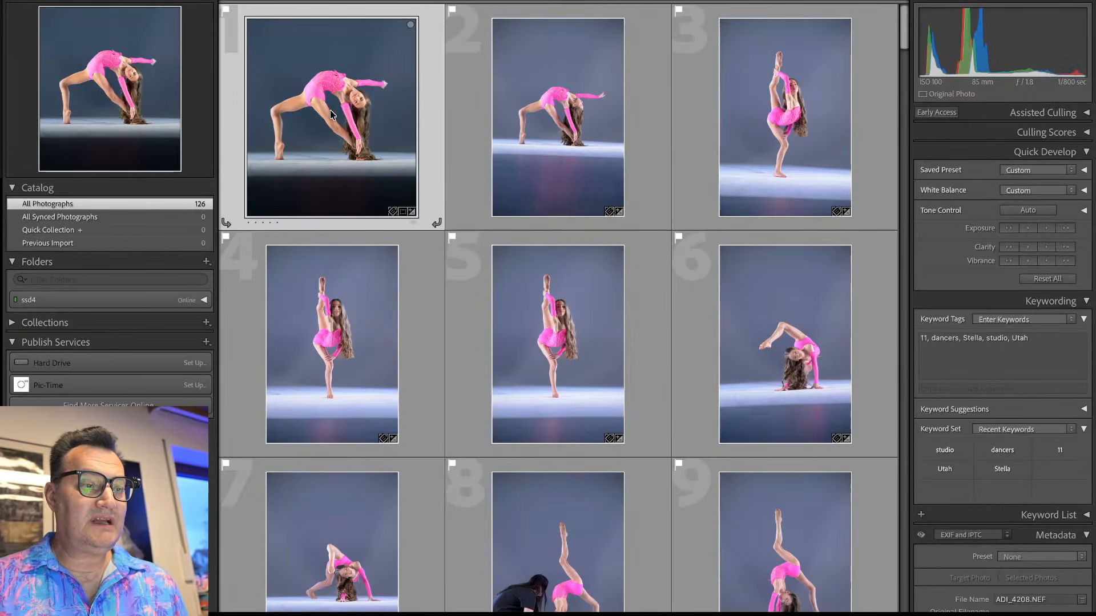
{"action": "left_click", "coordinate": [471, 121], "text": "super"}
{"action": "key", "text": "super+shift+s"}
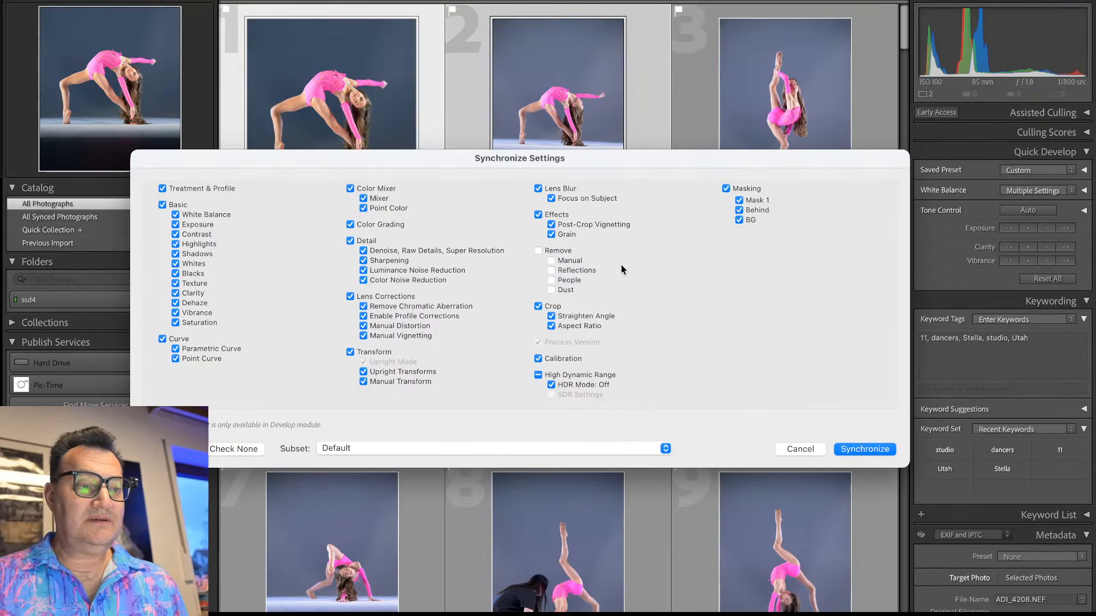
{"action": "left_click", "coordinate": [799, 449]}
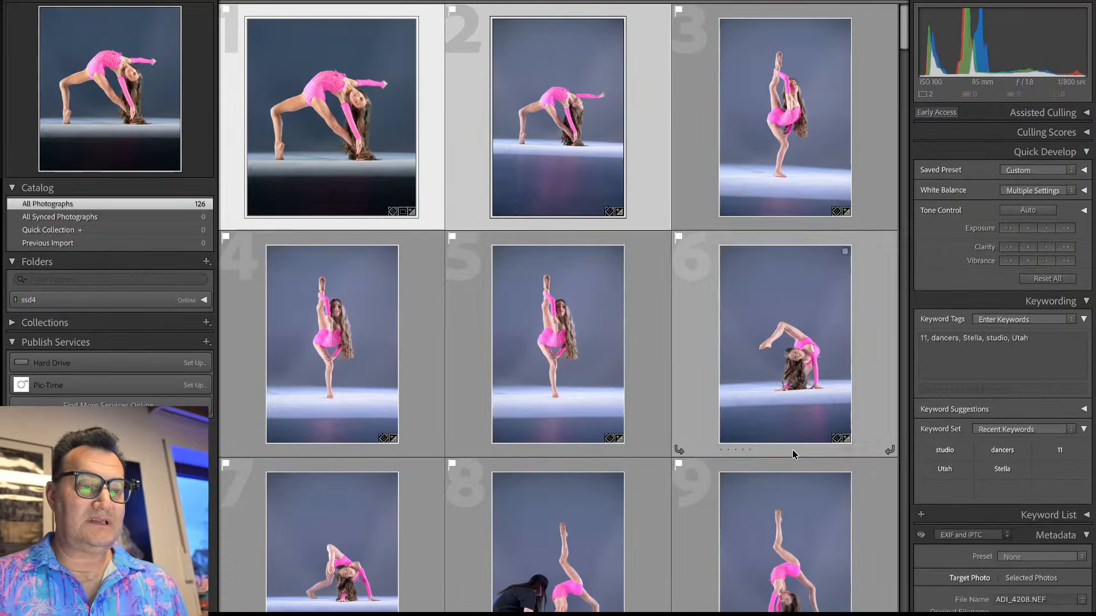
Step: Synchronize the first photo's settings to the second photo, including Basic adjustments, Crop and all three masks
{"action": "left_click", "coordinate": [428, 115]}
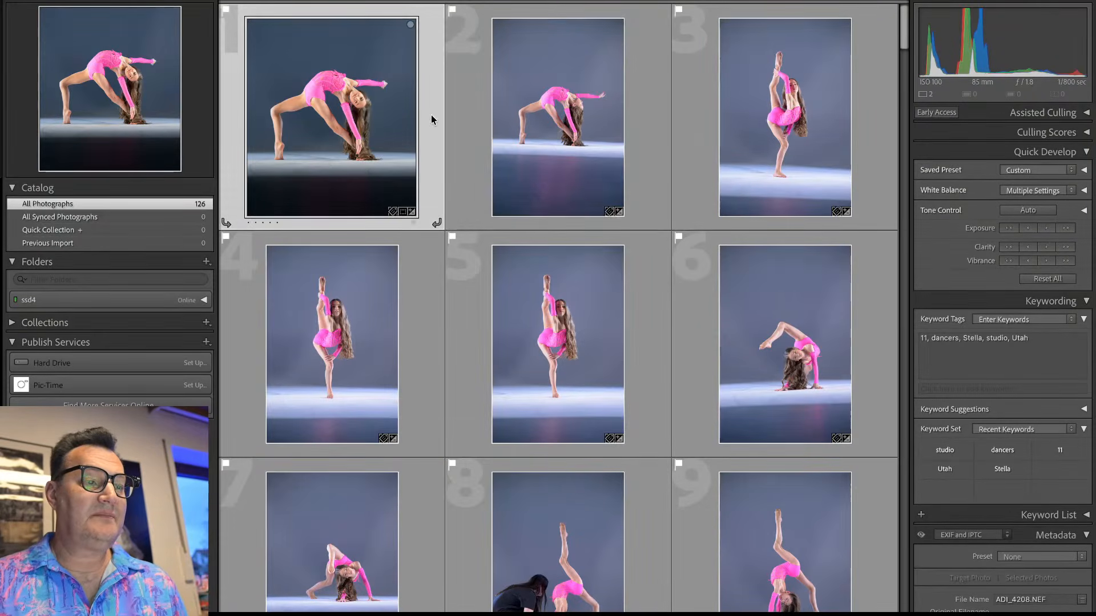
{"action": "left_click", "coordinate": [469, 113], "text": "shift"}
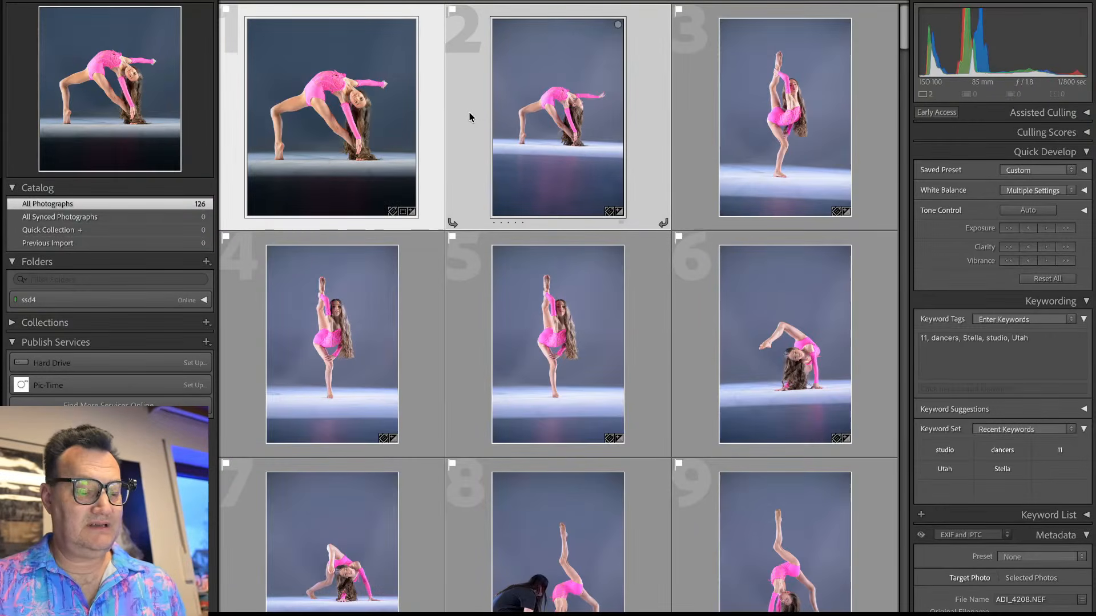
{"action": "key", "text": "super+shift+s"}
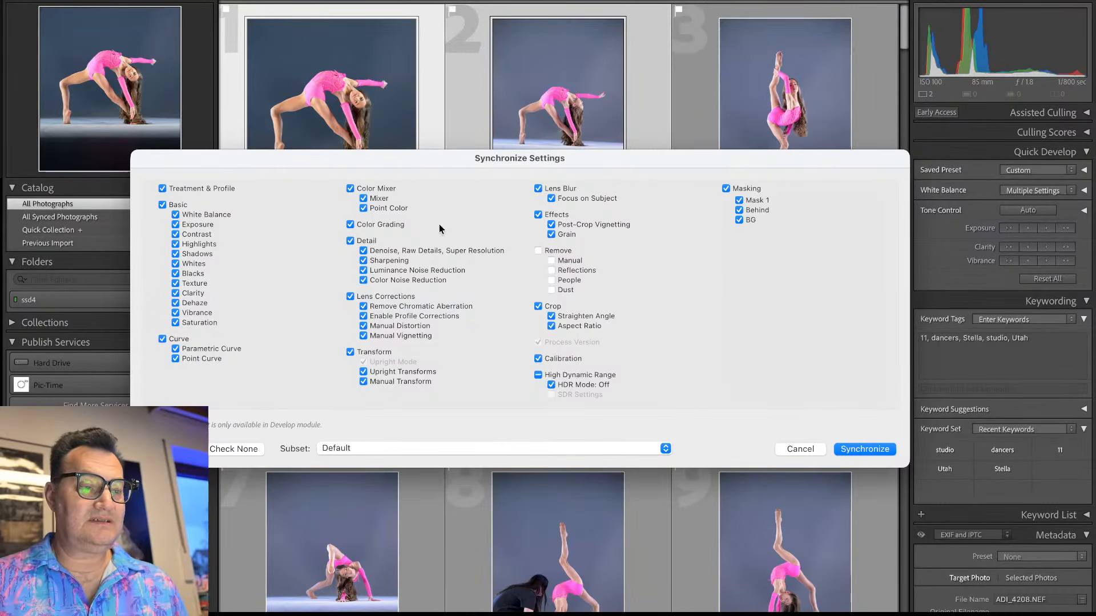
{"action": "left_click", "coordinate": [864, 450]}
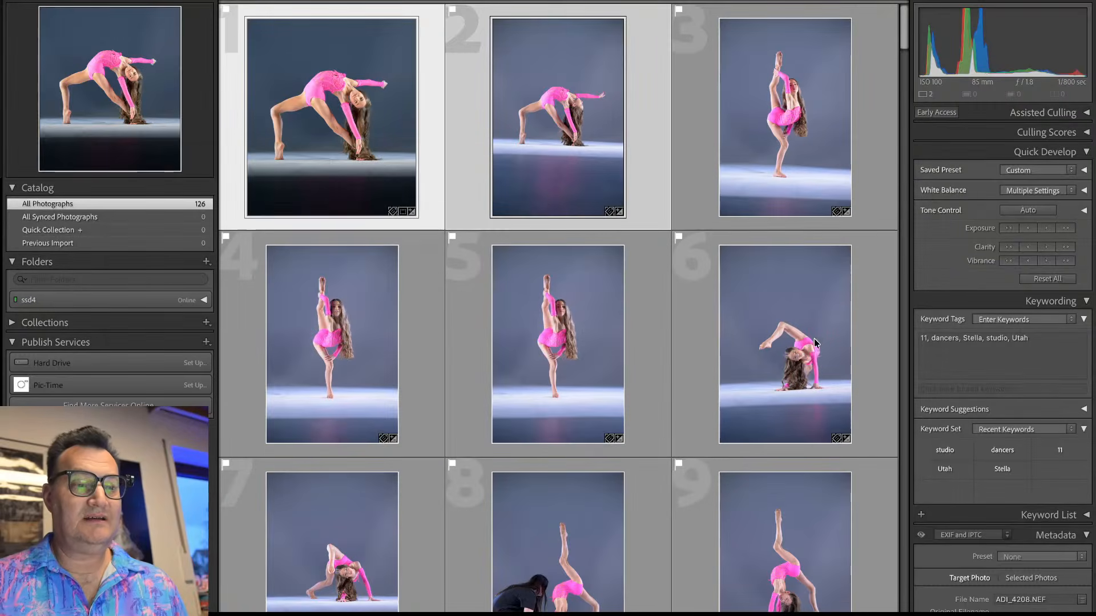
Step: Reposition the second photo's crop so the dancer sits slightly lower and further left, and compare it with the first photo
{"action": "left_click", "coordinate": [654, 130]}
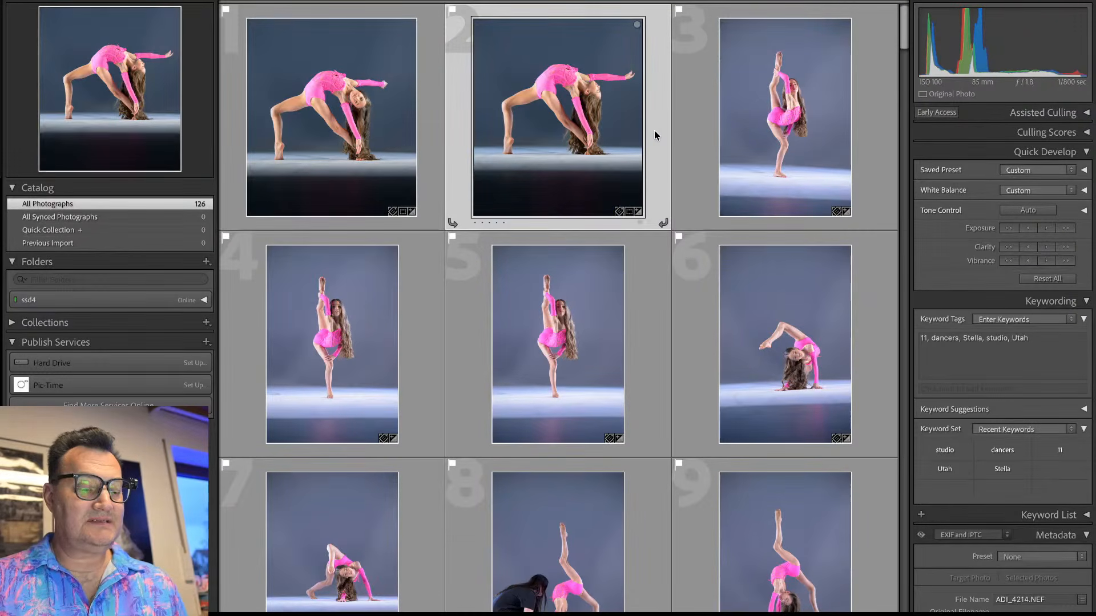
{"action": "key", "text": "d"}
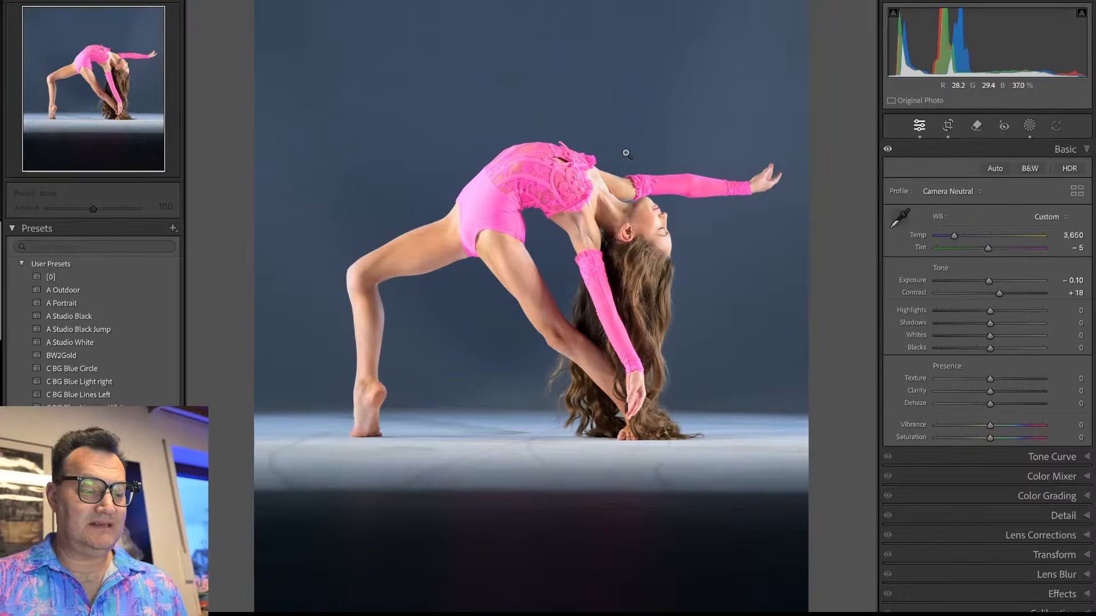
{"action": "key", "text": "r"}
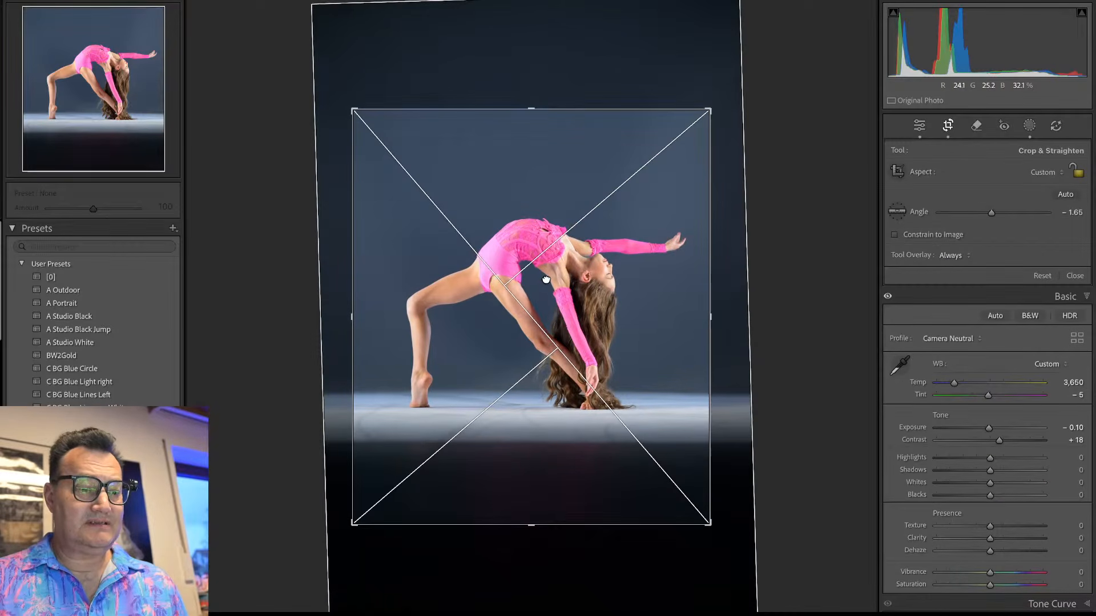
{"action": "left_click_drag", "start_coordinate": [545, 280], "coordinate": [544, 282]}
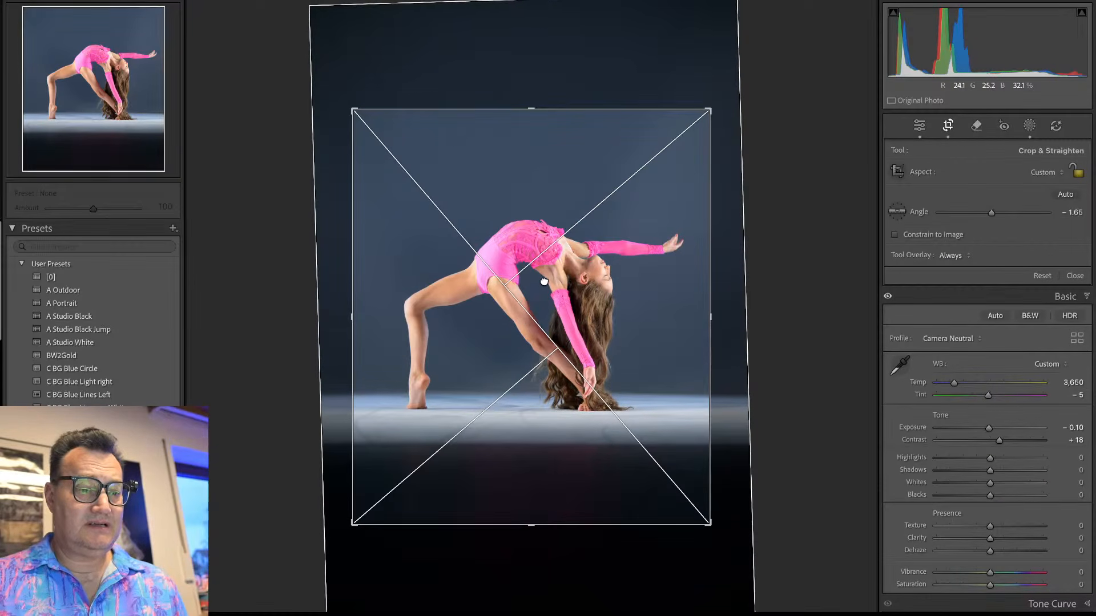
{"action": "key", "text": "Return"}
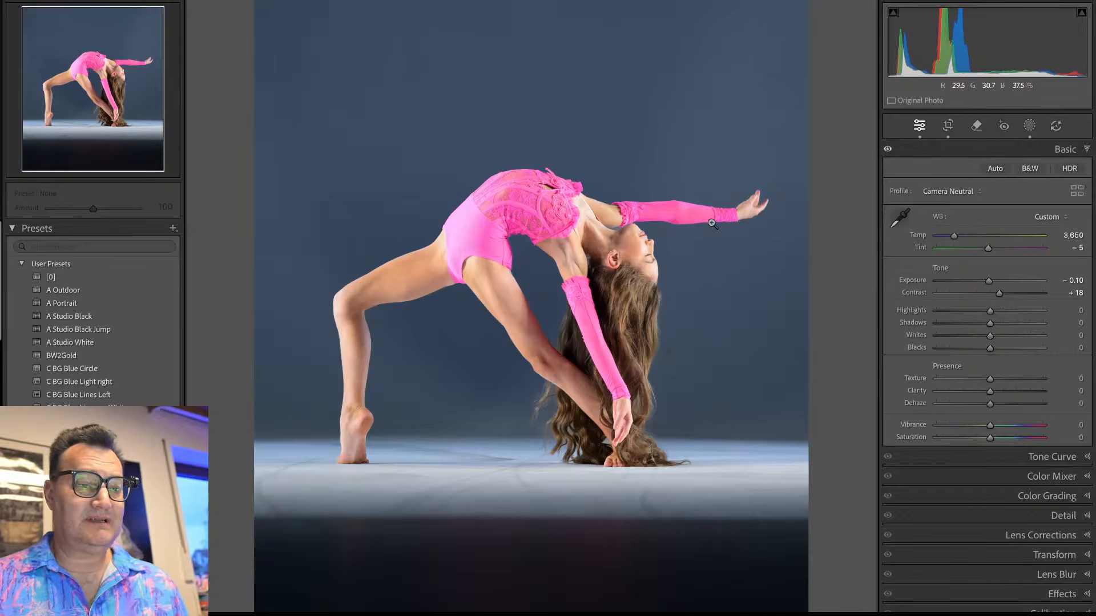
{"action": "key", "text": "Right"}
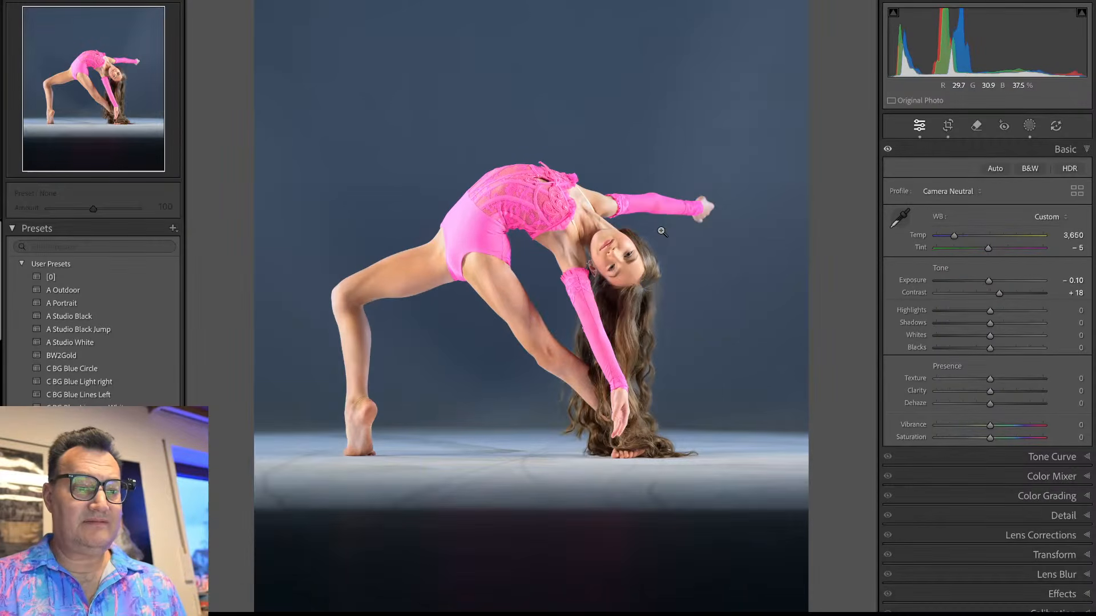
Step: Alternate between the first and second photos at large size to compare their framing and background tone
{"action": "key", "text": "Right"}
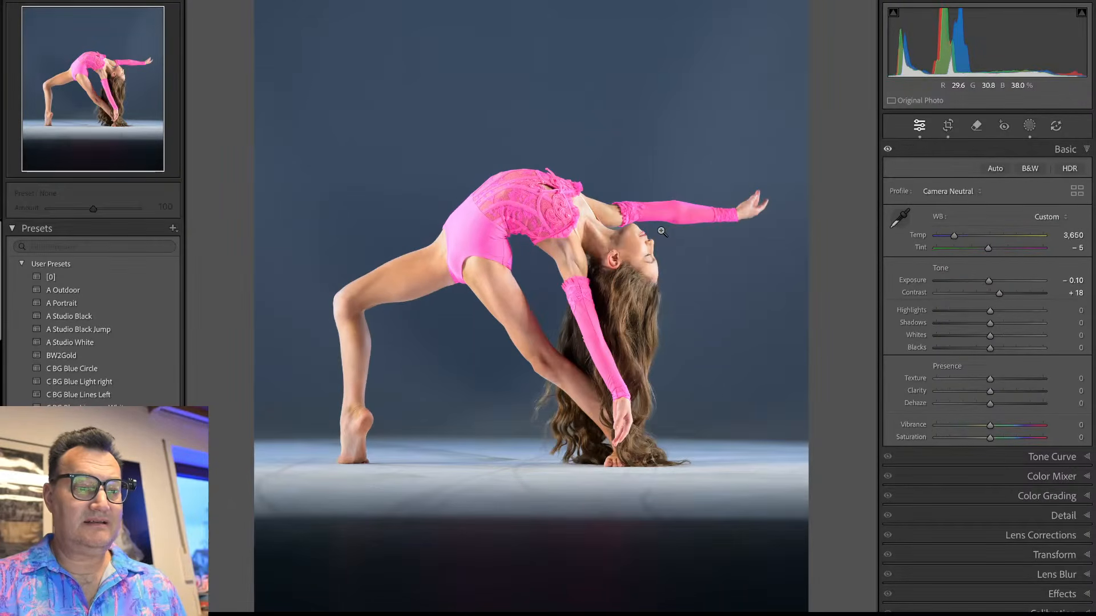
{"action": "key", "text": "Right"}
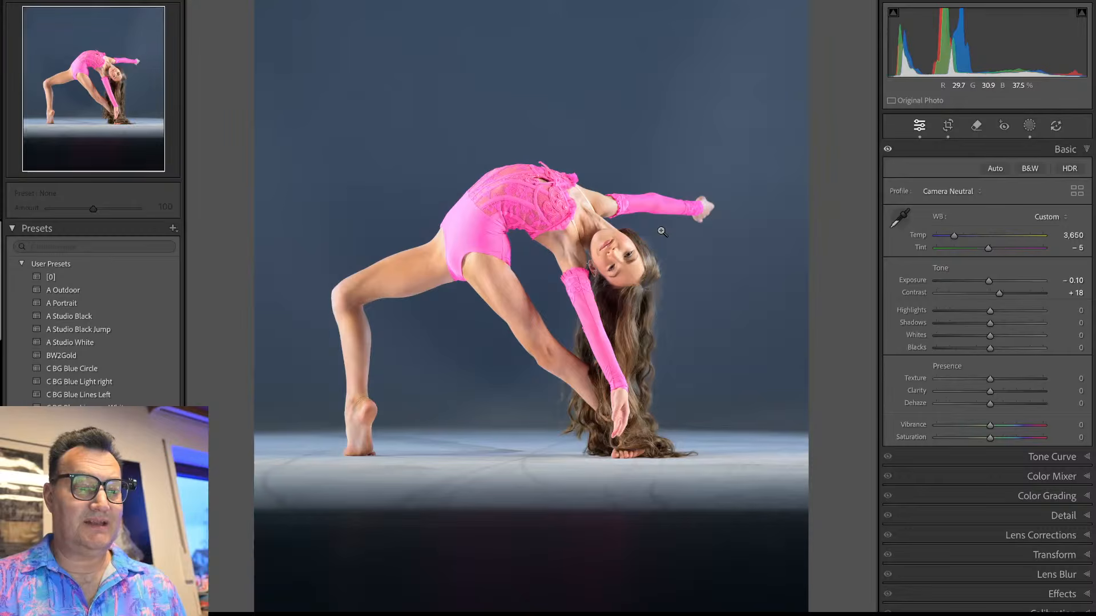
{"action": "key", "text": "Right"}
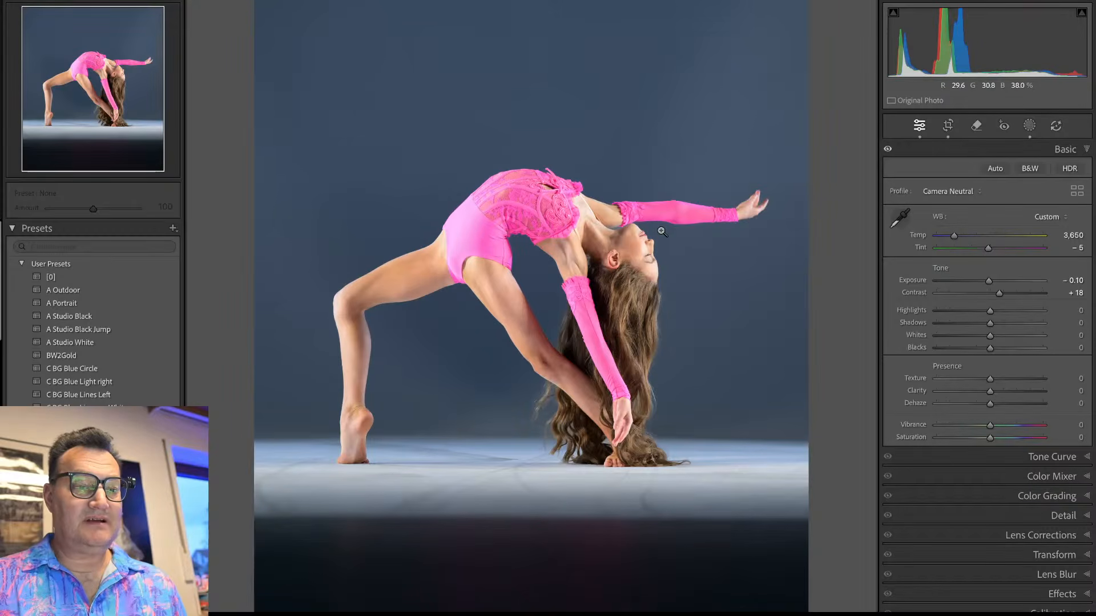
{"action": "key", "text": "Right"}
{"action": "key", "text": "Right"}
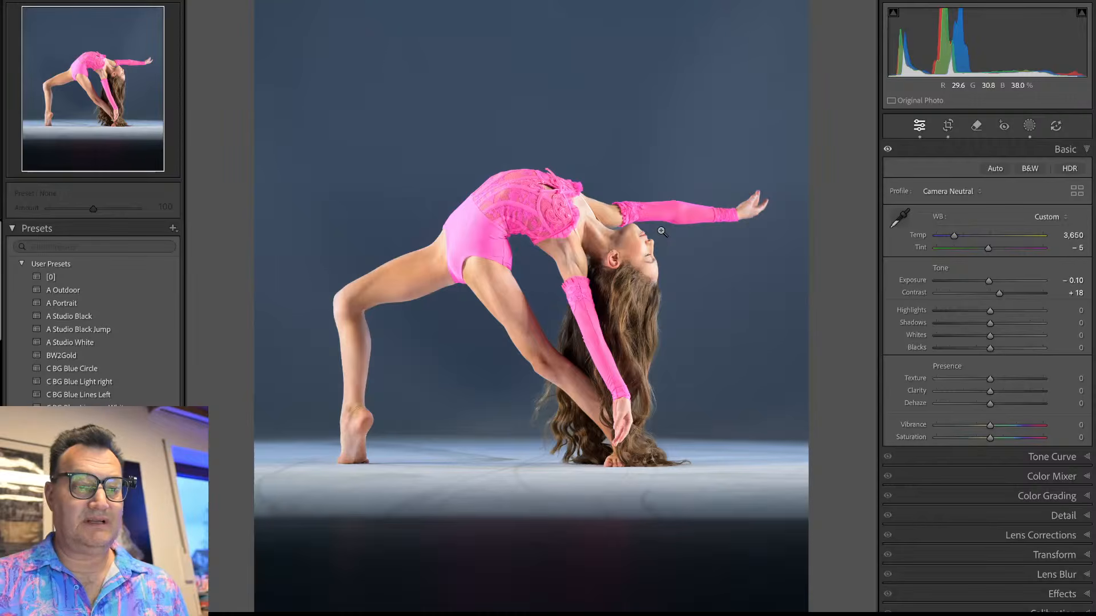
{"action": "key", "text": "Right"}
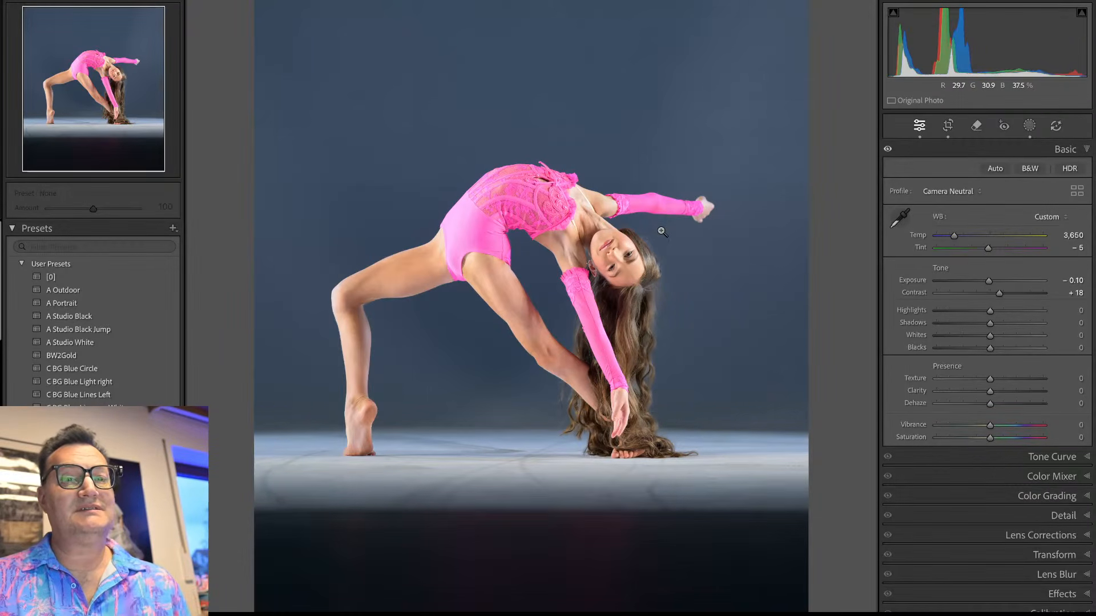
{"action": "key", "text": "Right"}
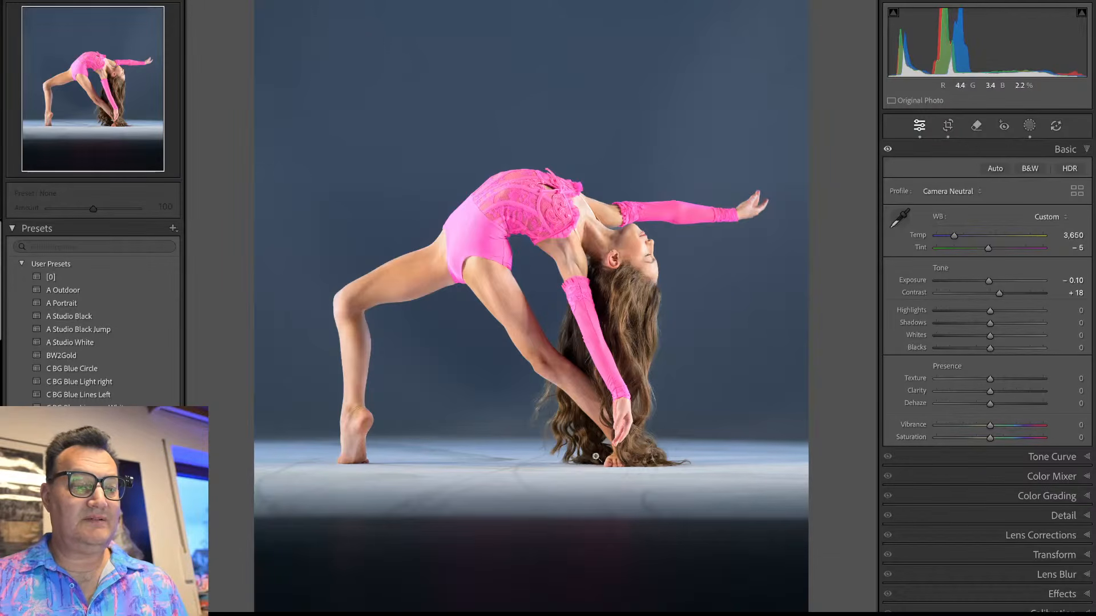
Step: Inspect the dancer's face and hair in the second photo up close, and return to the full image
{"action": "left_click", "coordinate": [672, 240]}
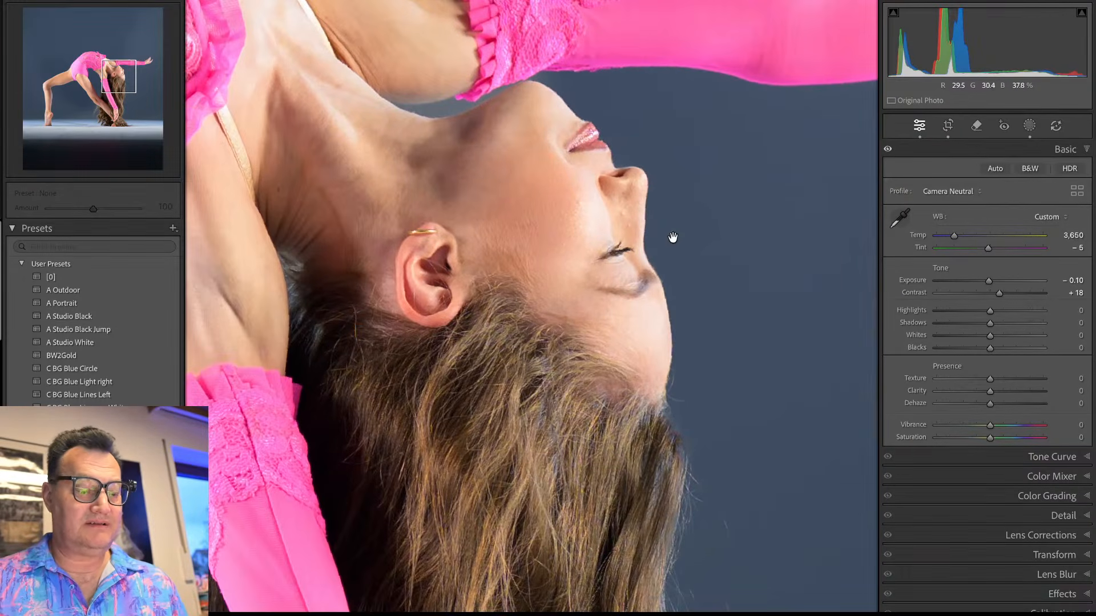
{"action": "key", "text": "ctrl+minus"}
{"action": "key", "text": "ctrl+minus"}
{"action": "left_click_drag", "start_coordinate": [727, 337], "coordinate": [706, 291]}
{"action": "left_click", "coordinate": [706, 291]}
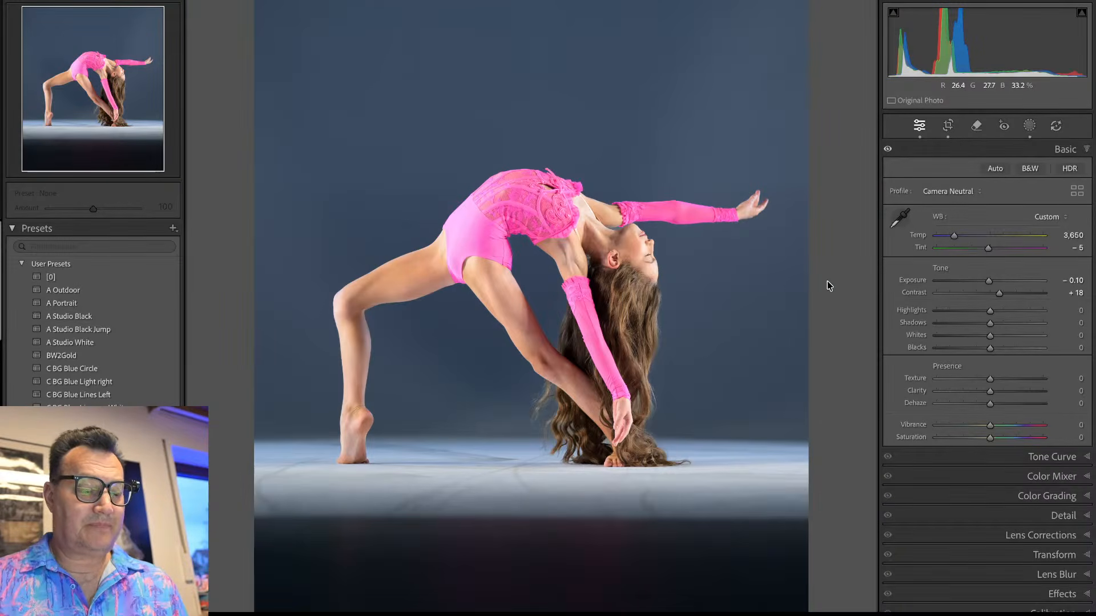
Step: Open the third photo, straighten it, and tighten its crop around the standing dancer, trimming the dark strip below the floor
{"action": "key", "text": "g"}
{"action": "key", "text": "Right"}
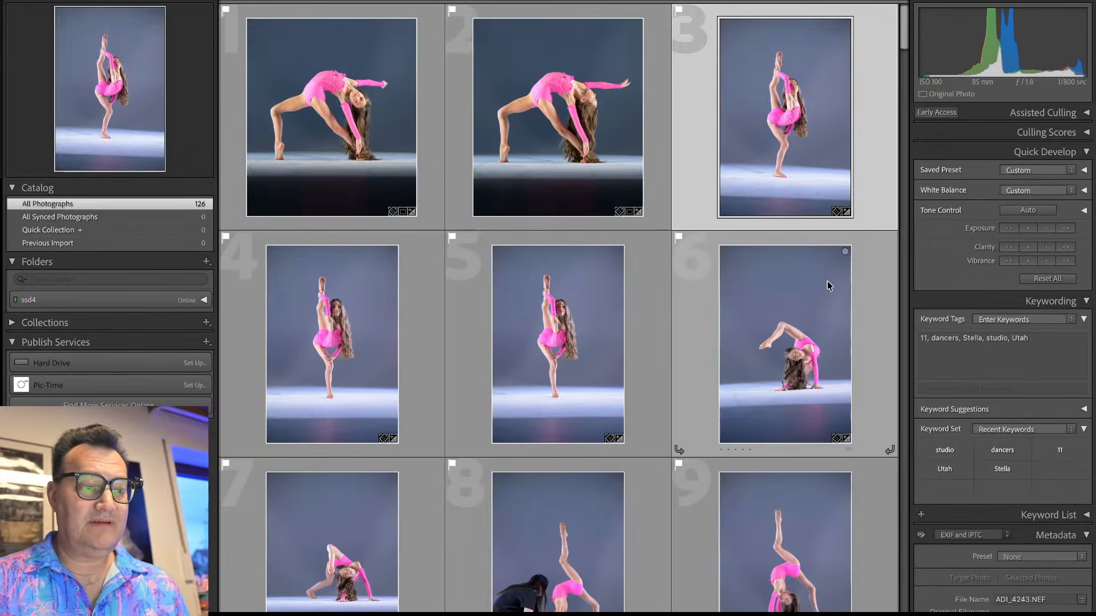
{"action": "key", "text": "e"}
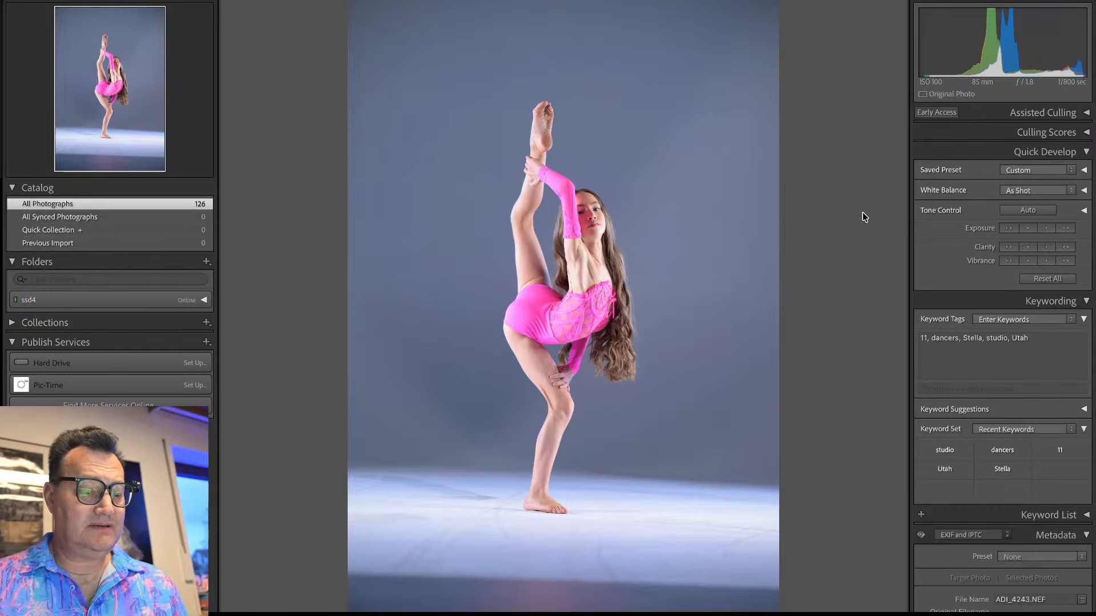
{"action": "key", "text": "r"}
{"action": "left_click_drag", "start_coordinate": [838, 214], "coordinate": [838, 196]}
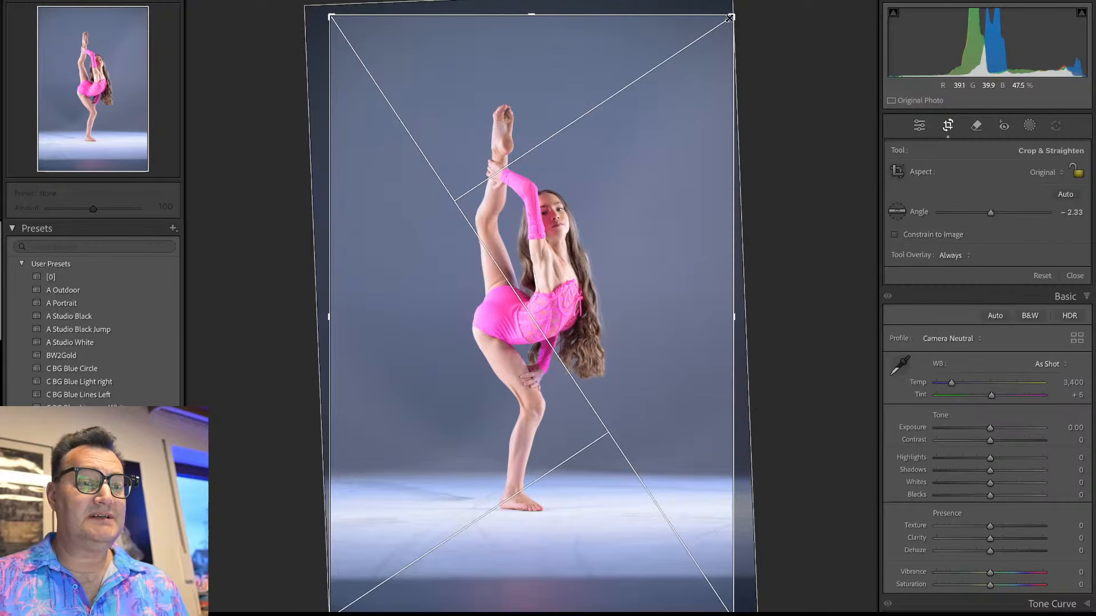
{"action": "left_click_drag", "start_coordinate": [717, 16], "coordinate": [717, 31]}
{"action": "left_click_drag", "start_coordinate": [694, 110], "coordinate": [697, 139]}
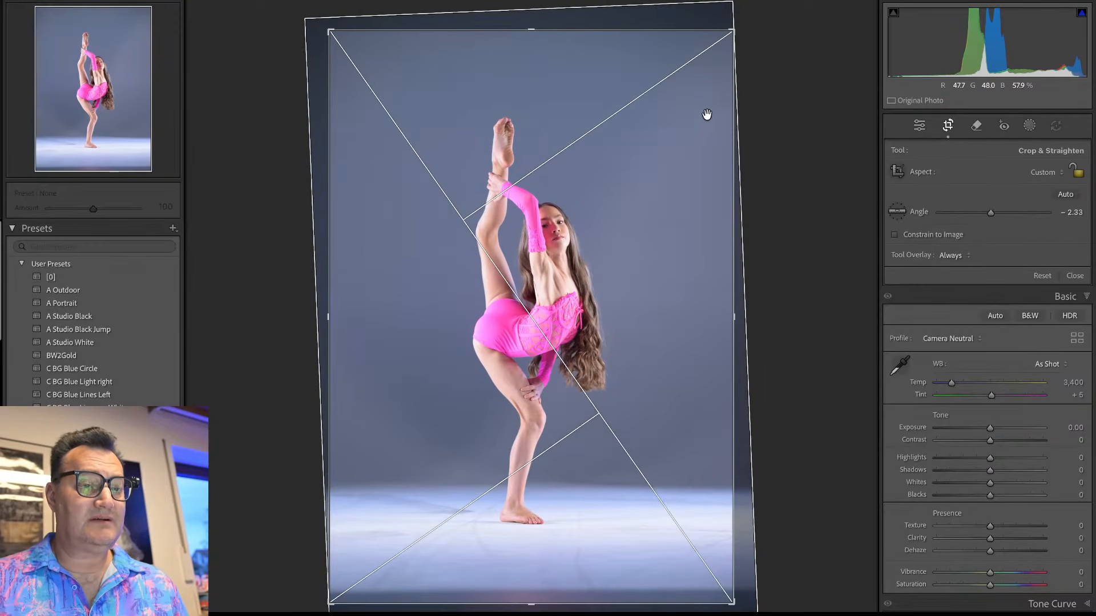
{"action": "left_click_drag", "start_coordinate": [732, 32], "coordinate": [780, 77]}
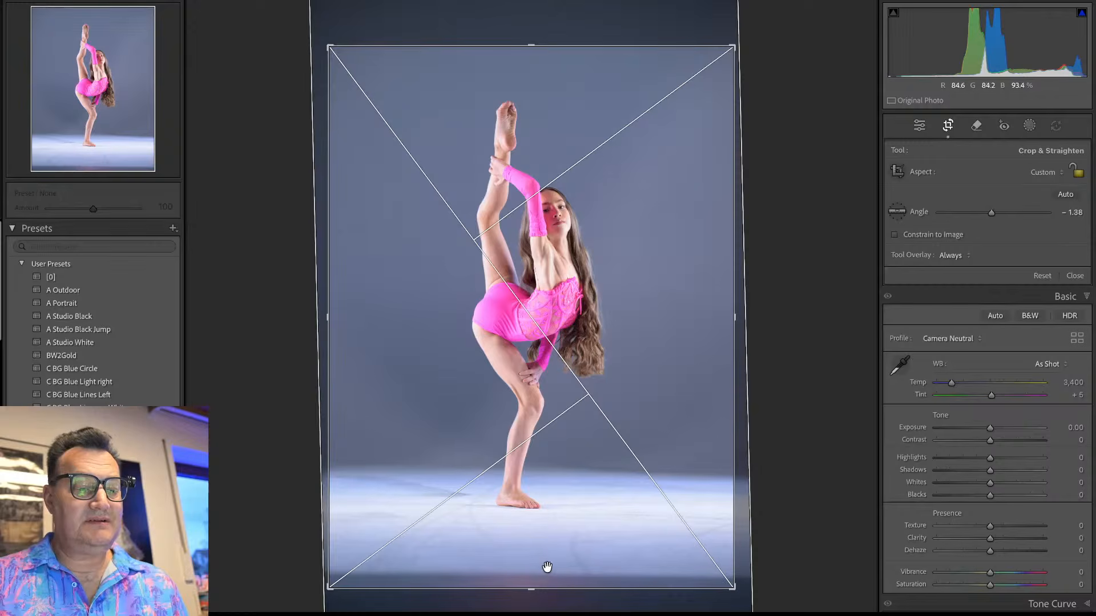
{"action": "left_click_drag", "start_coordinate": [530, 589], "coordinate": [531, 571]}
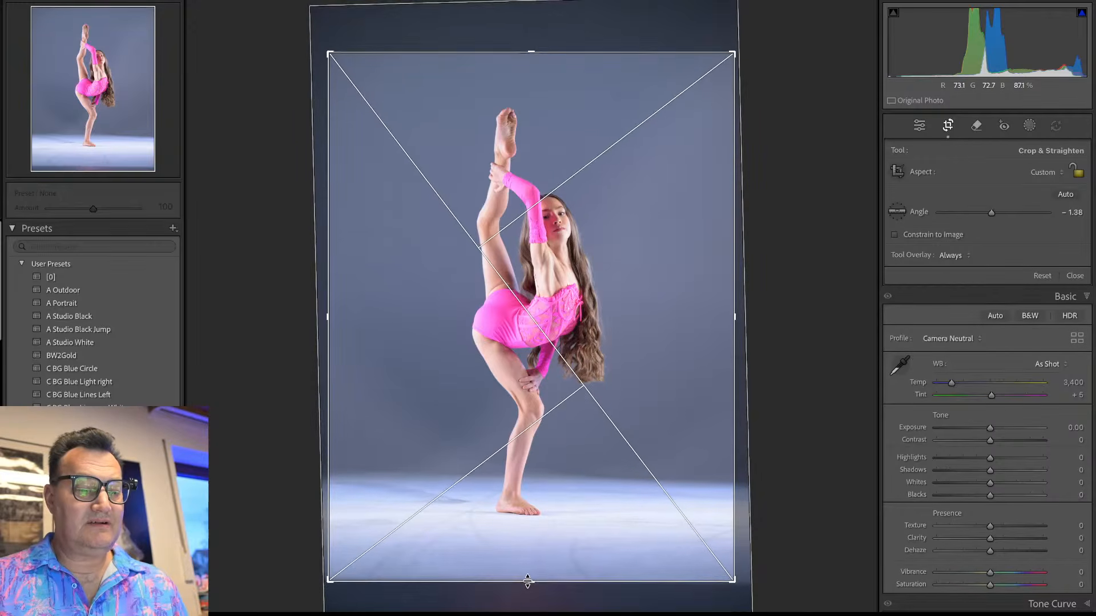
{"action": "left_click_drag", "start_coordinate": [815, 404], "coordinate": [806, 396]}
{"action": "key", "text": "Return"}
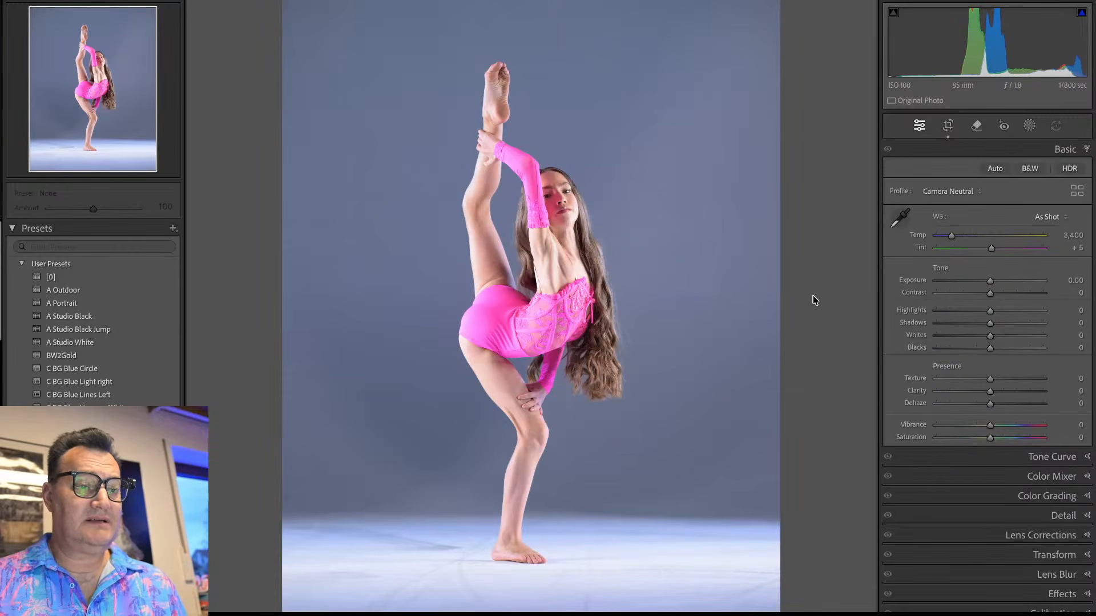
Step: Synchronize the second photo's settings to the third photo, including Basic, Crop and the Mask 1, Behind and BG masks
{"action": "key", "text": "g"}
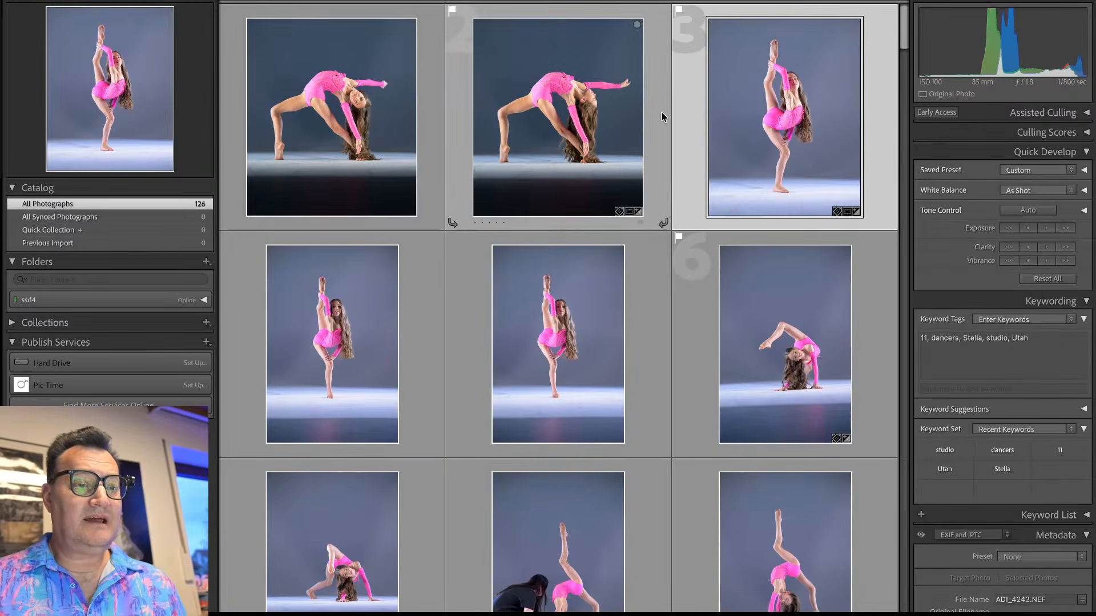
{"action": "left_click", "coordinate": [690, 117], "text": "super"}
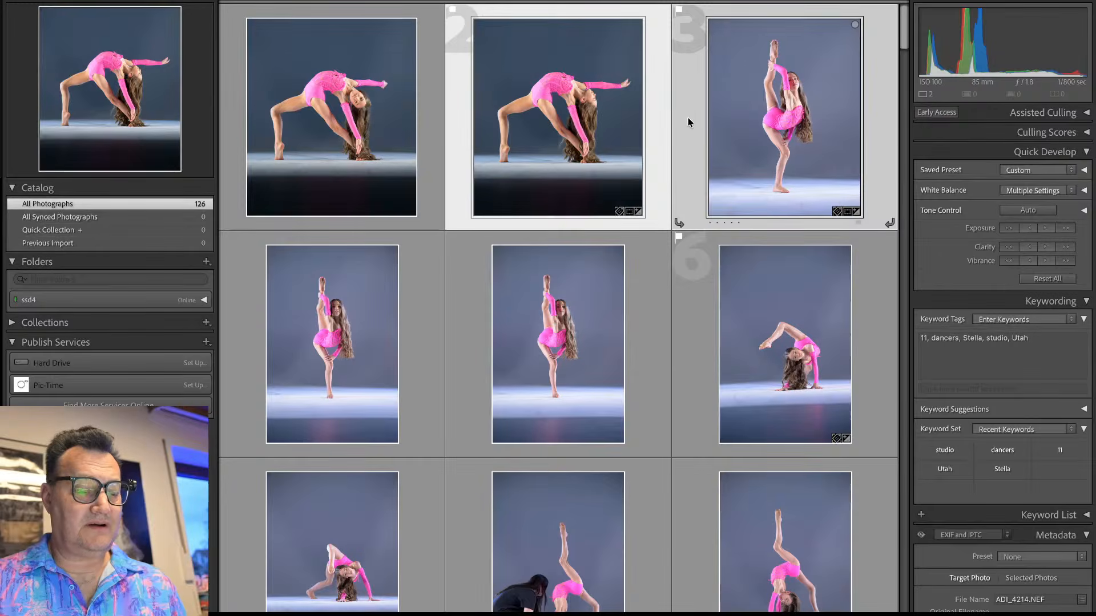
{"action": "key", "text": "super+shift+s"}
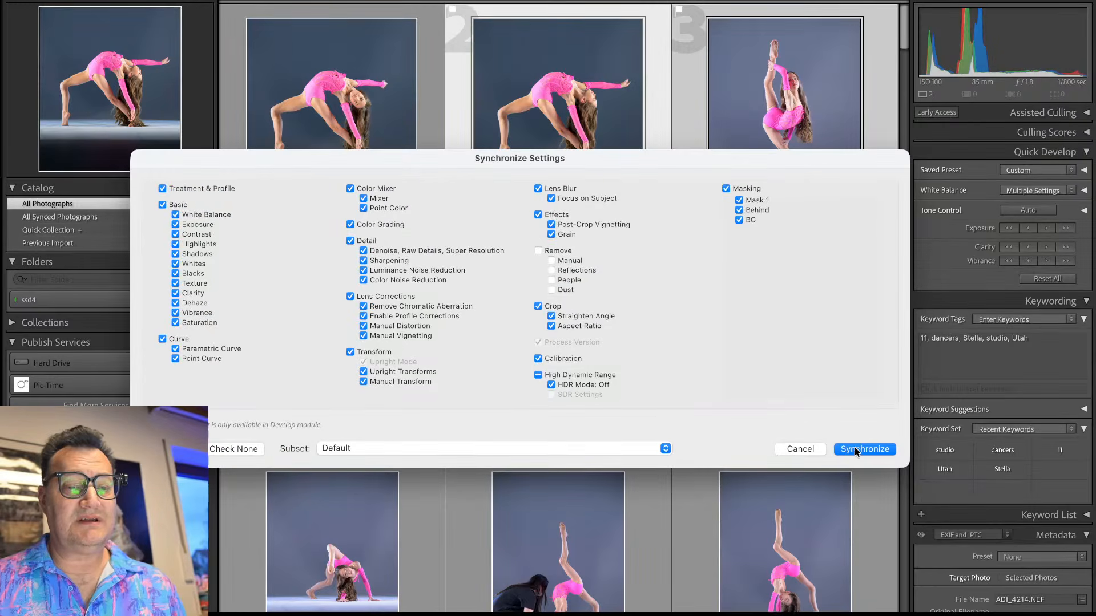
{"action": "left_click", "coordinate": [857, 452]}
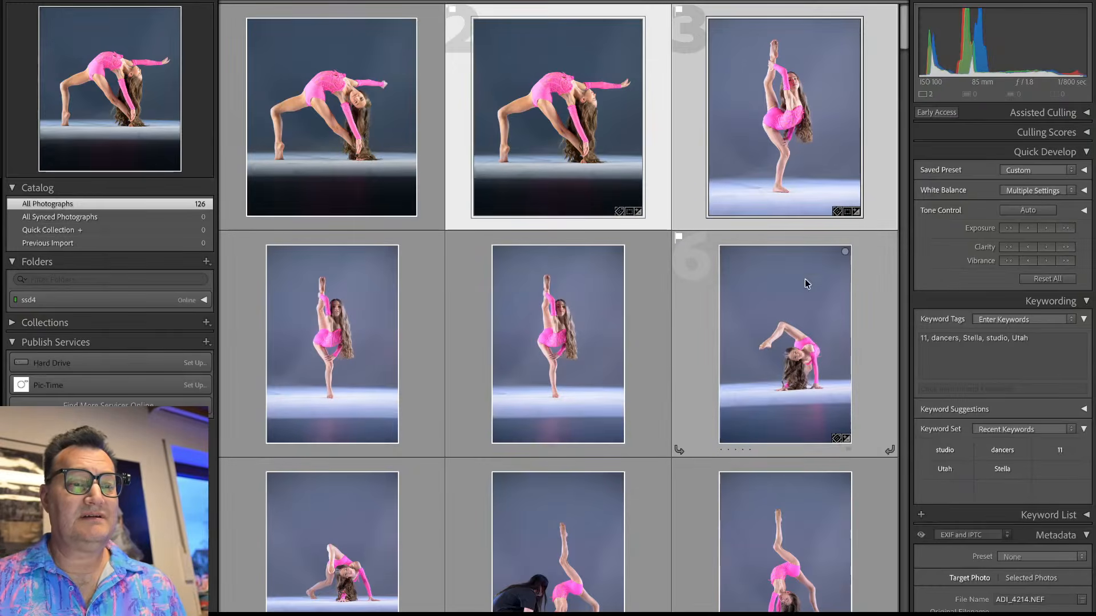
Step: Enlarge and reposition the third photo's crop to leave space above the raised foot and more floor below the standing foot
{"action": "left_click", "coordinate": [690, 119]}
{"action": "key", "text": "r"}
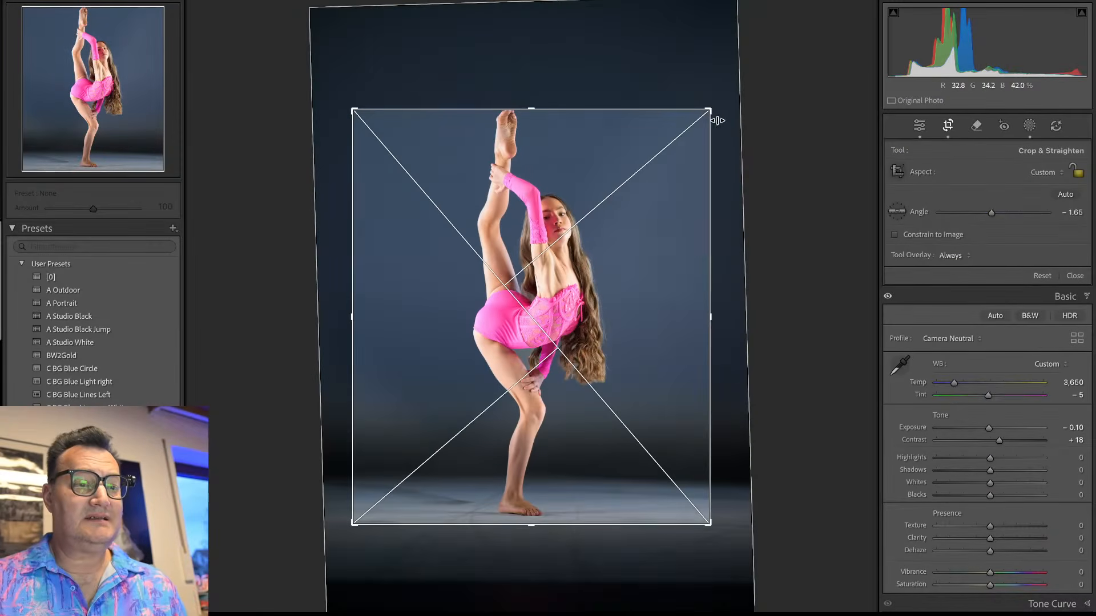
{"action": "left_click_drag", "start_coordinate": [709, 111], "coordinate": [714, 92]}
{"action": "left_click_drag", "start_coordinate": [339, 548], "coordinate": [317, 593]}
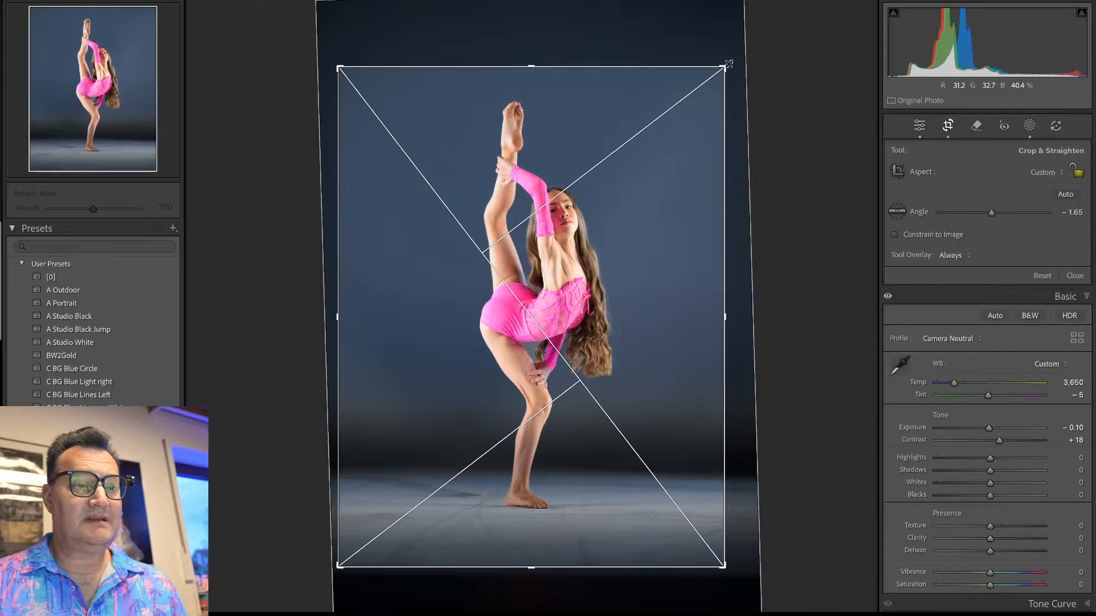
{"action": "left_click_drag", "start_coordinate": [833, 154], "coordinate": [802, 67]}
{"action": "key", "text": "Return"}
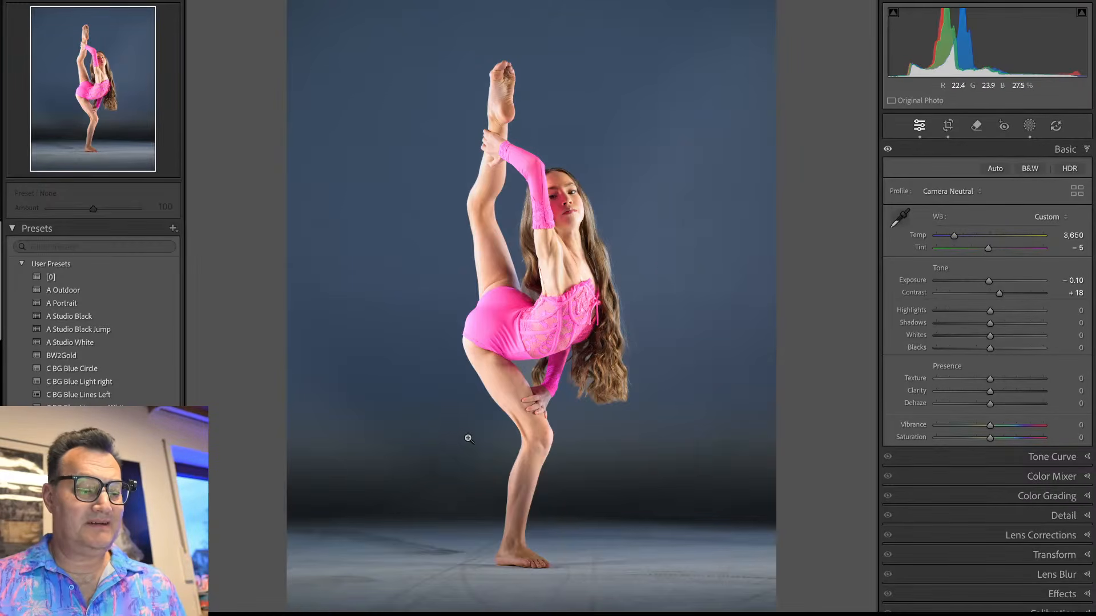
Step: Move the linear gradient of the third photo's Behind mask down to the line where the backdrop meets the floor
{"action": "key", "text": "shift+w"}
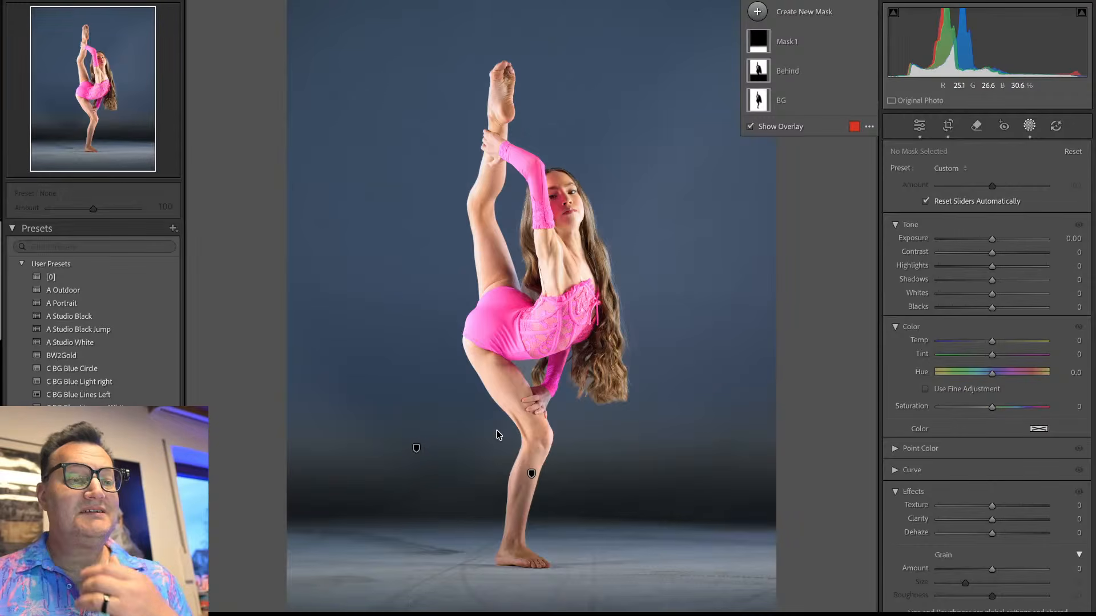
{"action": "left_click", "coordinate": [803, 71]}
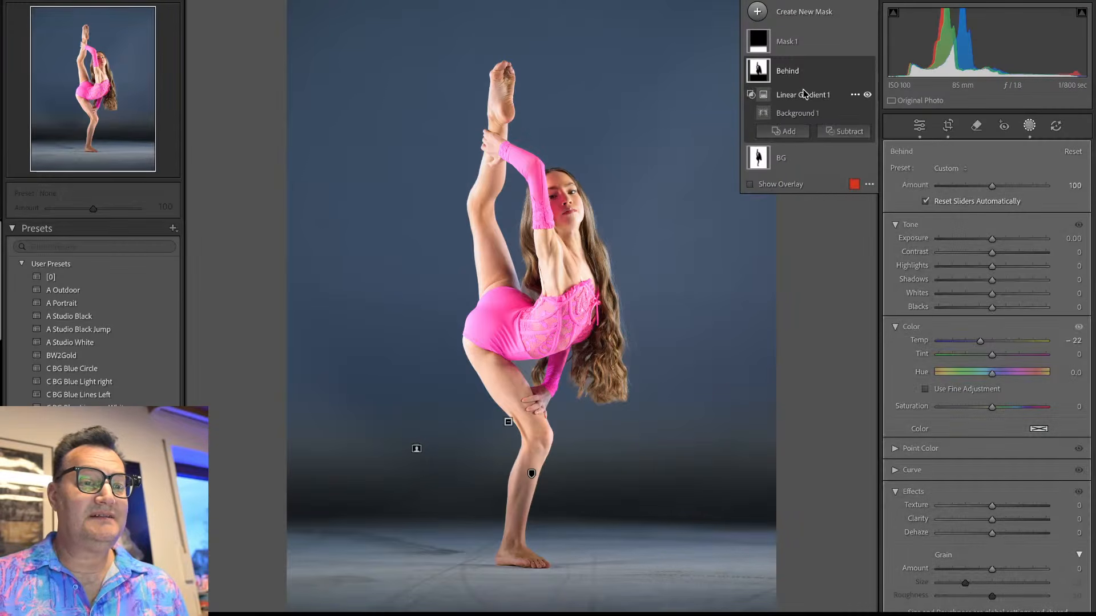
{"action": "left_click", "coordinate": [803, 95]}
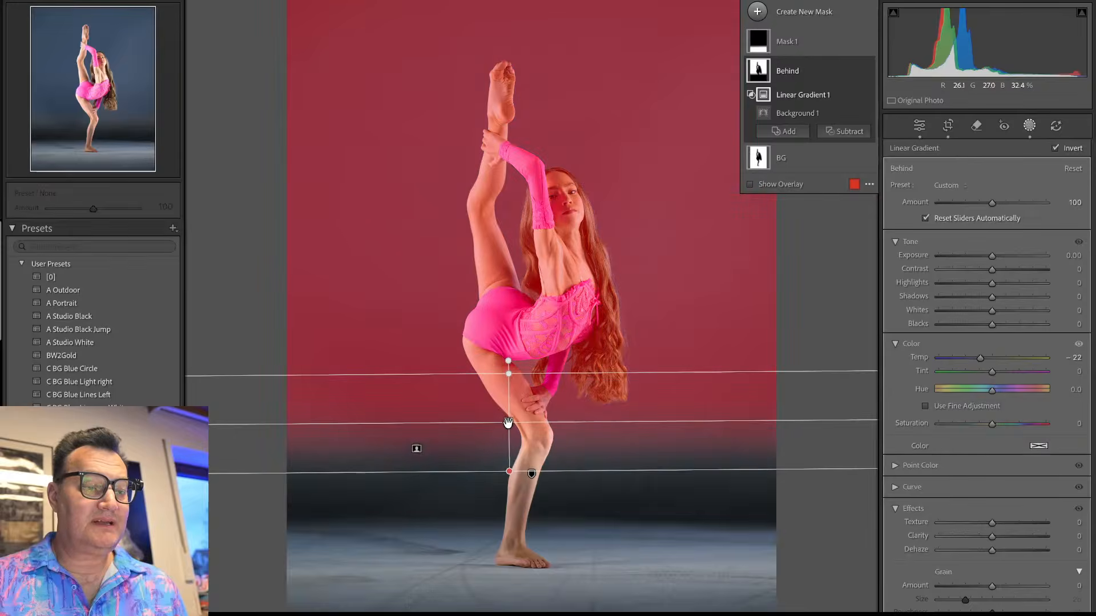
{"action": "left_click_drag", "start_coordinate": [509, 422], "coordinate": [507, 511]}
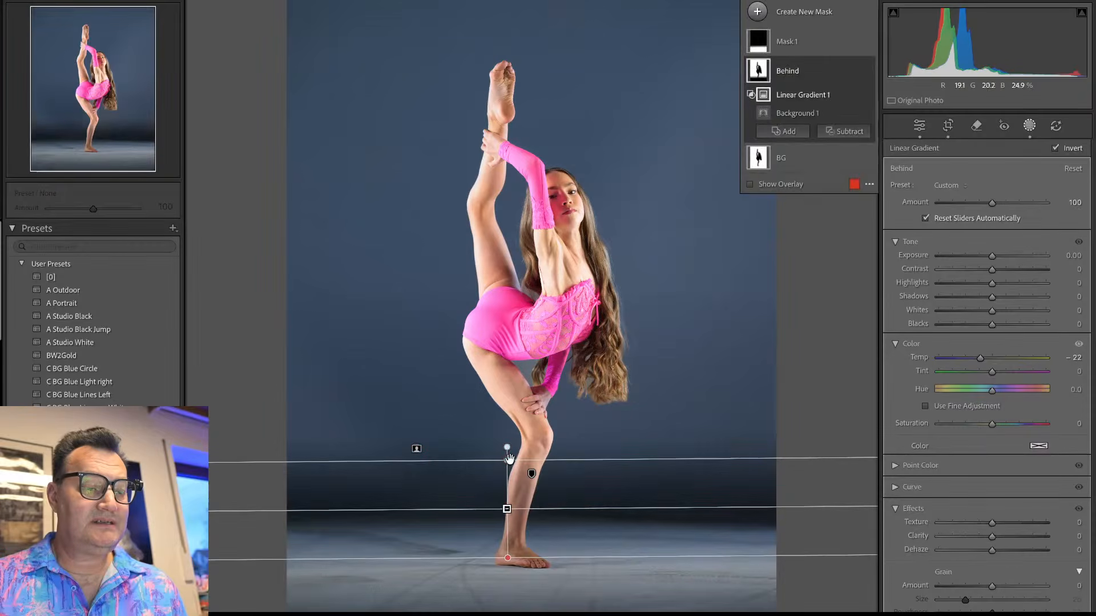
{"action": "left_click_drag", "start_coordinate": [507, 444], "coordinate": [508, 445]}
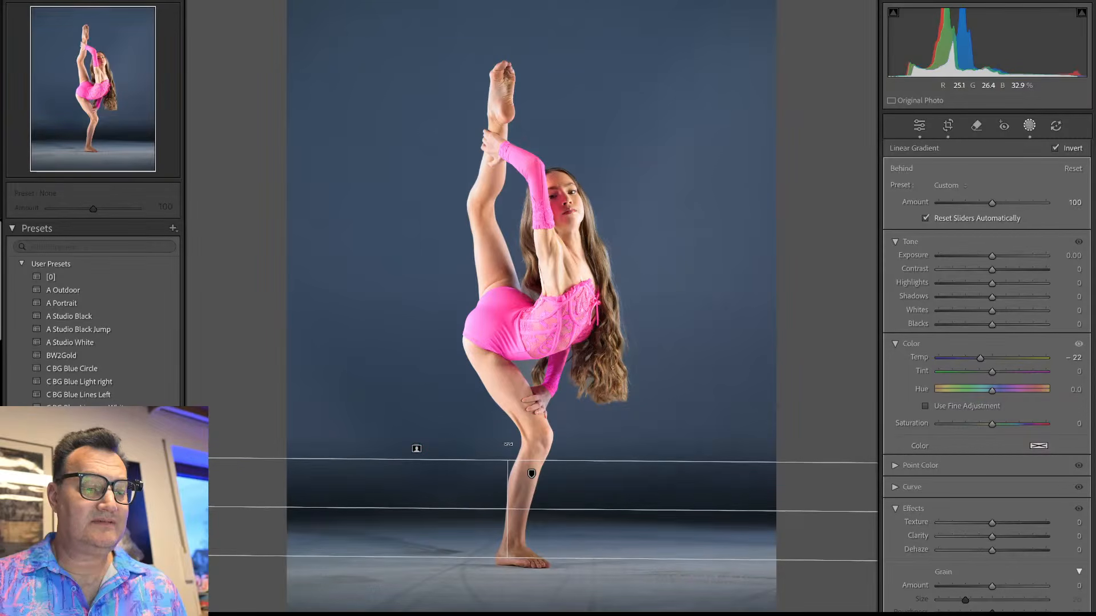
{"action": "left_click_drag", "start_coordinate": [506, 506], "coordinate": [505, 520]}
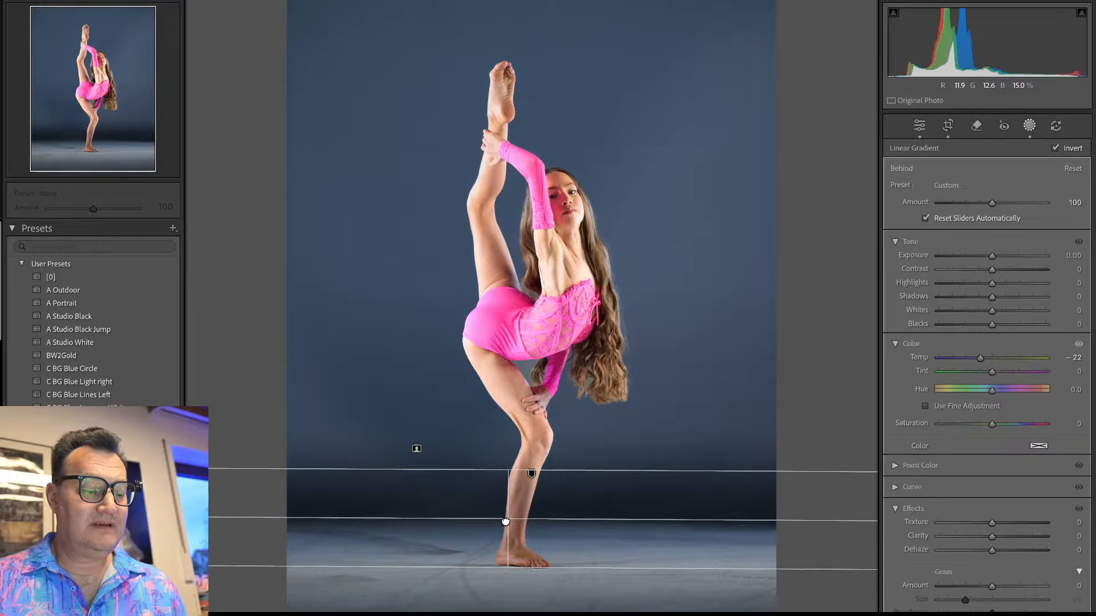
{"action": "key", "text": "Return"}
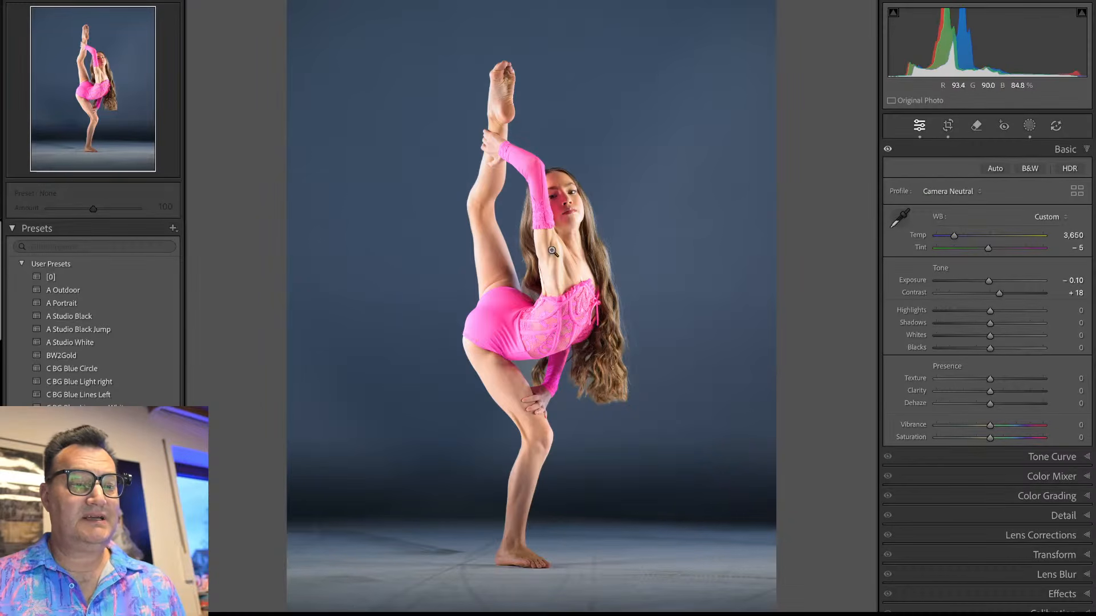
Step: Check the dancer's face, arm and raised foot up close in the third photo
{"action": "left_click", "coordinate": [556, 183]}
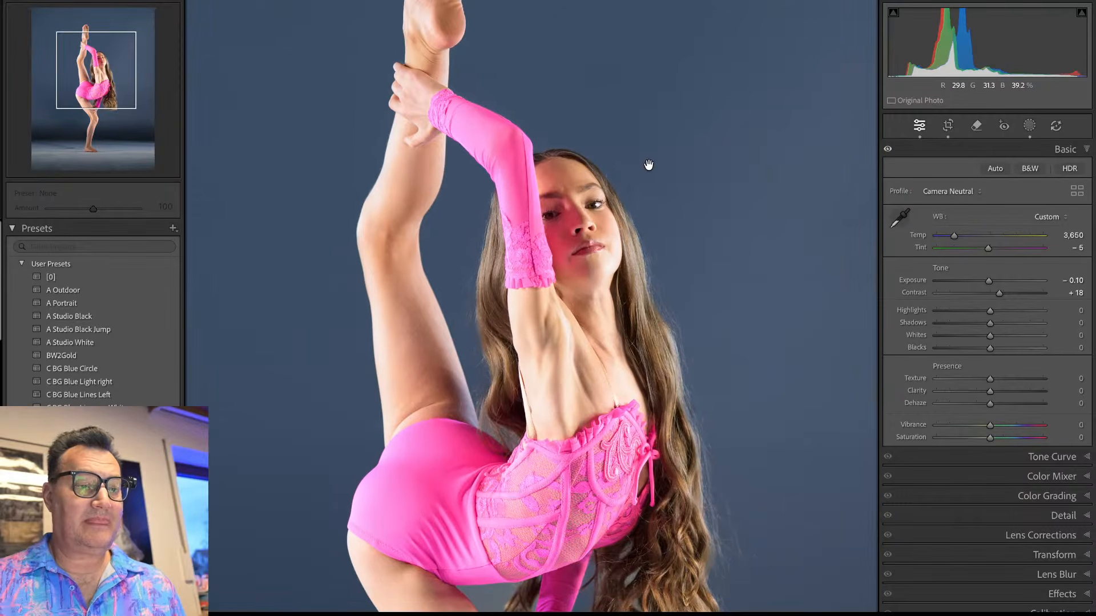
{"action": "left_click_drag", "start_coordinate": [649, 164], "coordinate": [664, 297]}
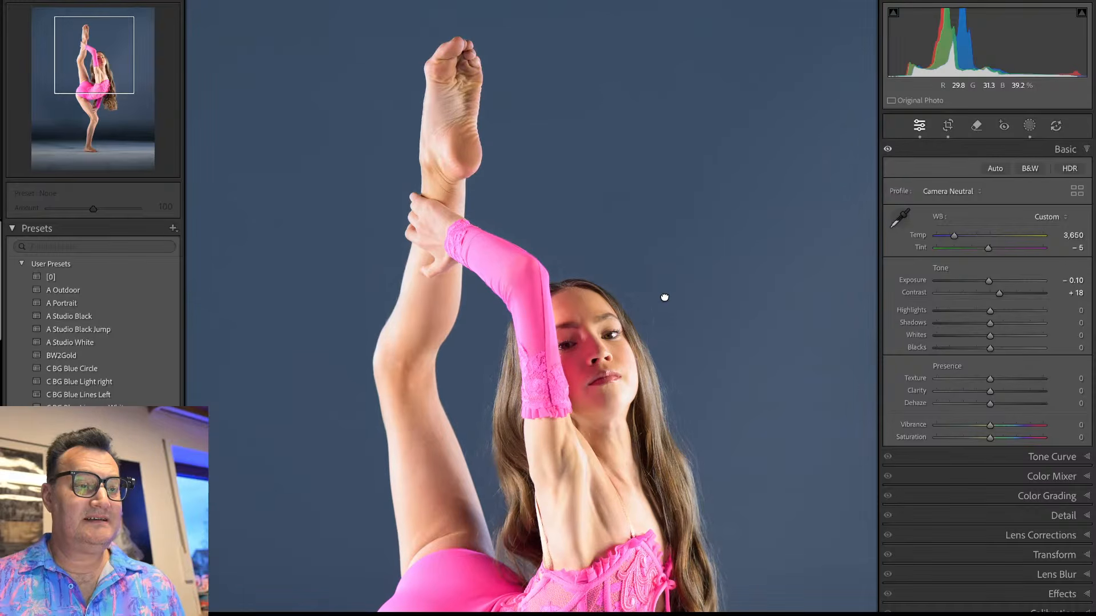
{"action": "left_click", "coordinate": [661, 308]}
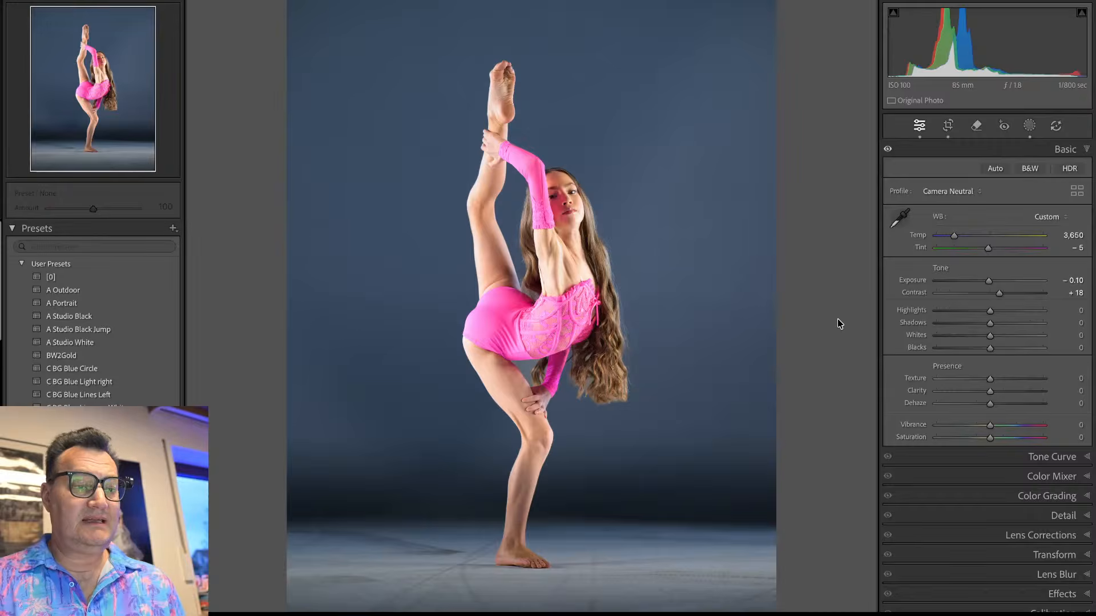
Step: Synchronize the third photo's settings to the fourth and fifth photos, including Basic, Crop and all three masks
{"action": "key", "text": "g"}
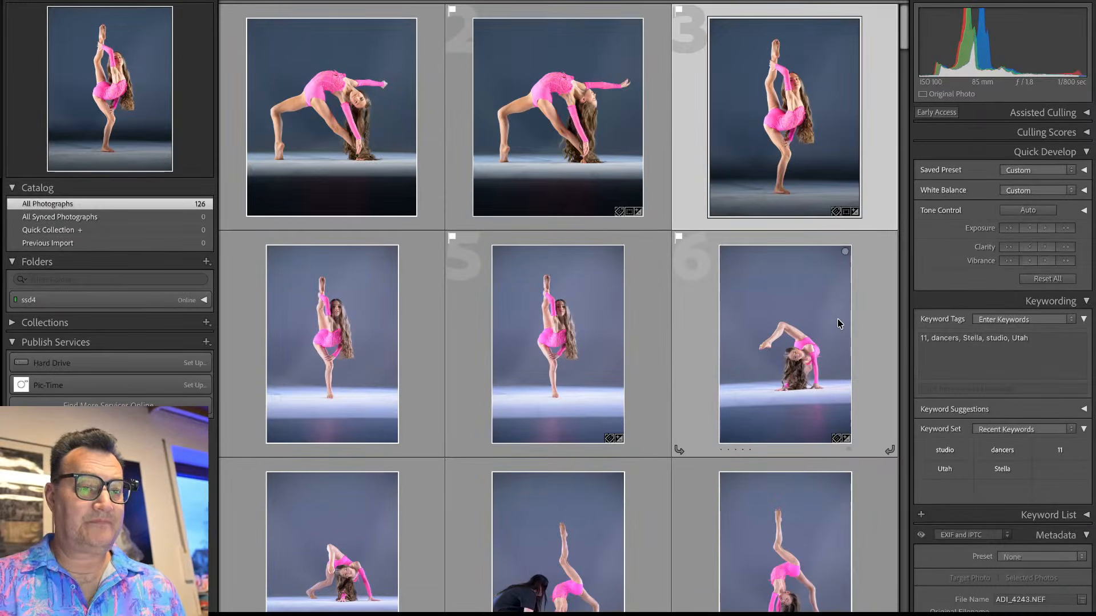
{"action": "key", "text": "shift+Right"}
{"action": "key", "text": "shift+Right"}
{"action": "key", "text": "ctrl+shift+s"}
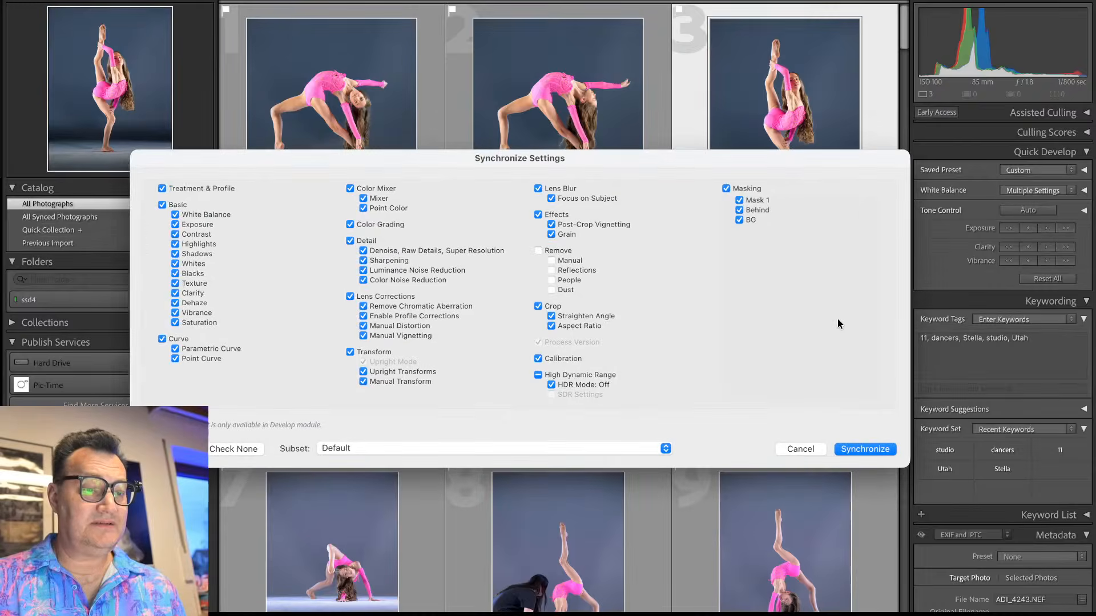
{"action": "key", "text": "Return"}
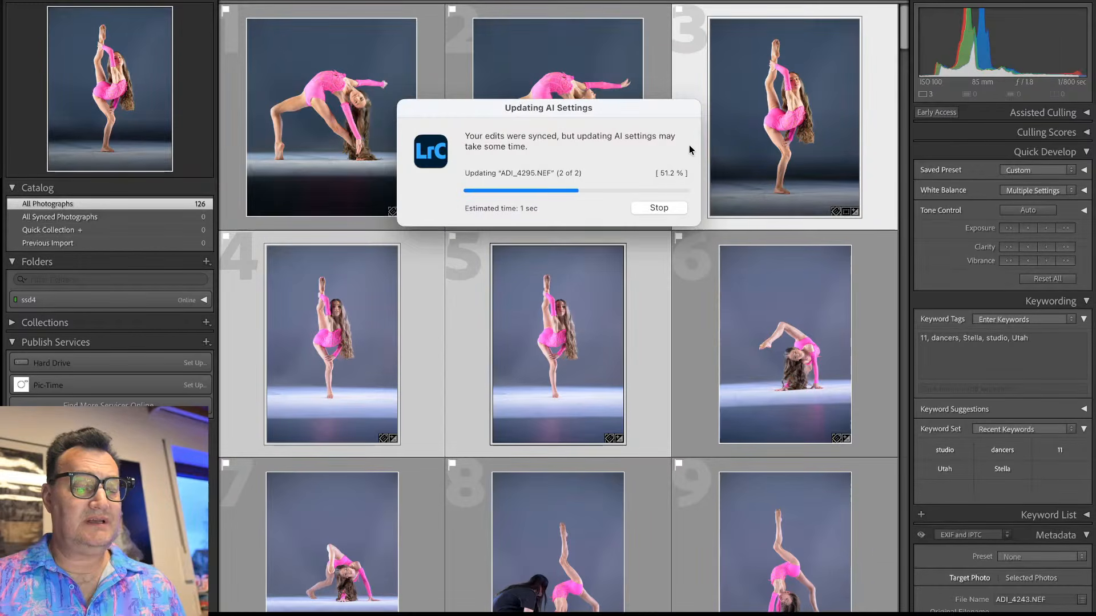
Step: Compare the synchronized third, fourth and fifth photos in full view, looking at their framing, backdrop and floor
{"action": "double_click", "coordinate": [690, 144]}
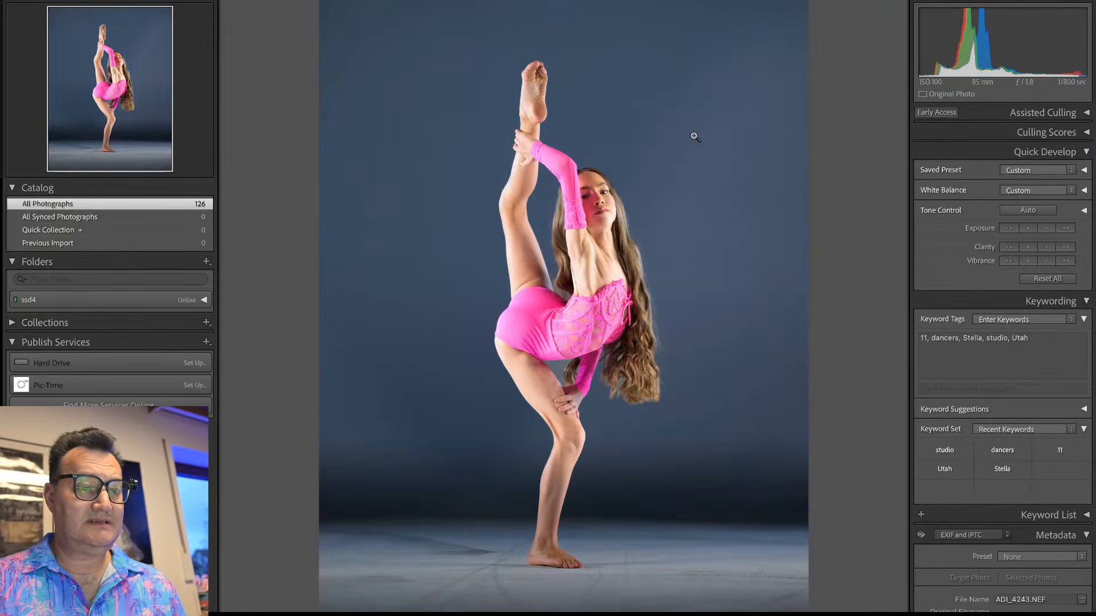
{"action": "key", "text": "Right"}
{"action": "key", "text": "Right"}
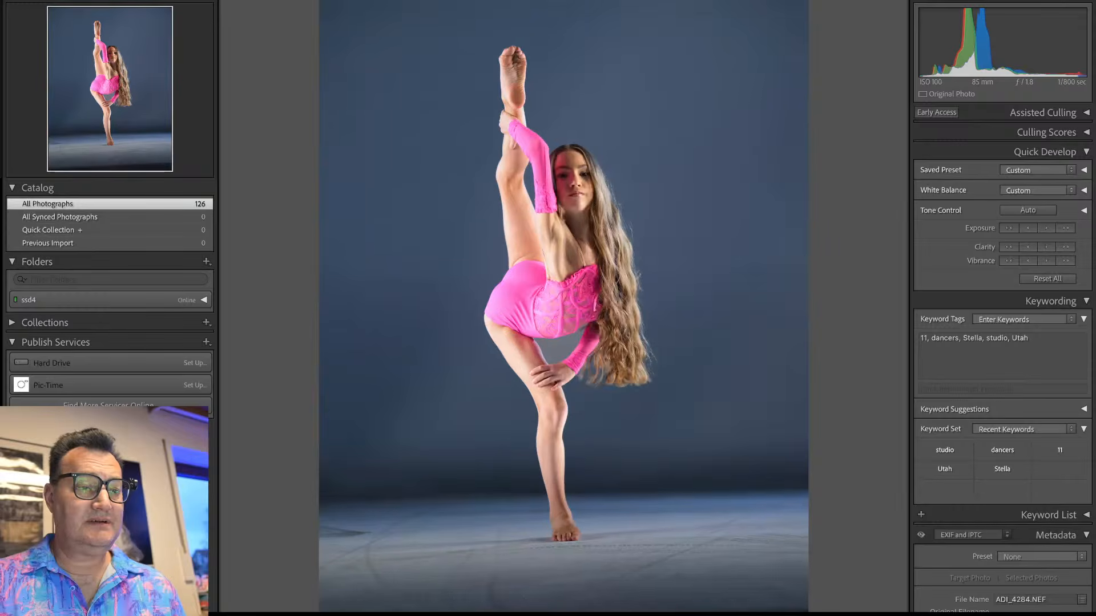
{"action": "key", "text": "Right"}
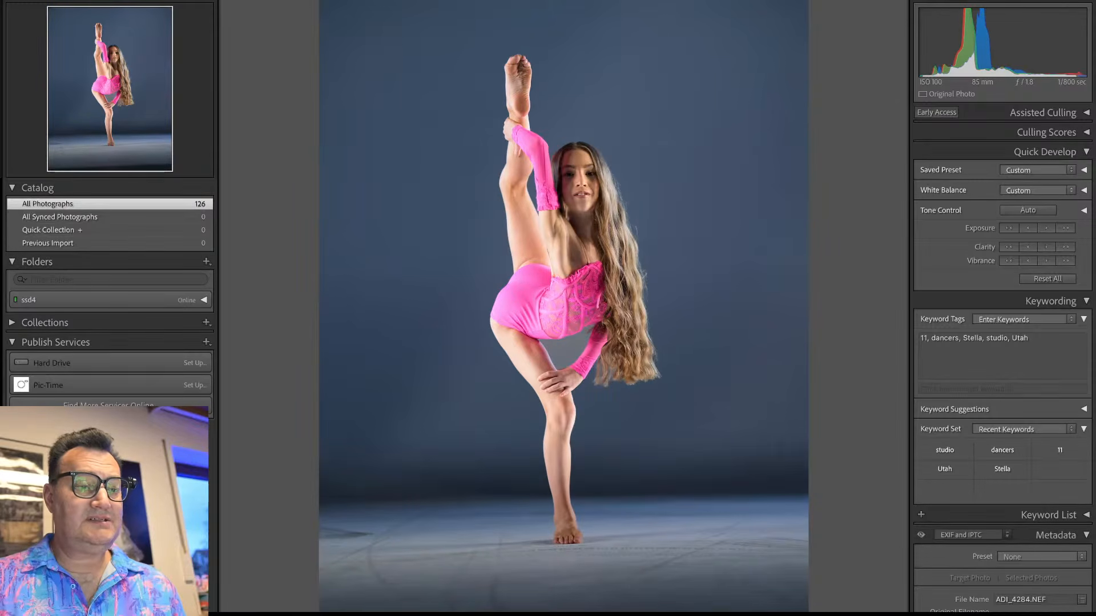
{"action": "key", "text": "Right"}
{"action": "key", "text": "Left"}
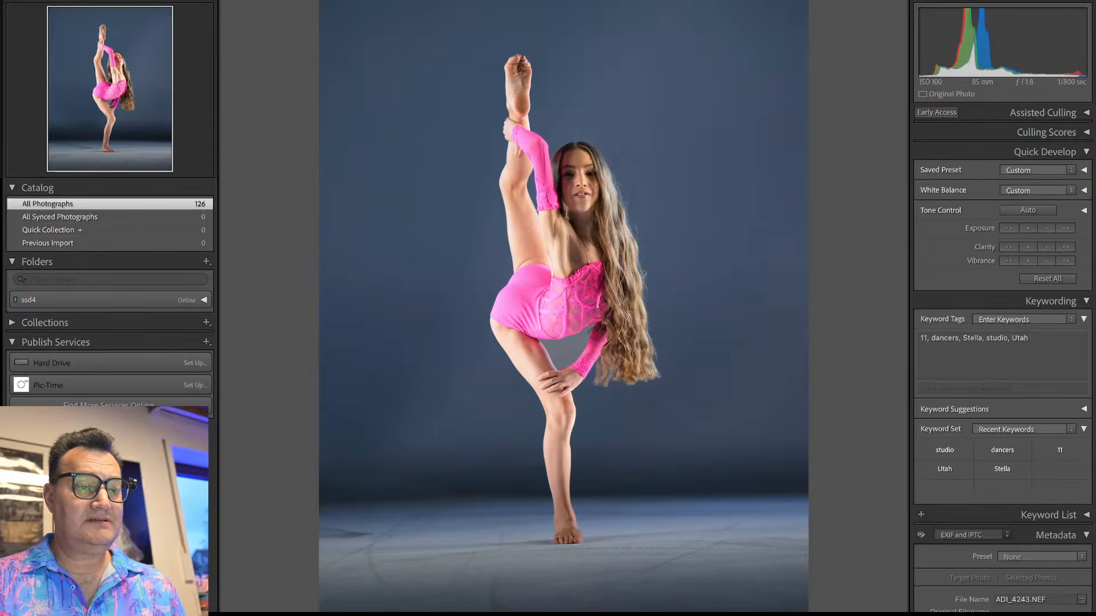
{"action": "key", "text": "Right"}
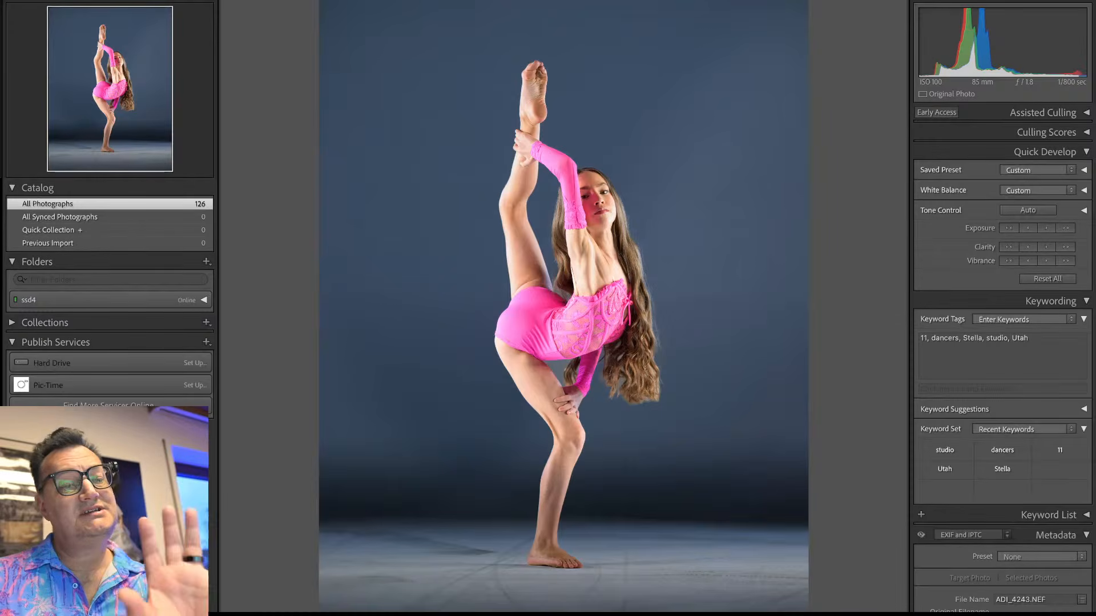
{"action": "key", "text": "Left"}
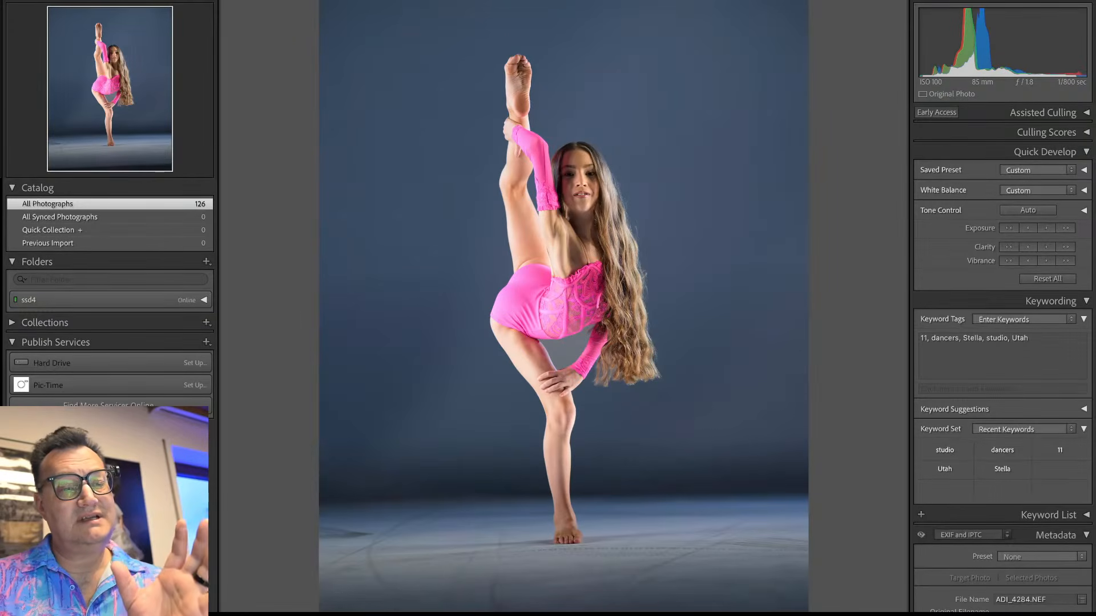
{"action": "key", "text": "Right"}
{"action": "key", "text": "Right"}
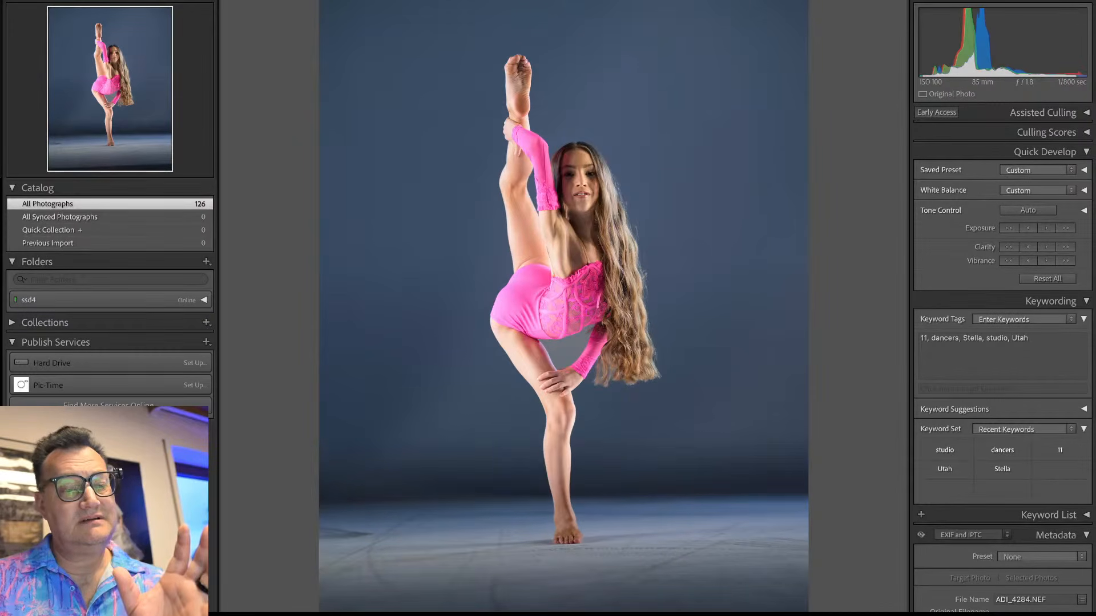
{"action": "key", "text": "Right"}
{"action": "key", "text": "Right"}
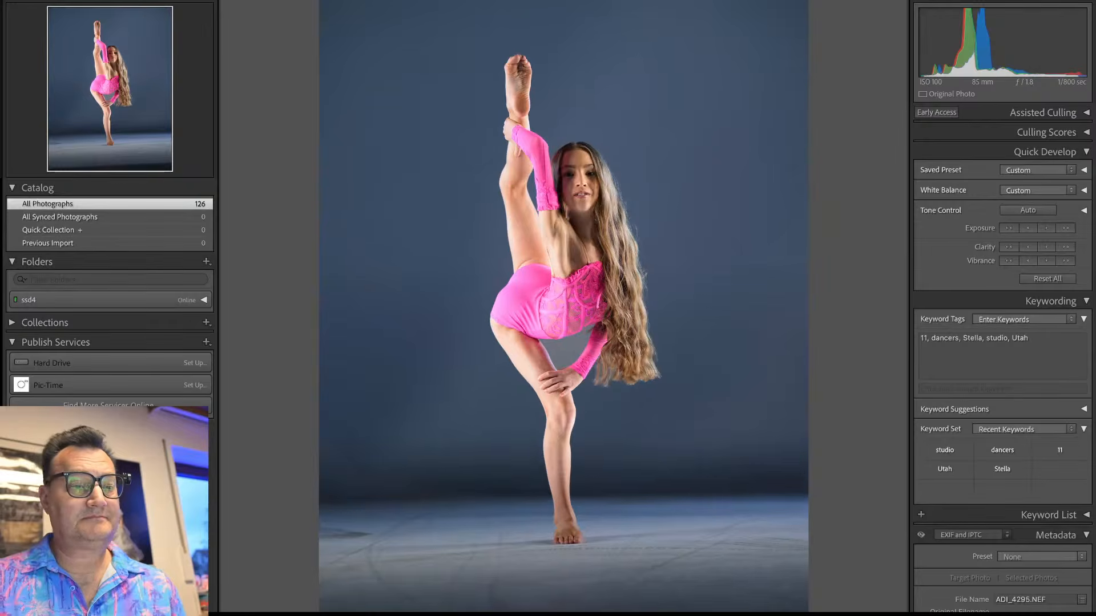
Step: Straighten the fifth photo to an angle of 0.41 and reposition its crop to leave more space above the raised foot
{"action": "key", "text": "Right"}
{"action": "key", "text": "r"}
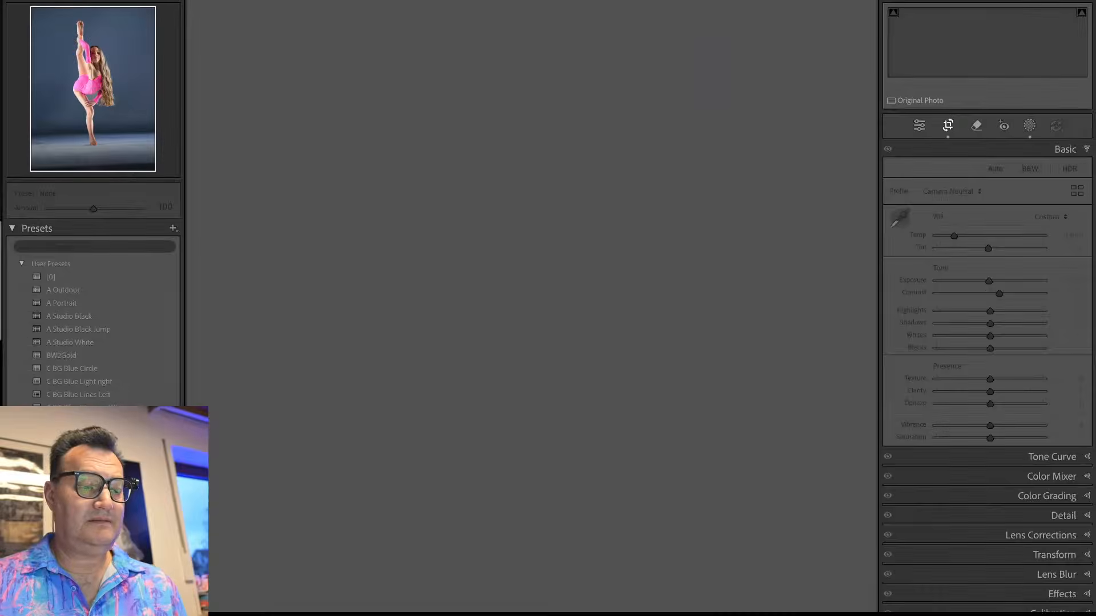
{"action": "left_click_drag", "start_coordinate": [826, 186], "coordinate": [826, 183]}
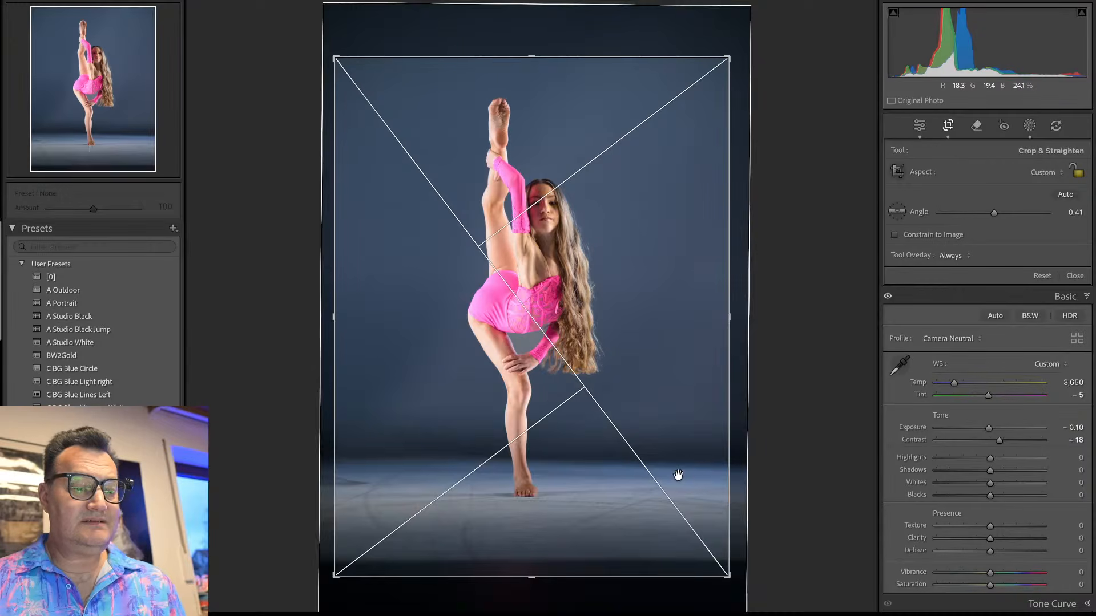
{"action": "left_click_drag", "start_coordinate": [678, 474], "coordinate": [689, 496]}
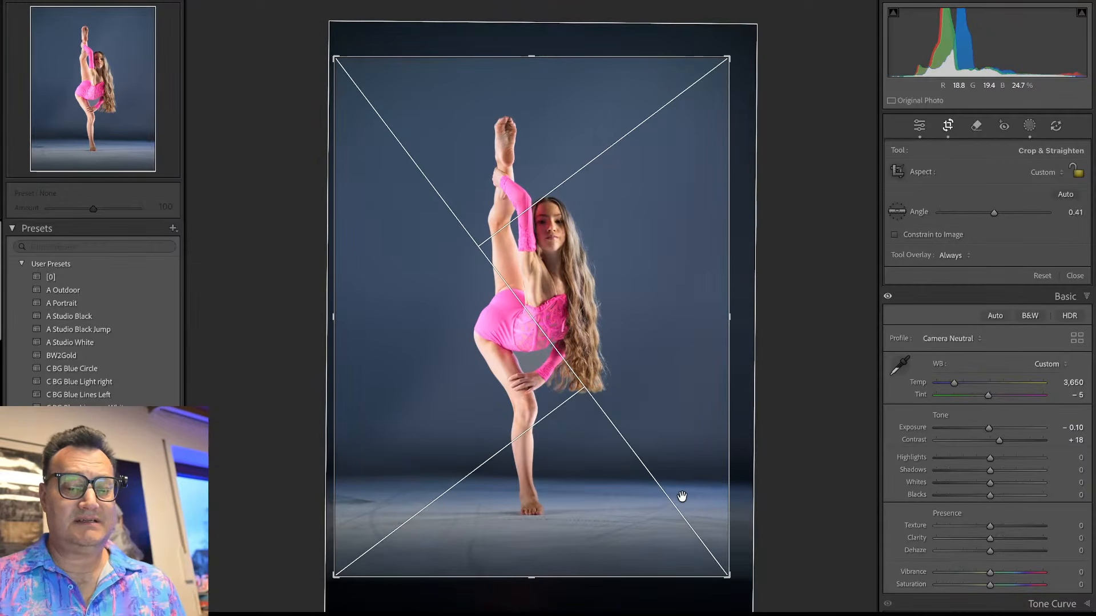
{"action": "key", "text": "Return"}
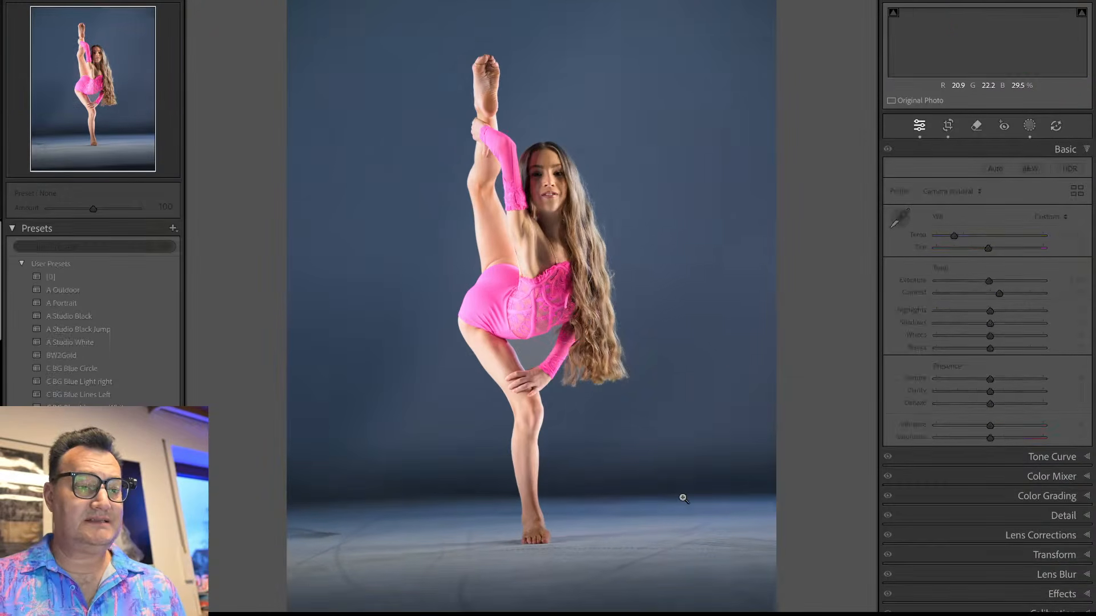
Step: Straighten the fourth photo to an angle of -0.32 and reposition its crop for more room above the raised foot
{"action": "key", "text": "r"}
{"action": "left_click_drag", "start_coordinate": [782, 215], "coordinate": [785, 251]}
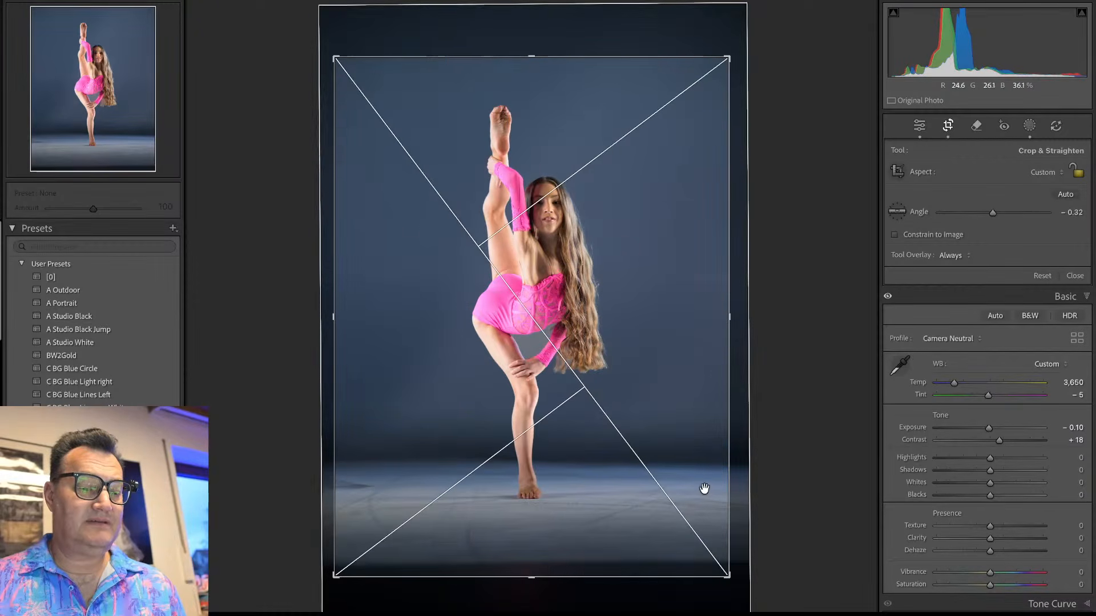
{"action": "left_click_drag", "start_coordinate": [668, 458], "coordinate": [673, 470]}
{"action": "key", "text": "Return"}
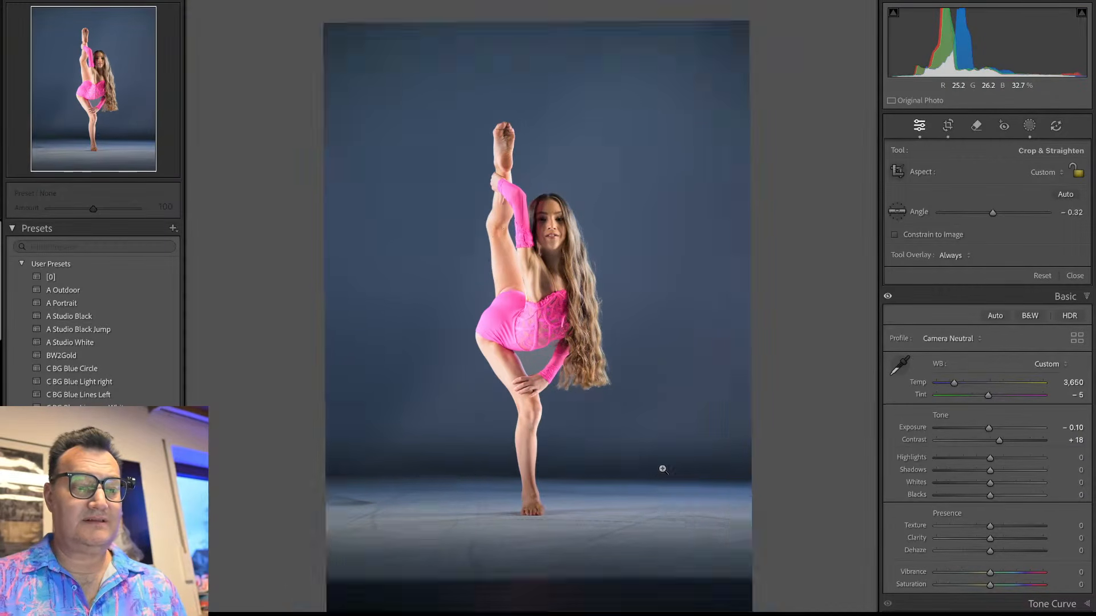
Step: Examine the light and shadows on the dancer's face up close in the fourth photo
{"action": "left_click", "coordinate": [569, 196]}
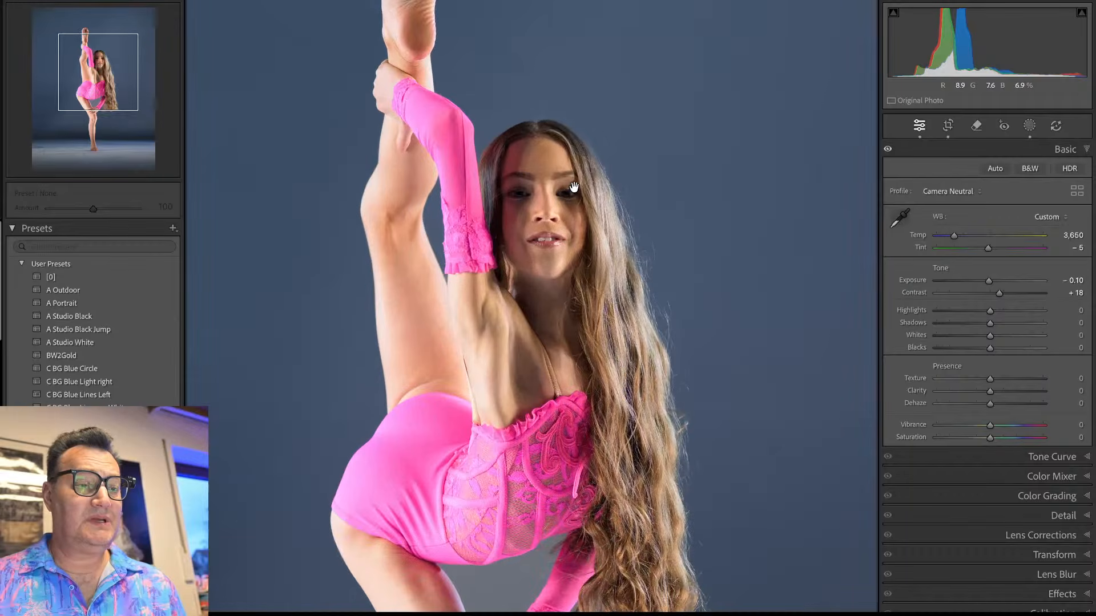
{"action": "left_click_drag", "start_coordinate": [580, 170], "coordinate": [580, 194]}
{"action": "left_click", "coordinate": [580, 194]}
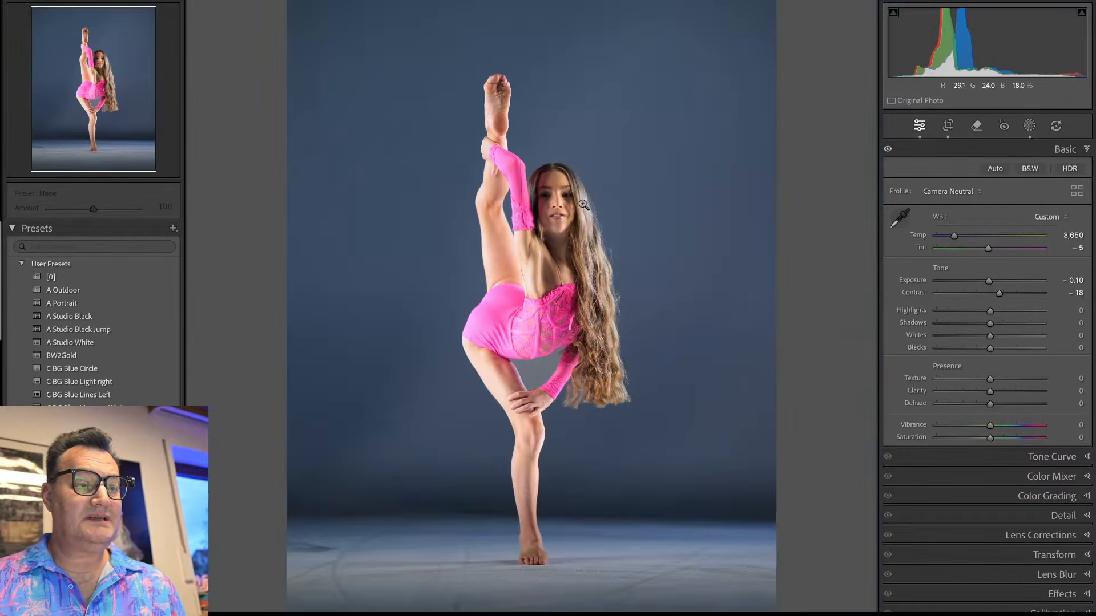
{"action": "left_click", "coordinate": [564, 155]}
{"action": "left_click", "coordinate": [564, 148]}
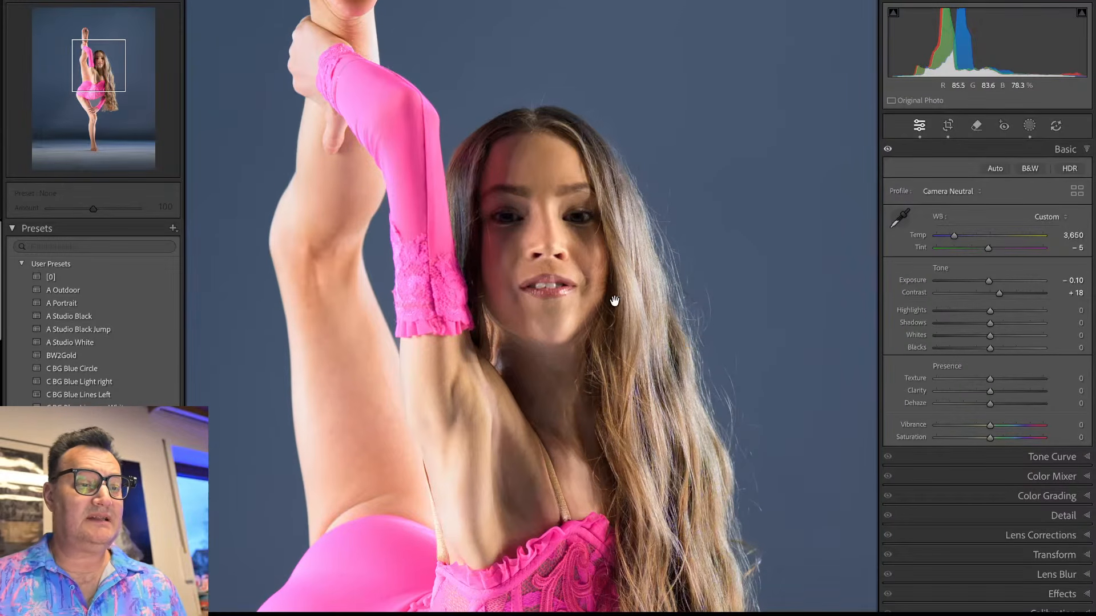
{"action": "left_click_drag", "start_coordinate": [608, 301], "coordinate": [625, 343]}
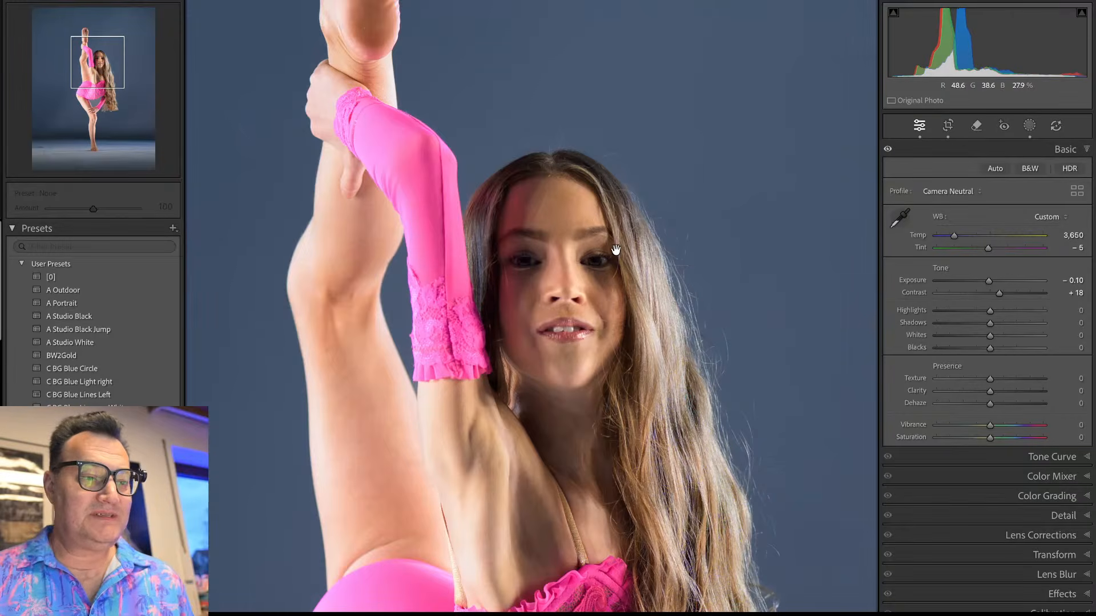
{"action": "left_click_drag", "start_coordinate": [598, 298], "coordinate": [599, 300]}
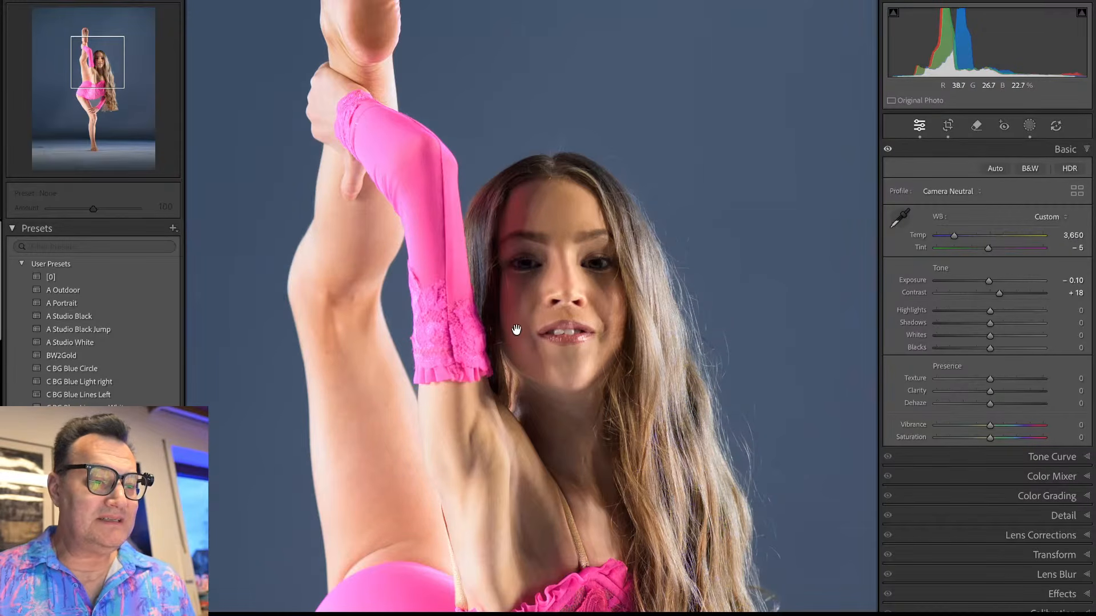
Step: Paint a new brush mask of size 12 over the shadowed side of the dancer's face and her other eye
{"action": "key", "text": "k"}
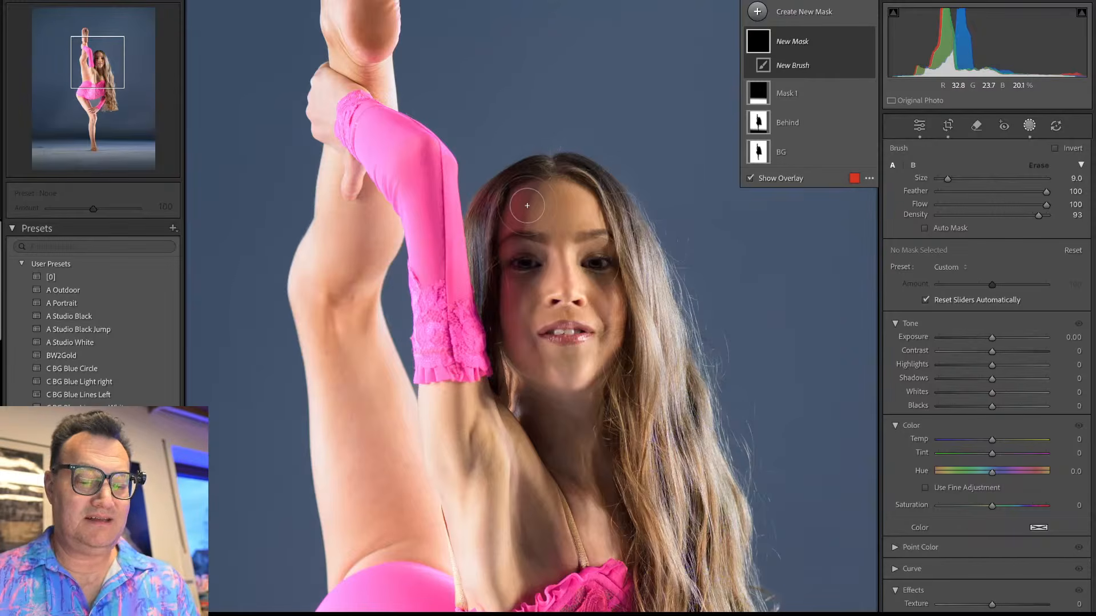
{"action": "scroll", "coordinate": [527, 206], "scroll_direction": "up", "scroll_amount": 3}
{"action": "mouse_move", "coordinate": [524, 204]}
{"action": "left_mouse_down"}
{"action": "mouse_move", "coordinate": [520, 319]}
{"action": "mouse_move", "coordinate": [535, 368]}
{"action": "mouse_move", "coordinate": [519, 319]}
{"action": "mouse_move", "coordinate": [516, 205]}
{"action": "left_mouse_up"}
{"action": "mouse_move", "coordinate": [524, 198]}
{"action": "left_mouse_down"}
{"action": "mouse_move", "coordinate": [533, 356]}
{"action": "mouse_move", "coordinate": [520, 266]}
{"action": "mouse_move", "coordinate": [529, 186]}
{"action": "mouse_move", "coordinate": [519, 351]}
{"action": "left_mouse_up"}
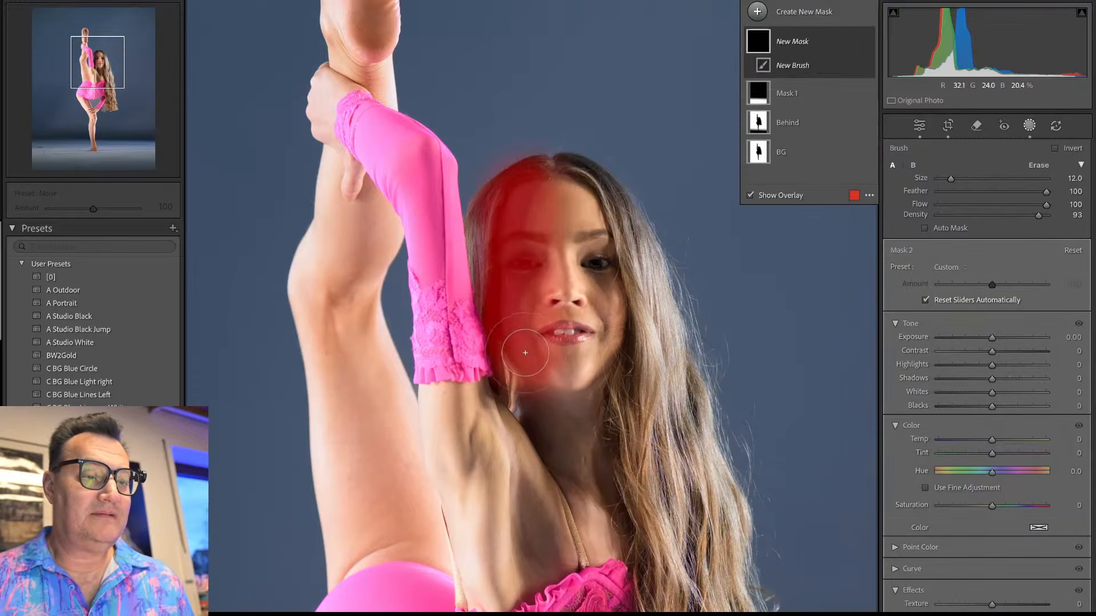
{"action": "left_click_drag", "start_coordinate": [605, 260], "coordinate": [636, 289]}
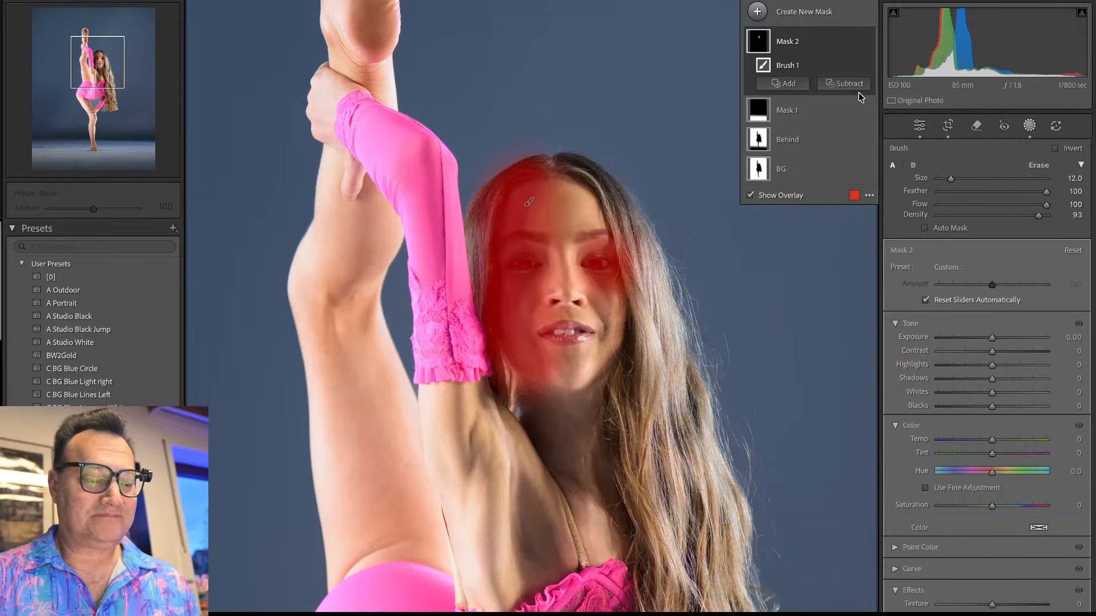
{"action": "key", "text": "Escape"}
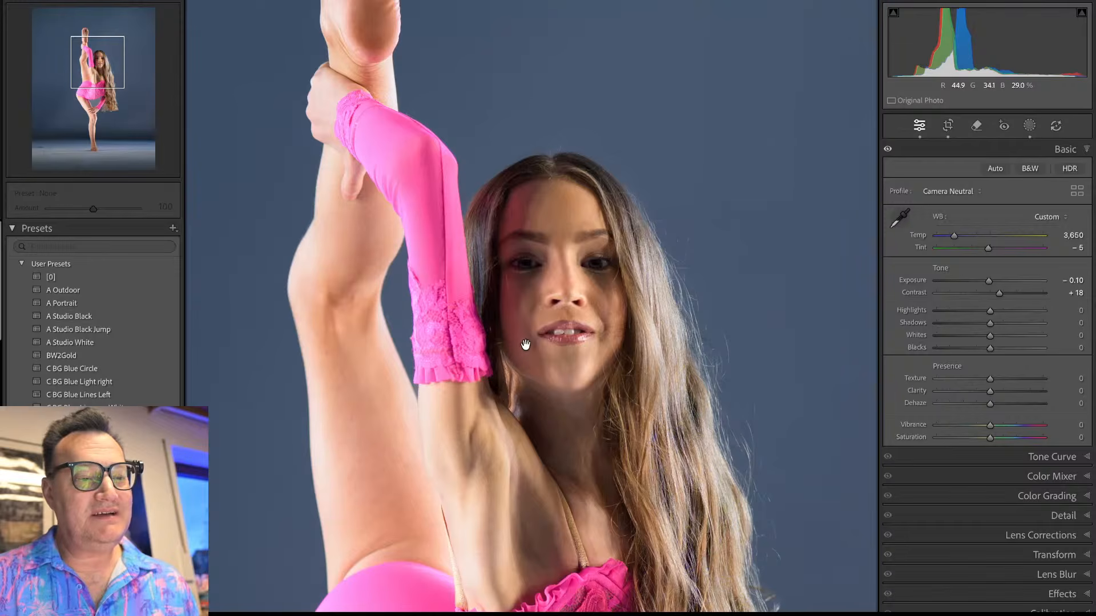
Step: Raise the exposure of the face's brush mask slightly and compare the fourth photo before and after editing
{"action": "key", "text": "shift+w"}
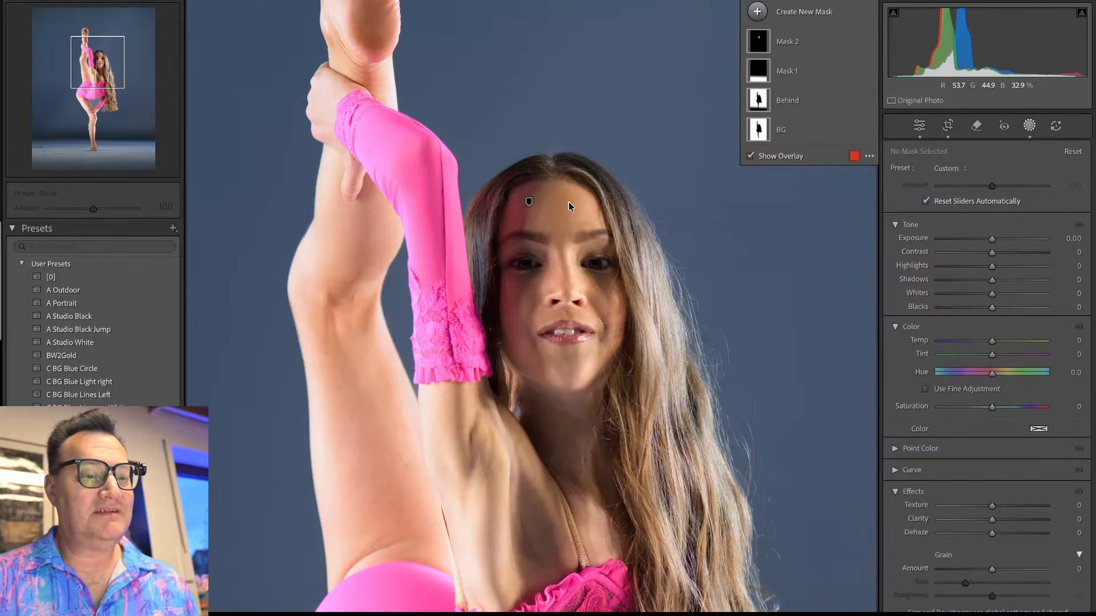
{"action": "left_click", "coordinate": [795, 43]}
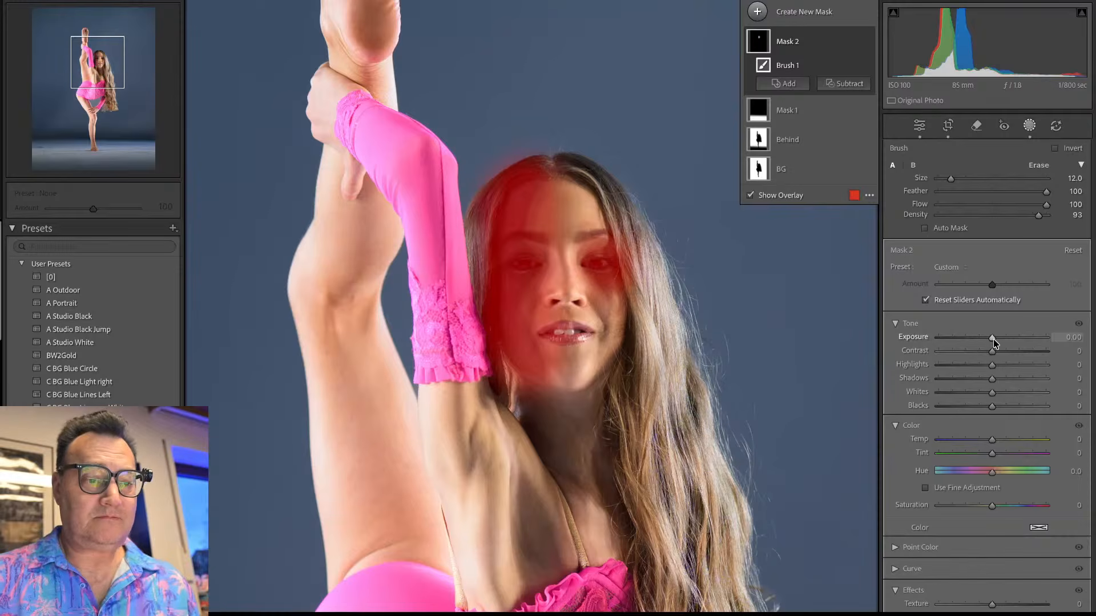
{"action": "left_click_drag", "start_coordinate": [994, 339], "coordinate": [1016, 335]}
{"action": "key", "text": "shift+w"}
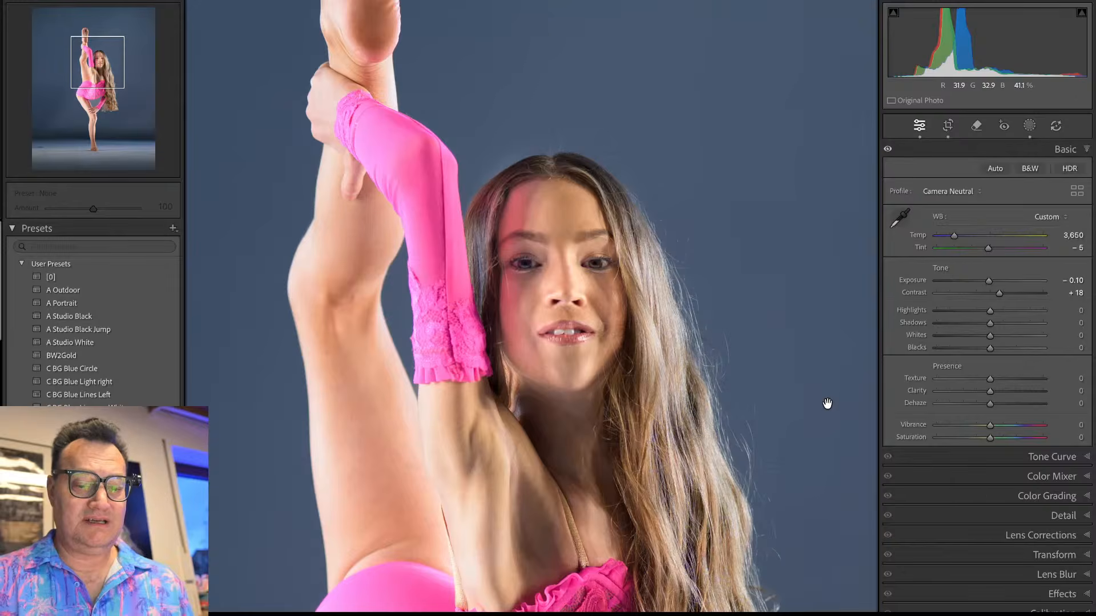
{"action": "key", "text": "backslash"}
{"action": "key", "text": "backslash"}
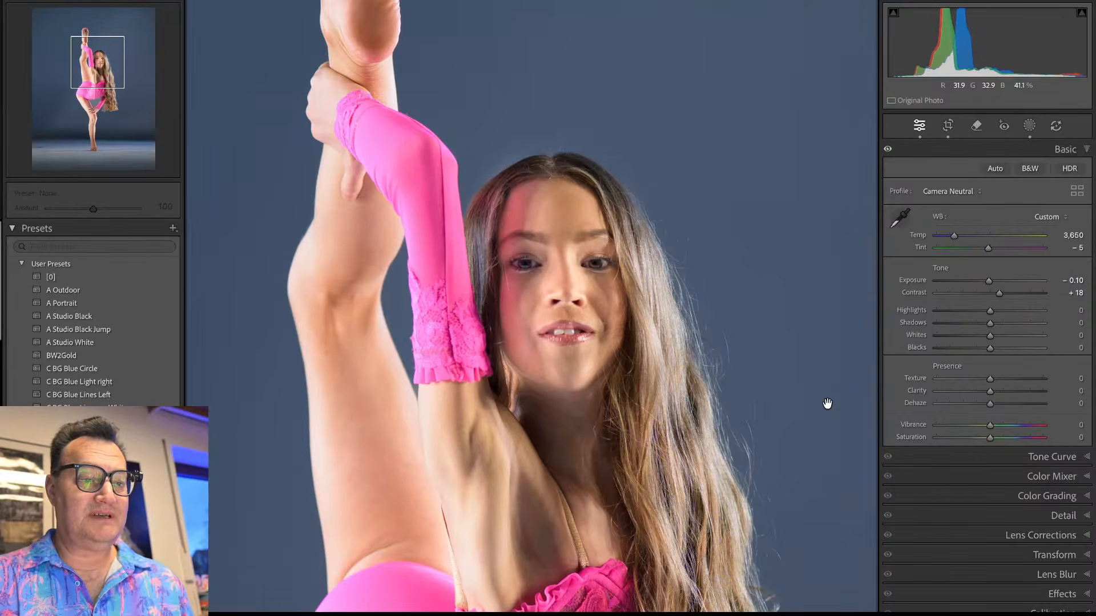
{"action": "key", "text": "backslash"}
{"action": "key", "text": "backslash"}
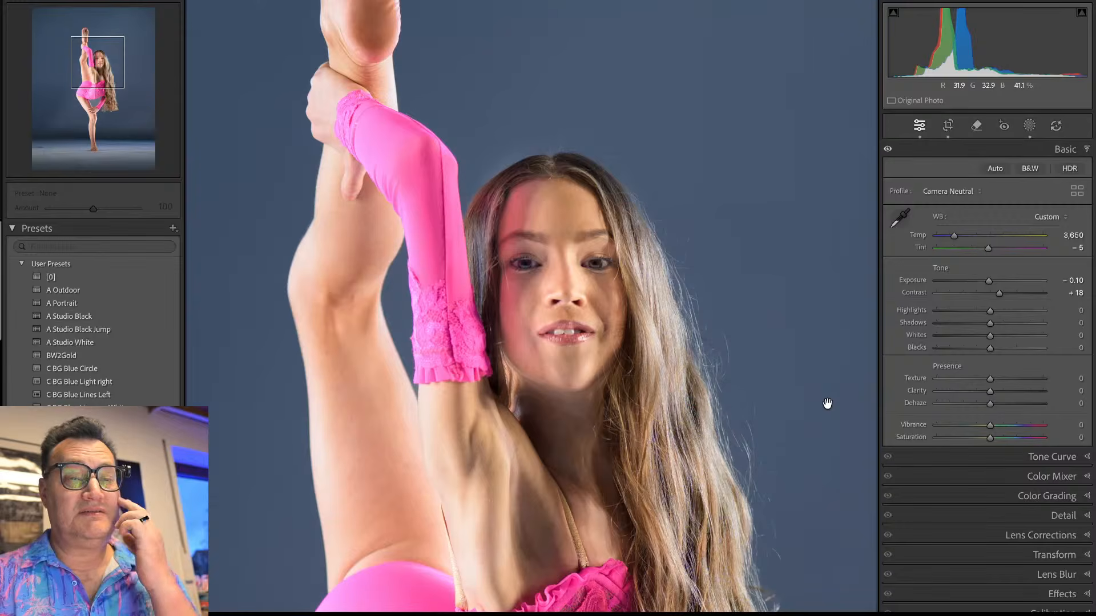
Step: Set the fourth photo's Blacks to -30 and check the dancer's face and arm up close
{"action": "left_click", "coordinate": [649, 395]}
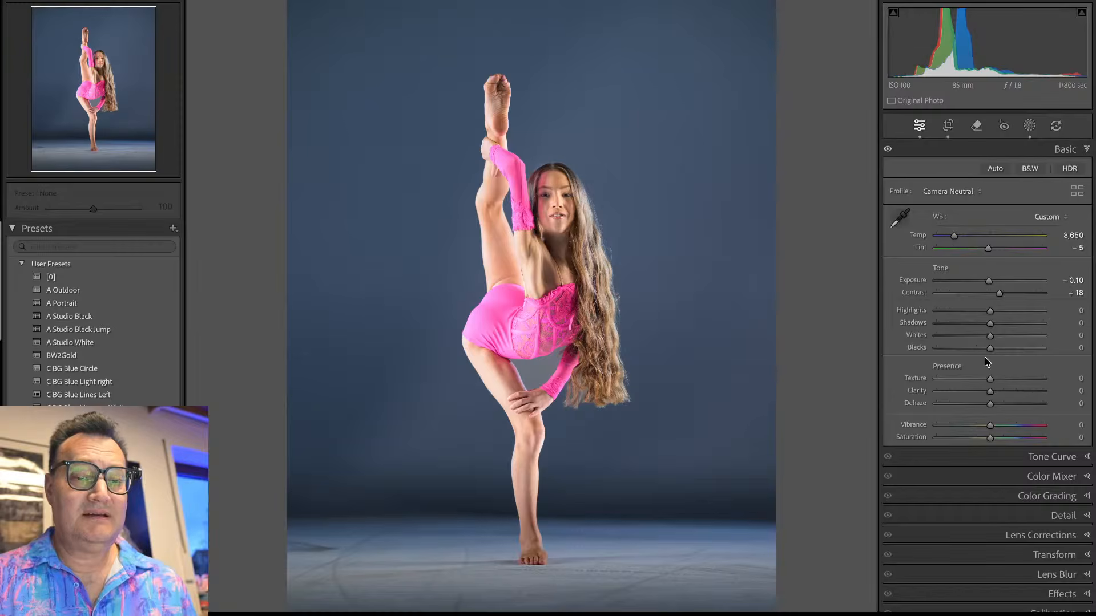
{"action": "left_click_drag", "start_coordinate": [989, 347], "coordinate": [974, 353]}
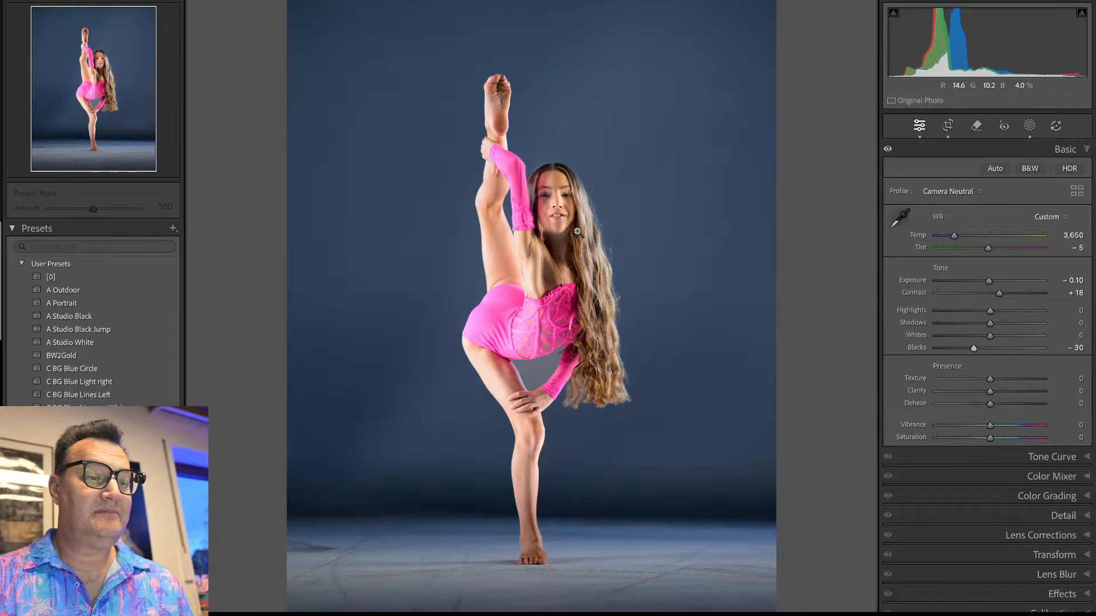
{"action": "left_click", "coordinate": [556, 180]}
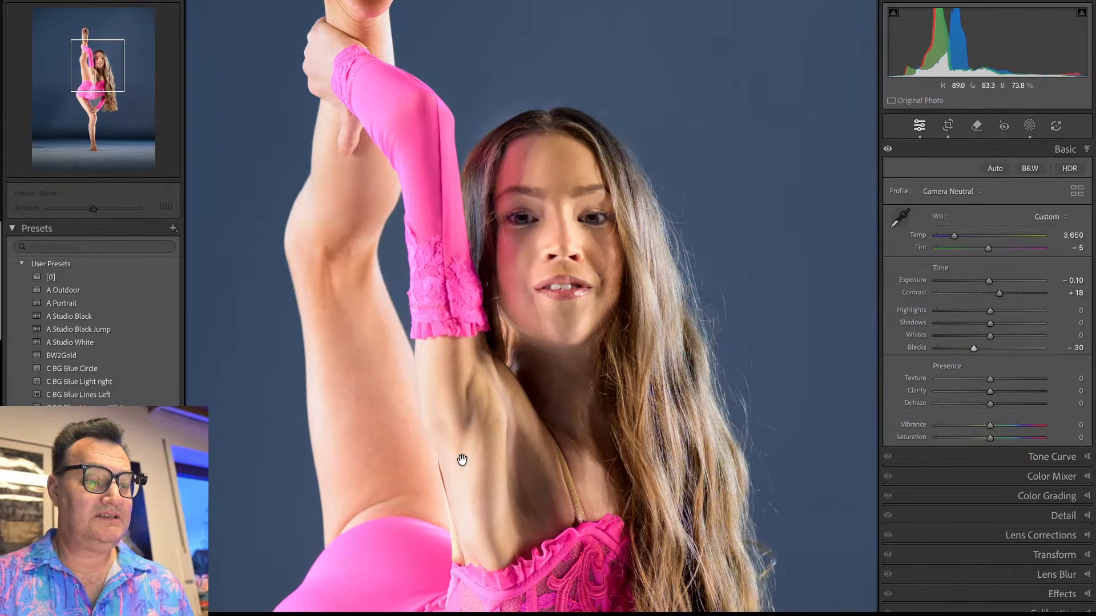
{"action": "left_click", "coordinate": [524, 287]}
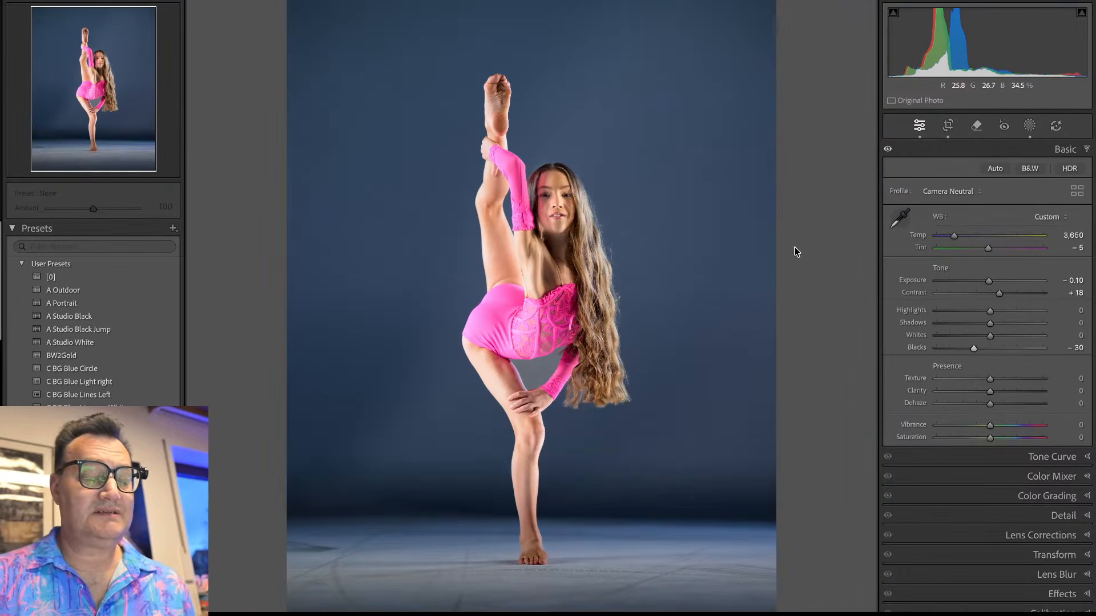
Step: Return to the photo grid and open the sixth photo, the dancer's backbend, for editing
{"action": "key", "text": "g"}
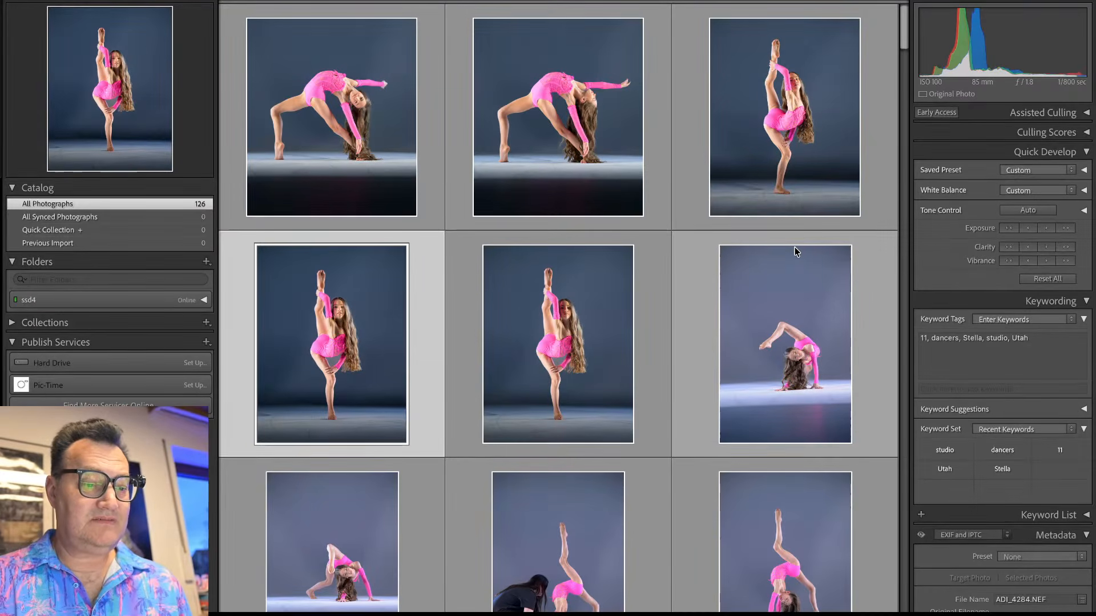
{"action": "key", "text": "shift+Right"}
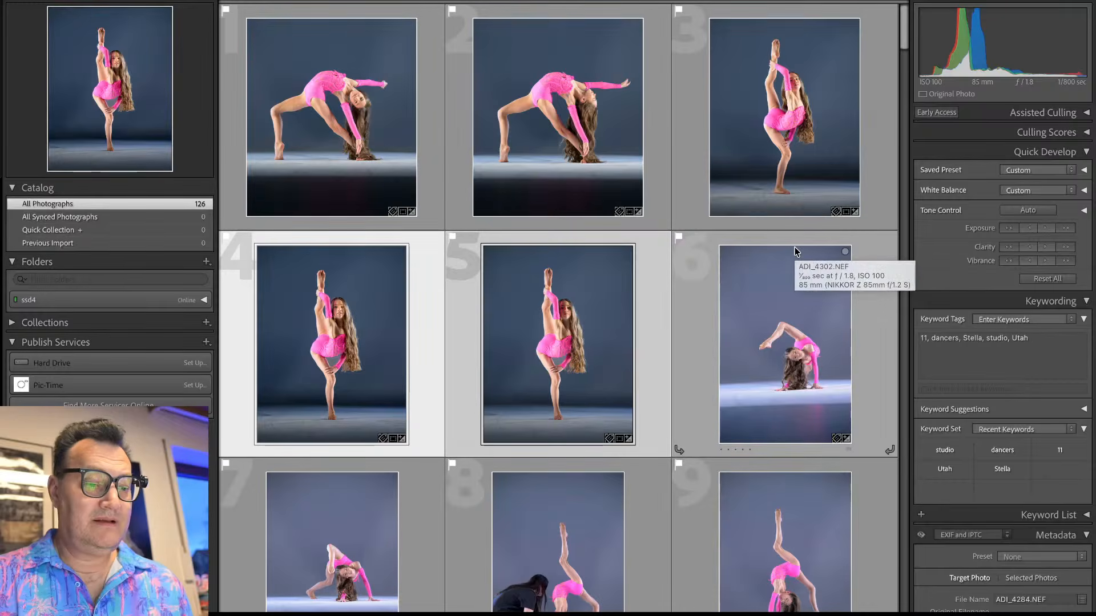
{"action": "key", "text": "Right"}
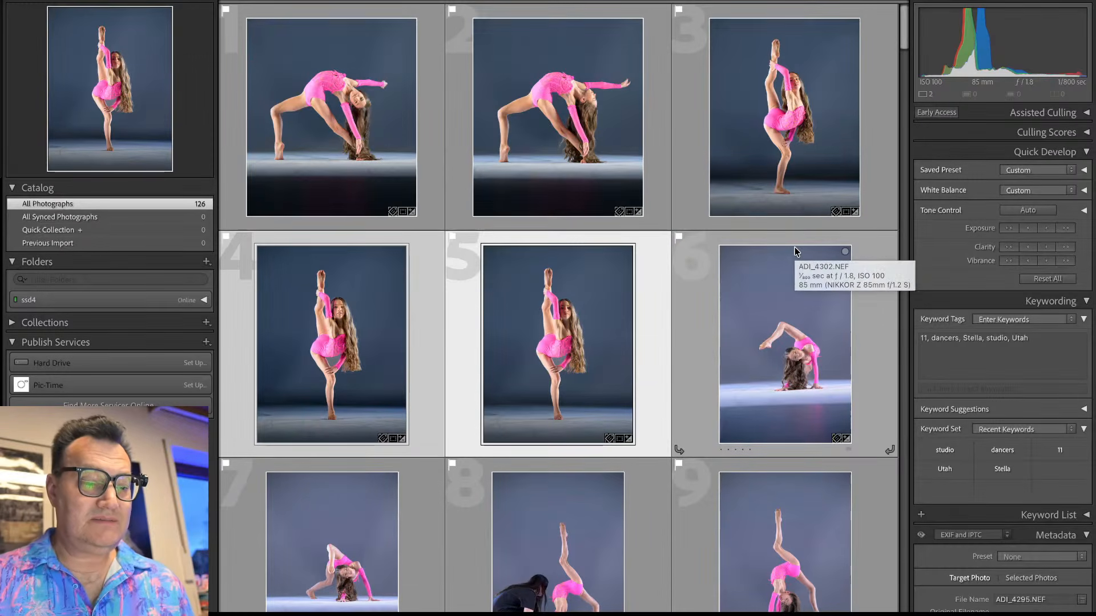
{"action": "left_click", "coordinate": [704, 354]}
{"action": "key", "text": "d"}
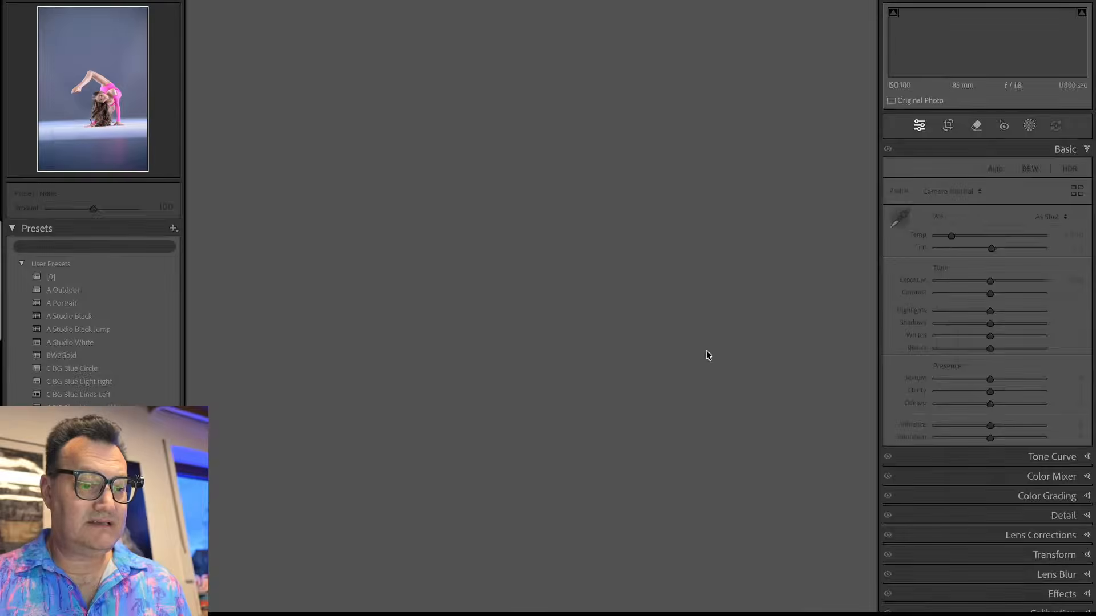
Step: Straighten the sixth photo to an angle of 1.76 and crop it tighter around the dancer with a custom aspect
{"action": "key", "text": "r"}
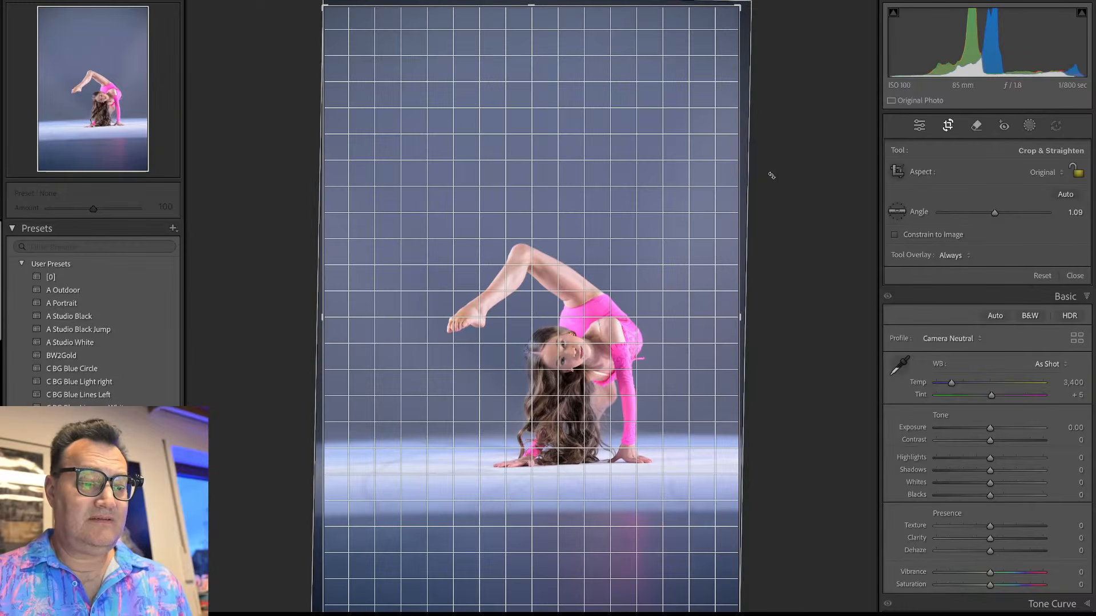
{"action": "left_click_drag", "start_coordinate": [772, 177], "coordinate": [772, 179]}
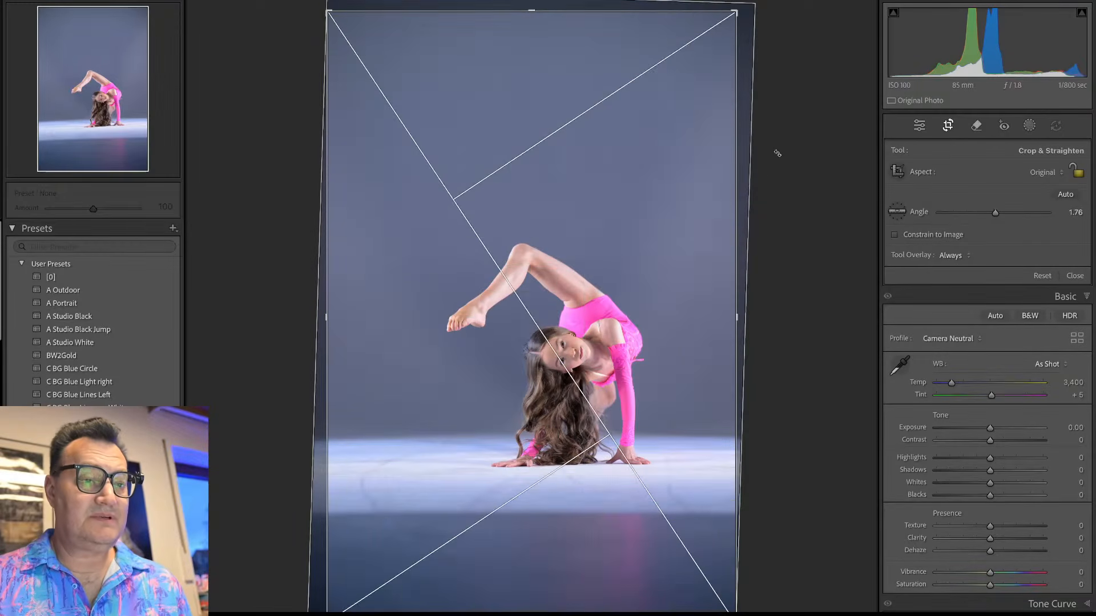
{"action": "left_click_drag", "start_coordinate": [745, 10], "coordinate": [723, 74]}
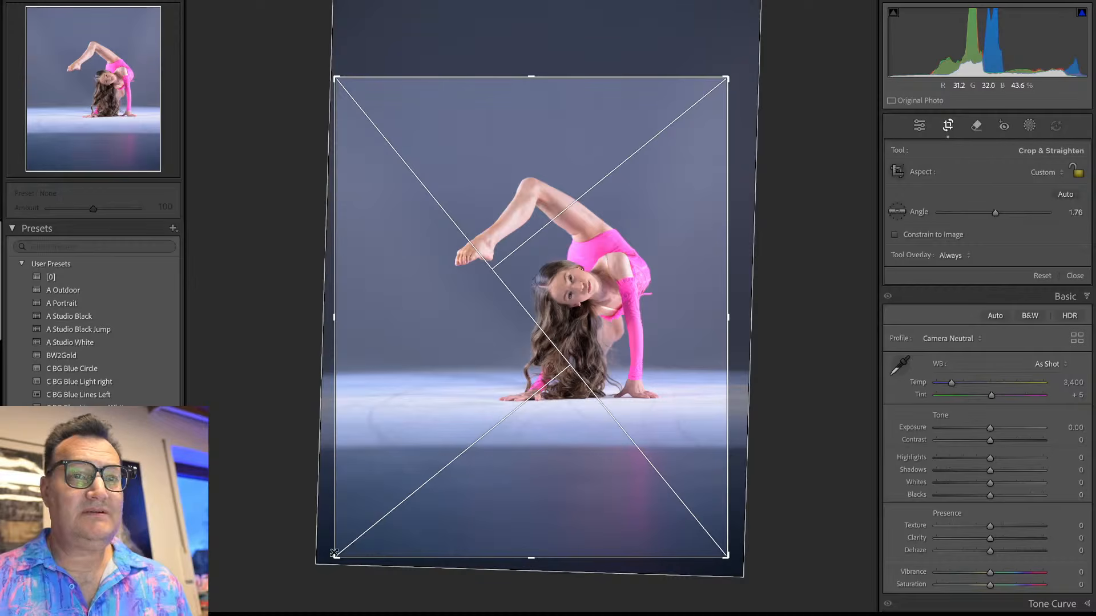
{"action": "left_click_drag", "start_coordinate": [333, 553], "coordinate": [358, 523]}
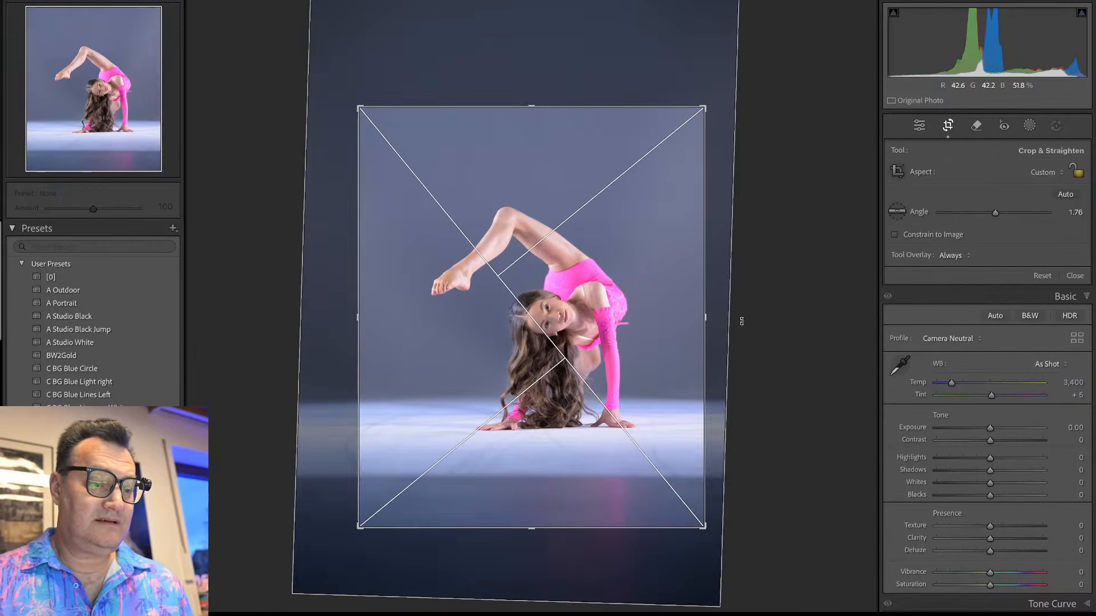
{"action": "left_click_drag", "start_coordinate": [801, 311], "coordinate": [790, 295]}
{"action": "key", "text": "Return"}
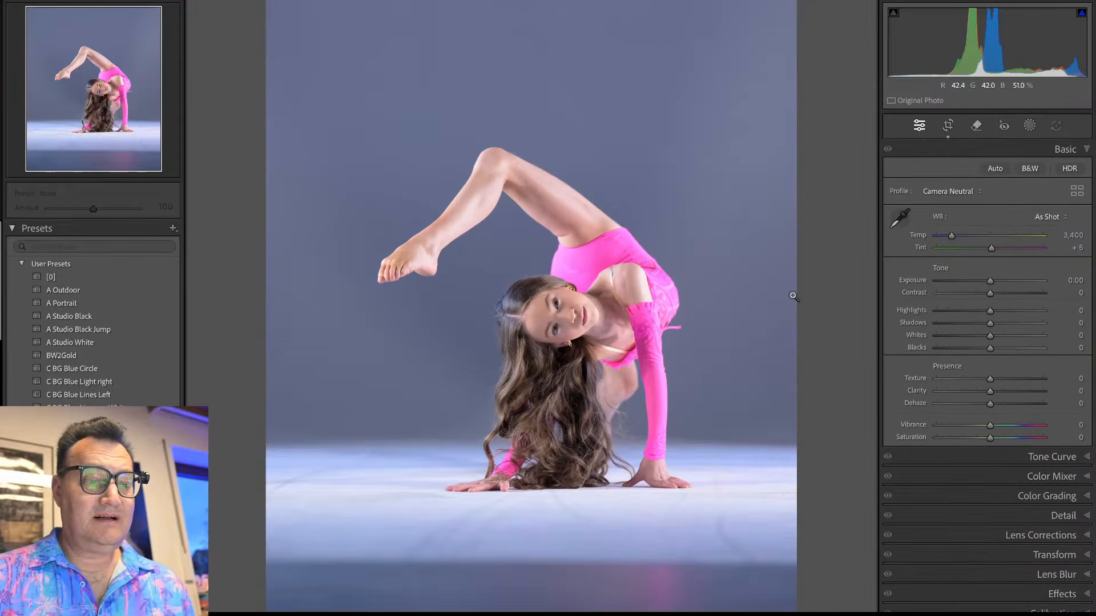
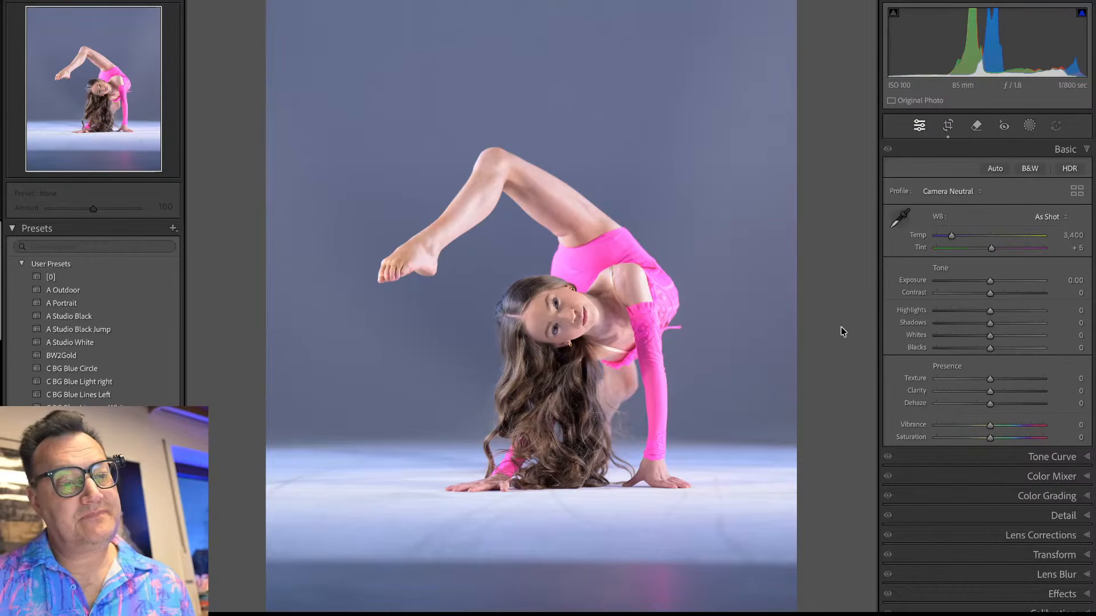
Step: Check the dancer up close, apply the C BG Blue Light right preset and inspect the components of its BlueLight mask
{"action": "left_click", "coordinate": [647, 387]}
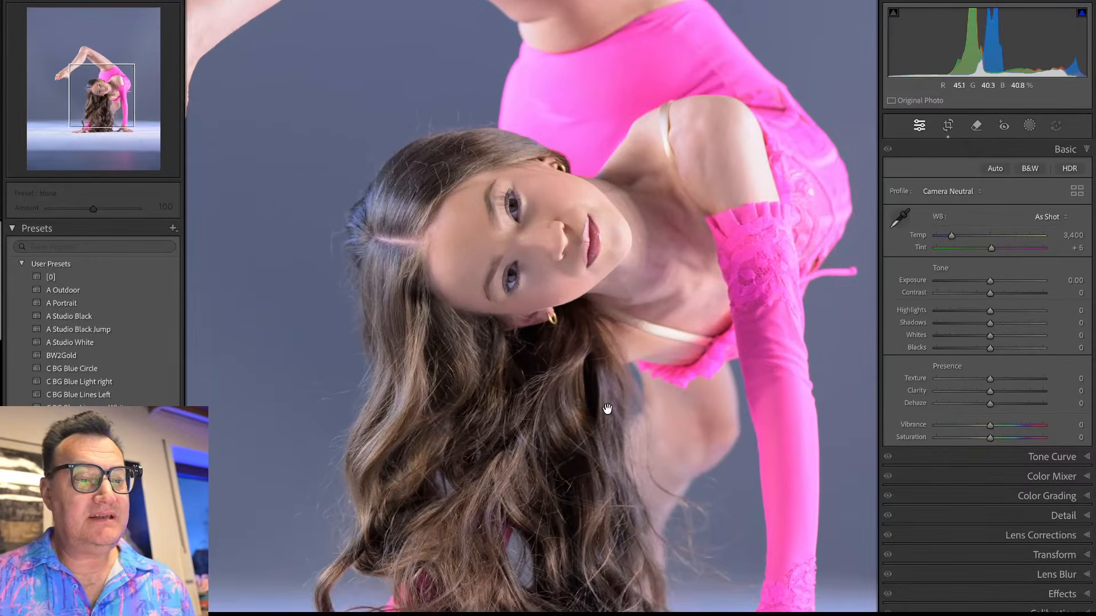
{"action": "left_click_drag", "start_coordinate": [649, 388], "coordinate": [795, 470]}
{"action": "left_click_drag", "start_coordinate": [665, 452], "coordinate": [663, 361]}
{"action": "left_click", "coordinate": [668, 365]}
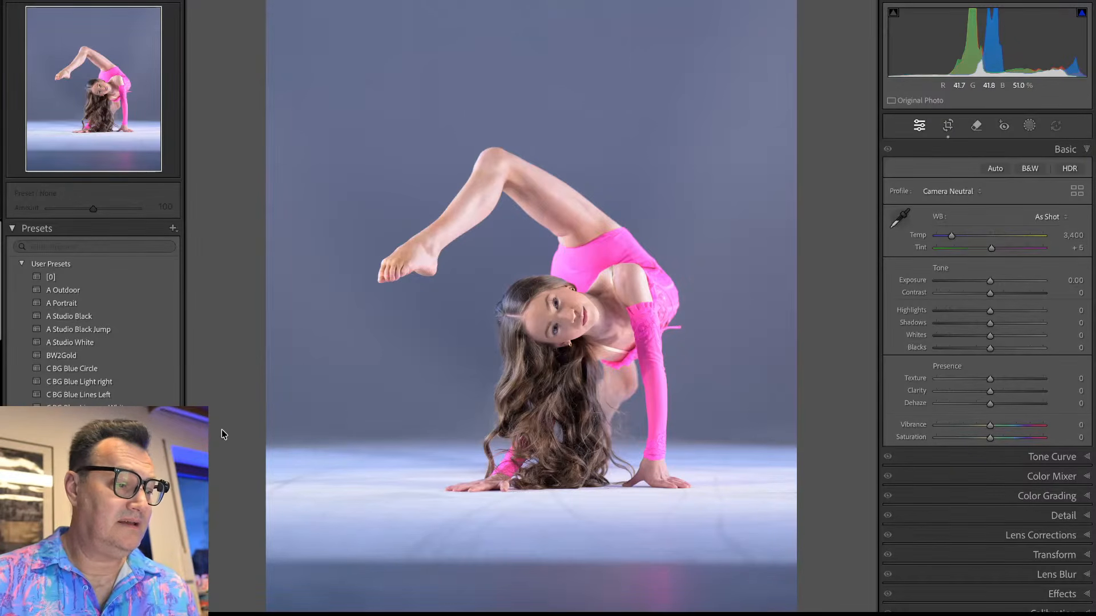
{"action": "left_click", "coordinate": [112, 383]}
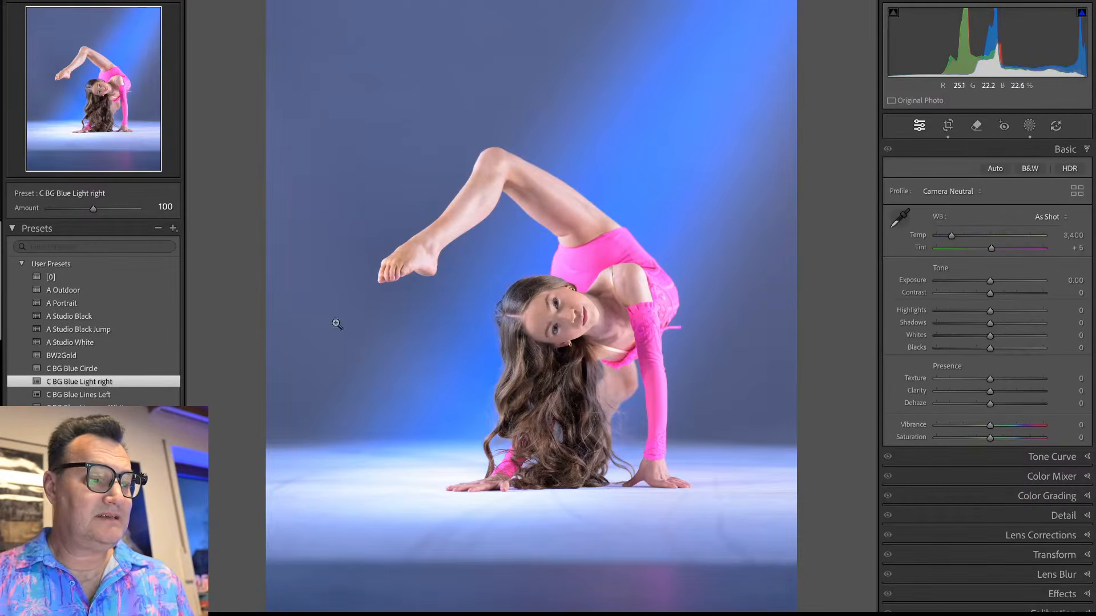
{"action": "key", "text": "shift+w"}
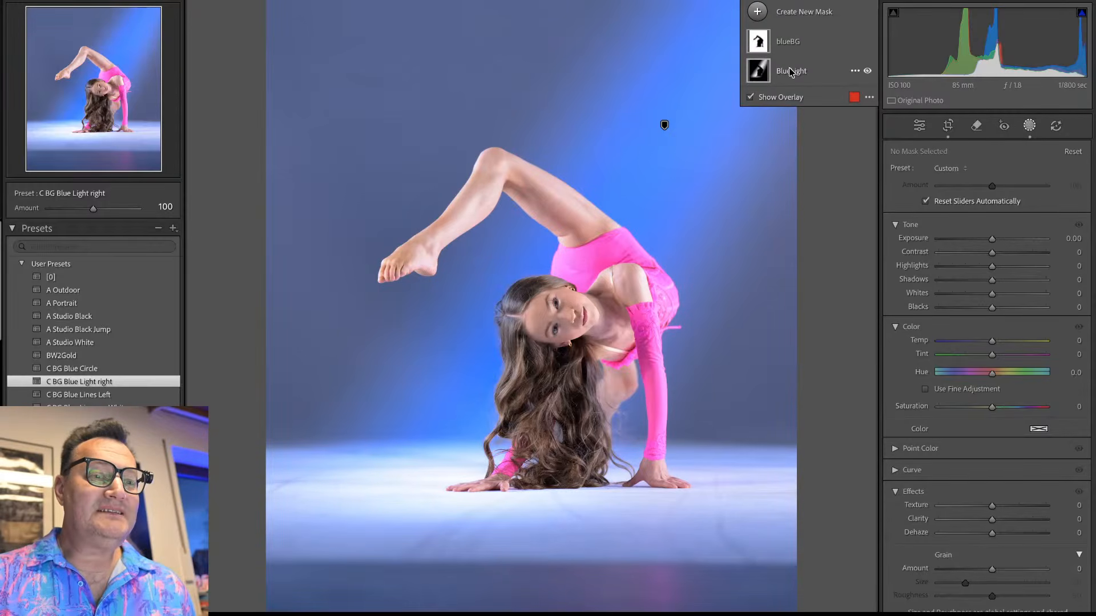
{"action": "double_click", "coordinate": [764, 70]}
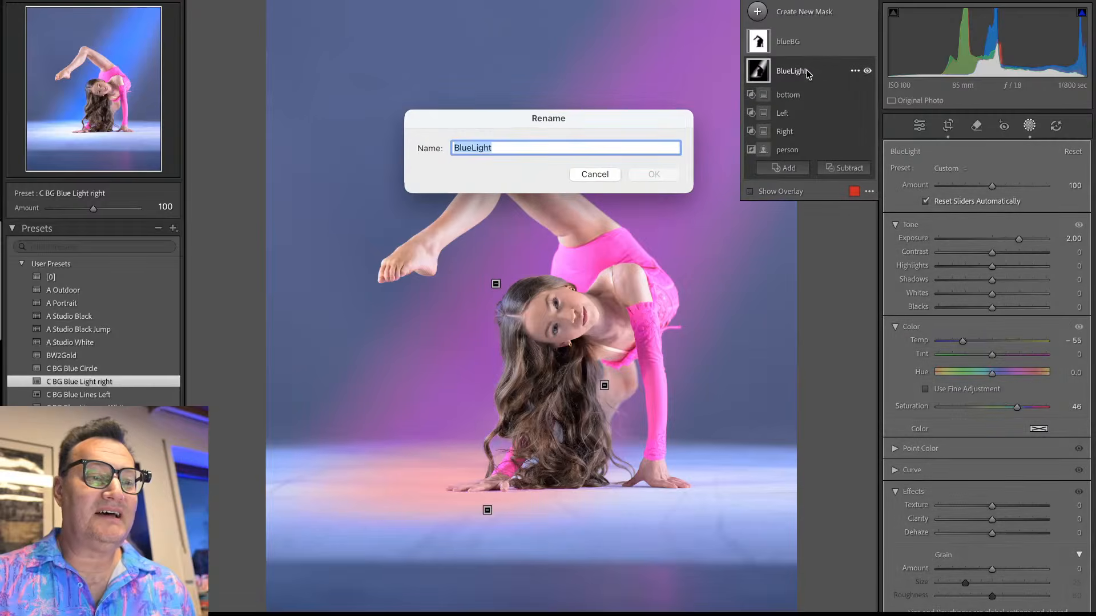
{"action": "left_click", "coordinate": [595, 174]}
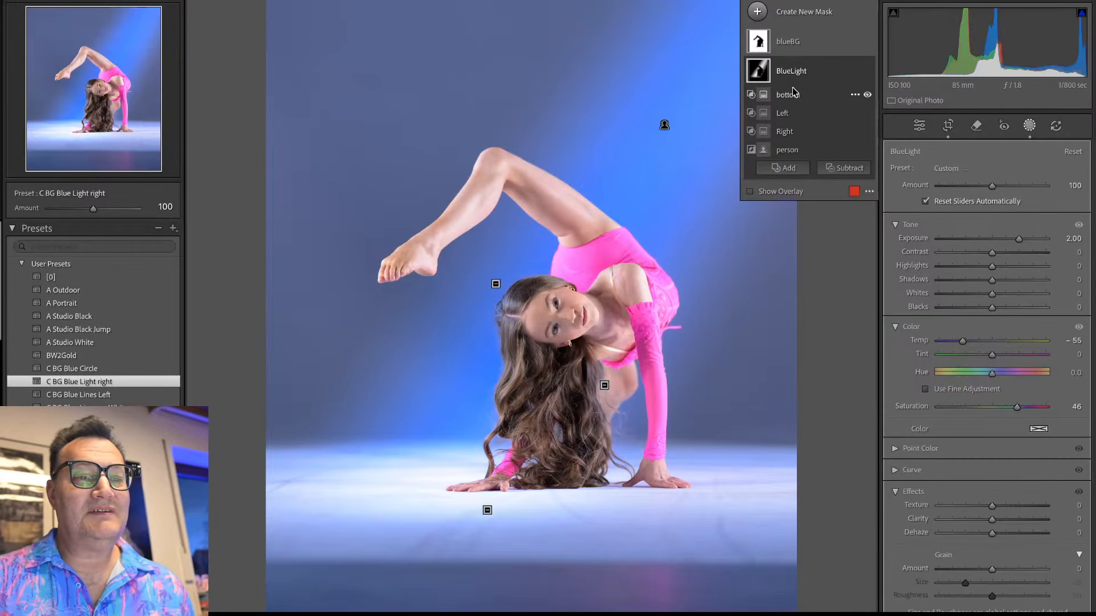
{"action": "left_click", "coordinate": [795, 71]}
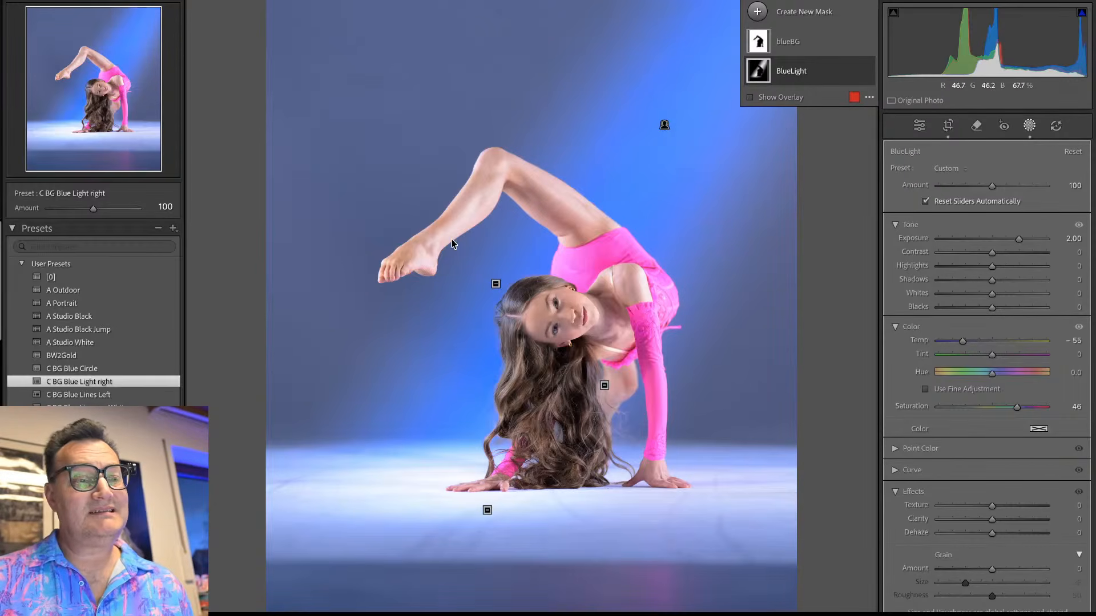
Step: Set the blueBG mask's Exposure to -0.91 and Temp to -6, and compare the photo before and after editing
{"action": "left_click", "coordinate": [830, 40]}
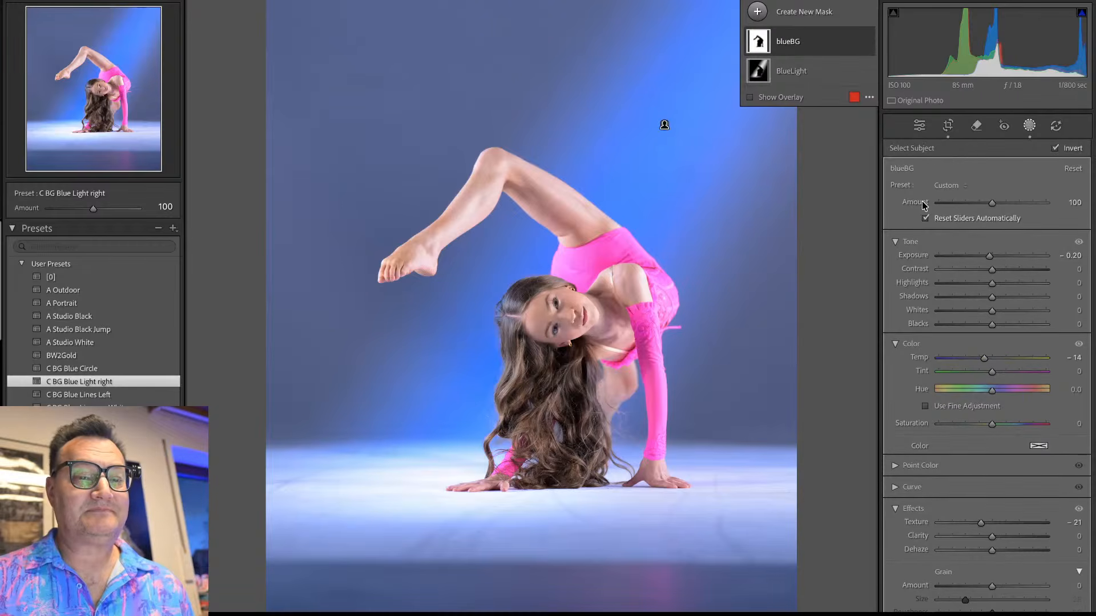
{"action": "left_click_drag", "start_coordinate": [988, 255], "coordinate": [976, 275]}
{"action": "left_click_drag", "start_coordinate": [988, 358], "coordinate": [991, 358]}
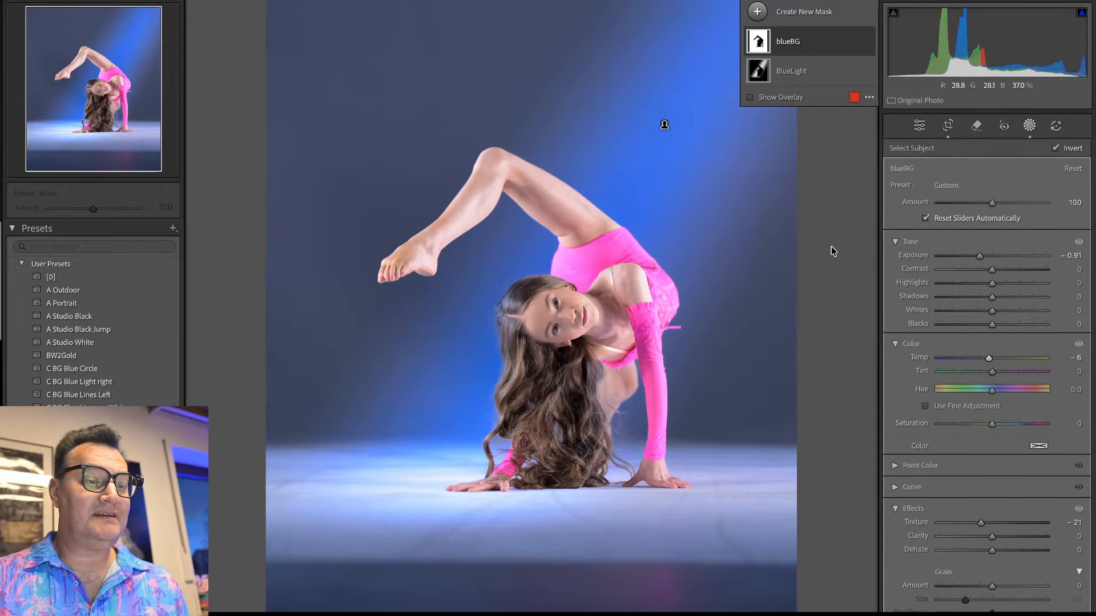
{"action": "key", "text": "shift+w"}
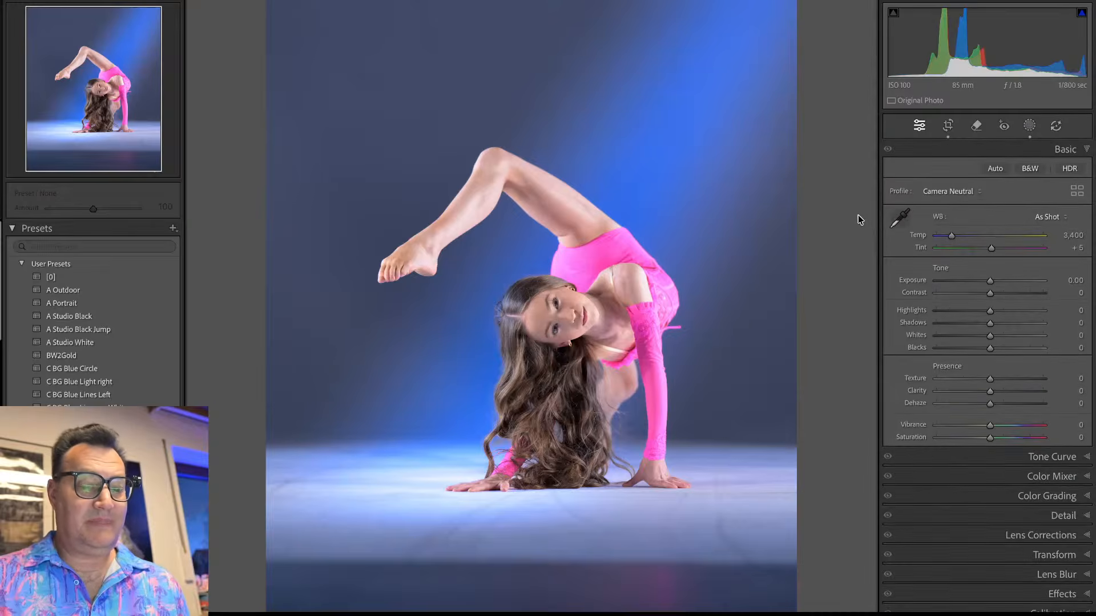
{"action": "key", "text": "backslash"}
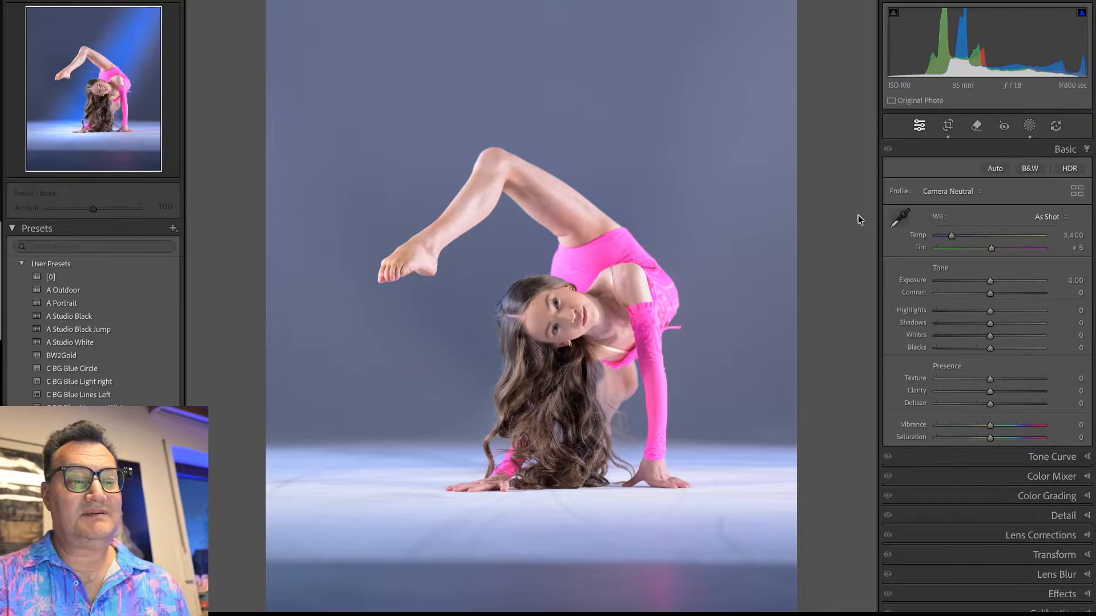
{"action": "key", "text": "backslash"}
{"action": "key", "text": "backslash"}
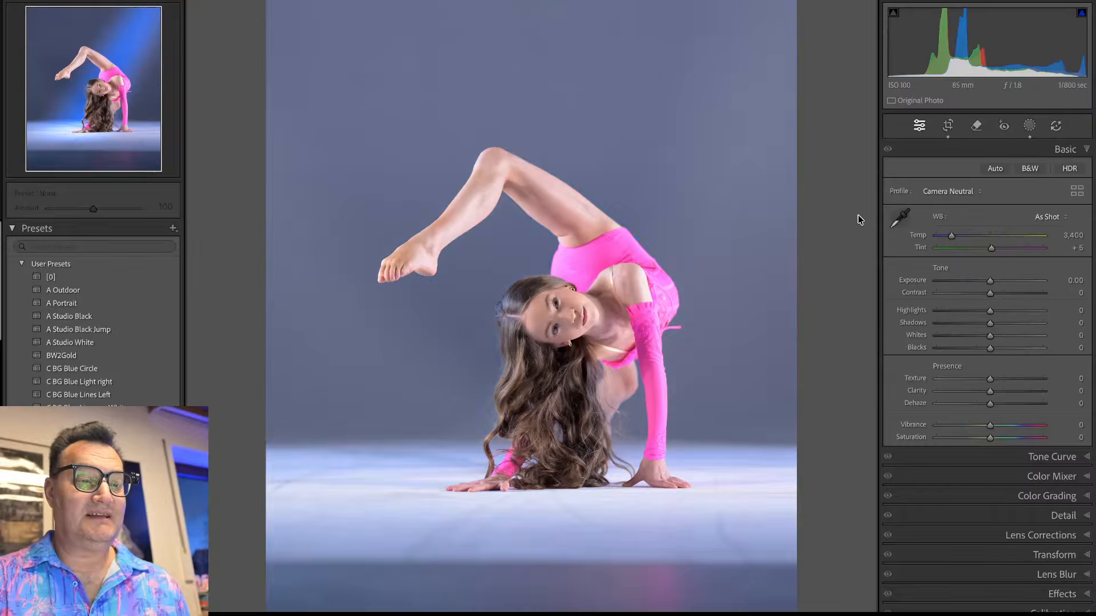
{"action": "key", "text": "backslash"}
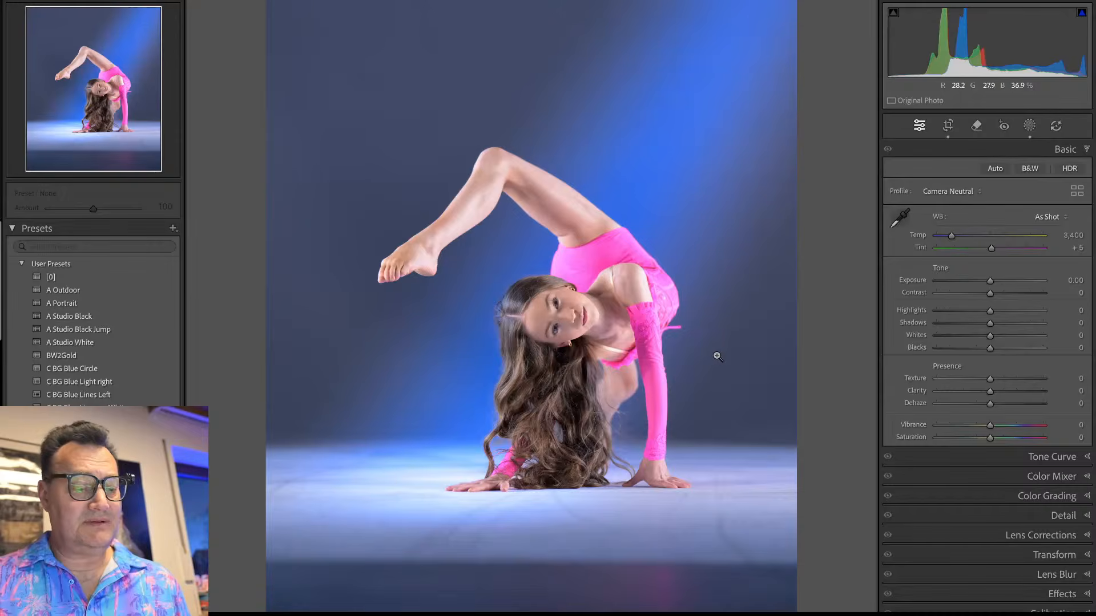
Step: Create a Select Subject mask on the dancer and rename it "subject"
{"action": "key", "text": "shift+w"}
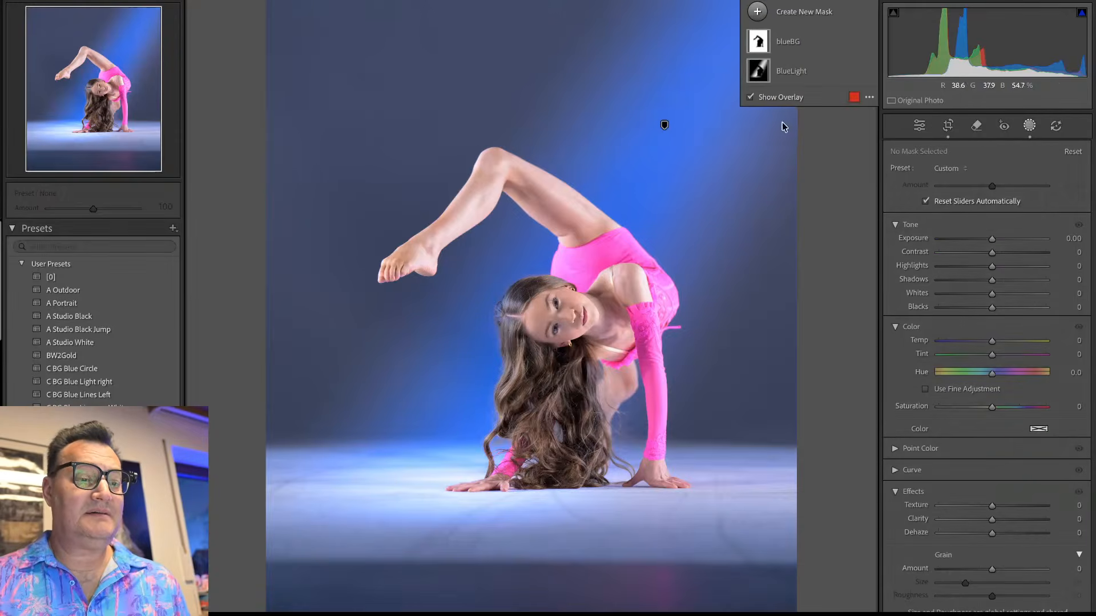
{"action": "left_click", "coordinate": [822, 14]}
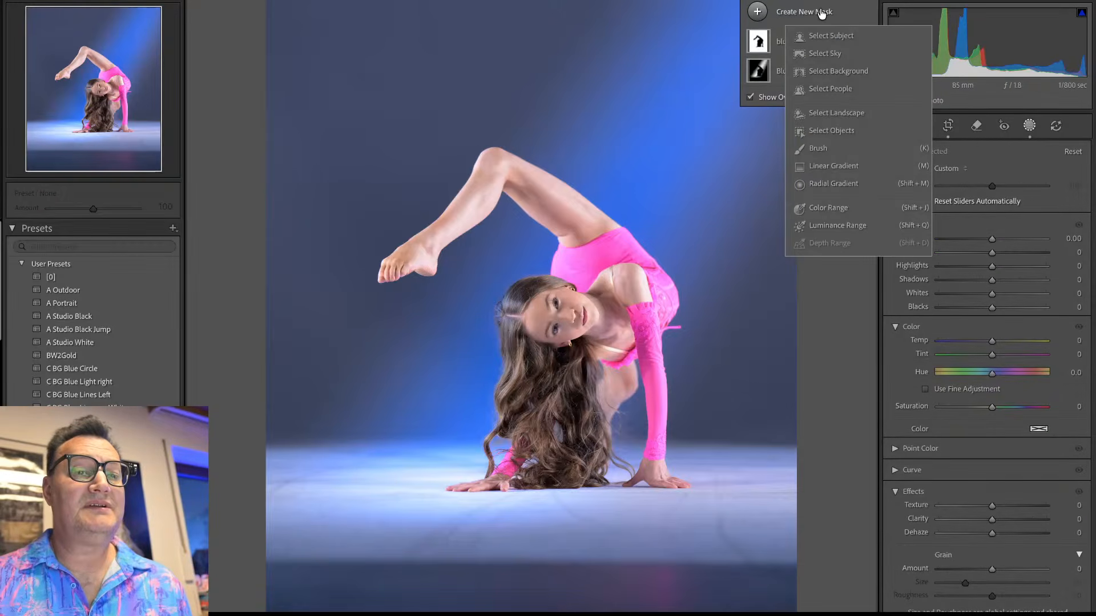
{"action": "left_click", "coordinate": [831, 36]}
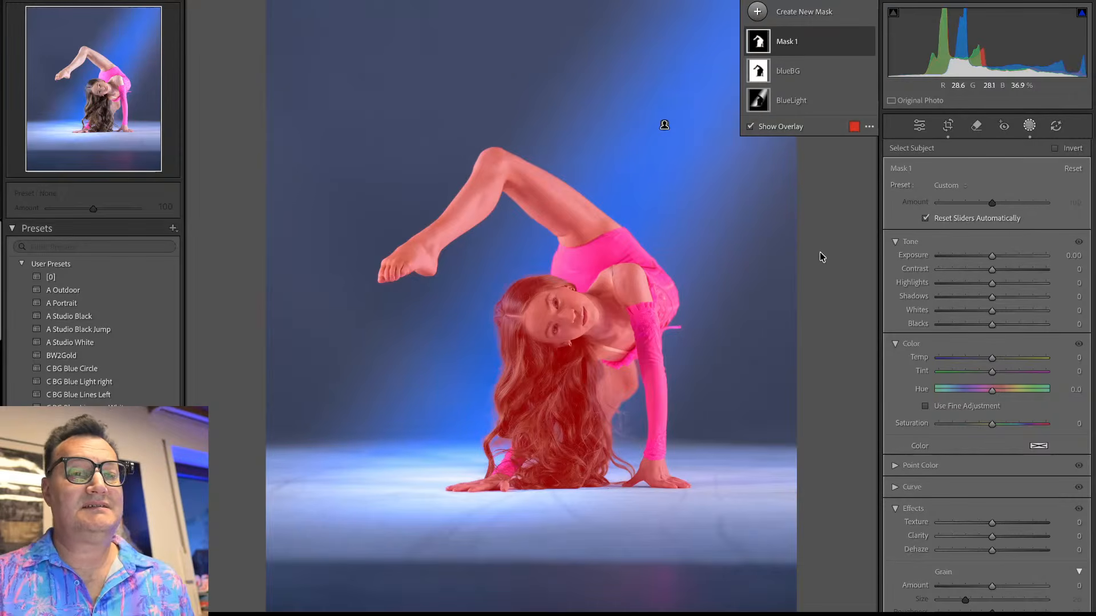
{"action": "double_click", "coordinate": [787, 43]}
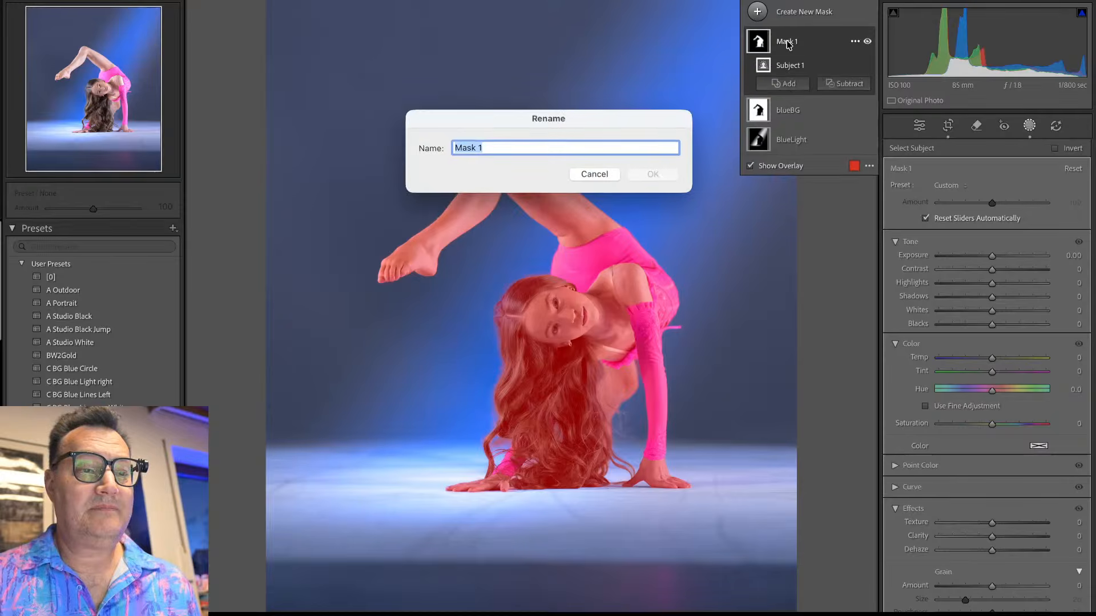
{"action": "type", "text": "B"}
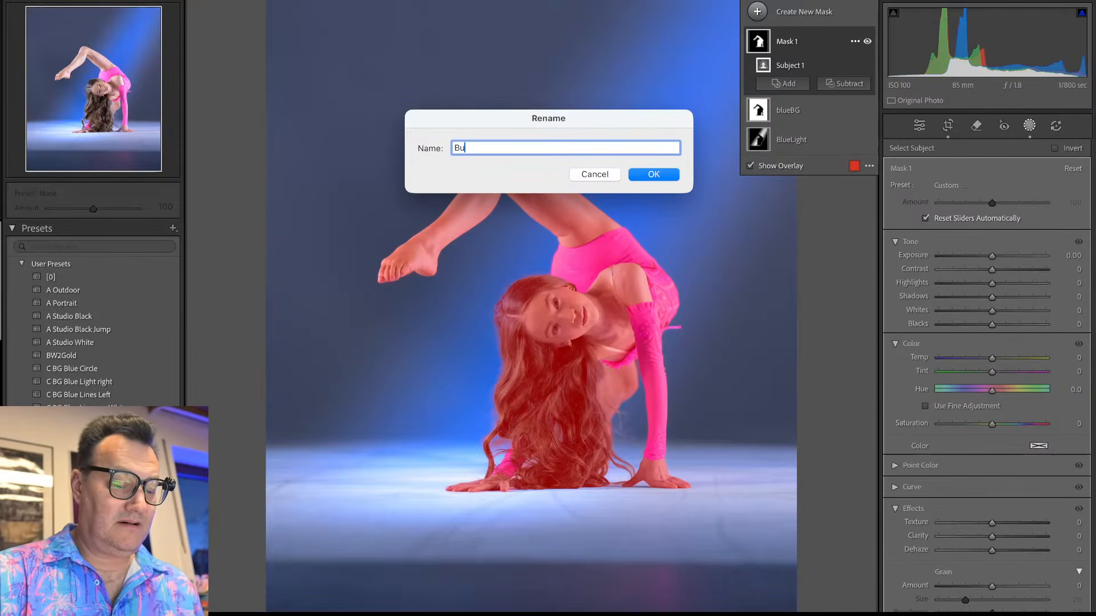
{"action": "key", "text": "BackSpace"}
{"action": "type", "text": "subject"}
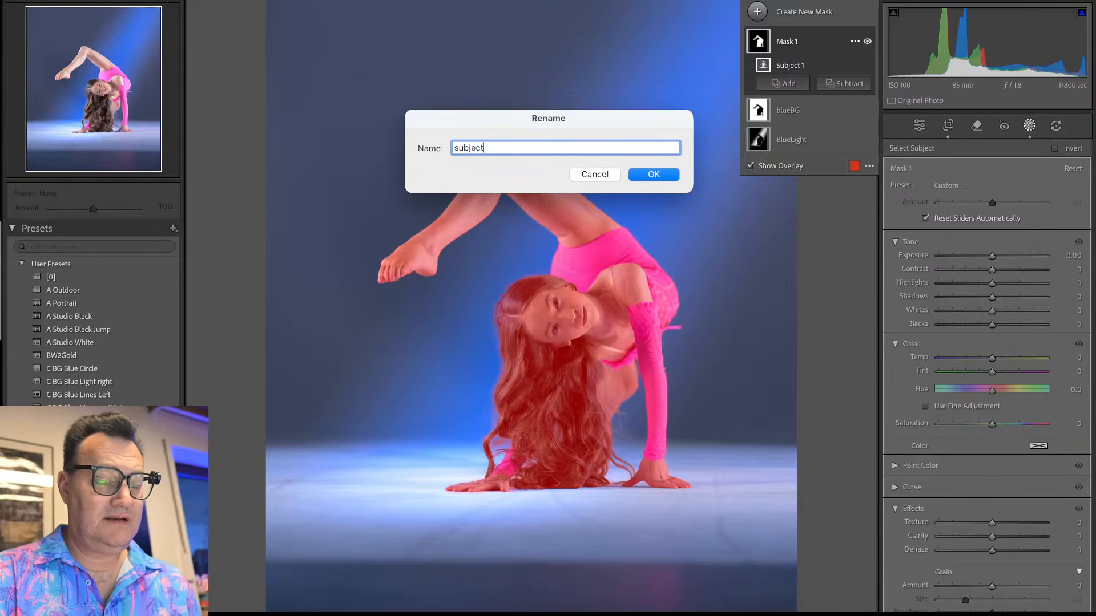
{"action": "key", "text": "Return"}
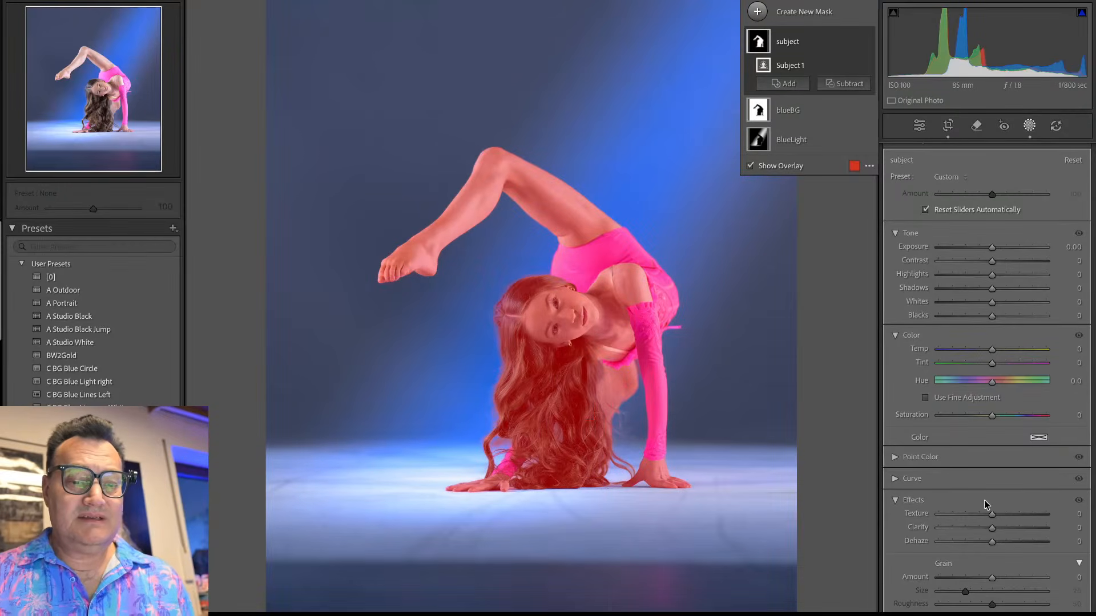
Step: Set the subject mask's Clarity to 52, Blacks to 11 and Temp to 1
{"action": "left_click_drag", "start_coordinate": [992, 528], "coordinate": [1021, 532]}
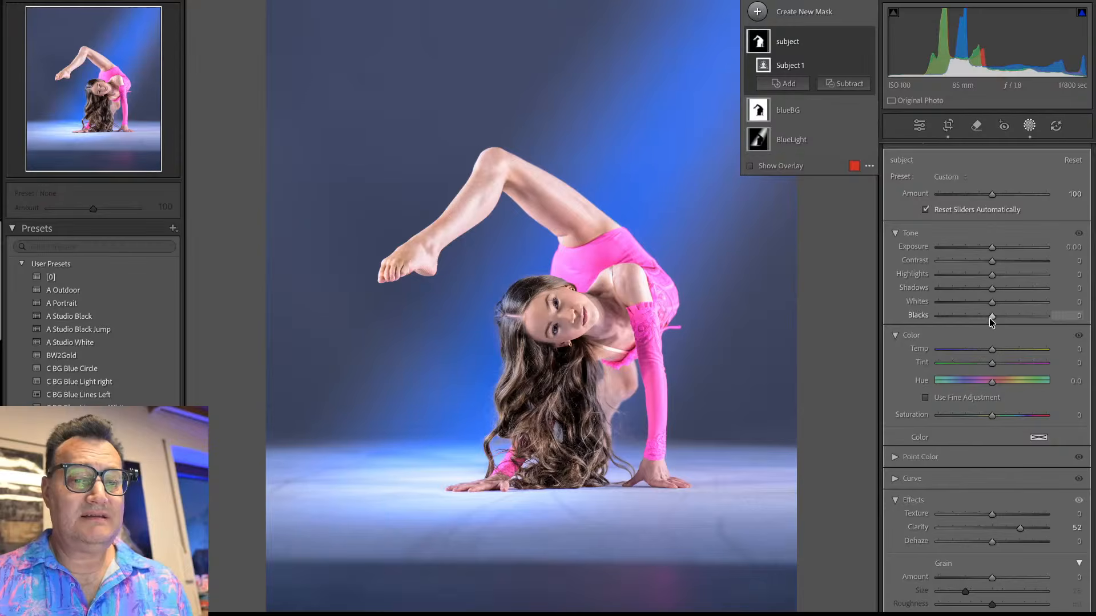
{"action": "left_click_drag", "start_coordinate": [992, 316], "coordinate": [994, 349]}
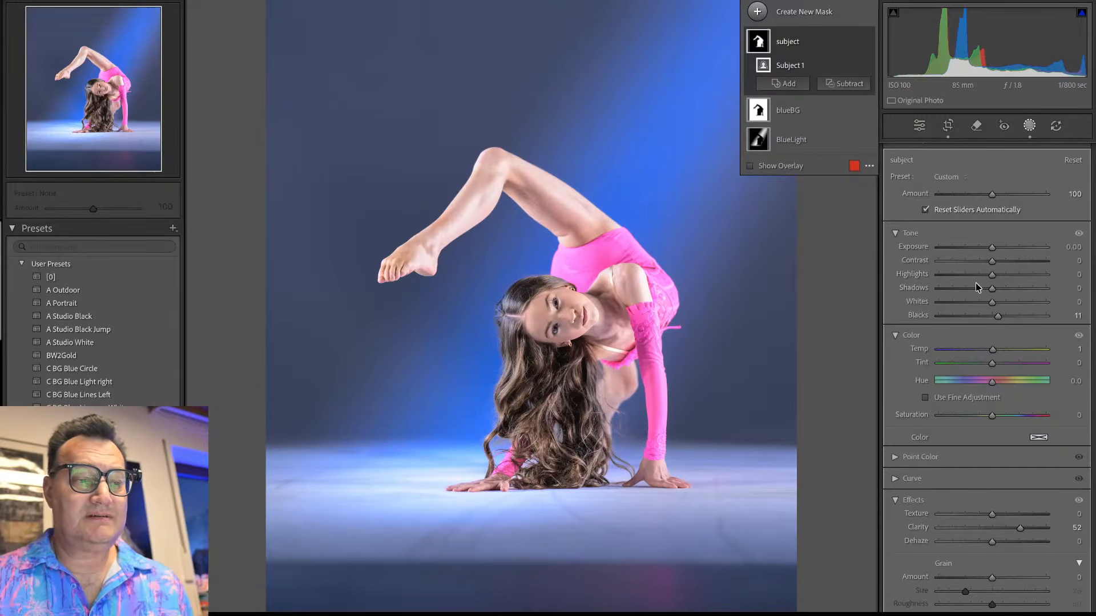
{"action": "key", "text": "shift+w"}
Step: Set the sixth photo's overall Blacks to -19 and briefly check its list of masks
{"action": "left_click_drag", "start_coordinate": [990, 341], "coordinate": [981, 345]}
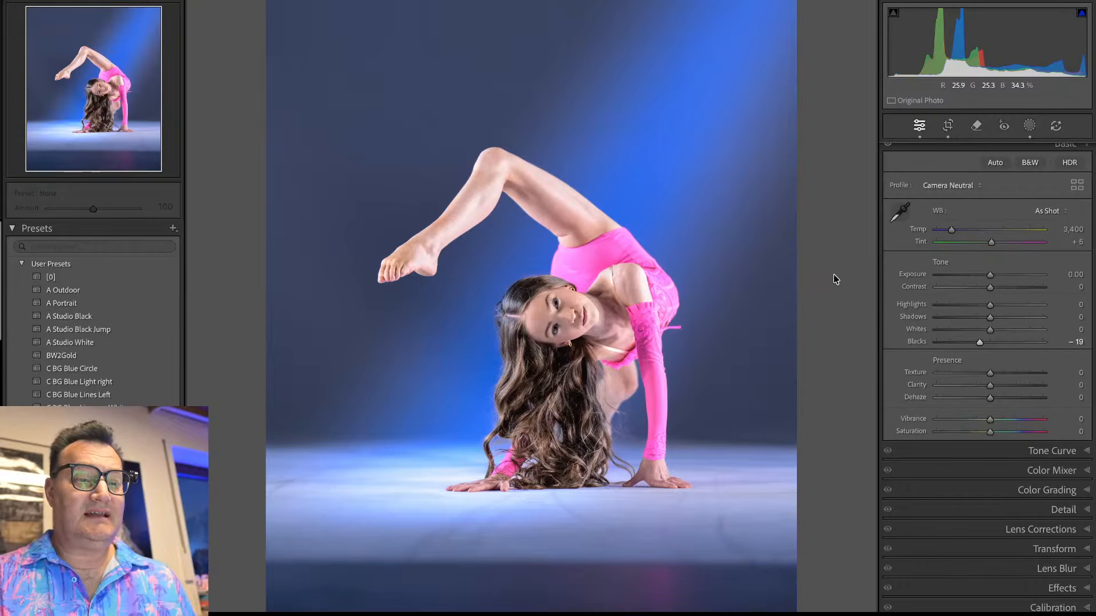
{"action": "key", "text": "shift+w"}
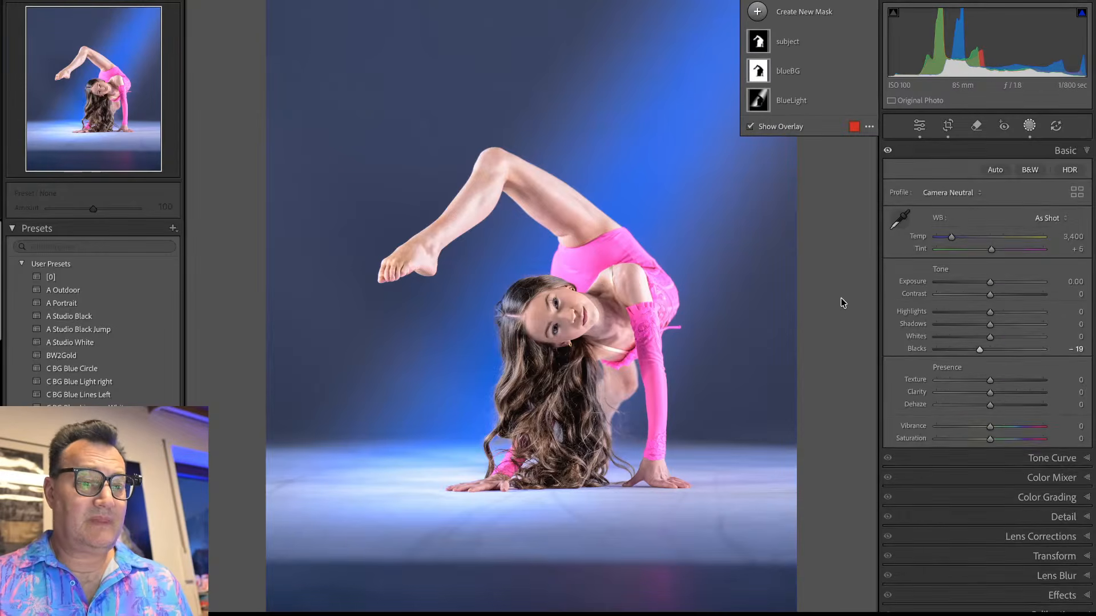
{"action": "key", "text": "shift+w"}
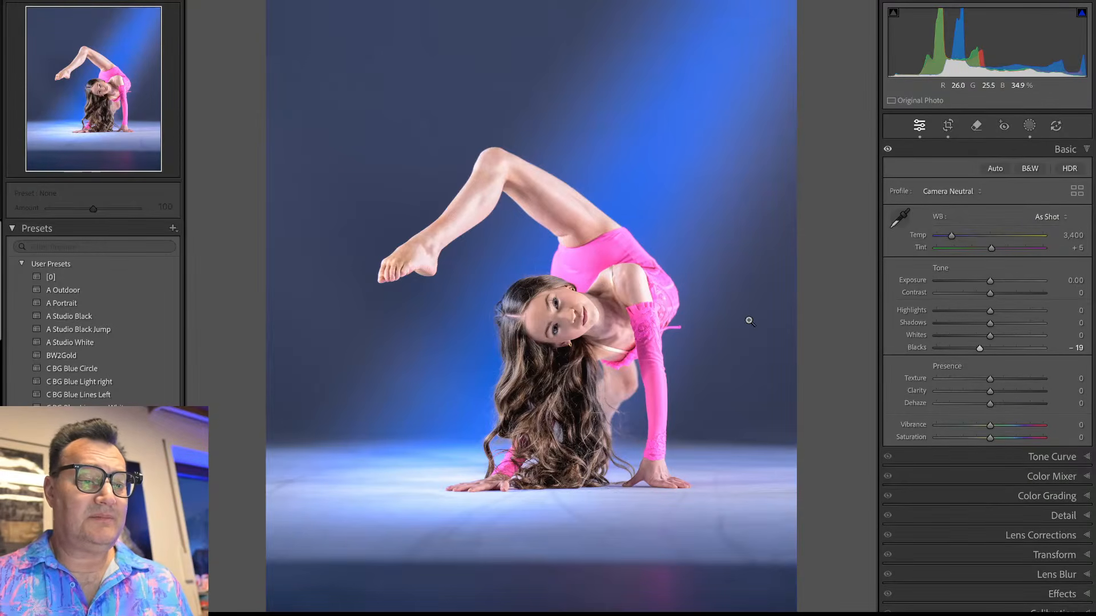
Step: Examine the sixth photo's background light and inspect the dancer's face and hair up close
{"action": "left_click_drag", "start_coordinate": [572, 347], "coordinate": [693, 352]}
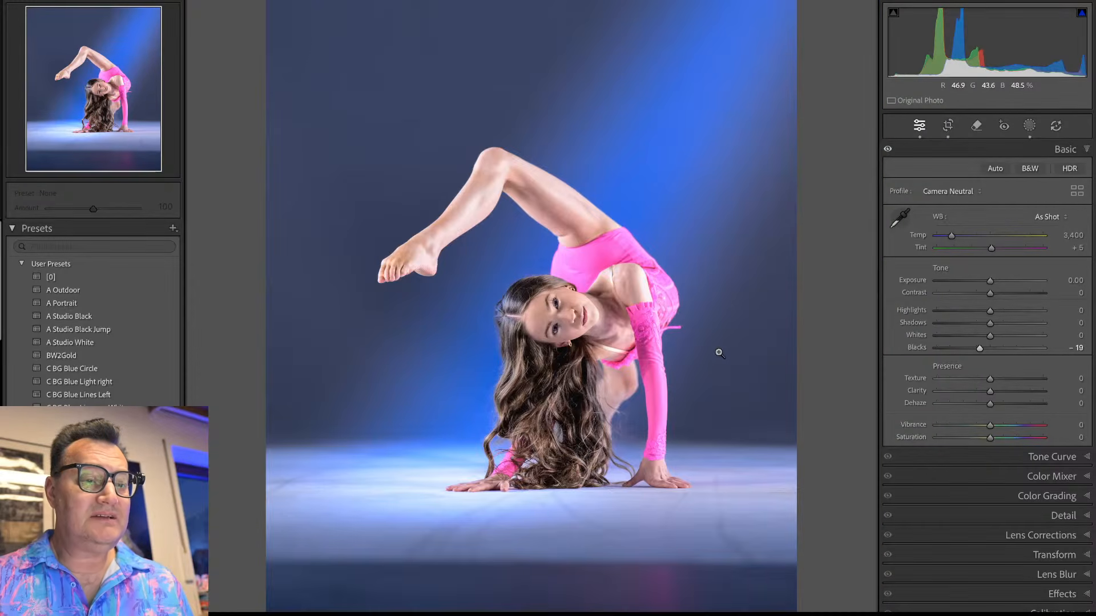
{"action": "left_click", "coordinate": [715, 350]}
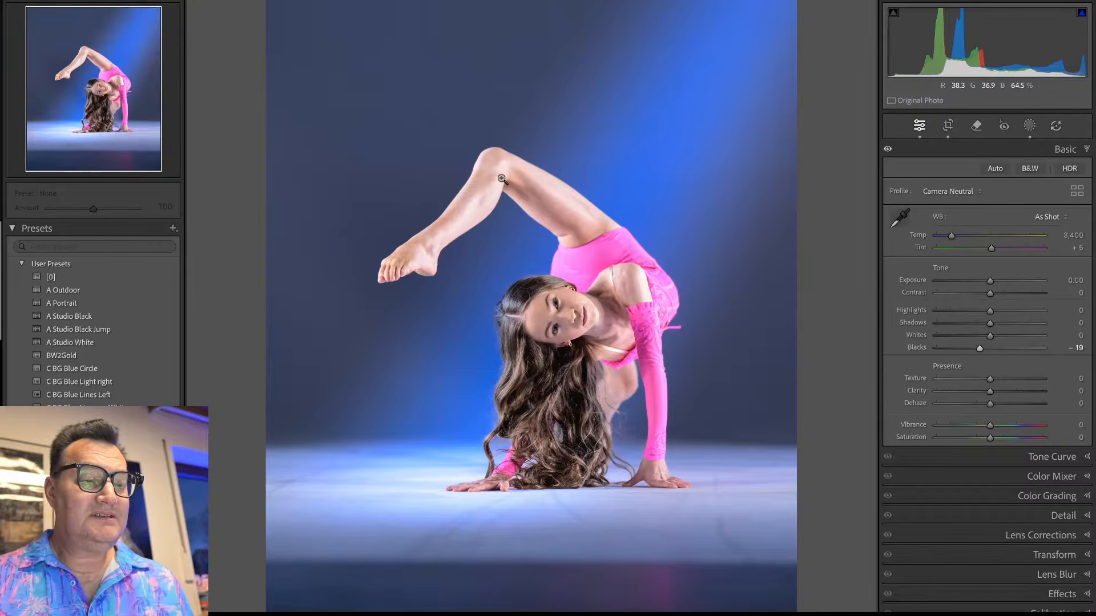
{"action": "left_click", "coordinate": [567, 361]}
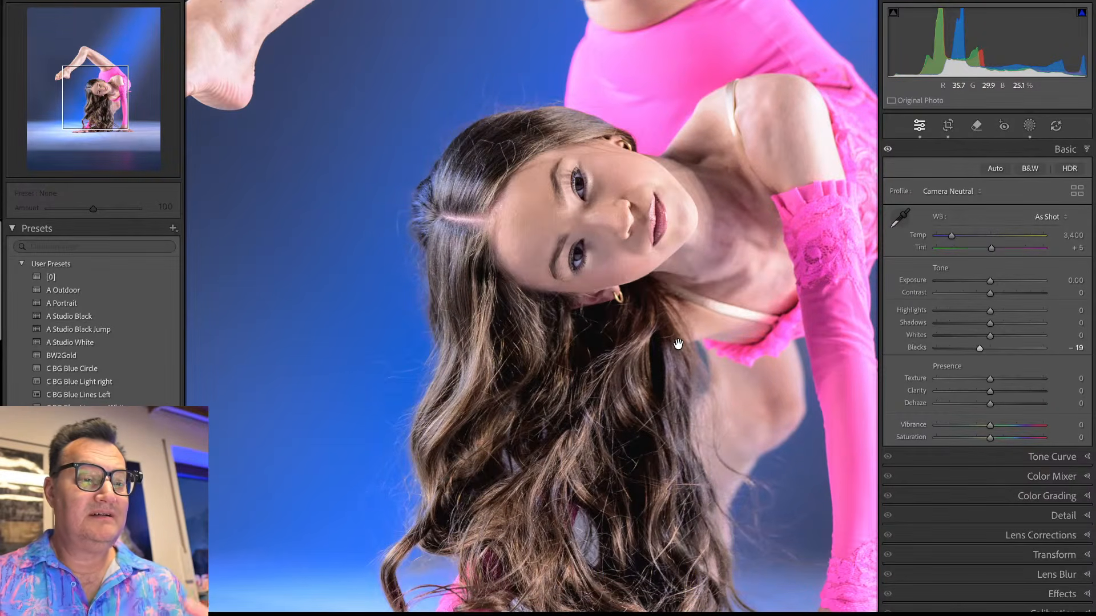
{"action": "left_click", "coordinate": [678, 351]}
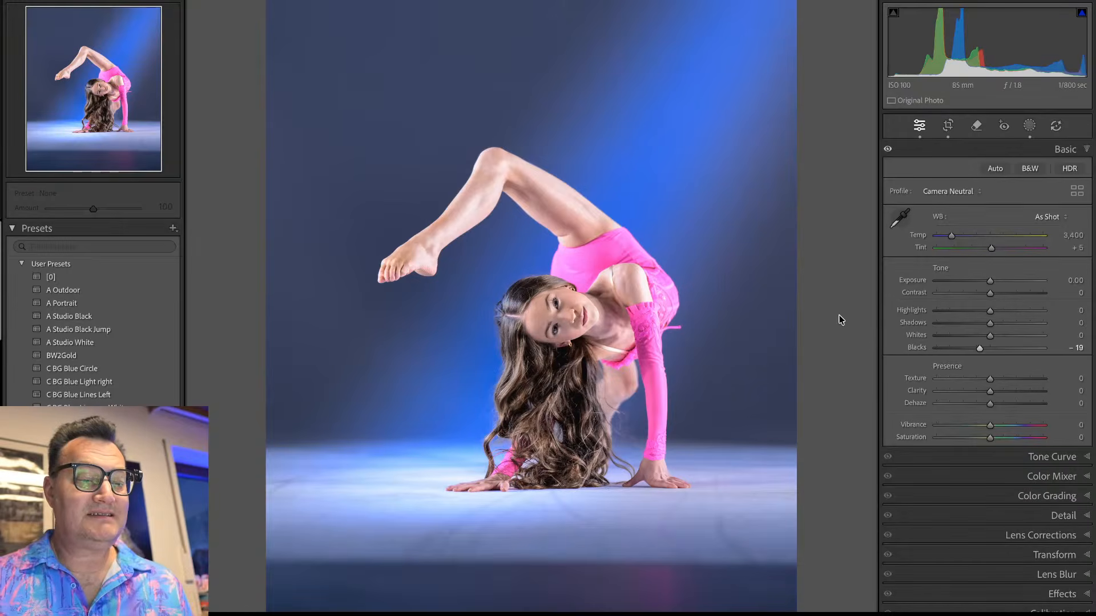
Step: Synchronize the sixth photo's settings to the seventh photo, including the subject, blueBG and BlueLight masks
{"action": "key", "text": "g"}
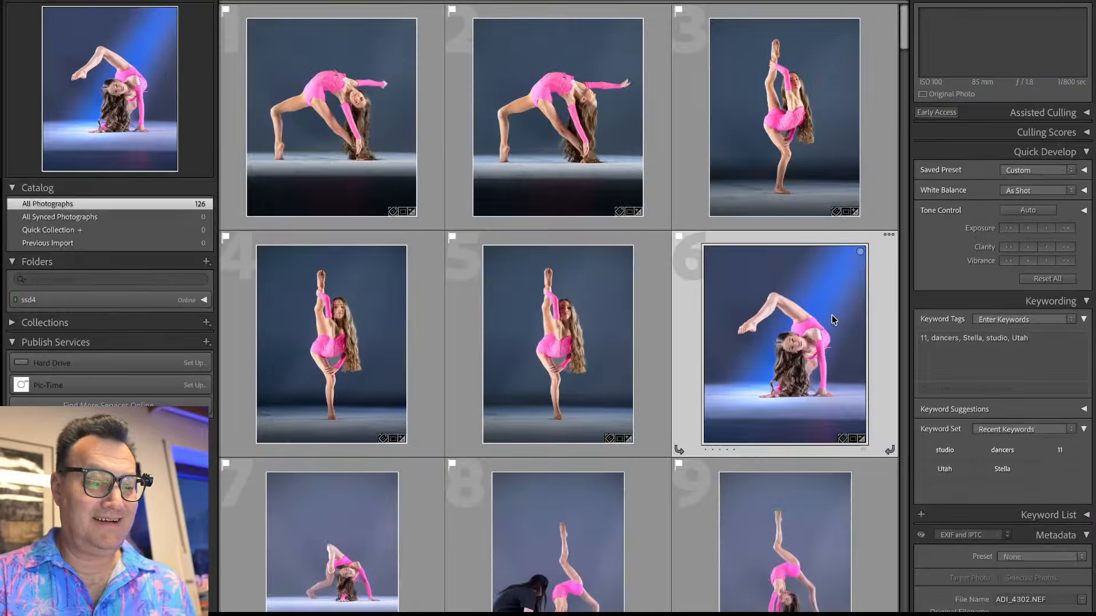
{"action": "key", "text": "super+a"}
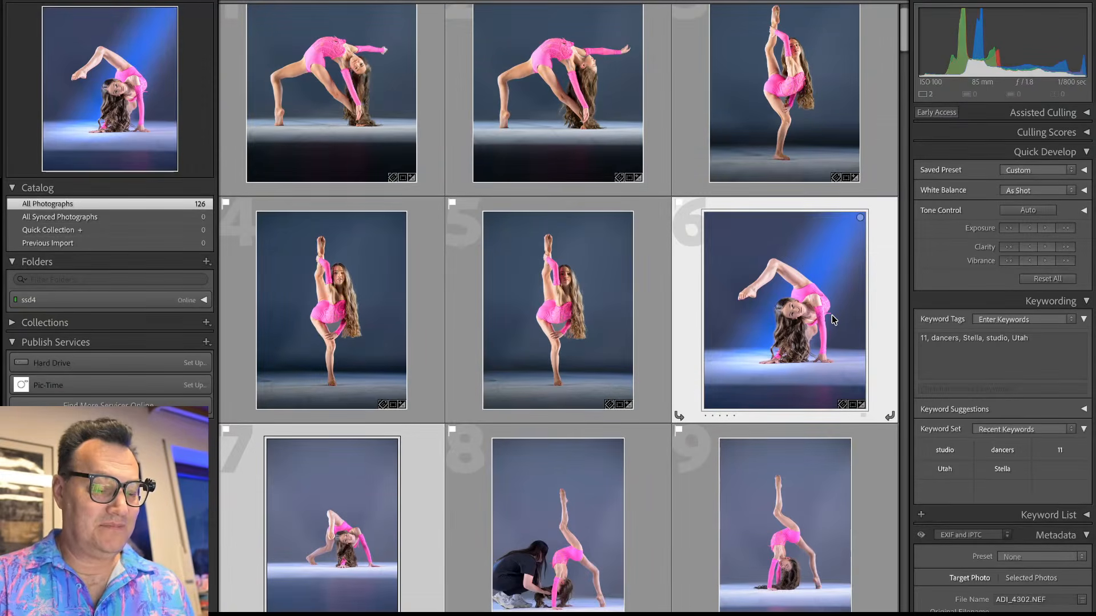
{"action": "key", "text": "super+shift+s"}
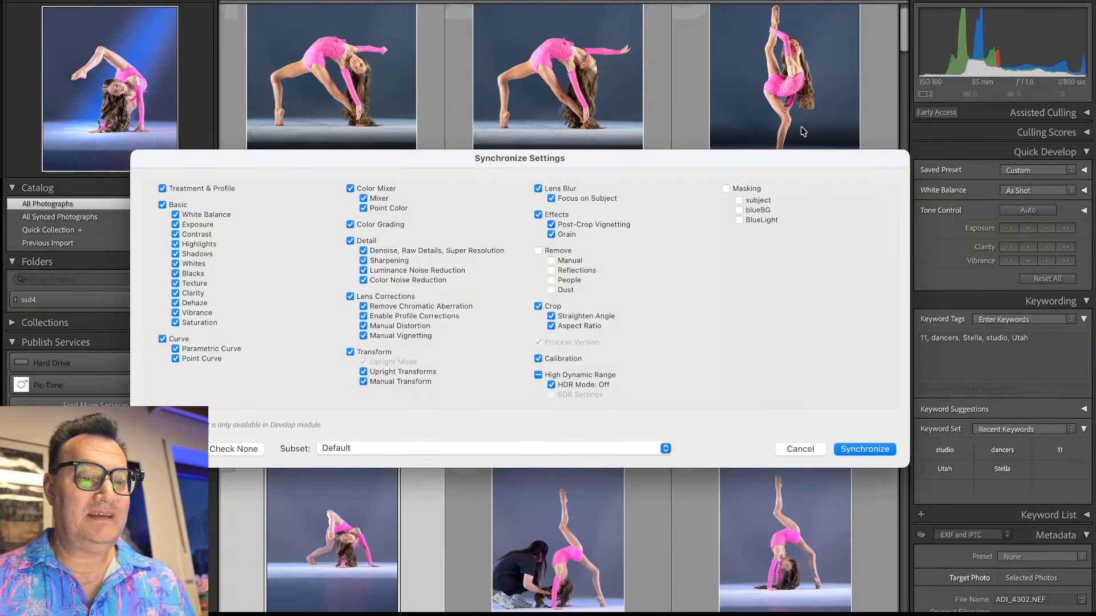
{"action": "left_click", "coordinate": [726, 188]}
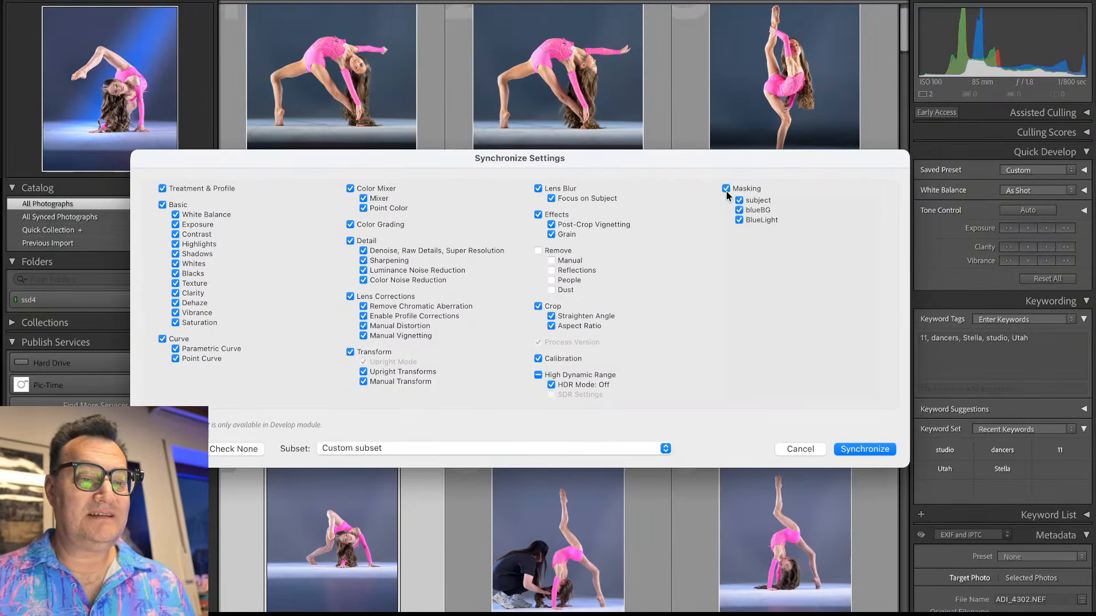
{"action": "left_click", "coordinate": [874, 453]}
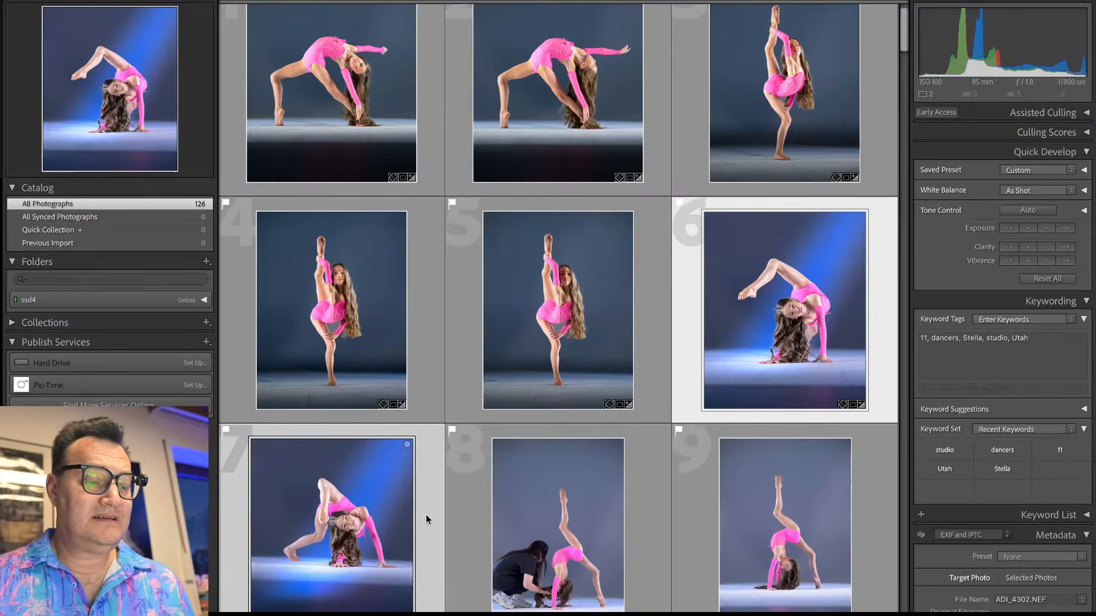
Step: Adjust the straightening angle of the seventh photo's crop so the floor line is level
{"action": "left_click", "coordinate": [425, 514]}
{"action": "double_click", "coordinate": [426, 514]}
{"action": "key", "text": "r"}
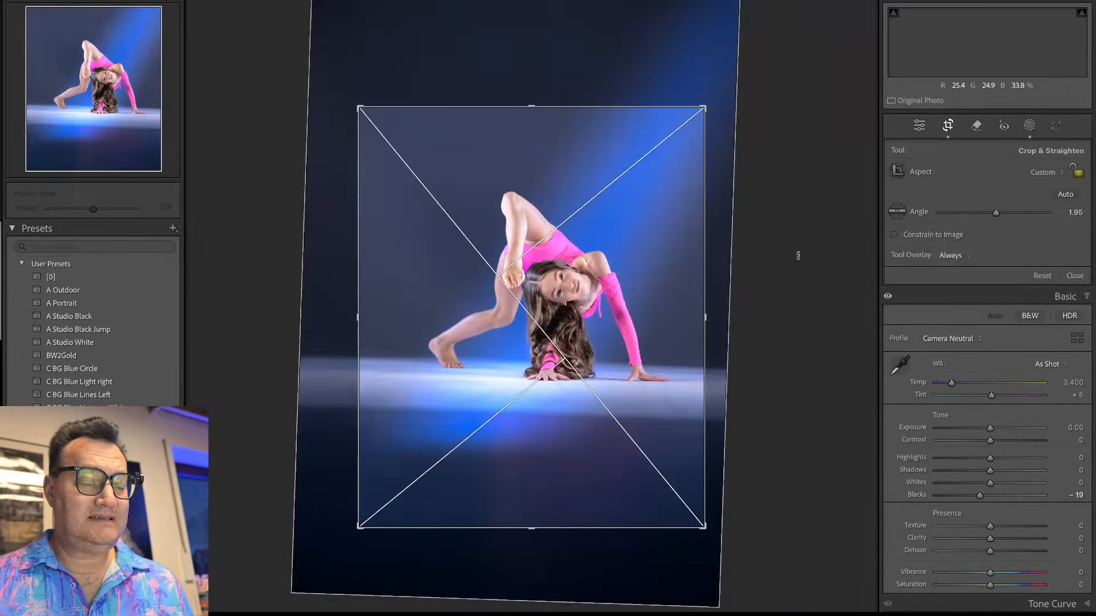
{"action": "left_click_drag", "start_coordinate": [820, 236], "coordinate": [782, 268]}
{"action": "key", "text": "Return"}
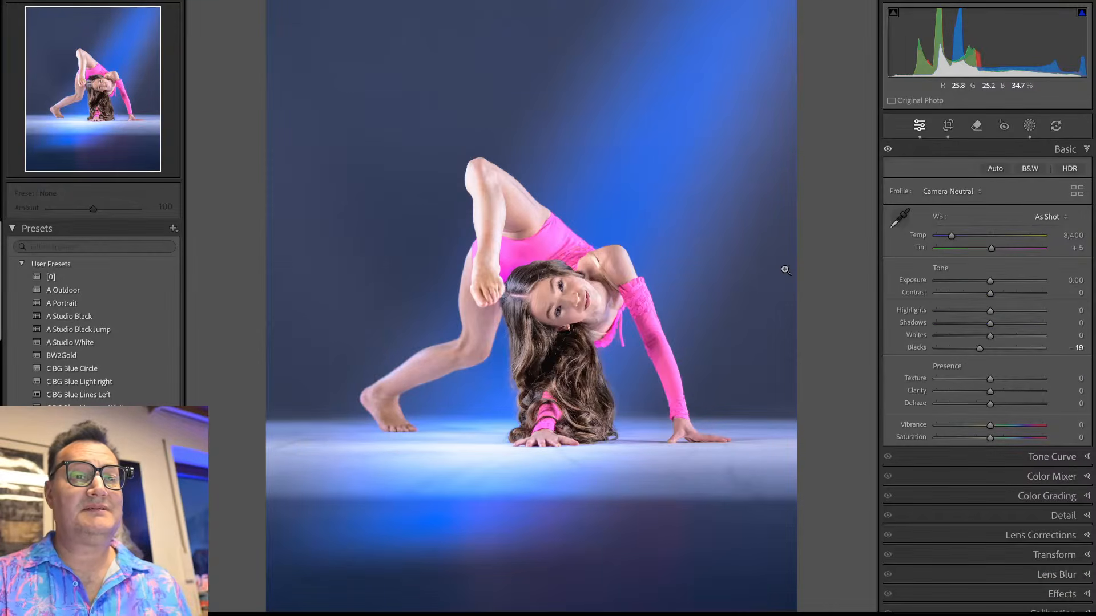
Step: Compare the background light and floor glow between the sixth and seventh photos
{"action": "key", "text": "Right"}
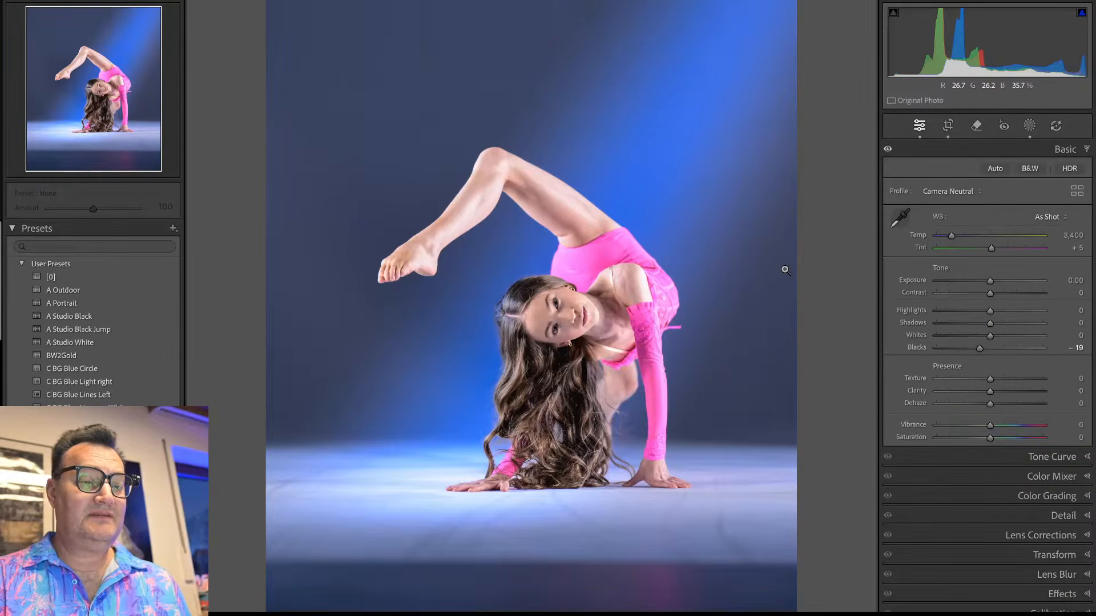
{"action": "key", "text": "Right"}
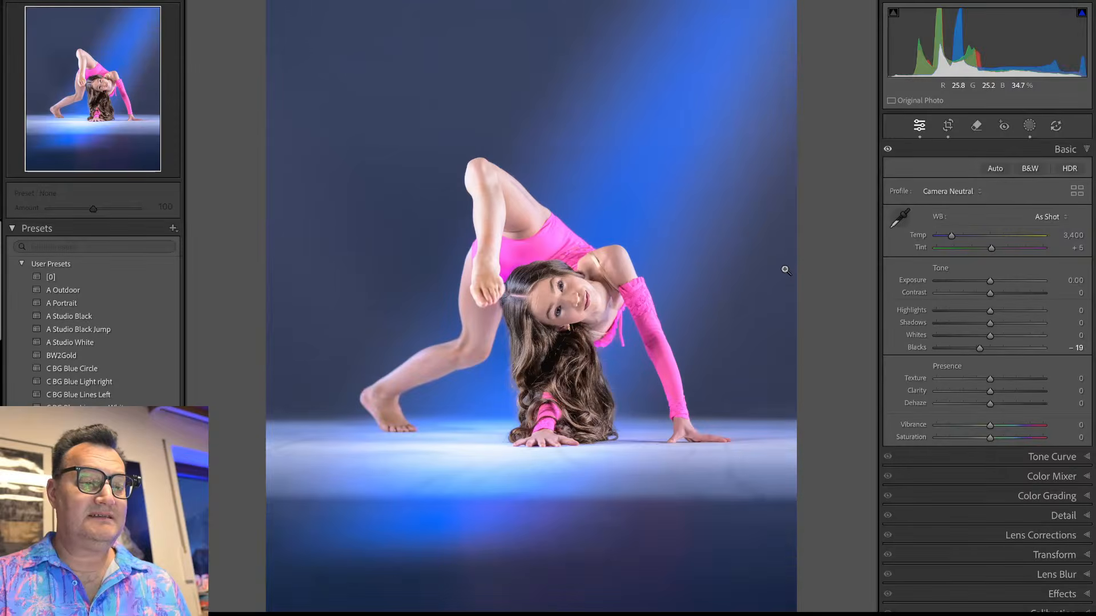
{"action": "key", "text": "Left"}
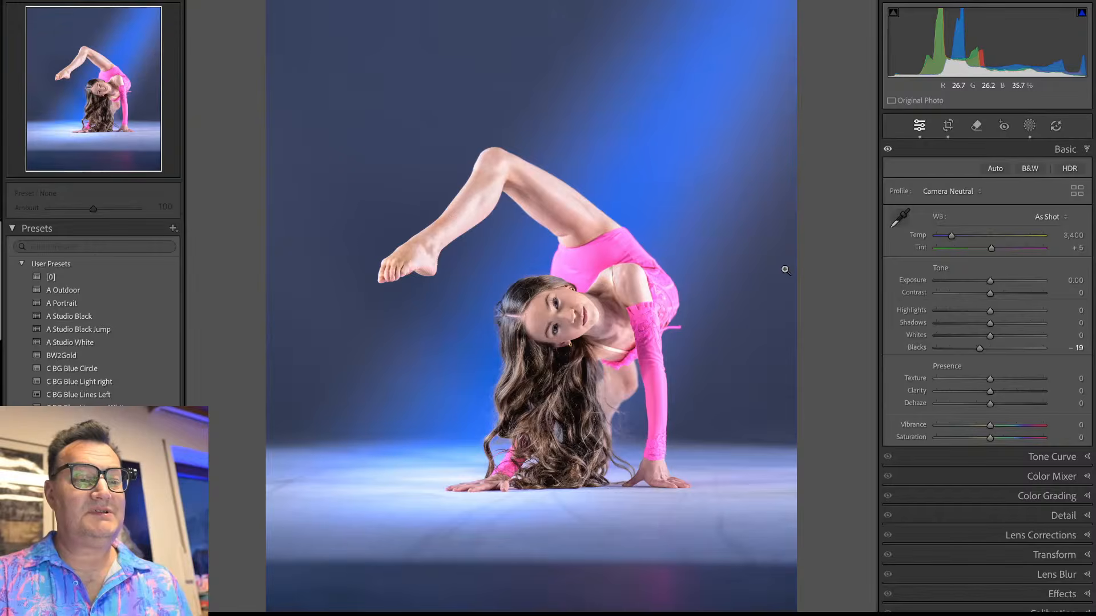
{"action": "key", "text": "Right"}
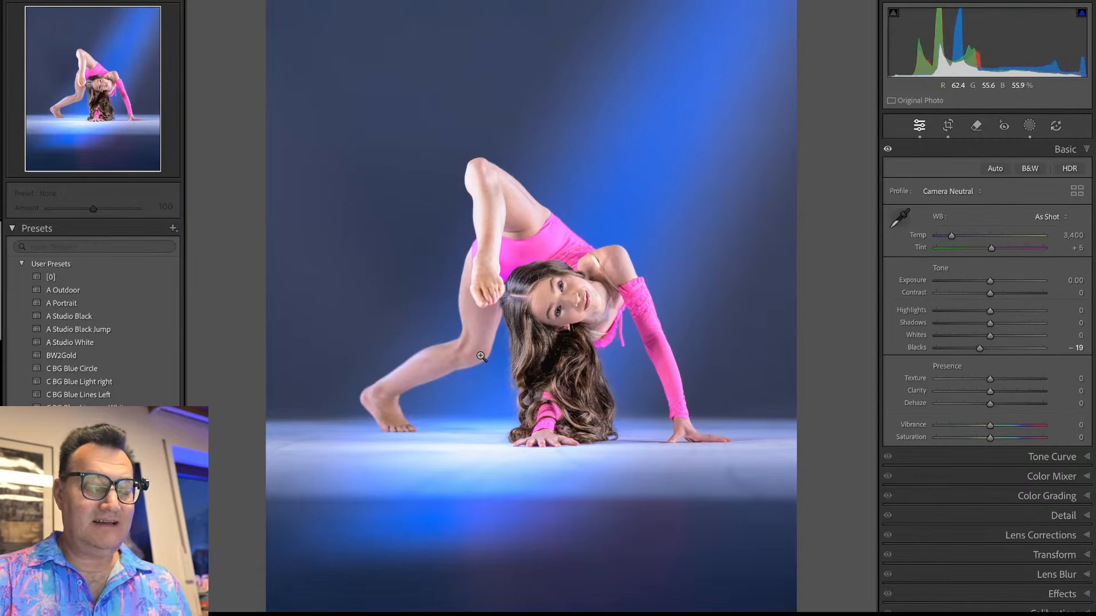
{"action": "key", "text": "Right"}
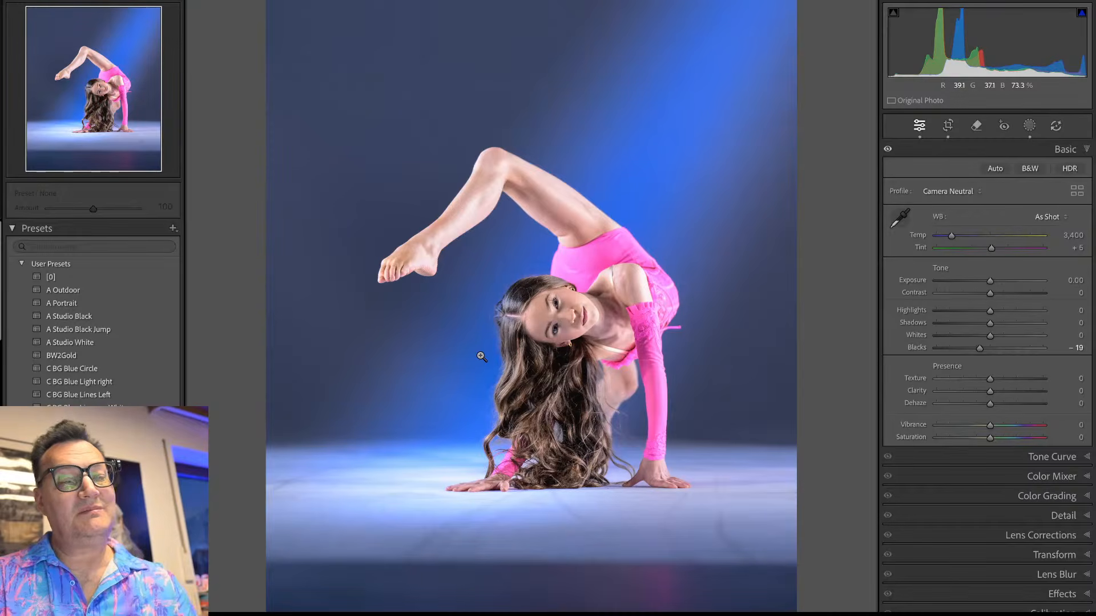
{"action": "key", "text": "Right"}
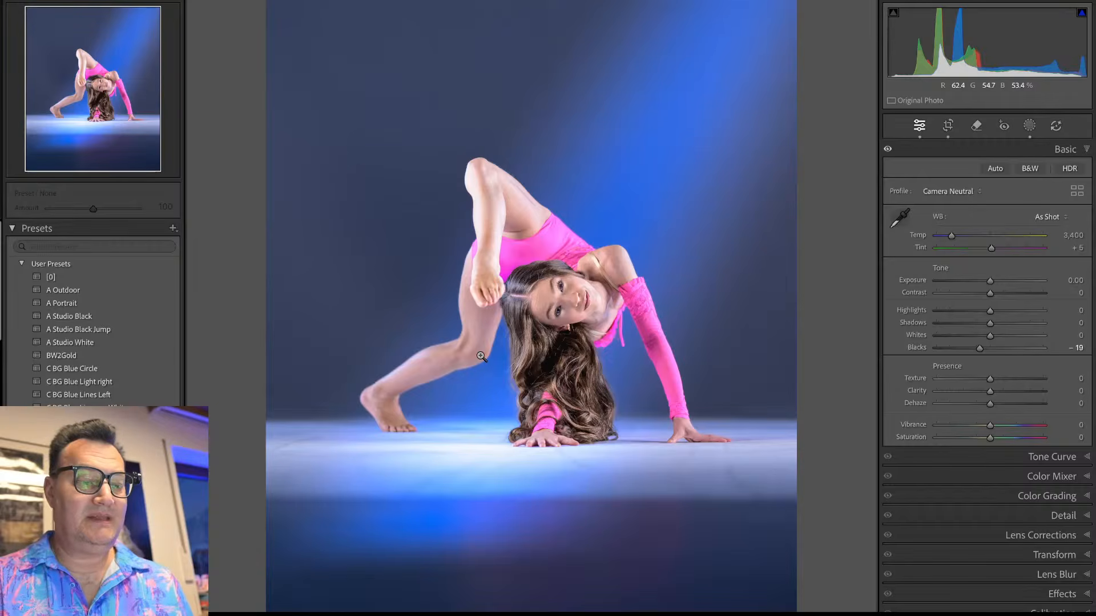
Step: Raise the BlueLight mask's "bottom" linear gradient to the floor line in the seventh photo, keeping the blue light off the floor
{"action": "key", "text": "shift+w"}
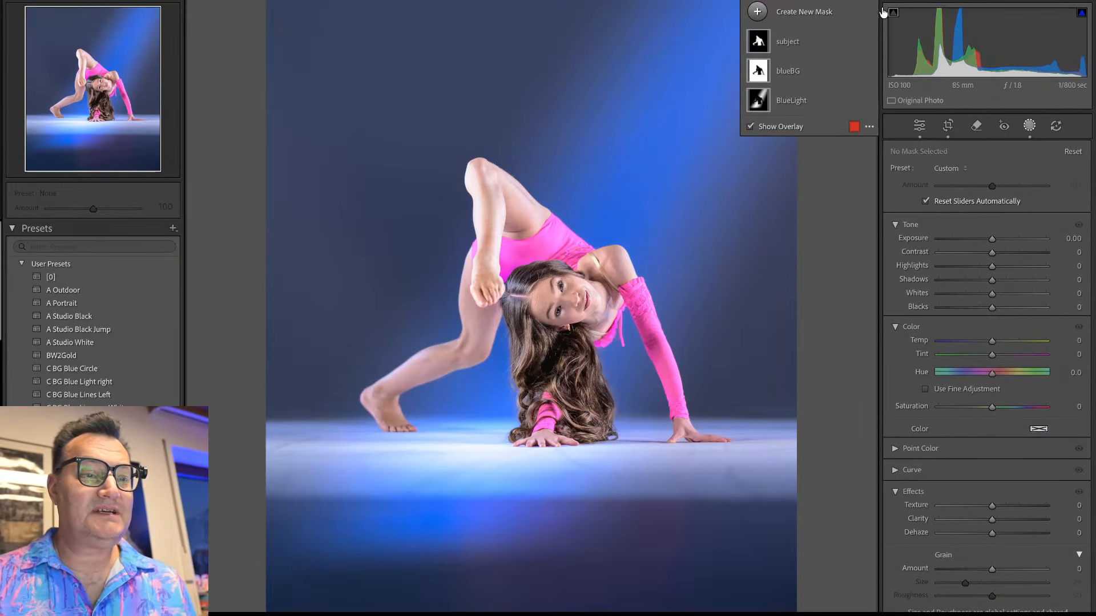
{"action": "left_click", "coordinate": [811, 103]}
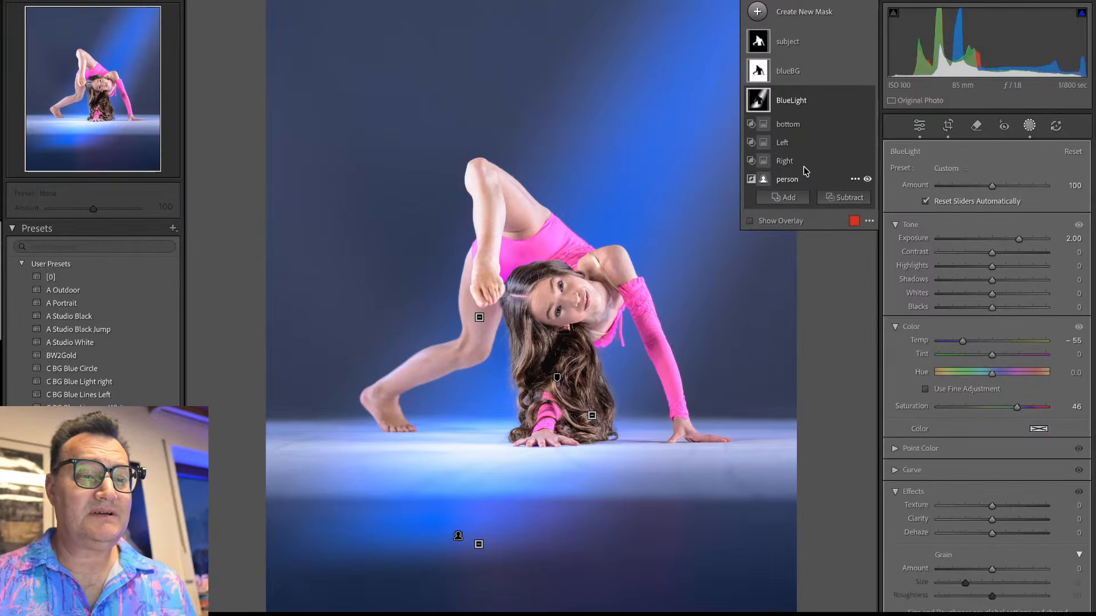
{"action": "left_click", "coordinate": [806, 125]}
{"action": "left_click_drag", "start_coordinate": [454, 511], "coordinate": [504, 384]}
{"action": "mouse_move", "coordinate": [507, 433]}
{"action": "left_mouse_down"}
{"action": "mouse_move", "coordinate": [493, 487]}
{"action": "mouse_move", "coordinate": [507, 425]}
{"action": "left_mouse_up"}
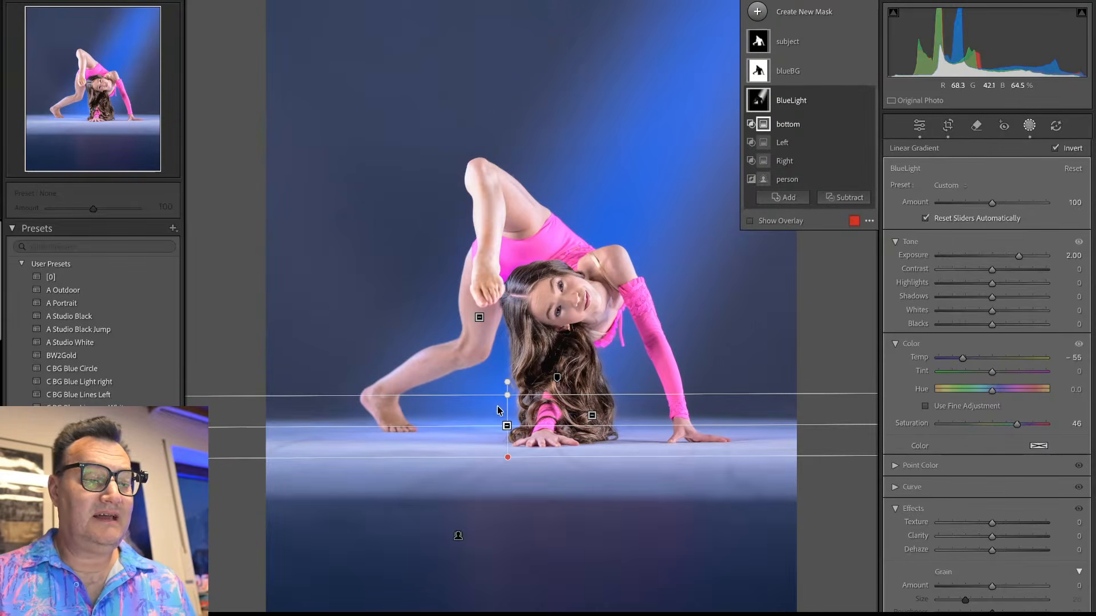
{"action": "key", "text": "shift+w"}
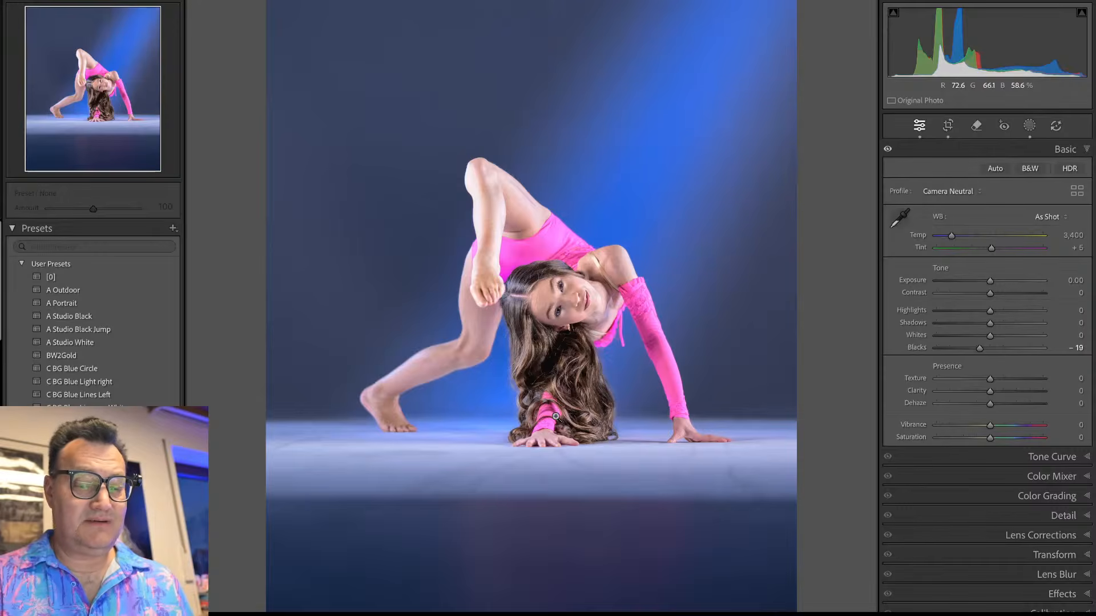
Step: Raise the BlueLight mask's "bottom" gradient toward the floor line in the sixth photo, and return to the seventh photo
{"action": "key", "text": "Right"}
{"action": "key", "text": "shift+w"}
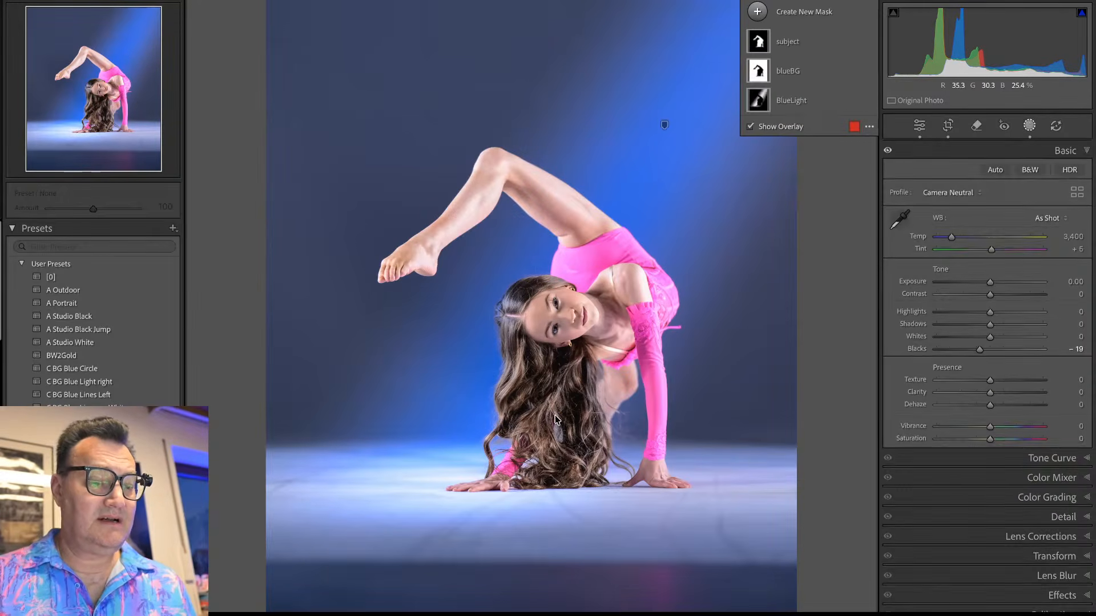
{"action": "left_click", "coordinate": [792, 103]}
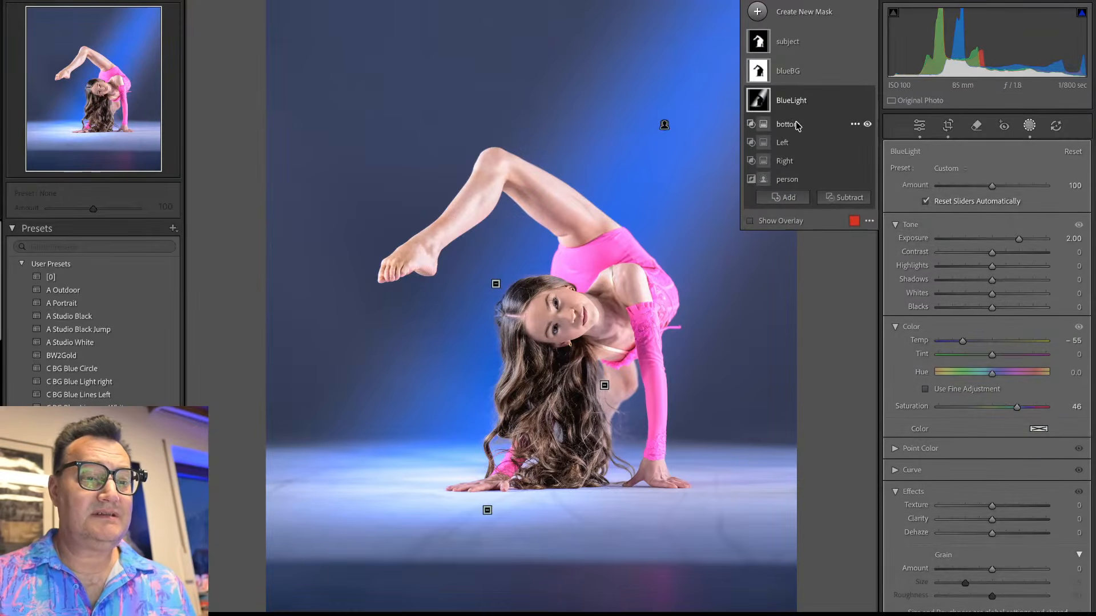
{"action": "left_click", "coordinate": [791, 124]}
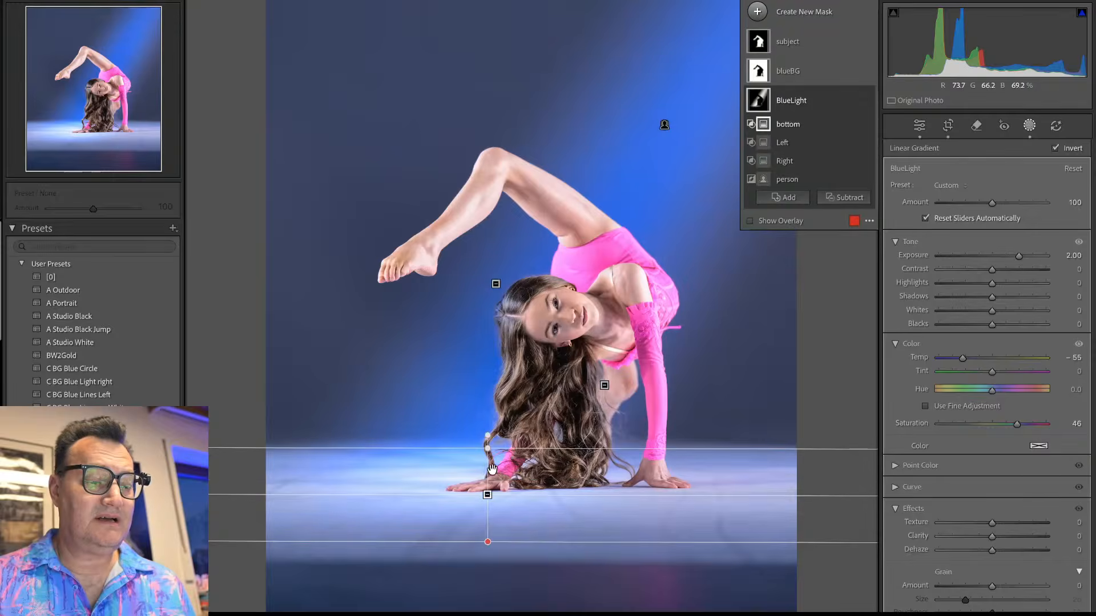
{"action": "left_click_drag", "start_coordinate": [488, 476], "coordinate": [510, 450]}
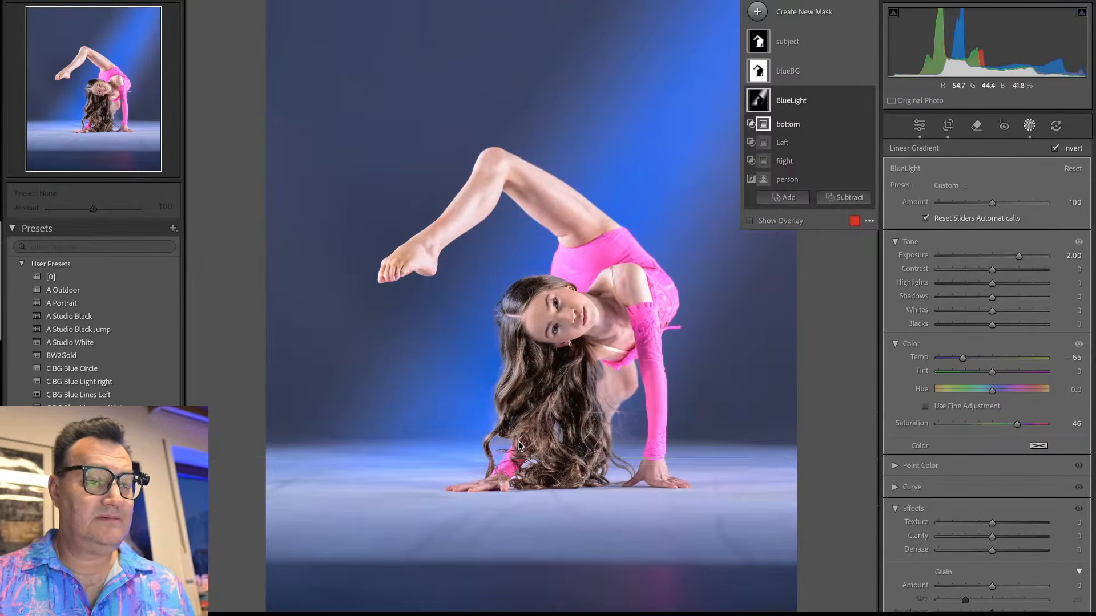
{"action": "key", "text": "shift+w"}
{"action": "key", "text": "Right"}
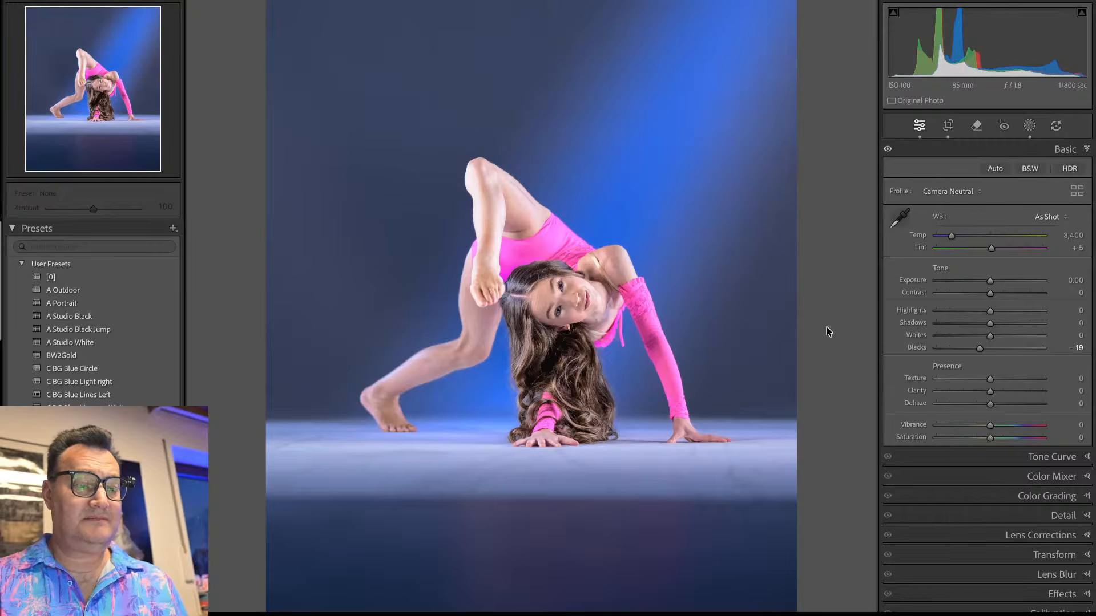
Step: Crop the eighth photo, which shows the helper beside the dancer, tighter at top and bottom and straighten it to 0.90
{"action": "key", "text": "g"}
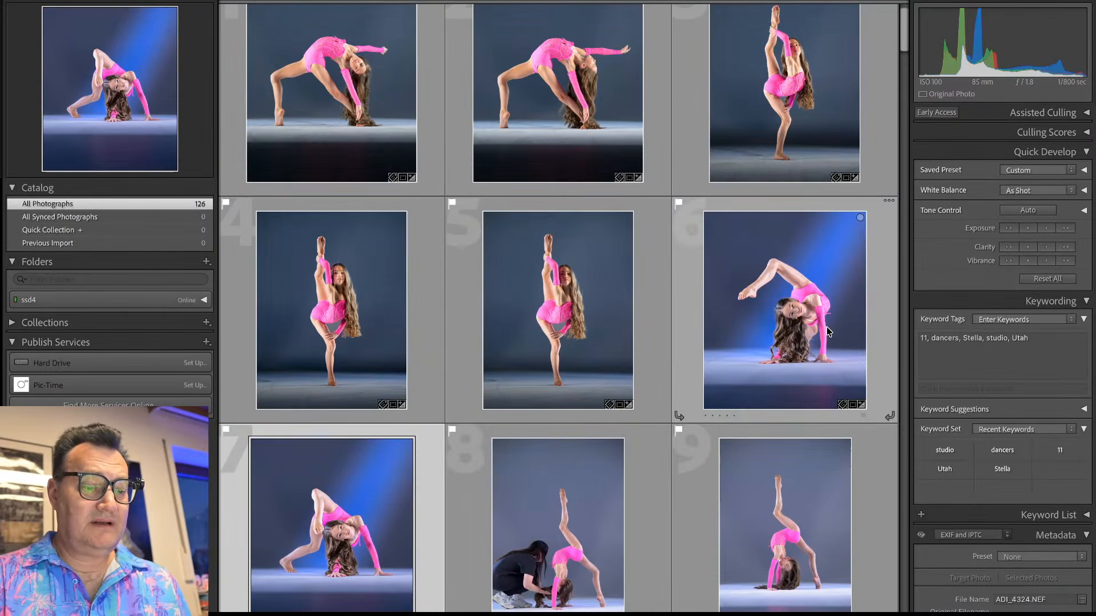
{"action": "key", "text": "e"}
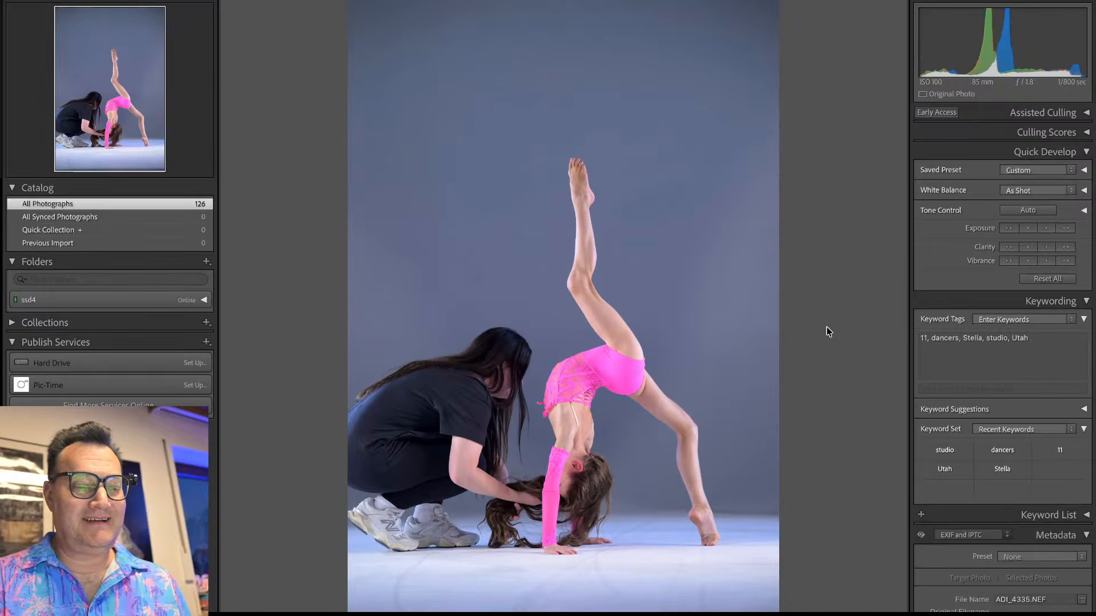
{"action": "key", "text": "r"}
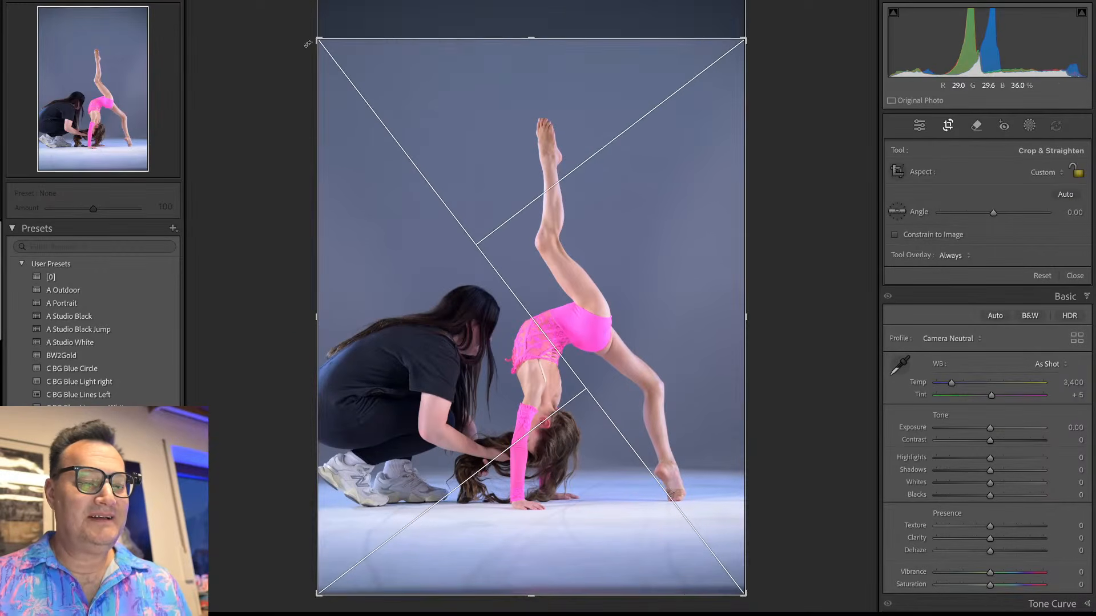
{"action": "left_click_drag", "start_coordinate": [780, 173], "coordinate": [783, 182]}
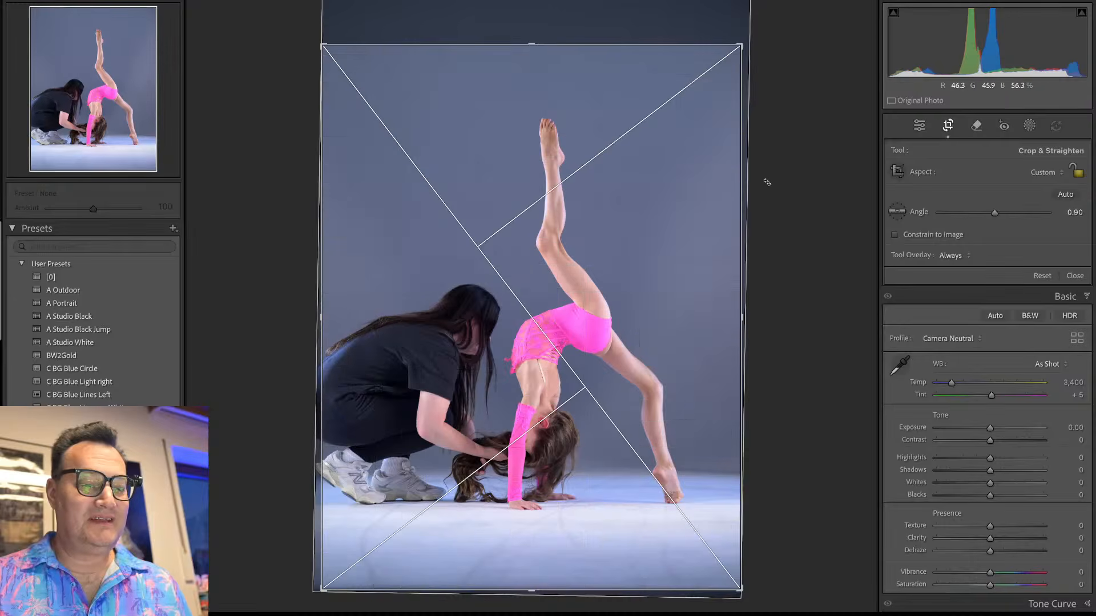
{"action": "key", "text": "Return"}
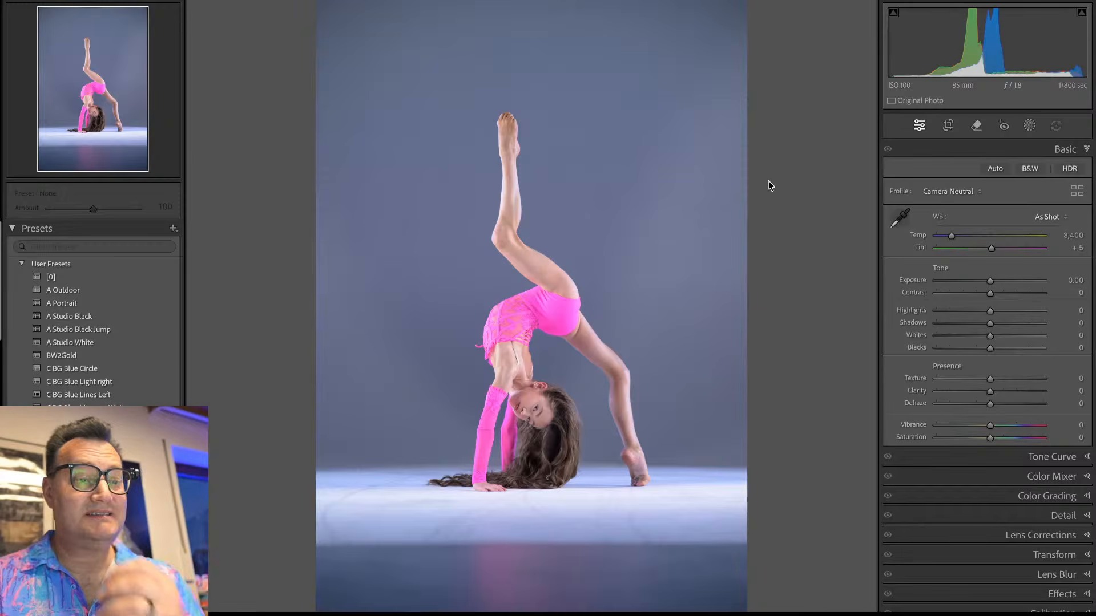
Step: Straighten the ninth photo to 0.73 and crop it tighter at top and bottom, then return to the eighth photo
{"action": "key", "text": "r"}
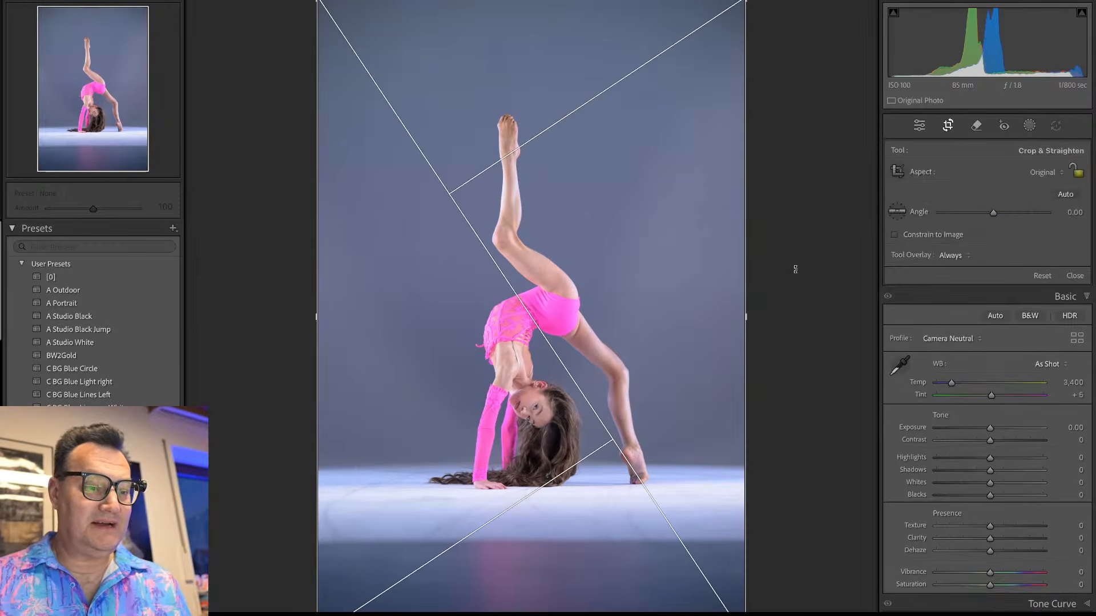
{"action": "left_click_drag", "start_coordinate": [795, 269], "coordinate": [792, 274]}
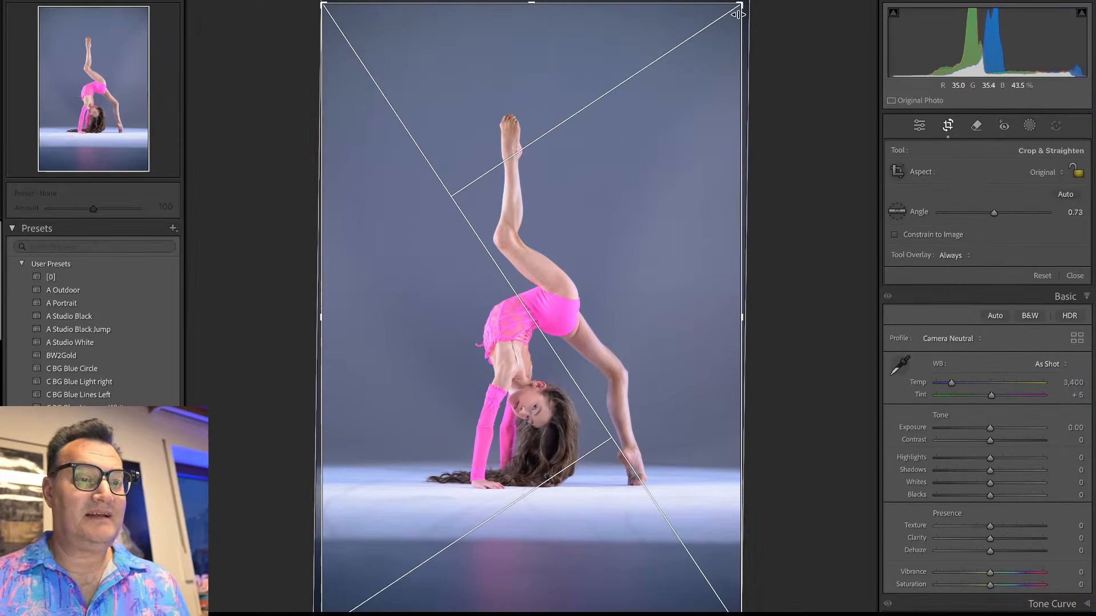
{"action": "left_click_drag", "start_coordinate": [738, 13], "coordinate": [736, 38]}
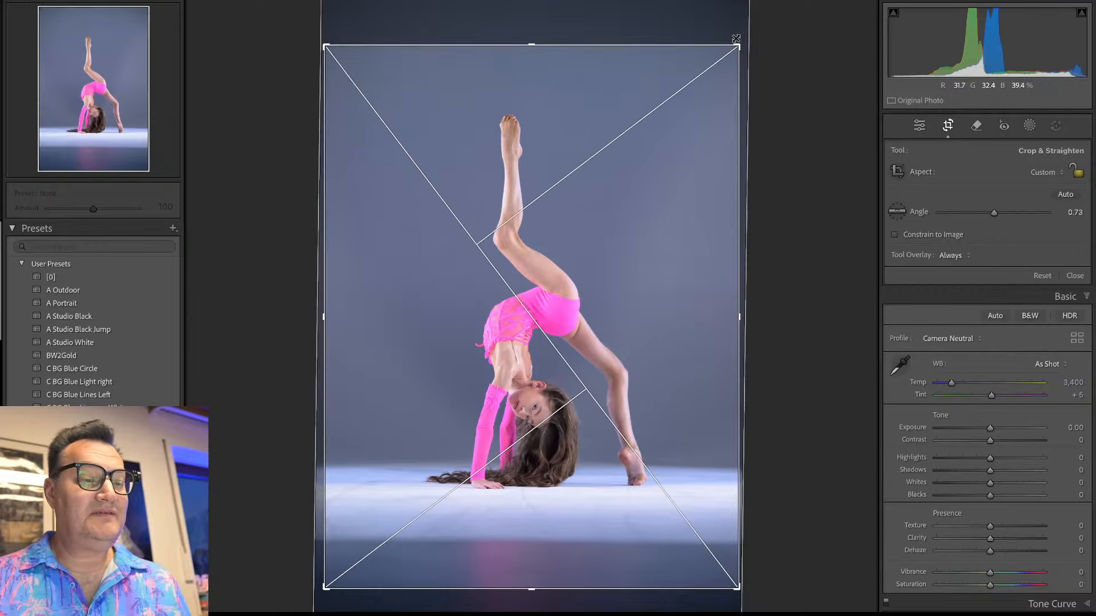
{"action": "key", "text": "Return"}
{"action": "key", "text": "Right"}
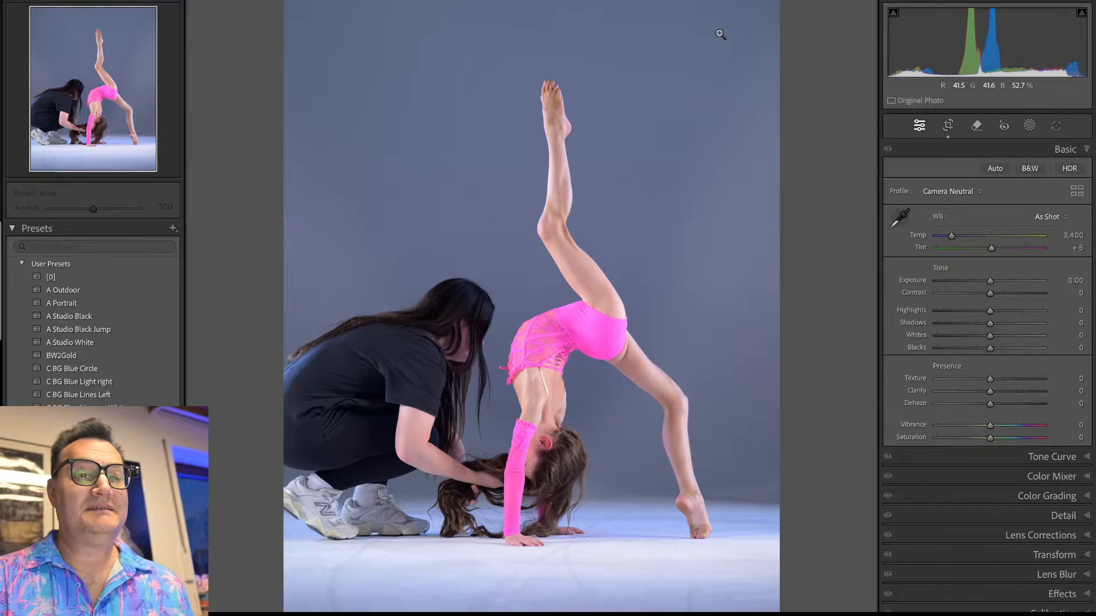
Step: Synchronize the seventh photo's develop settings and masks to the ninth photo, leaving out the crop
{"action": "key", "text": "Right"}
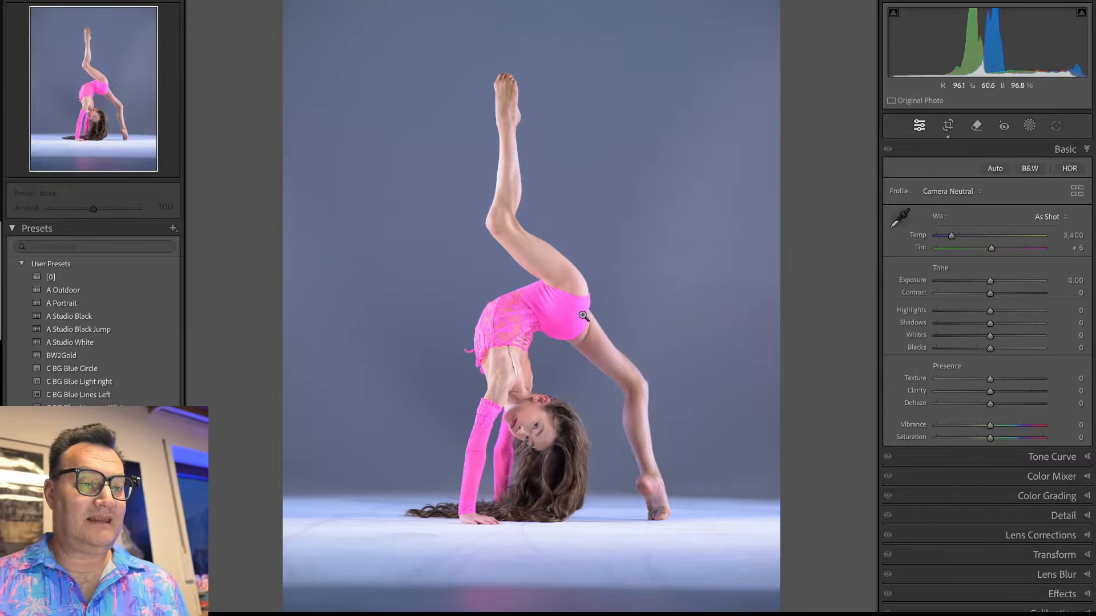
{"action": "key", "text": "g"}
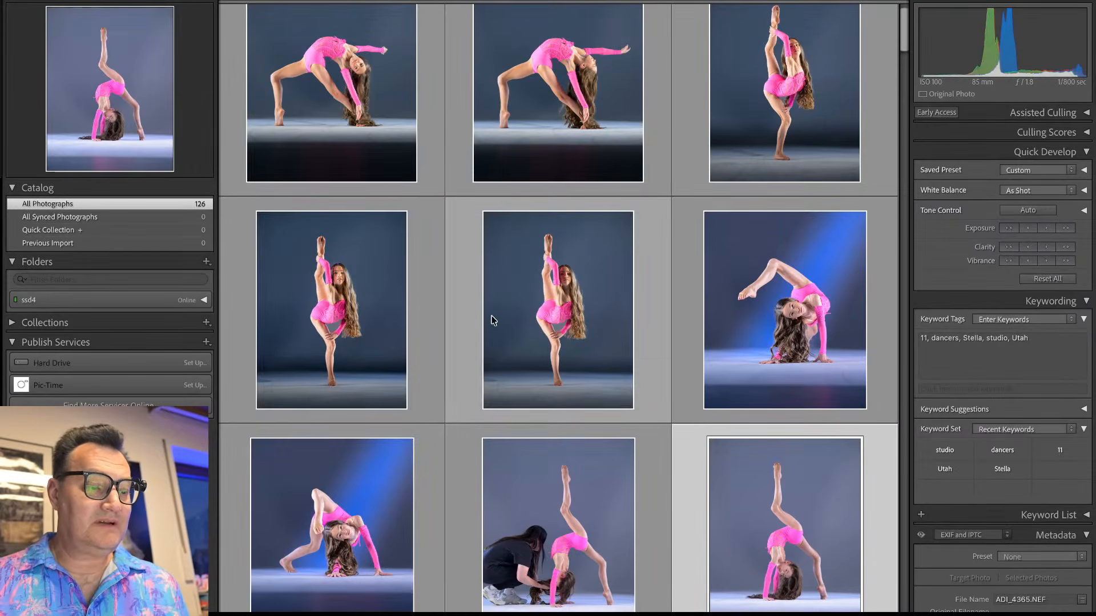
{"action": "left_click", "coordinate": [426, 501]}
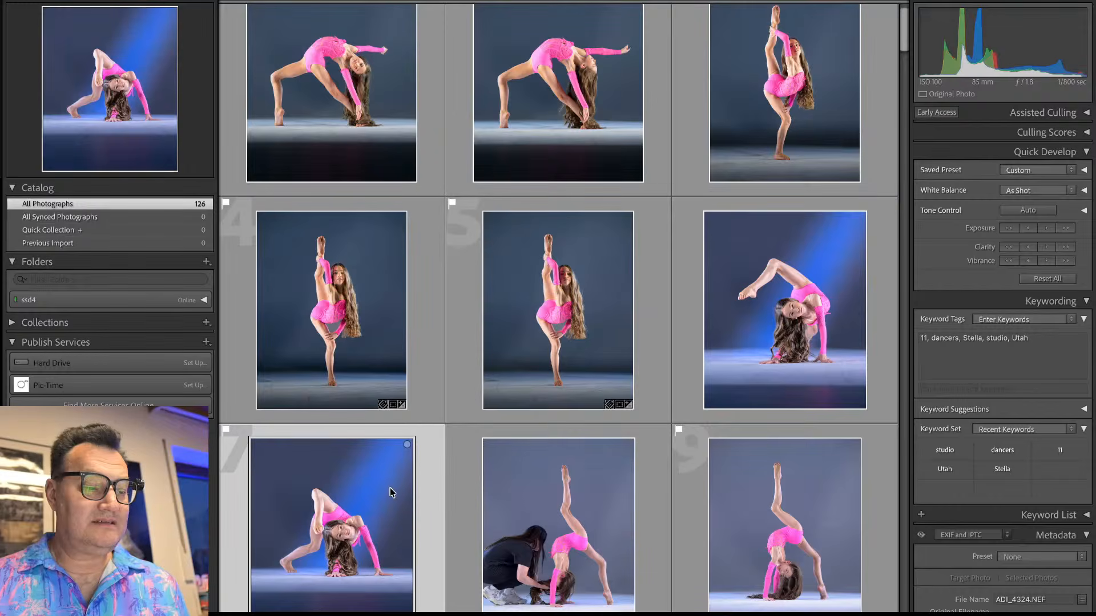
{"action": "left_click", "coordinate": [693, 482], "text": "super"}
{"action": "key", "text": "super+shift+s"}
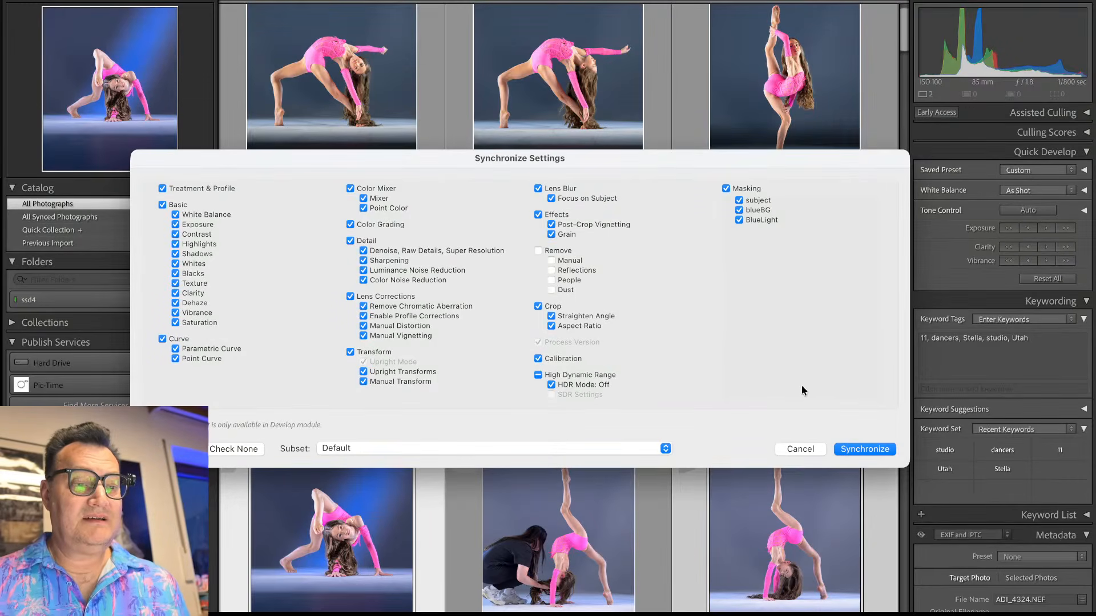
{"action": "left_click", "coordinate": [537, 306]}
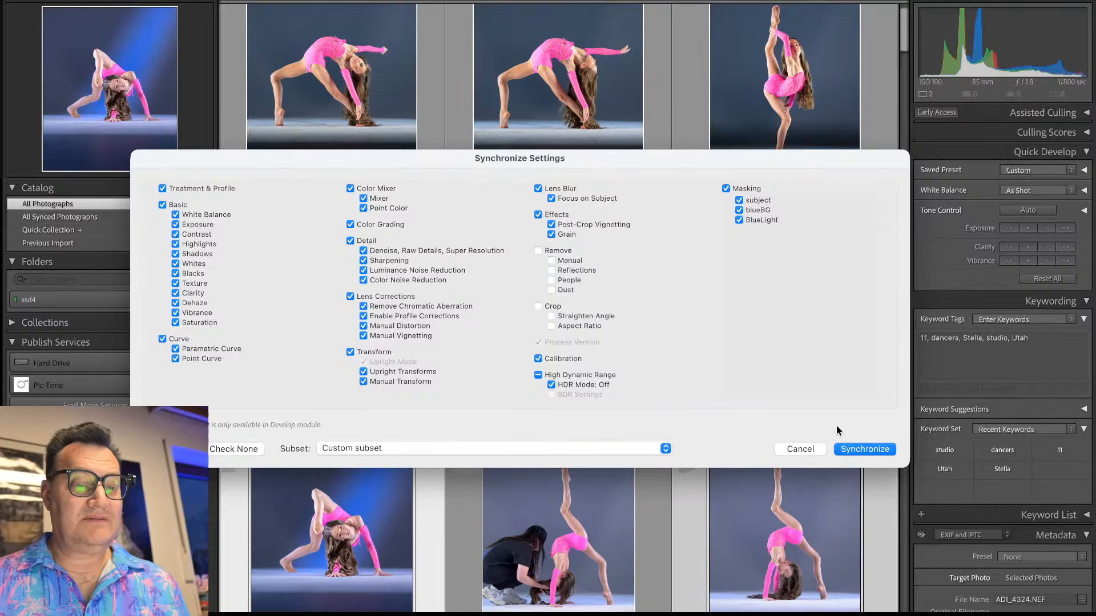
{"action": "left_click", "coordinate": [860, 450]}
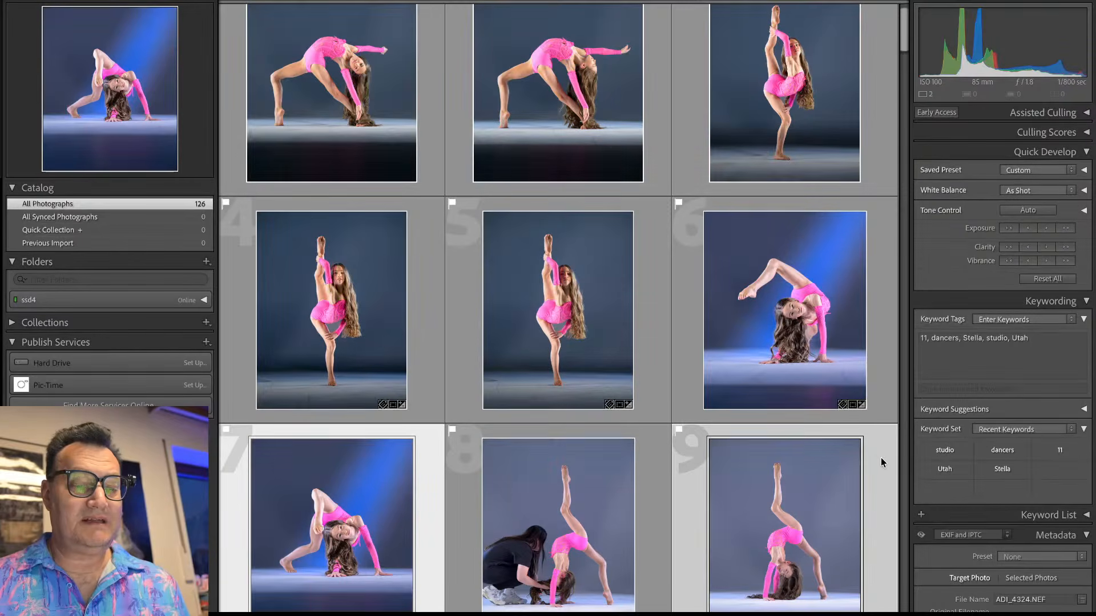
Step: Lower the BlueLight mask's "bottom" gradient to the floor line in the ninth photo and inspect the light around the dancer's hair up close
{"action": "key", "text": "d"}
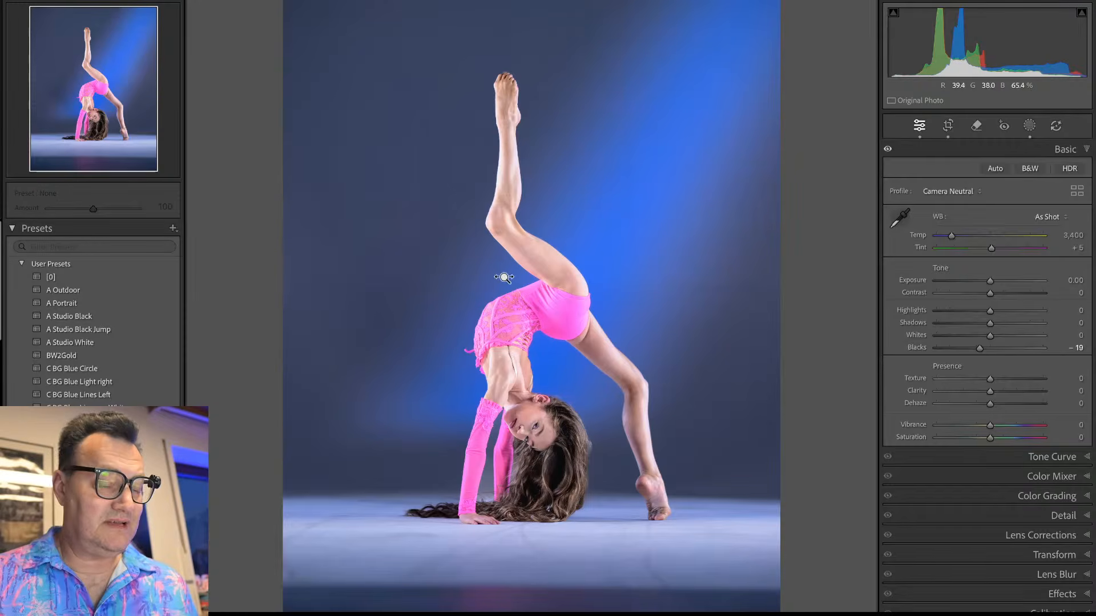
{"action": "key", "text": "shift+w"}
{"action": "left_click", "coordinate": [802, 102]}
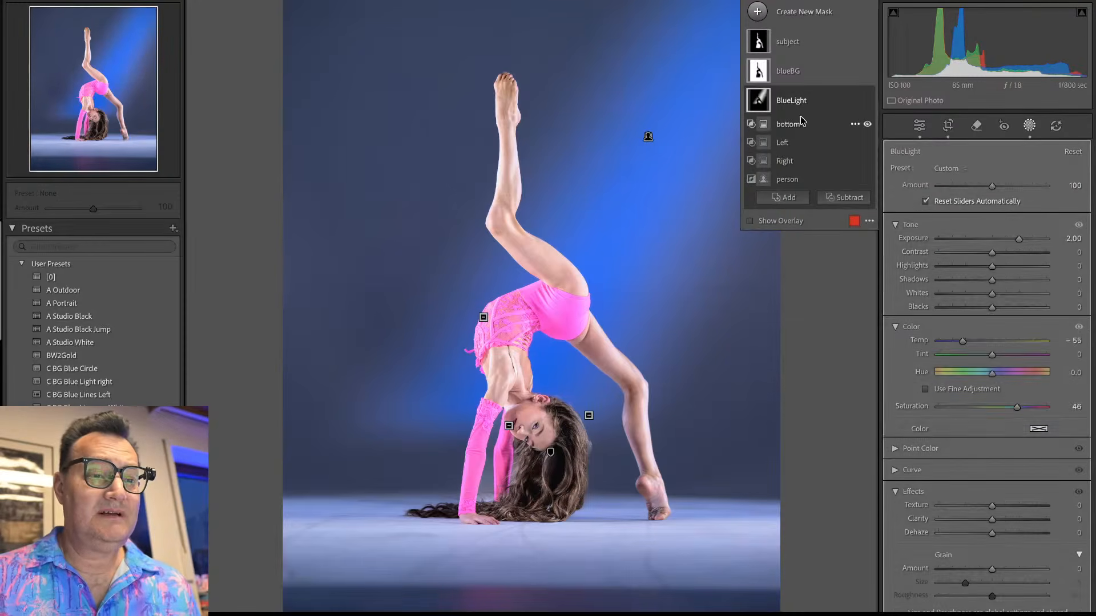
{"action": "left_click", "coordinate": [802, 124]}
{"action": "left_click_drag", "start_coordinate": [511, 436], "coordinate": [478, 531]}
{"action": "left_click_drag", "start_coordinate": [479, 434], "coordinate": [484, 440]}
{"action": "key", "text": "shift+w"}
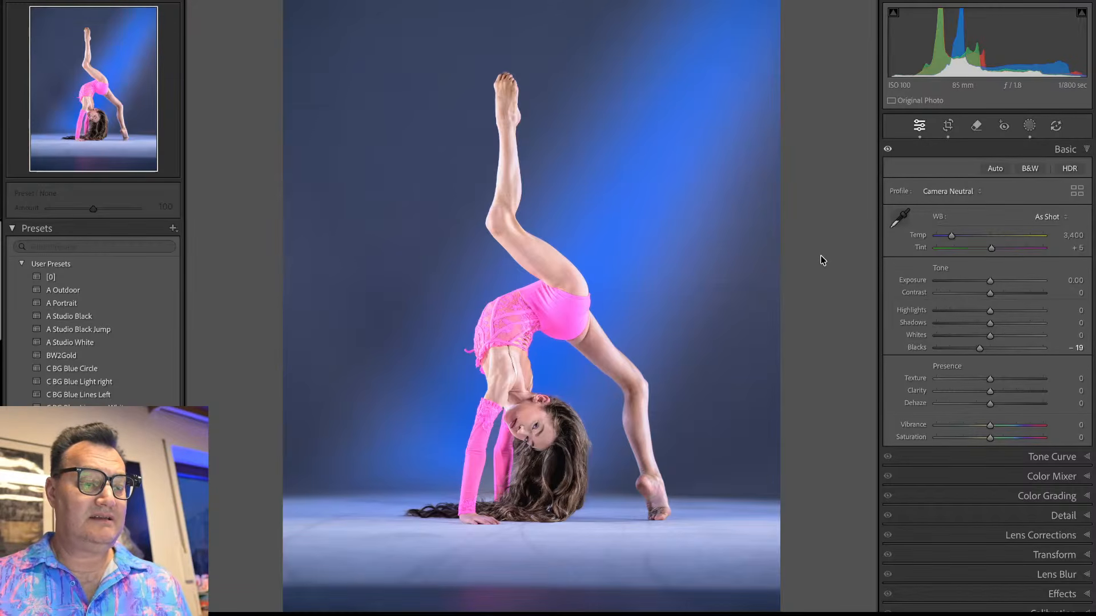
{"action": "left_click", "coordinate": [516, 497]}
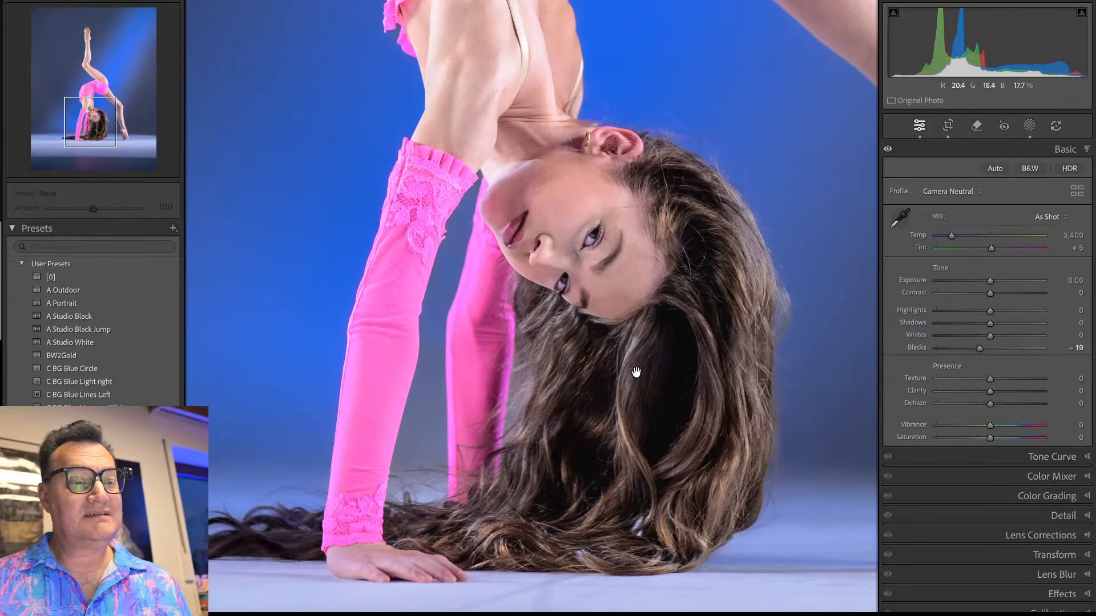
{"action": "left_click", "coordinate": [682, 323]}
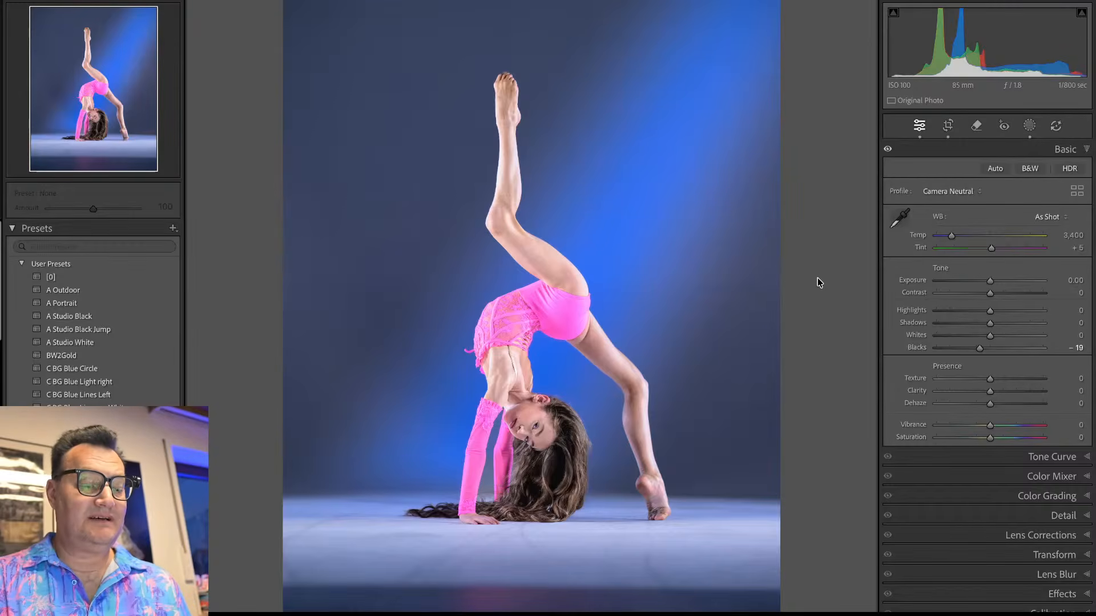
Step: Straighten the tenth photo to -0.96 and crop it tighter, cutting off the dark floor below the lit area
{"action": "key", "text": "g"}
{"action": "key", "text": "Right"}
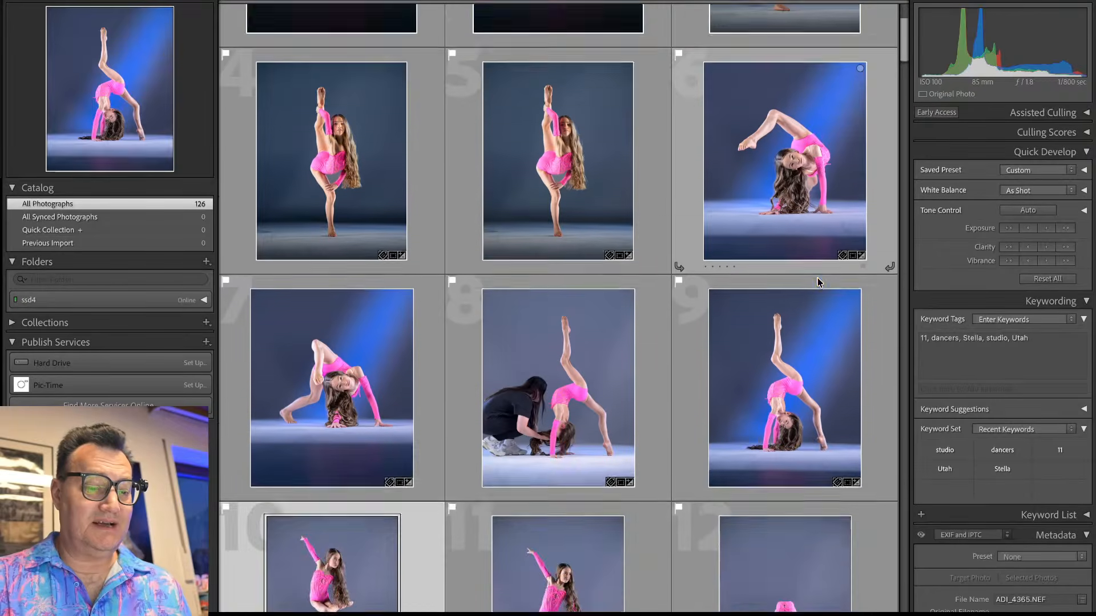
{"action": "key", "text": "e"}
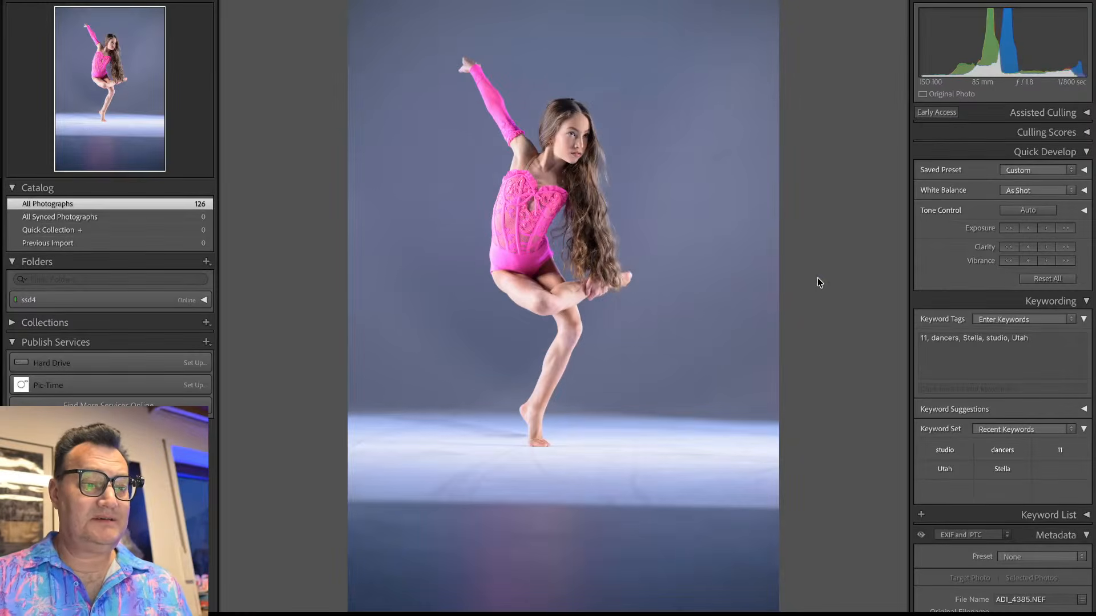
{"action": "key", "text": "r"}
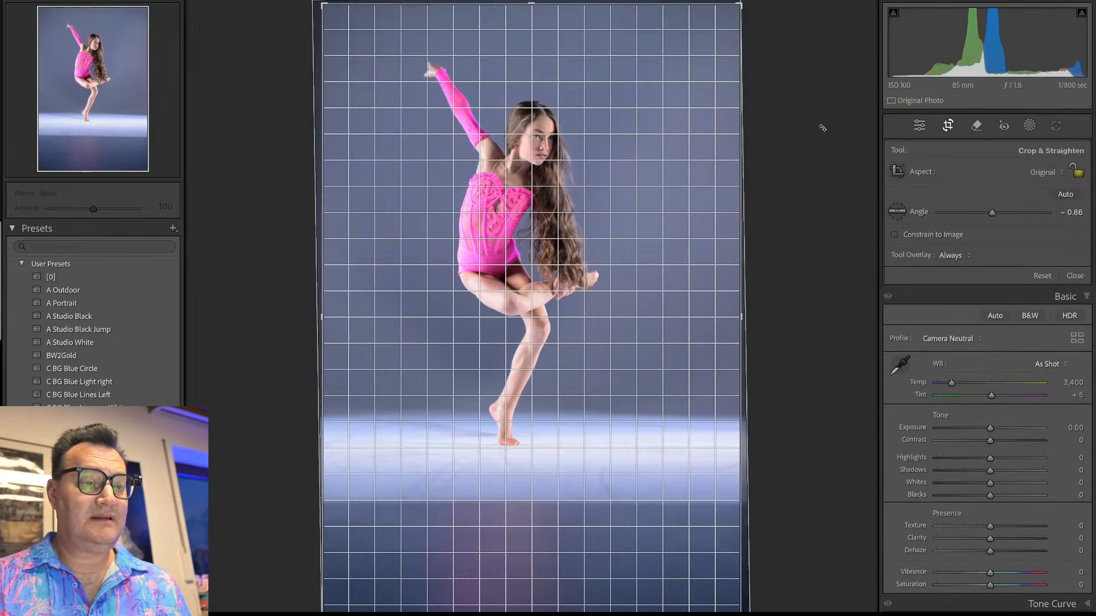
{"action": "left_click_drag", "start_coordinate": [823, 128], "coordinate": [822, 127]}
{"action": "left_click_drag", "start_coordinate": [609, 269], "coordinate": [699, 574]}
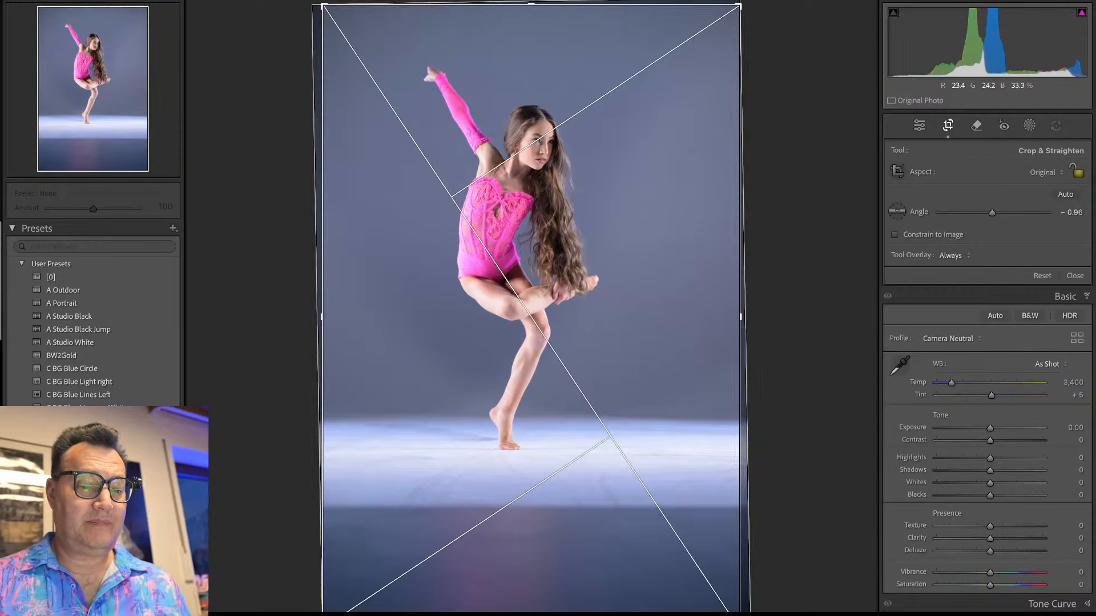
{"action": "left_click_drag", "start_coordinate": [740, 611], "coordinate": [716, 562]}
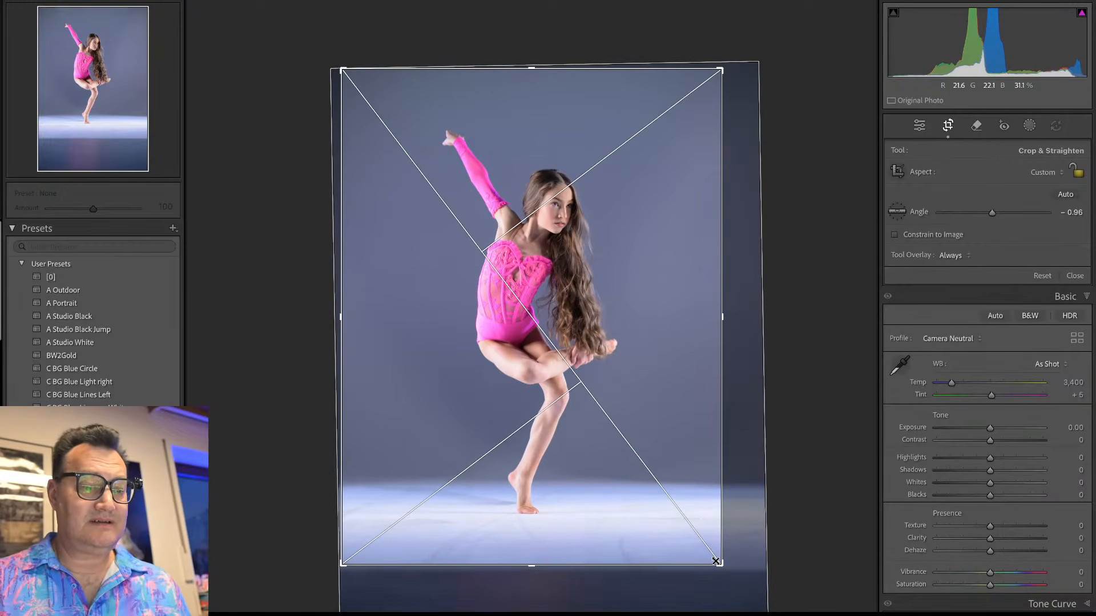
{"action": "key", "text": "Return"}
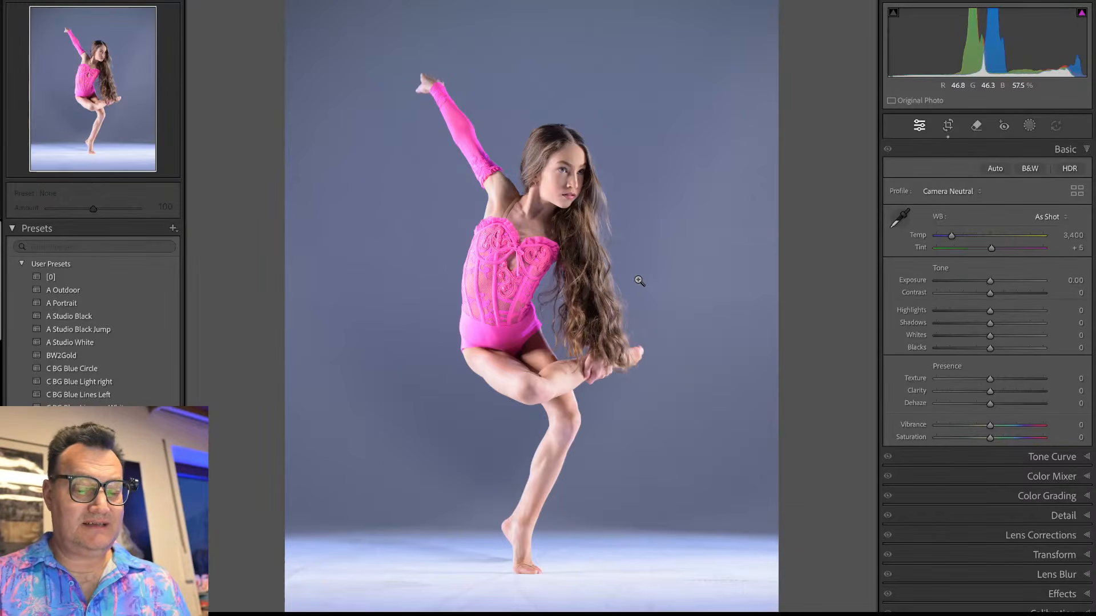
Step: Examine the seventh photo's finished blue background light in an enlarged view, and return to the thumbnail overview
{"action": "key", "text": "g"}
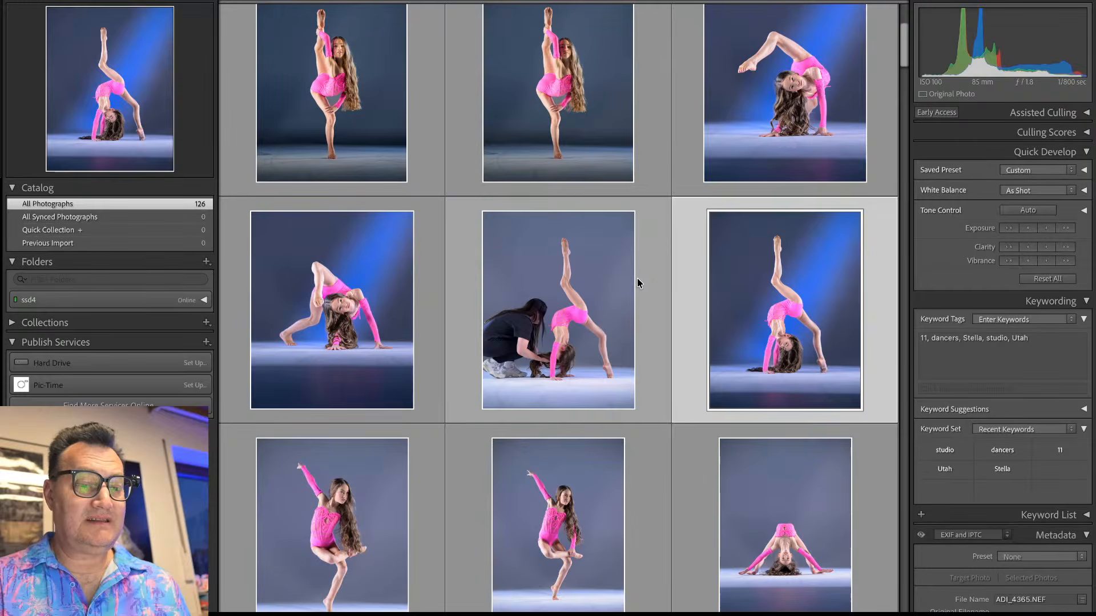
{"action": "key", "text": "Left"}
{"action": "key", "text": "e"}
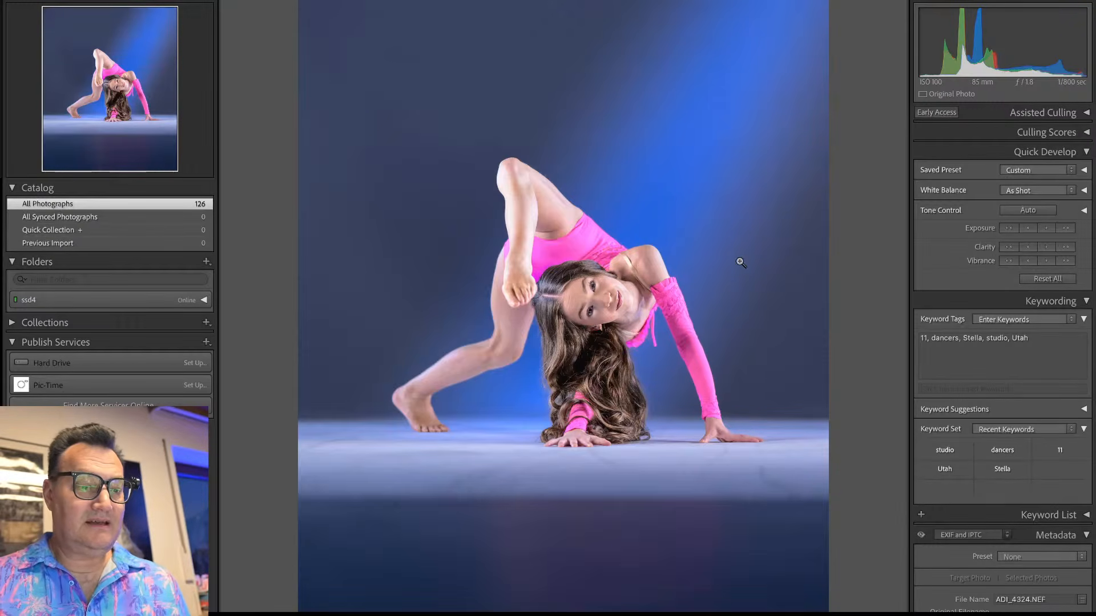
{"action": "key", "text": "g"}
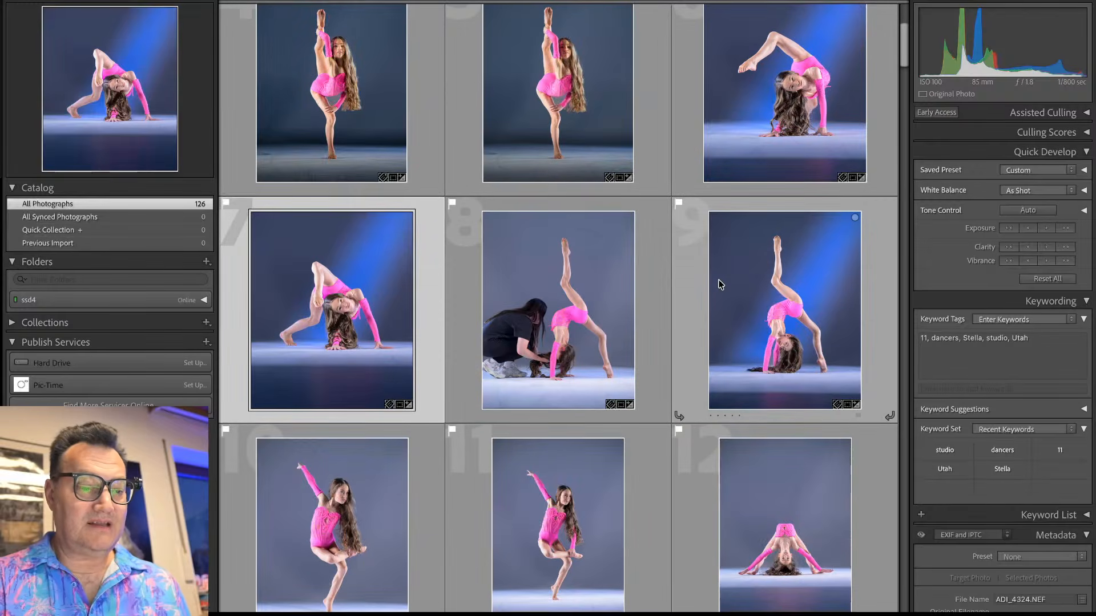
Step: Open the cropped tenth photo for developing and apply the A Studio White preset
{"action": "key", "text": "Right"}
{"action": "key", "text": "Right"}
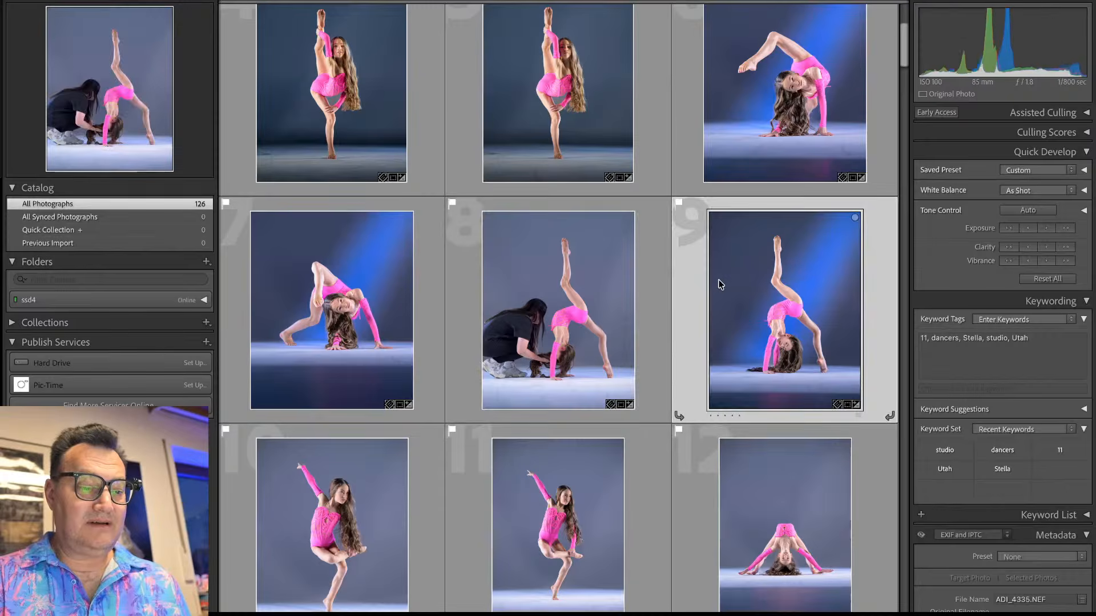
{"action": "key", "text": "e"}
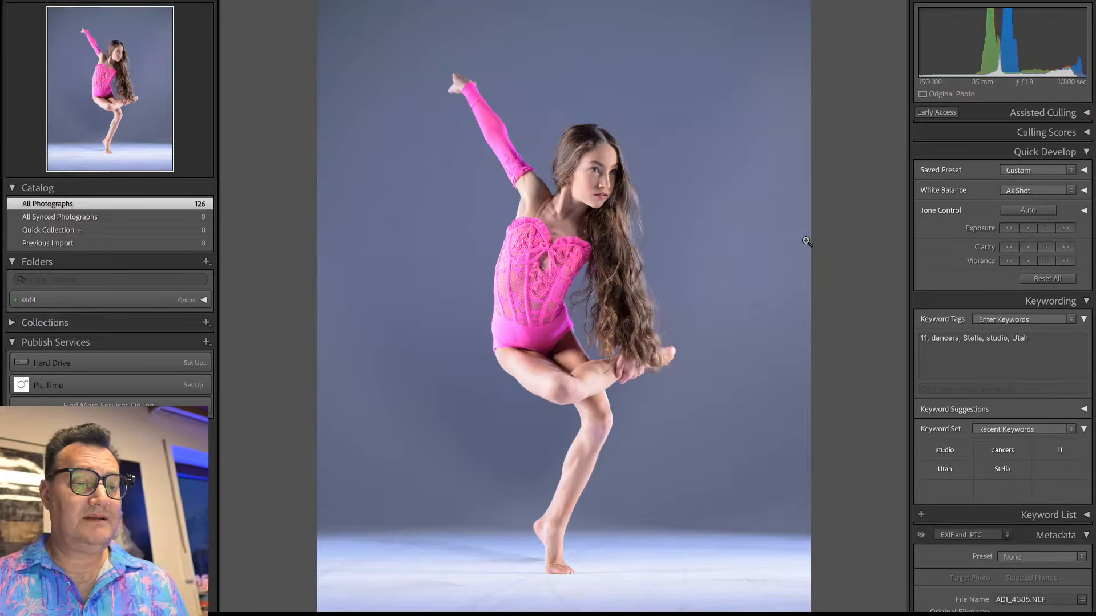
{"action": "key", "text": "d"}
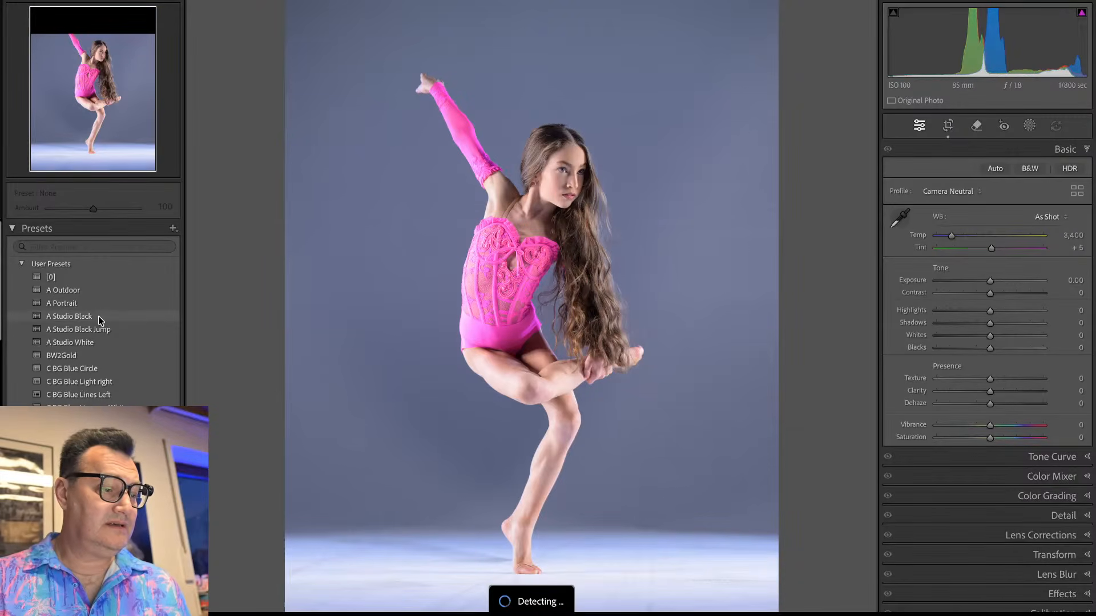
{"action": "left_click", "coordinate": [98, 341]}
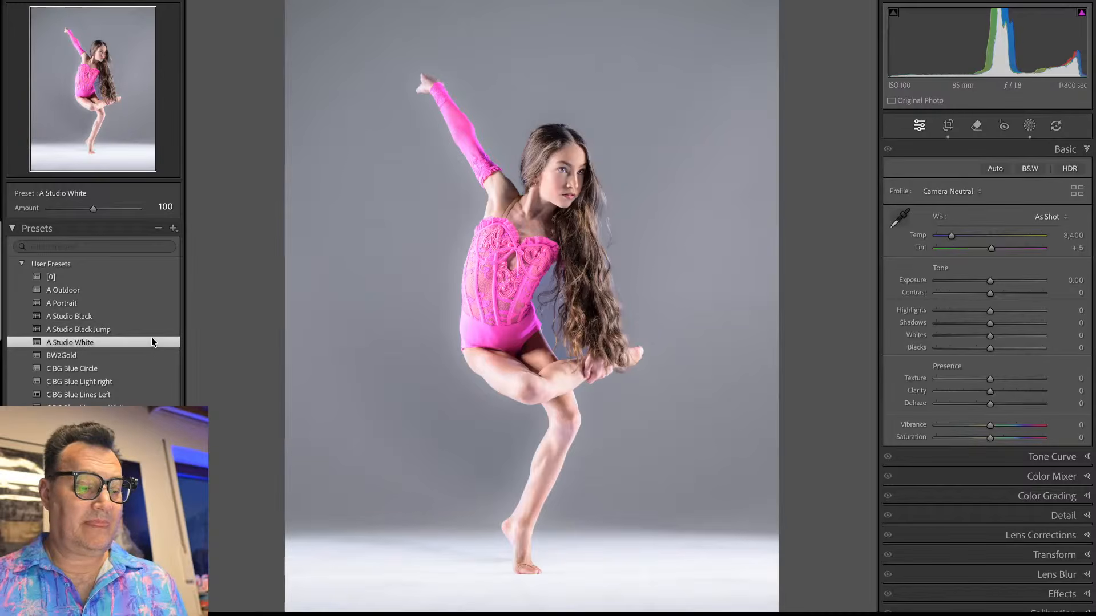
Step: Examine the masks from the A Studio White preset, including the adjustments of the WhiteBG background mask
{"action": "key", "text": "shift+w"}
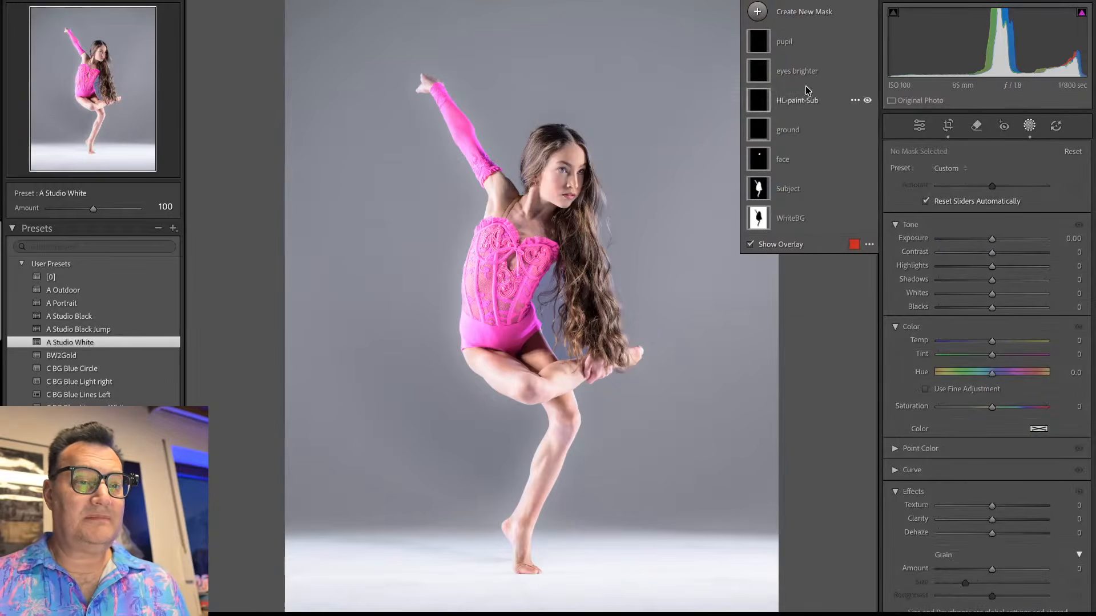
{"action": "key", "text": "shift+w"}
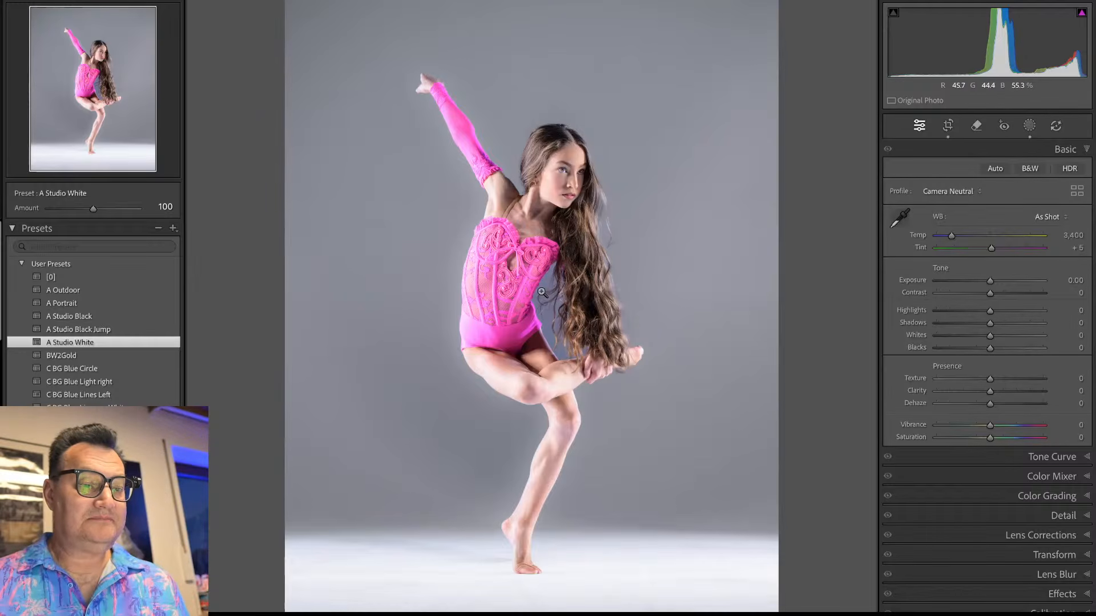
{"action": "key", "text": "shift+w"}
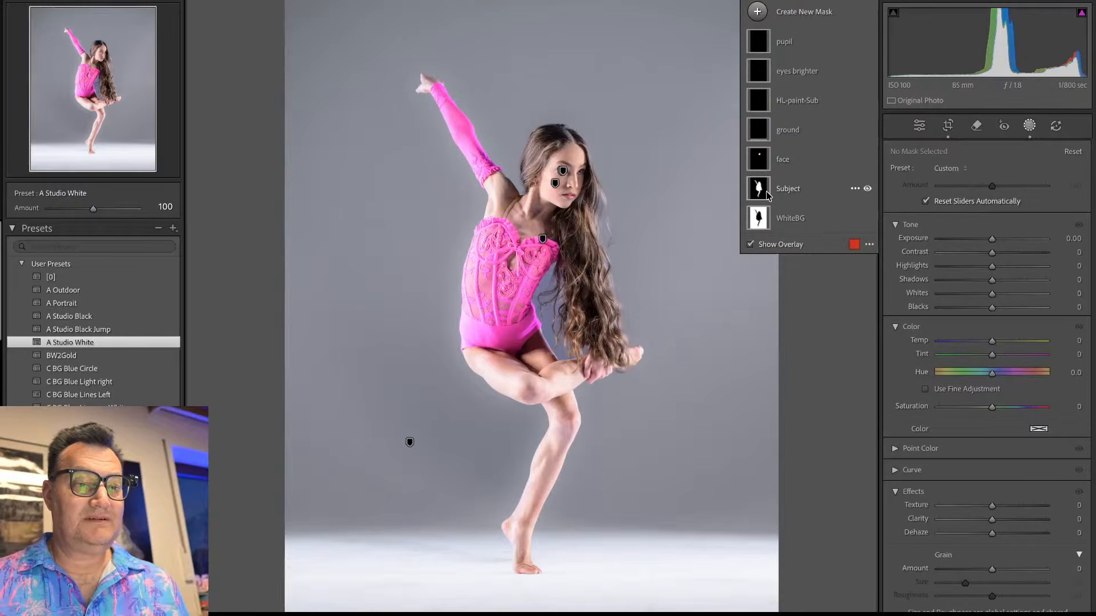
{"action": "mouse_move", "coordinate": [764, 193]}
{"action": "mouse_move", "coordinate": [760, 222]}
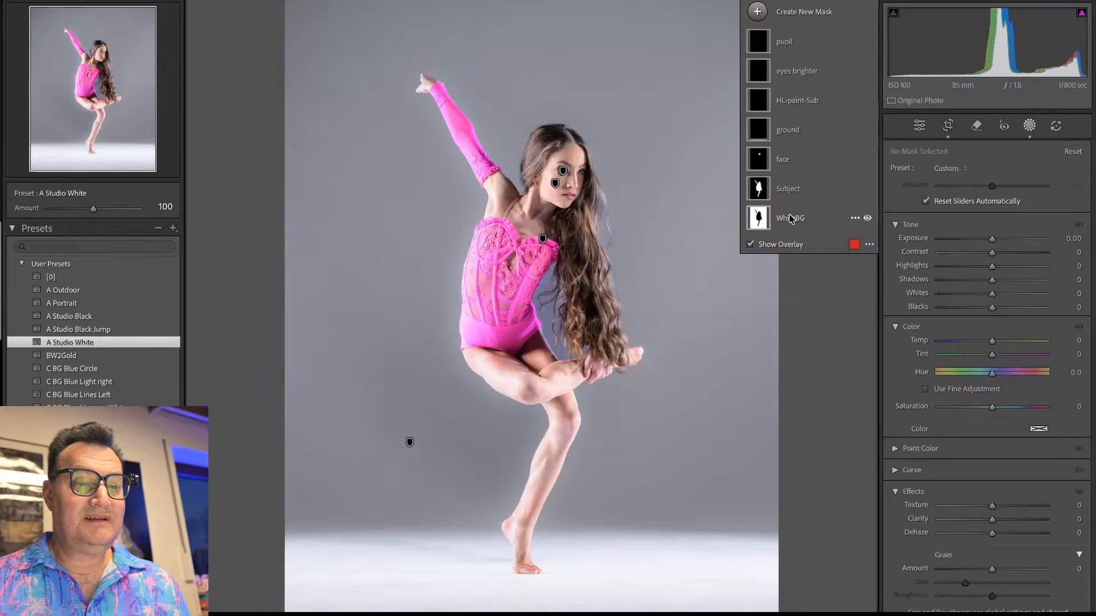
{"action": "left_click", "coordinate": [791, 218]}
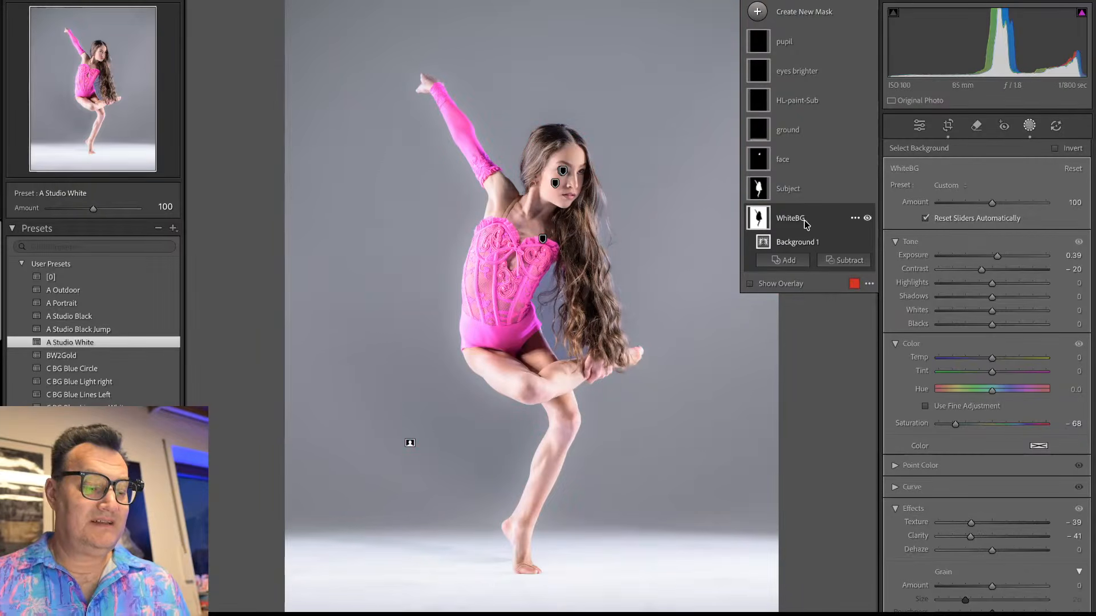
{"action": "key", "text": "shift+w"}
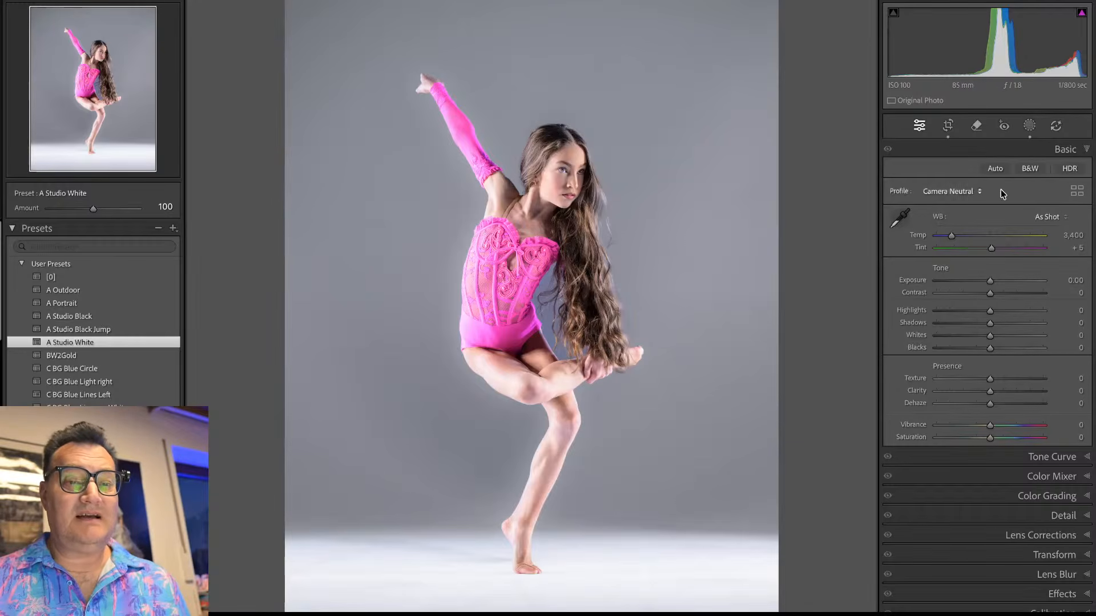
Step: Convert the tenth photo to black and white and enable its lens profile corrections
{"action": "left_click", "coordinate": [1030, 169]}
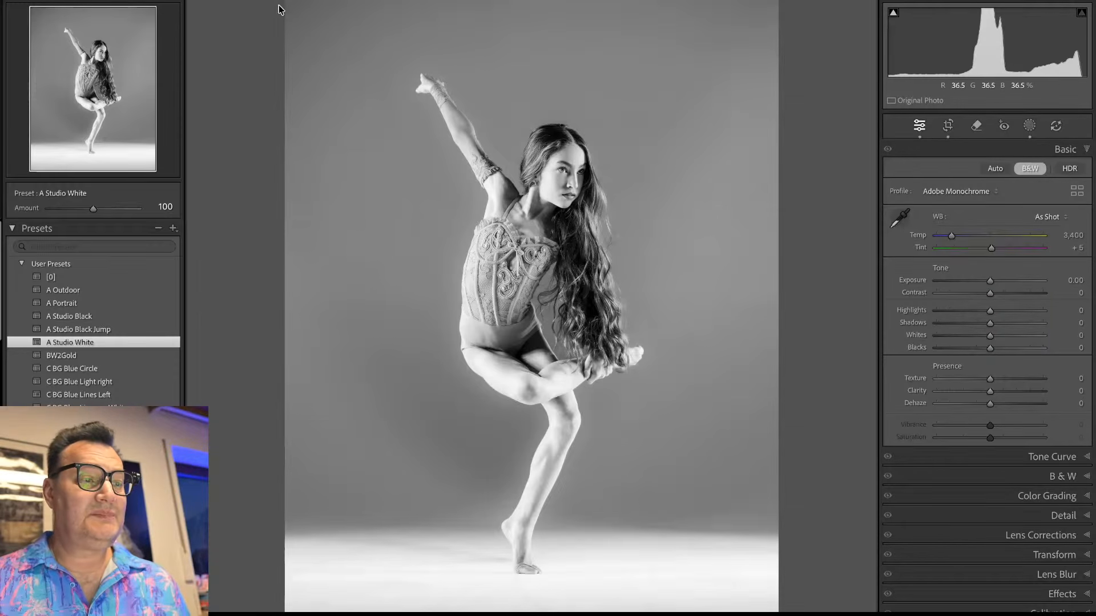
{"action": "scroll", "coordinate": [957, 287], "scroll_direction": "down", "scroll_amount": 1}
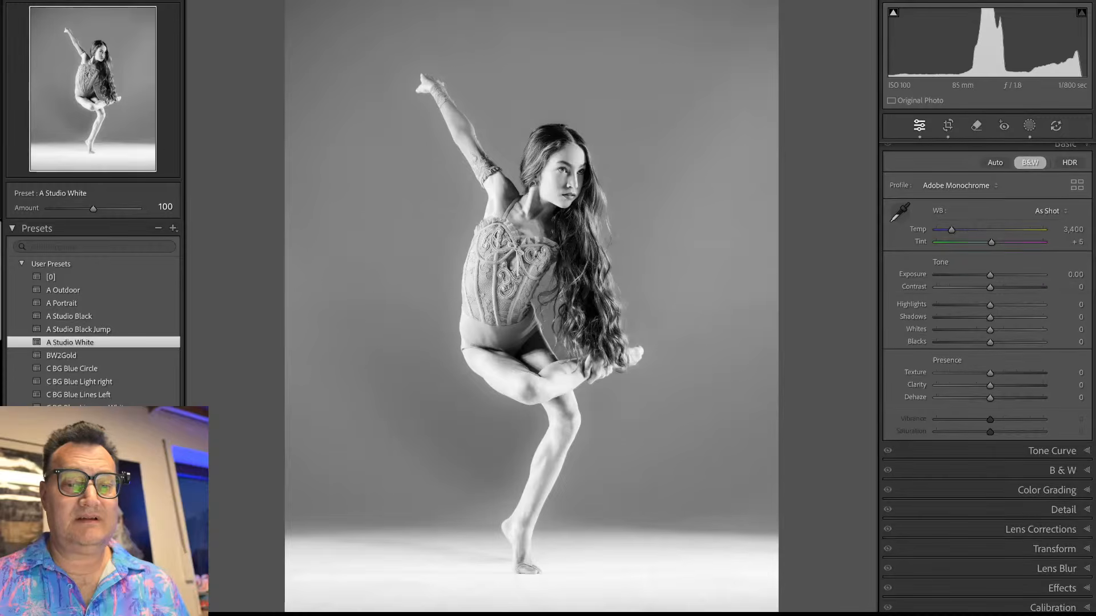
{"action": "left_click", "coordinate": [1054, 550]}
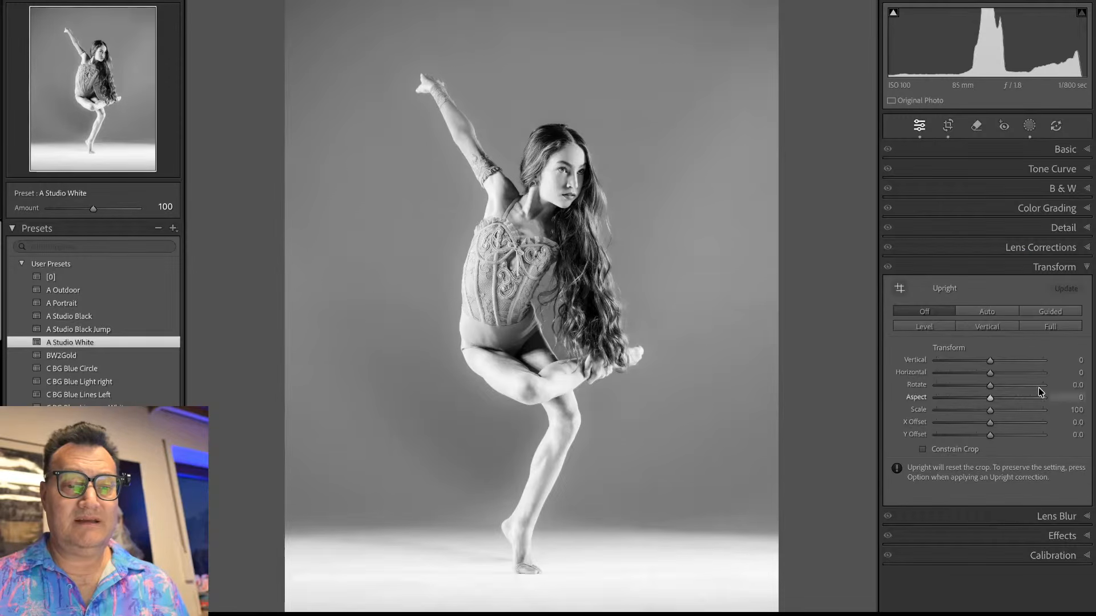
{"action": "left_click", "coordinate": [1050, 248]}
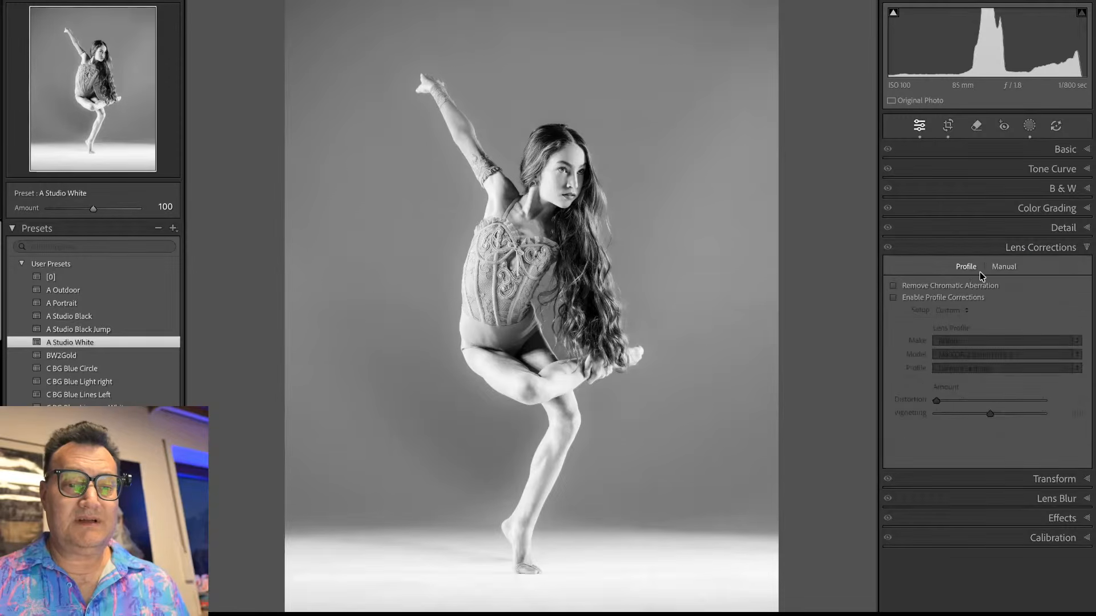
{"action": "left_click", "coordinate": [894, 297]}
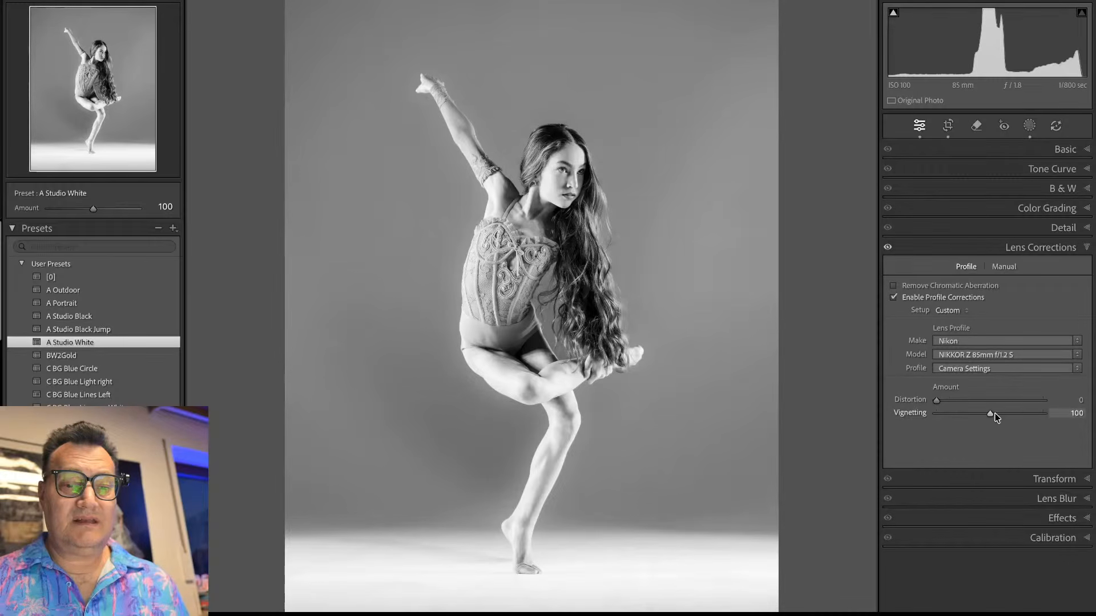
Step: Set the lens profile's vignetting amount to 200, and compare the tenth photo in colour and in black and white
{"action": "left_click_drag", "start_coordinate": [990, 413], "coordinate": [1045, 413]}
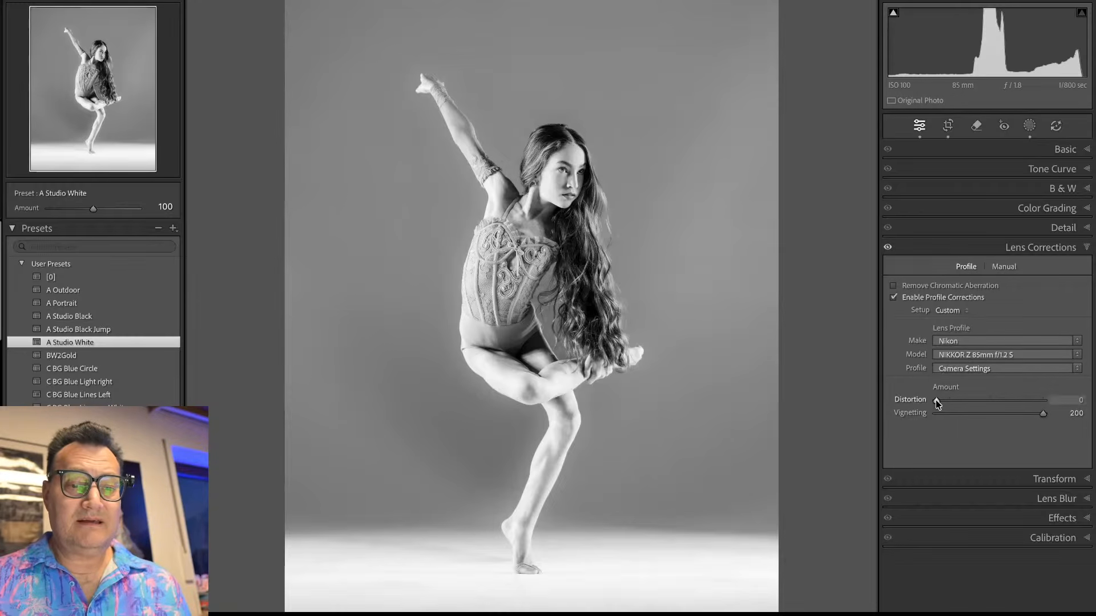
{"action": "left_click", "coordinate": [1062, 151]}
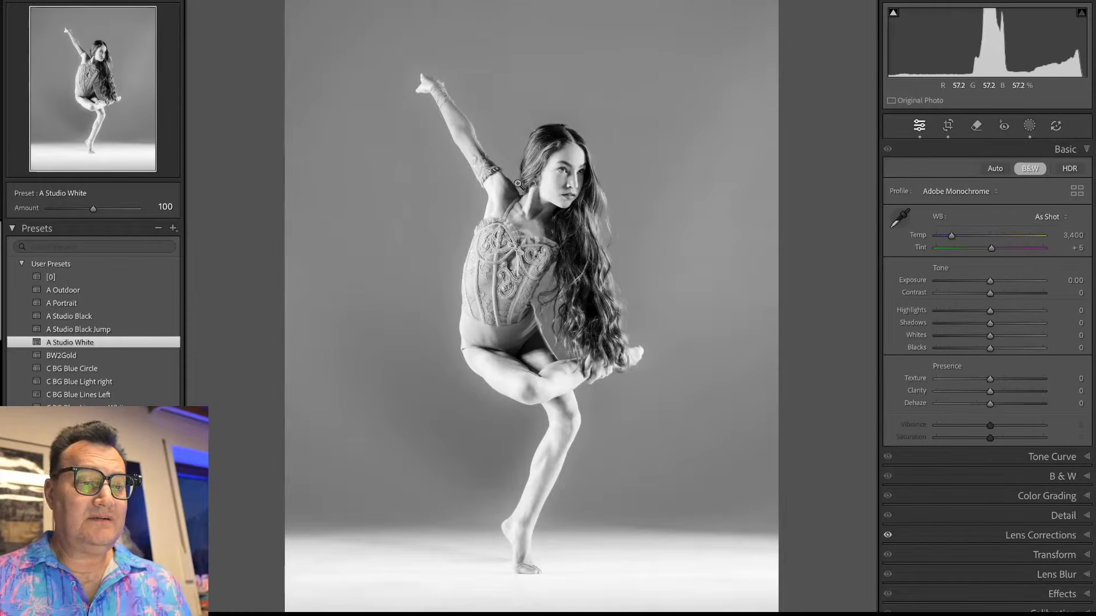
{"action": "left_click", "coordinate": [1030, 168]}
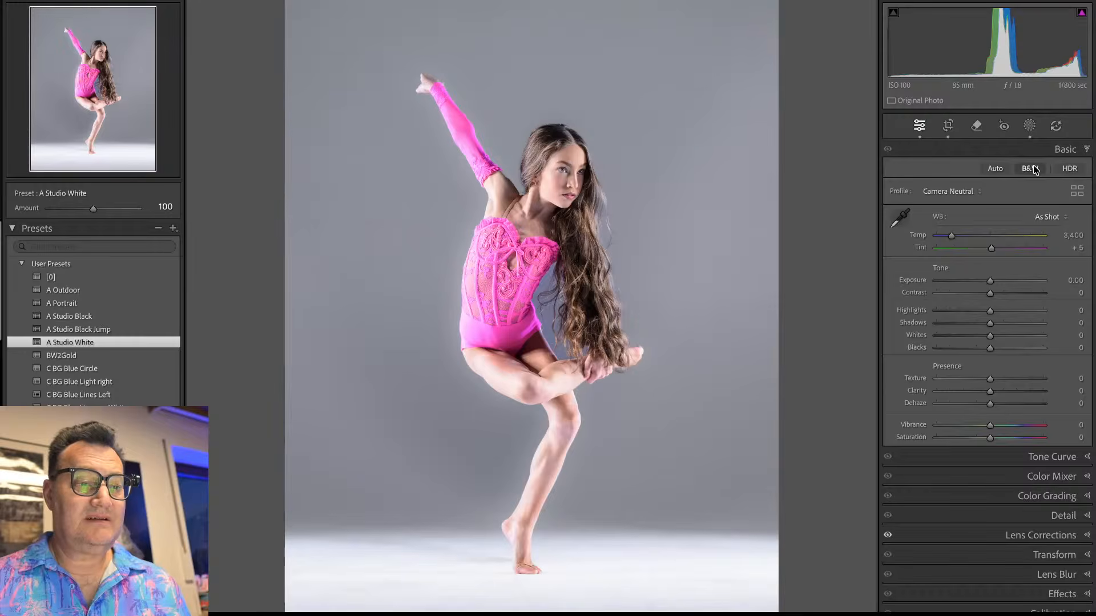
{"action": "left_click", "coordinate": [1031, 169]}
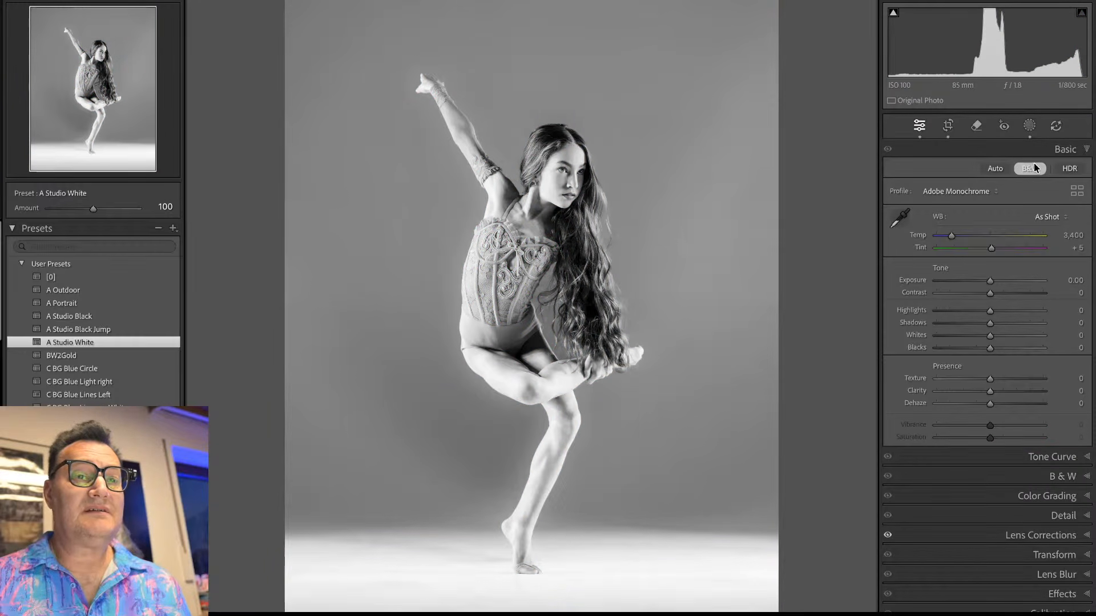
{"action": "left_click", "coordinate": [1033, 166]}
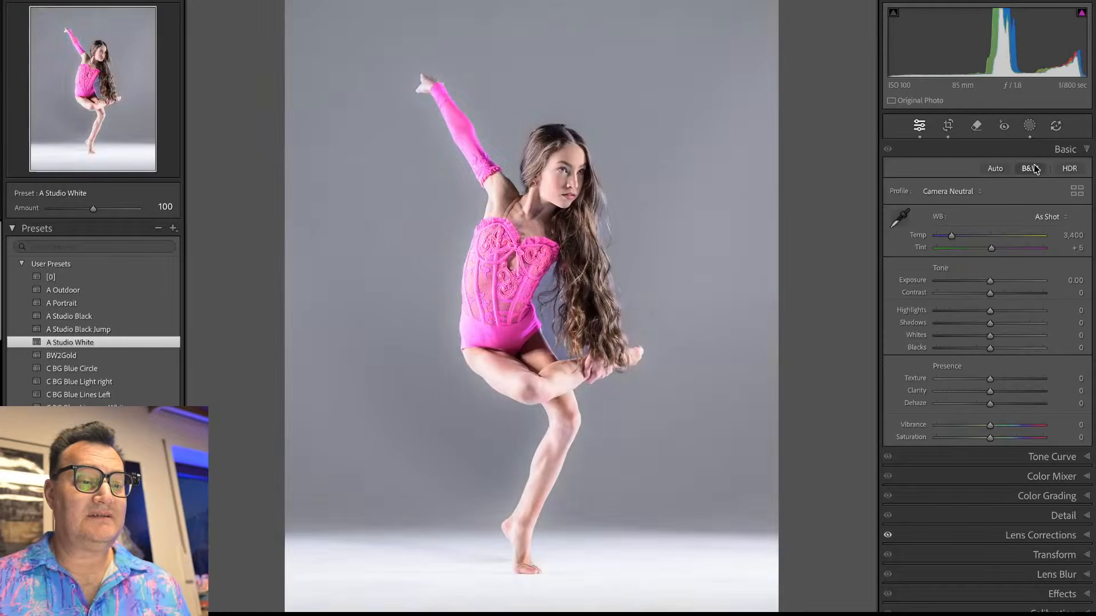
{"action": "left_click", "coordinate": [1033, 169]}
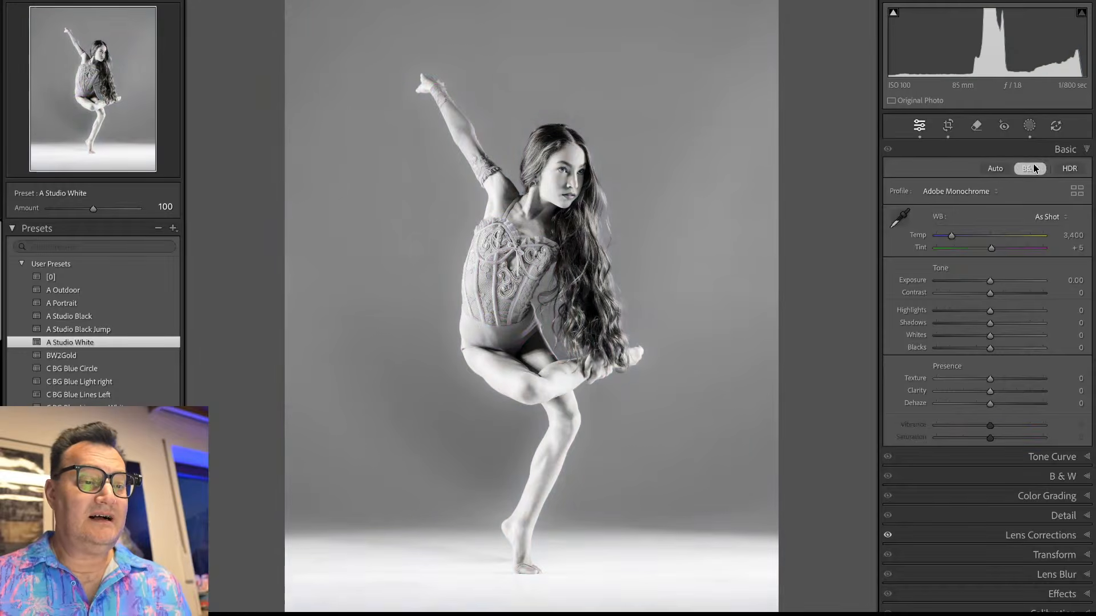
Step: Enlarge the dancer's face and upper body and compare the colour and black-and-white treatments there
{"action": "left_click", "coordinate": [562, 133]}
{"action": "left_click_drag", "start_coordinate": [621, 180], "coordinate": [601, 159]}
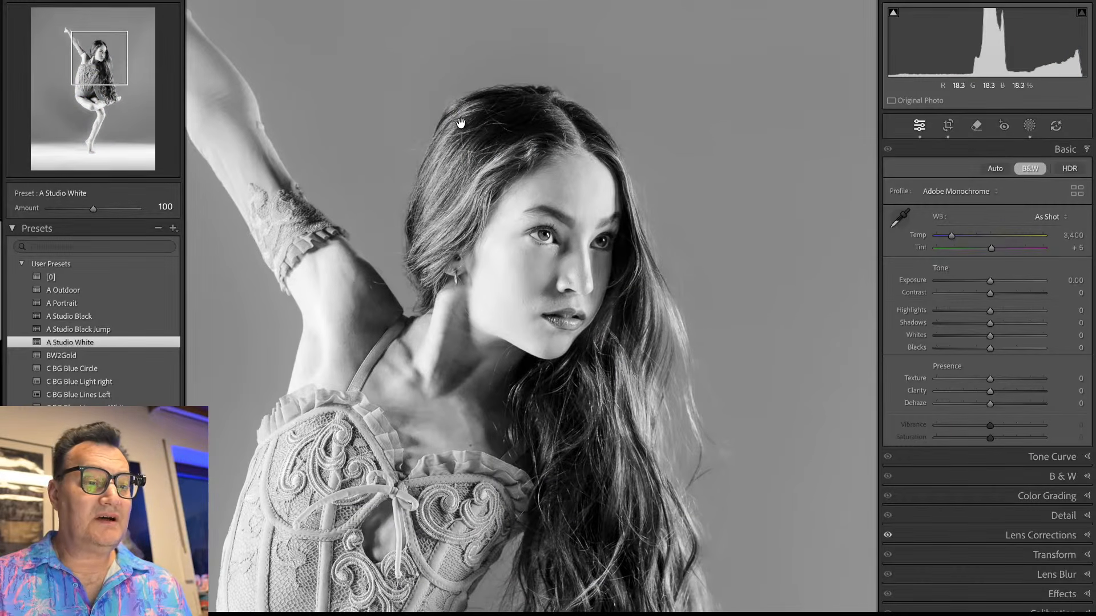
{"action": "left_click", "coordinate": [1030, 169]}
{"action": "left_click", "coordinate": [1031, 169]}
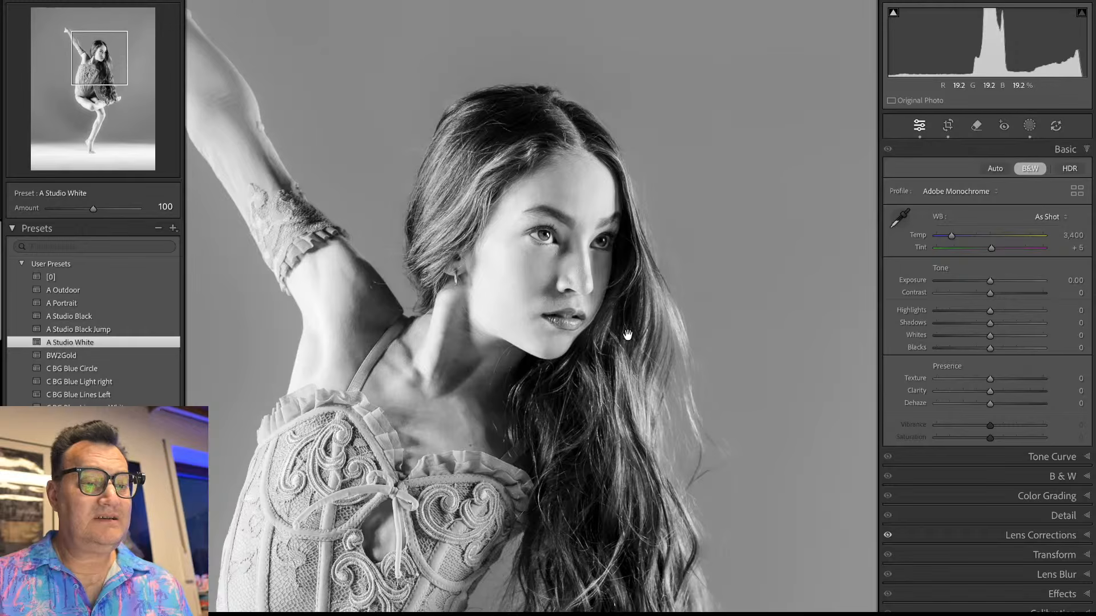
Step: Raise the tenth photo's Shadows to +25 while checking the dancer's hair and face up close
{"action": "scroll", "coordinate": [630, 383], "scroll_direction": "down", "scroll_amount": 2}
{"action": "scroll", "coordinate": [631, 385], "scroll_direction": "down", "scroll_amount": 5}
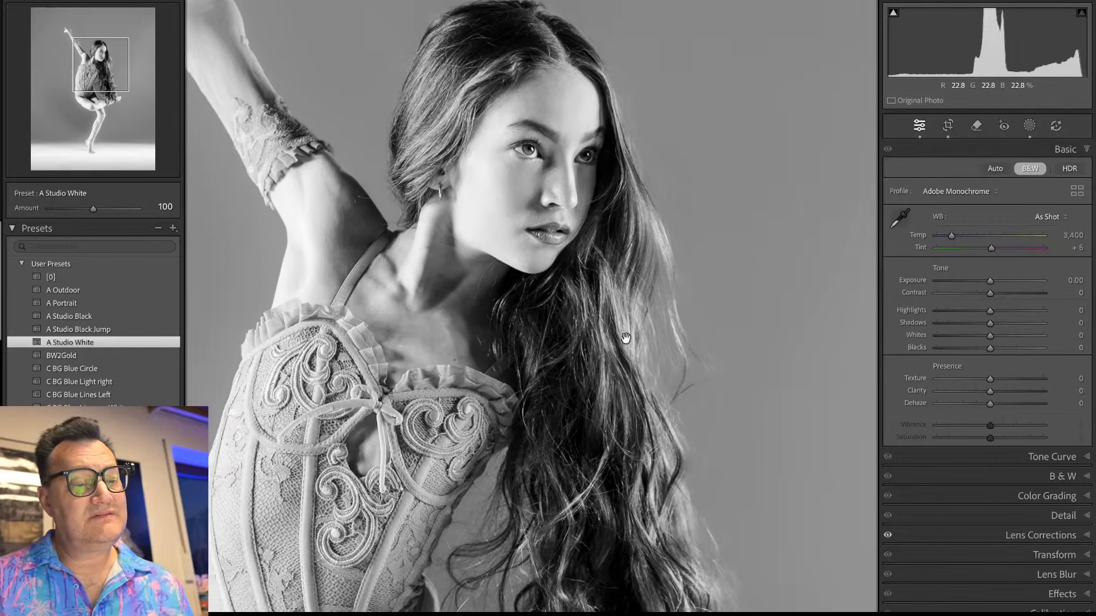
{"action": "left_click_drag", "start_coordinate": [618, 283], "coordinate": [643, 379]}
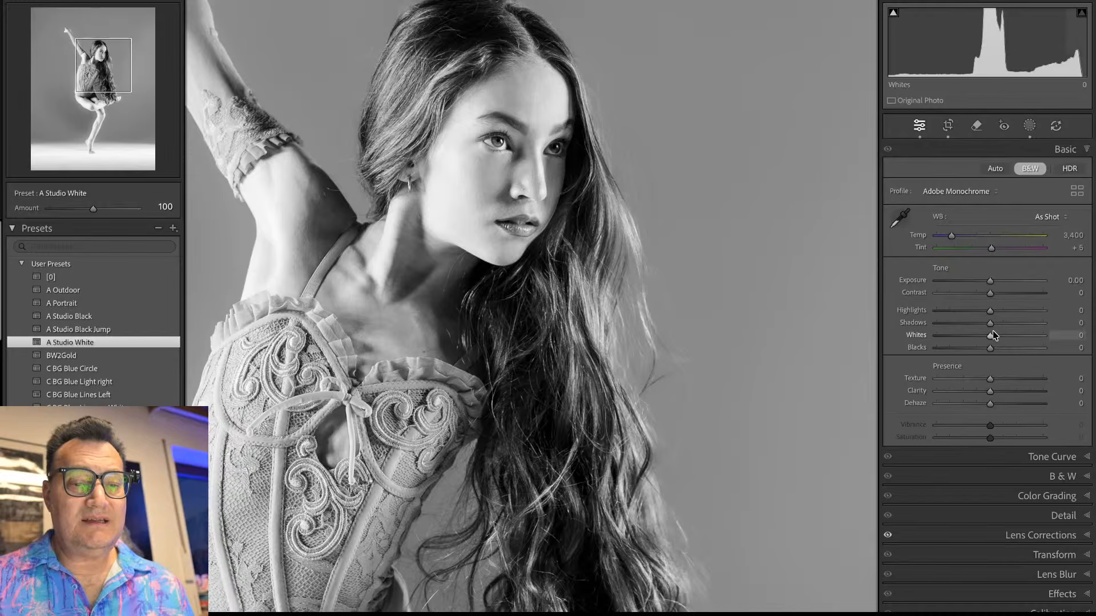
{"action": "left_click_drag", "start_coordinate": [992, 324], "coordinate": [1003, 323]}
{"action": "left_click_drag", "start_coordinate": [593, 207], "coordinate": [691, 318]}
{"action": "left_click", "coordinate": [699, 317]}
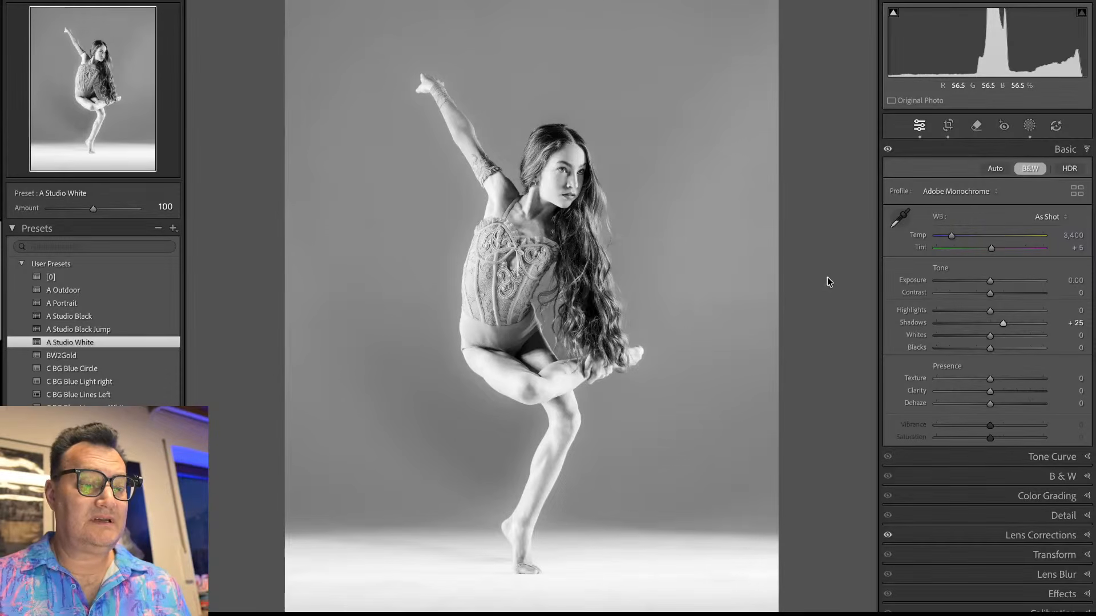
Step: Set the WhiteBG background mask's Clarity to -1 and Texture to -21
{"action": "key", "text": "shift+w"}
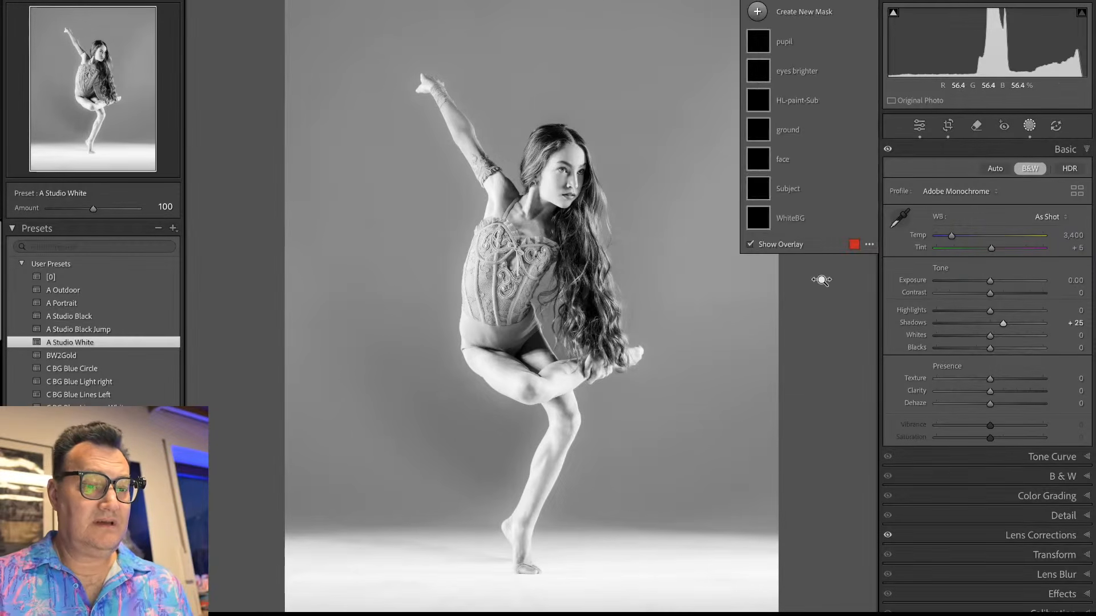
{"action": "left_click", "coordinate": [820, 215]}
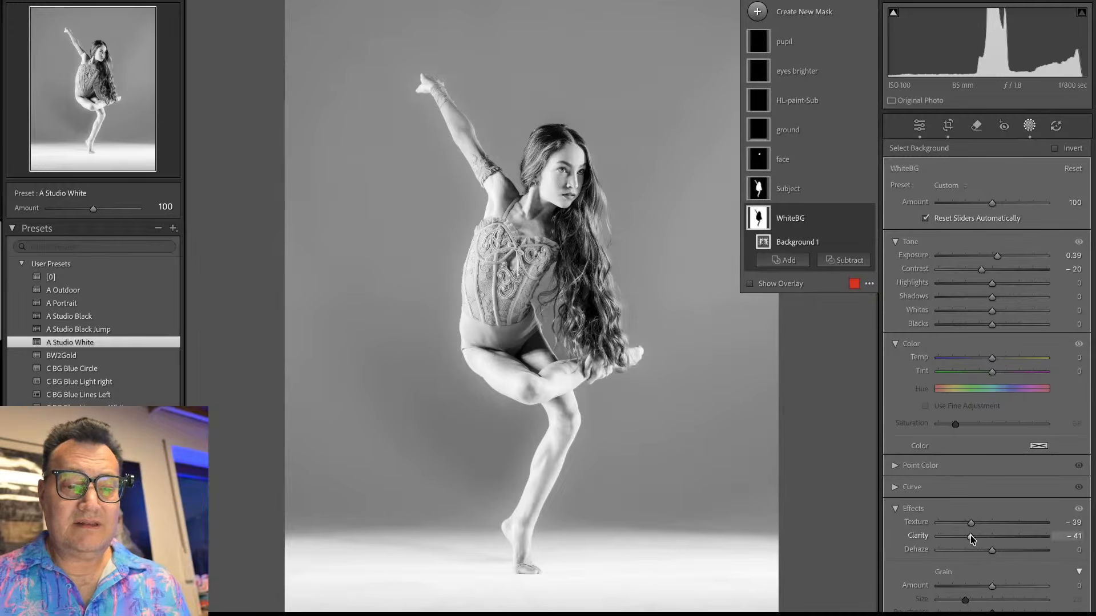
{"action": "left_click", "coordinate": [993, 539]}
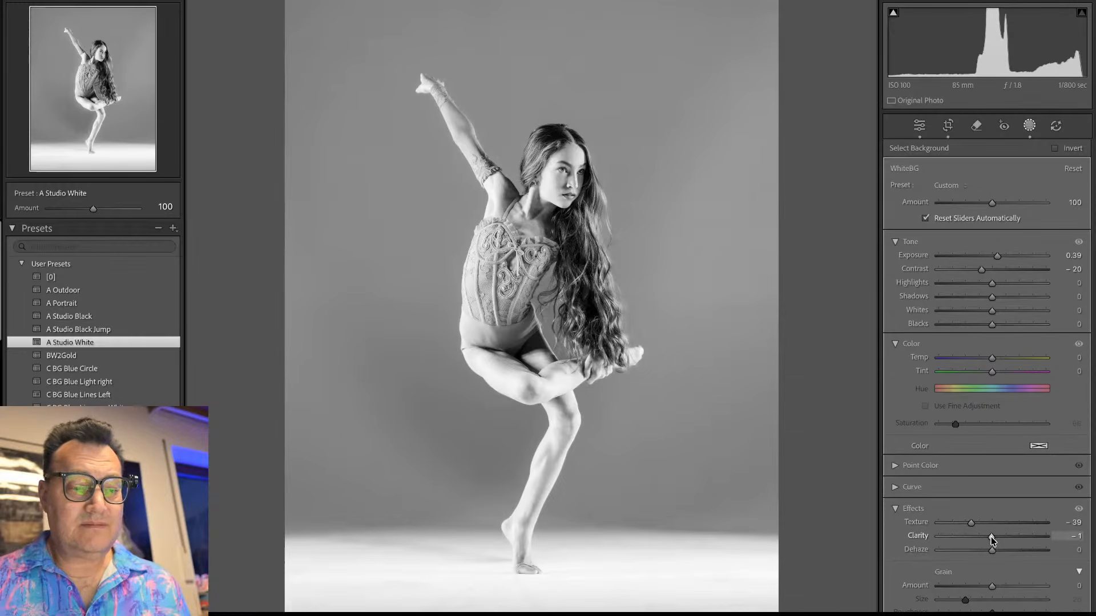
{"action": "left_click", "coordinate": [988, 523]}
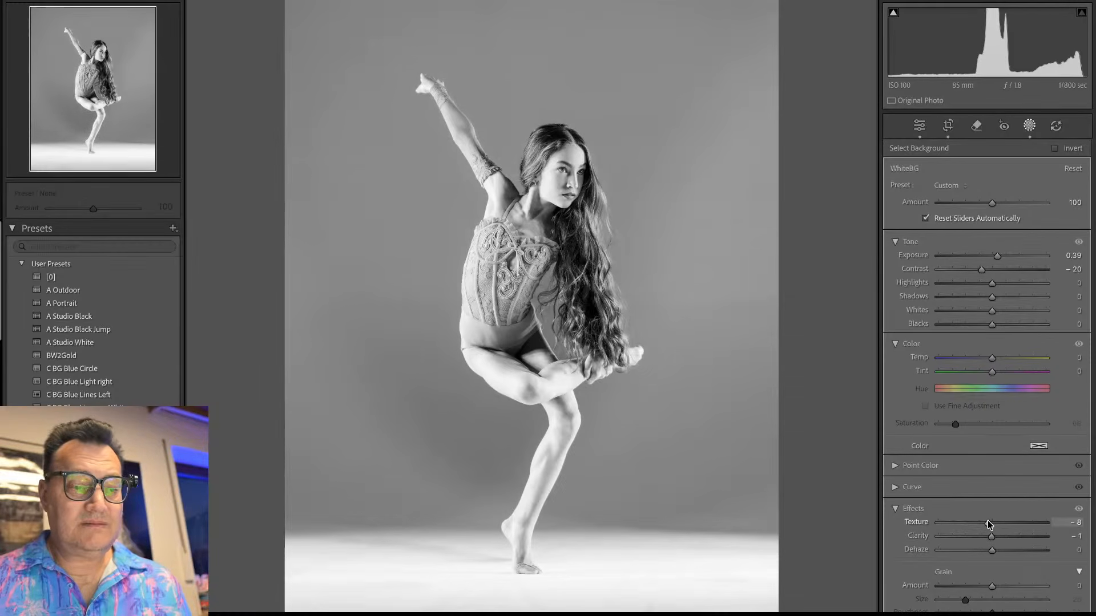
{"action": "left_click_drag", "start_coordinate": [989, 524], "coordinate": [982, 527]}
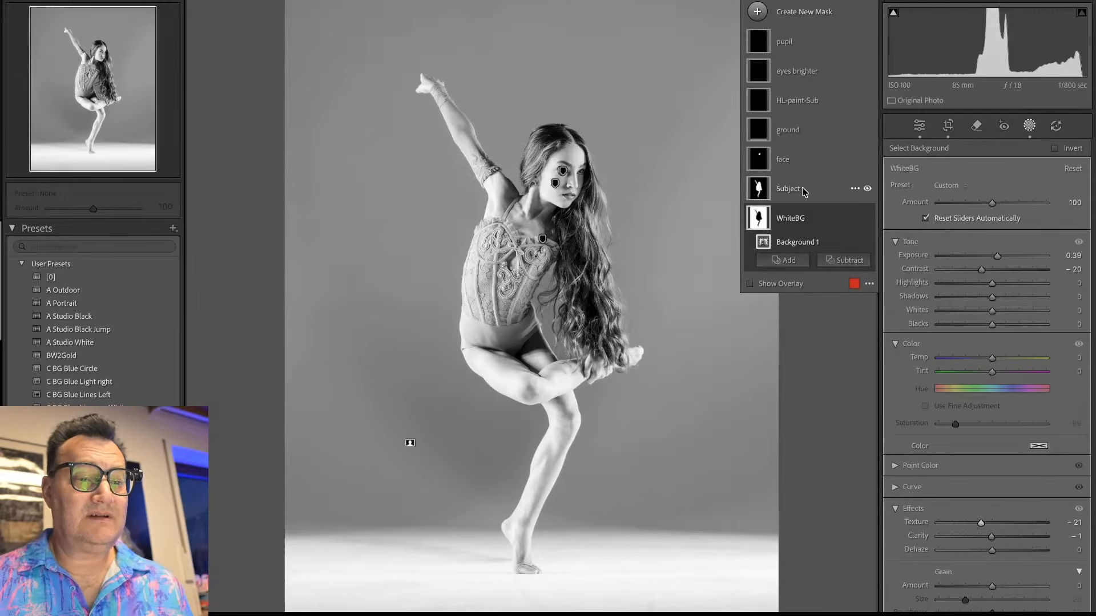
Step: Set the face mask's Clarity to -31 and leave masking
{"action": "left_click", "coordinate": [805, 189]}
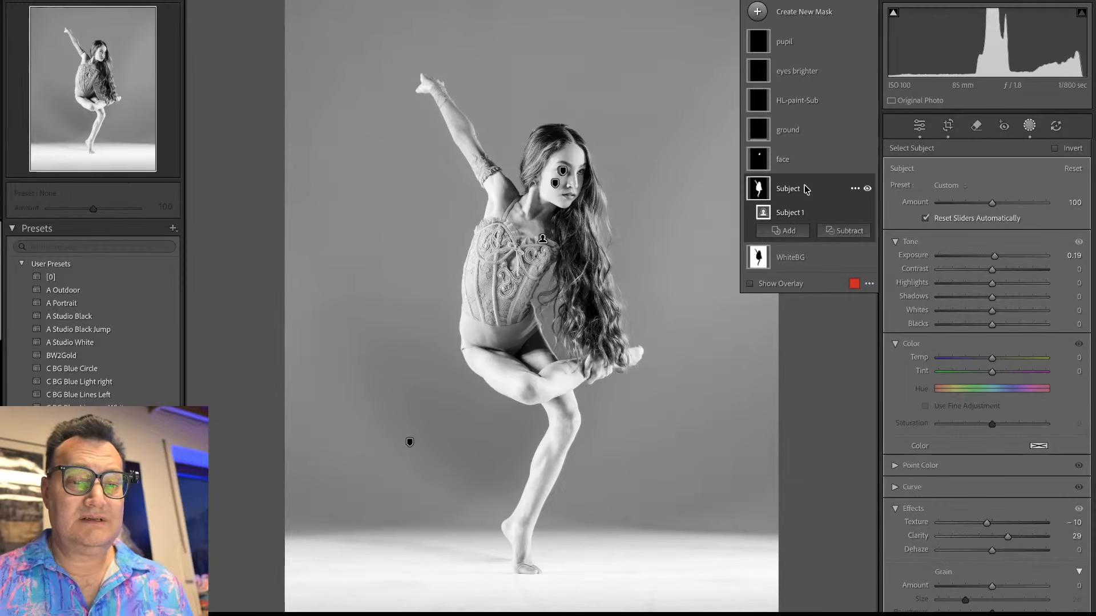
{"action": "left_click", "coordinate": [799, 162]}
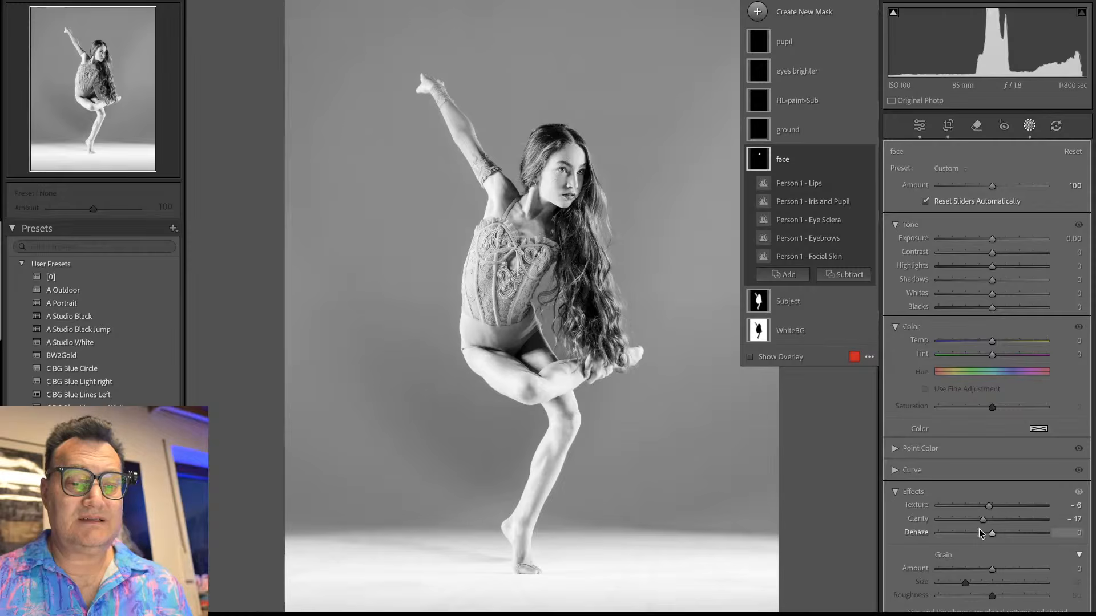
{"action": "left_click_drag", "start_coordinate": [980, 527], "coordinate": [976, 521]}
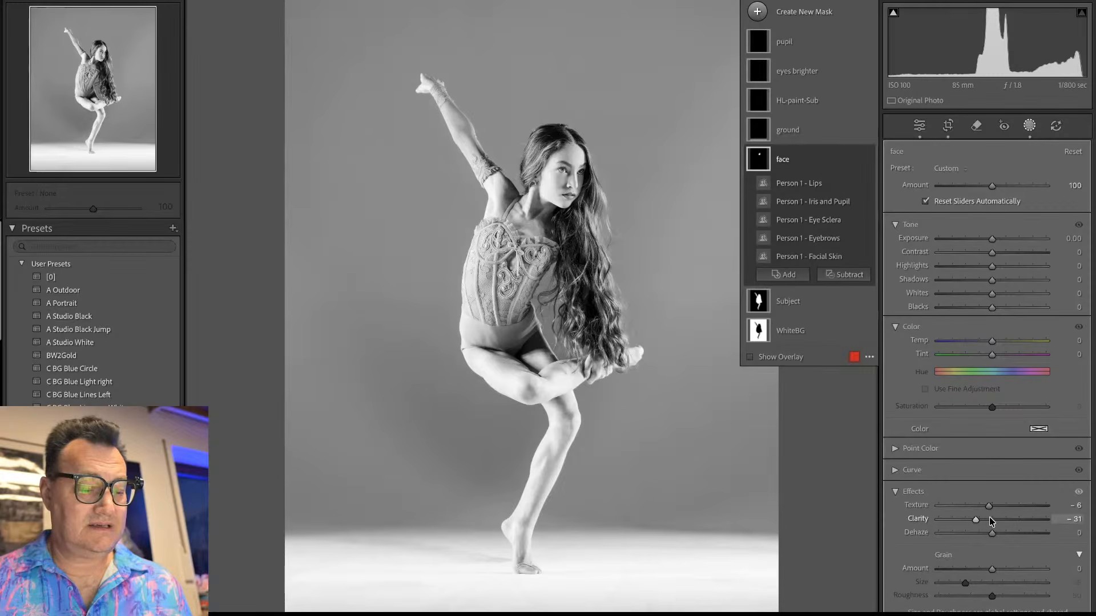
{"action": "key", "text": "shift+w"}
Step: Examine the dancer's face, hair and costume in an enlarged view of the black-and-white photo
{"action": "left_click", "coordinate": [572, 180]}
{"action": "left_click_drag", "start_coordinate": [648, 167], "coordinate": [665, 171]}
{"action": "left_click", "coordinate": [674, 176]}
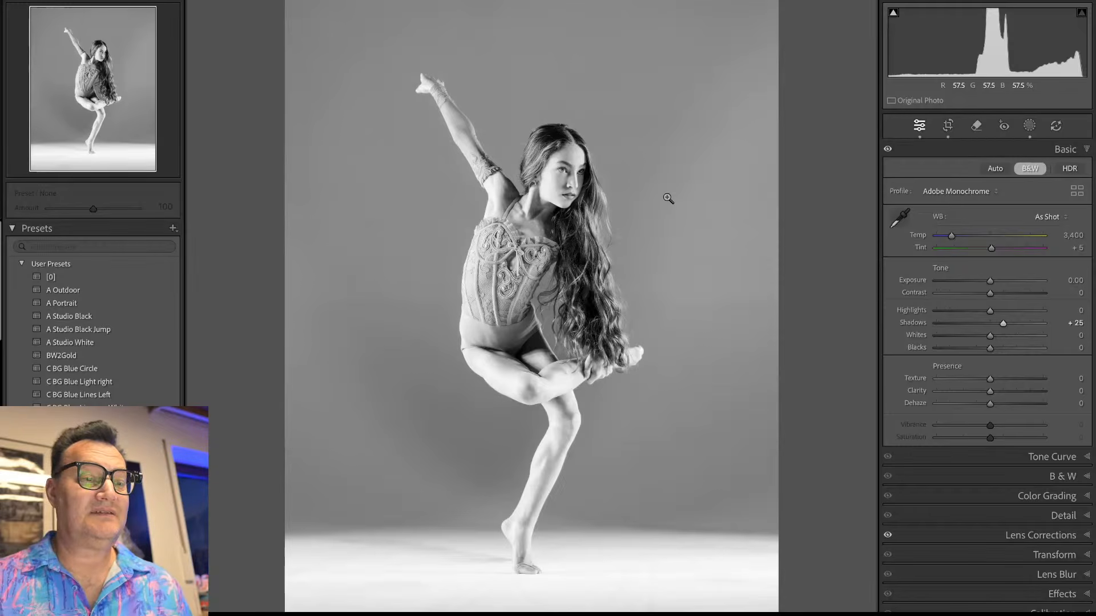
{"action": "left_click", "coordinate": [561, 177]}
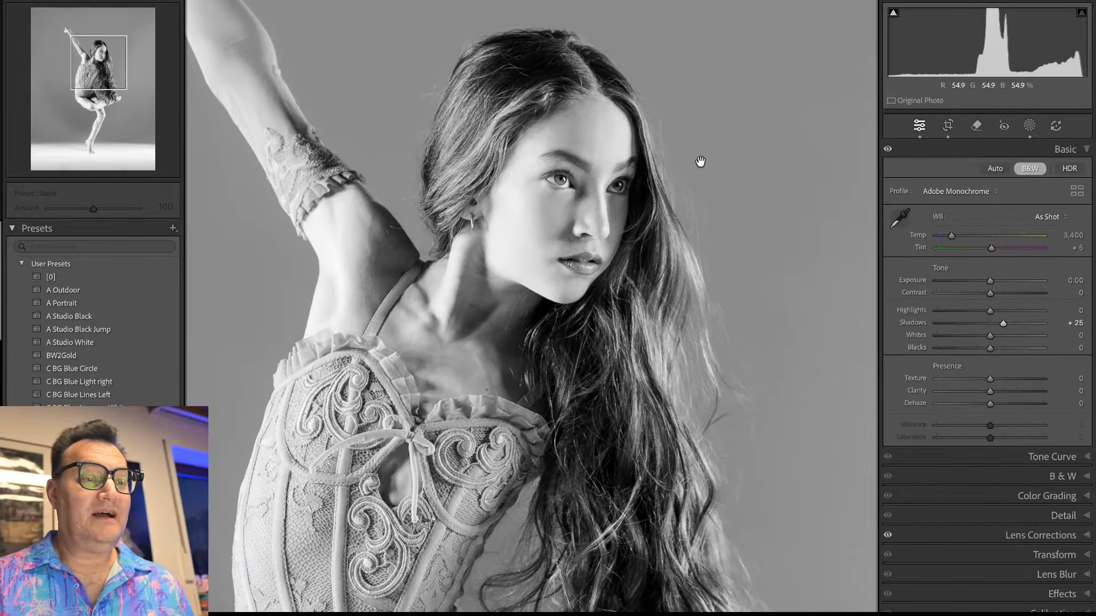
{"action": "left_click_drag", "start_coordinate": [701, 162], "coordinate": [710, 170]}
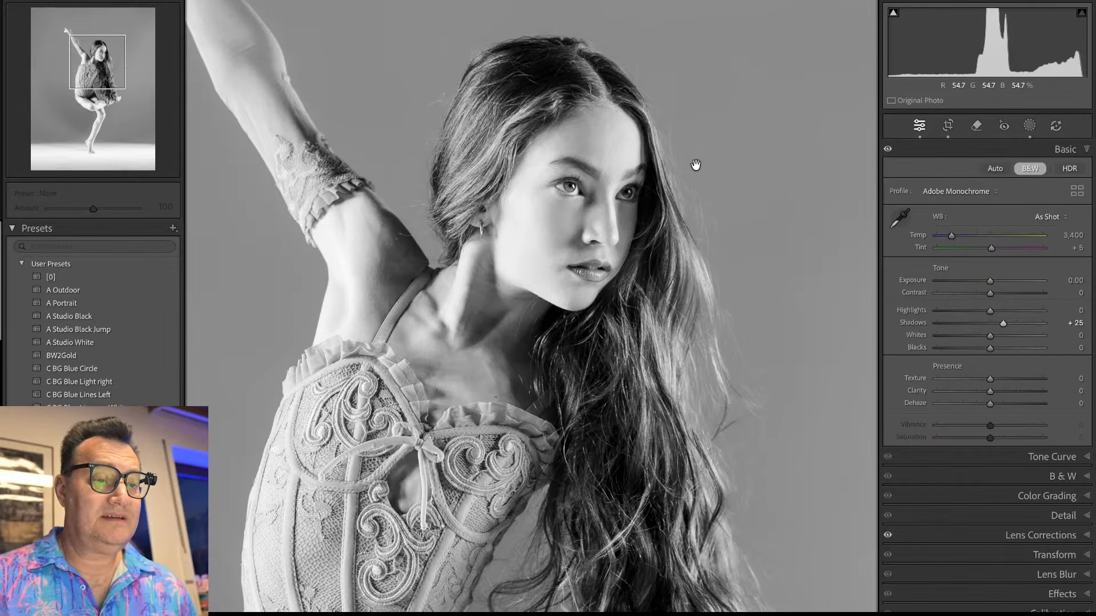
{"action": "left_click", "coordinate": [627, 251]}
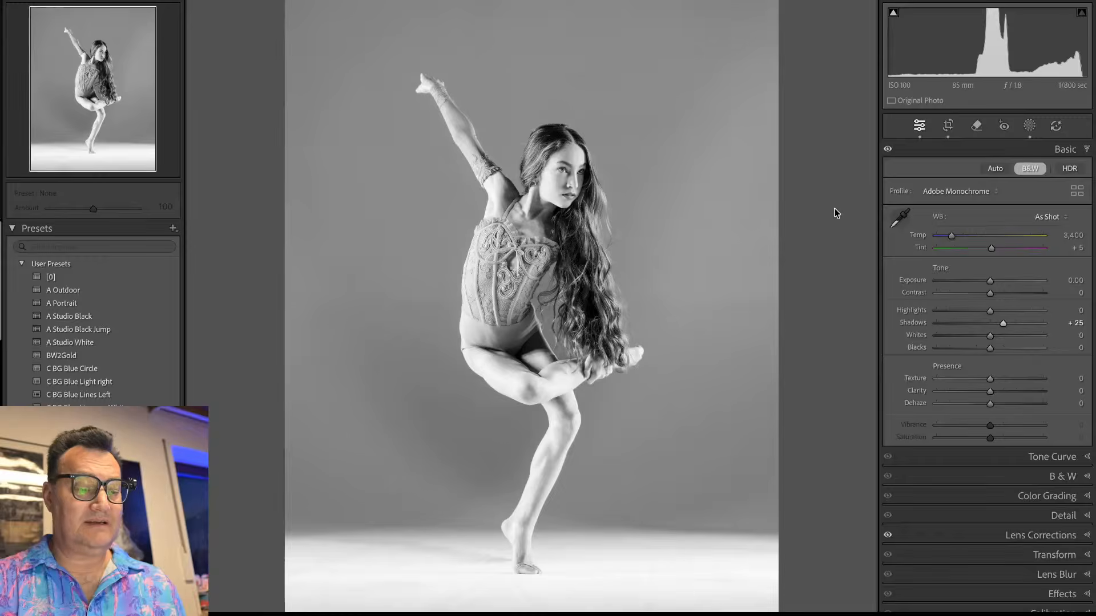
Step: Select the next photo after the tenth and open it for cropping
{"action": "key", "text": "g"}
{"action": "key", "text": "Right"}
{"action": "key", "text": "e"}
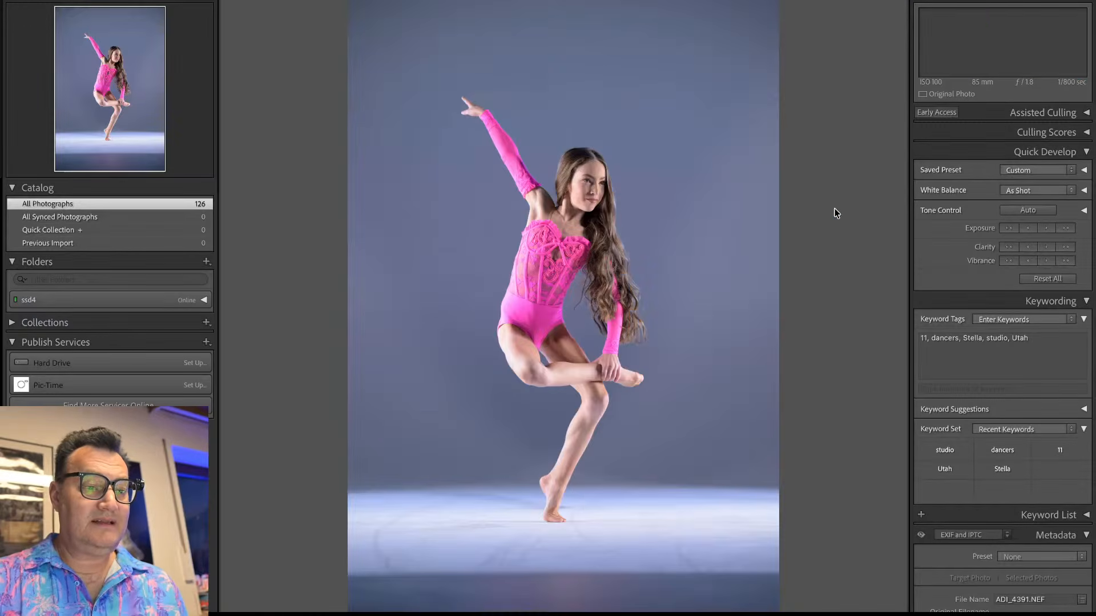
{"action": "key", "text": "r"}
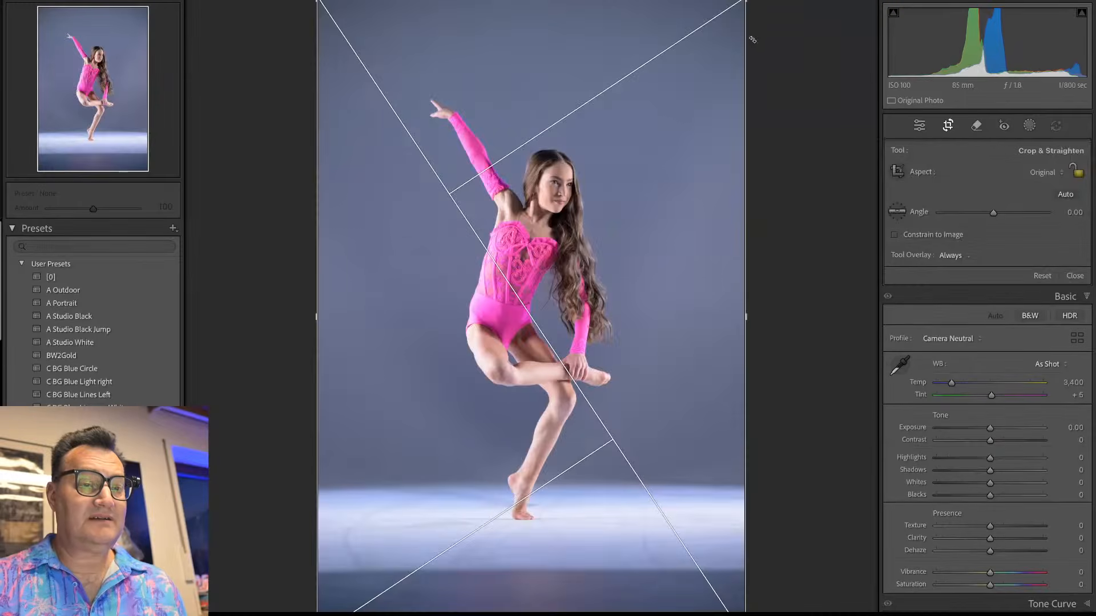
Step: Crop the standing dancer photo tighter around her and cut off the dark floor strip at the photo's lower edge
{"action": "left_click_drag", "start_coordinate": [744, 2], "coordinate": [719, 62]}
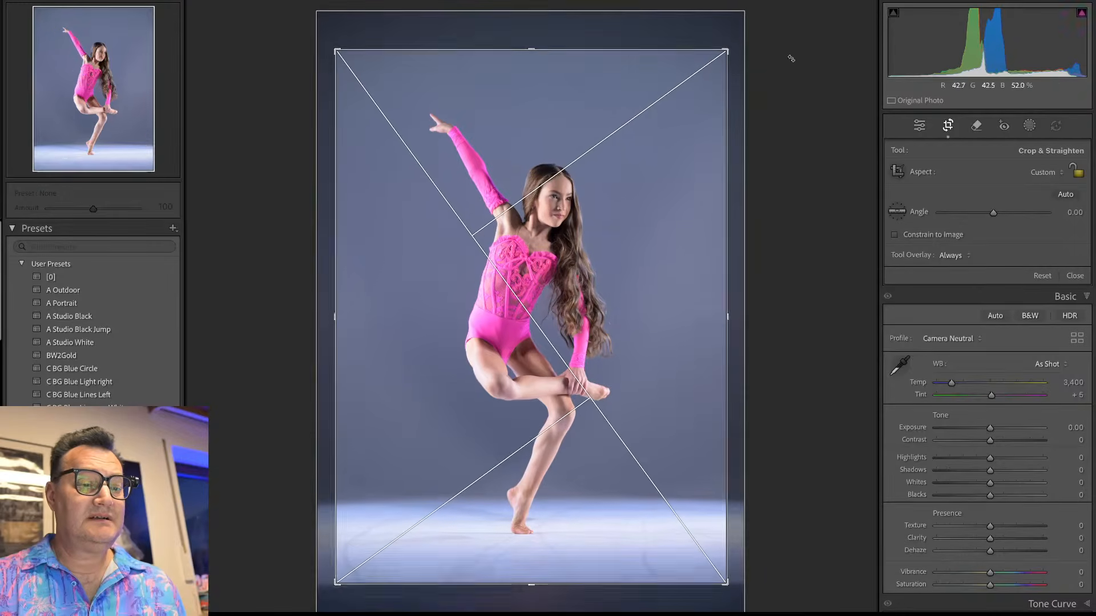
{"action": "left_click_drag", "start_coordinate": [787, 54], "coordinate": [786, 62]}
{"action": "mouse_move", "coordinate": [638, 156]}
{"action": "left_mouse_down"}
{"action": "mouse_move", "coordinate": [649, 161]}
{"action": "mouse_move", "coordinate": [641, 152]}
{"action": "left_mouse_up"}
{"action": "key", "text": "Return"}
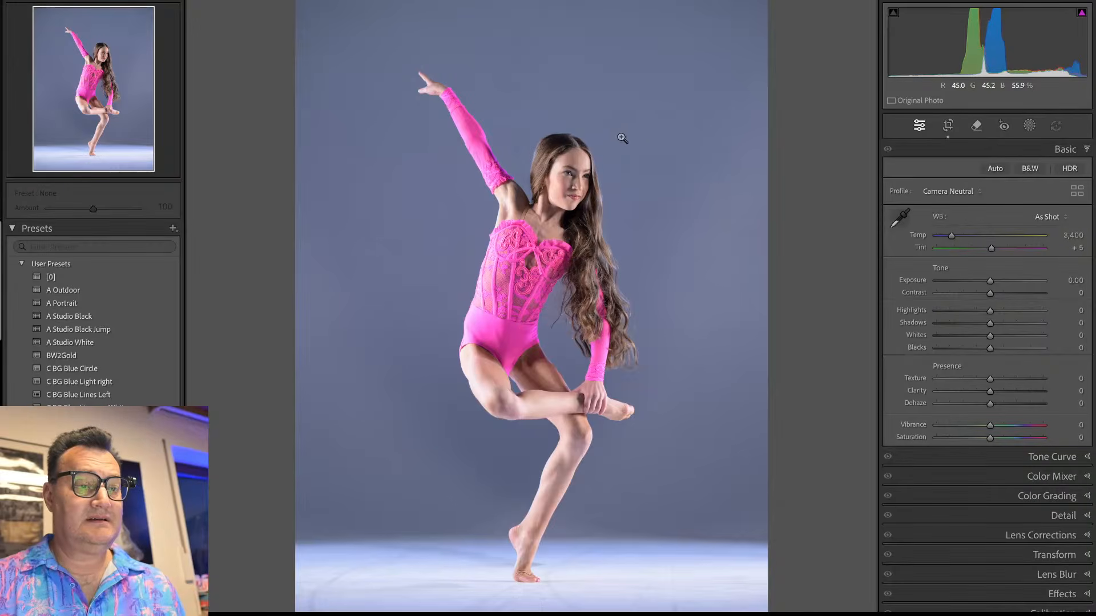
{"action": "left_click", "coordinate": [572, 168]}
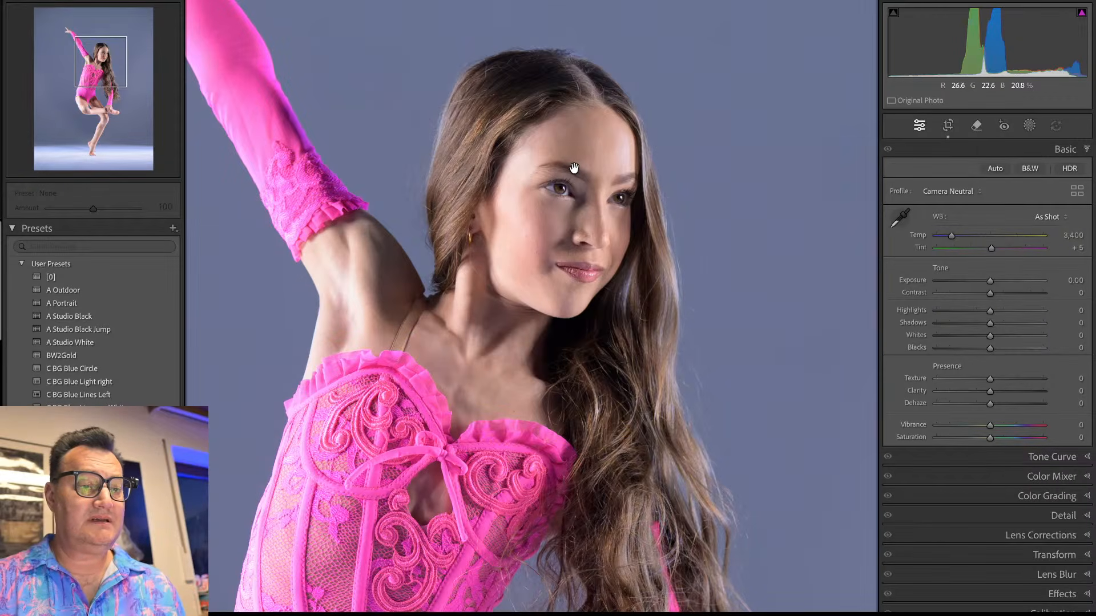
{"action": "left_click", "coordinate": [573, 168]}
{"action": "key", "text": "shift+w"}
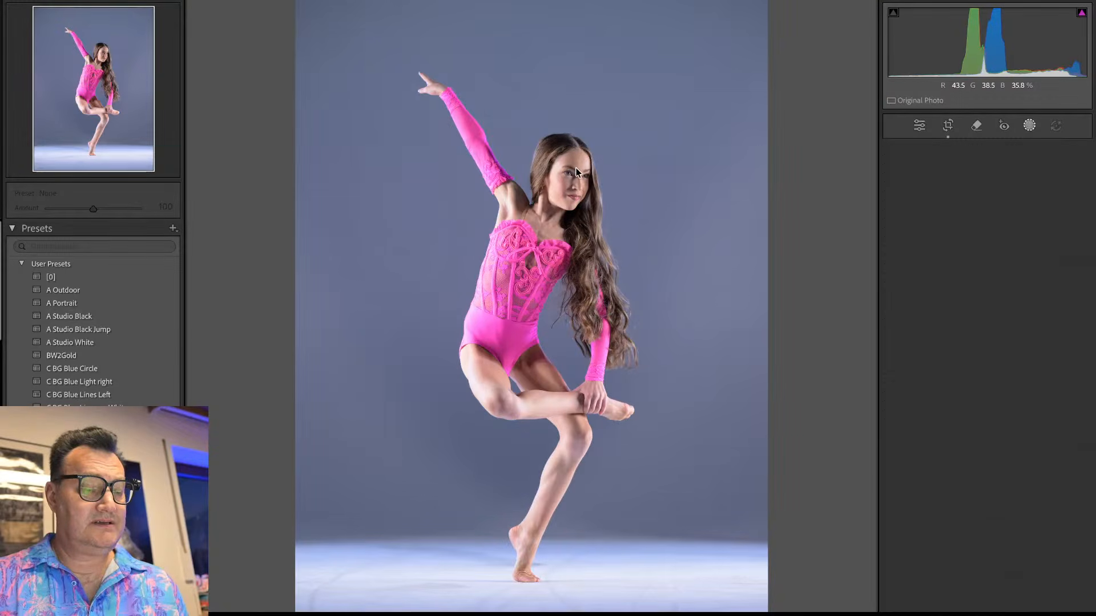
{"action": "key", "text": "shift+w"}
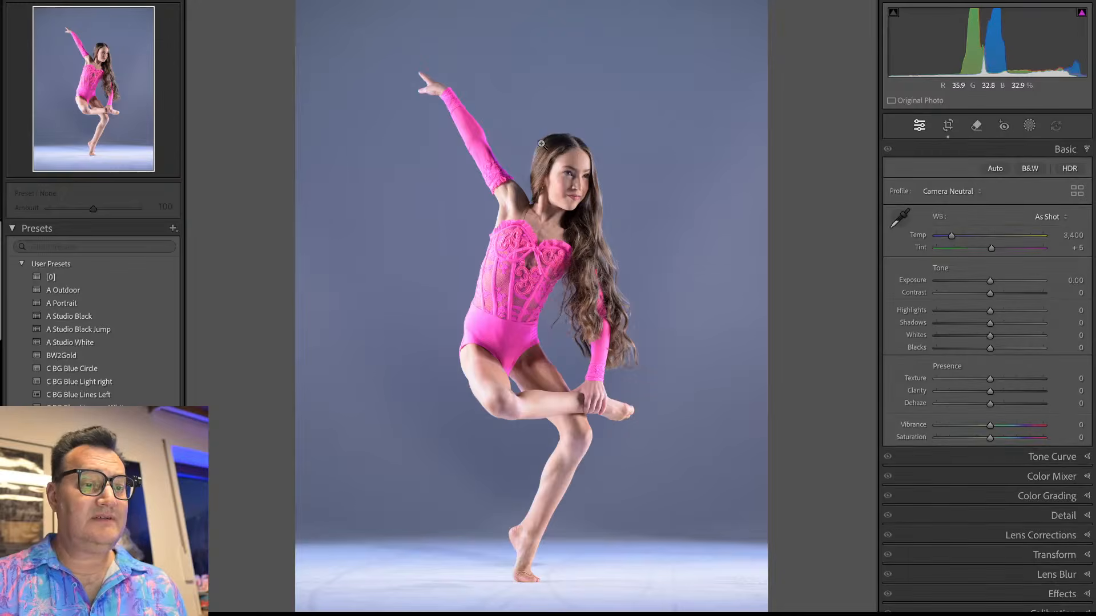
Step: Synchronize the develop settings and the subject, blueBG and BlueLight masks from the blue-lit backbend photo to the cropped standing photo, excluding Crop
{"action": "key", "text": "g"}
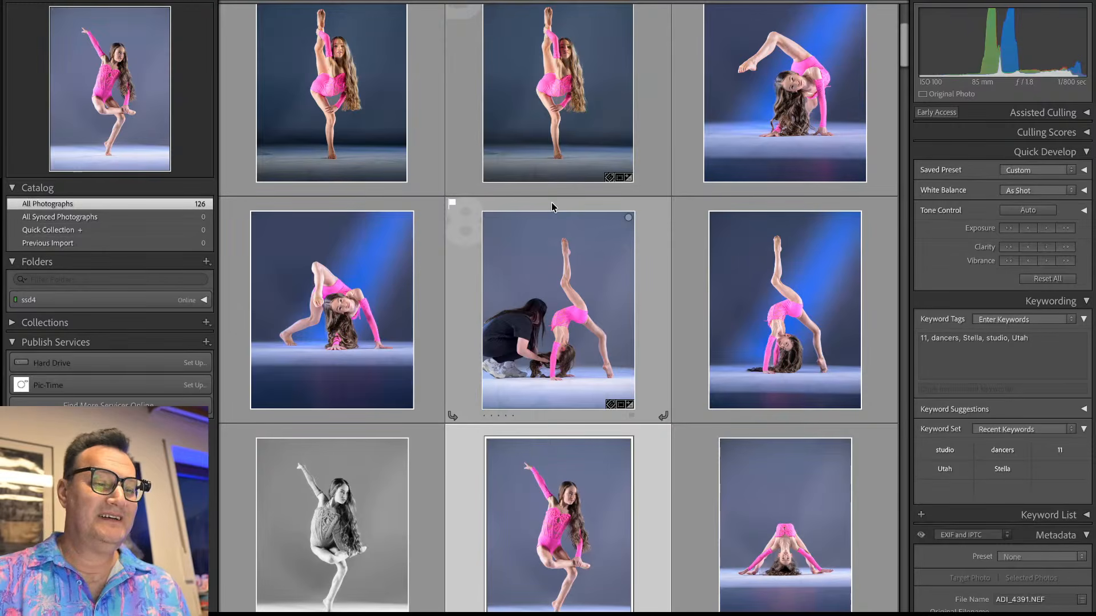
{"action": "left_click", "coordinate": [683, 299]}
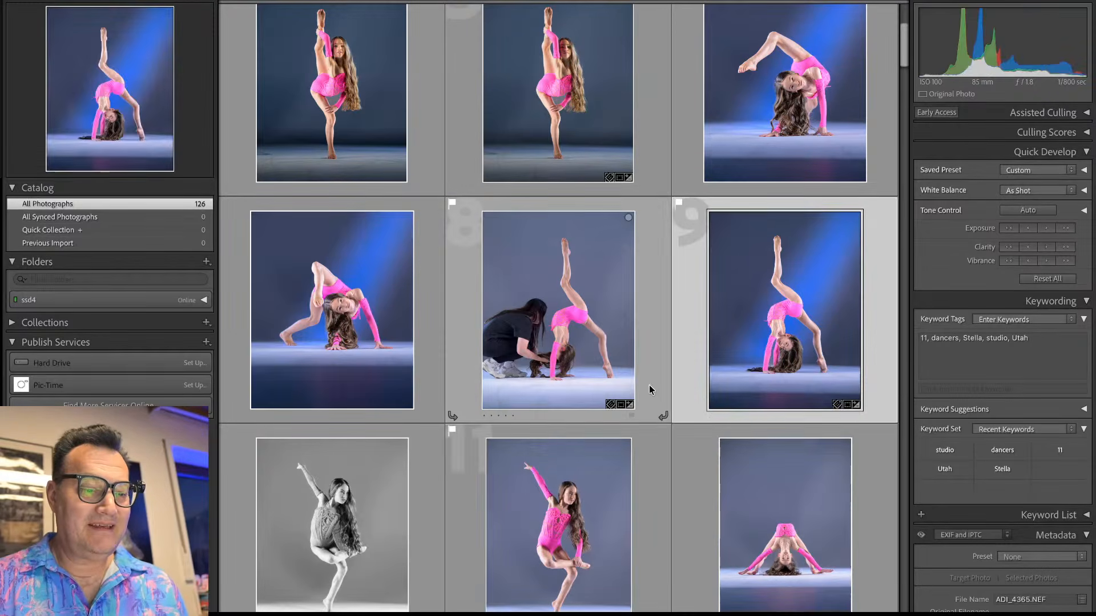
{"action": "left_click", "coordinate": [642, 498], "text": "super"}
{"action": "key", "text": "super+shift+s"}
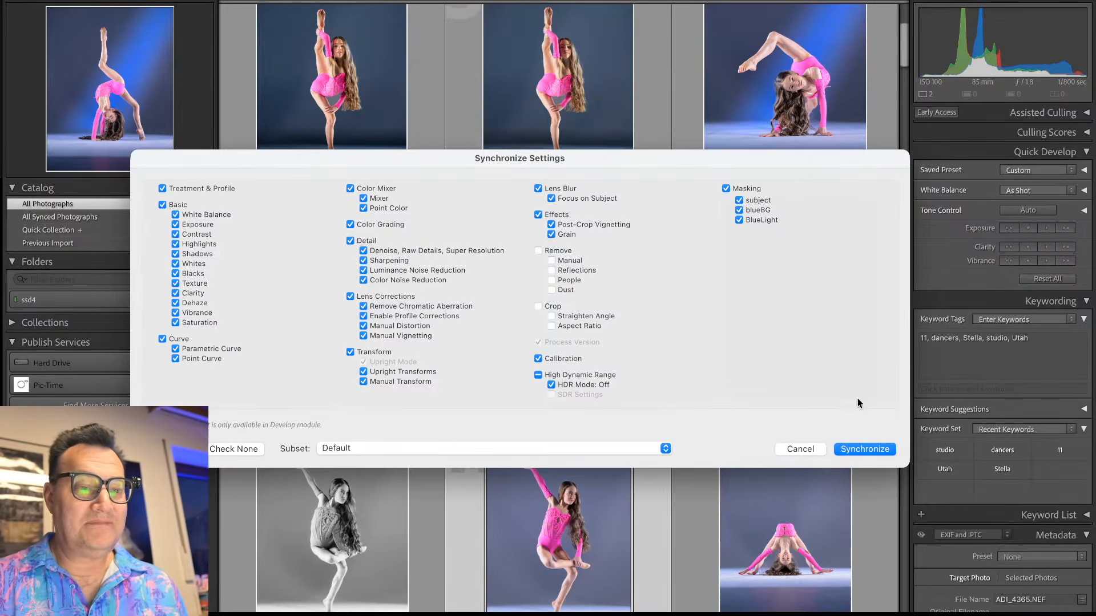
{"action": "left_click", "coordinate": [865, 450]}
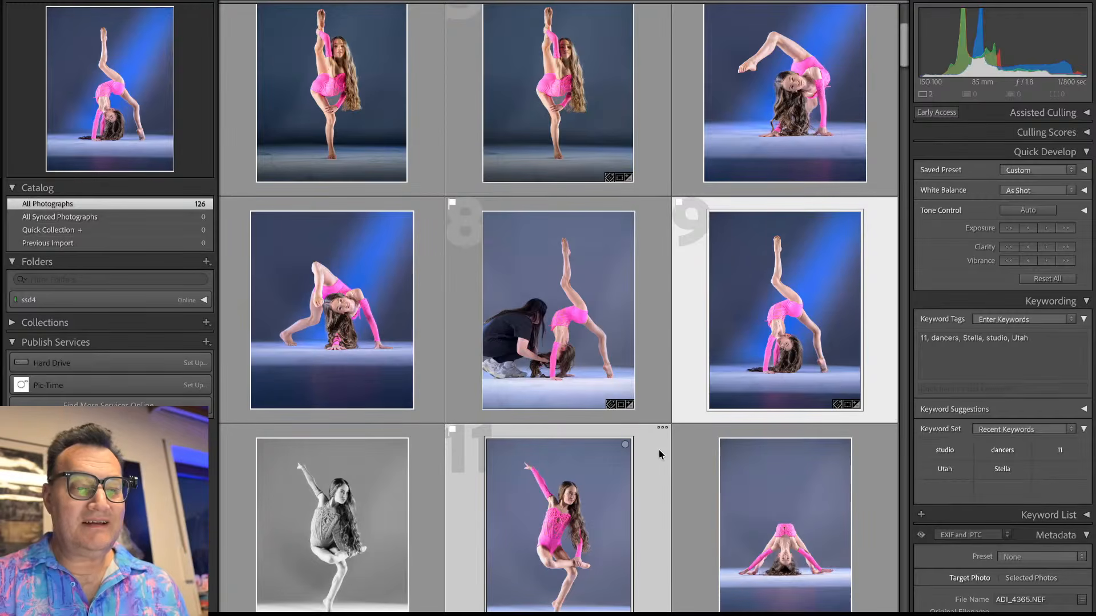
Step: Set Blacks to -4 and Shadows to +13 on the synchronized standing photo and preview it full screen
{"action": "left_click", "coordinate": [655, 478]}
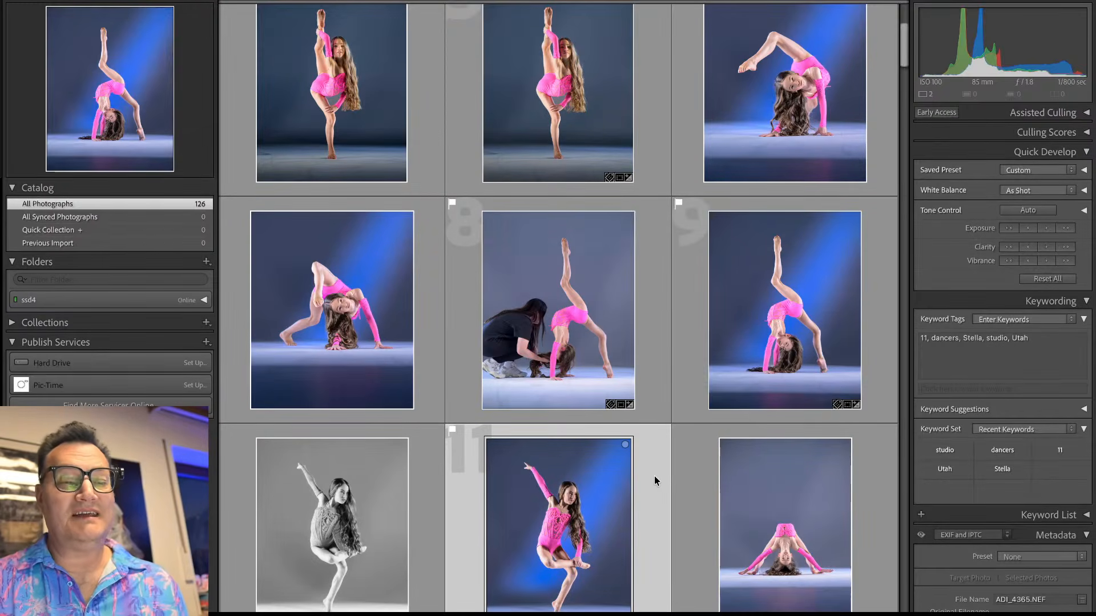
{"action": "key", "text": "d"}
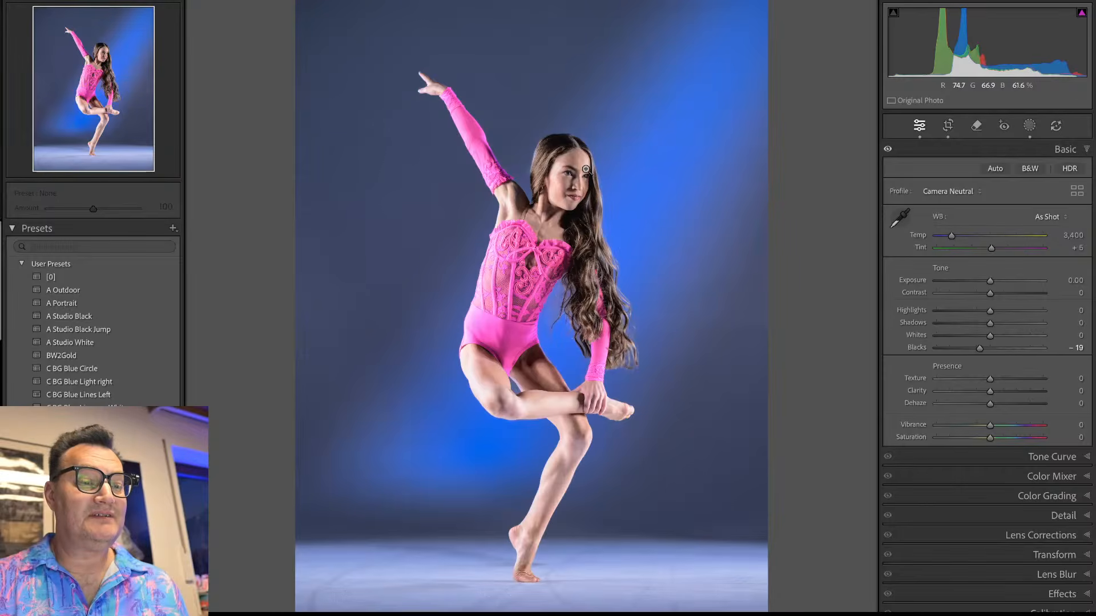
{"action": "left_click", "coordinate": [587, 165]}
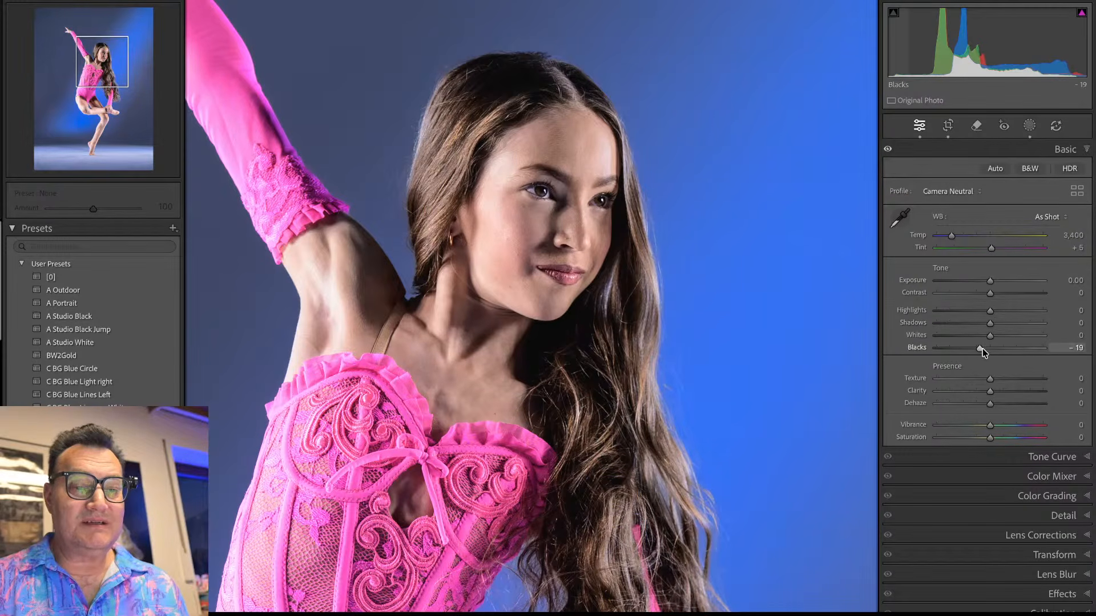
{"action": "left_click_drag", "start_coordinate": [987, 352], "coordinate": [996, 325]}
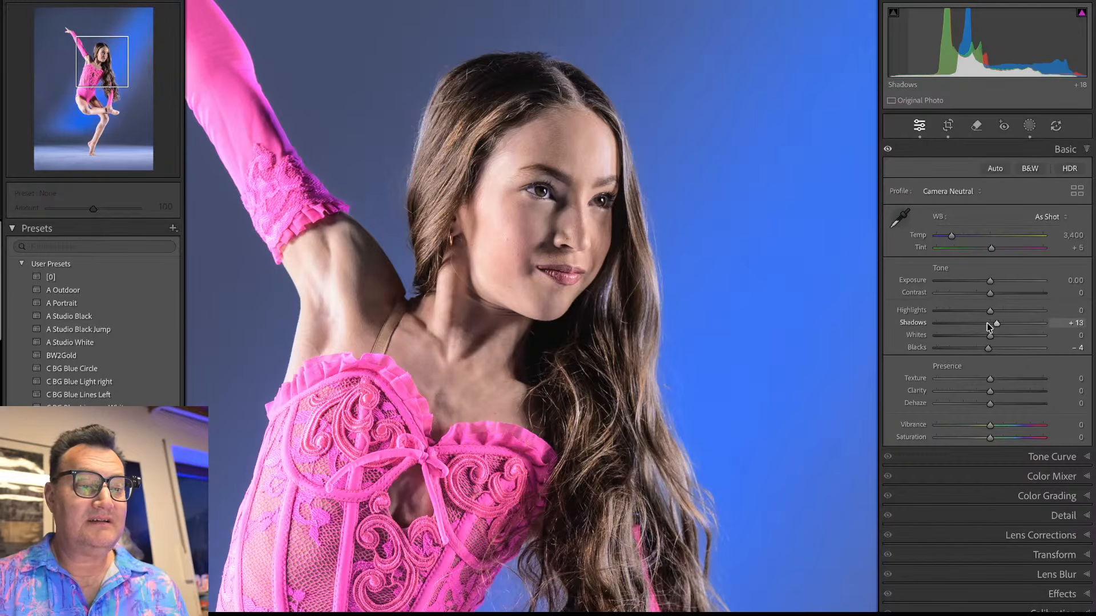
{"action": "left_click", "coordinate": [559, 350]}
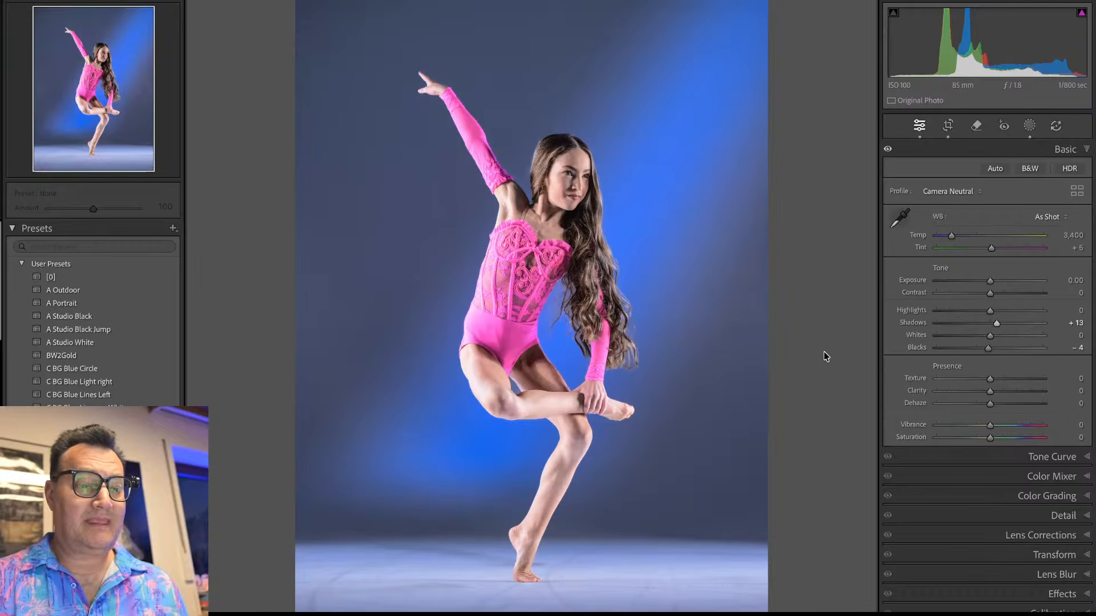
{"action": "key", "text": "f"}
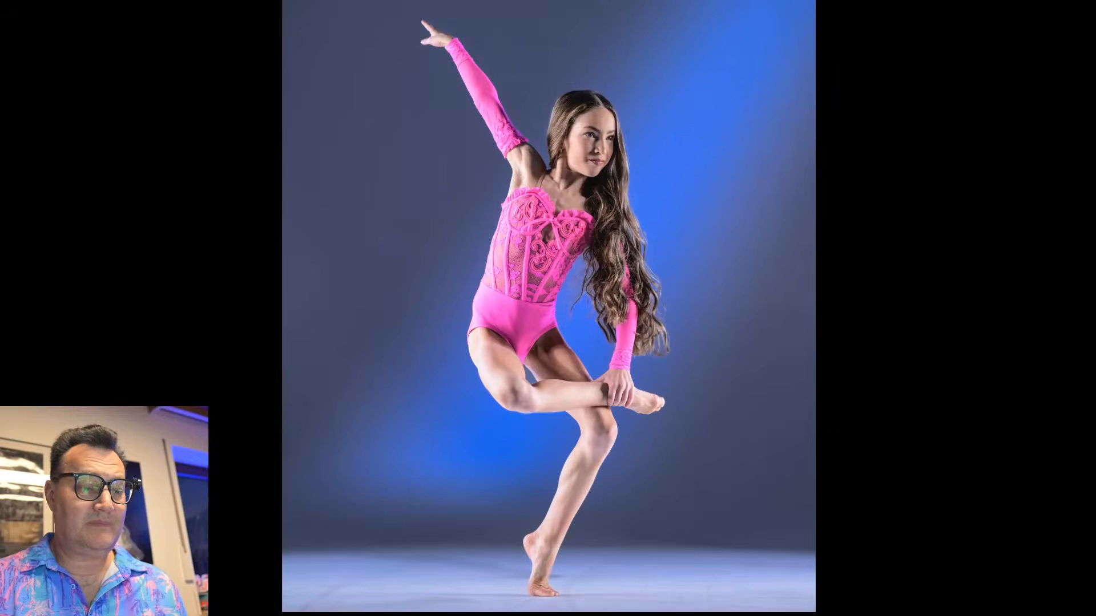
{"action": "key", "text": "f"}
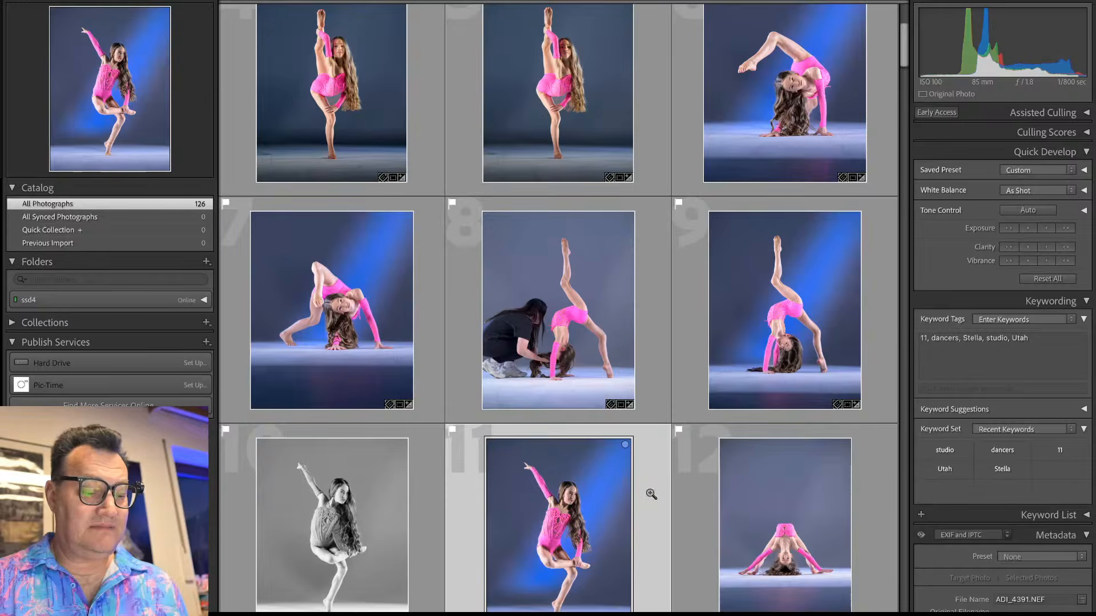
Step: Move the BlueLight mask's bottom linear gradient down to where the backdrop meets the floor and level it
{"action": "key", "text": "d"}
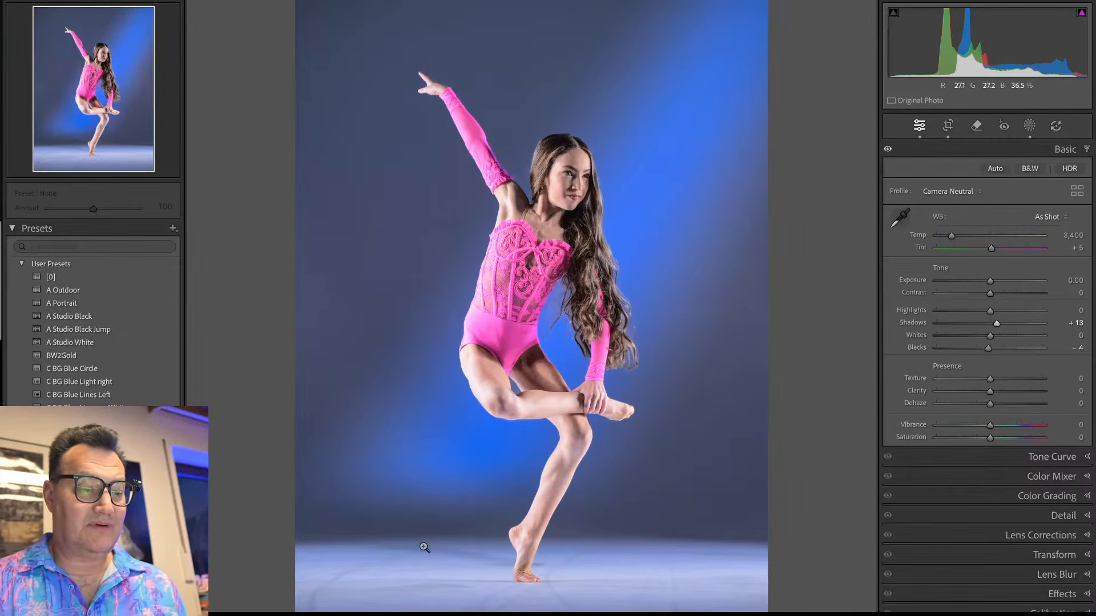
{"action": "key", "text": "shift+w"}
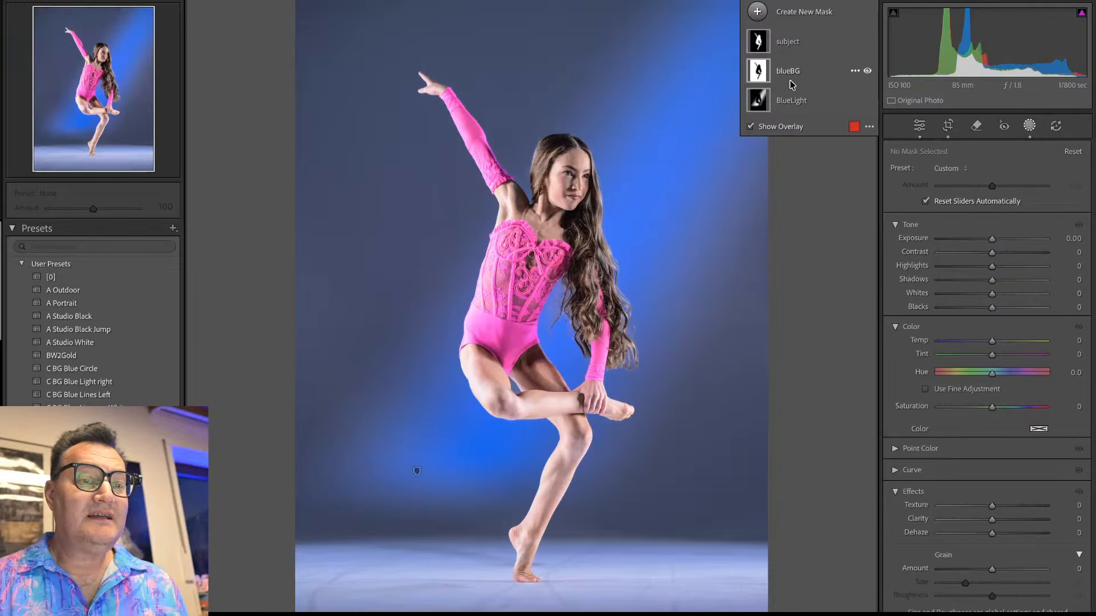
{"action": "left_click", "coordinate": [793, 104]}
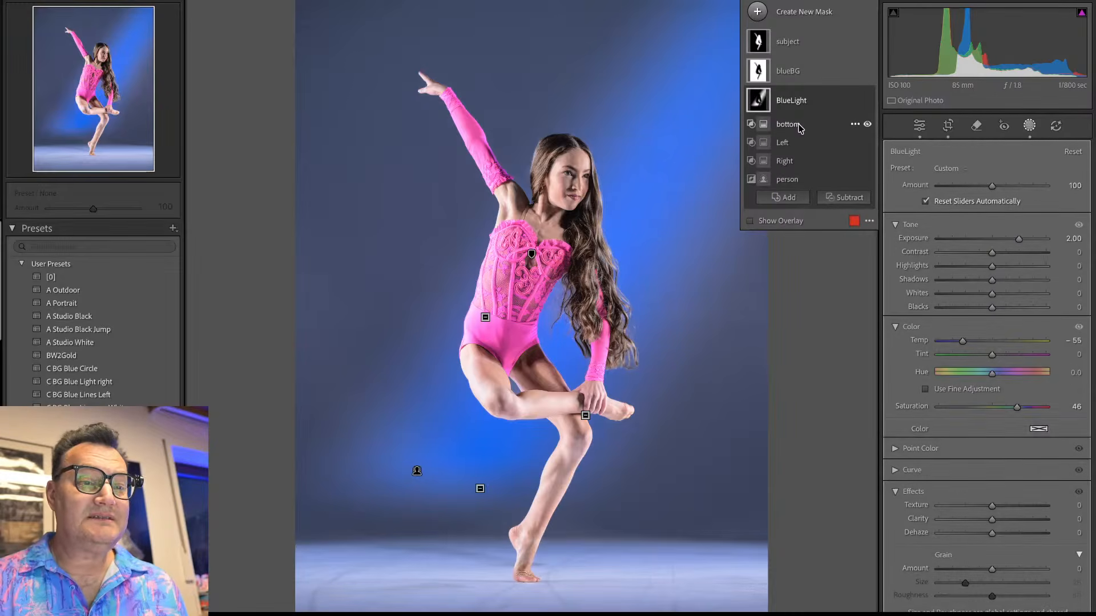
{"action": "left_click", "coordinate": [798, 125]}
{"action": "left_click_drag", "start_coordinate": [480, 489], "coordinate": [454, 528]}
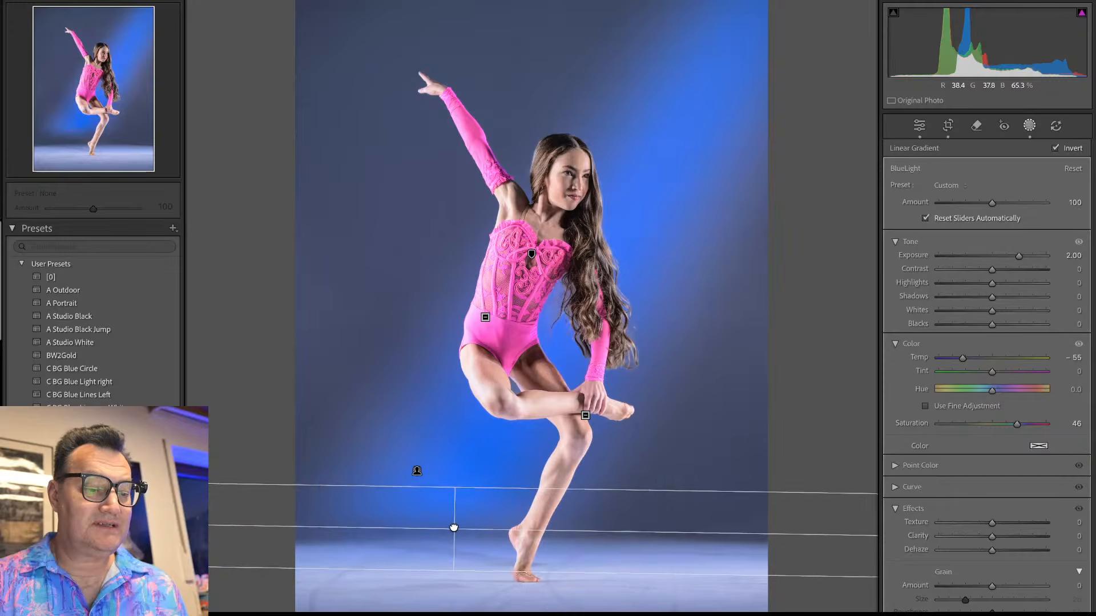
{"action": "left_click_drag", "start_coordinate": [454, 475], "coordinate": [455, 474]}
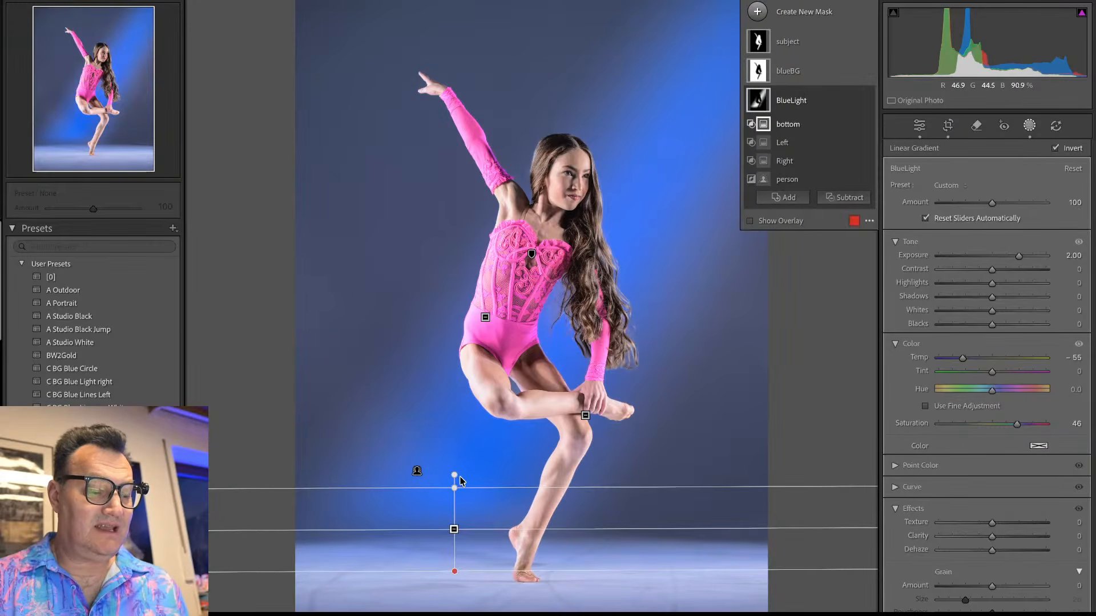
{"action": "key", "text": "Return"}
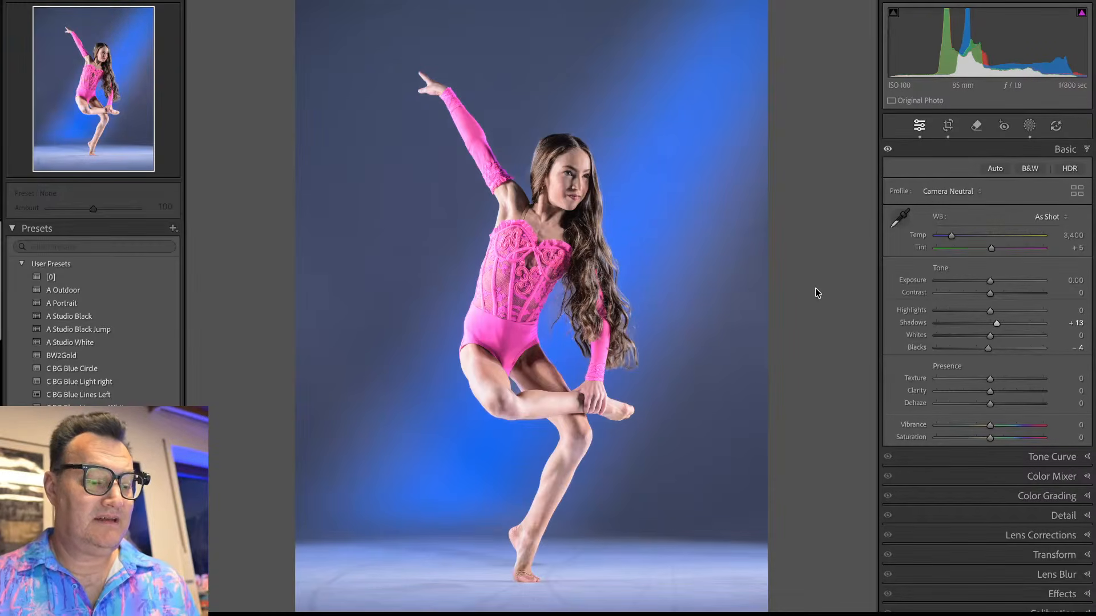
Step: Shift the BlueLight mask's Left gradient outward beside the dancer's hip and its Right gradient inward to her raised leg
{"action": "key", "text": "shift+w"}
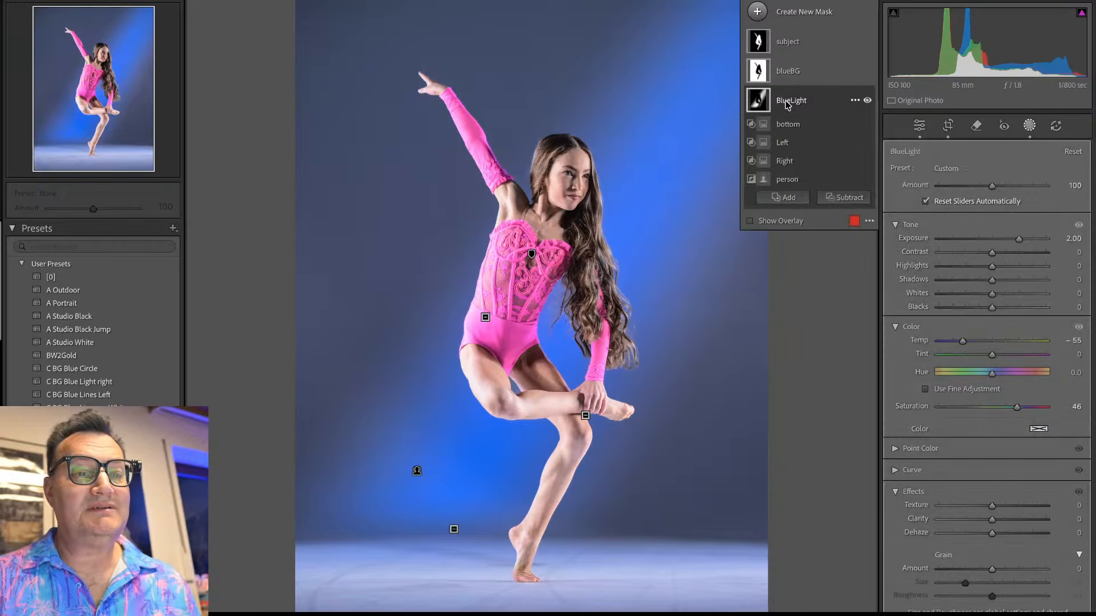
{"action": "left_click", "coordinate": [790, 143]}
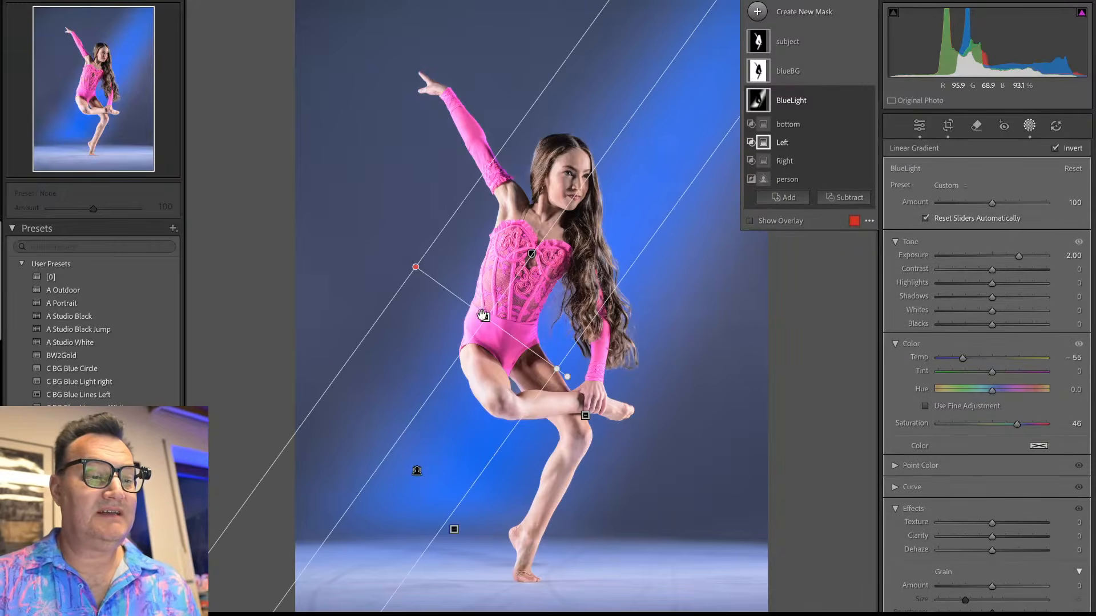
{"action": "left_click_drag", "start_coordinate": [482, 315], "coordinate": [414, 328]}
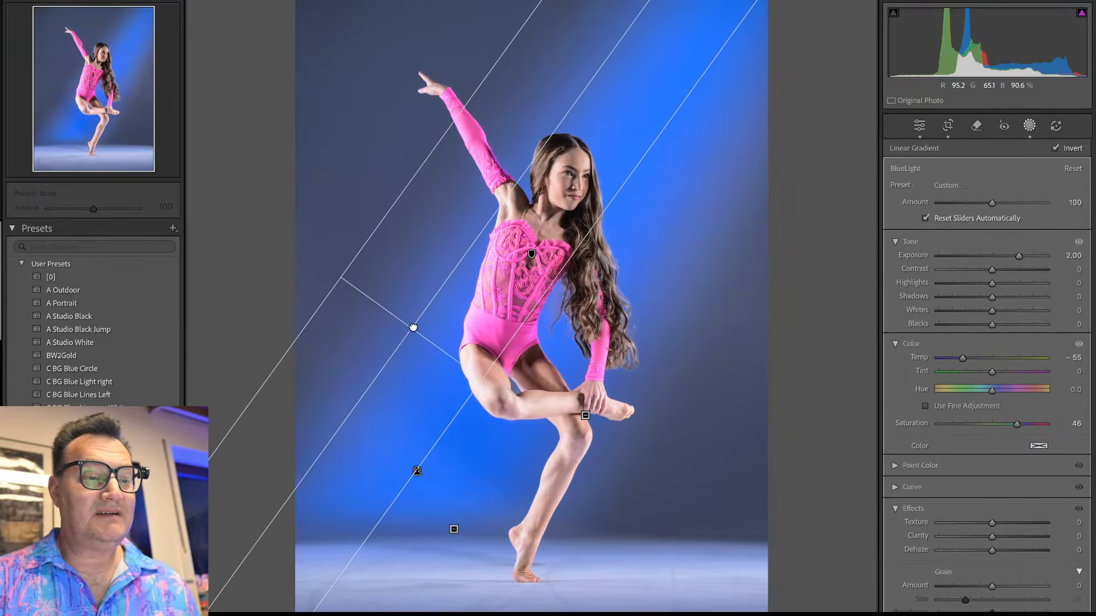
{"action": "left_click", "coordinate": [785, 161]}
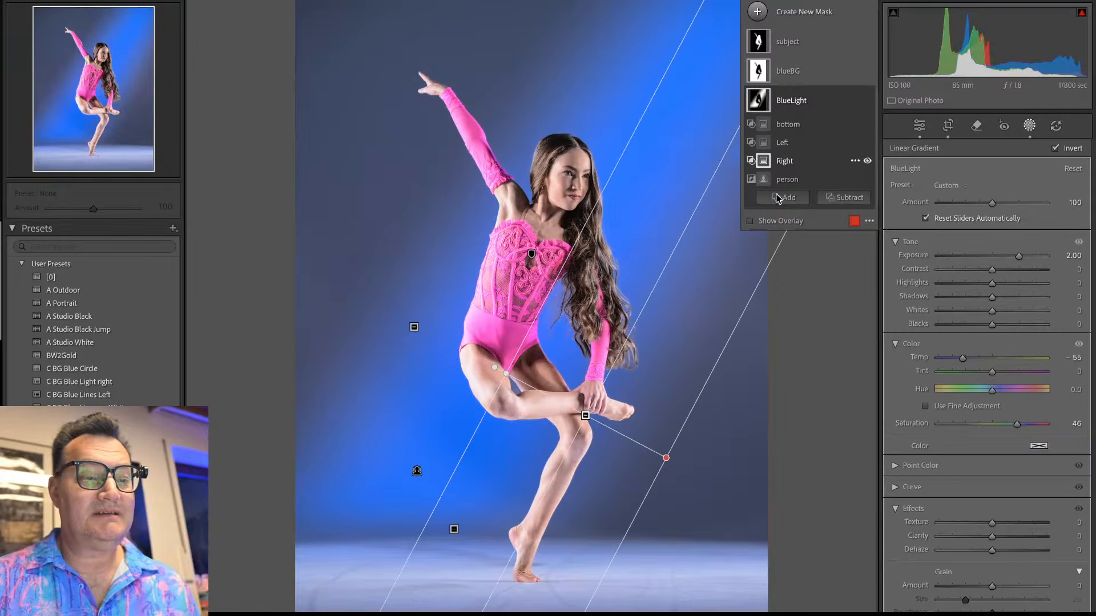
{"action": "left_click_drag", "start_coordinate": [584, 415], "coordinate": [544, 401]}
{"action": "key", "text": "shift+w"}
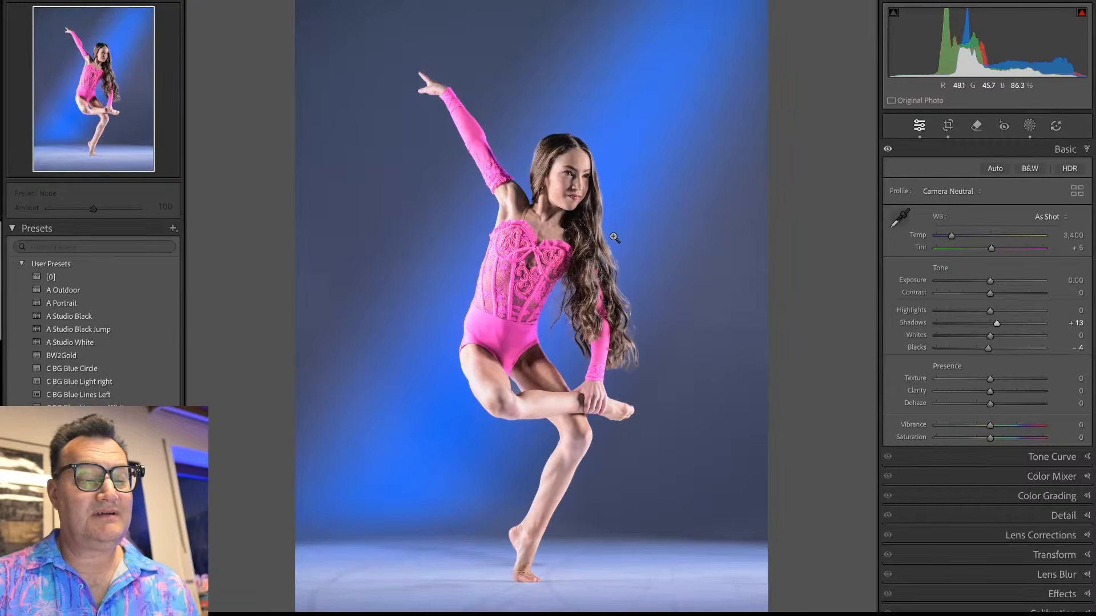
Step: Fine-tune the angle and position of the BlueLight mask's Right gradient and the angle of its Left gradient to widen the beam downward
{"action": "key", "text": "shift+w"}
{"action": "left_click", "coordinate": [798, 100]}
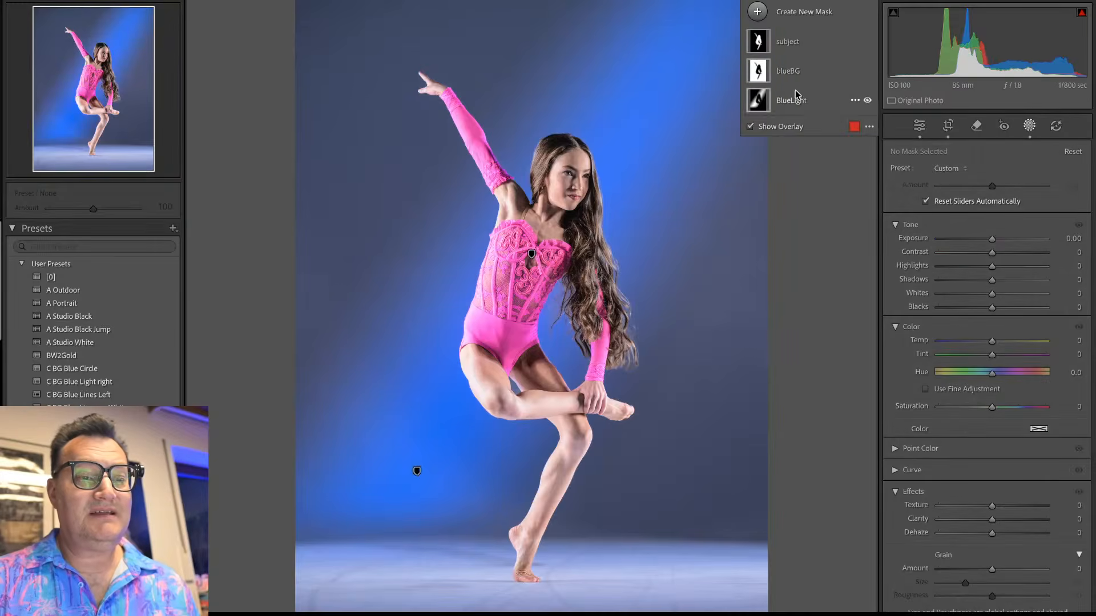
{"action": "left_click", "coordinate": [786, 162]}
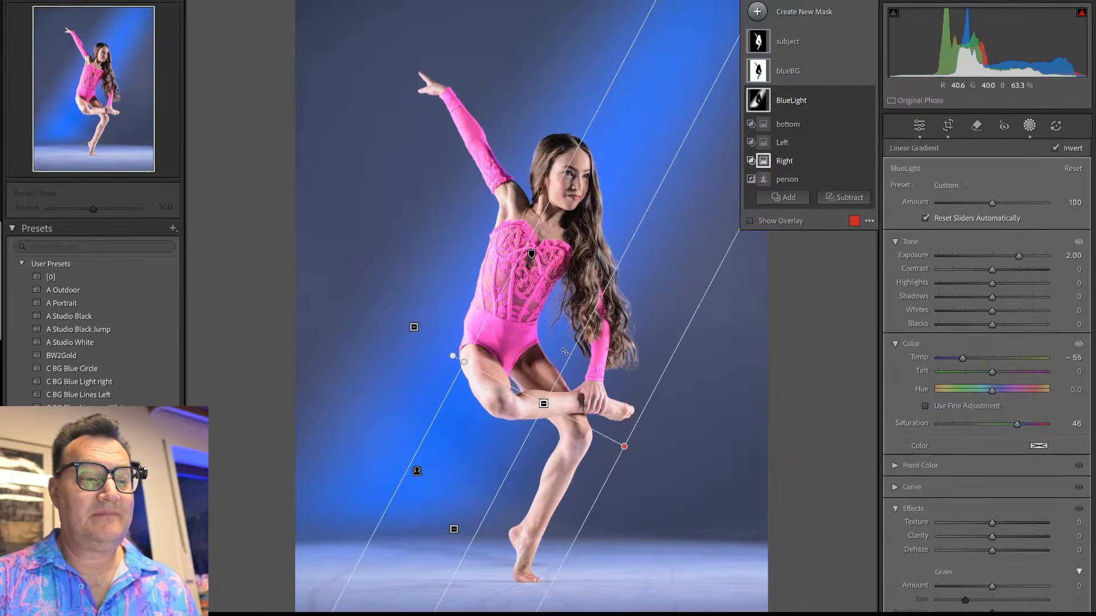
{"action": "left_click_drag", "start_coordinate": [453, 356], "coordinate": [449, 365]}
{"action": "left_click_drag", "start_coordinate": [549, 396], "coordinate": [575, 412]}
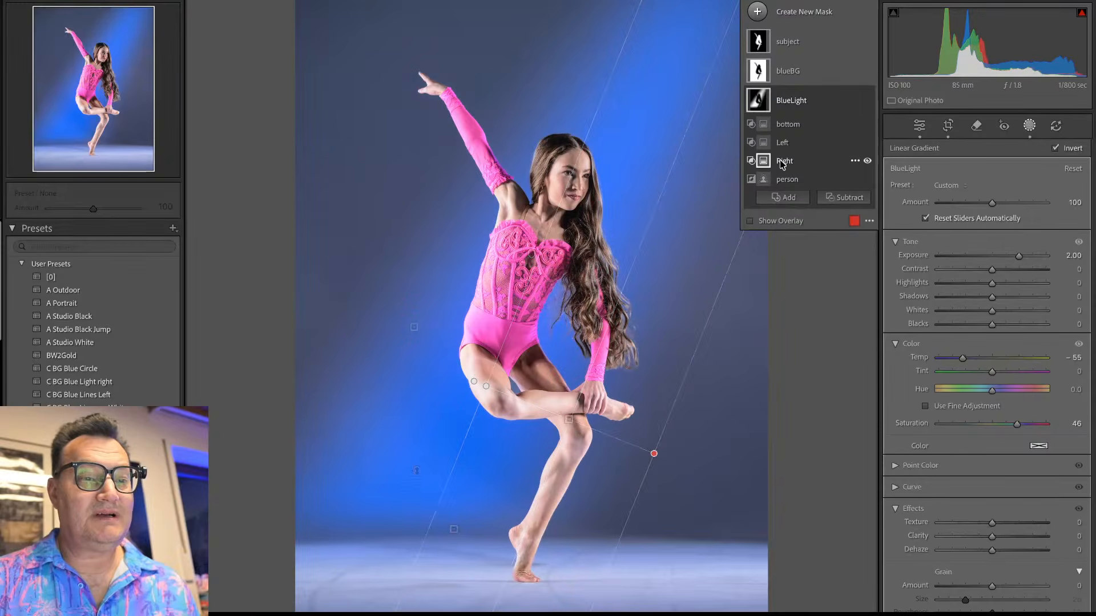
{"action": "left_click", "coordinate": [414, 327]}
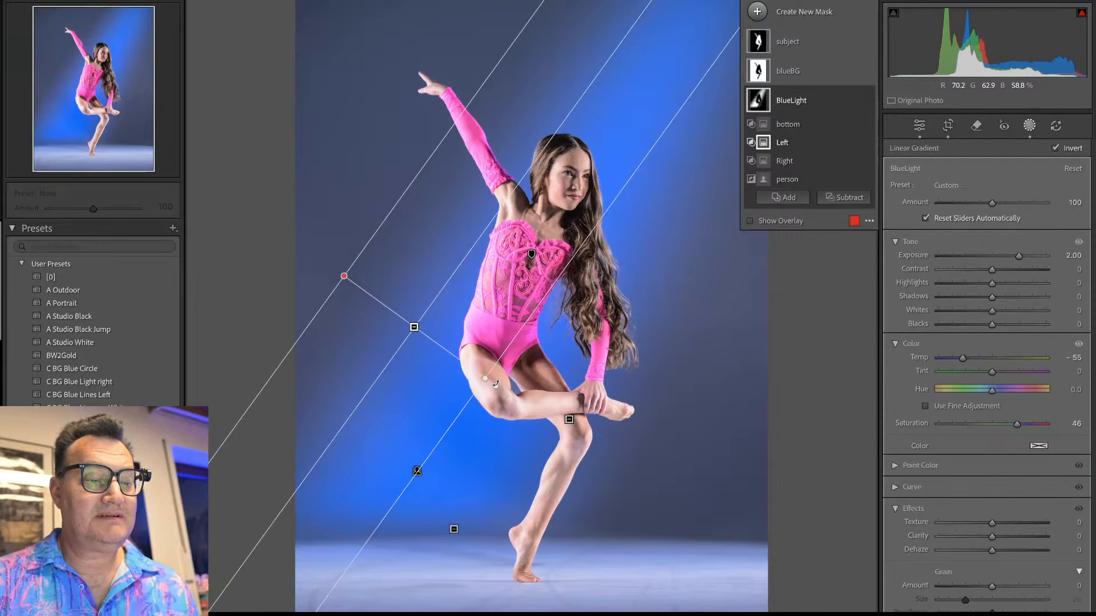
{"action": "left_click_drag", "start_coordinate": [495, 386], "coordinate": [492, 388]}
{"action": "key", "text": "shift+w"}
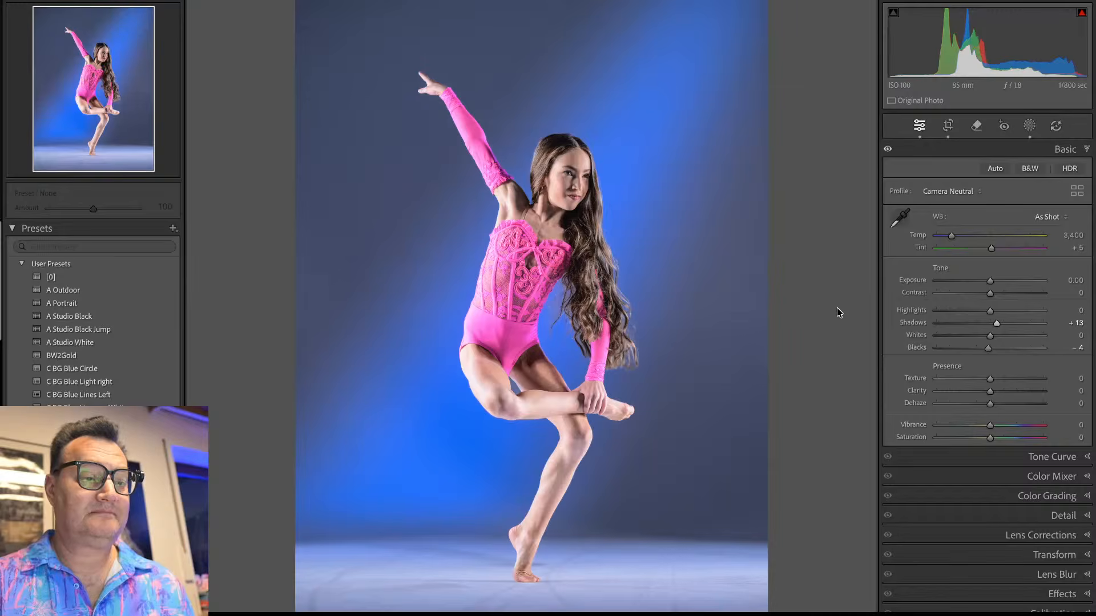
Step: Go to the upside-down pose photo that follows in the library, enlarge it and compare it with the neighbouring shot
{"action": "key", "text": "g"}
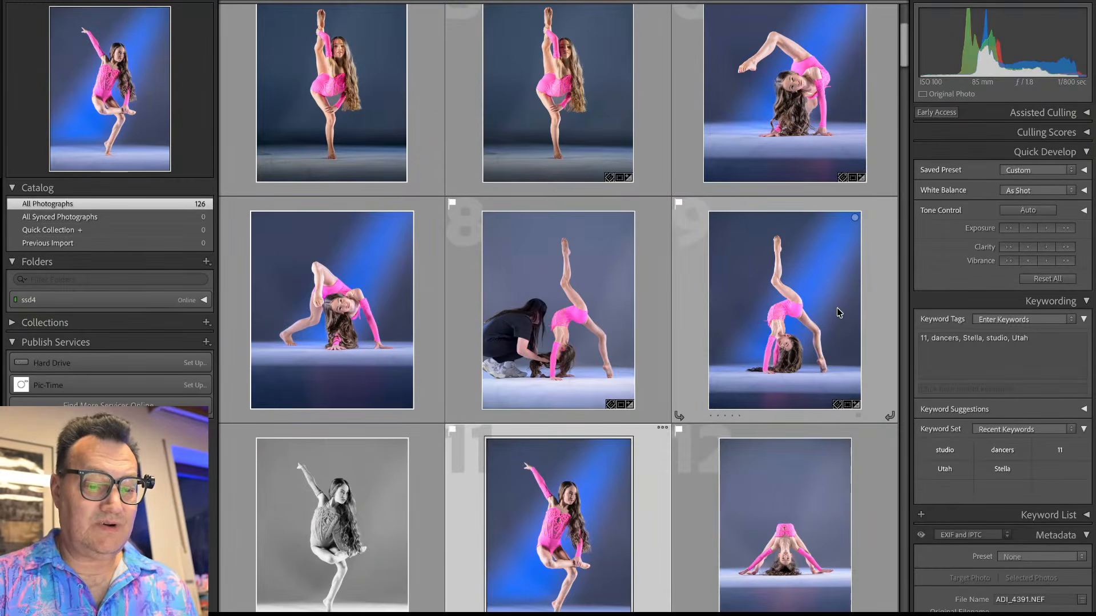
{"action": "key", "text": "Right"}
{"action": "key", "text": "e"}
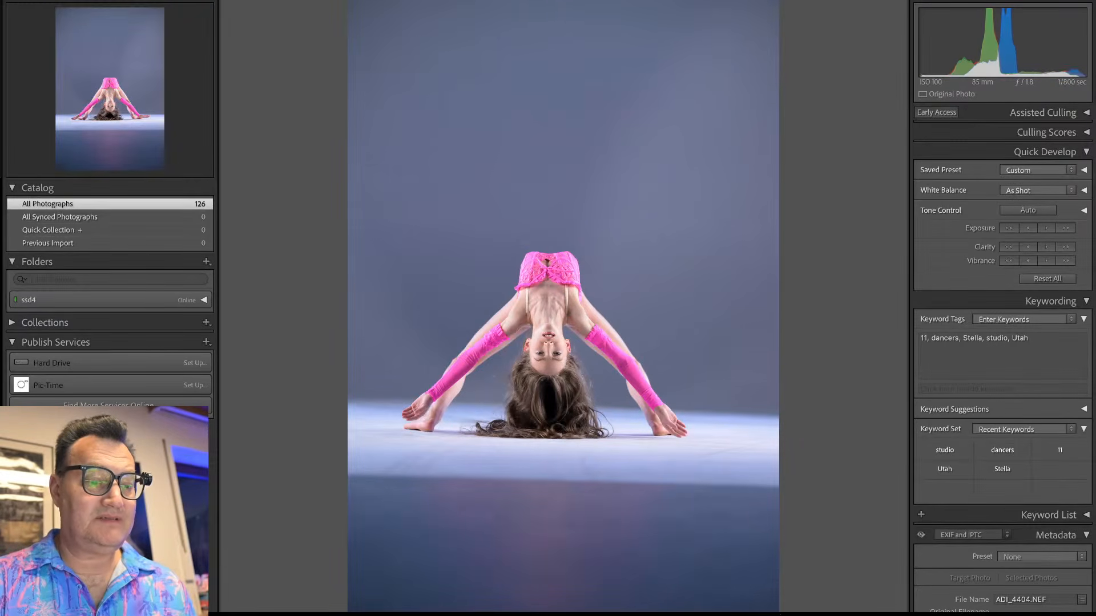
{"action": "key", "text": "Left"}
{"action": "key", "text": "Right"}
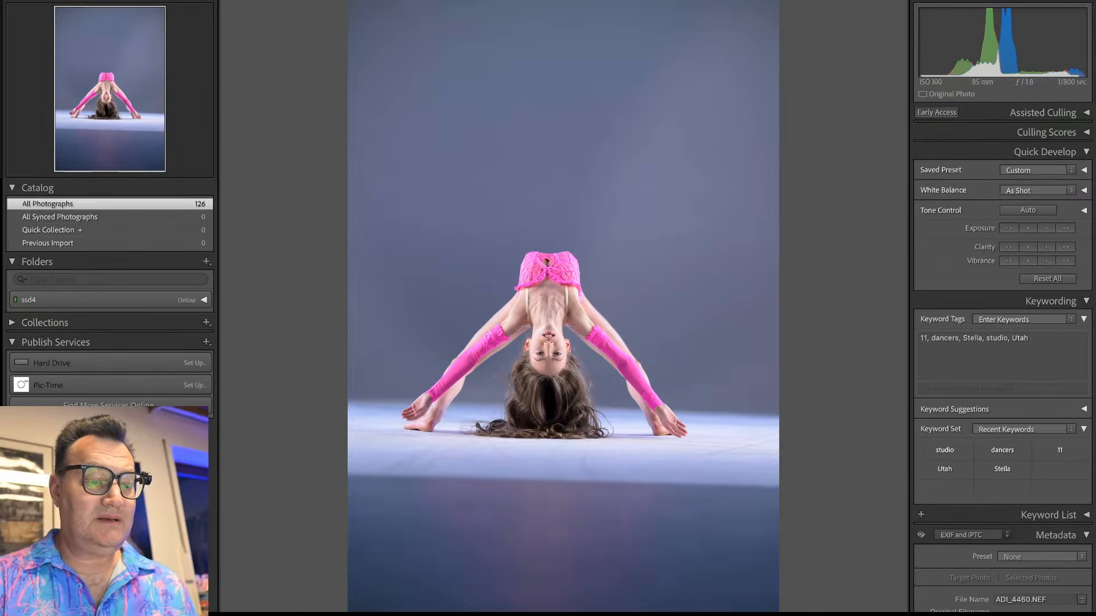
Step: Compare the low upside-down pose shots with their neighbours and inspect the dancer's hand and foot up close
{"action": "key", "text": "Right"}
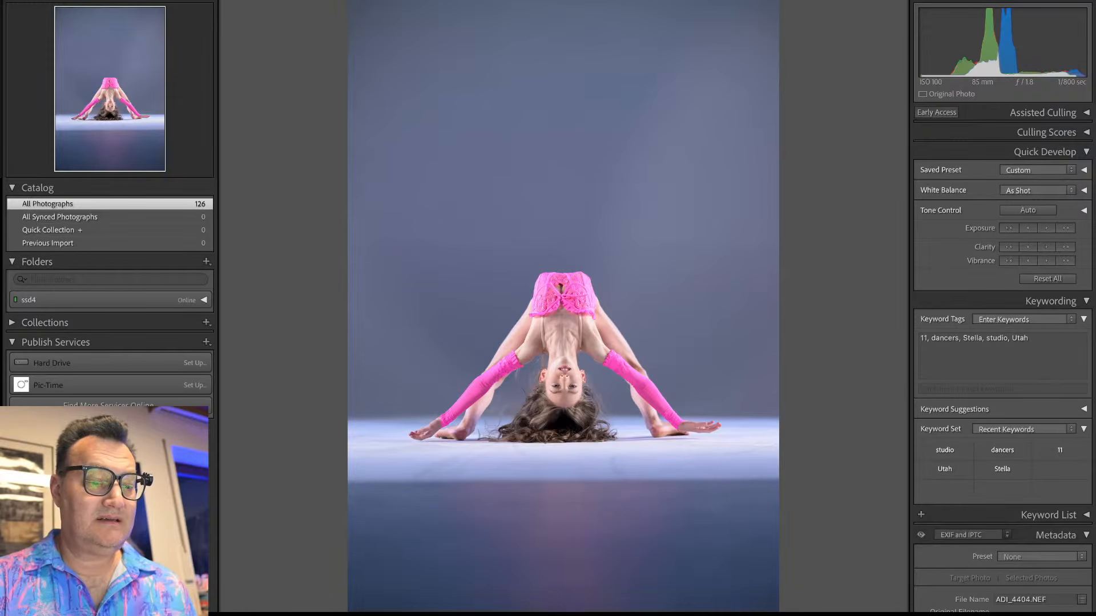
{"action": "key", "text": "Left"}
{"action": "key", "text": "Left"}
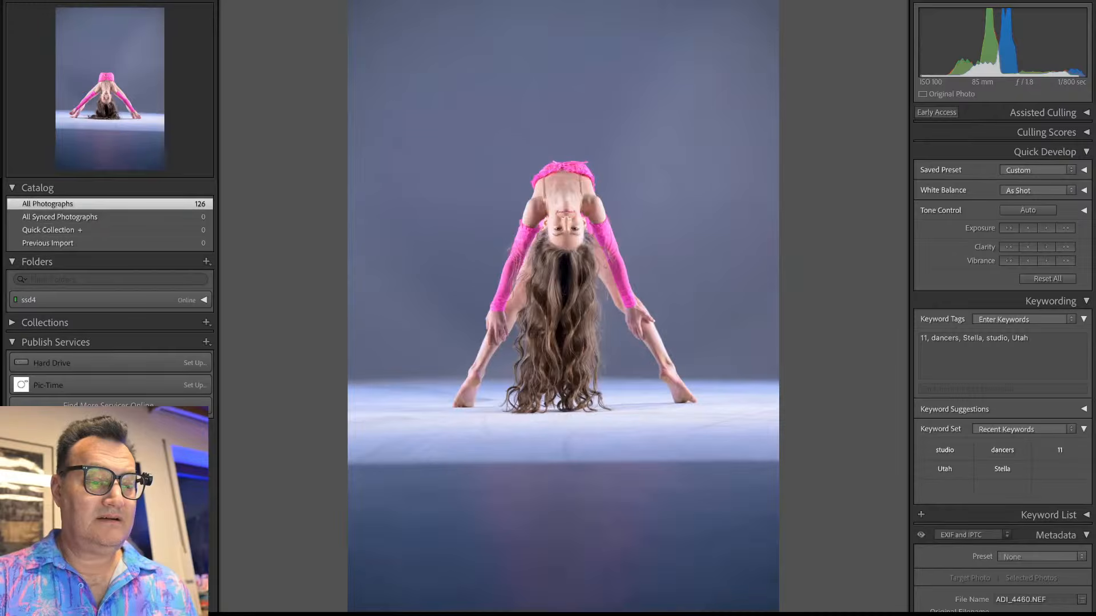
{"action": "key", "text": "Right"}
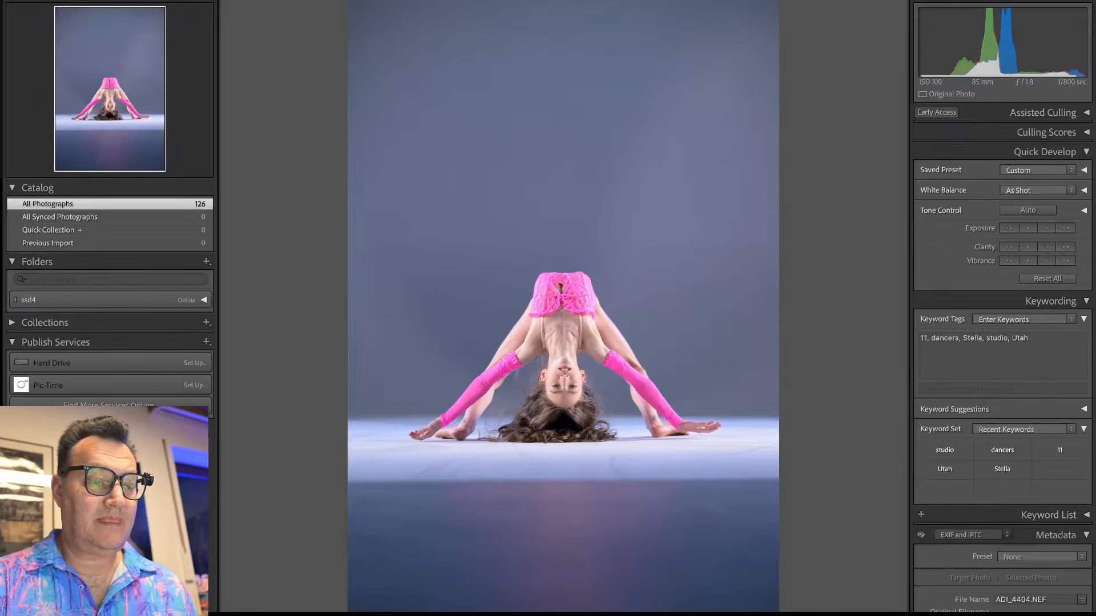
{"action": "key", "text": "Right"}
{"action": "key", "text": "Left"}
{"action": "key", "text": "Right"}
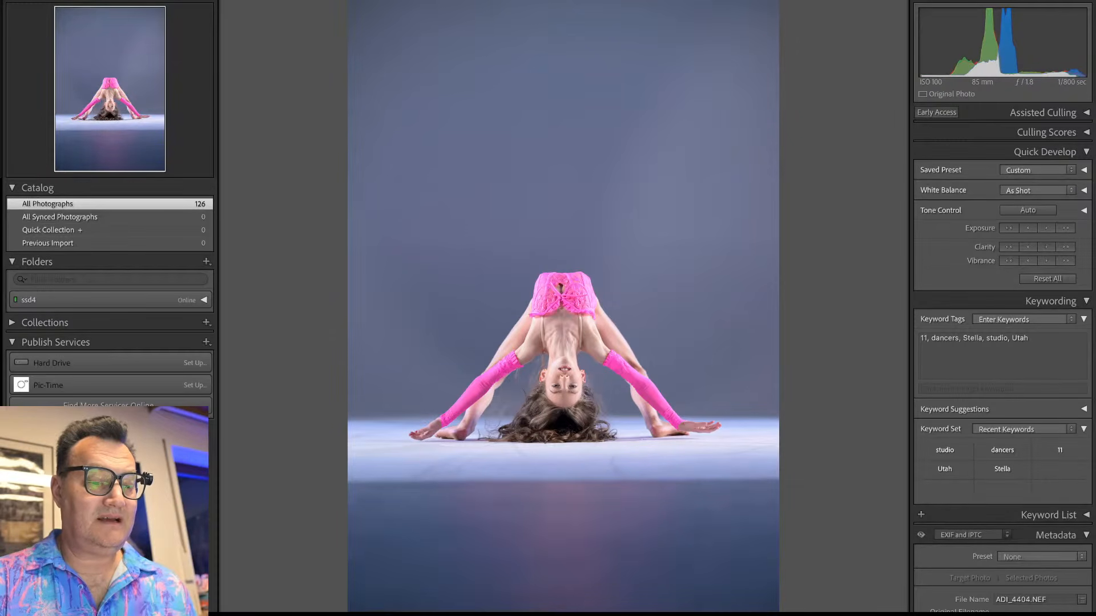
{"action": "left_click", "coordinate": [685, 399]}
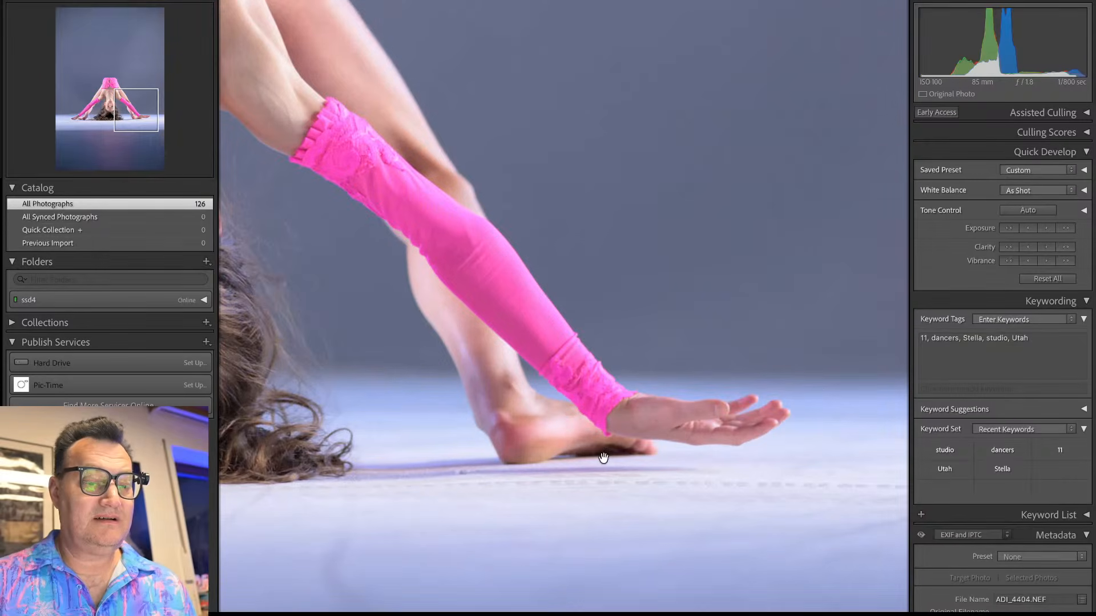
{"action": "left_click", "coordinate": [664, 428]}
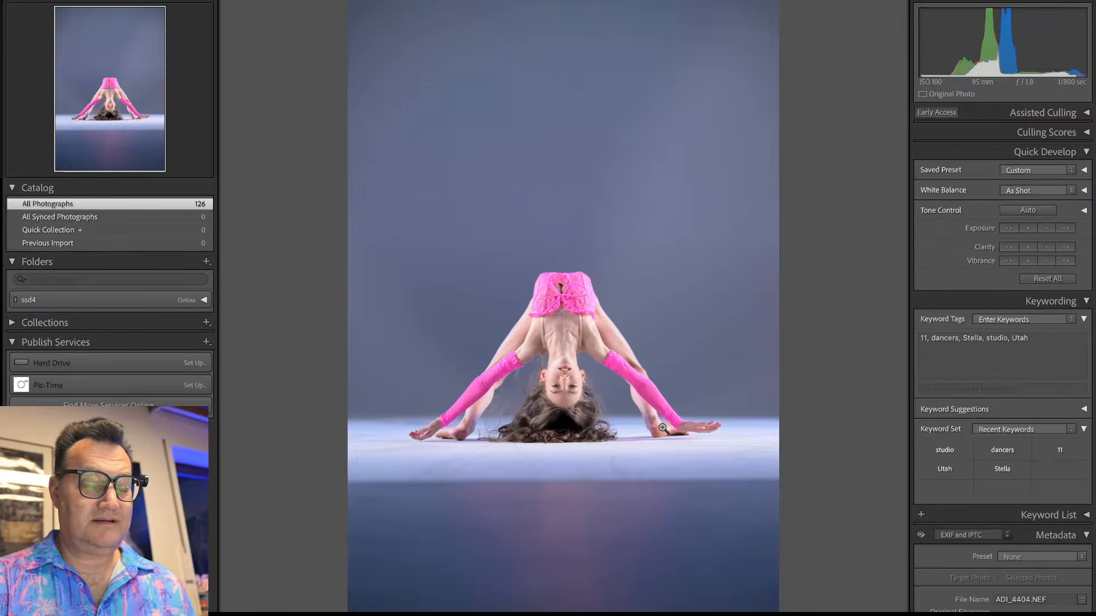
Step: Compare the taller long-hair backbend with the low upside-down pose and settle on the low pose shot, ADI_4460.NEF
{"action": "key", "text": "Right"}
{"action": "key", "text": "Right"}
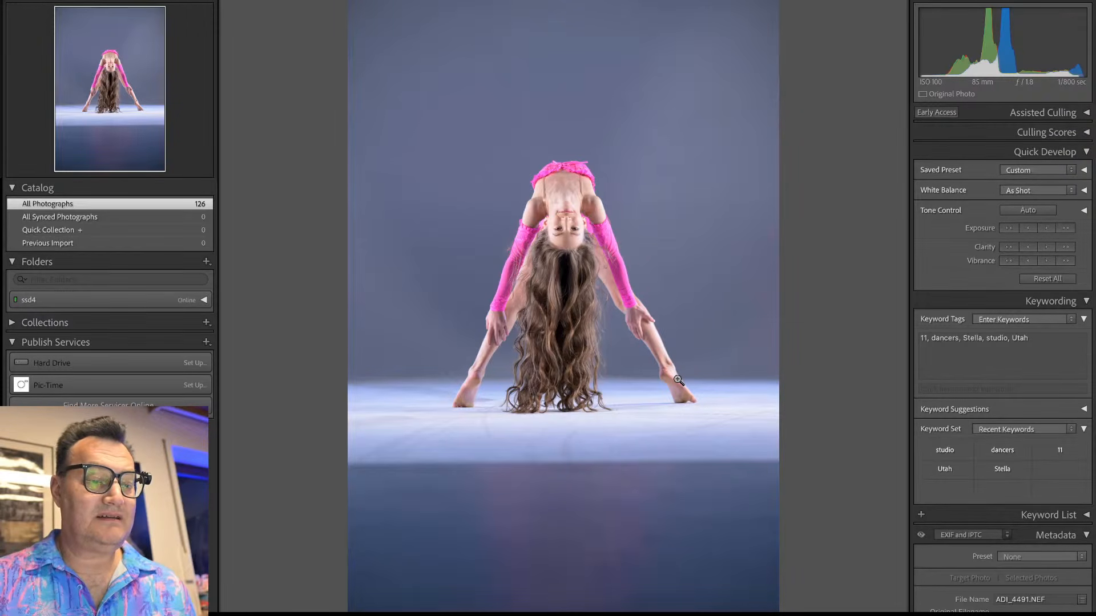
{"action": "key", "text": "Left"}
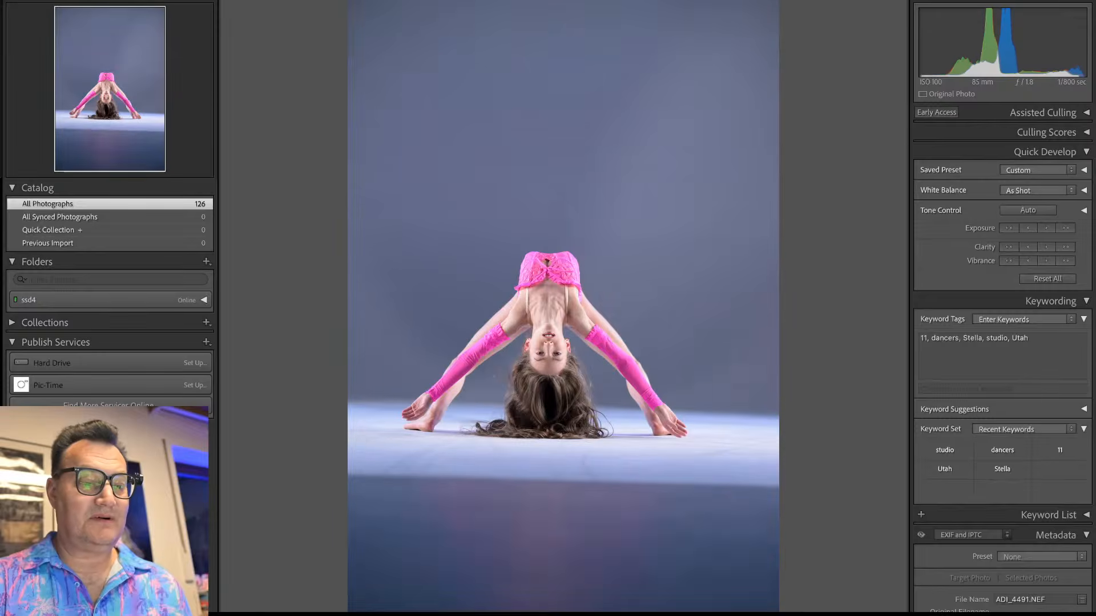
{"action": "key", "text": "Right"}
{"action": "key", "text": "Left"}
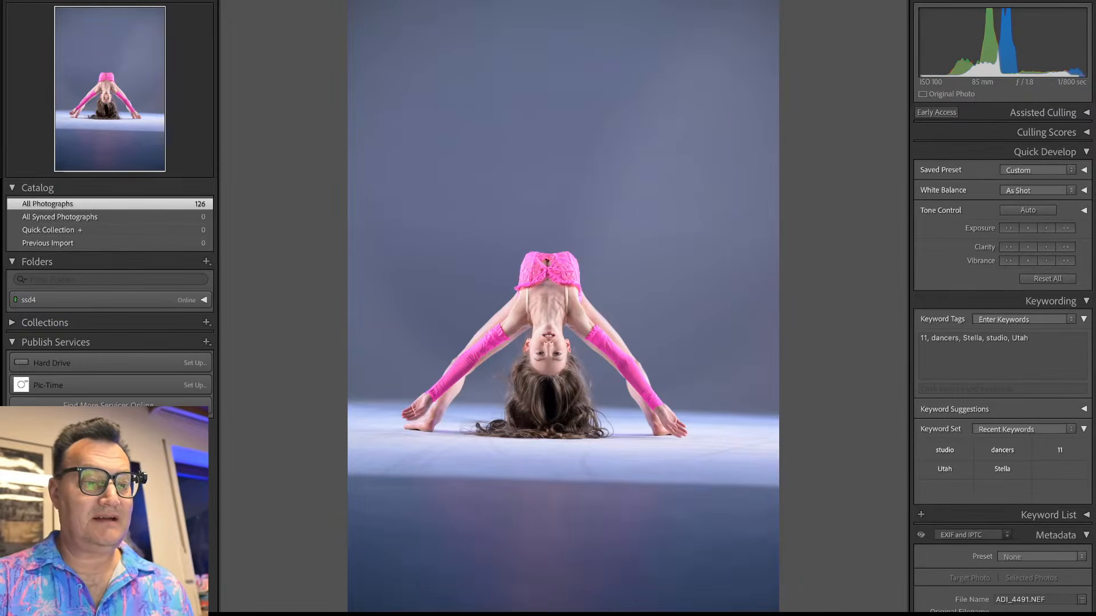
Step: Straighten the low-pose photo to an angle of -1.46 and crop it to a nearly square frame around the dancer
{"action": "key", "text": "r"}
{"action": "left_click_drag", "start_coordinate": [798, 262], "coordinate": [797, 253]}
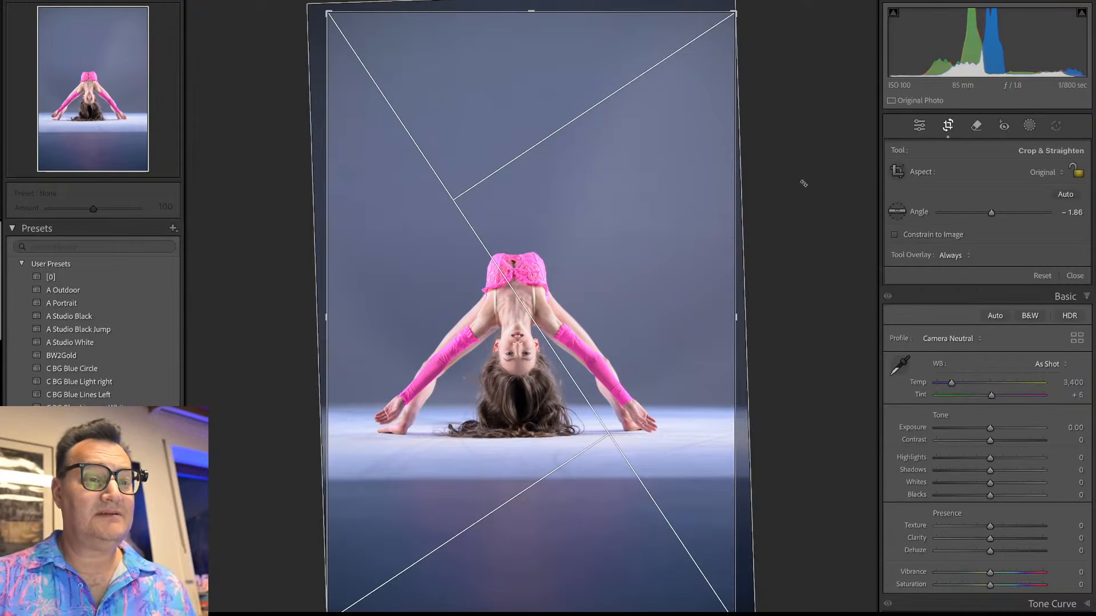
{"action": "left_click_drag", "start_coordinate": [735, 12], "coordinate": [720, 122]}
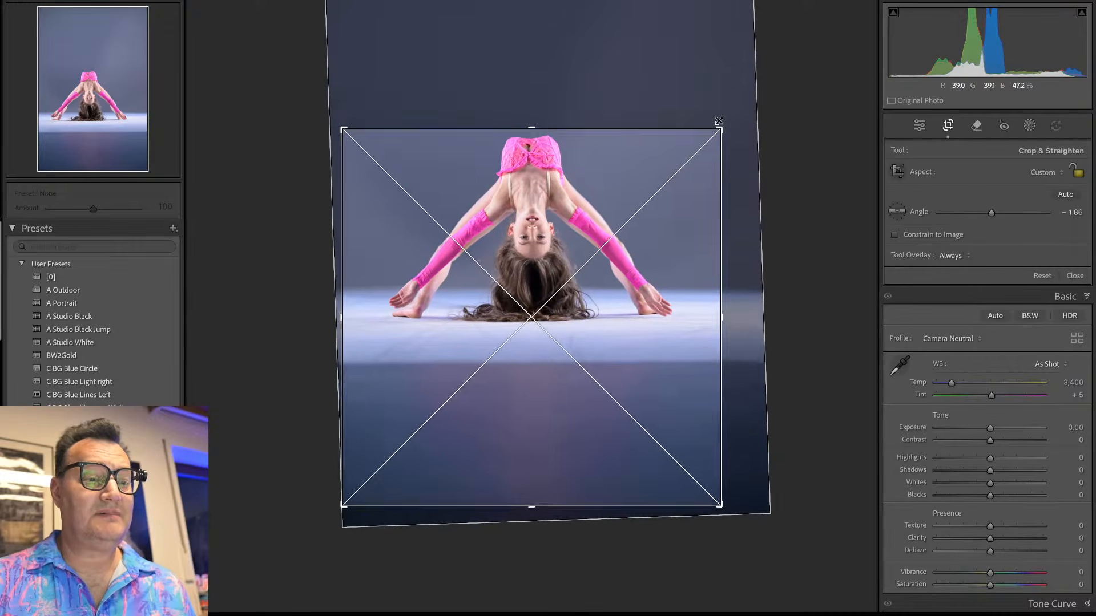
{"action": "left_click_drag", "start_coordinate": [670, 172], "coordinate": [673, 232]}
{"action": "left_click_drag", "start_coordinate": [820, 147], "coordinate": [818, 149]}
{"action": "left_click_drag", "start_coordinate": [593, 271], "coordinate": [594, 283]}
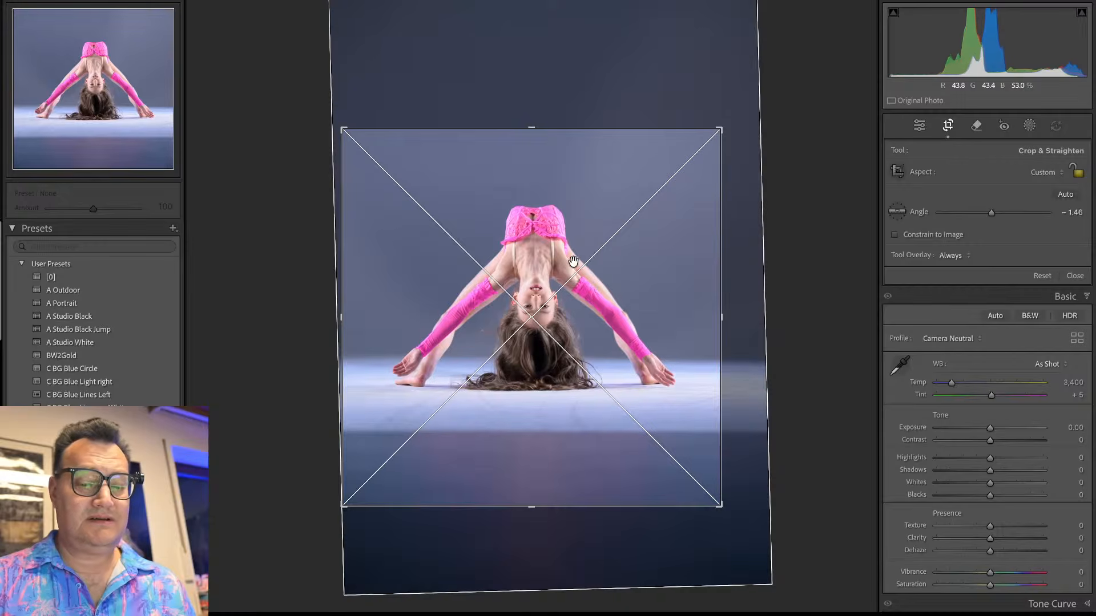
{"action": "key", "text": "Return"}
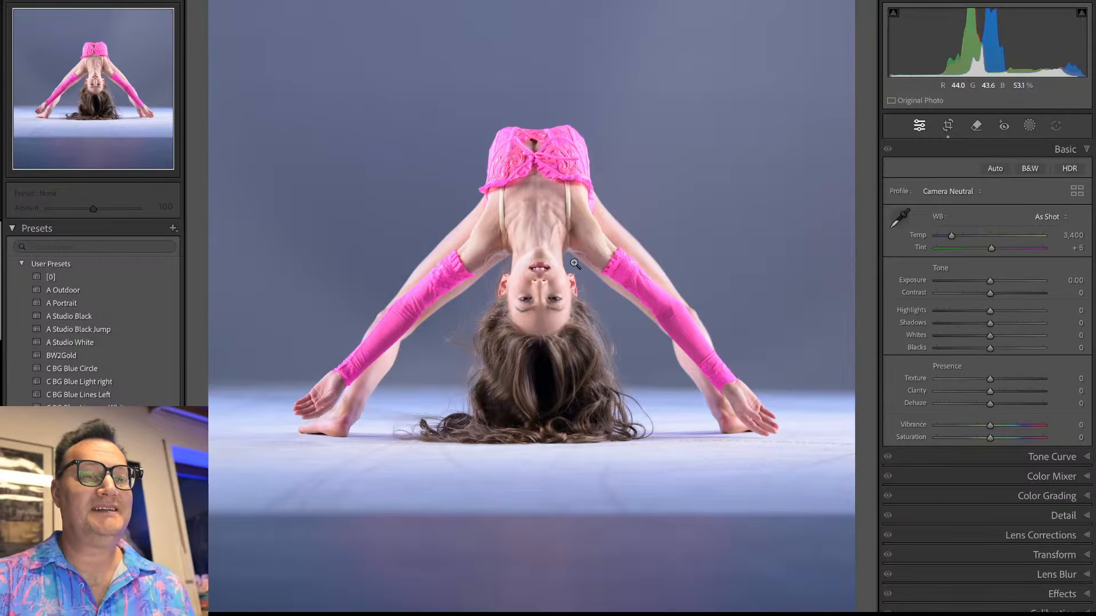
Step: Reposition the photo within its crop so the dancer sits slightly lower in the frame
{"action": "key", "text": "r"}
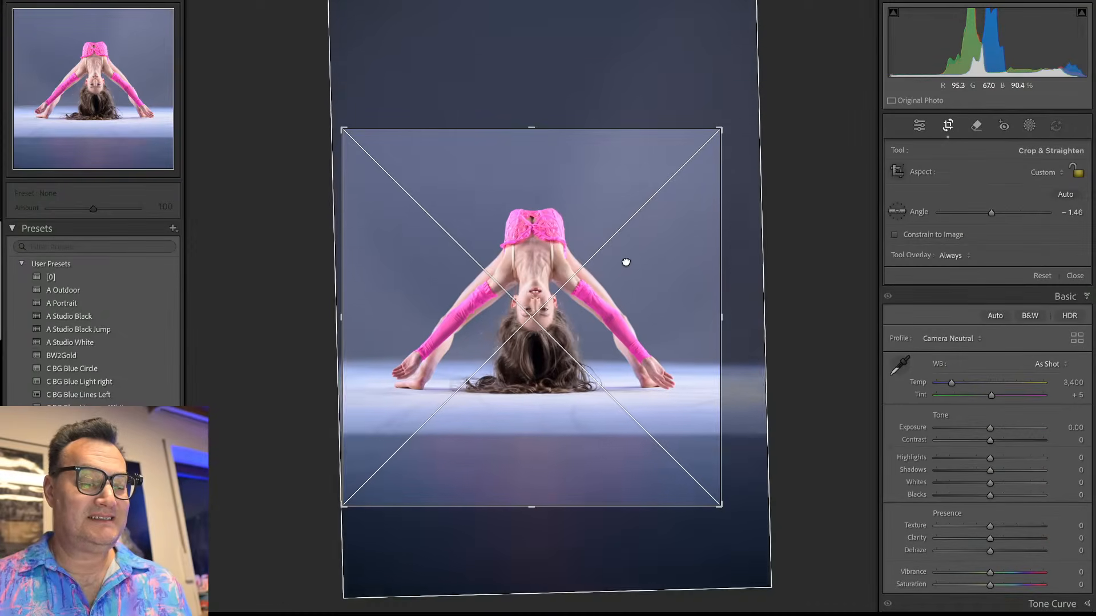
{"action": "left_click_drag", "start_coordinate": [622, 279], "coordinate": [608, 263]}
{"action": "key", "text": "Return"}
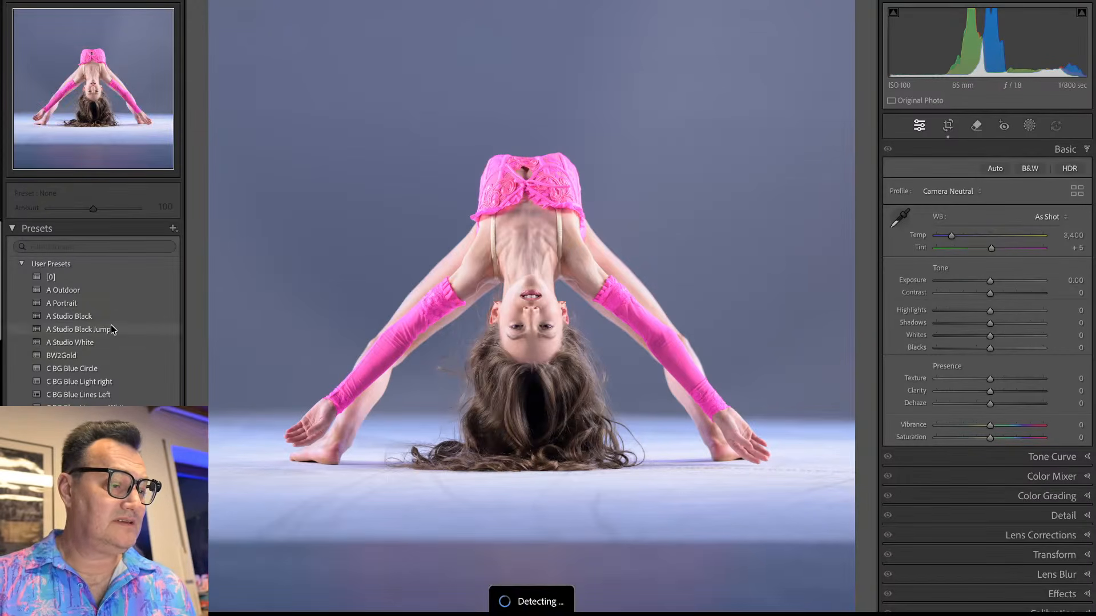
Step: Apply the C BG Blue Circle preset, then centre the blue circle mask's radial gradient on the dancer and narrow it slightly
{"action": "left_click", "coordinate": [104, 369]}
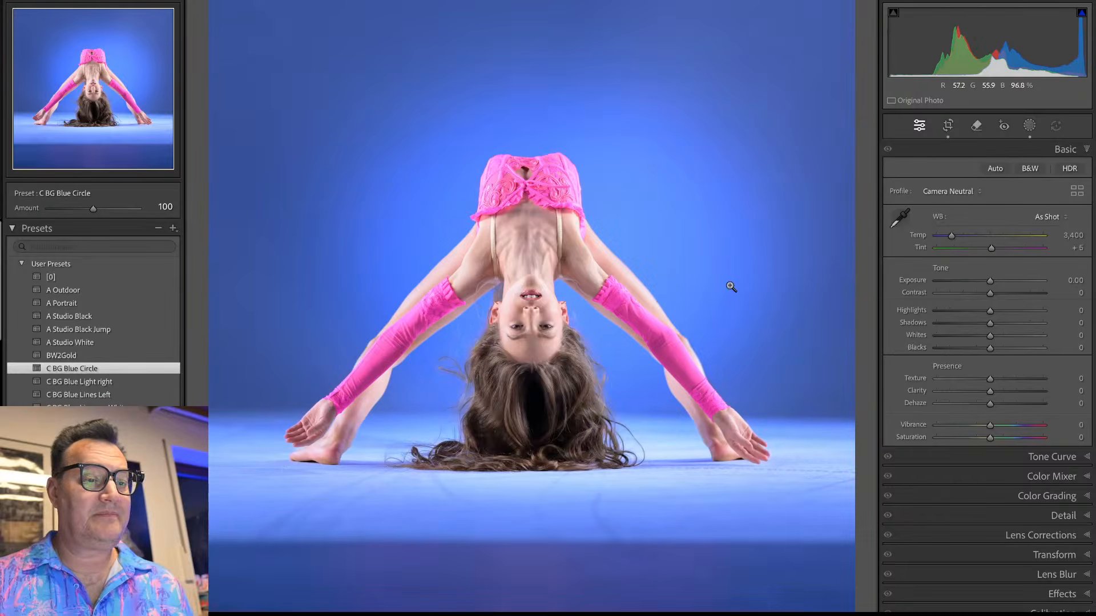
{"action": "key", "text": "shift+w"}
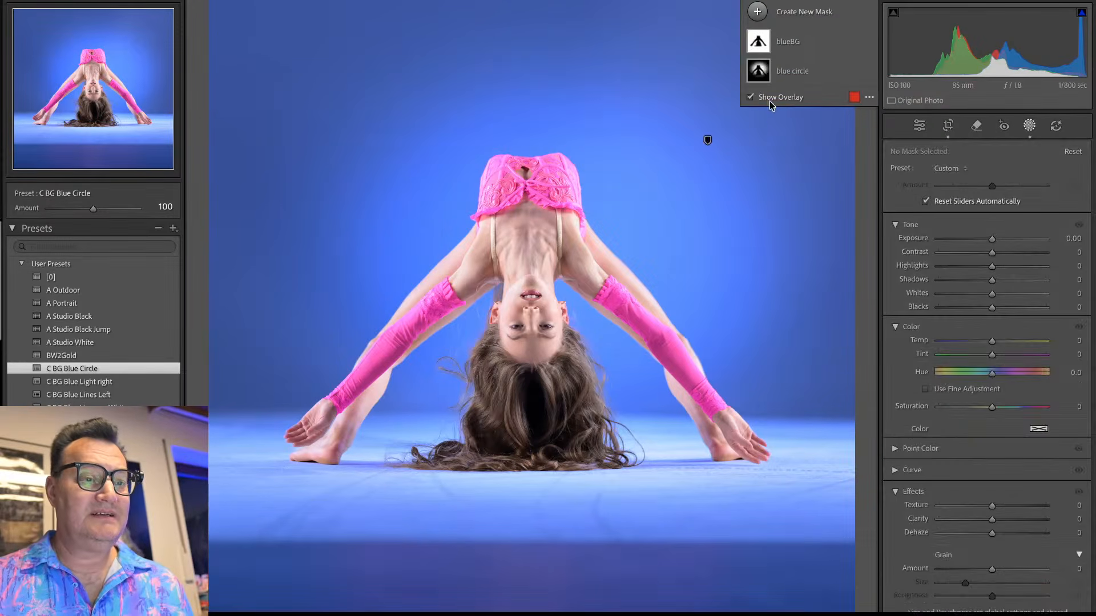
{"action": "left_click", "coordinate": [785, 71]}
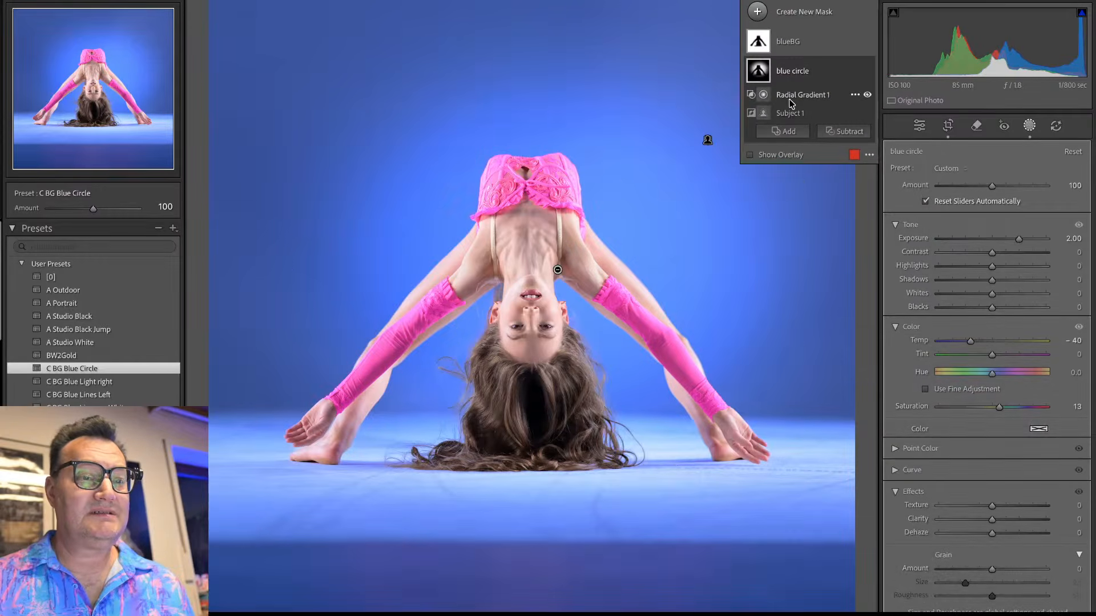
{"action": "left_click", "coordinate": [792, 96]}
{"action": "left_click_drag", "start_coordinate": [558, 272], "coordinate": [527, 269]}
{"action": "left_click_drag", "start_coordinate": [797, 267], "coordinate": [764, 273]}
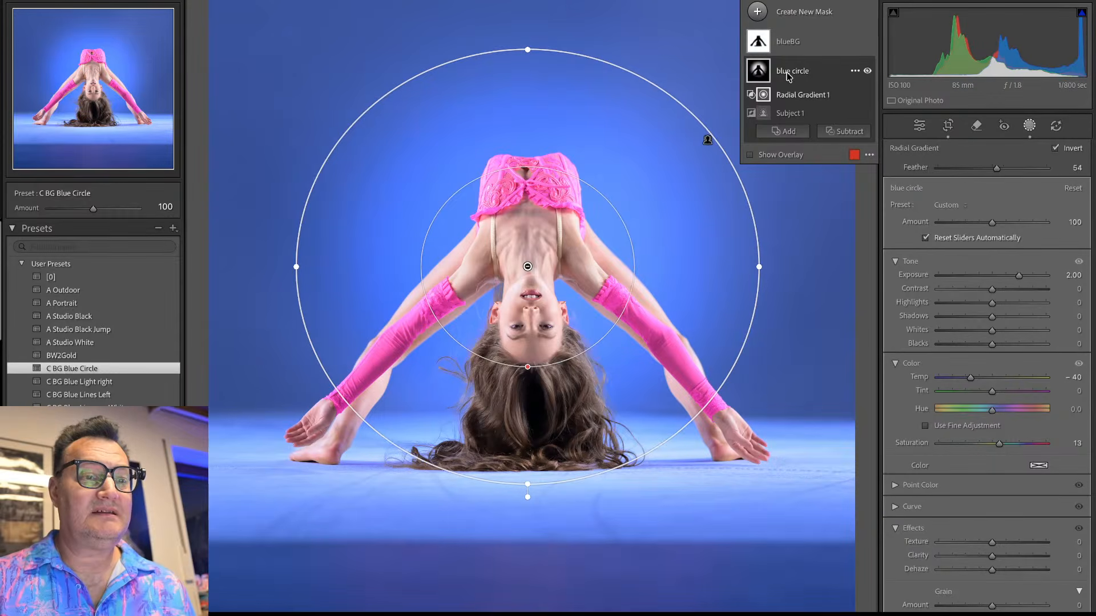
Step: Set the blueBG mask's Exposure to -1.43 and Temp to -10, and finish masking
{"action": "left_click", "coordinate": [787, 41]}
{"action": "left_click_drag", "start_coordinate": [988, 255], "coordinate": [977, 261]}
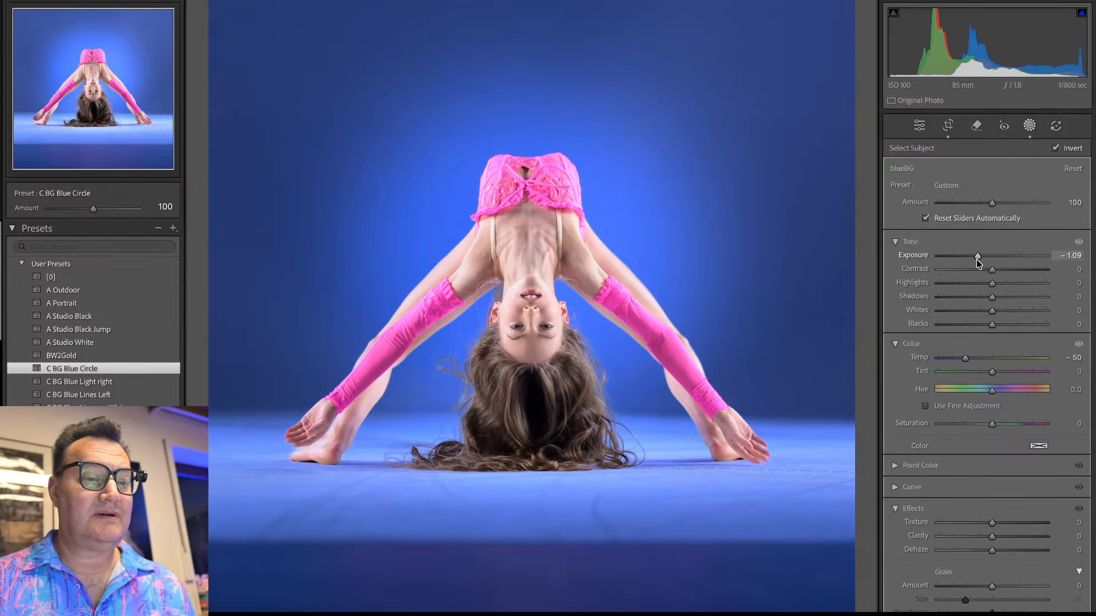
{"action": "left_click", "coordinate": [986, 358]}
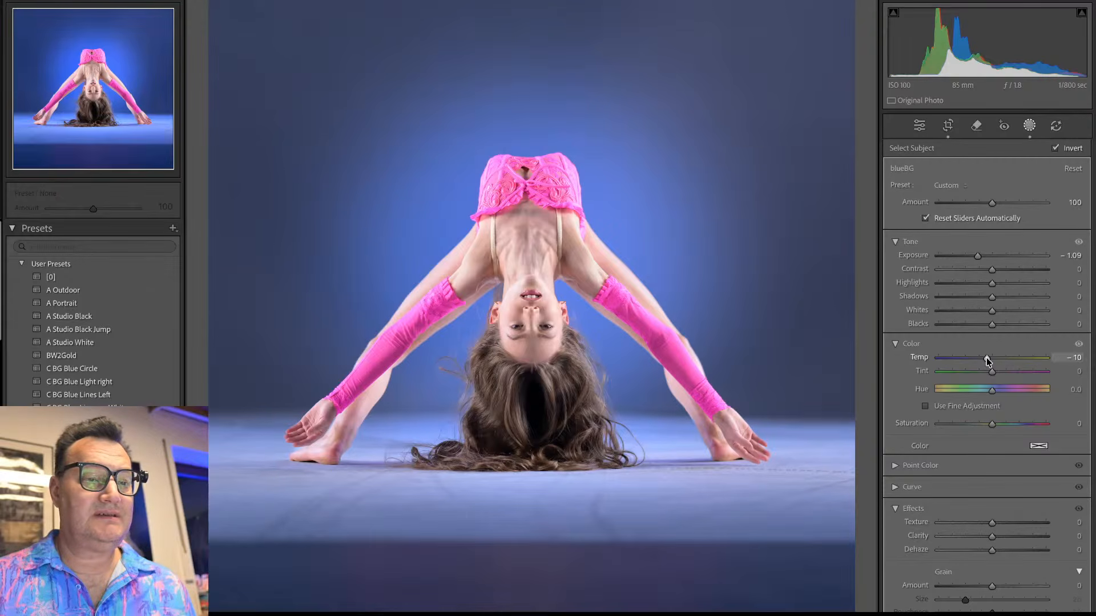
{"action": "left_click", "coordinate": [978, 255]}
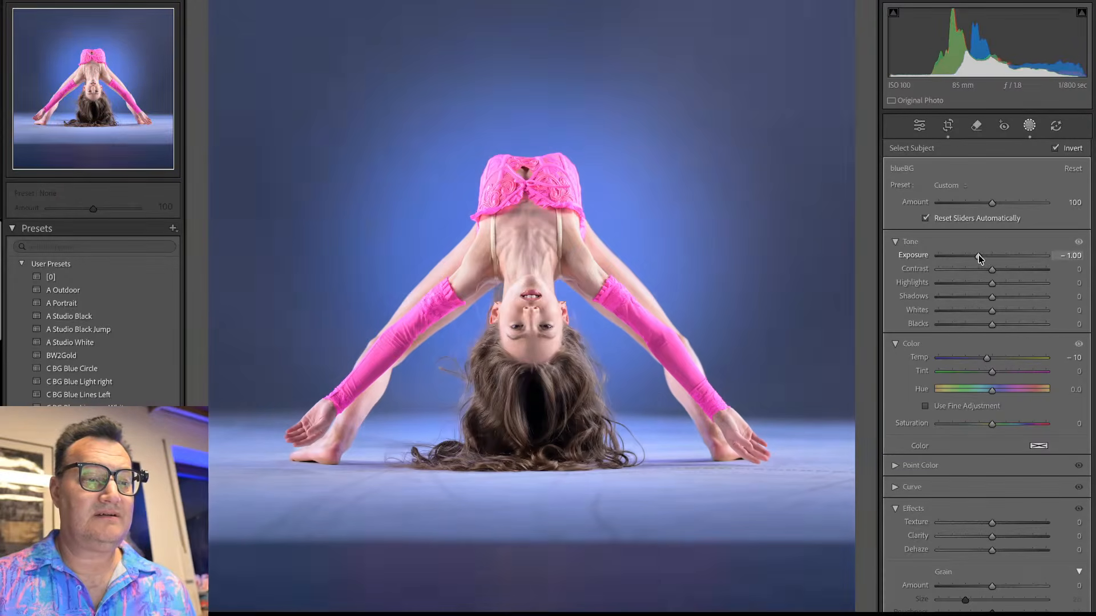
{"action": "left_click_drag", "start_coordinate": [978, 255], "coordinate": [973, 260]}
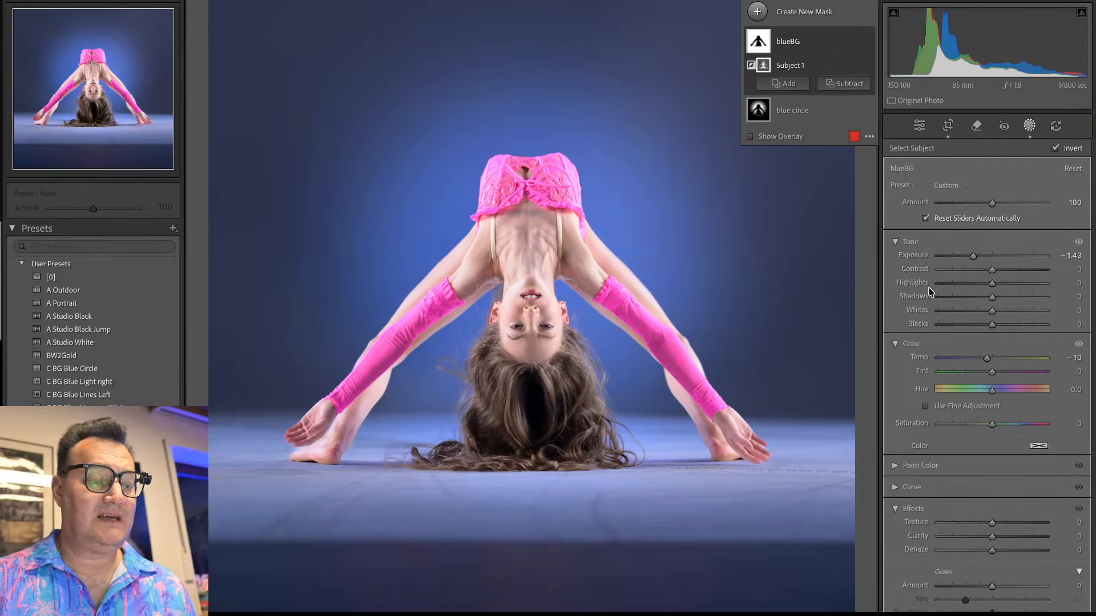
{"action": "key", "text": "shift+w"}
Step: Compare the photo before and after the background edits
{"action": "key", "text": "backslash"}
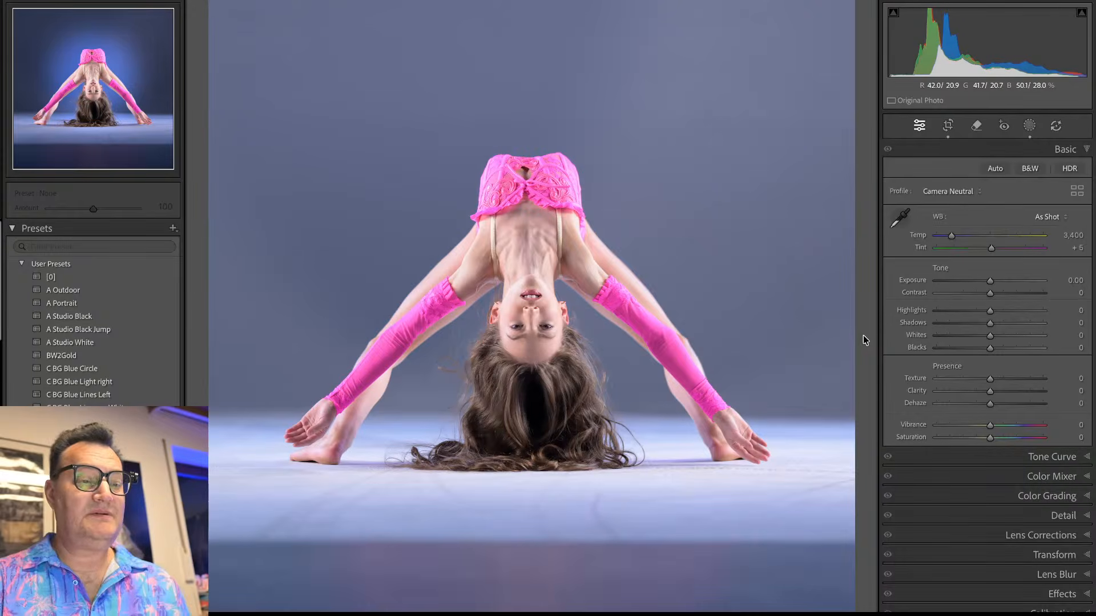
{"action": "key", "text": "backslash"}
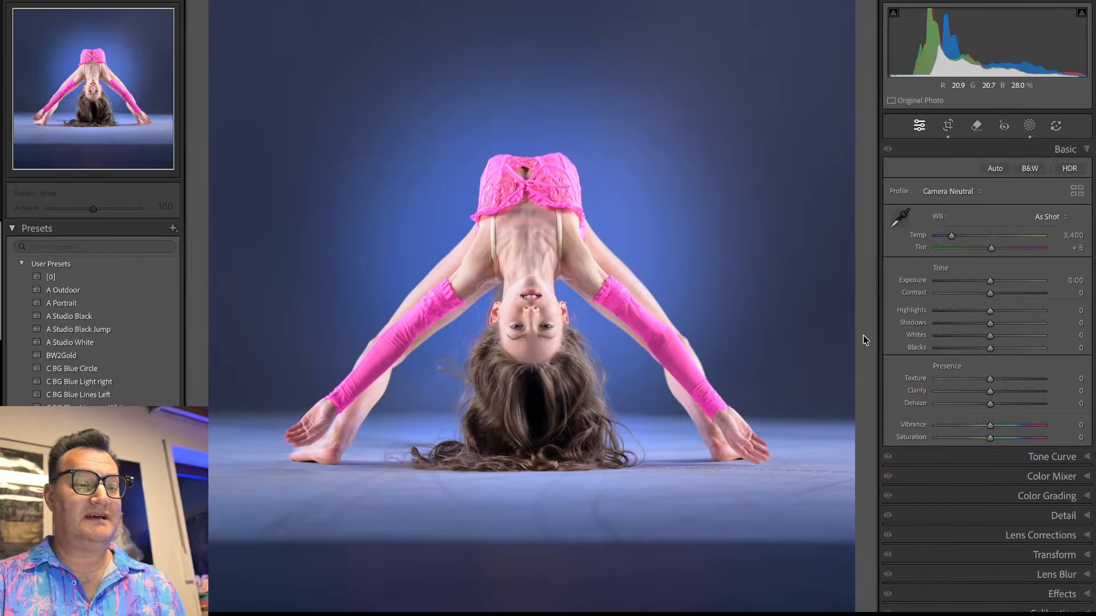
{"action": "key", "text": "backslash"}
{"action": "key", "text": "backslash"}
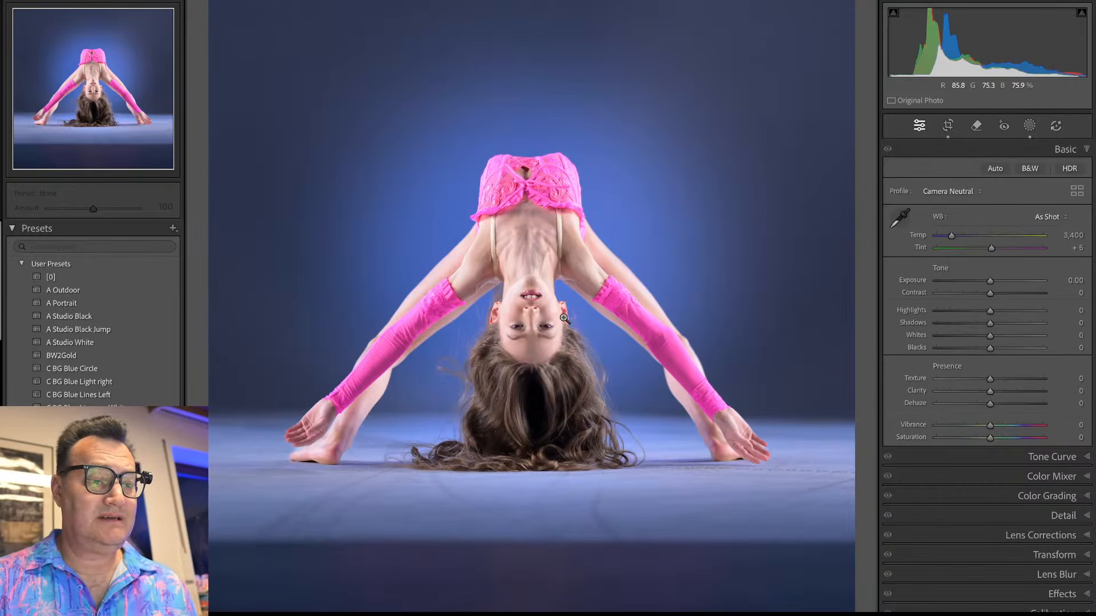
Step: Set the photo's Clarity to +24 and Vibrance to +6
{"action": "left_click_drag", "start_coordinate": [990, 392], "coordinate": [1003, 397]}
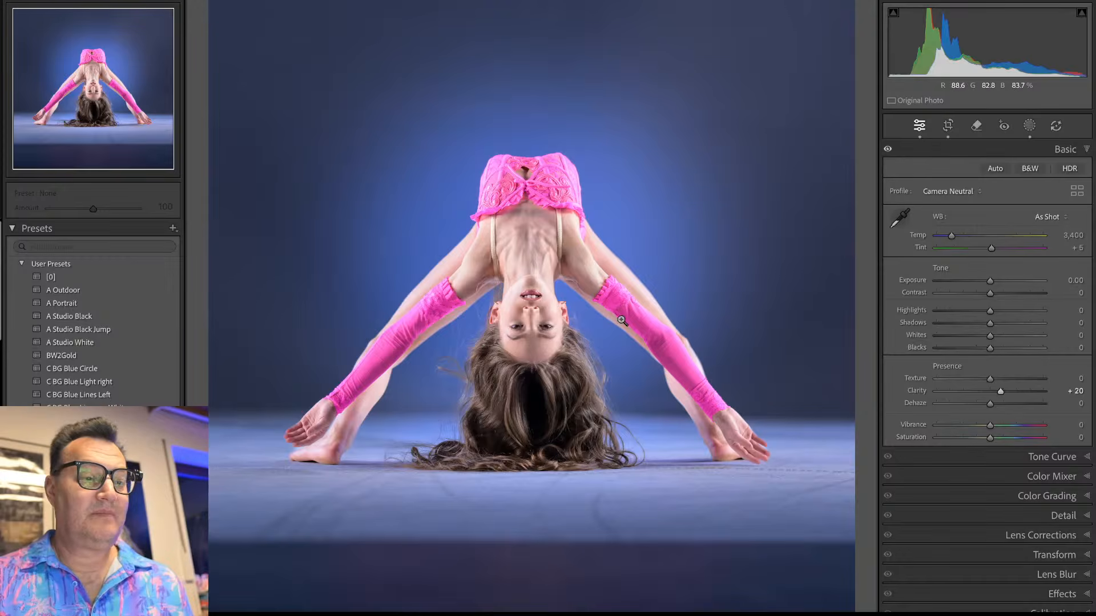
{"action": "left_click_drag", "start_coordinate": [1000, 393], "coordinate": [1002, 393]}
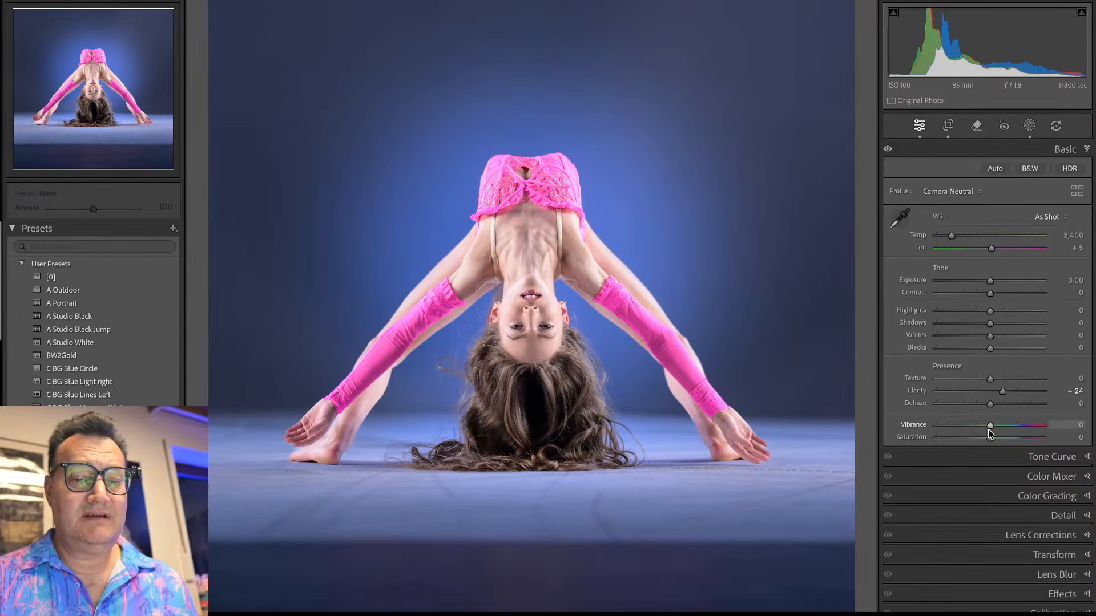
{"action": "left_click_drag", "start_coordinate": [989, 426], "coordinate": [992, 427]}
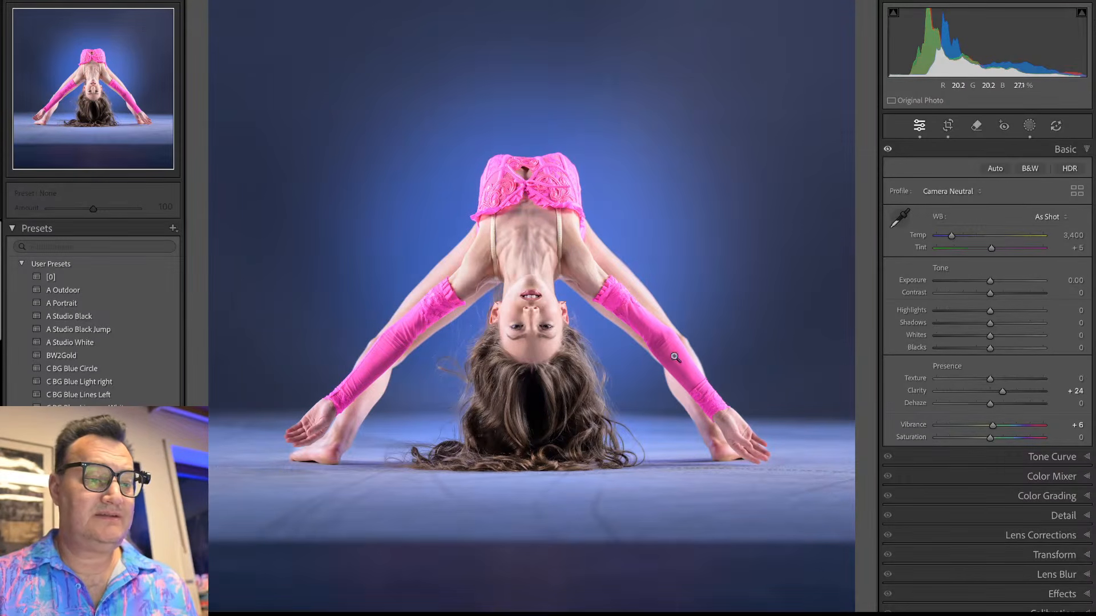
Step: Inspect the dancer's face, hair, hand and the floor up close, and return to the full photo
{"action": "left_click", "coordinate": [538, 358]}
{"action": "left_click_drag", "start_coordinate": [634, 323], "coordinate": [643, 303]}
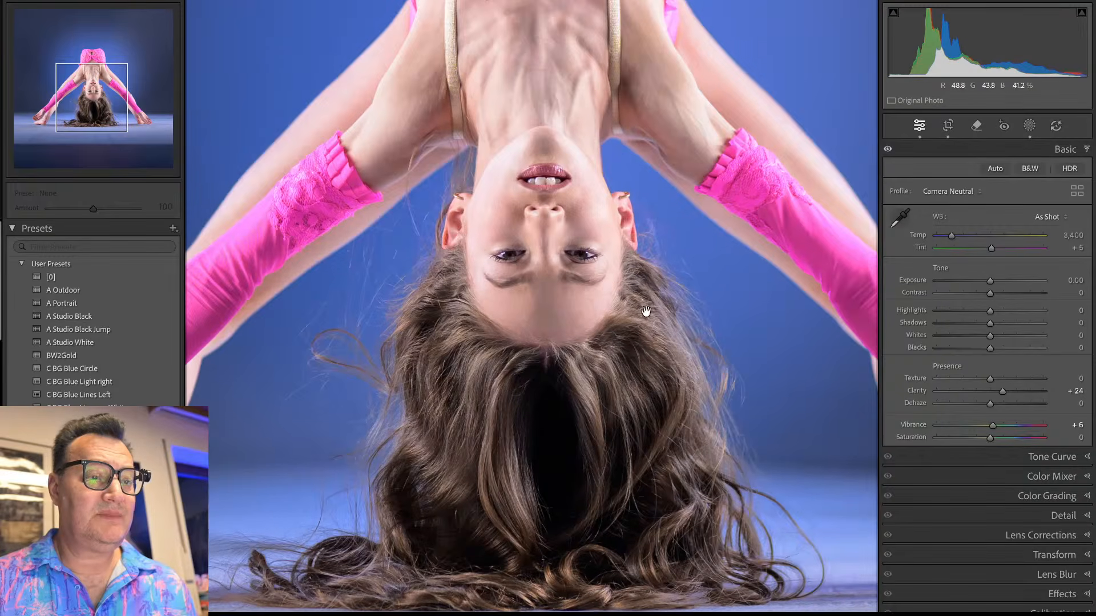
{"action": "left_click_drag", "start_coordinate": [648, 377], "coordinate": [656, 342]}
{"action": "left_click_drag", "start_coordinate": [597, 323], "coordinate": [506, 271]}
{"action": "left_click_drag", "start_coordinate": [602, 243], "coordinate": [582, 252]}
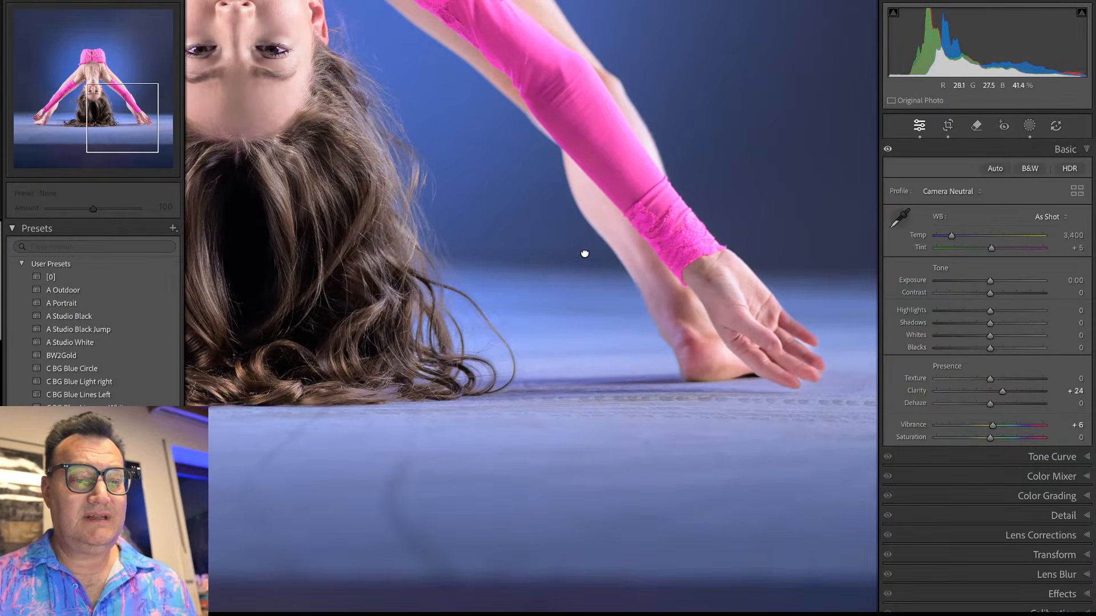
{"action": "left_click", "coordinate": [582, 234]}
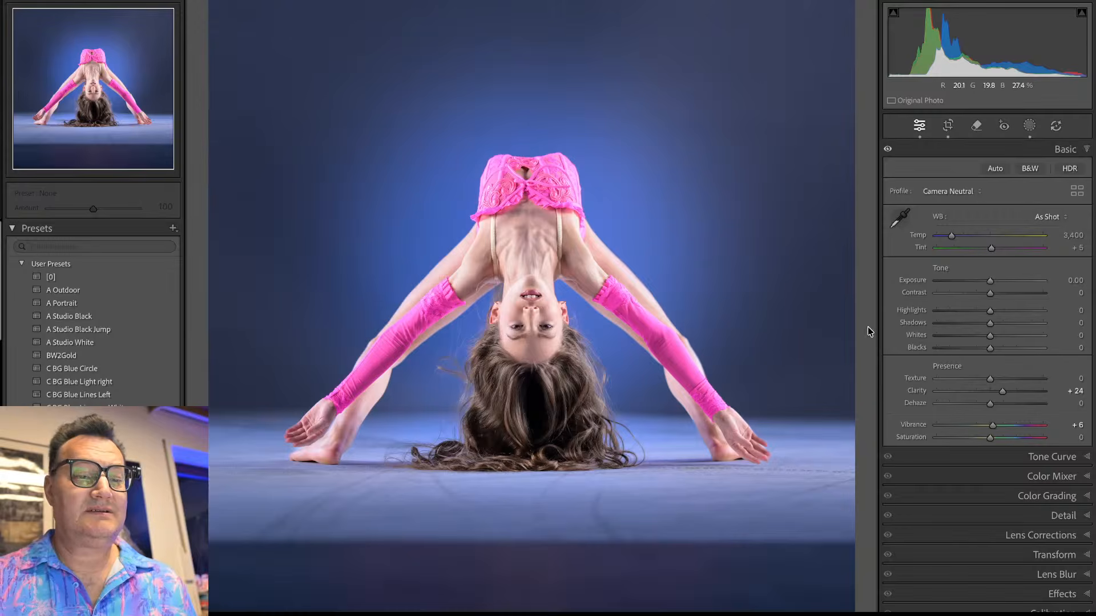
Step: Synchronize the edited backbend photo's settings, including the blueBG and blue circle masks, to the next photo in the grid
{"action": "key", "text": "g"}
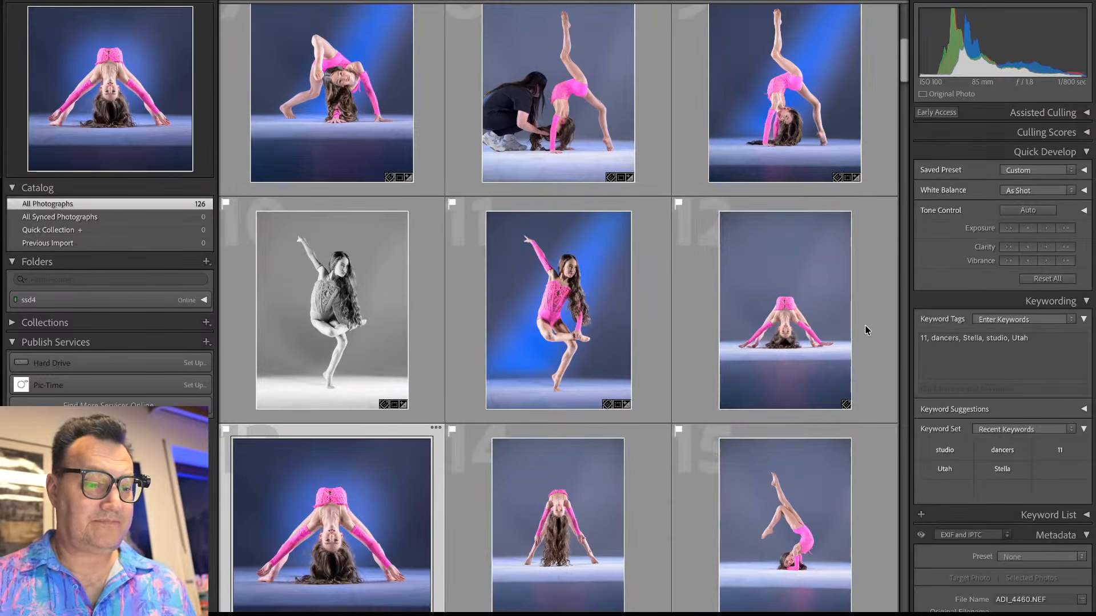
{"action": "scroll", "coordinate": [676, 428], "scroll_direction": "down", "scroll_amount": 2}
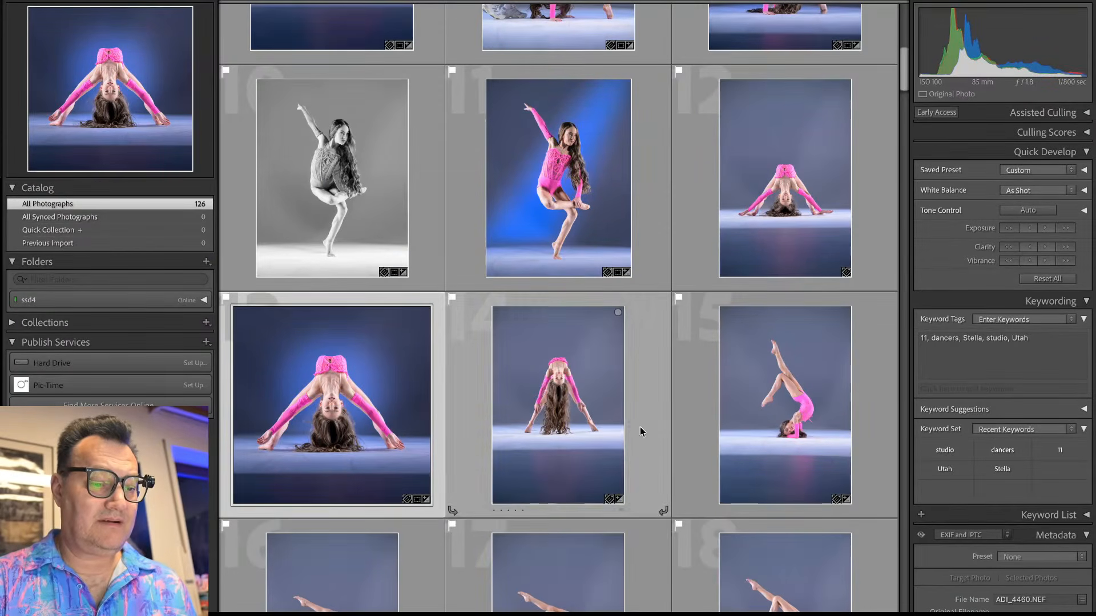
{"action": "key", "text": "super+shift+s"}
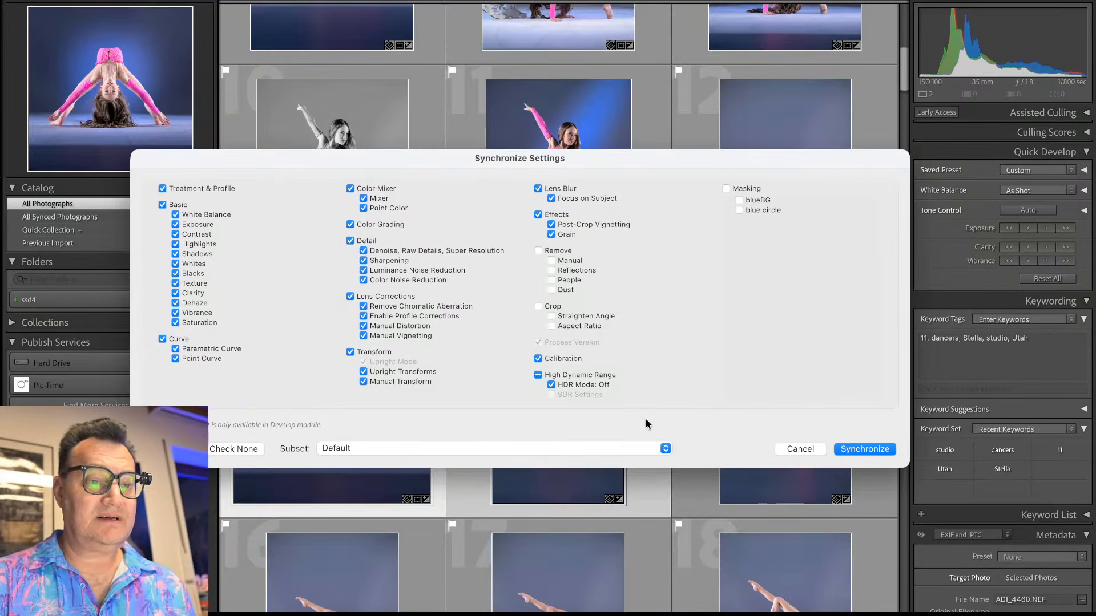
{"action": "left_click", "coordinate": [726, 189]}
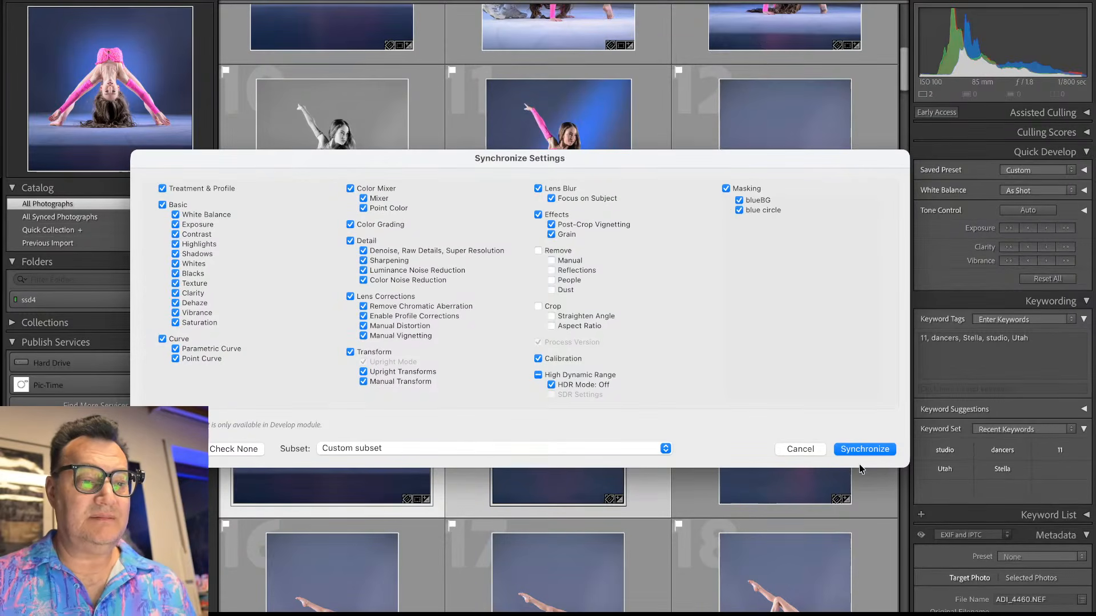
{"action": "left_click", "coordinate": [863, 450]}
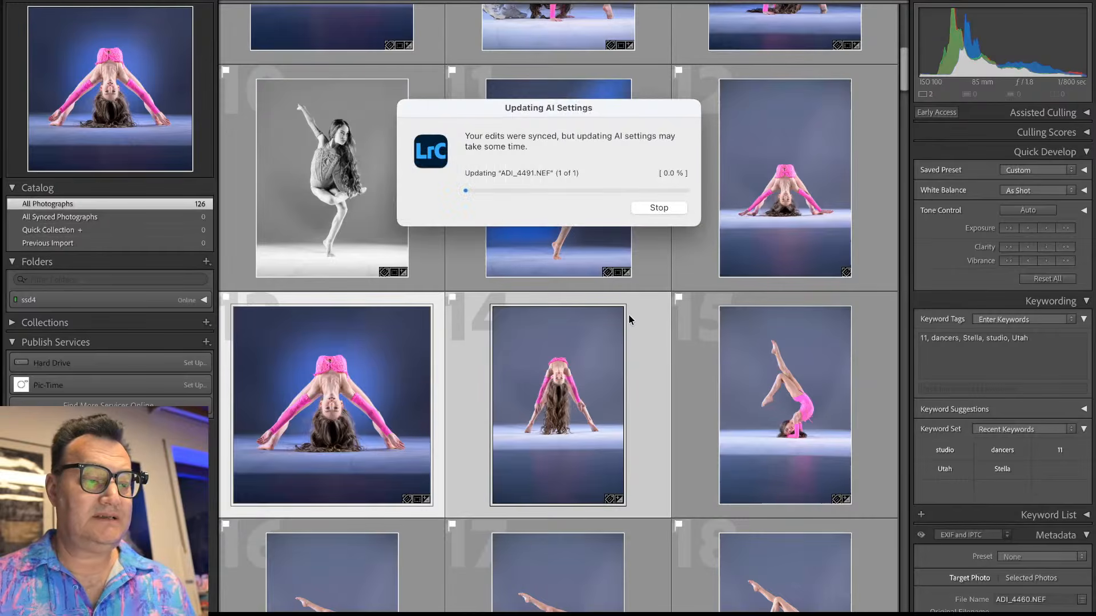
Step: Crop the newly synced long-hair backbend photo closer around the dancer, removing the dark floor, and straighten it to 0.28
{"action": "left_click", "coordinate": [646, 384]}
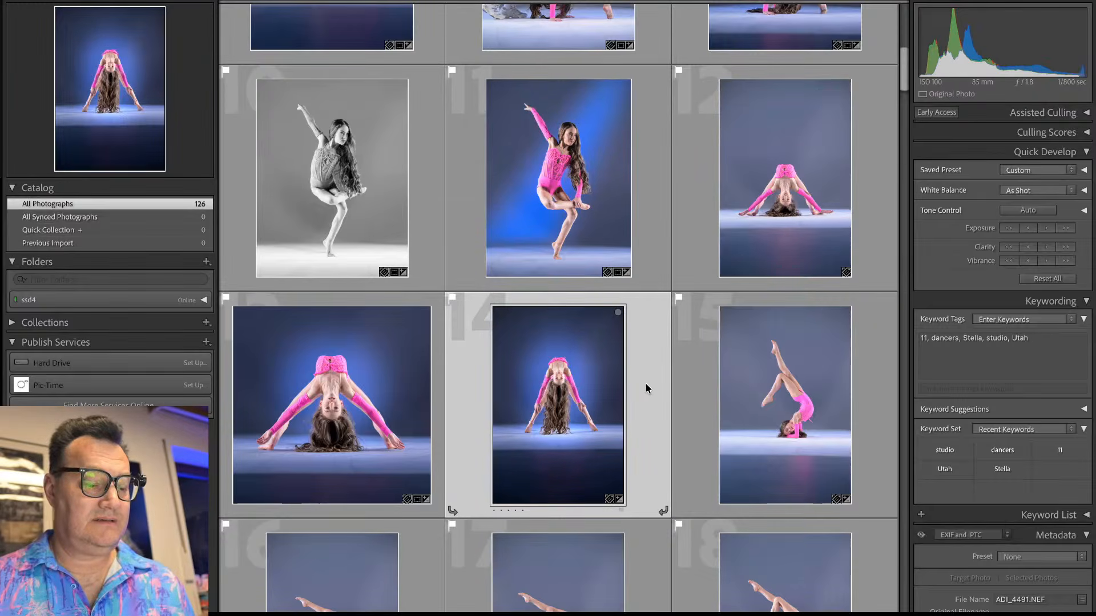
{"action": "key", "text": "r"}
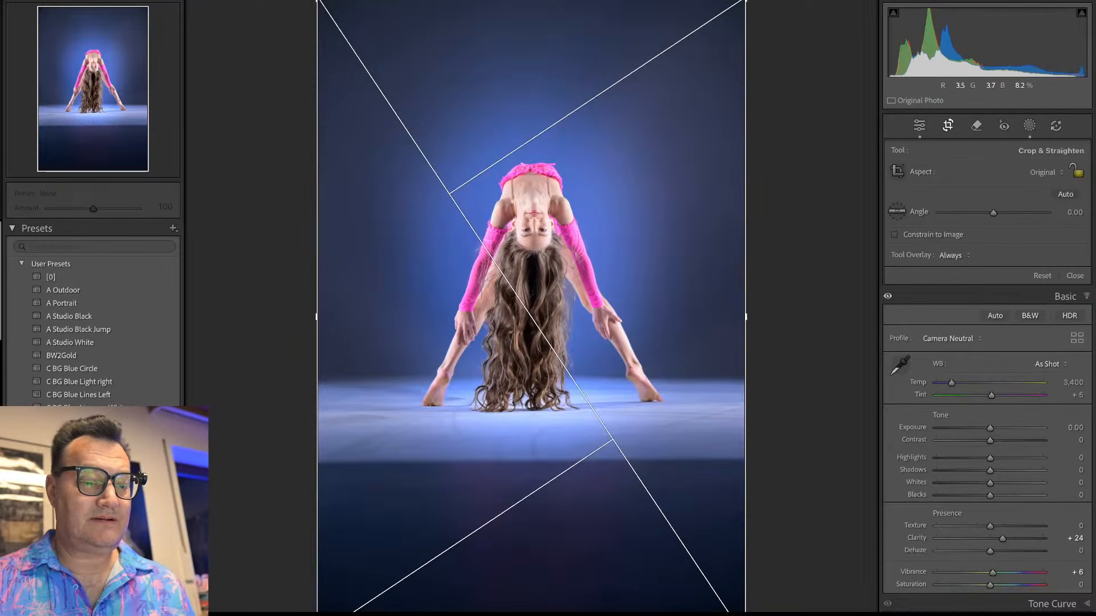
{"action": "left_click_drag", "start_coordinate": [743, 614], "coordinate": [756, 541]}
{"action": "left_click_drag", "start_coordinate": [809, 448], "coordinate": [812, 453]}
{"action": "left_click_drag", "start_coordinate": [323, 84], "coordinate": [344, 129]}
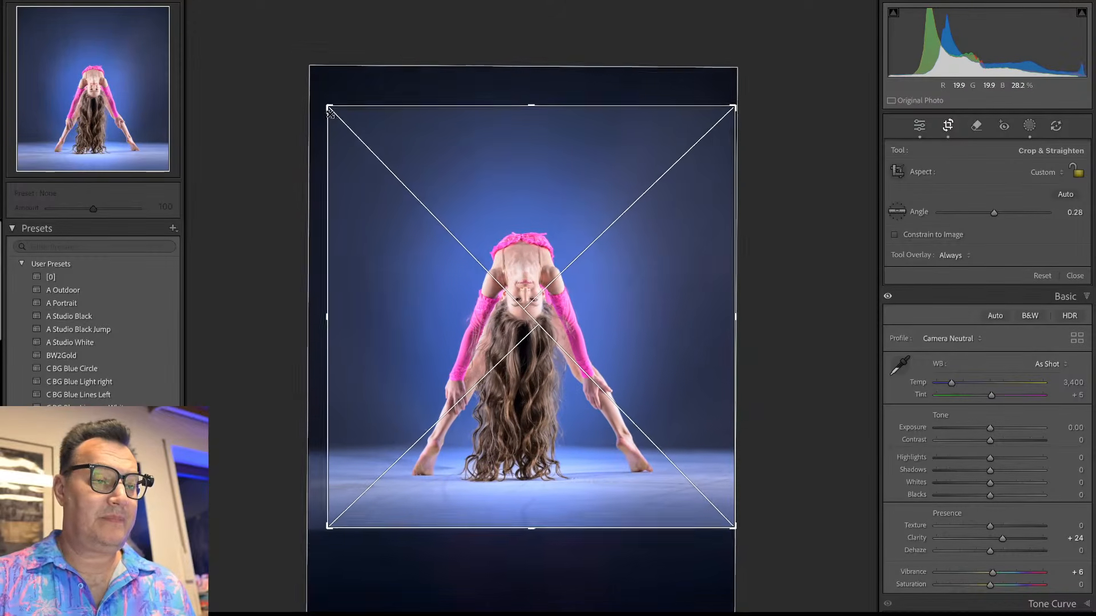
{"action": "left_click_drag", "start_coordinate": [738, 113], "coordinate": [724, 126]}
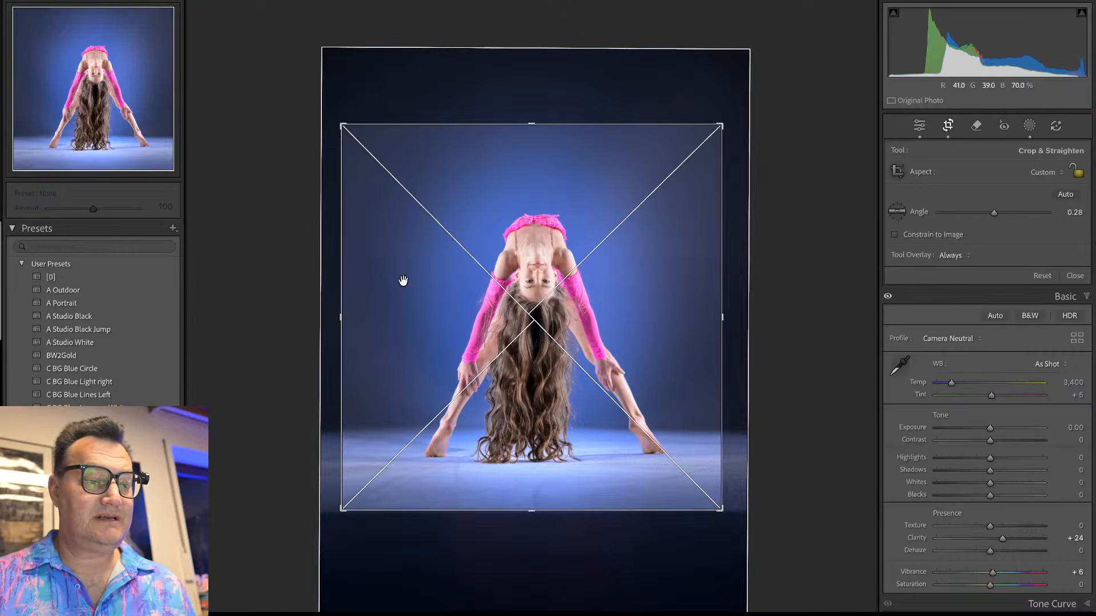
{"action": "left_click_drag", "start_coordinate": [343, 306], "coordinate": [354, 302]}
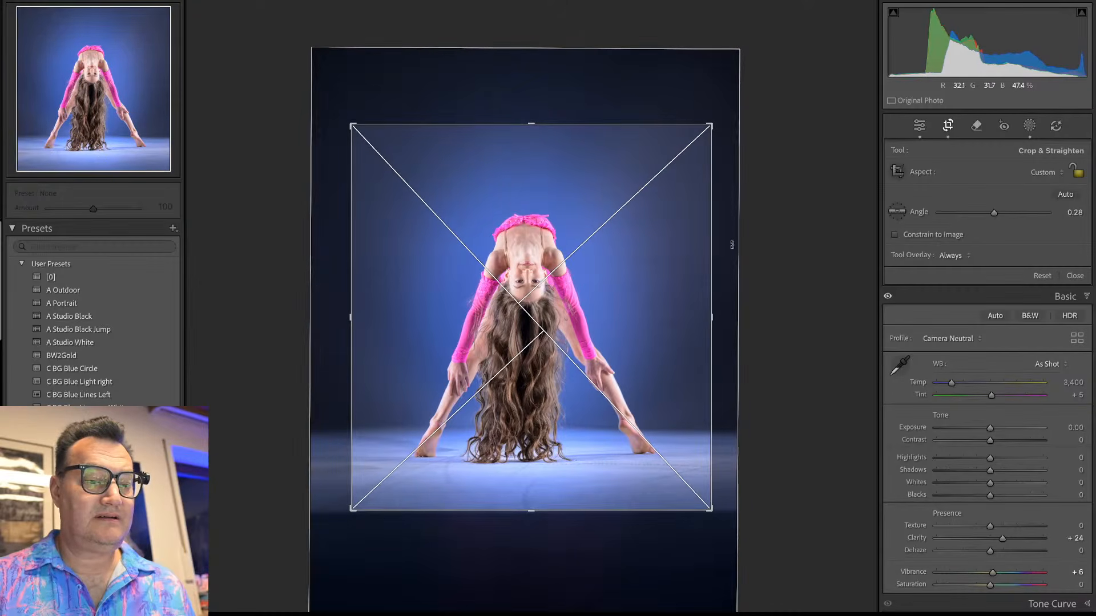
{"action": "left_click_drag", "start_coordinate": [716, 240], "coordinate": [713, 242]}
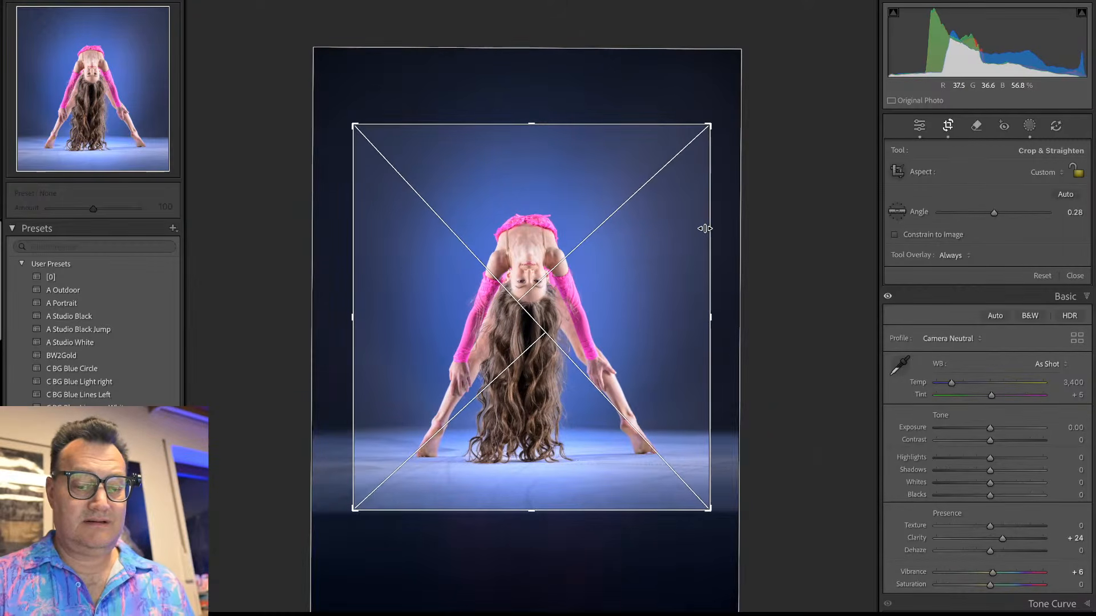
{"action": "key", "text": "Return"}
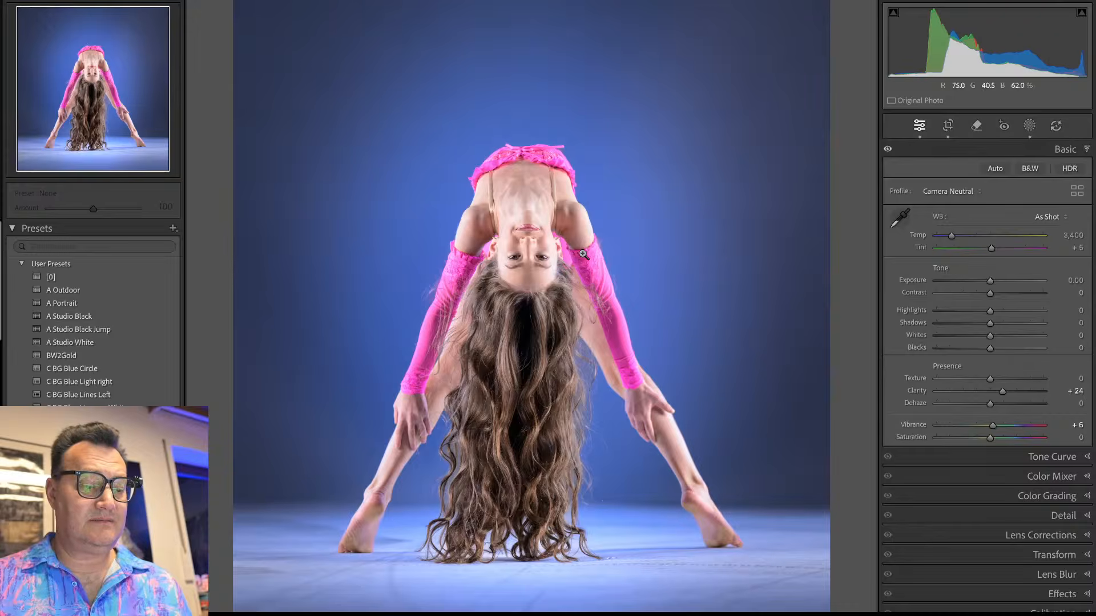
Step: Straighten the cropped backbend photo further to an angle of 0.55
{"action": "key", "text": "r"}
{"action": "left_click_drag", "start_coordinate": [776, 218], "coordinate": [775, 220]}
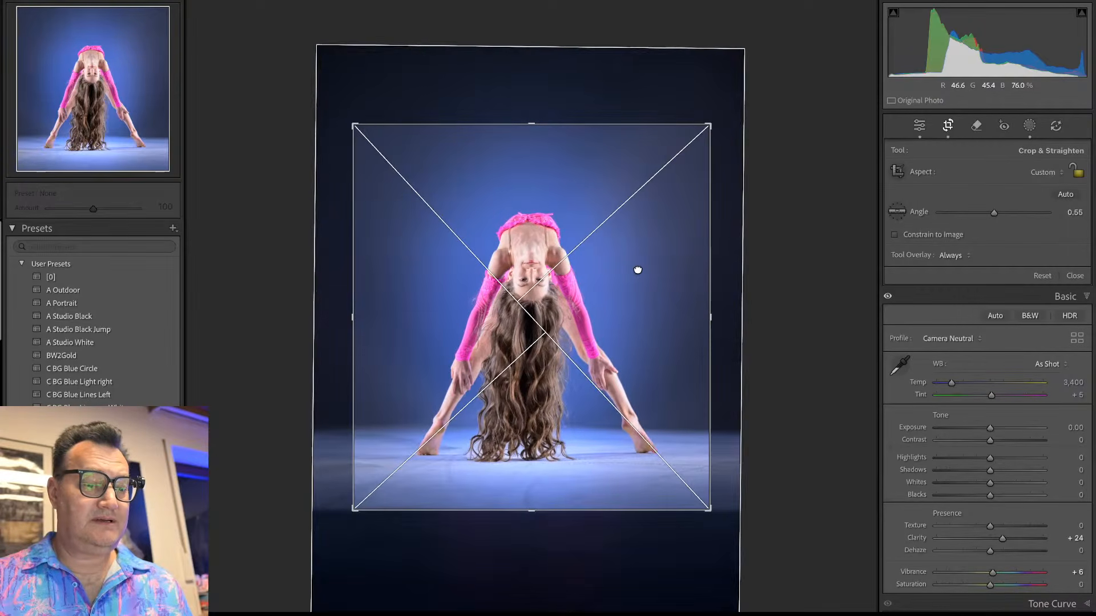
{"action": "key", "text": "Return"}
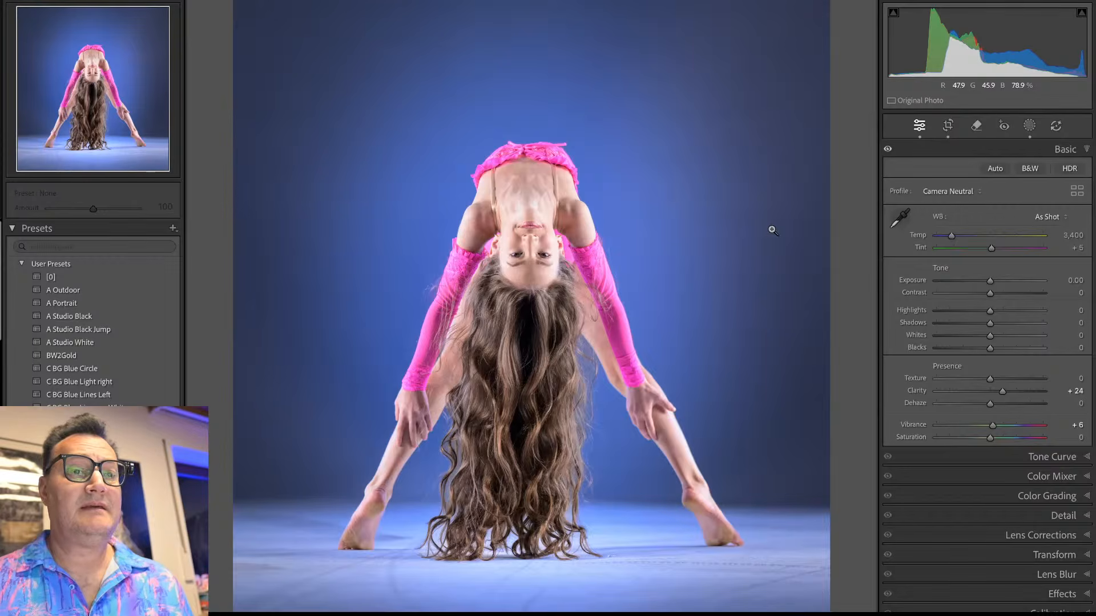
Step: Check the dancer's face and hair up close, and set the photo's Blacks to -28
{"action": "left_click", "coordinate": [536, 280]}
{"action": "left_click_drag", "start_coordinate": [559, 358], "coordinate": [575, 271]}
{"action": "left_click", "coordinate": [554, 303]}
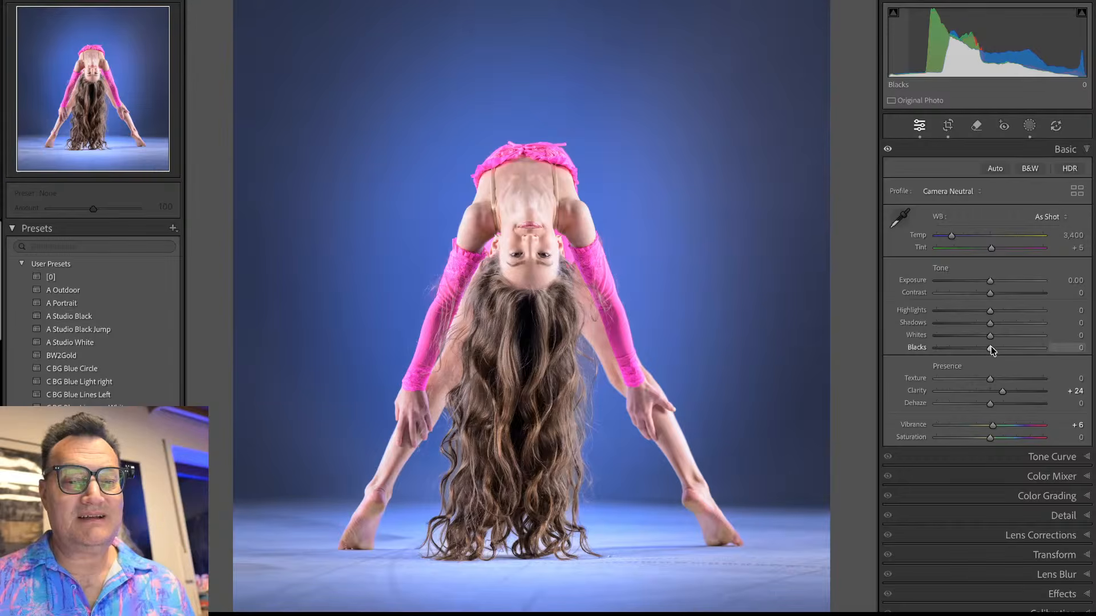
{"action": "left_click_drag", "start_coordinate": [990, 348], "coordinate": [966, 349]}
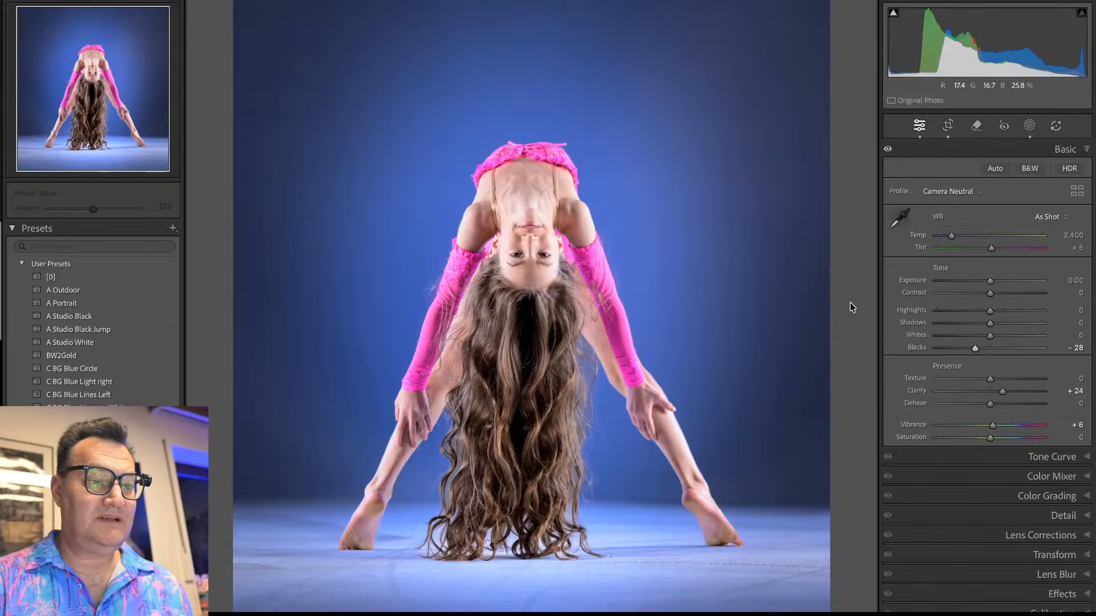
Step: Compare with the previously edited backbend, and shorten the blue circle mask's radial gradient to a near circle centred at the dancer's head
{"action": "key", "text": "Right"}
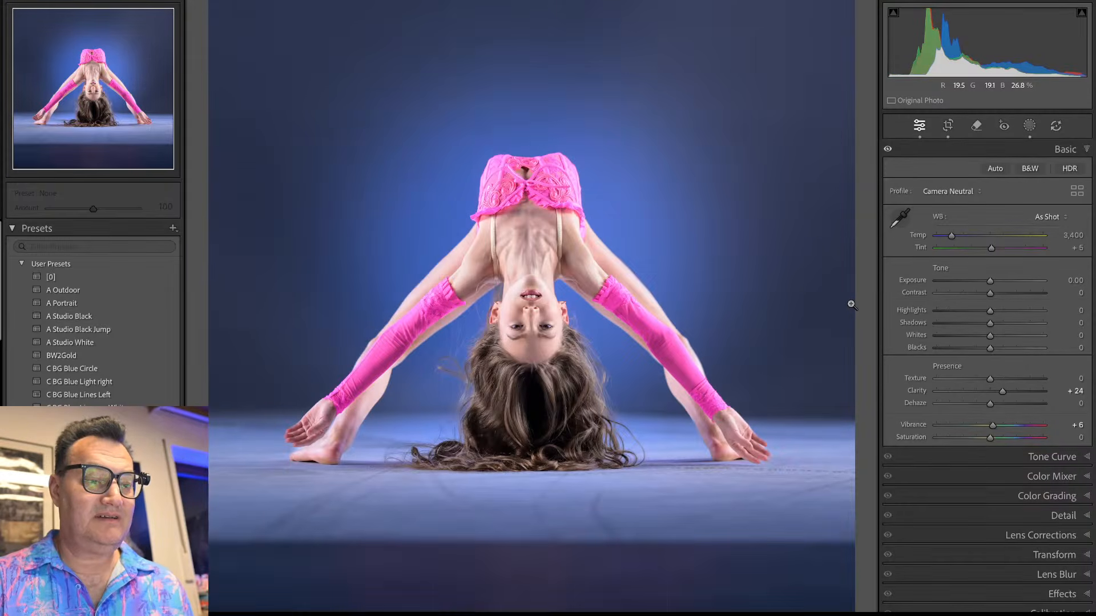
{"action": "key", "text": "Right"}
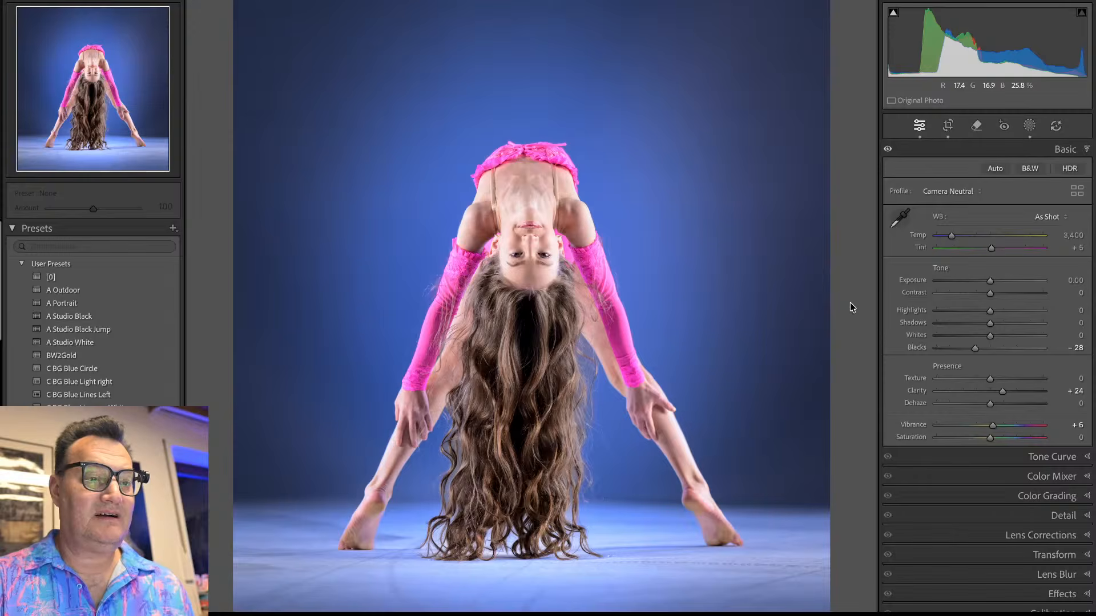
{"action": "key", "text": "shift+w"}
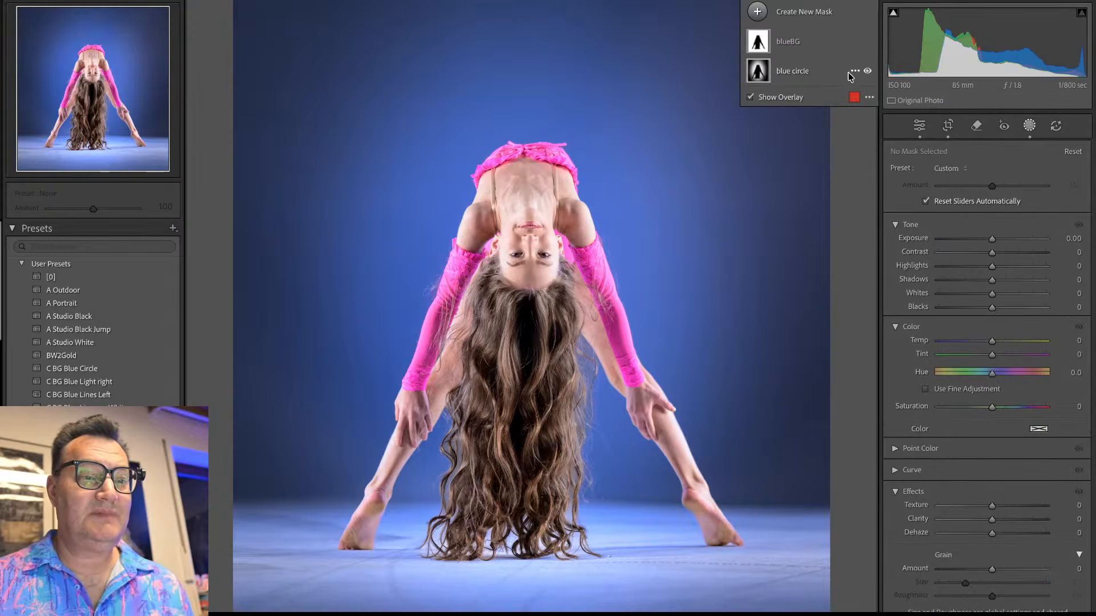
{"action": "left_click", "coordinate": [815, 72]}
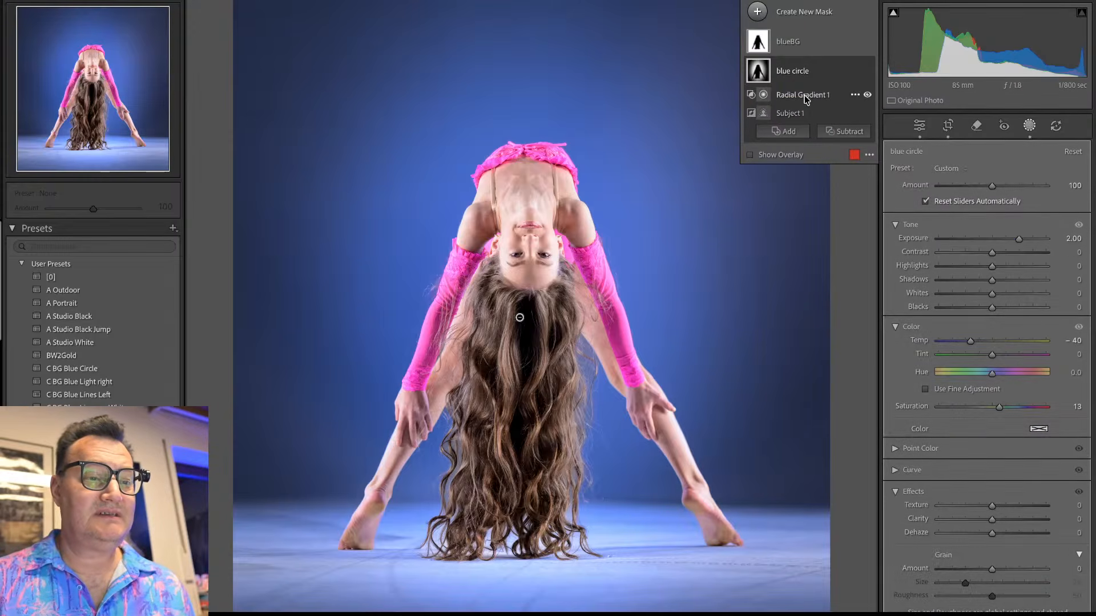
{"action": "left_click", "coordinate": [805, 95]}
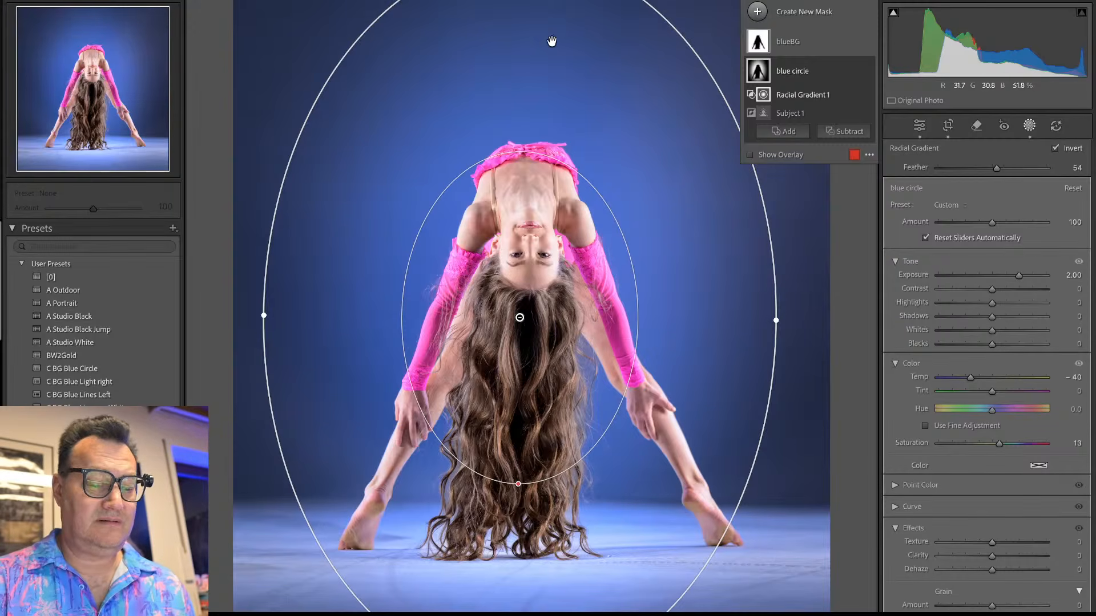
{"action": "key", "text": "ctrl+minus"}
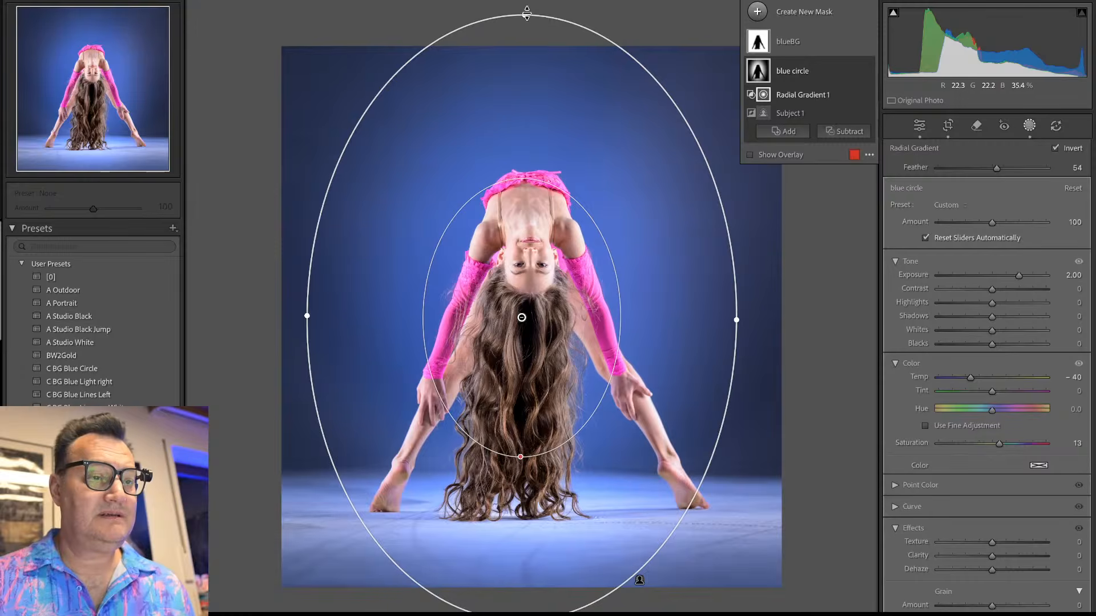
{"action": "left_click_drag", "start_coordinate": [525, 15], "coordinate": [514, 107]}
{"action": "left_click_drag", "start_coordinate": [521, 317], "coordinate": [529, 291]}
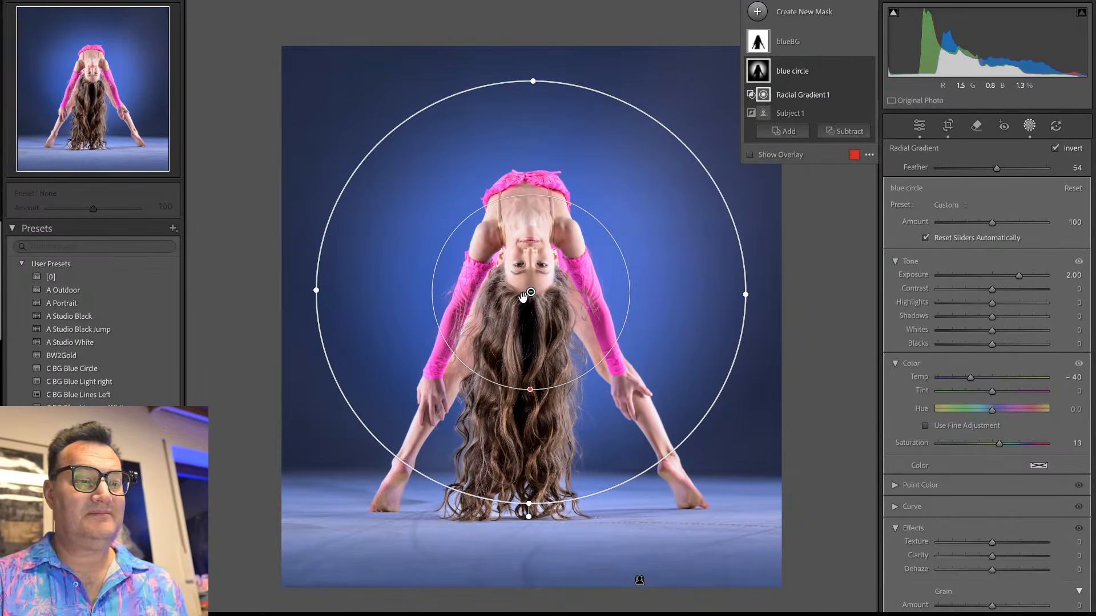
{"action": "key", "text": "Escape"}
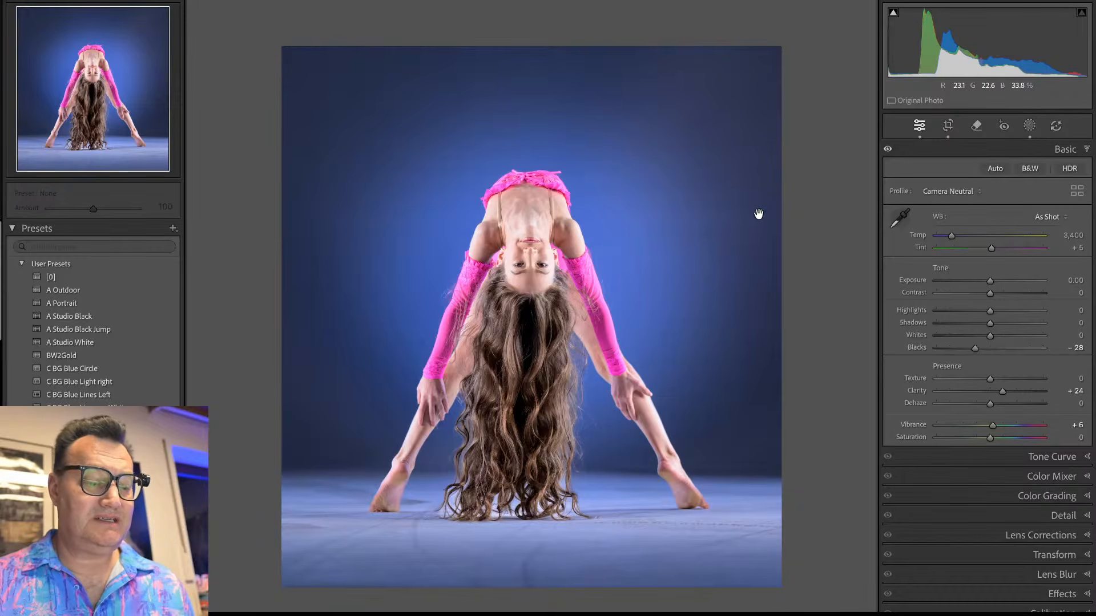
Step: Trim the long-hair backbend photo's crop slightly narrower at the sides
{"action": "key", "text": "r"}
{"action": "left_click_drag", "start_coordinate": [712, 299], "coordinate": [706, 297]}
{"action": "key", "text": "Return"}
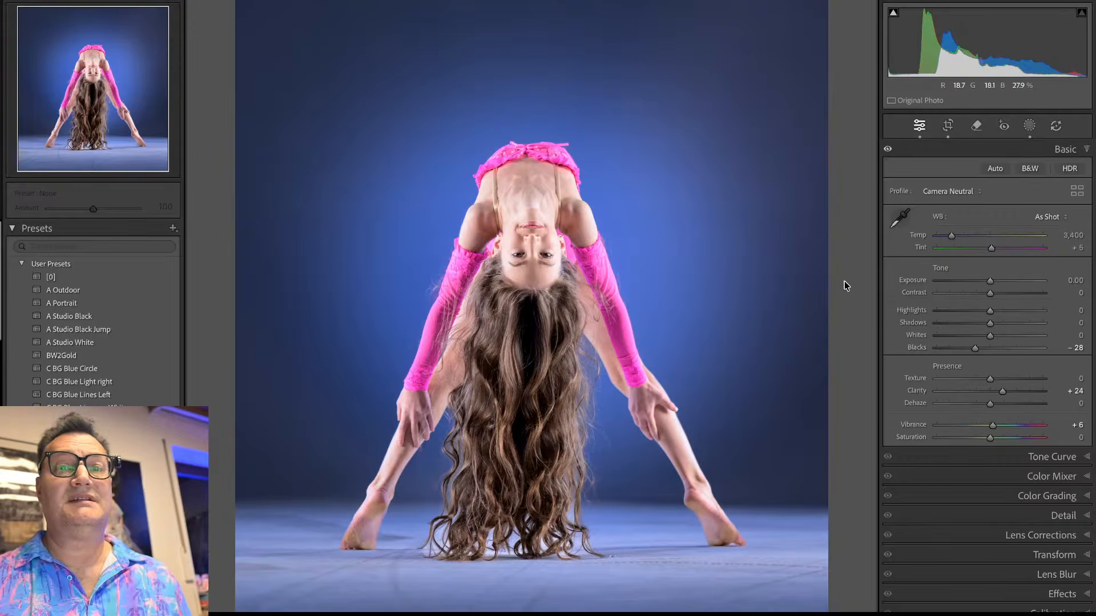
Step: Browse the following unedited headstand and leg-raise photos at full size to compare the poses
{"action": "key", "text": "Right"}
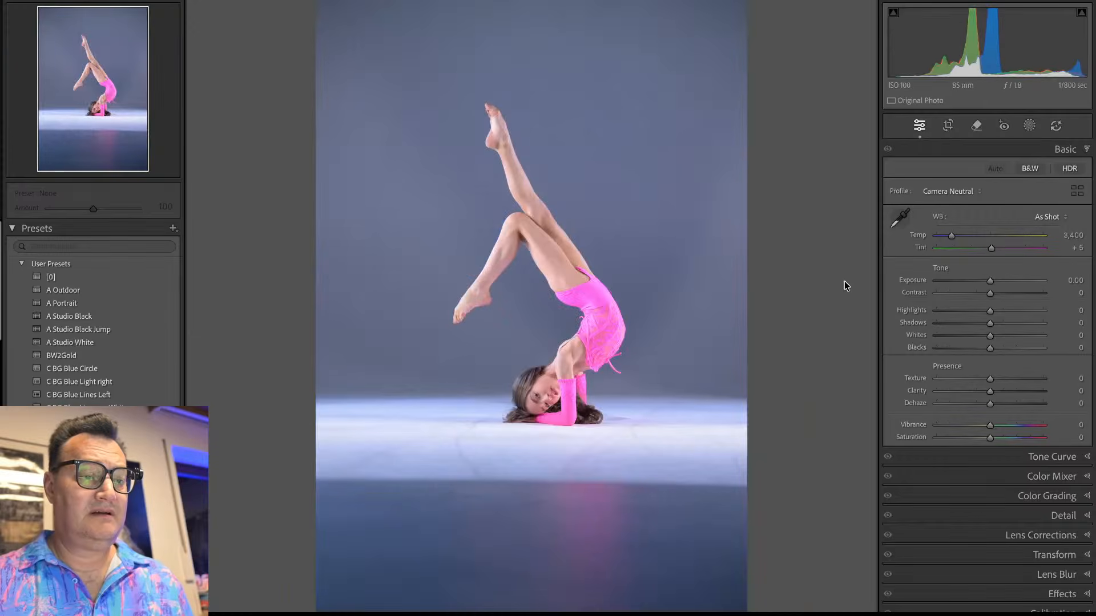
{"action": "key", "text": "g"}
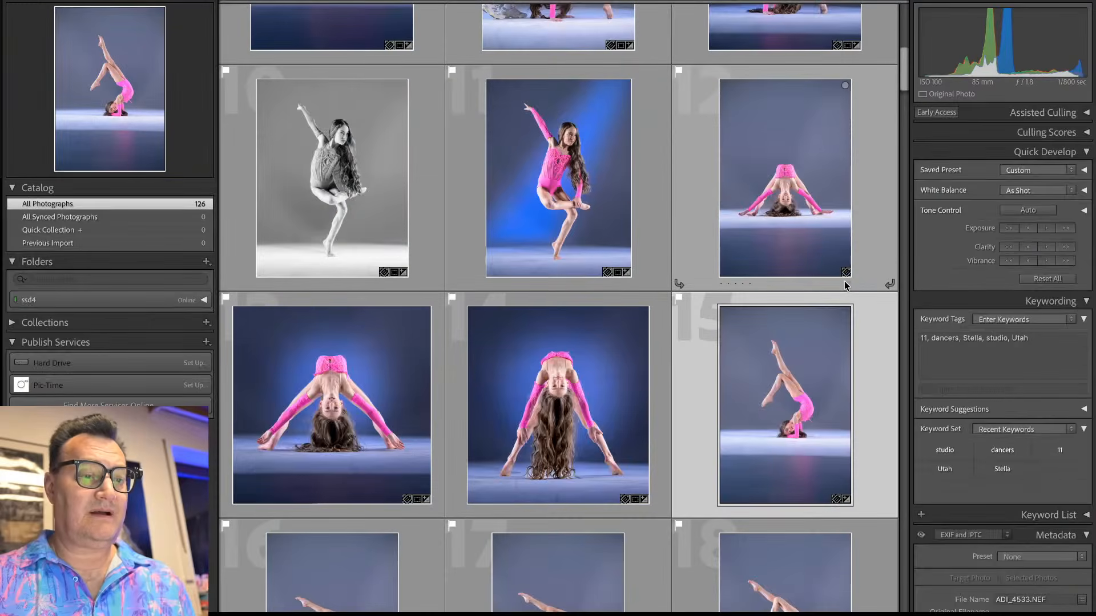
{"action": "scroll", "coordinate": [844, 285], "scroll_direction": "down", "scroll_amount": 2}
{"action": "scroll", "coordinate": [844, 285], "scroll_direction": "down", "scroll_amount": 2}
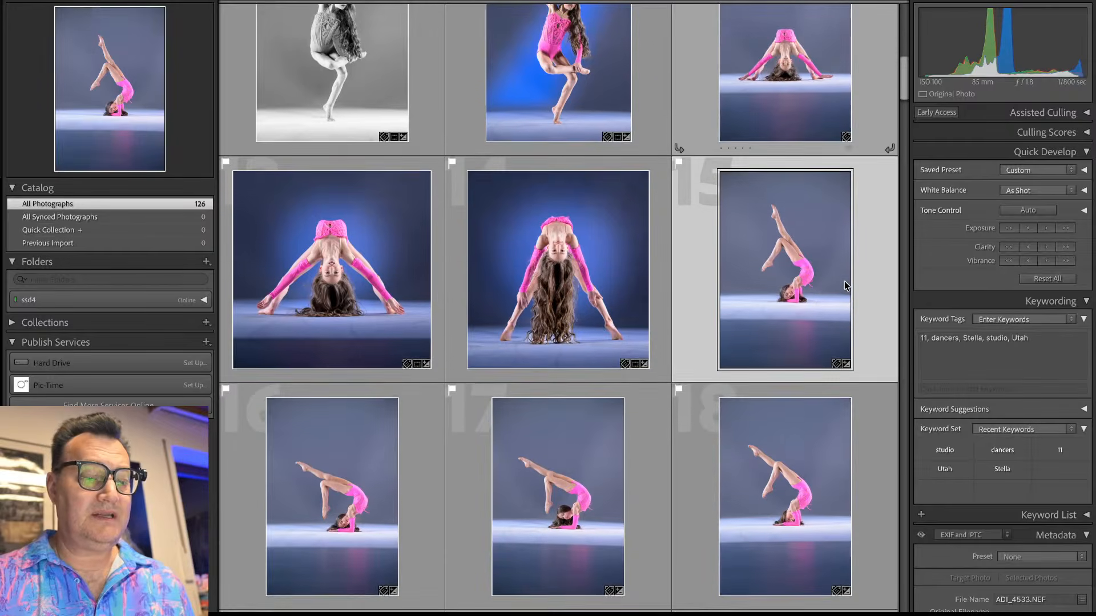
{"action": "double_click", "coordinate": [813, 219]}
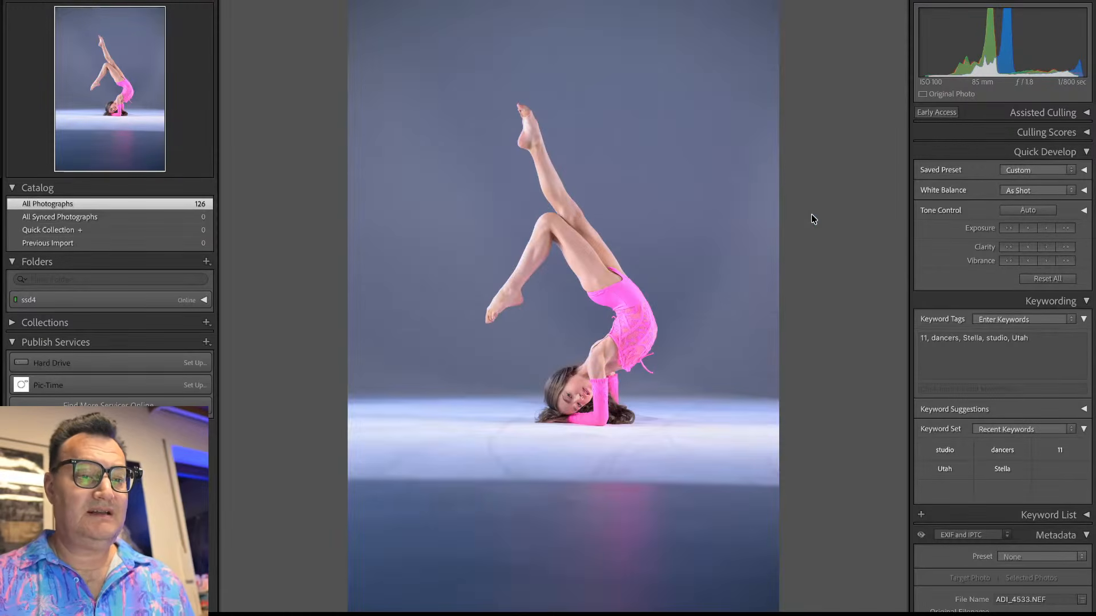
{"action": "key", "text": "Right"}
{"action": "key", "text": "Right"}
{"action": "key", "text": "Right"}
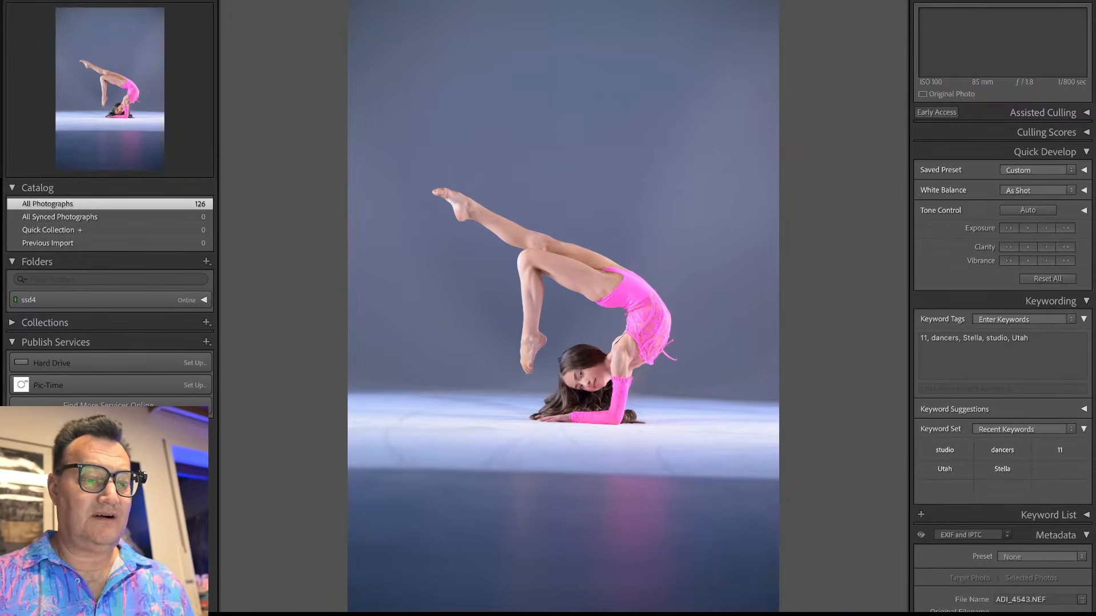
{"action": "key", "text": "Left"}
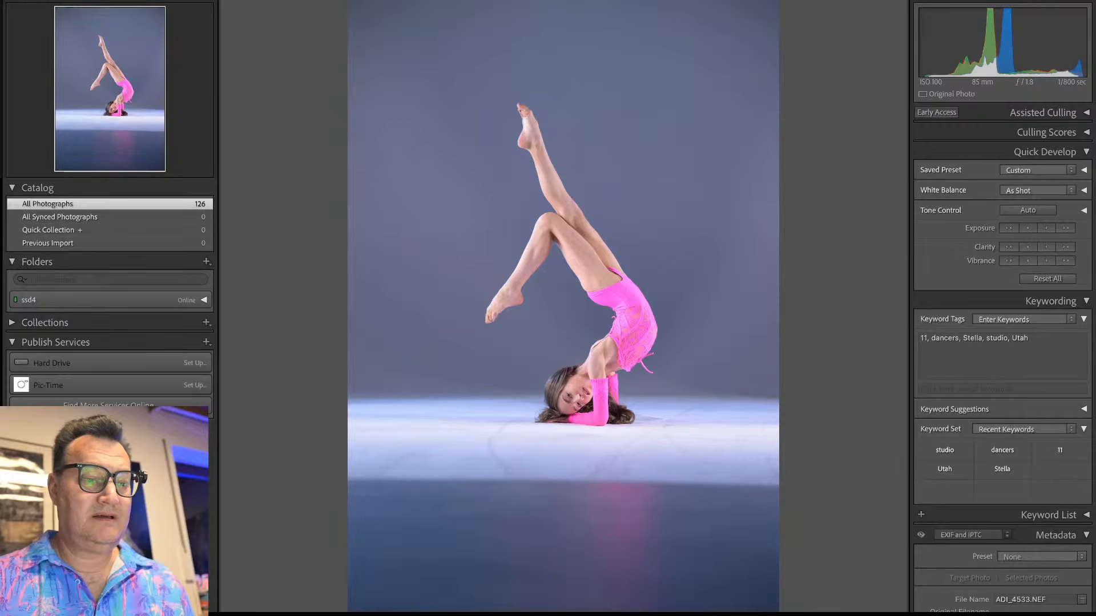
{"action": "key", "text": "Right"}
{"action": "key", "text": "Right"}
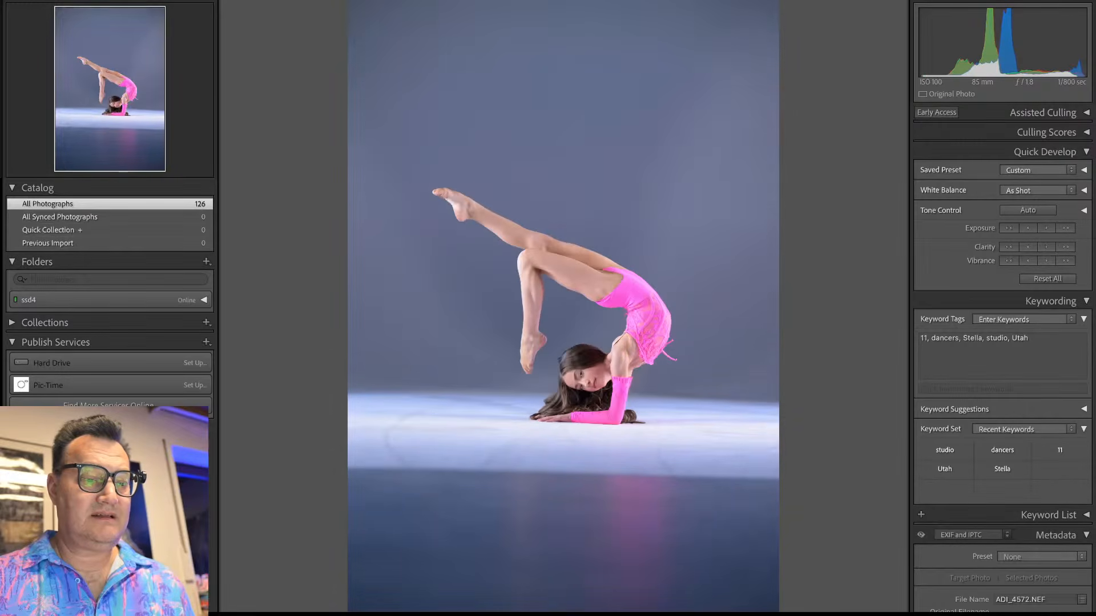
{"action": "key", "text": "Right"}
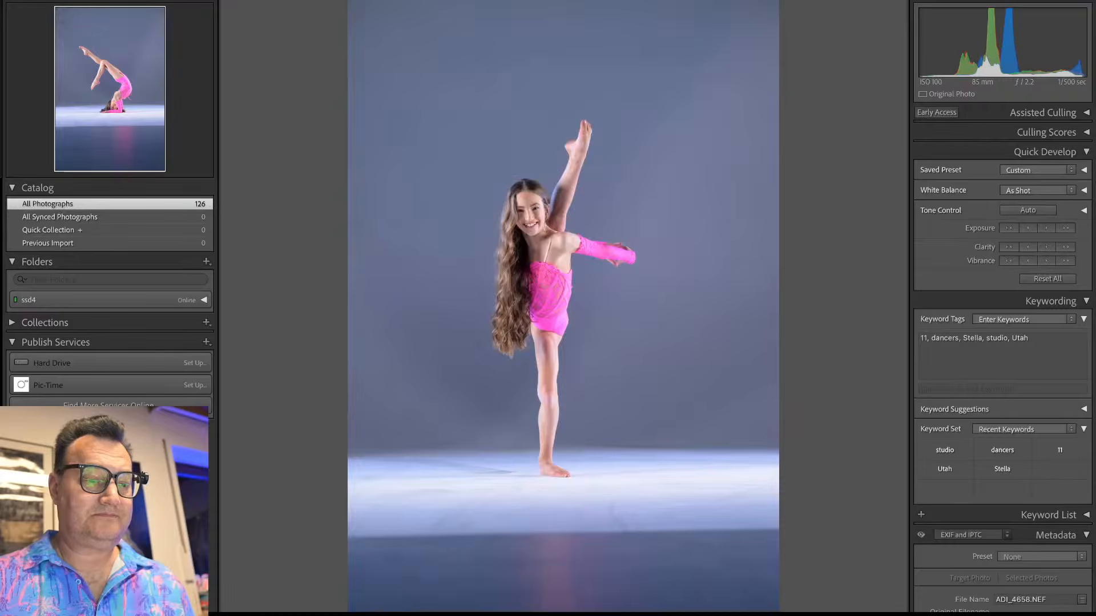
{"action": "key", "text": "Right"}
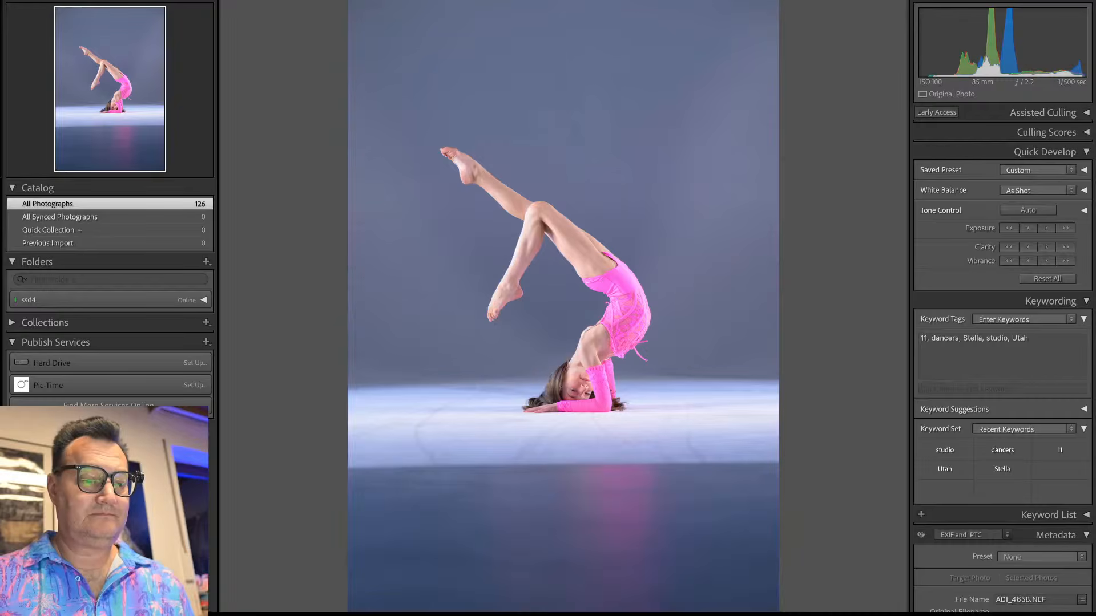
{"action": "key", "text": "Right"}
{"action": "key", "text": "Right"}
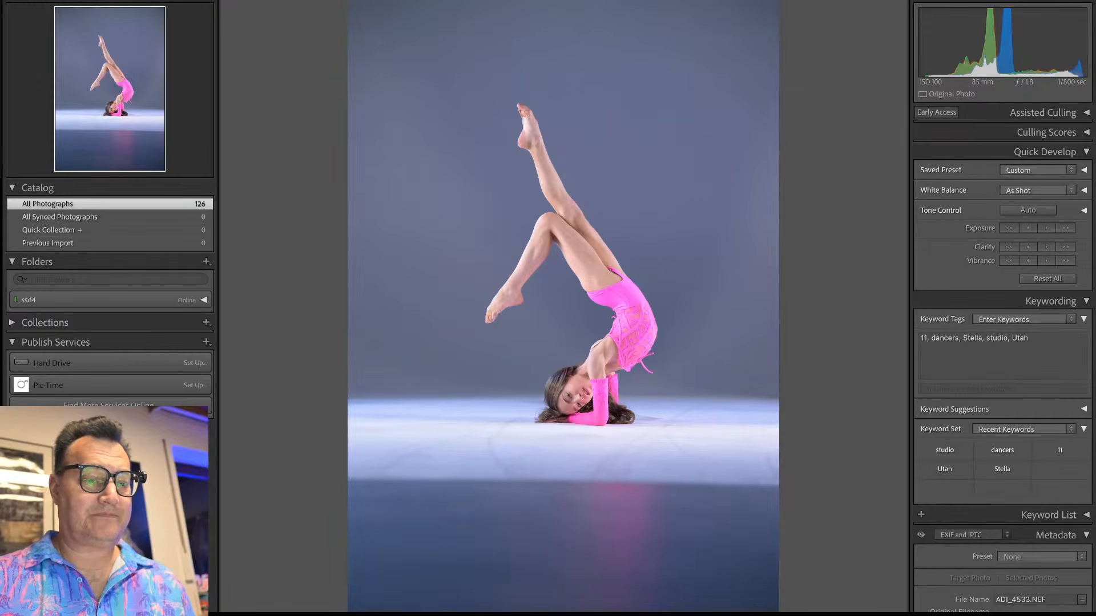
Step: Compare the headstand photo with legs raised high against the neighbouring one with the lower leg pose
{"action": "key", "text": "Right"}
{"action": "key", "text": "Left"}
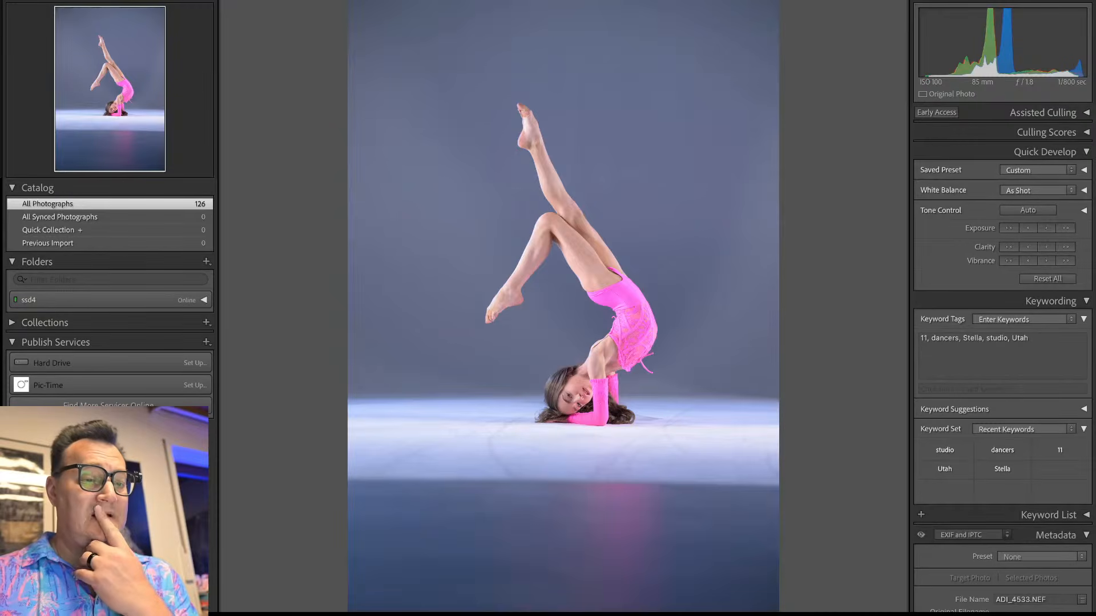
{"action": "key", "text": "Right"}
{"action": "key", "text": "Left"}
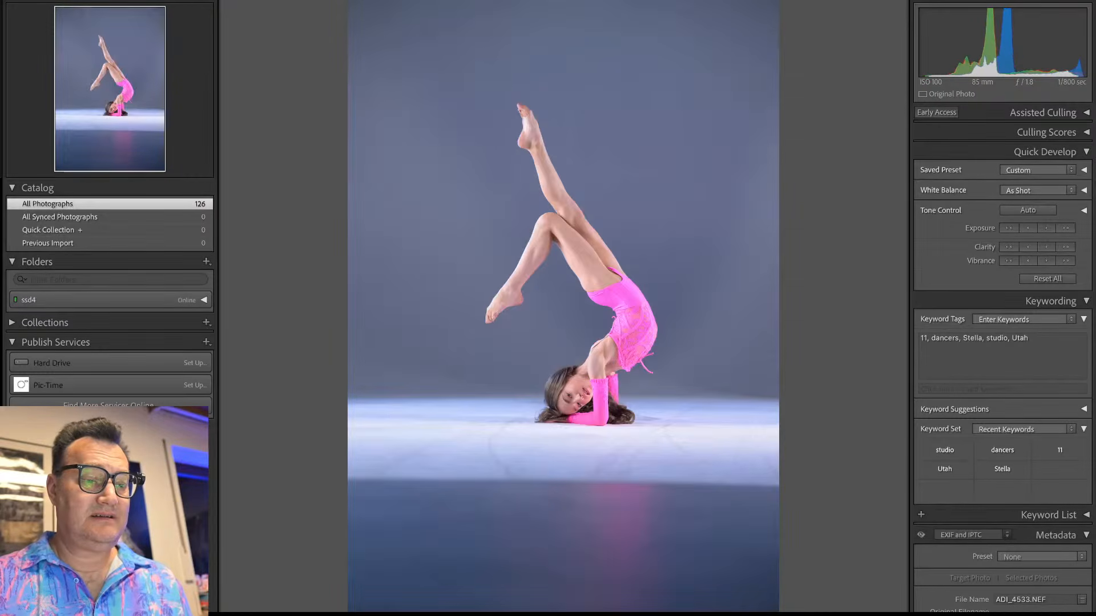
{"action": "key", "text": "Right"}
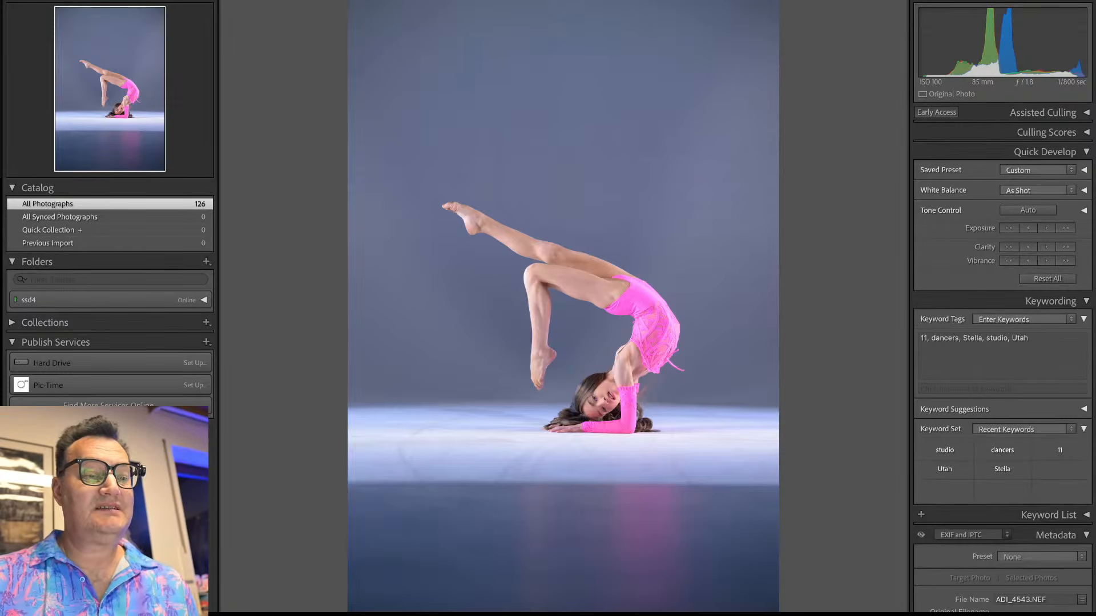
{"action": "key", "text": "Right"}
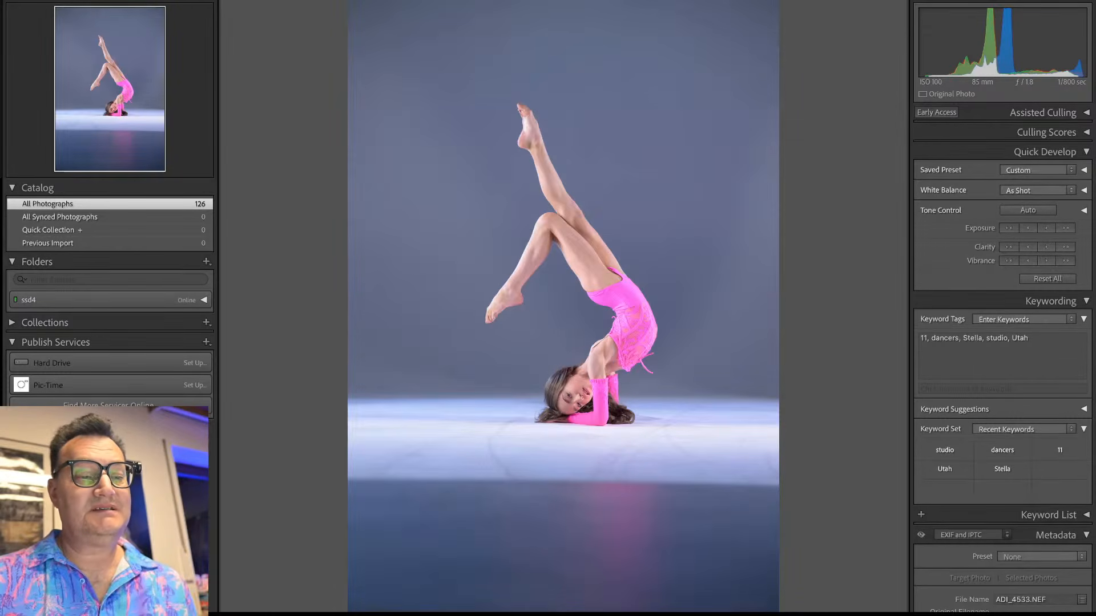
{"action": "key", "text": "Left"}
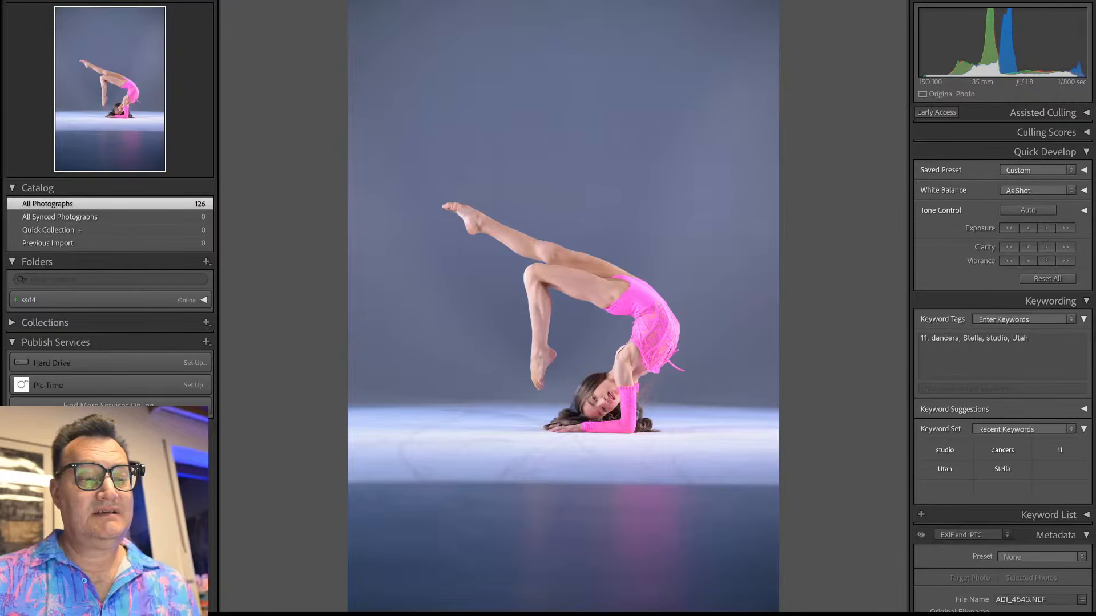
Step: Compare the headstand photos ADI_4572 and ADI_4658, examining the dancer's face and leg positions in each
{"action": "key", "text": "Right"}
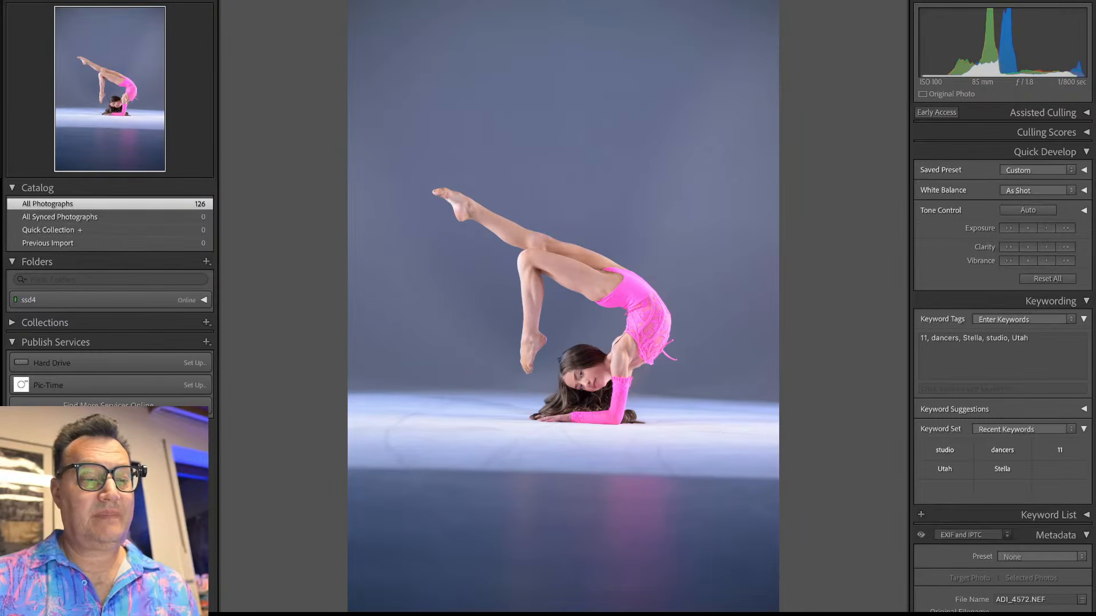
{"action": "key", "text": "Right"}
{"action": "key", "text": "Left"}
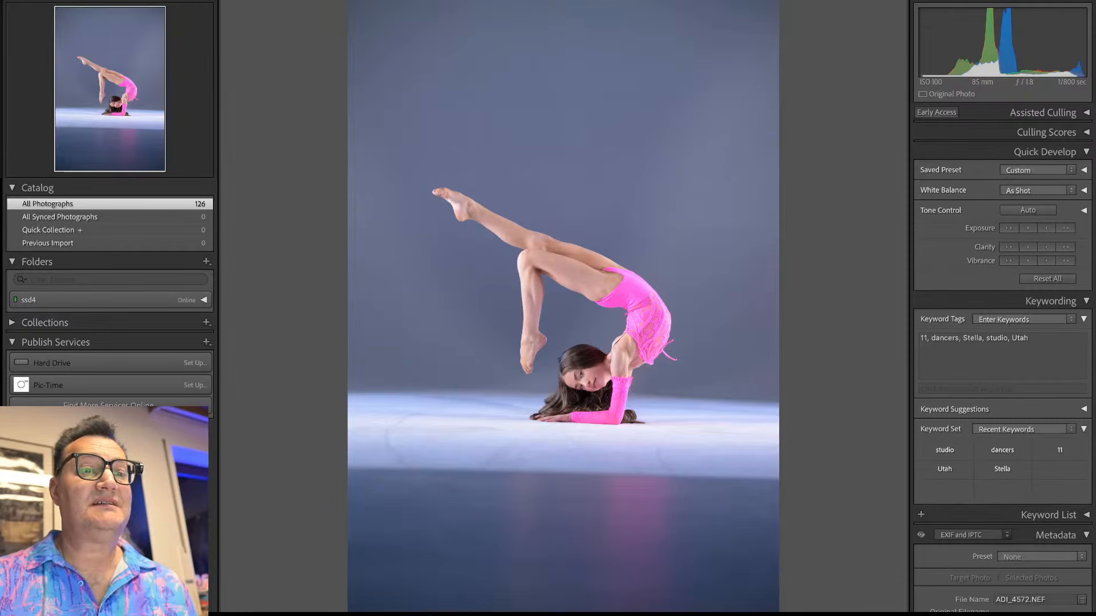
{"action": "key", "text": "Right"}
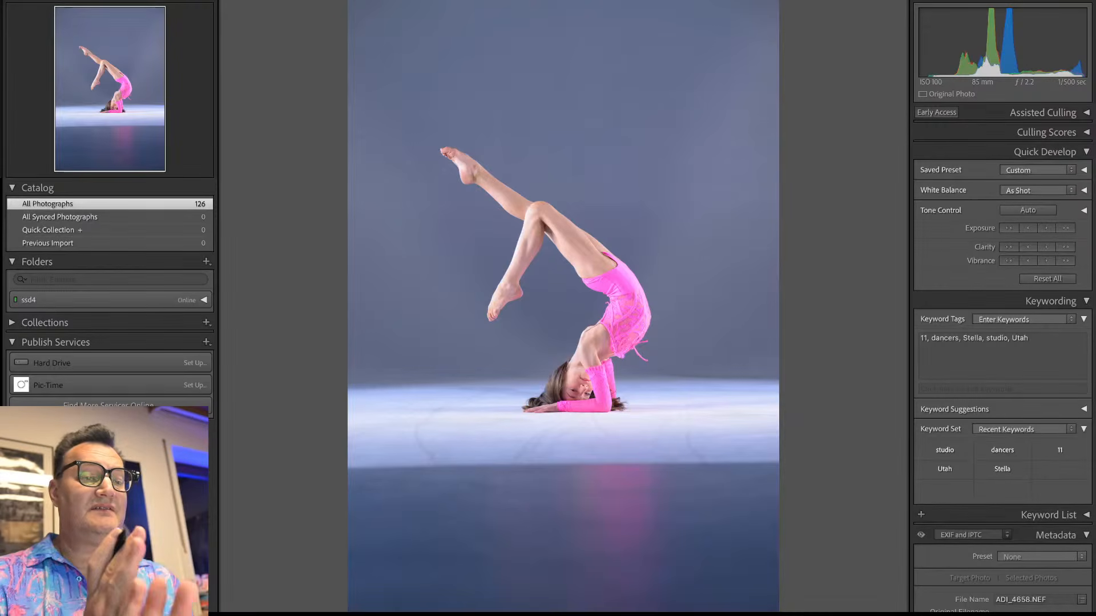
{"action": "key", "text": "Left"}
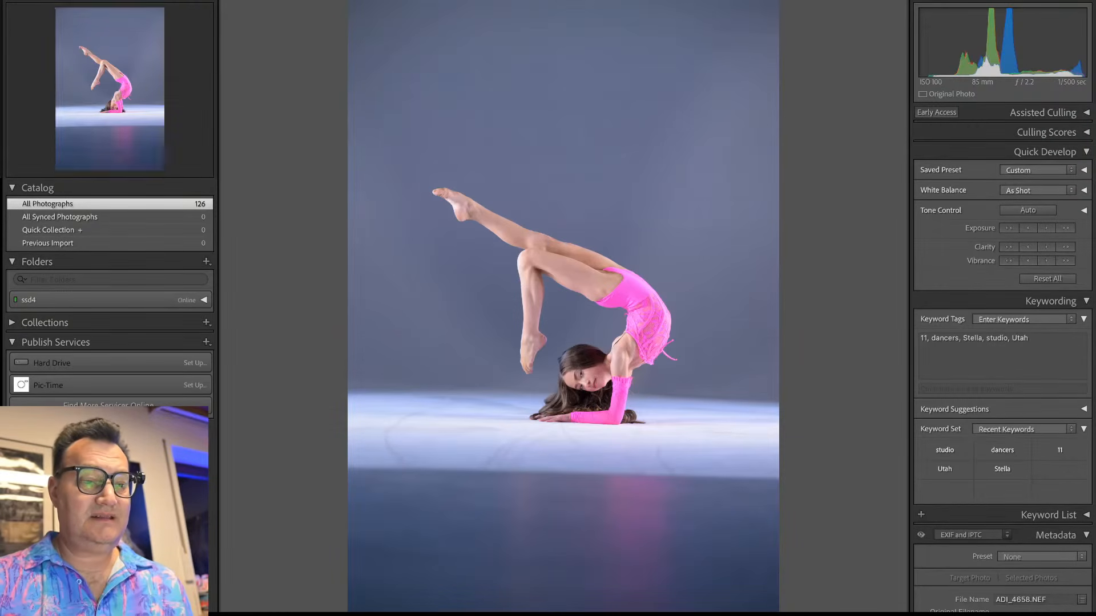
{"action": "key", "text": "Right"}
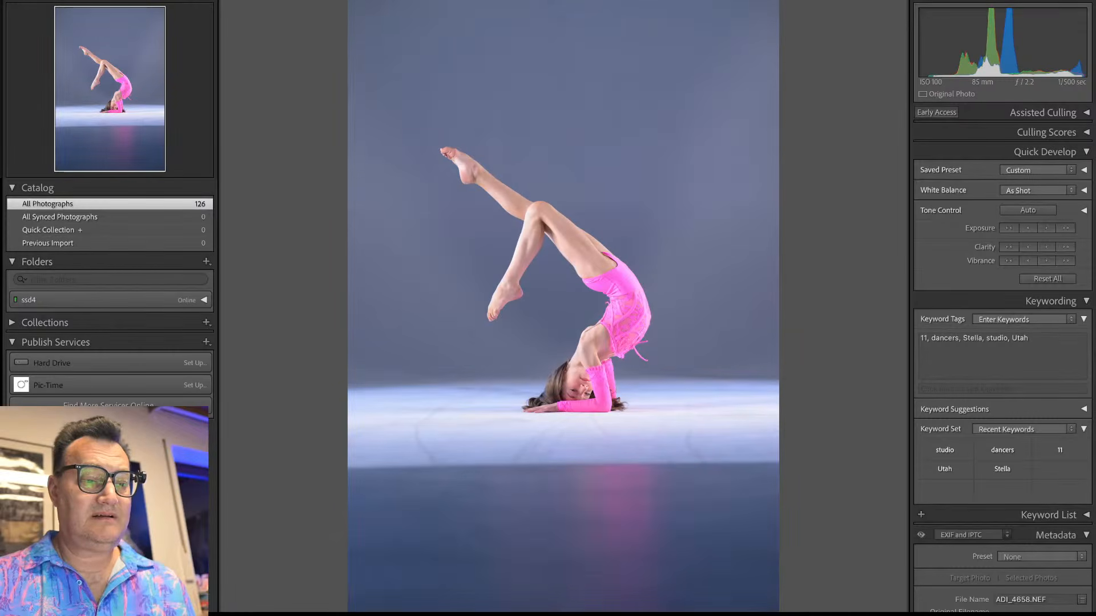
{"action": "key", "text": "Left"}
{"action": "key", "text": "Right"}
{"action": "key", "text": "Left"}
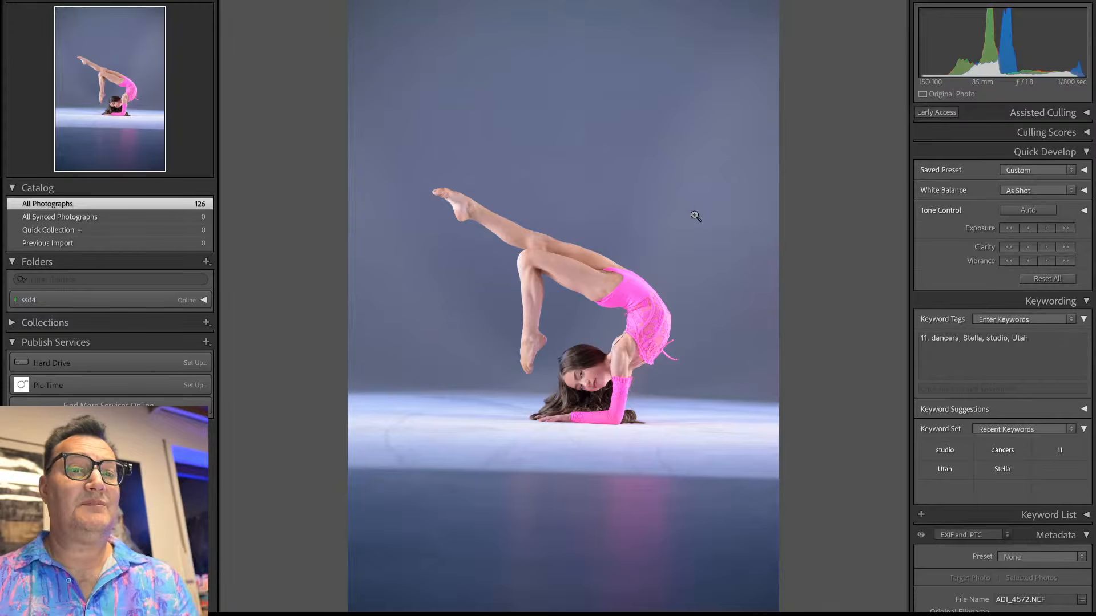
Step: Straighten photo ADI_4572 to an angle of -1.48 and crop it to a landscape frame around the dancer, removing the dark floor
{"action": "key", "text": "r"}
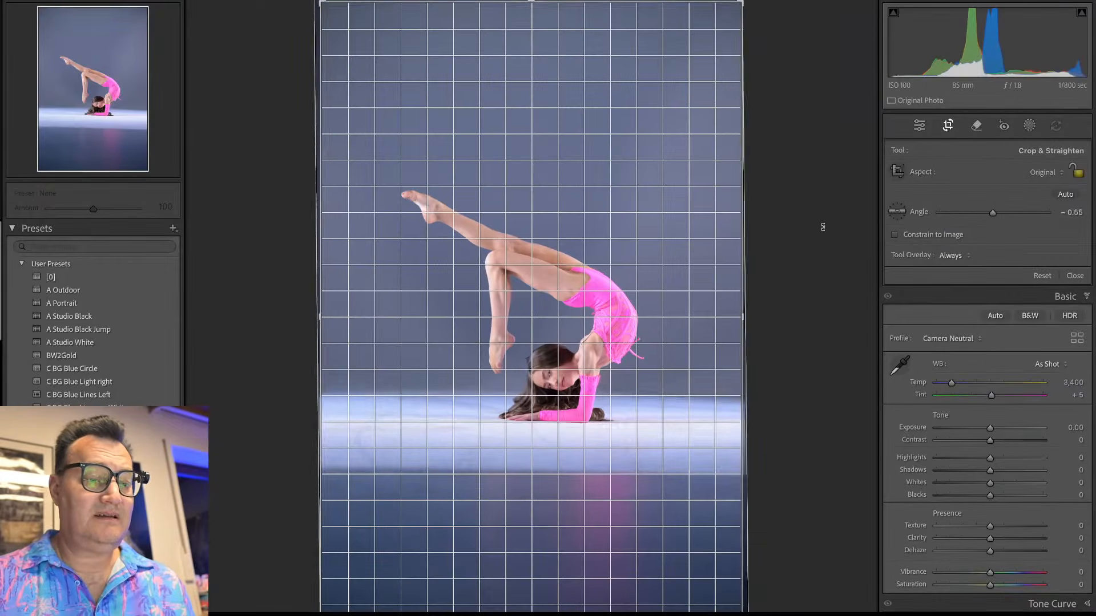
{"action": "left_click_drag", "start_coordinate": [822, 220], "coordinate": [825, 221]}
{"action": "left_click_drag", "start_coordinate": [738, 9], "coordinate": [703, 72]}
{"action": "left_click_drag", "start_coordinate": [340, 575], "coordinate": [351, 492]}
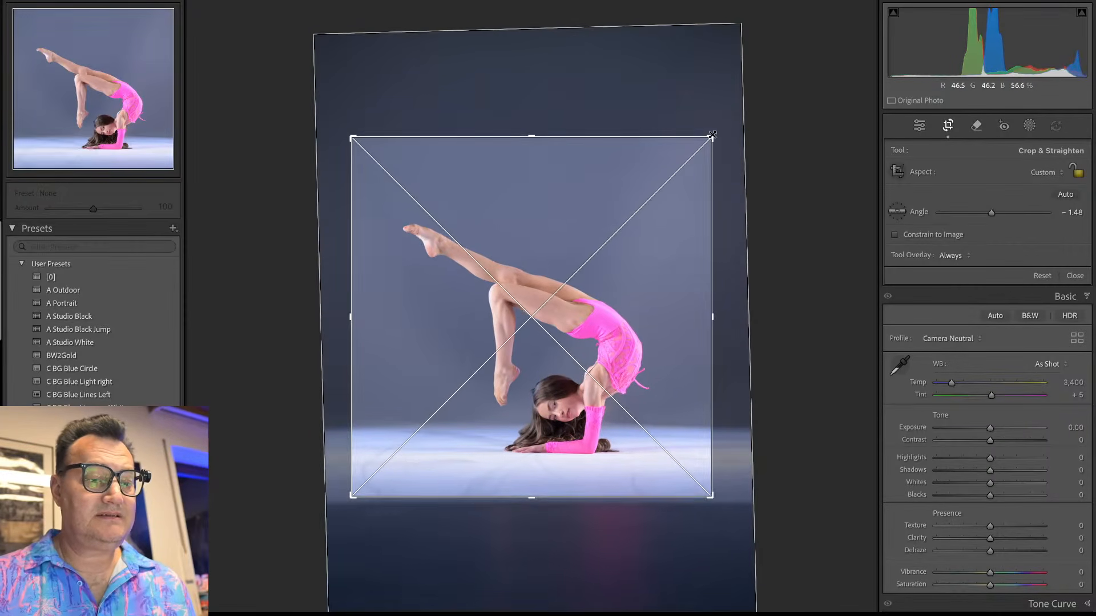
{"action": "left_click_drag", "start_coordinate": [715, 135], "coordinate": [728, 154]}
{"action": "left_click_drag", "start_coordinate": [334, 479], "coordinate": [308, 480]}
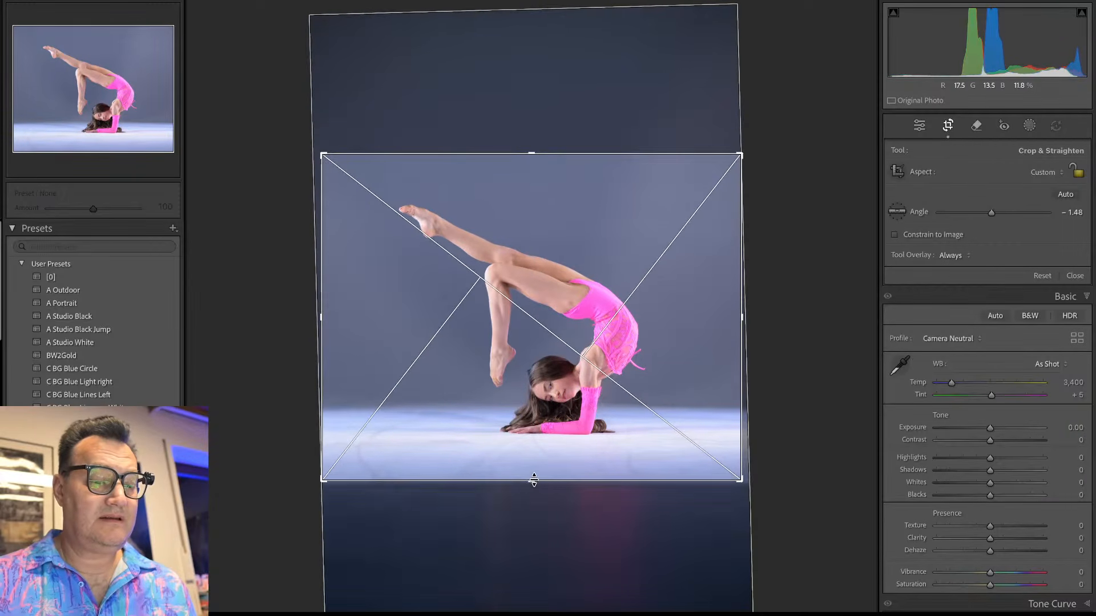
{"action": "key", "text": "Return"}
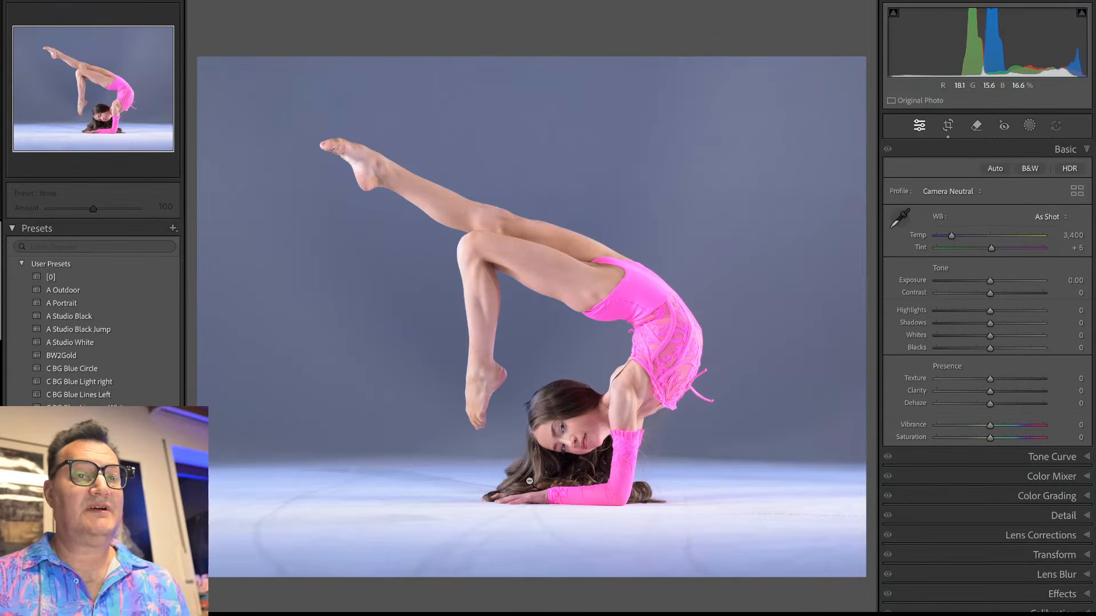
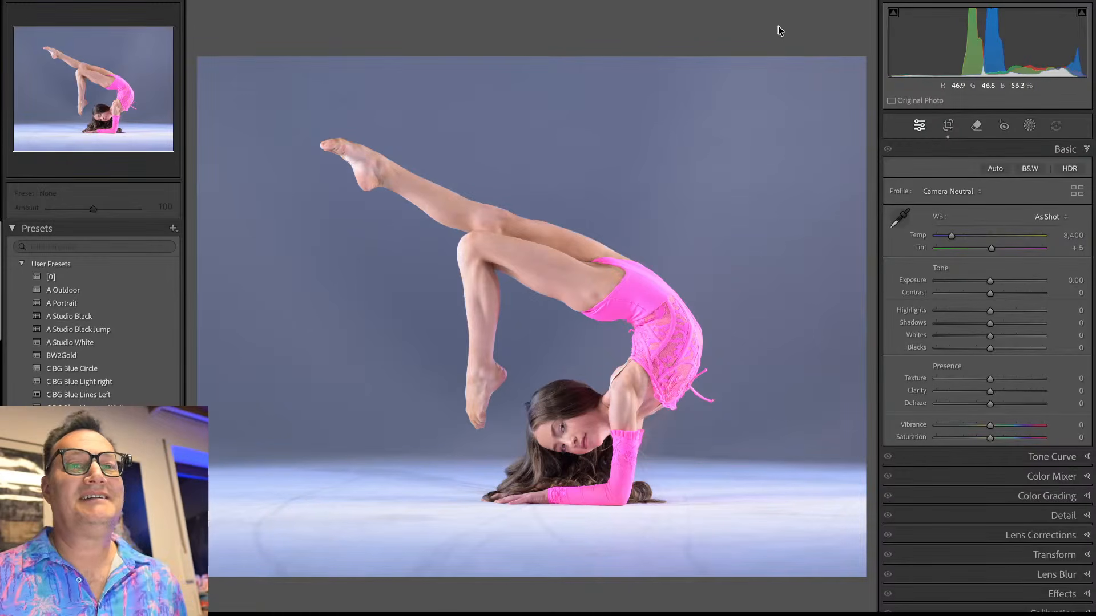
Step: Apply the C BG Blue Lines Left preset, and set its blueBG mask's Exposure to -1.04 and Temp to -4
{"action": "key", "text": "shift+w"}
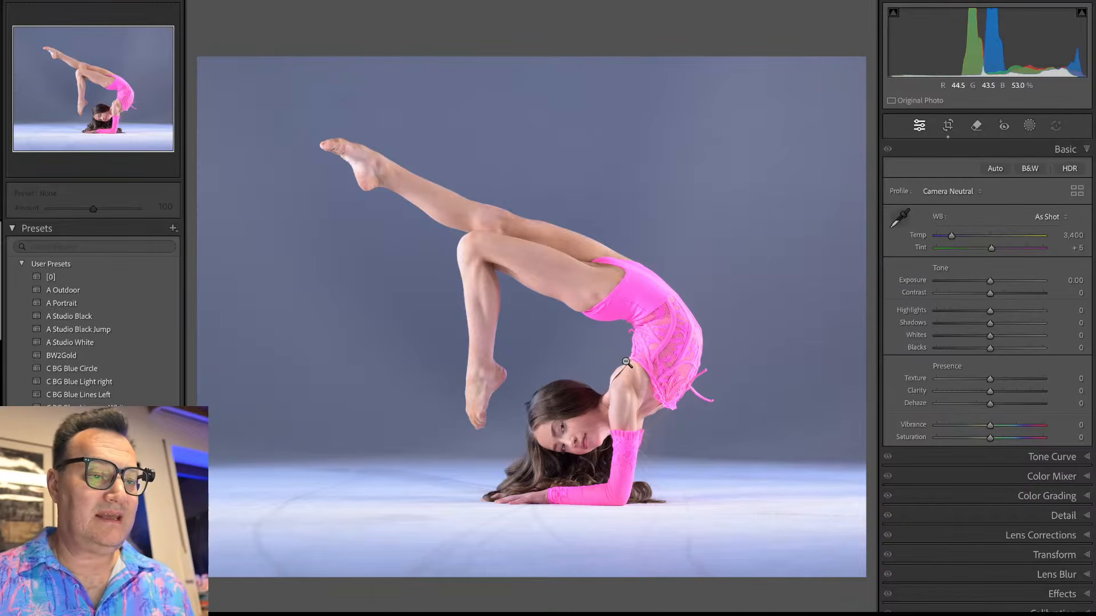
{"action": "left_click", "coordinate": [119, 394]}
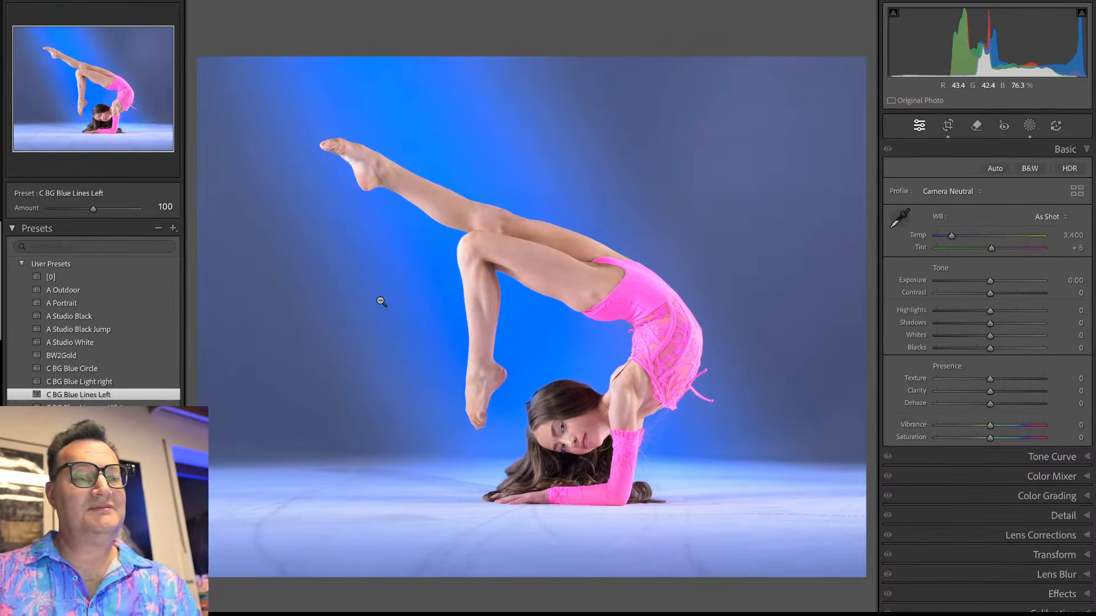
{"action": "key", "text": "shift+w"}
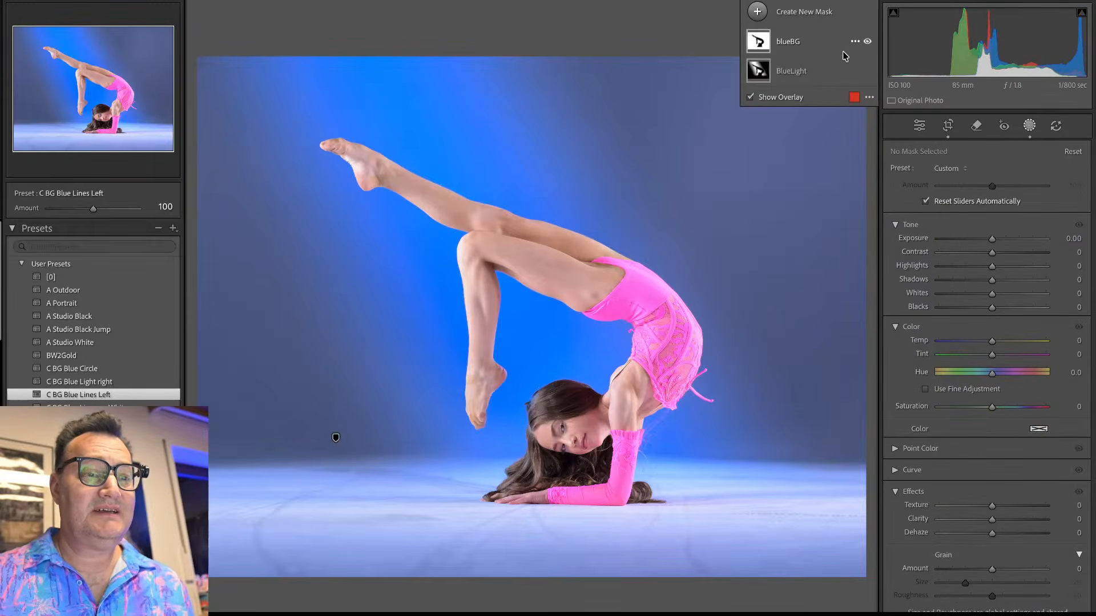
{"action": "left_click", "coordinate": [807, 78]}
{"action": "left_click_drag", "start_coordinate": [991, 238], "coordinate": [979, 258]}
{"action": "left_click", "coordinate": [790, 41]}
{"action": "left_click_drag", "start_coordinate": [983, 358], "coordinate": [990, 358]}
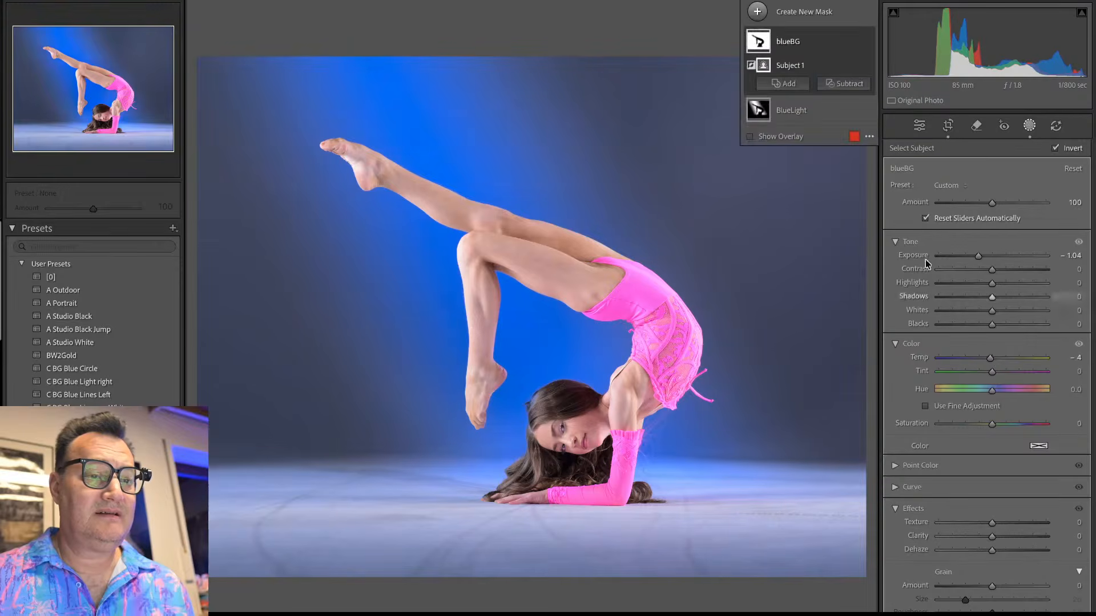
Step: Set the BlueLight mask's Temp to -29 for a softer blue beam, and finish masking
{"action": "left_click", "coordinate": [798, 113]}
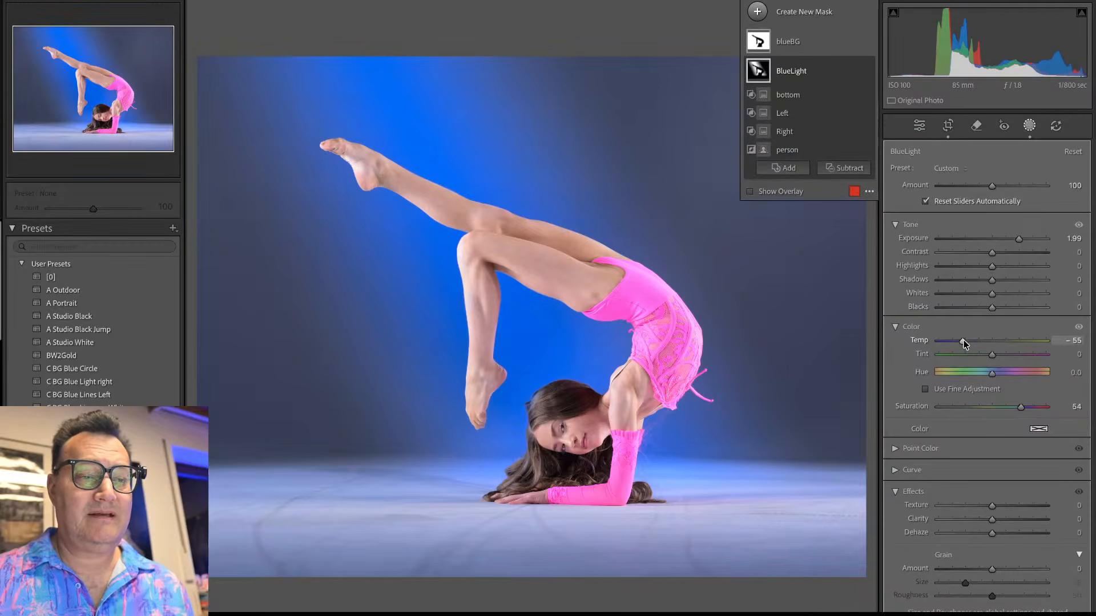
{"action": "left_click_drag", "start_coordinate": [971, 339], "coordinate": [976, 339]}
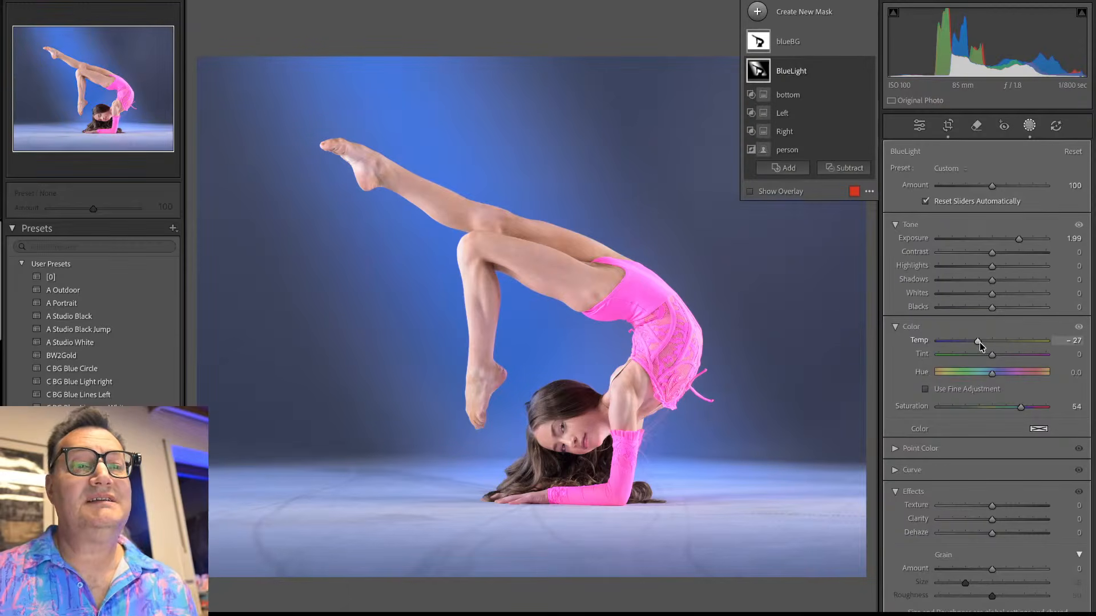
{"action": "left_click_drag", "start_coordinate": [978, 340], "coordinate": [977, 338]}
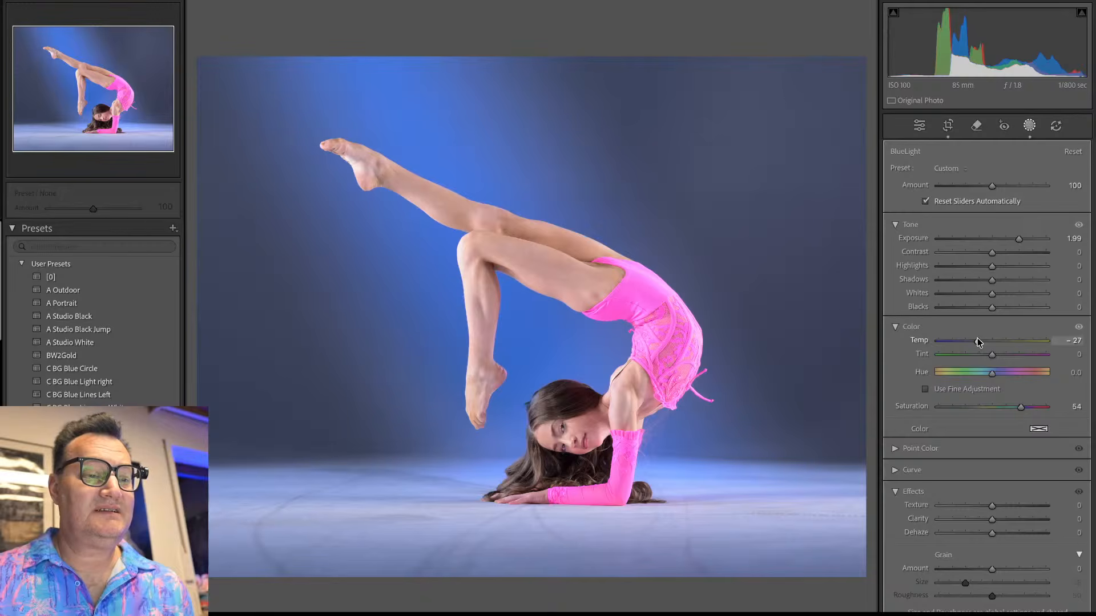
{"action": "left_click_drag", "start_coordinate": [977, 339], "coordinate": [974, 333]}
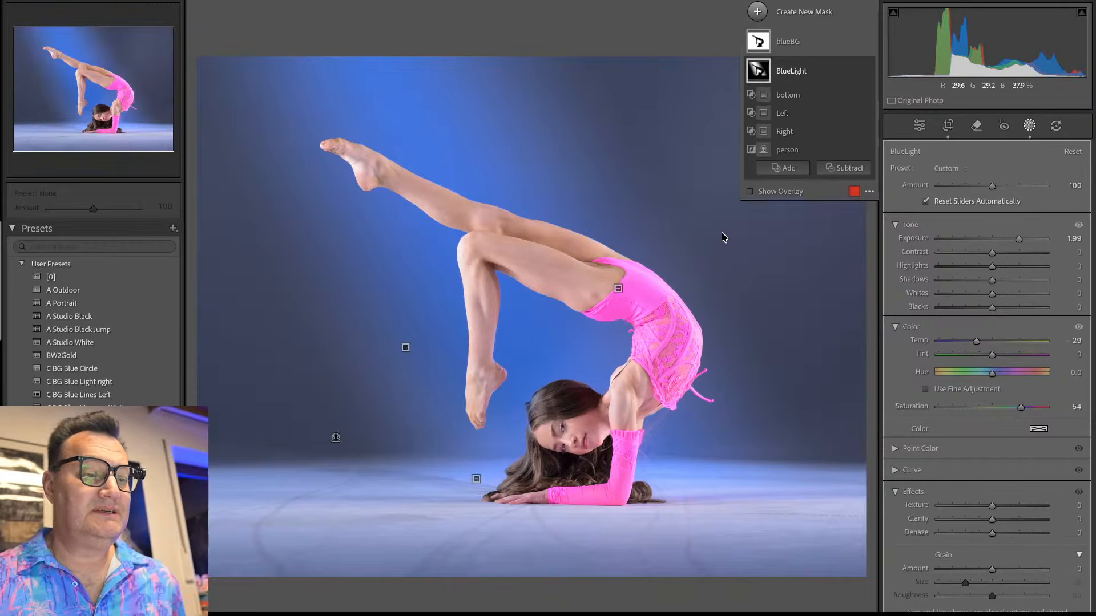
{"action": "left_click", "coordinate": [1030, 126]}
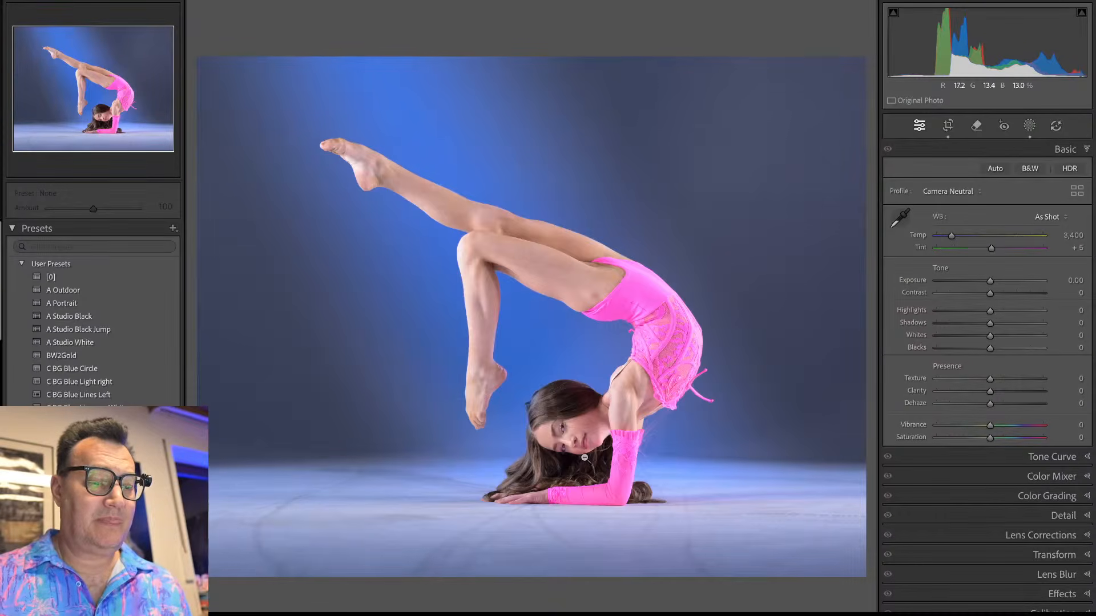
Step: Check the dancer's face and hair up close, try Blacks values down to -28, and return Blacks to 0
{"action": "left_click", "coordinate": [576, 407]}
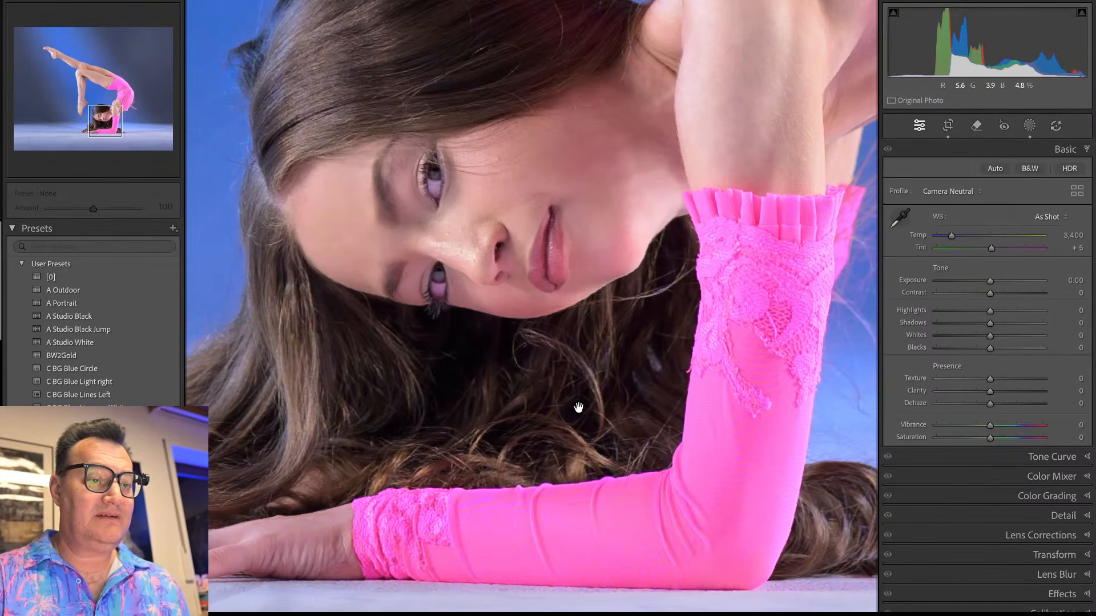
{"action": "left_click", "coordinate": [566, 231]}
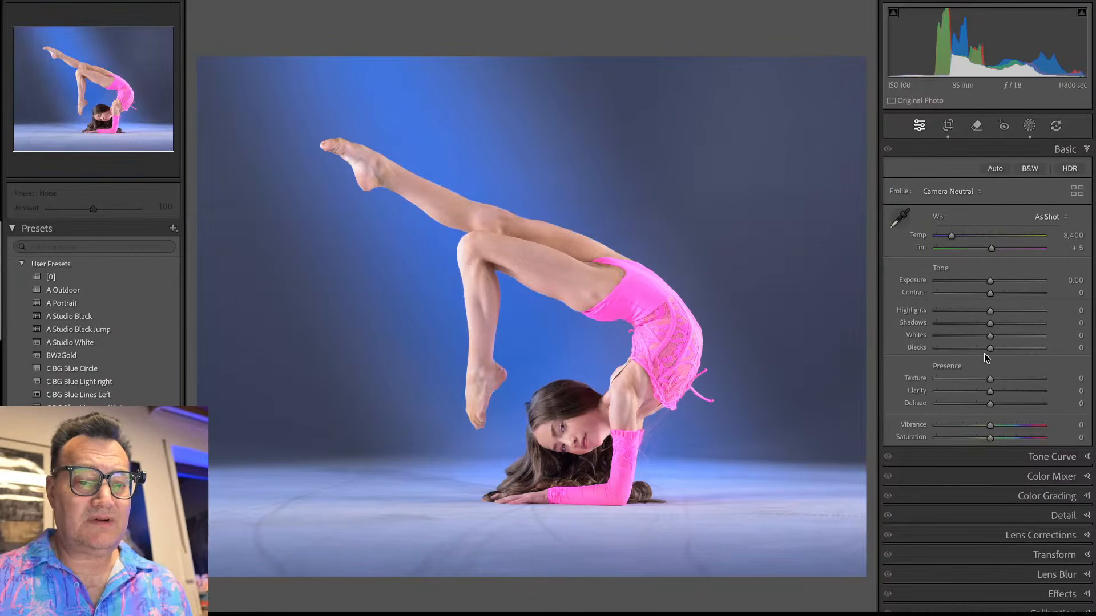
{"action": "left_click_drag", "start_coordinate": [990, 349], "coordinate": [975, 348]}
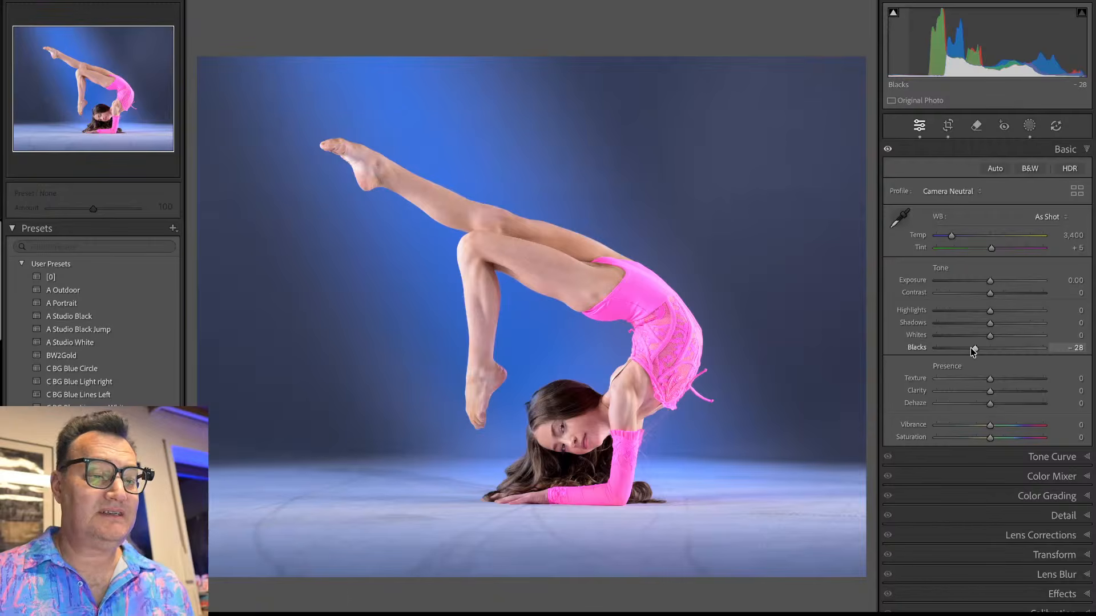
{"action": "left_click_drag", "start_coordinate": [976, 348], "coordinate": [992, 352]}
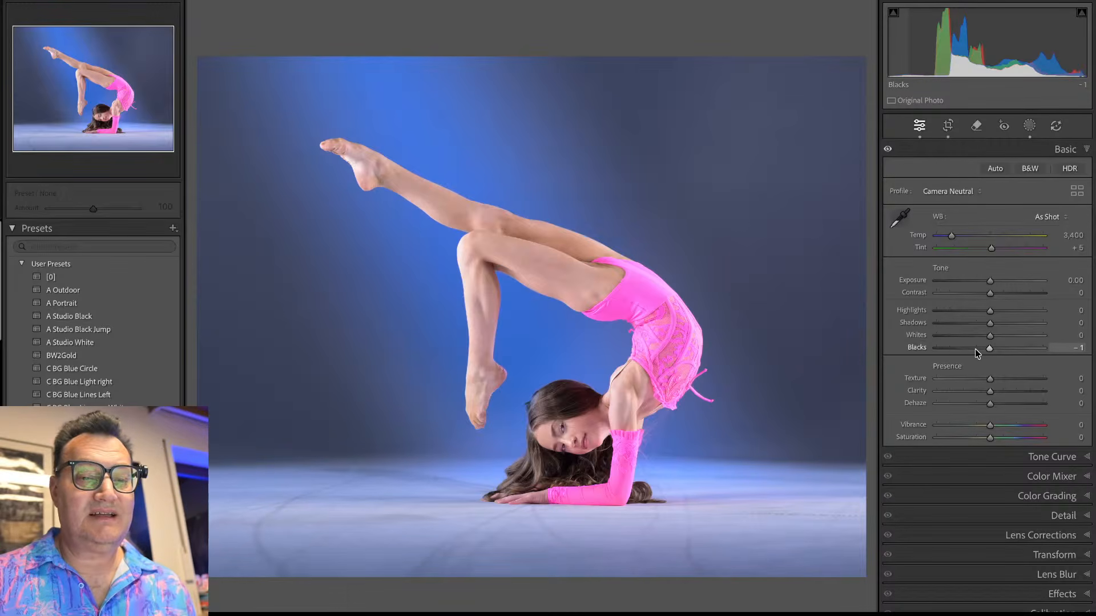
{"action": "mouse_move", "coordinate": [990, 293]}
{"action": "left_mouse_down"}
{"action": "mouse_move", "coordinate": [1015, 293]}
{"action": "mouse_move", "coordinate": [990, 295]}
{"action": "left_mouse_up"}
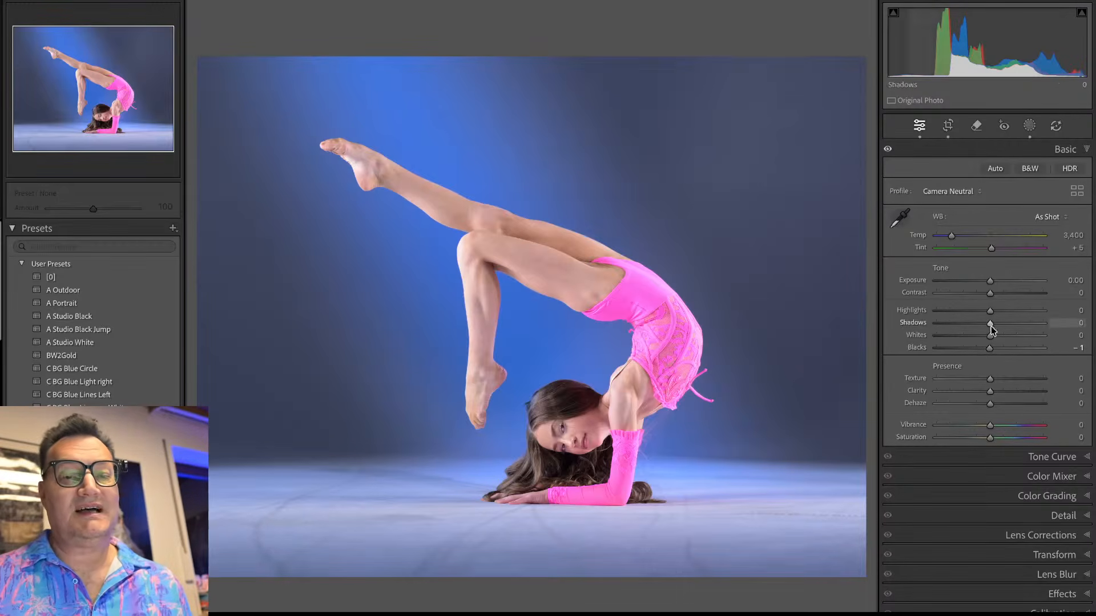
{"action": "mouse_move", "coordinate": [989, 349]}
{"action": "left_mouse_down"}
{"action": "mouse_move", "coordinate": [962, 354]}
{"action": "mouse_move", "coordinate": [976, 355]}
{"action": "left_mouse_up"}
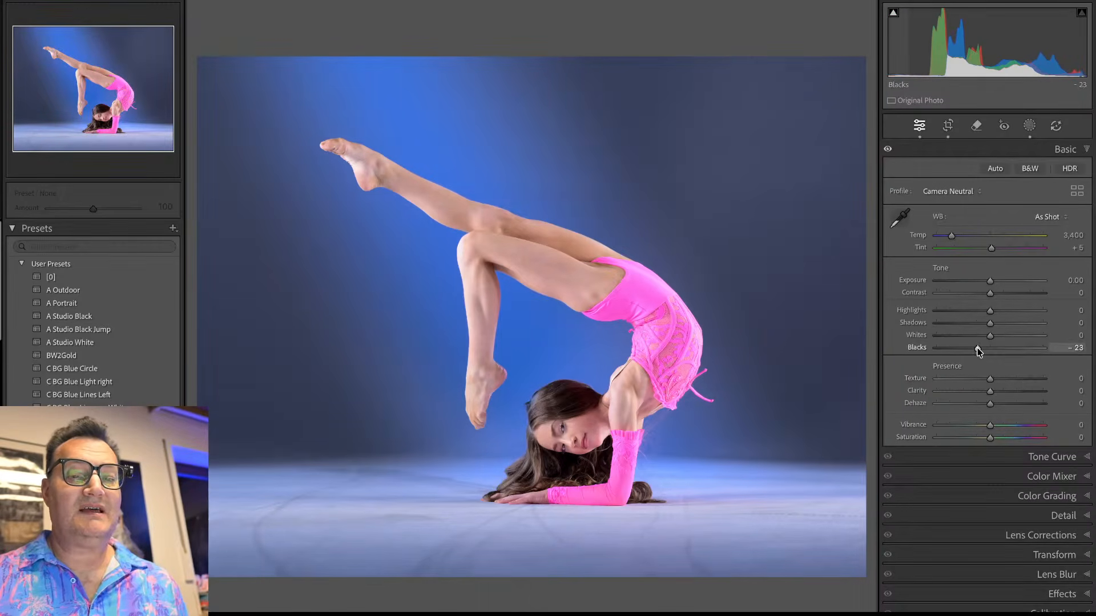
{"action": "mouse_move", "coordinate": [995, 347]}
{"action": "left_mouse_down"}
{"action": "mouse_move", "coordinate": [953, 350]}
{"action": "mouse_move", "coordinate": [986, 352]}
{"action": "left_mouse_up"}
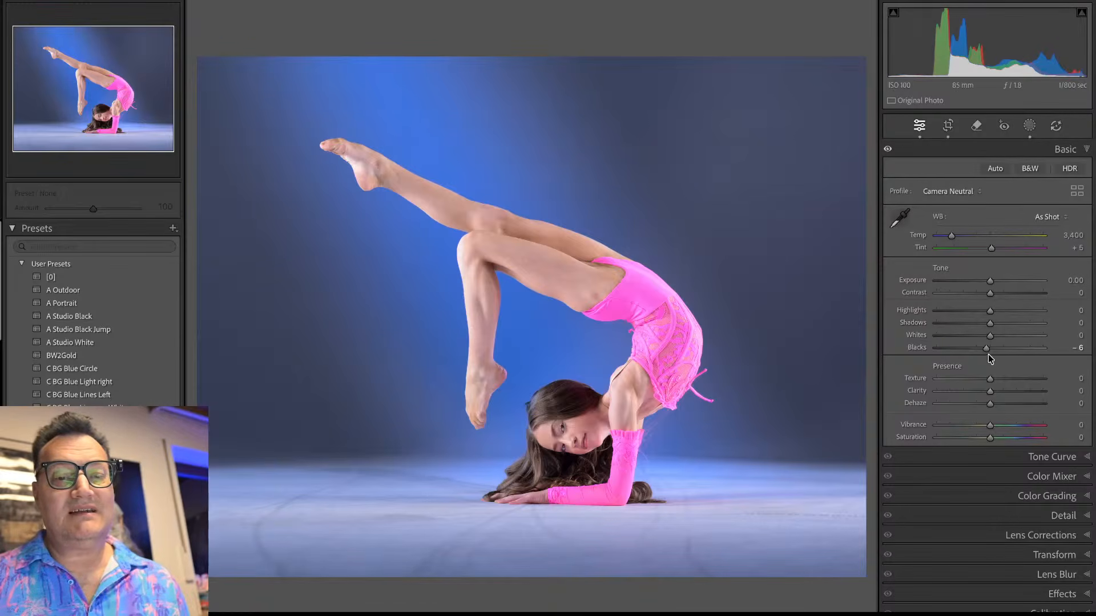
{"action": "mouse_move", "coordinate": [988, 349]}
{"action": "left_mouse_down"}
{"action": "mouse_move", "coordinate": [948, 350]}
{"action": "mouse_move", "coordinate": [984, 354]}
{"action": "left_mouse_up"}
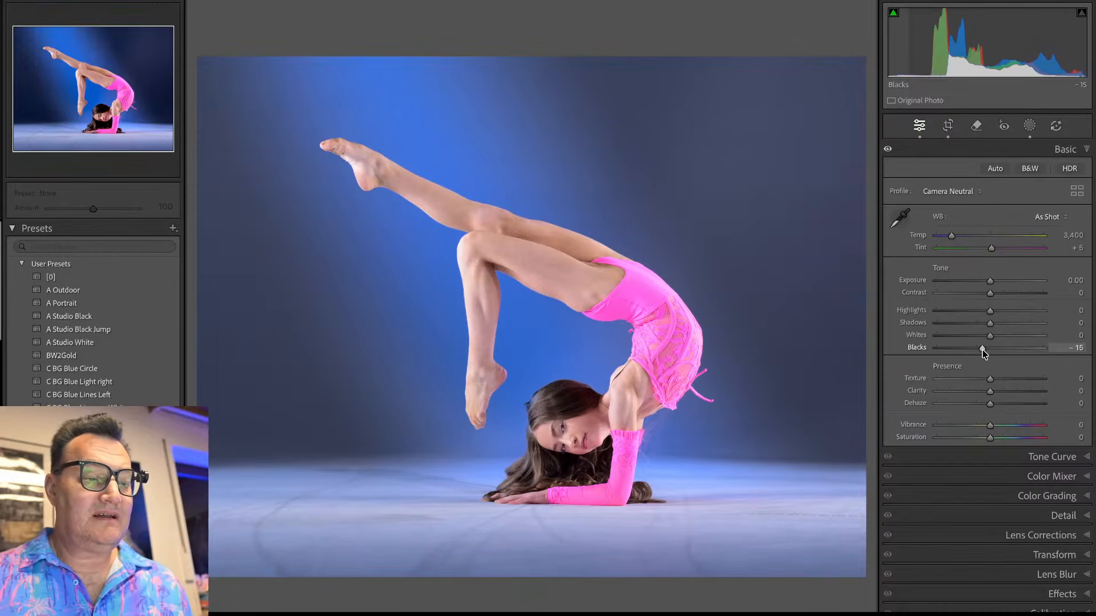
{"action": "left_click_drag", "start_coordinate": [984, 354], "coordinate": [989, 349]}
{"action": "scroll", "coordinate": [1009, 404], "scroll_direction": "down", "scroll_amount": 1}
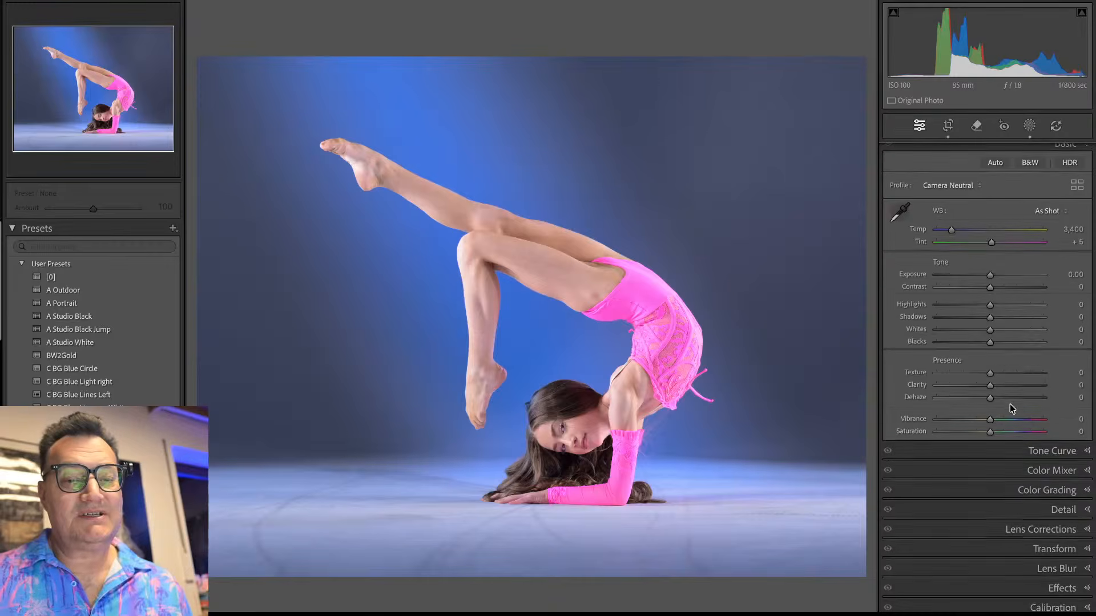
{"action": "scroll", "coordinate": [1009, 404], "scroll_direction": "up", "scroll_amount": 1}
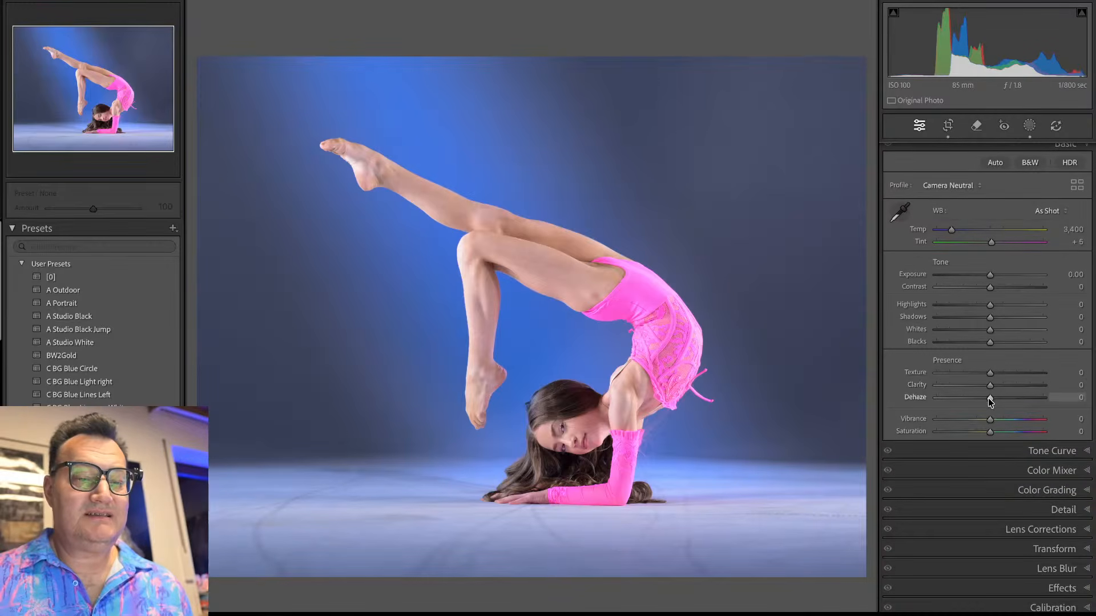
Step: Set the photo's Dehaze to +23 and Blacks to -2
{"action": "left_click_drag", "start_coordinate": [991, 397], "coordinate": [1001, 396]}
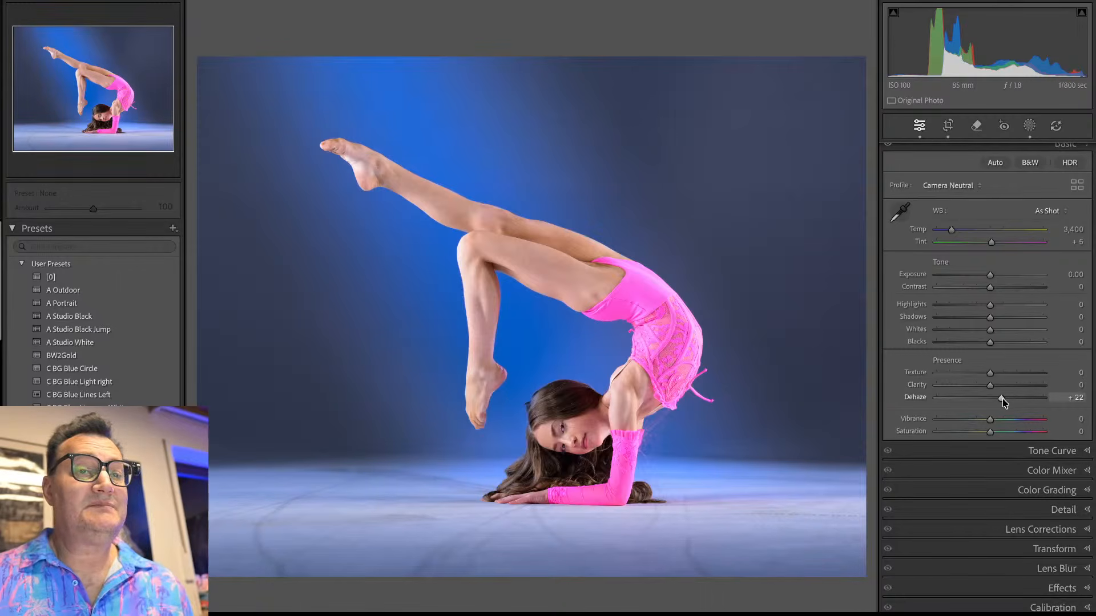
{"action": "left_click_drag", "start_coordinate": [1001, 399], "coordinate": [998, 397]}
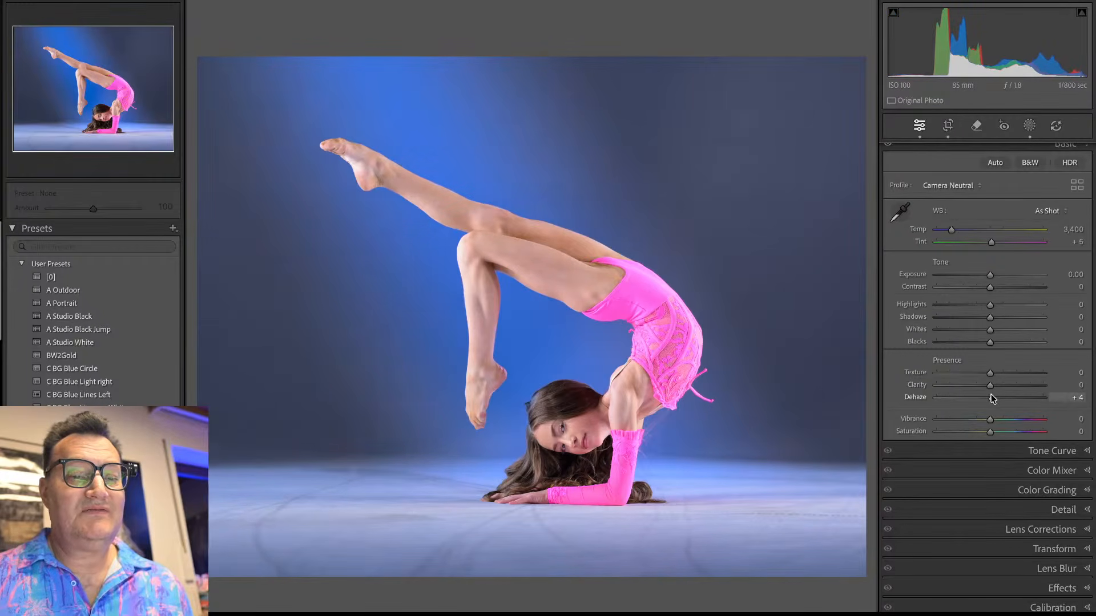
{"action": "mouse_move", "coordinate": [990, 342]}
{"action": "left_mouse_down"}
{"action": "mouse_move", "coordinate": [961, 352]}
{"action": "mouse_move", "coordinate": [988, 348]}
{"action": "left_mouse_up"}
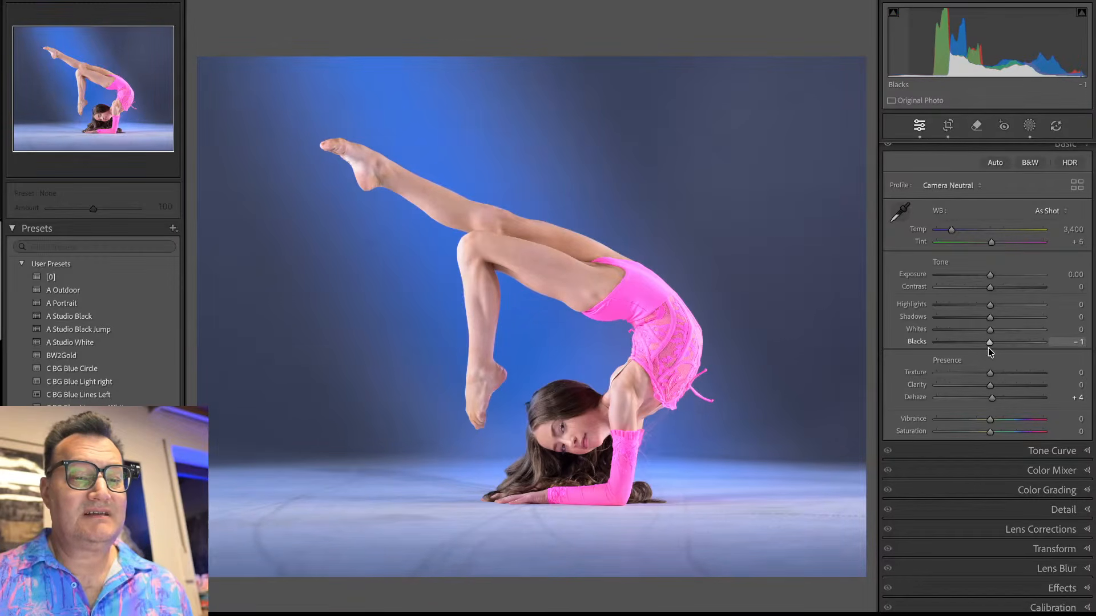
{"action": "left_click_drag", "start_coordinate": [991, 397], "coordinate": [1000, 394]}
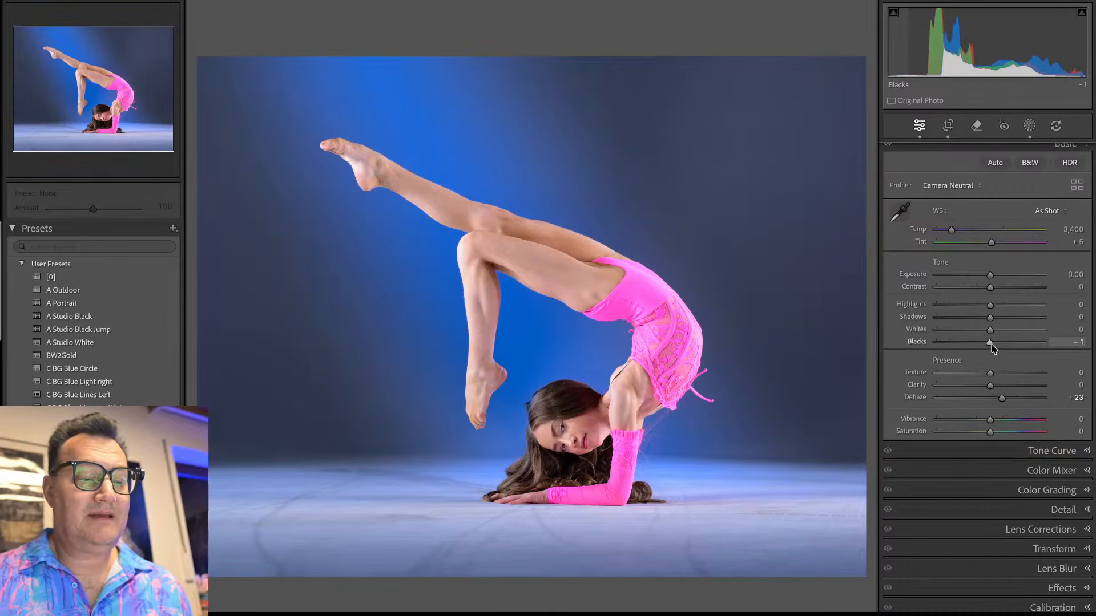
{"action": "left_click_drag", "start_coordinate": [992, 345], "coordinate": [989, 344]}
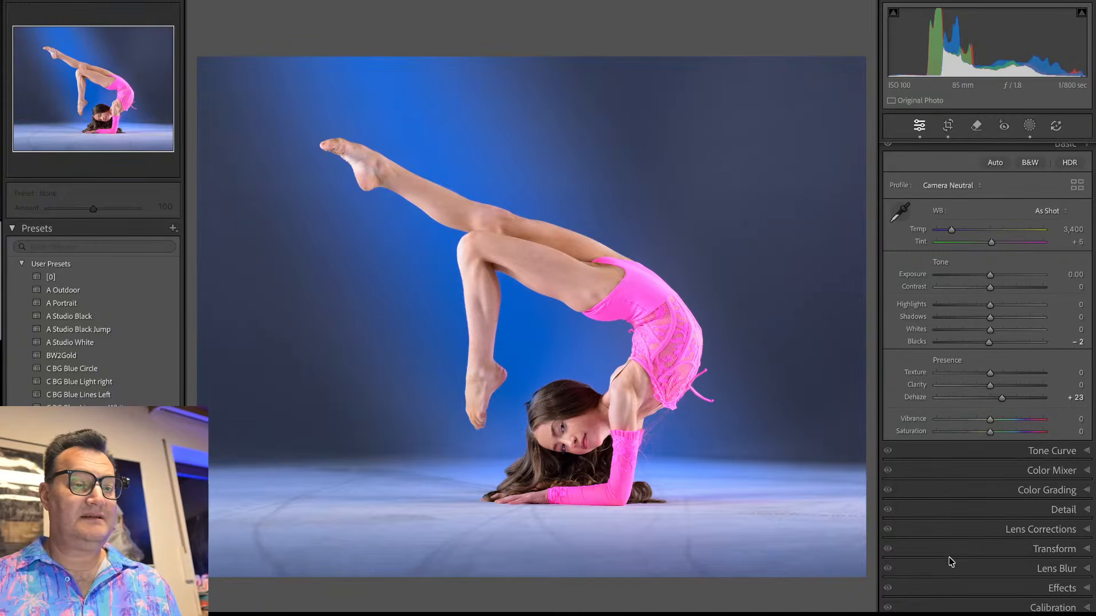
Step: Examine the costume ties, the flyaway hair and the dancer's face up close
{"action": "left_click", "coordinate": [699, 432]}
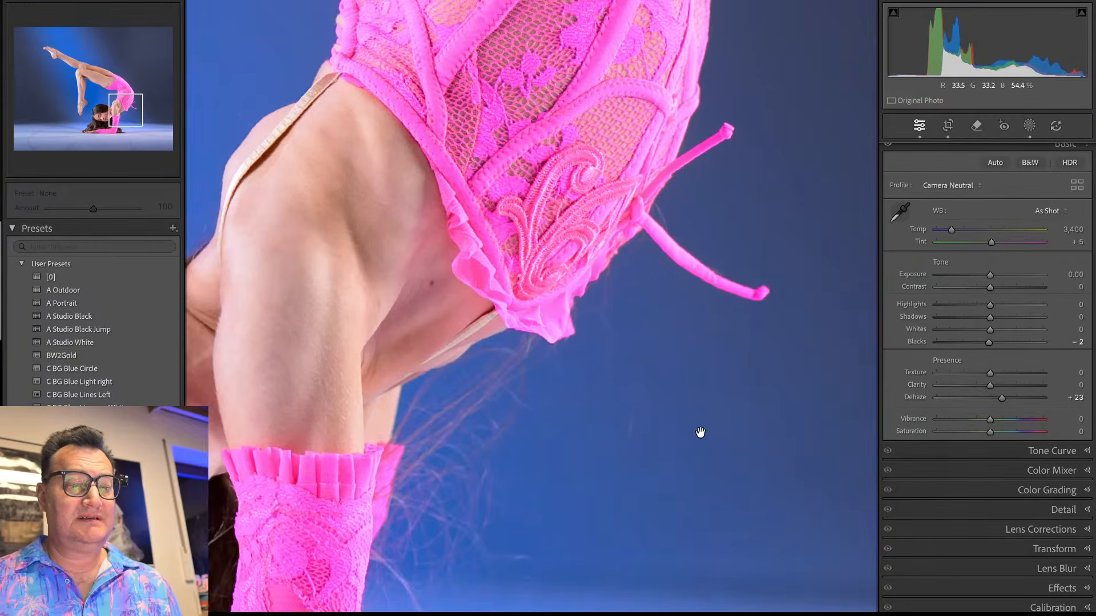
{"action": "left_click_drag", "start_coordinate": [649, 438], "coordinate": [728, 413]}
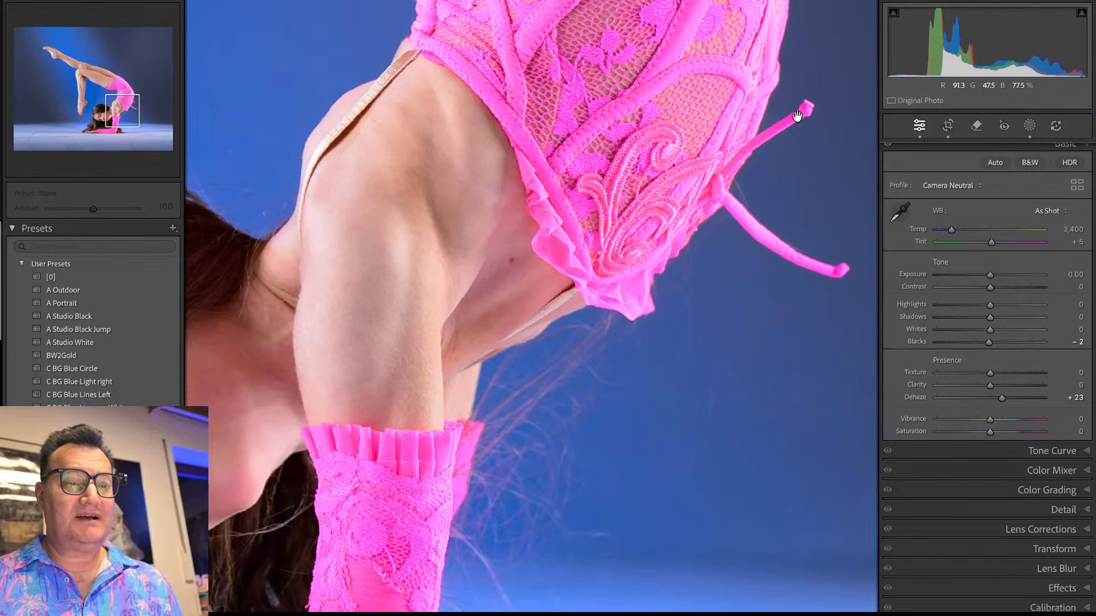
{"action": "left_click_drag", "start_coordinate": [756, 301], "coordinate": [776, 292]}
{"action": "left_click", "coordinate": [749, 284]}
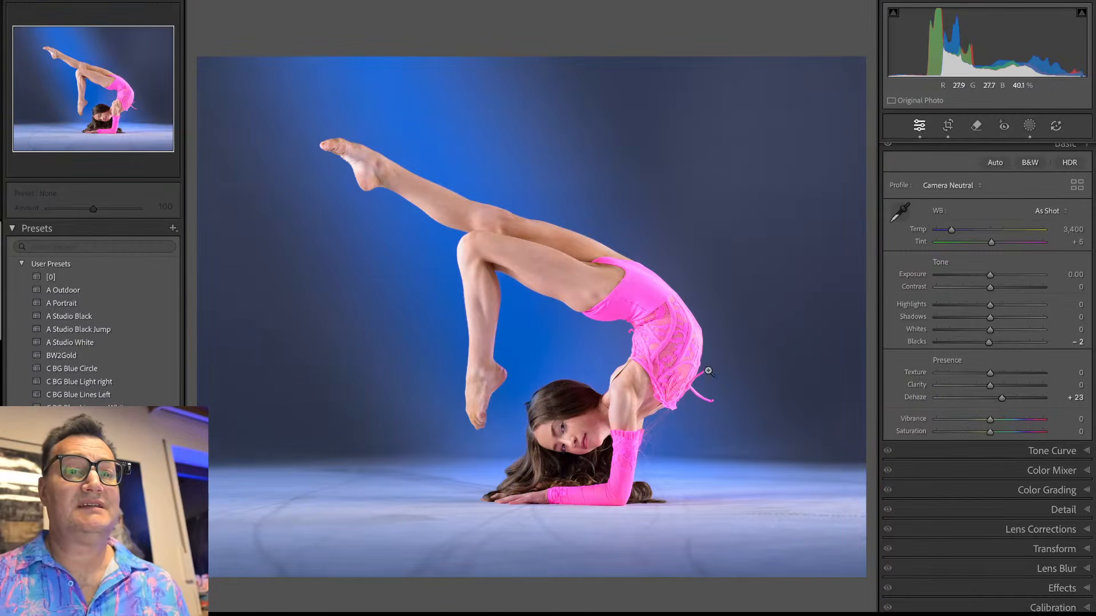
{"action": "left_click", "coordinate": [574, 456]}
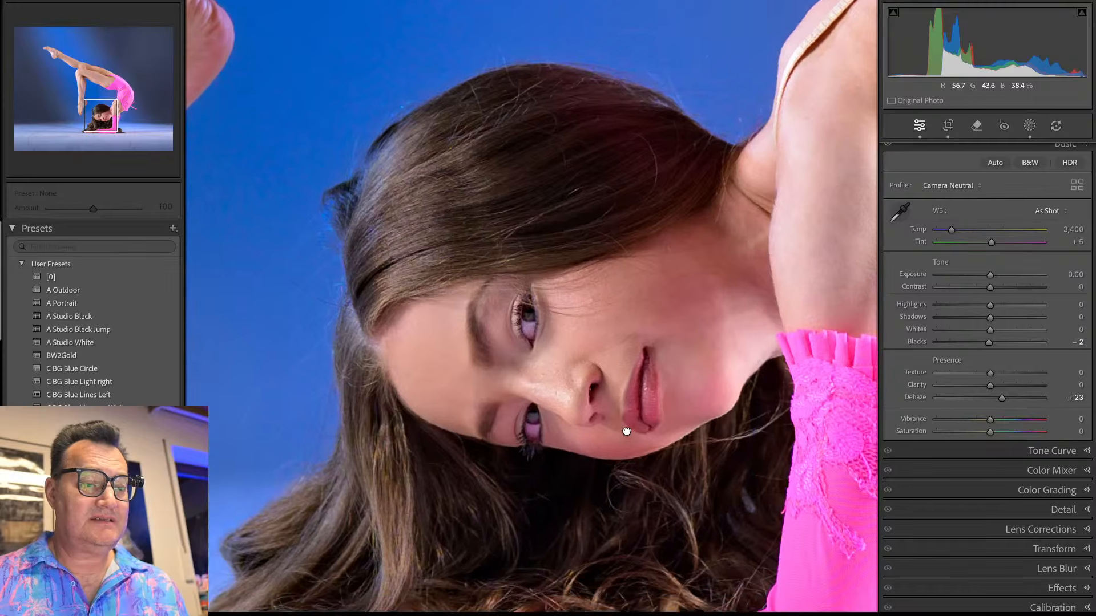
{"action": "left_click", "coordinate": [628, 432]}
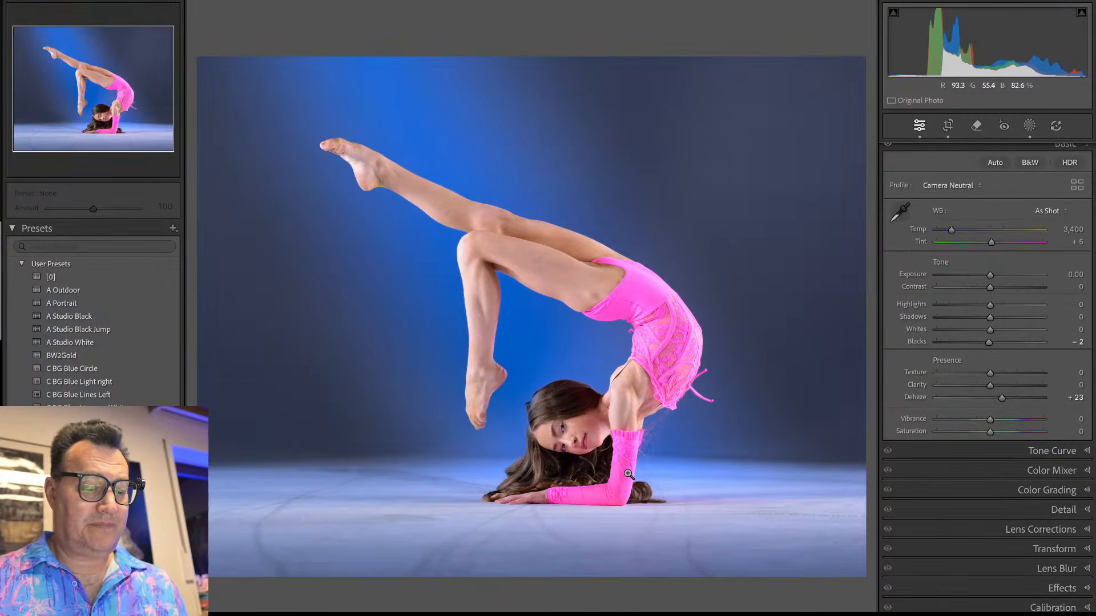
Step: Synchronize ADI_4572's develop settings and its blueBG and BlueLight masks to photos 15, 16 and 18, leaving out the crop
{"action": "key", "text": "g"}
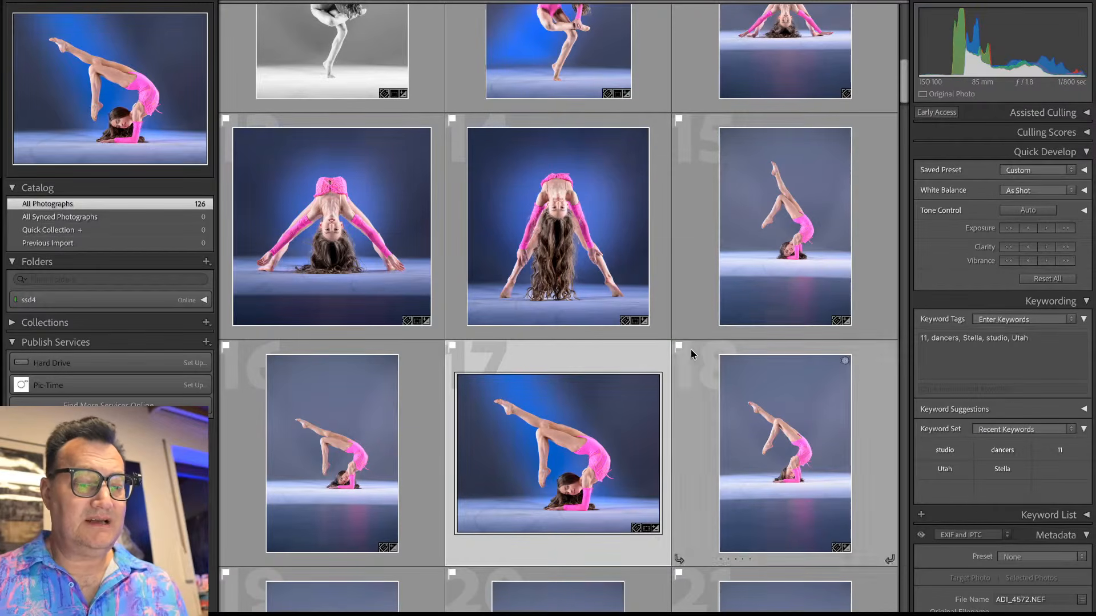
{"action": "left_click", "coordinate": [704, 241], "text": "ctrl"}
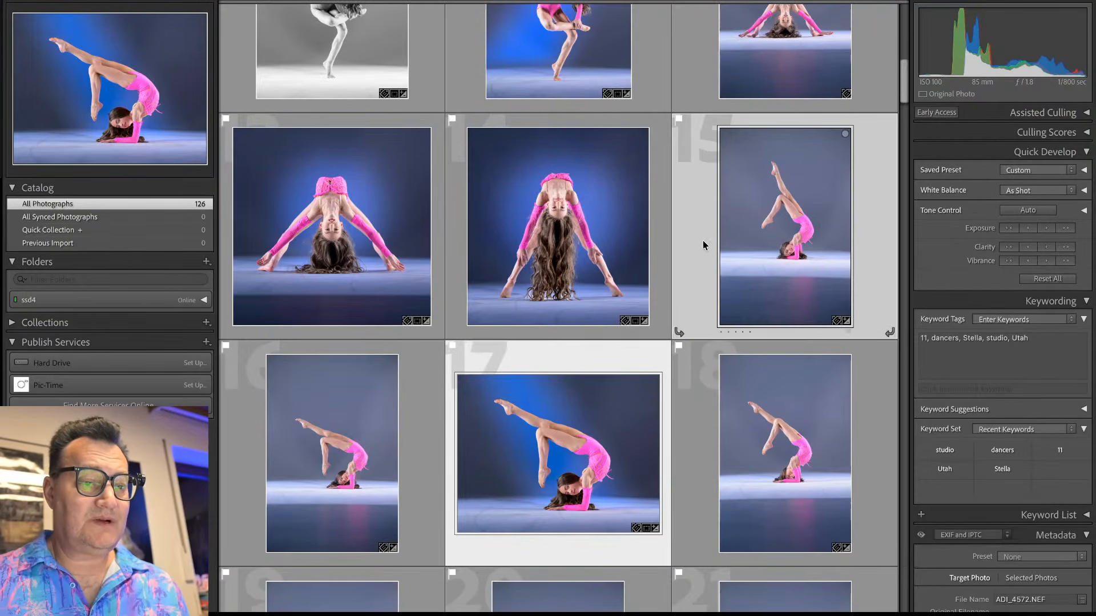
{"action": "left_click", "coordinate": [421, 433], "text": "super"}
{"action": "left_click", "coordinate": [696, 402], "text": "super"}
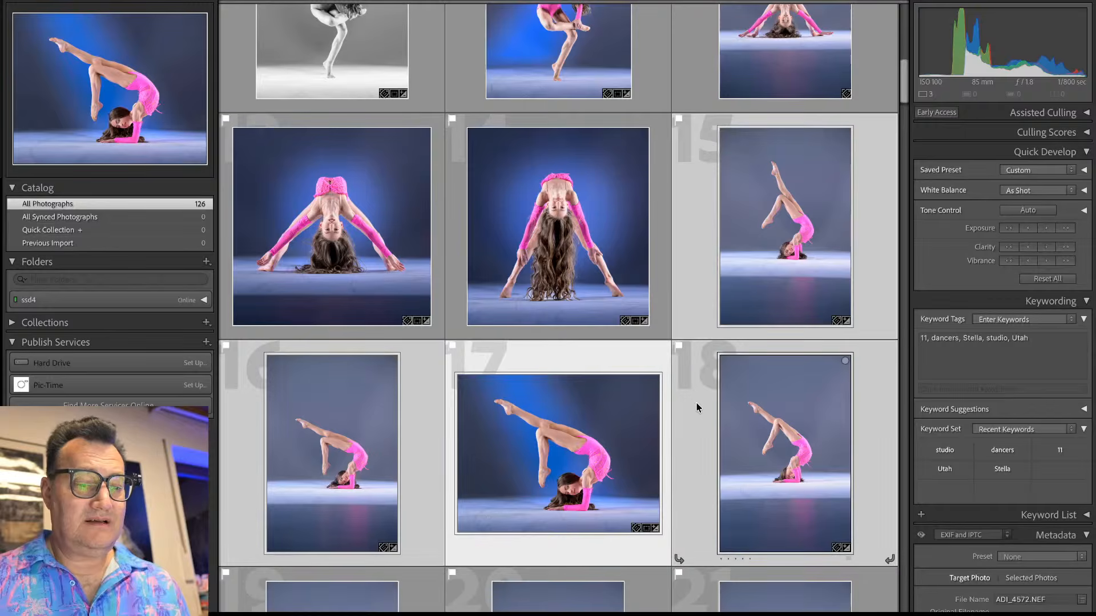
{"action": "key", "text": "super+shift+s"}
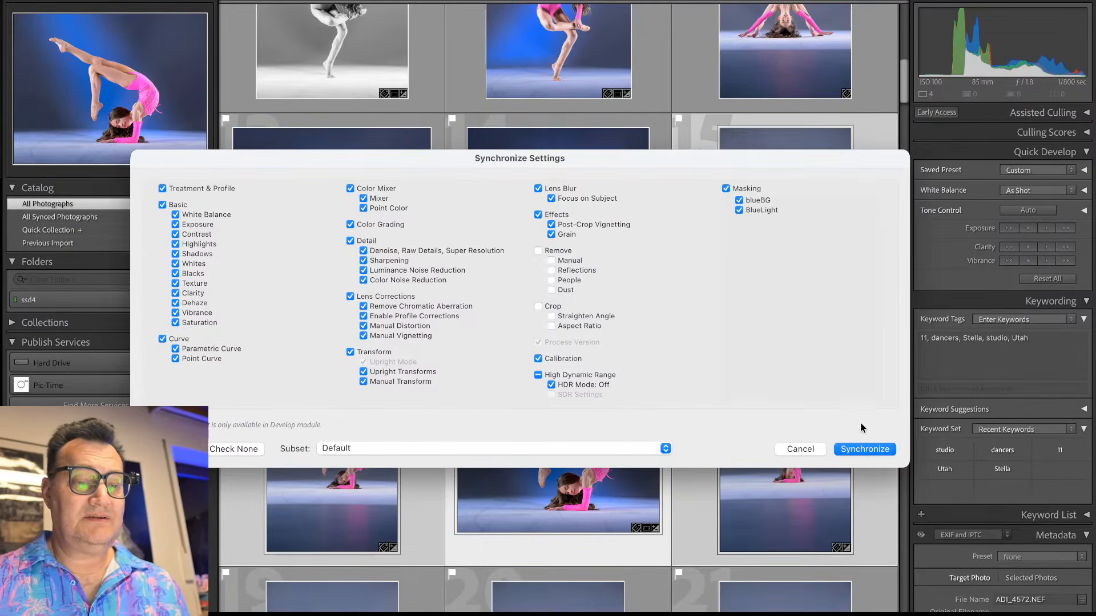
{"action": "left_click", "coordinate": [865, 450]}
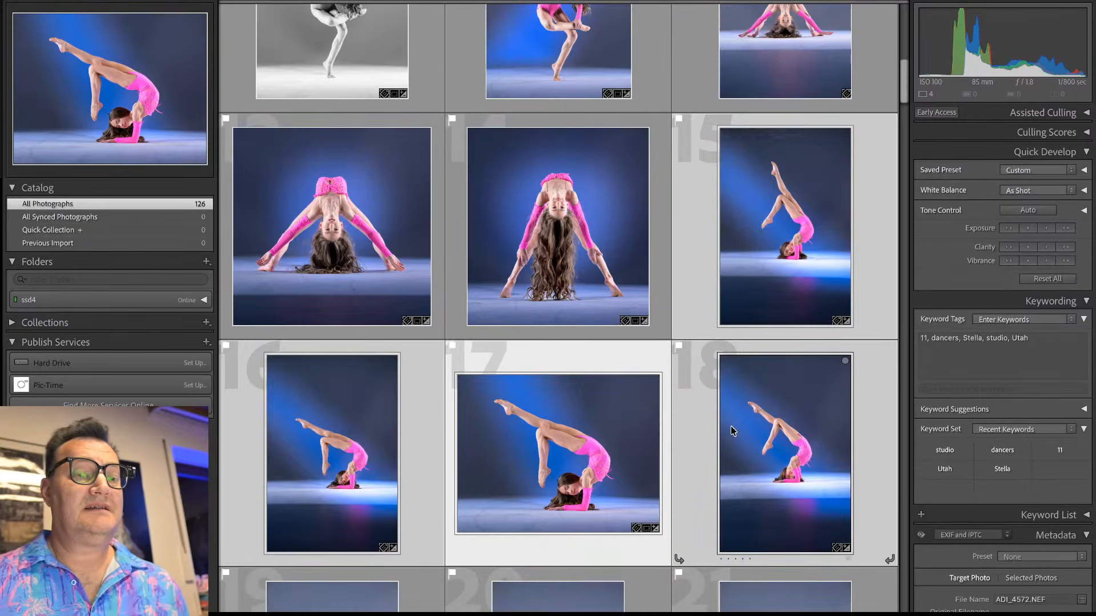
Step: Crop photo 15 to a tighter portrait frame around the dancer, removing the dark floor
{"action": "left_click", "coordinate": [704, 251]}
{"action": "key", "text": "r"}
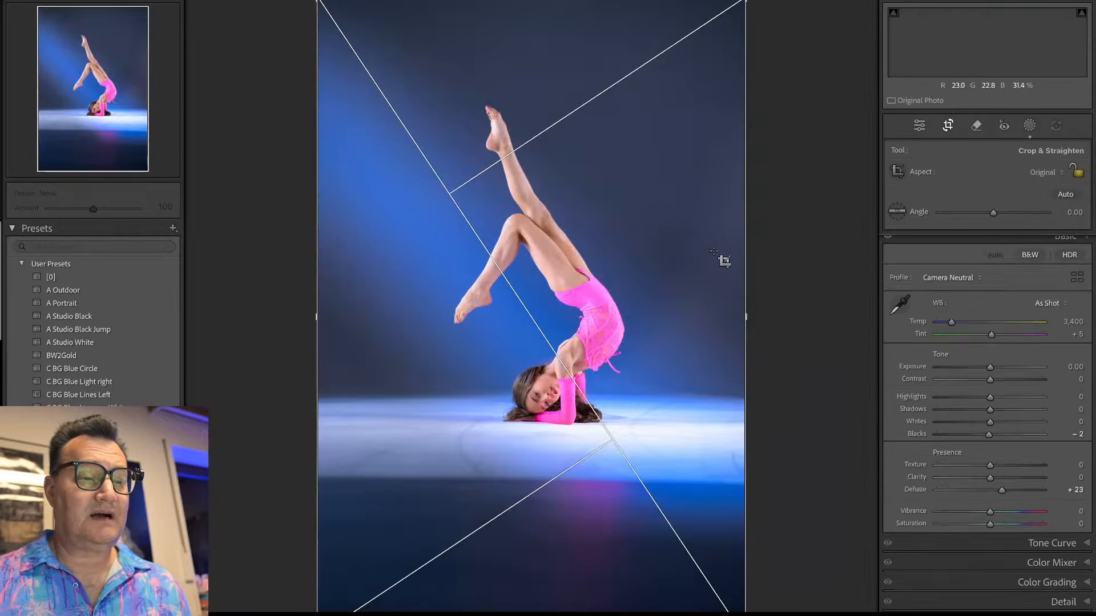
{"action": "left_click_drag", "start_coordinate": [744, 610], "coordinate": [729, 559]}
{"action": "left_click_drag", "start_coordinate": [333, 75], "coordinate": [375, 108]}
{"action": "left_click_drag", "start_coordinate": [785, 180], "coordinate": [784, 177]}
{"action": "key", "text": "Return"}
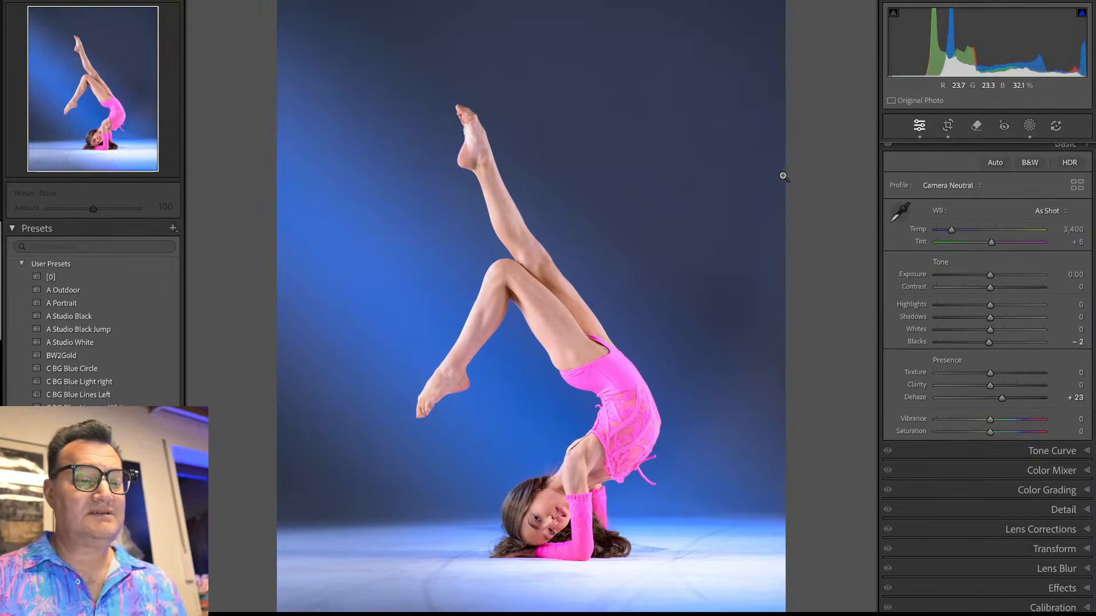
Step: Raise the BlueLight mask's bottom gradient to the line where the floor meets the backdrop, and finish masking
{"action": "key", "text": "shift+w"}
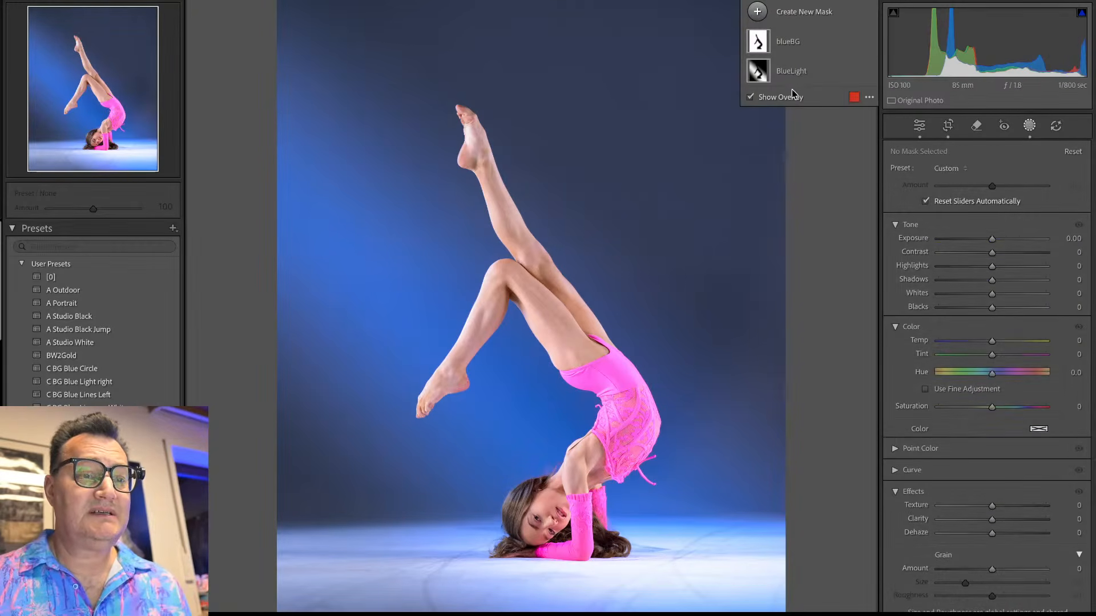
{"action": "left_click", "coordinate": [797, 95]}
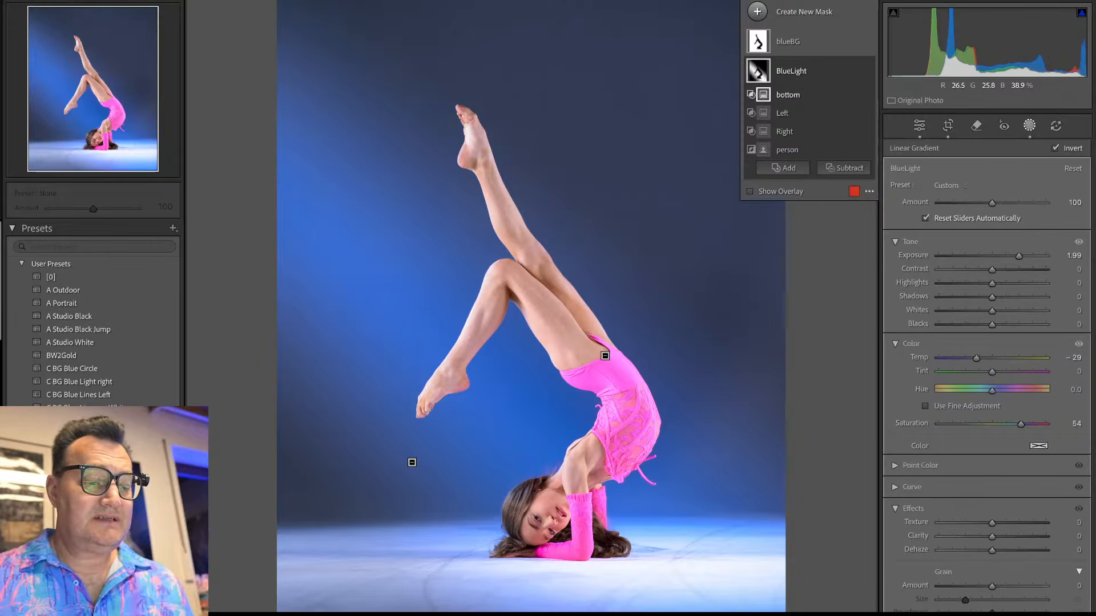
{"action": "key", "text": "minus"}
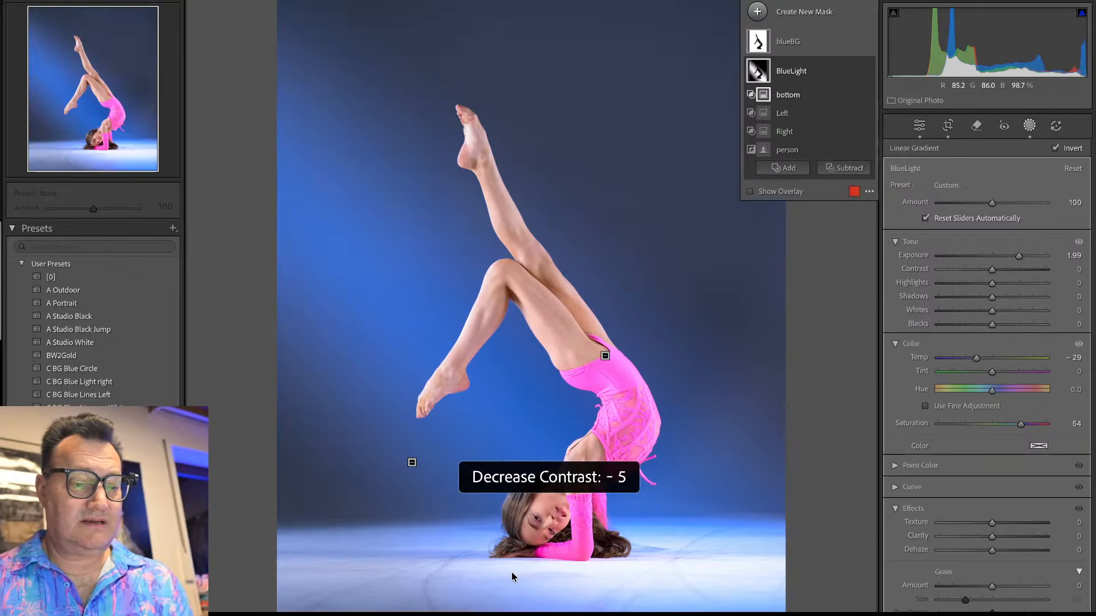
{"action": "key", "text": "equal"}
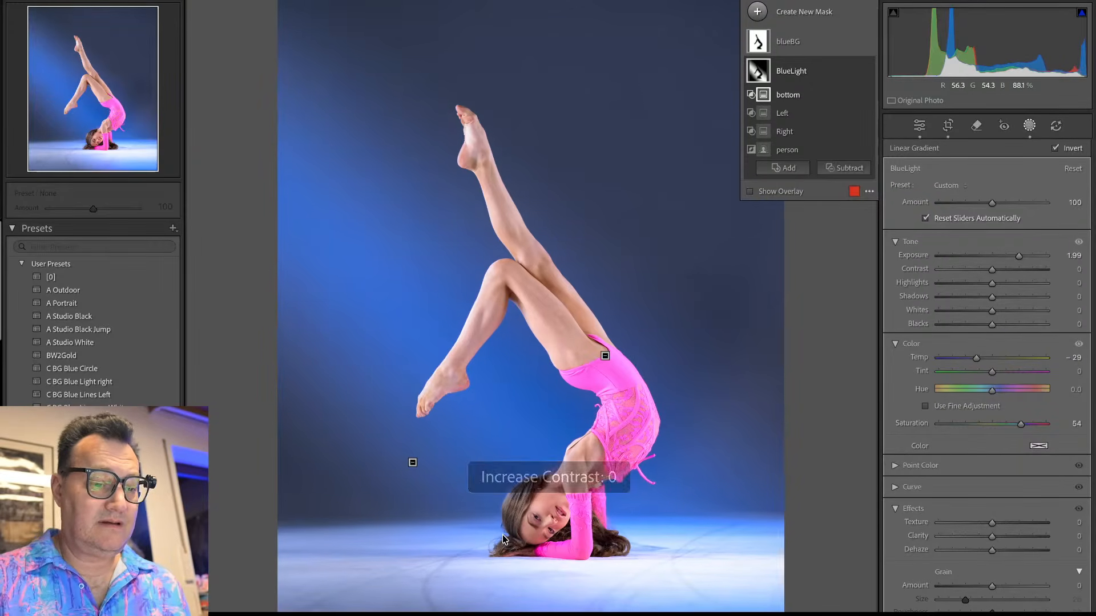
{"action": "key", "text": "ctrl+minus"}
{"action": "key", "text": "ctrl+minus"}
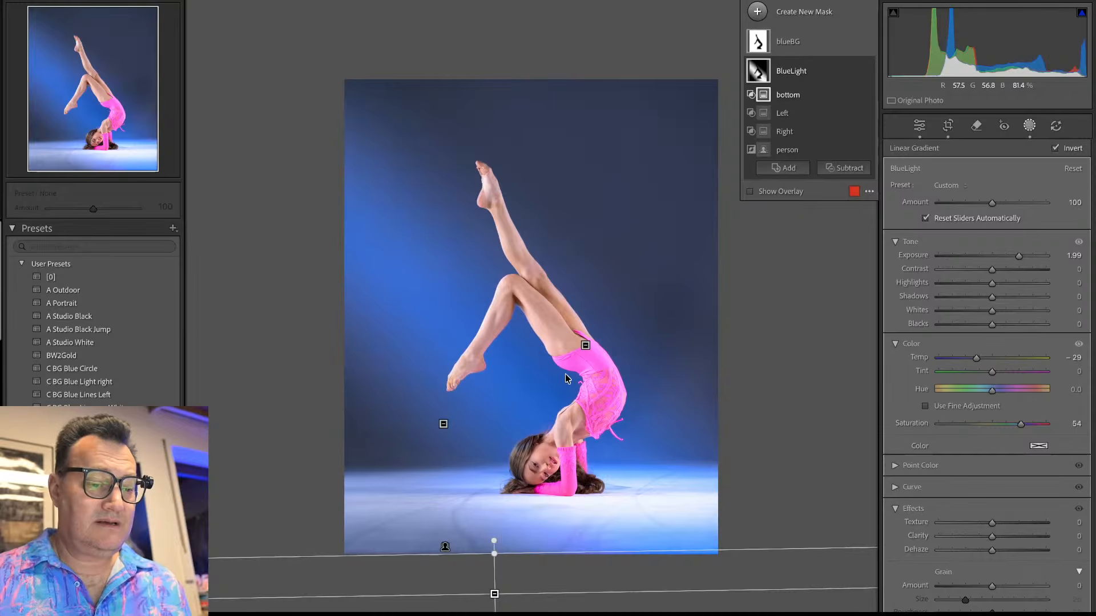
{"action": "left_click_drag", "start_coordinate": [494, 593], "coordinate": [506, 469]}
{"action": "key", "text": "Return"}
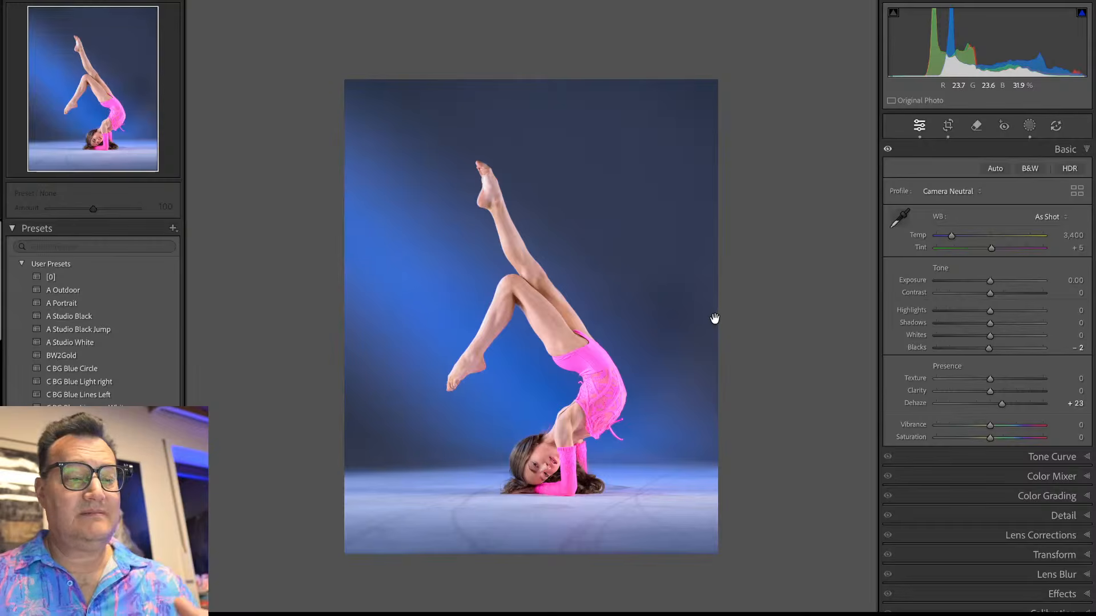
Step: Straighten the cropped photo to an angle of -0.50 and open the next photo
{"action": "key", "text": "r"}
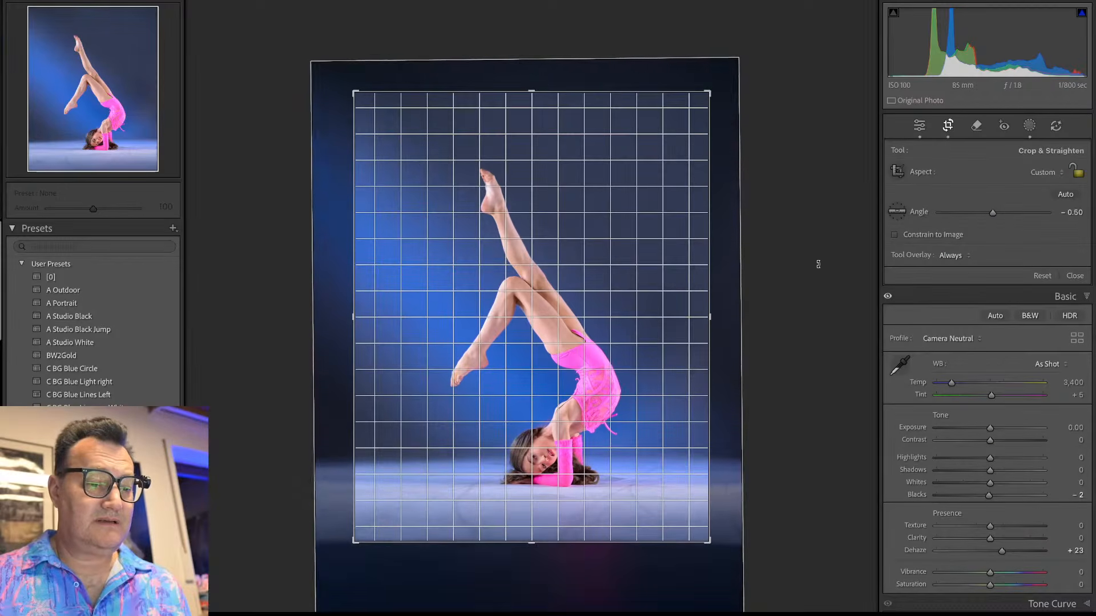
{"action": "key", "text": "o"}
{"action": "key", "text": "Return"}
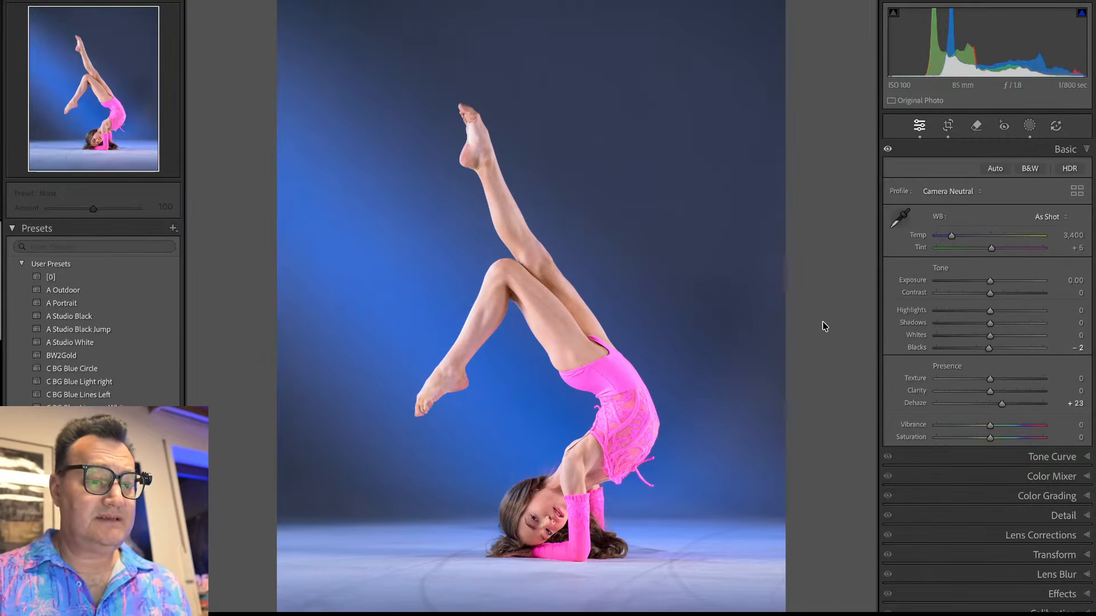
{"action": "key", "text": "ctrl+z"}
{"action": "key", "text": "r"}
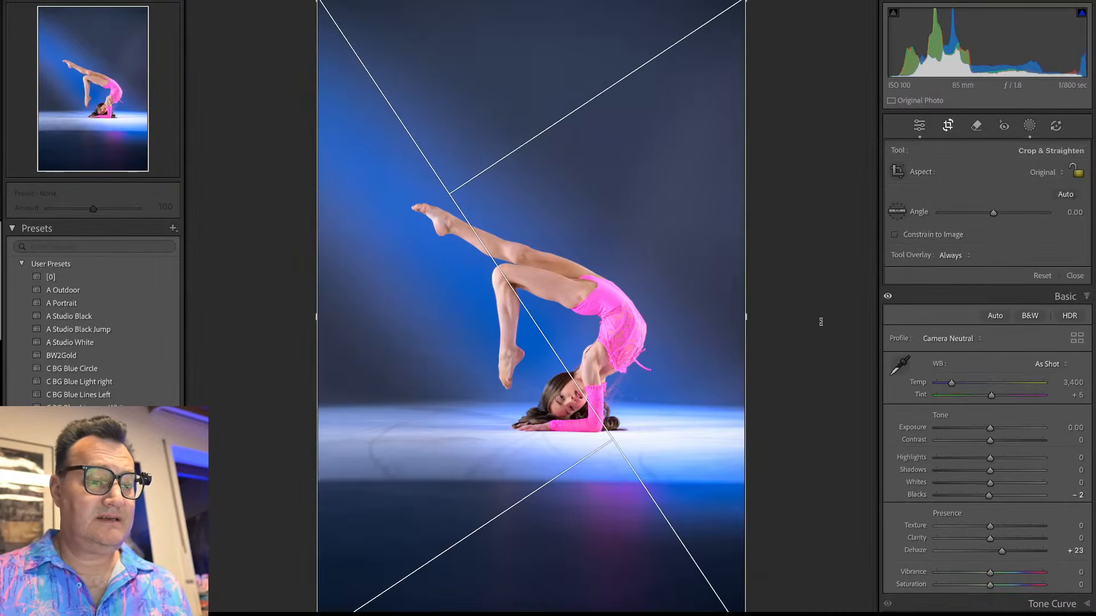
{"action": "left_click_drag", "start_coordinate": [317, 611], "coordinate": [327, 560]}
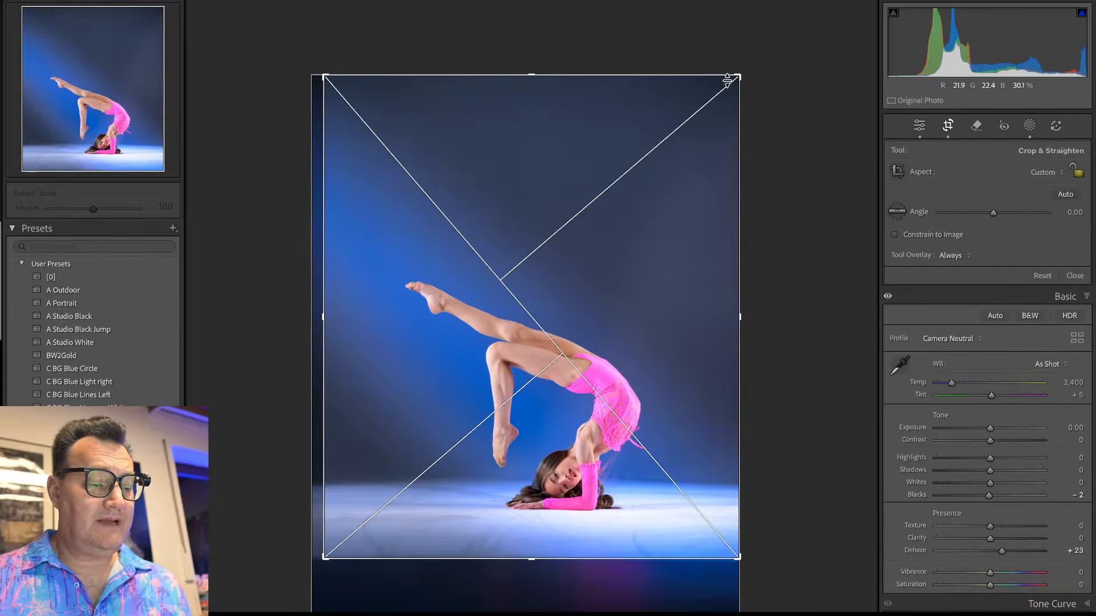
{"action": "key", "text": "Return"}
Step: In photo 16, raise the BlueLight mask's bottom gradient to the floor's horizon line so the blue beam stays off the floor
{"action": "key", "text": "shift+w"}
{"action": "left_click", "coordinate": [802, 71]}
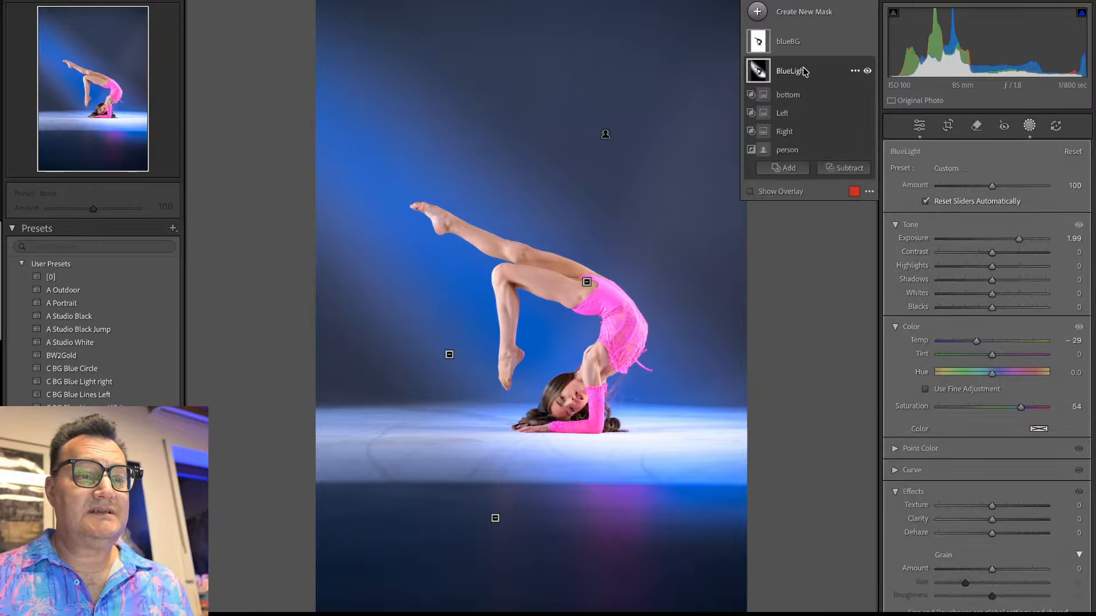
{"action": "left_click", "coordinate": [806, 96]}
{"action": "left_click_drag", "start_coordinate": [493, 520], "coordinate": [499, 421]}
{"action": "key", "text": "shift+w"}
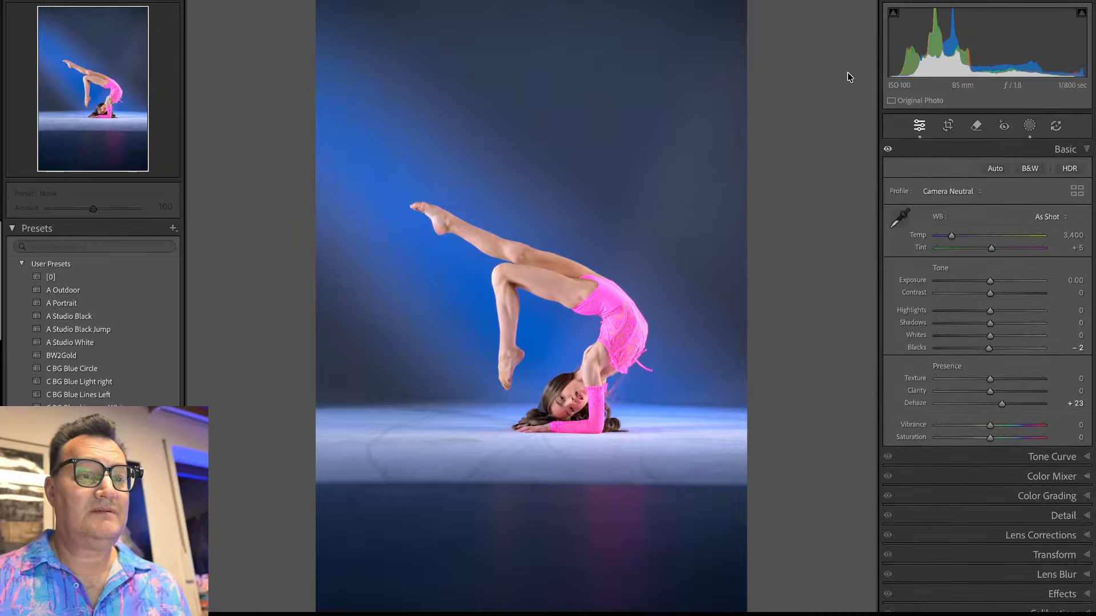
Step: Crop photo 16 to a tighter frame around the dancer
{"action": "key", "text": "r"}
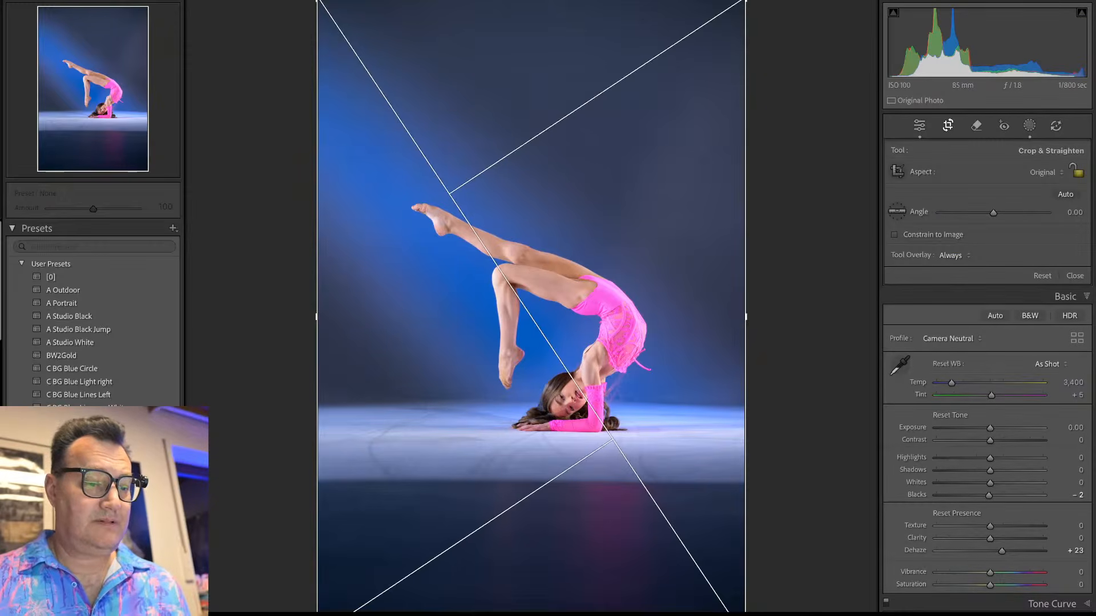
{"action": "left_click_drag", "start_coordinate": [746, 3], "coordinate": [711, 127]}
{"action": "key", "text": "Return"}
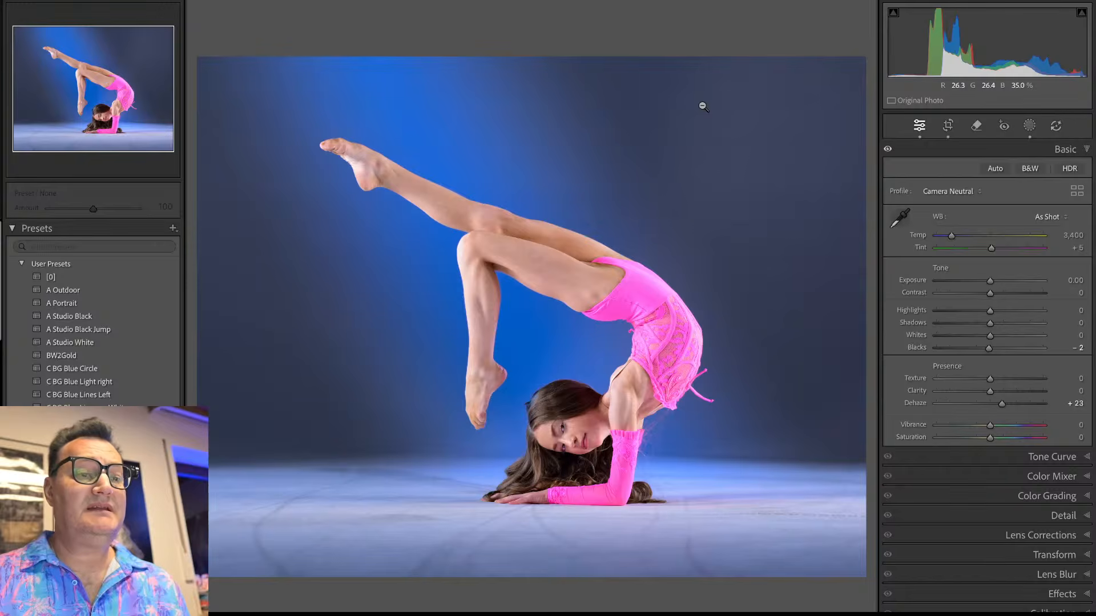
Step: Open the next photo, straighten it to an angle of 0.61, and set the crop aspect to 1 x 1
{"action": "key", "text": "Right"}
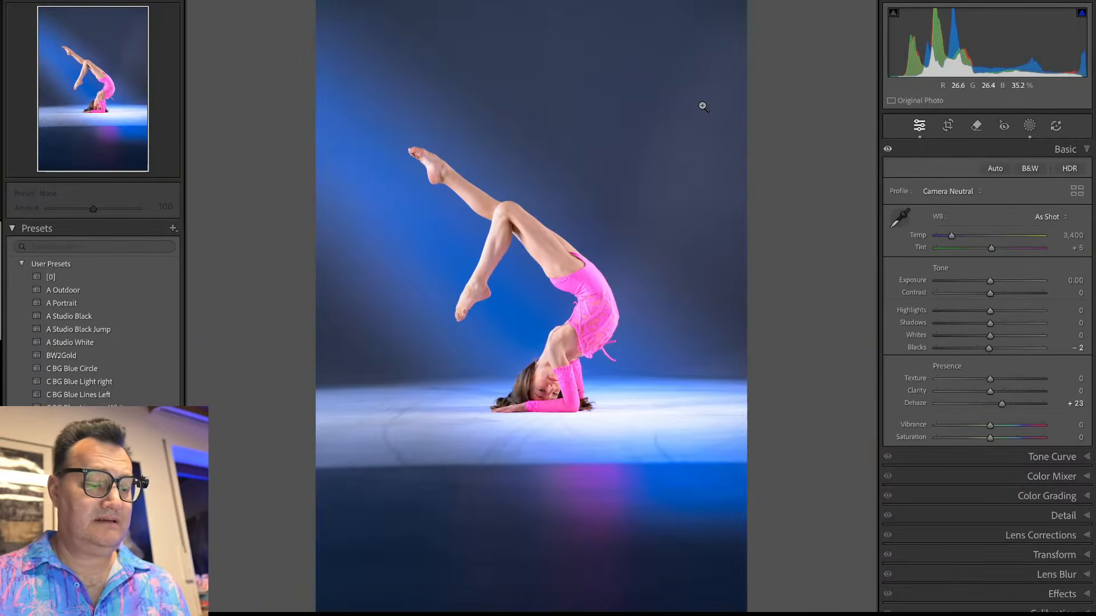
{"action": "key", "text": "r"}
{"action": "left_click_drag", "start_coordinate": [805, 117], "coordinate": [807, 123]}
{"action": "left_click", "coordinate": [1056, 176]}
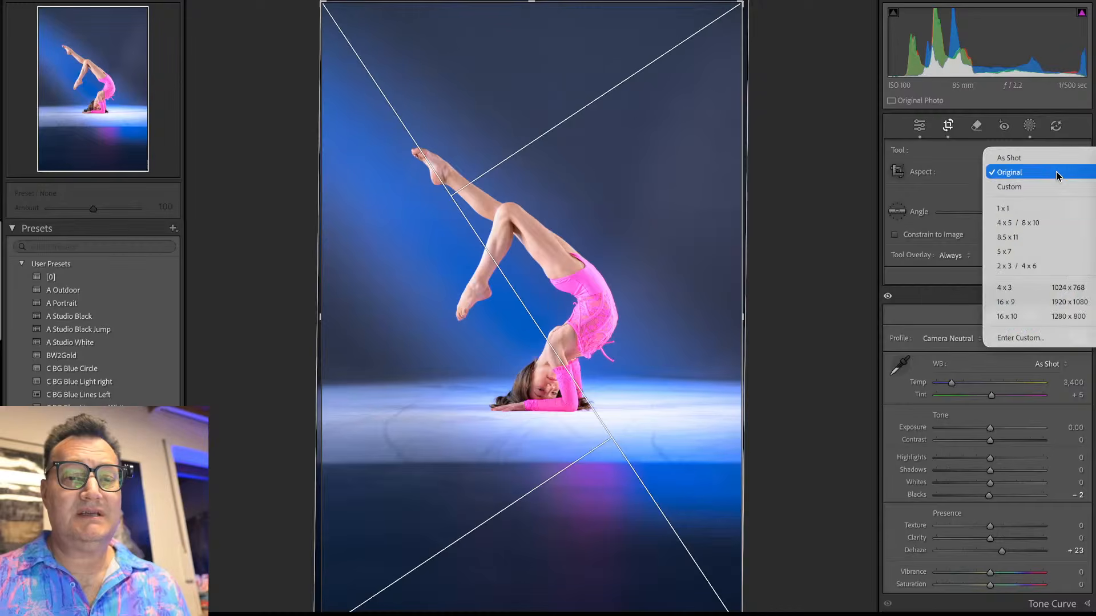
{"action": "left_click", "coordinate": [1045, 209]}
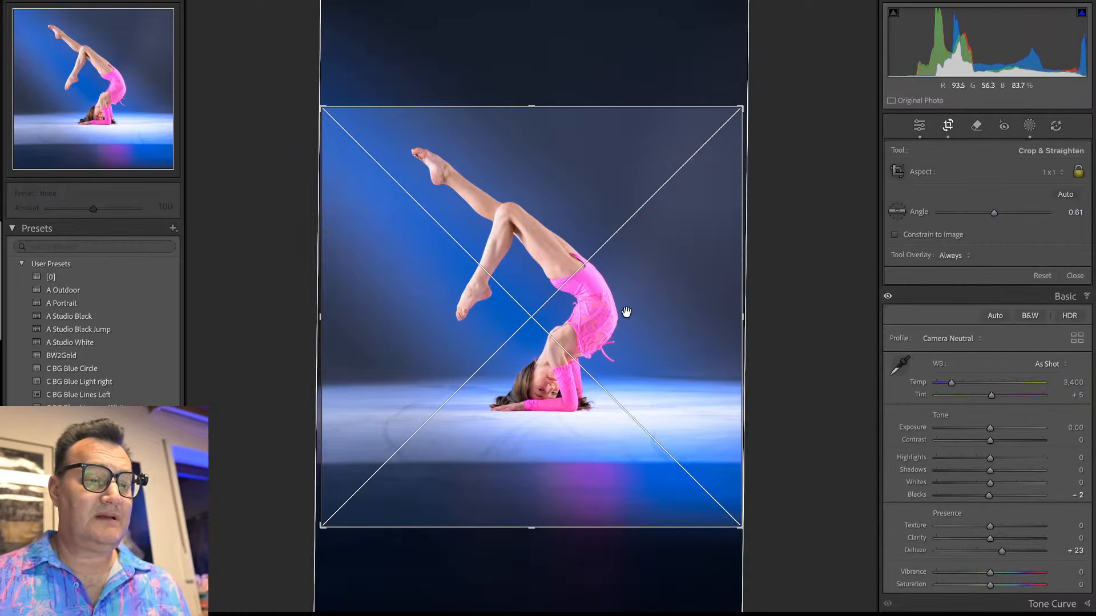
Step: Tighten the square crop around the dancer, leaving out the dark floor in front, and apply it
{"action": "left_click_drag", "start_coordinate": [626, 314], "coordinate": [637, 384]}
{"action": "left_click_drag", "start_coordinate": [743, 107], "coordinate": [703, 148]}
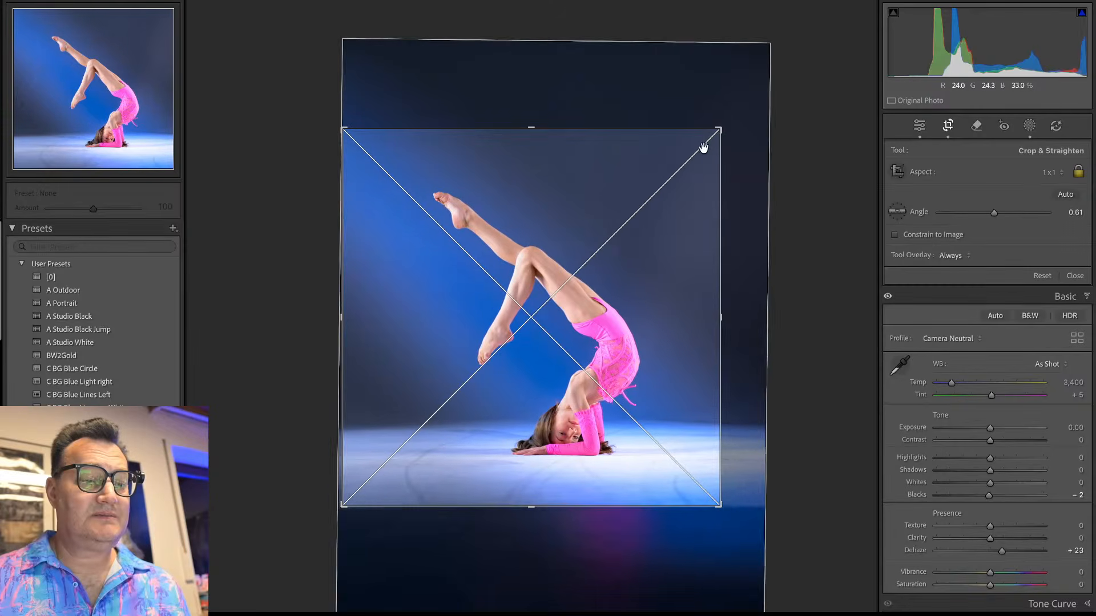
{"action": "left_click_drag", "start_coordinate": [613, 256], "coordinate": [599, 254]}
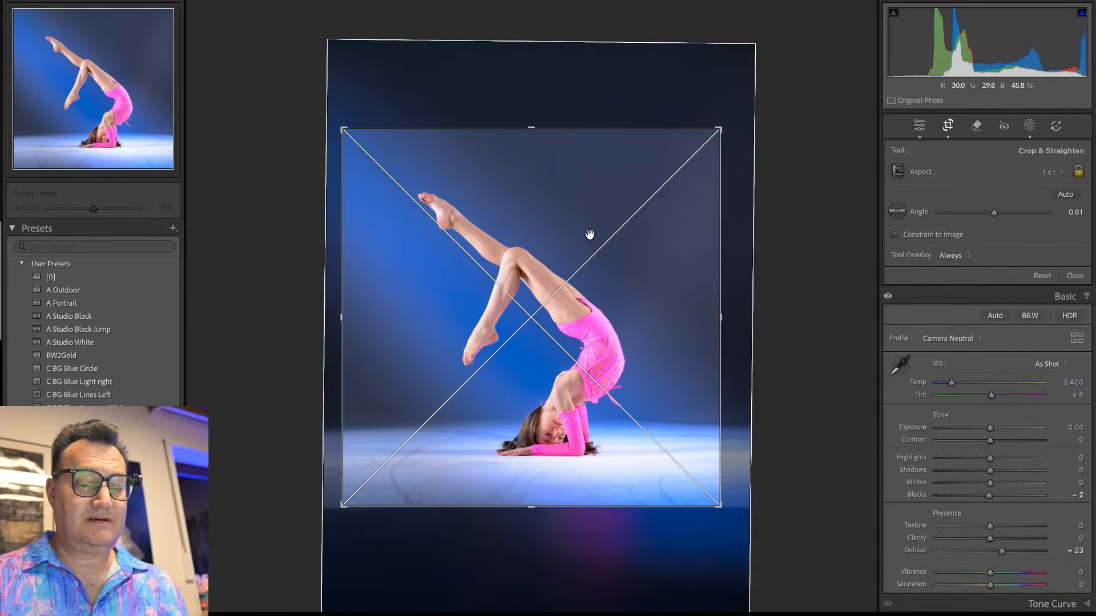
{"action": "key", "text": "Return"}
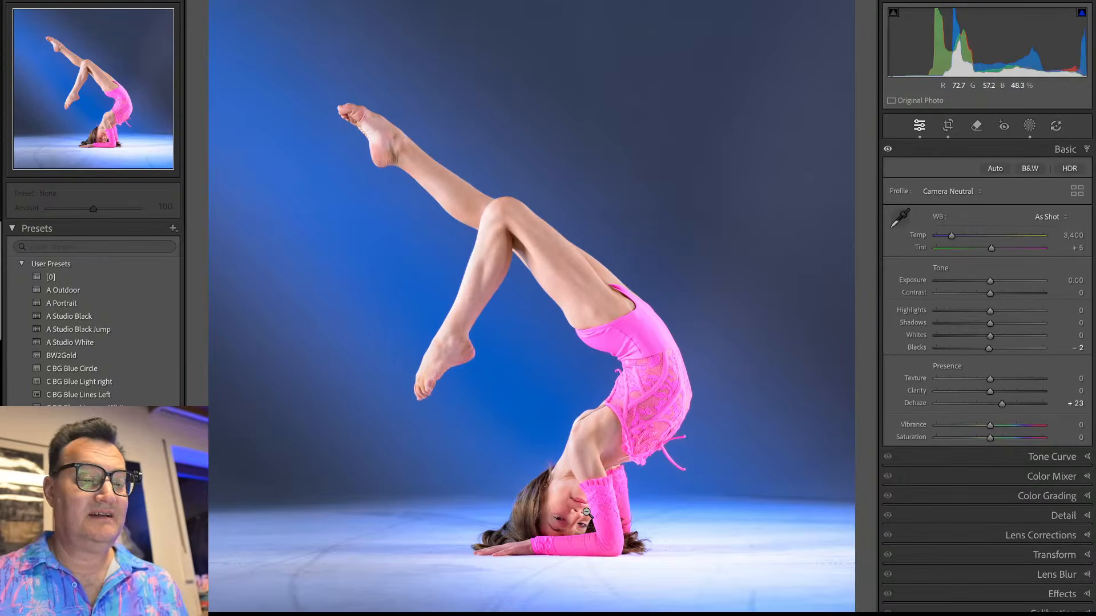
Step: Return to the photo grid and compare the standing leg-raise shots ADI_4703, ADI_4714 and ADI_4721 at full view and close up
{"action": "key", "text": "g"}
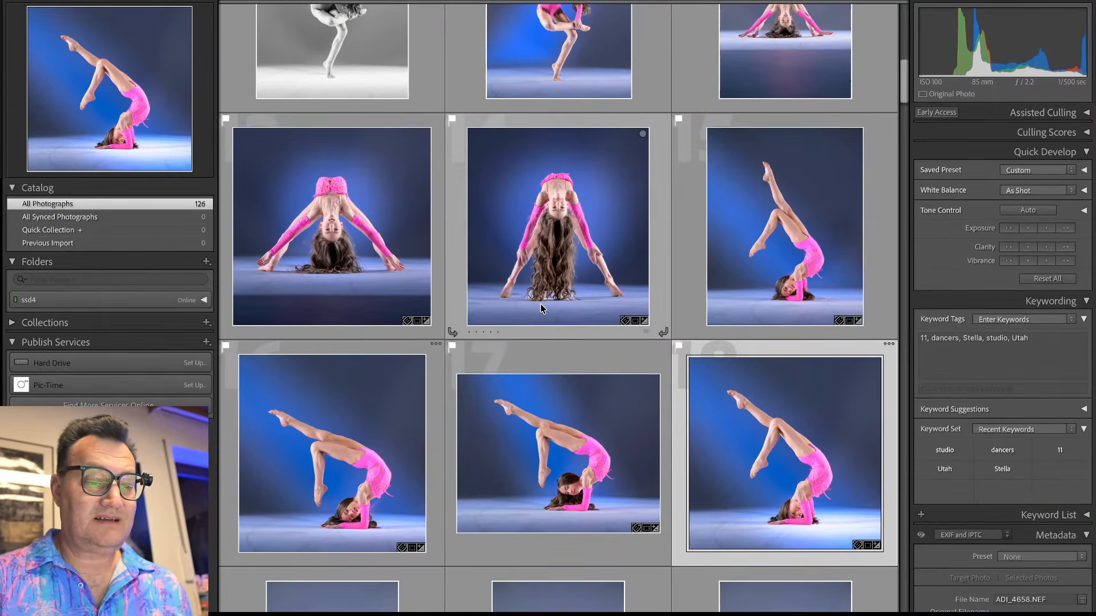
{"action": "scroll", "coordinate": [541, 309], "scroll_direction": "down", "scroll_amount": 3}
{"action": "key", "text": "e"}
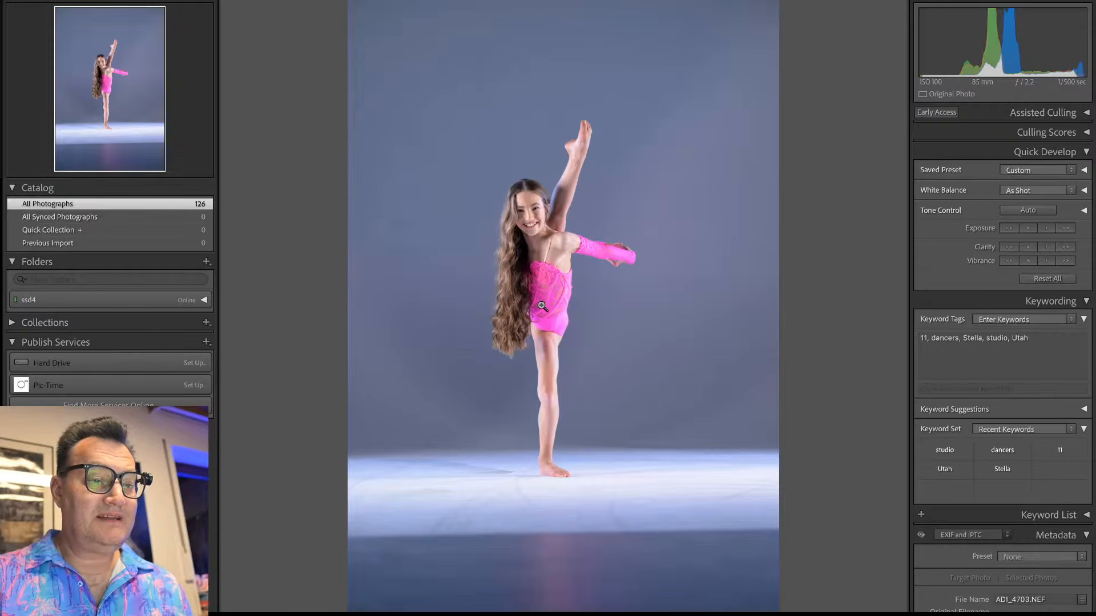
{"action": "key", "text": "Right"}
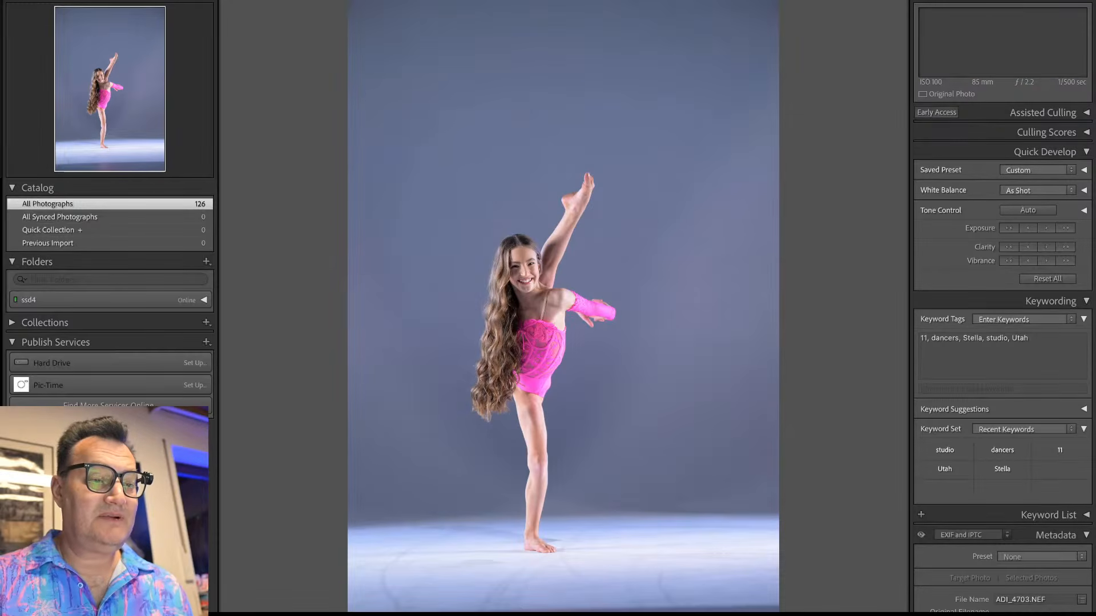
{"action": "key", "text": "Right"}
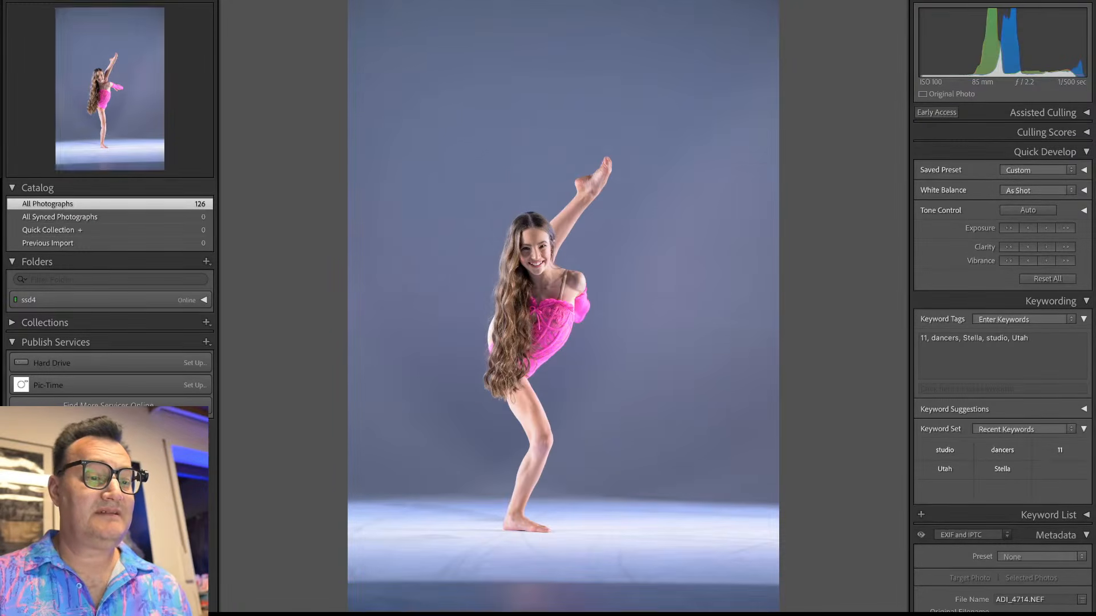
{"action": "key", "text": "Right"}
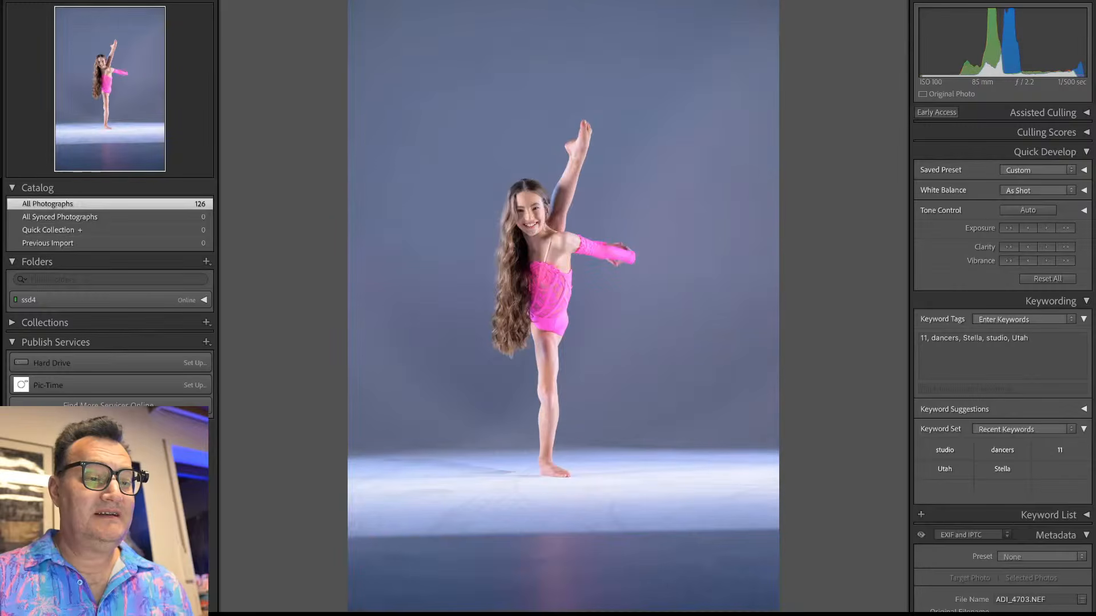
{"action": "key", "text": "z"}
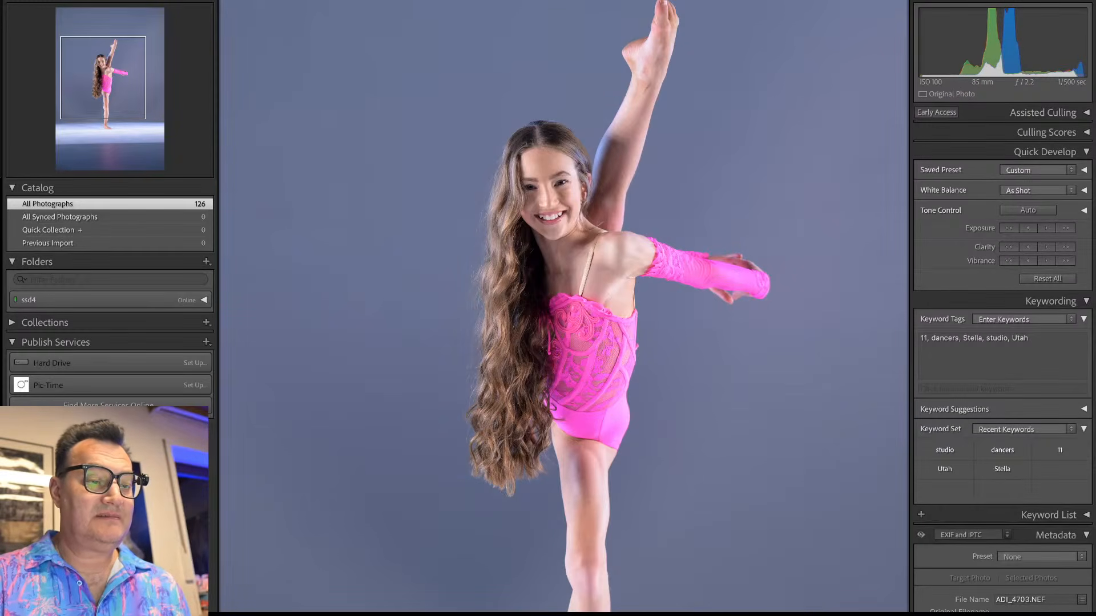
{"action": "key", "text": "z"}
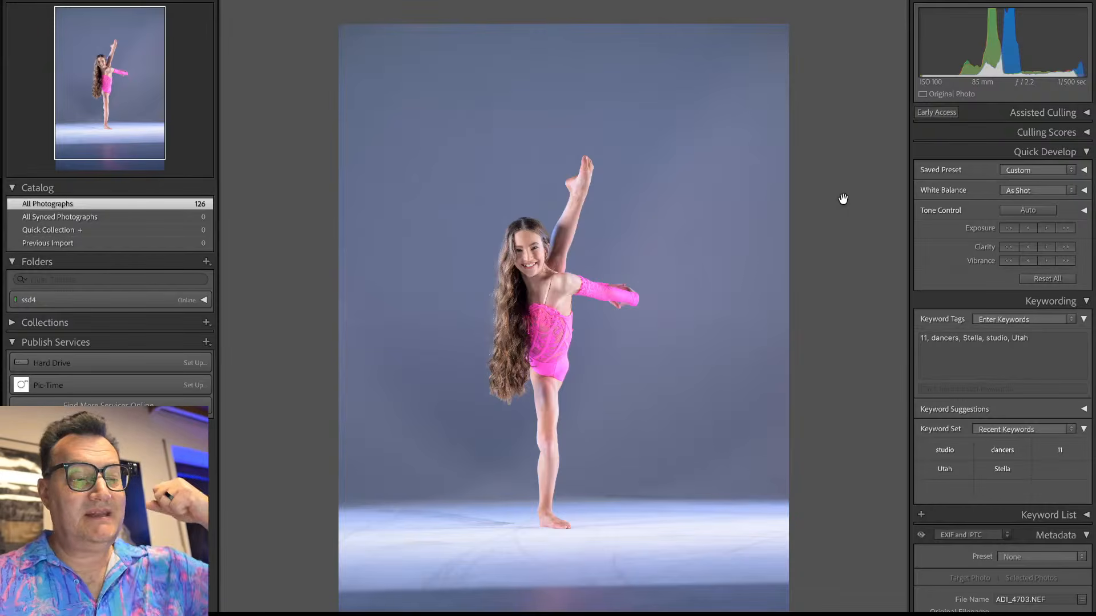
{"action": "key", "text": "Right"}
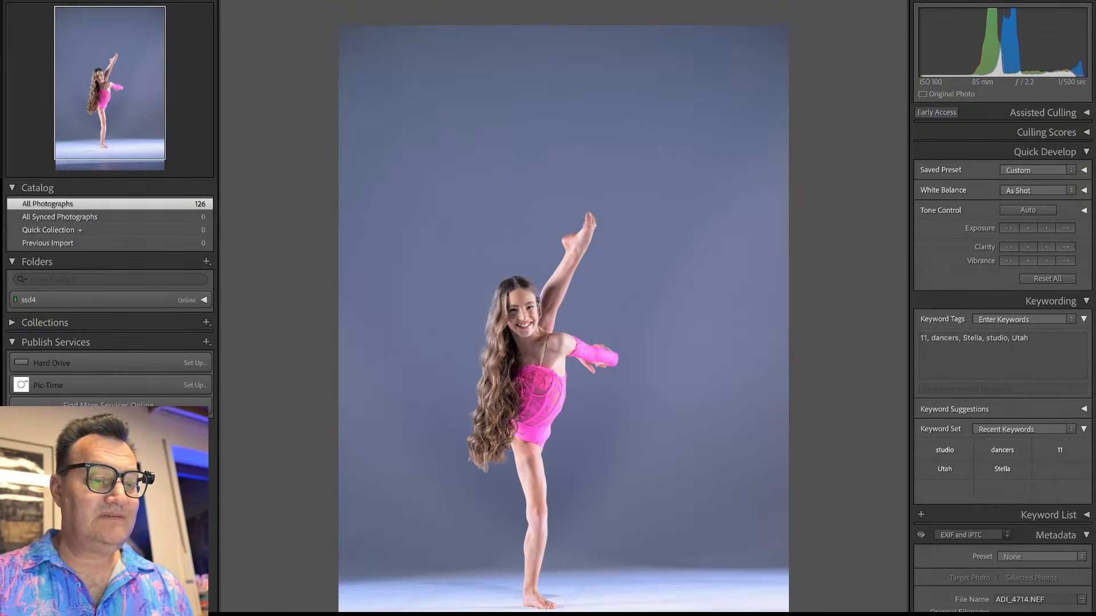
{"action": "key", "text": "Right"}
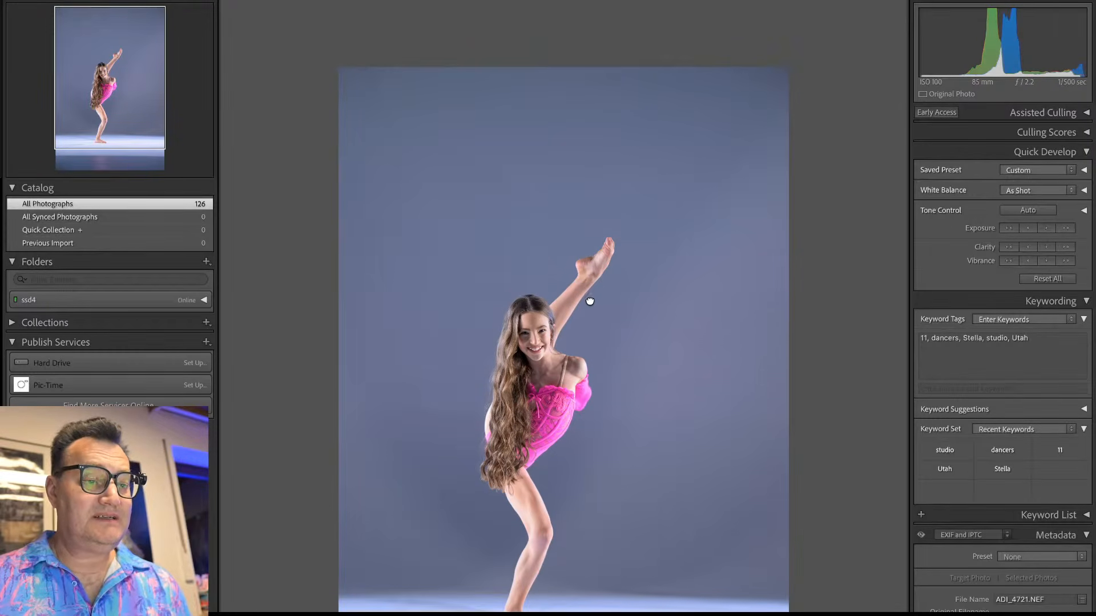
{"action": "left_click_drag", "start_coordinate": [589, 303], "coordinate": [583, 219]}
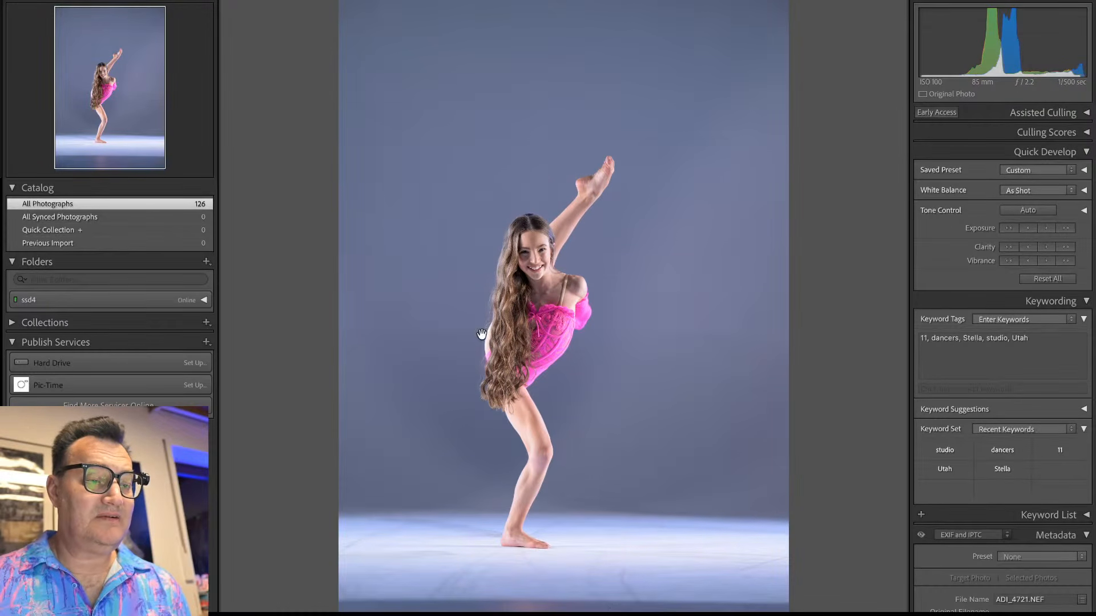
Step: Crop ADI_4721 tighter around the dancer, cutting the dark floor, and straighten it to an angle of -0.40
{"action": "key", "text": "r"}
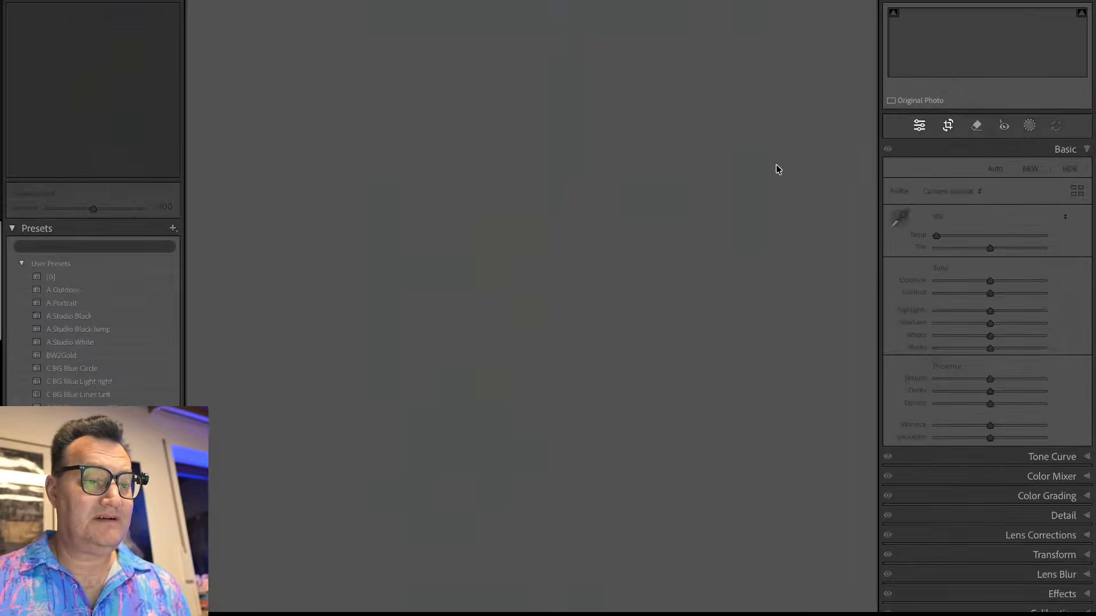
{"action": "left_click_drag", "start_coordinate": [773, 19], "coordinate": [723, 51]}
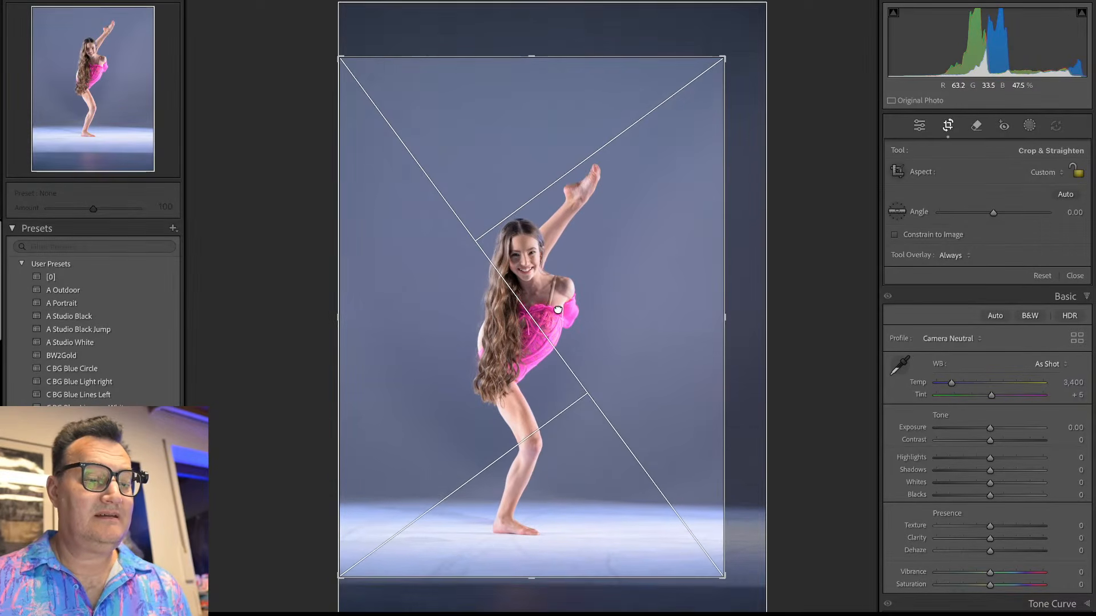
{"action": "mouse_move", "coordinate": [799, 154]}
{"action": "left_mouse_down"}
{"action": "mouse_move", "coordinate": [814, 149]}
{"action": "mouse_move", "coordinate": [801, 147]}
{"action": "left_mouse_up"}
{"action": "key", "text": "r"}
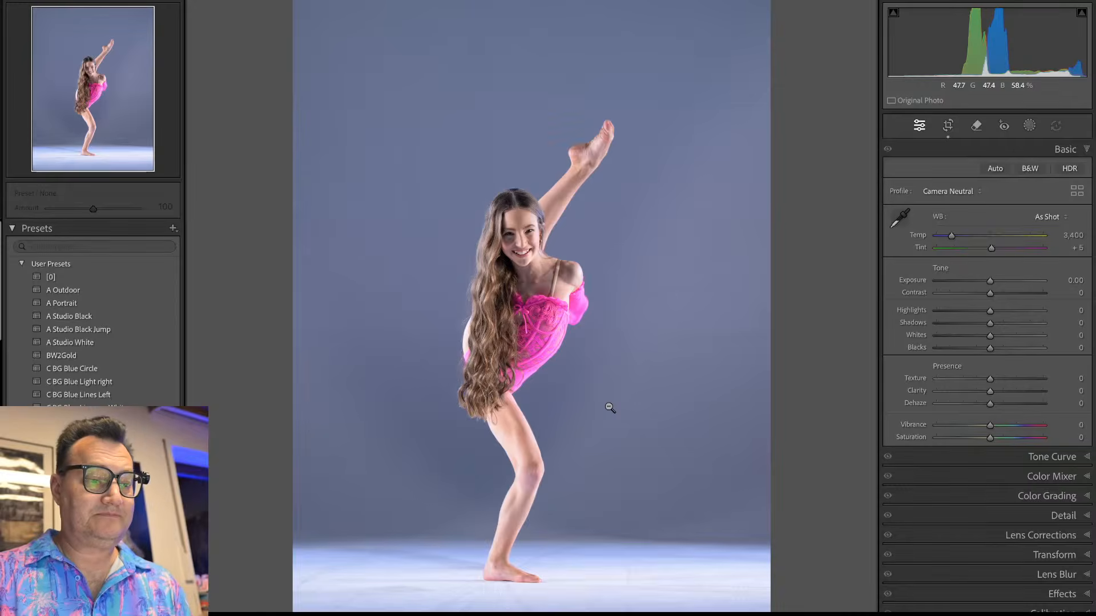
Step: Check the neighbouring photo, then trim the crop of the bent-knee leg-raise shot slightly along its upper edge
{"action": "key", "text": "Right"}
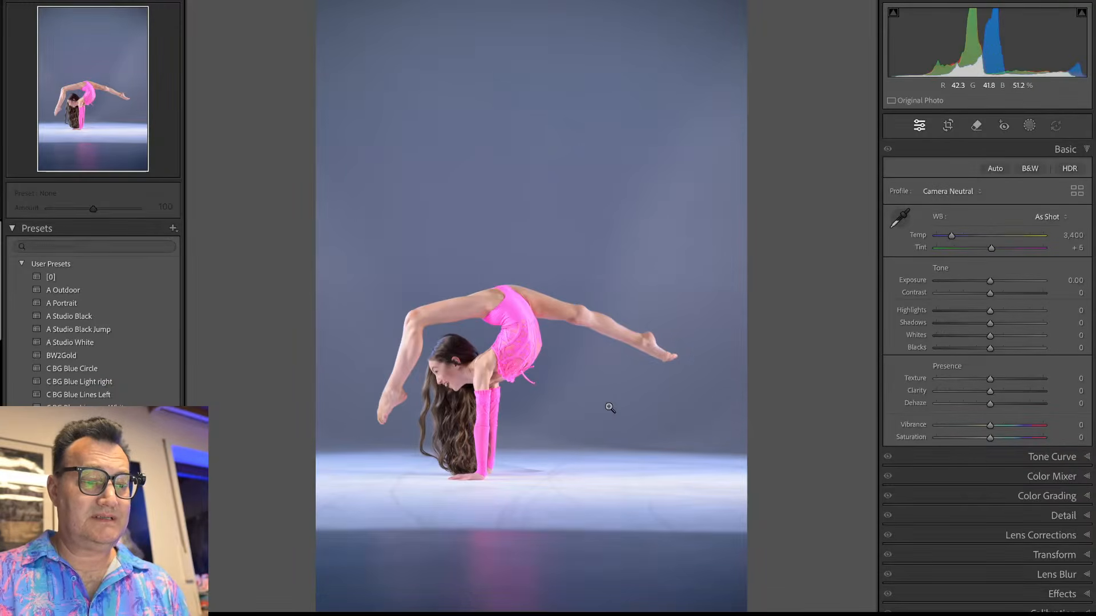
{"action": "key", "text": "Right"}
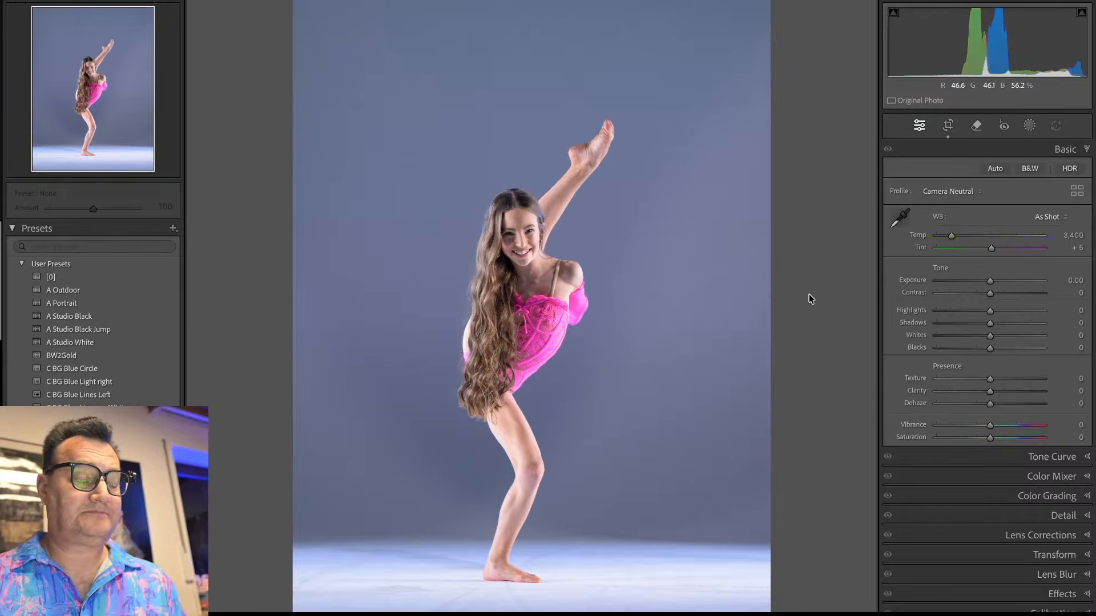
{"action": "key", "text": "r"}
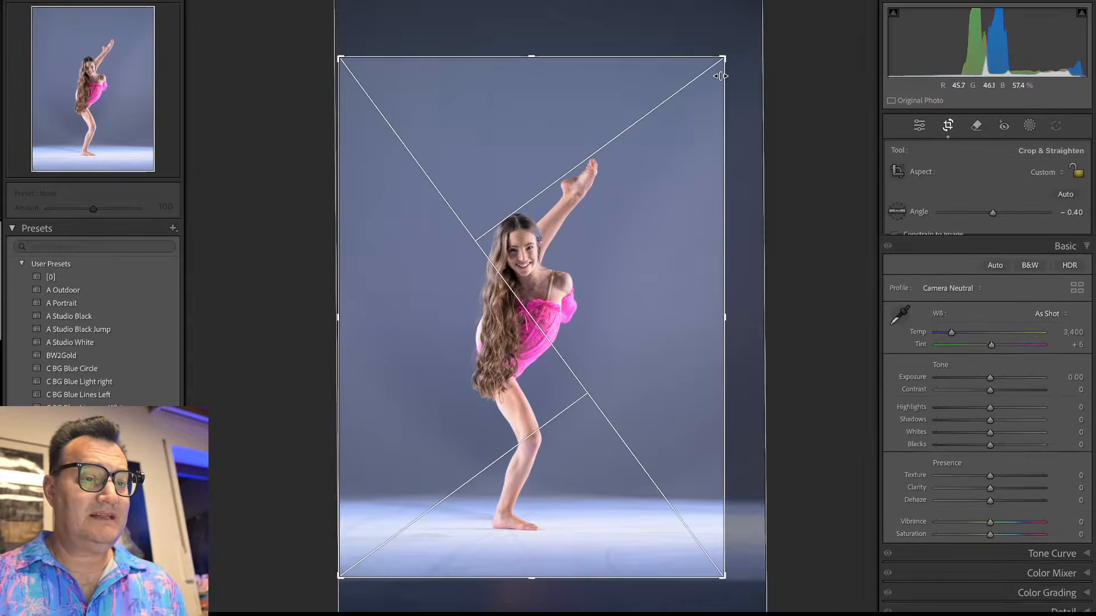
{"action": "left_click_drag", "start_coordinate": [729, 57], "coordinate": [726, 61]}
{"action": "key", "text": "Return"}
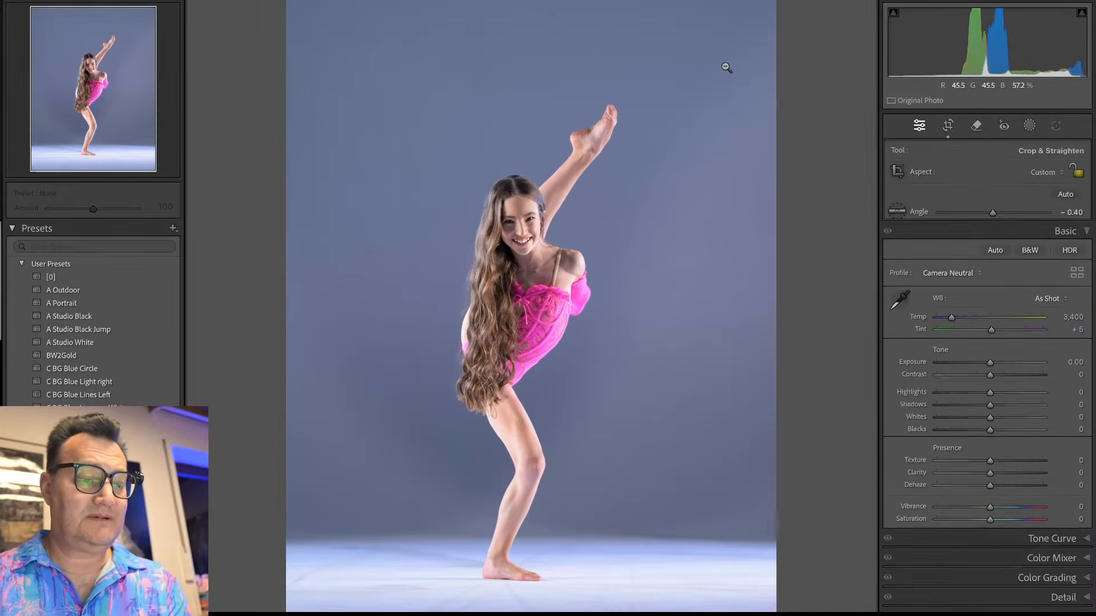
Step: Compare with the neighbouring leg-raise shot and apply the C BG Blue Circle preset to the cropped bent-knee photo
{"action": "key", "text": "Right"}
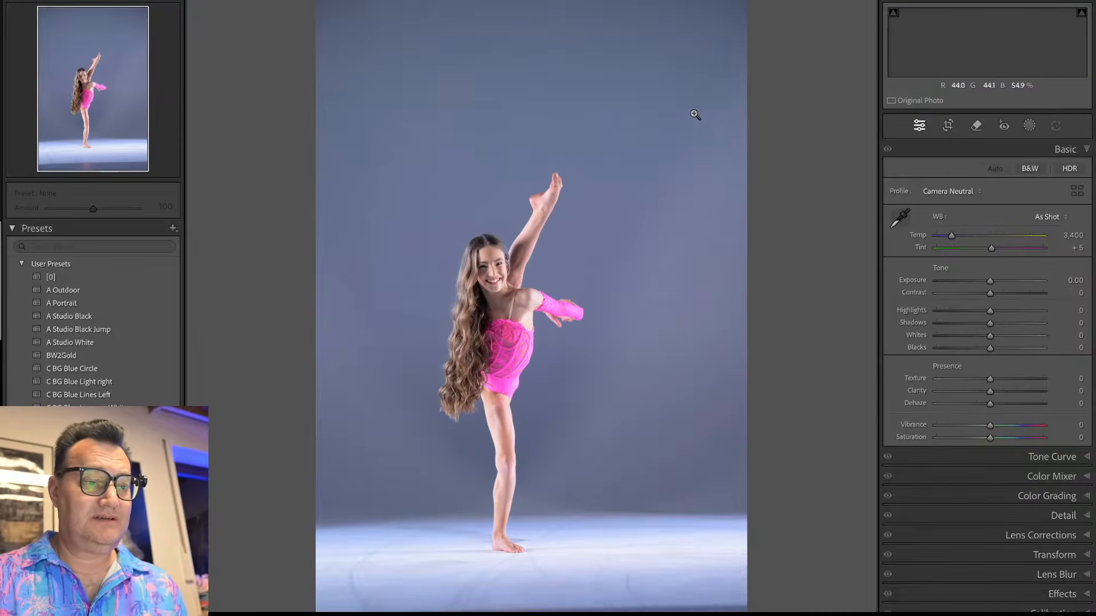
{"action": "key", "text": "Right"}
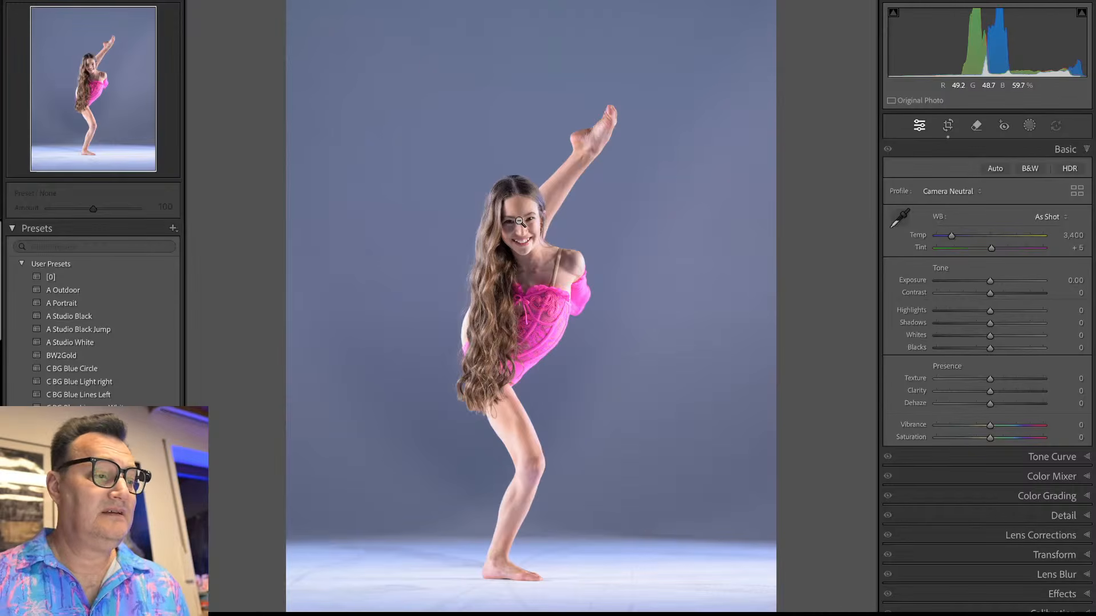
{"action": "left_click", "coordinate": [98, 369]}
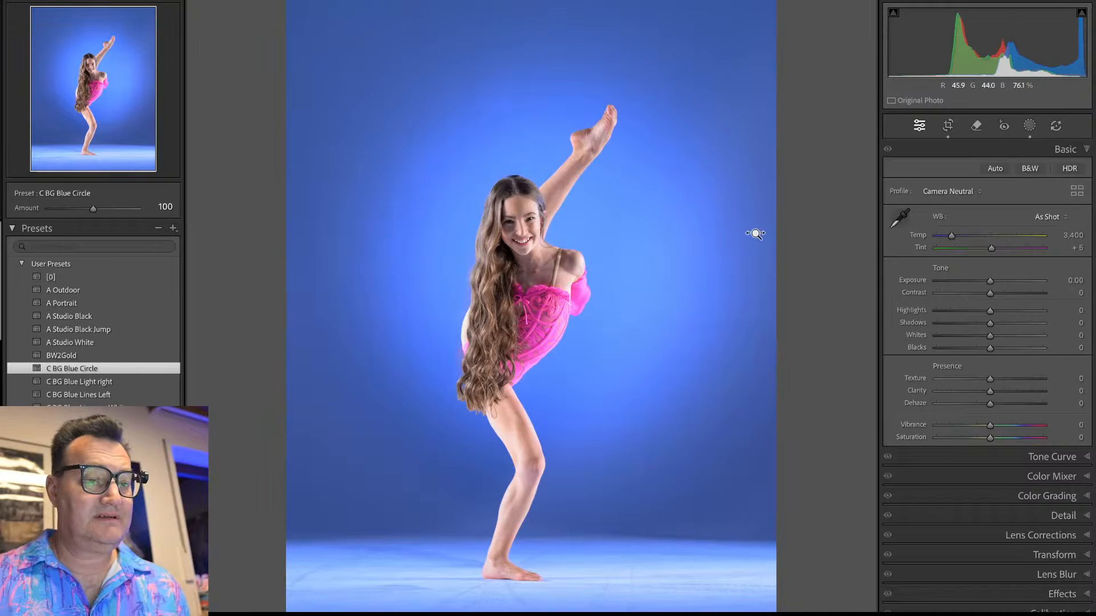
Step: Darken the blueBG mask by lowering its exposure and make its blue less intense by raising its temperature
{"action": "key", "text": "shift+w"}
{"action": "left_click", "coordinate": [824, 47]}
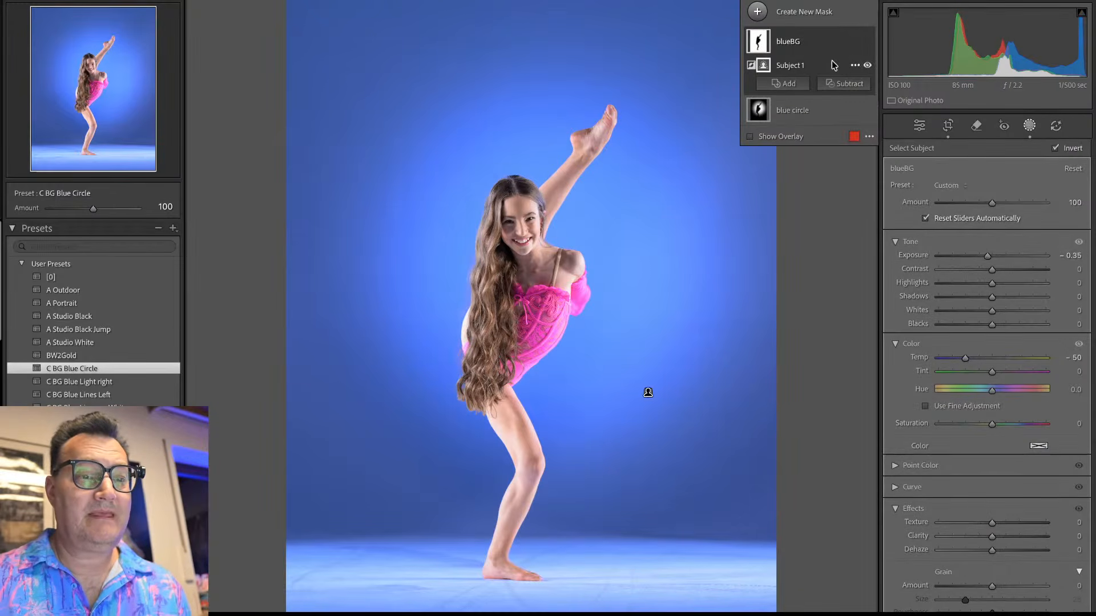
{"action": "left_click_drag", "start_coordinate": [987, 256], "coordinate": [974, 258]}
{"action": "left_click_drag", "start_coordinate": [965, 358], "coordinate": [983, 359]}
Step: Reshape the blue circle mask's radial gradient into a taller ellipse and center it behind the dancer's torso
{"action": "left_click", "coordinate": [815, 102]}
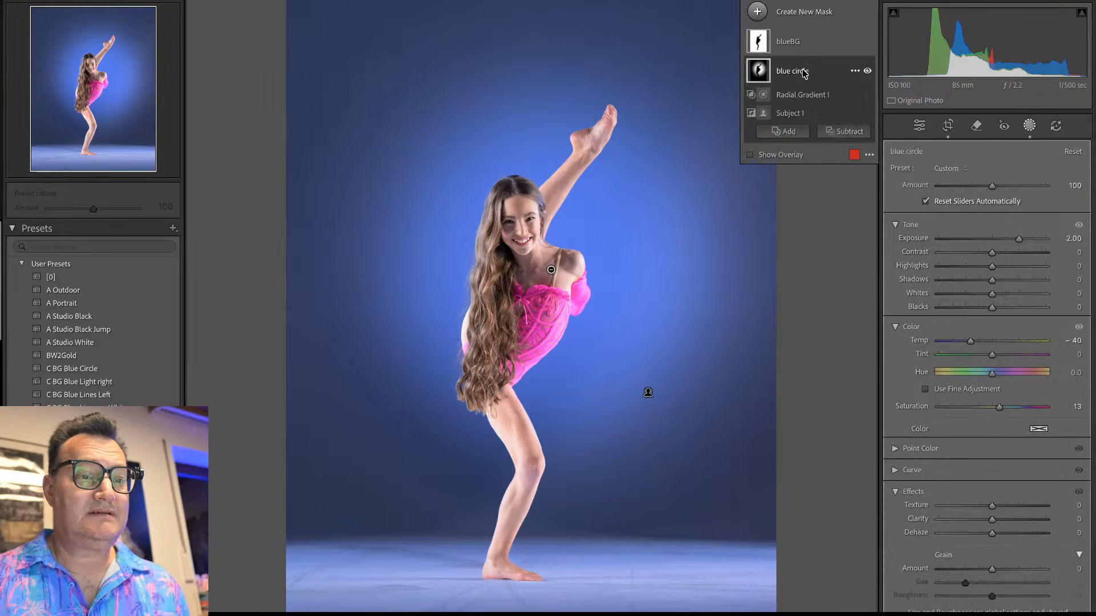
{"action": "left_click", "coordinate": [817, 96]}
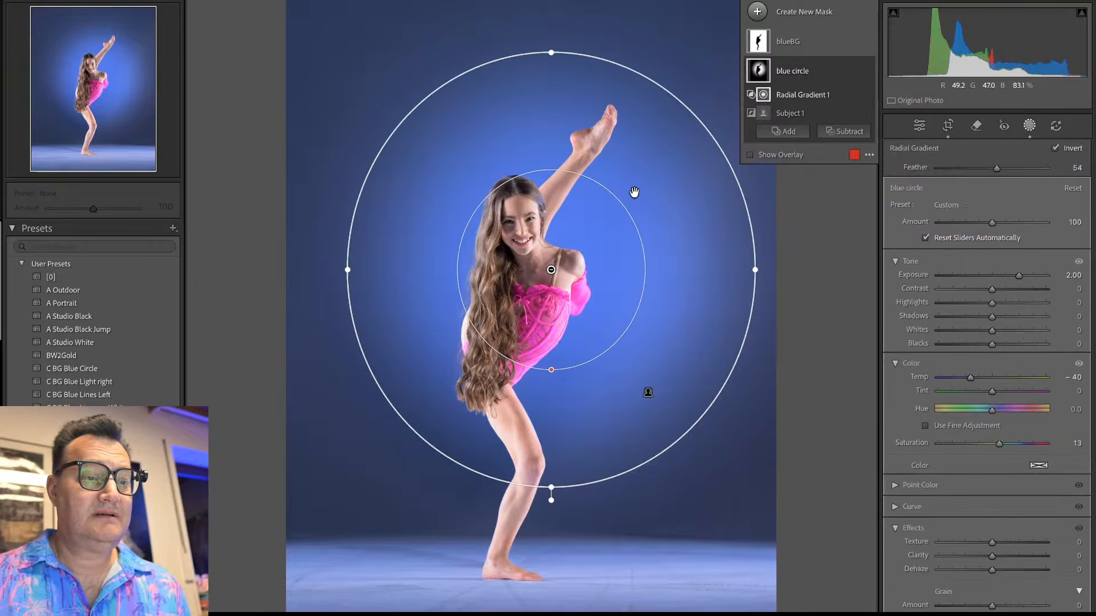
{"action": "left_click_drag", "start_coordinate": [551, 52], "coordinate": [551, 67]}
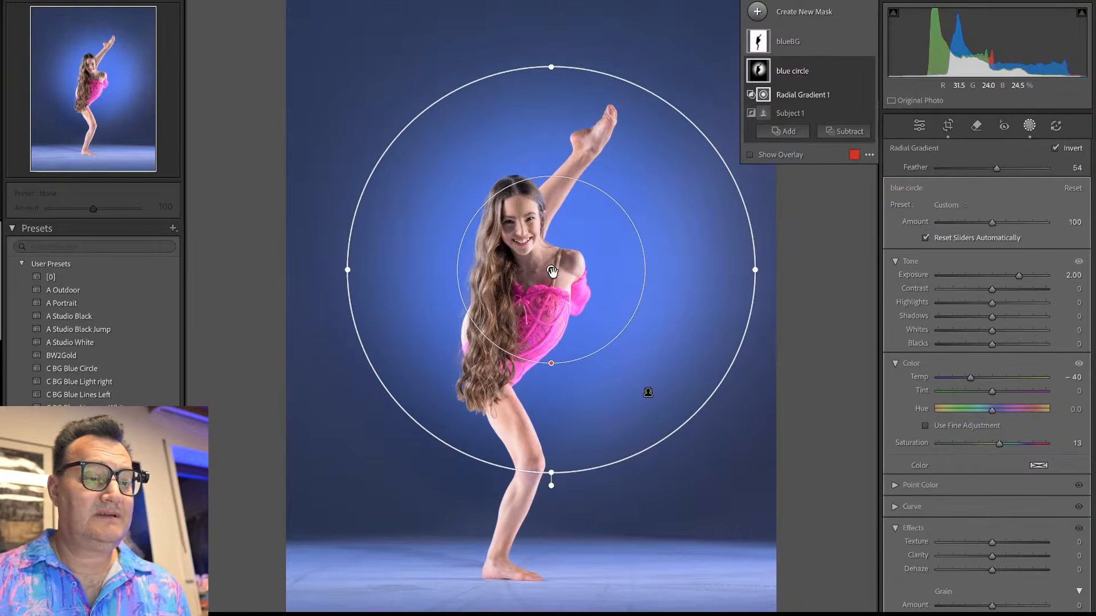
{"action": "left_click_drag", "start_coordinate": [552, 272], "coordinate": [525, 284]}
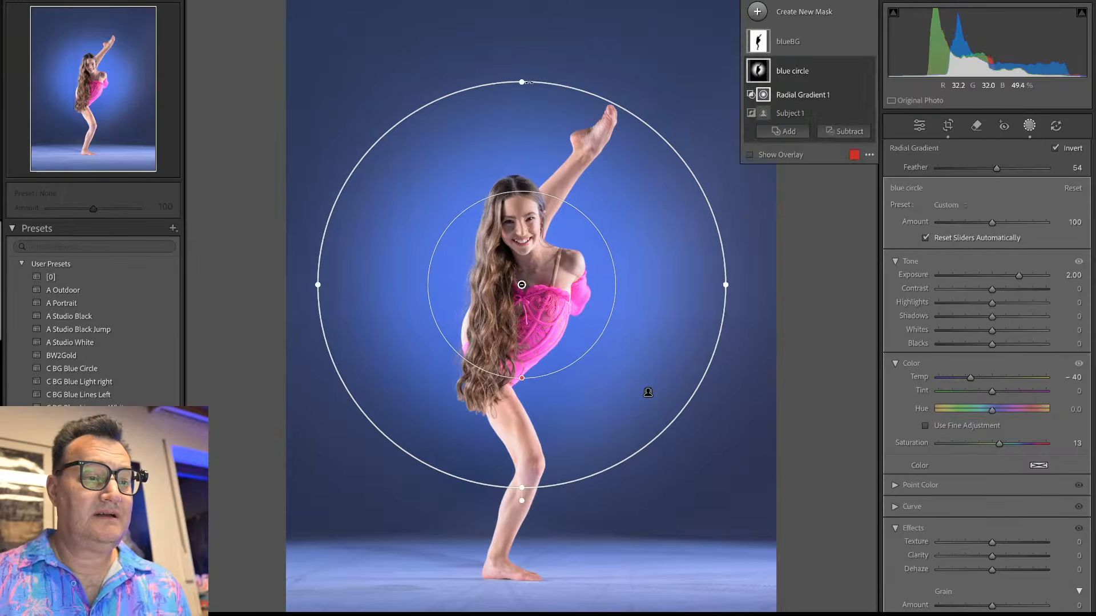
{"action": "left_click_drag", "start_coordinate": [521, 79], "coordinate": [521, 49]}
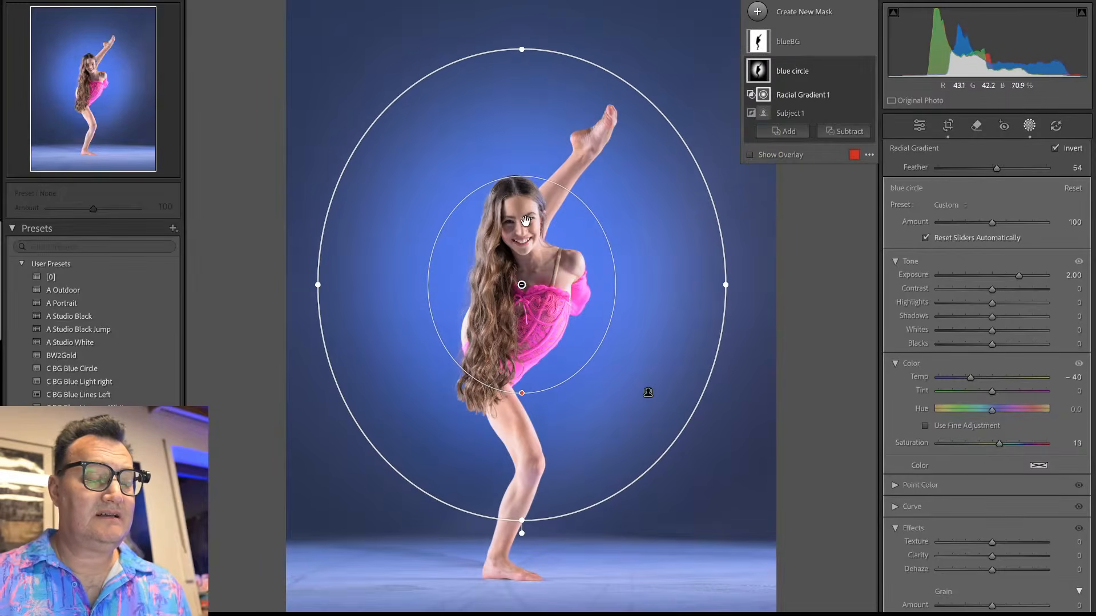
{"action": "mouse_move", "coordinate": [521, 282]}
{"action": "left_click_drag", "start_coordinate": [521, 283], "coordinate": [518, 296]}
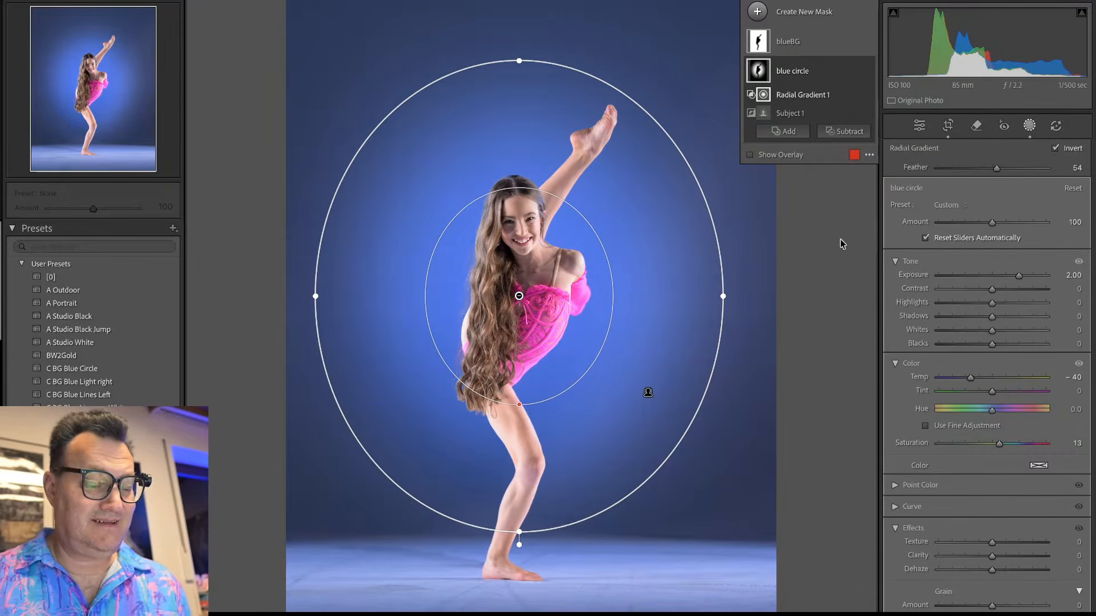
Step: Set the blue circle mask's temperature to -27 and exposure to 1.82, and finish masking
{"action": "left_click_drag", "start_coordinate": [975, 375], "coordinate": [977, 381]}
{"action": "left_click_drag", "start_coordinate": [1019, 273], "coordinate": [1014, 276]}
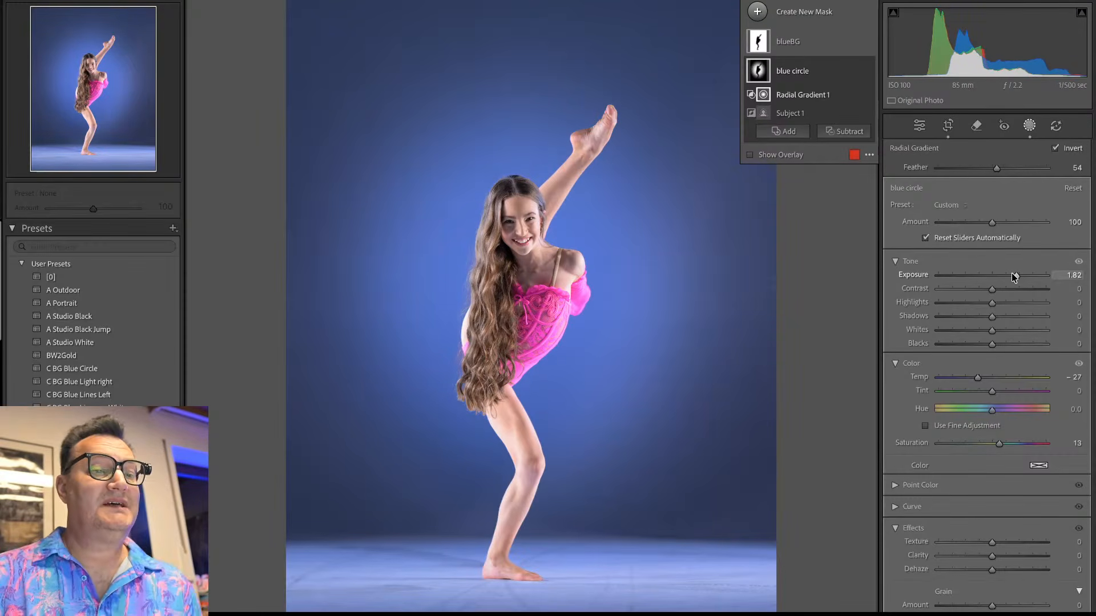
{"action": "key", "text": "shift+w"}
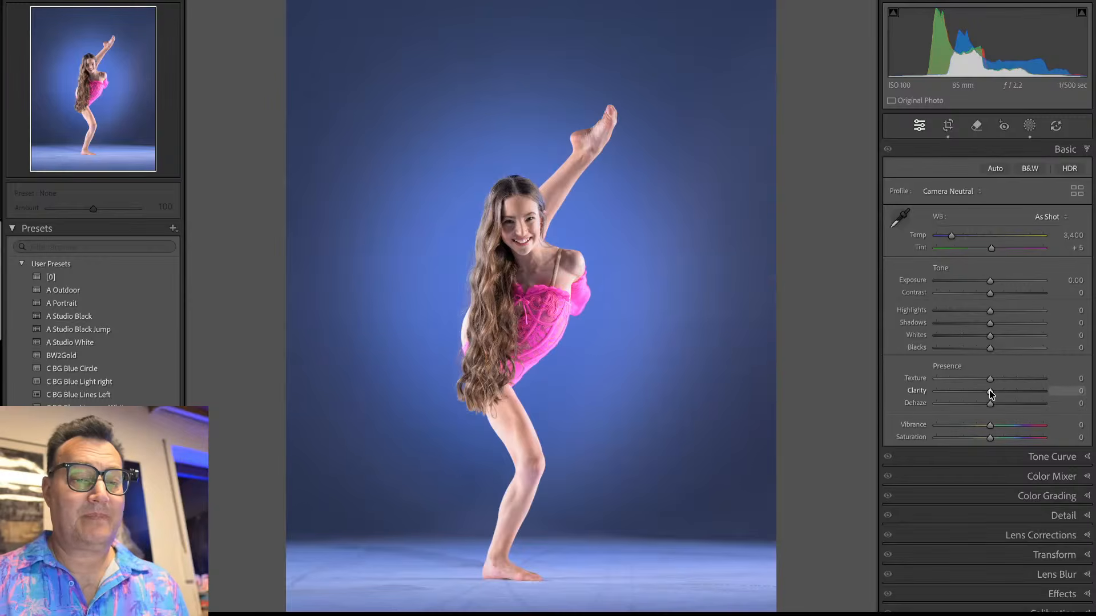
Step: Set Dehaze to +13 and apply the E O-^-O eye preset to the bent-knee photo with its amount at 144
{"action": "left_click_drag", "start_coordinate": [992, 403], "coordinate": [999, 405]}
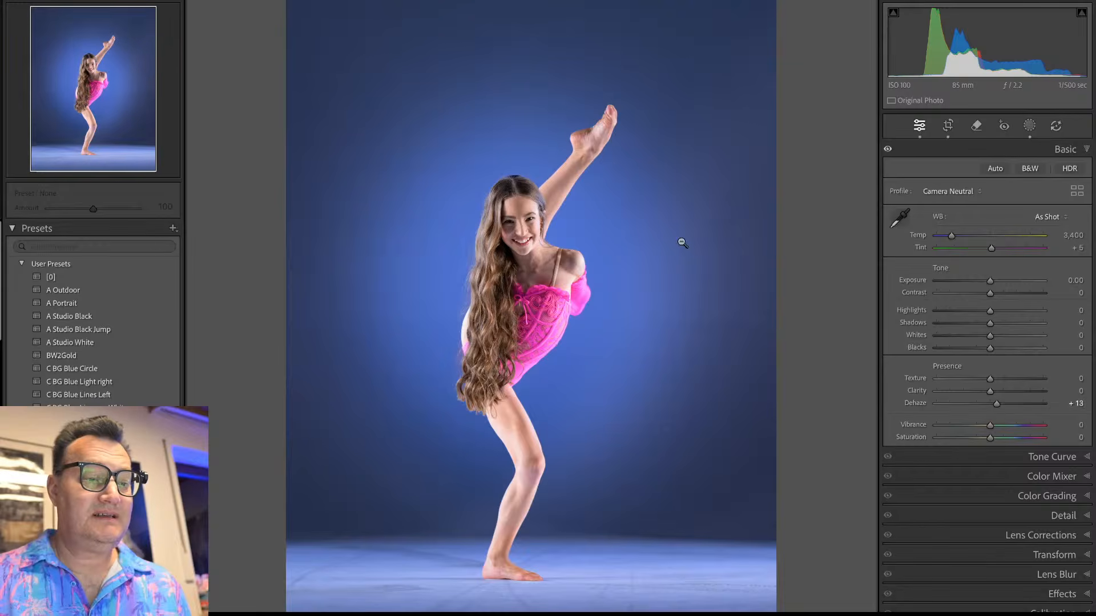
{"action": "left_click", "coordinate": [576, 181]}
{"action": "left_click", "coordinate": [522, 198]}
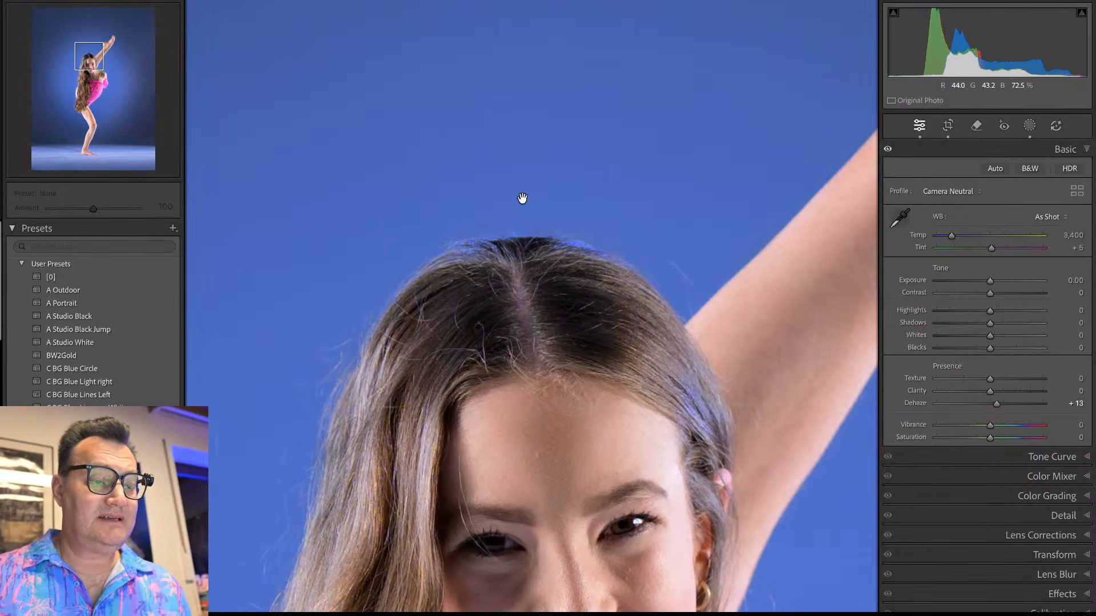
{"action": "scroll", "coordinate": [521, 196], "scroll_direction": "down", "scroll_amount": 10}
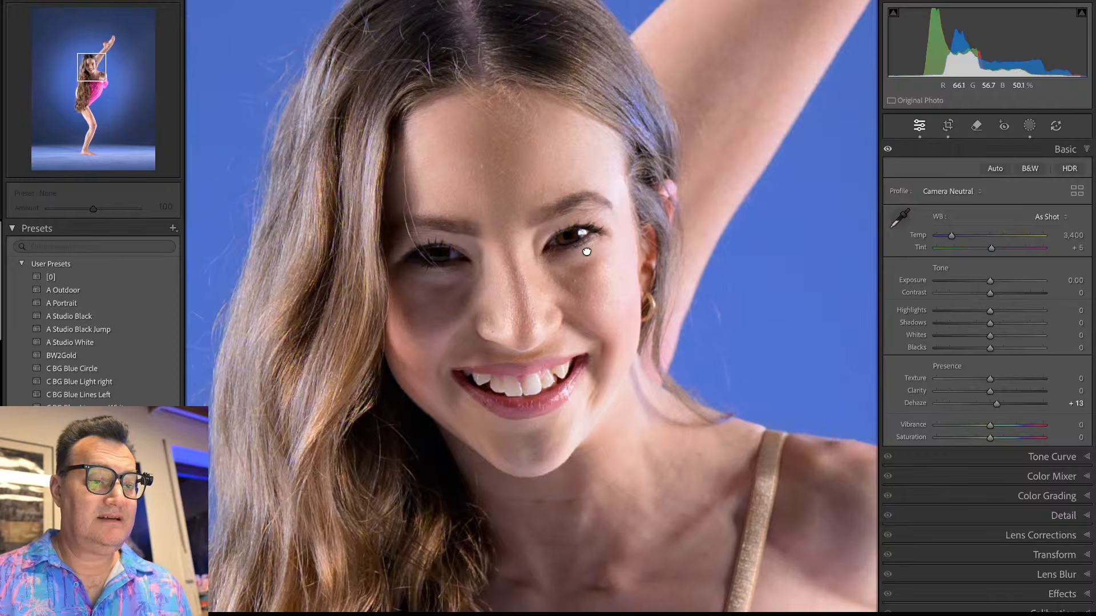
{"action": "left_click_drag", "start_coordinate": [586, 251], "coordinate": [589, 260]}
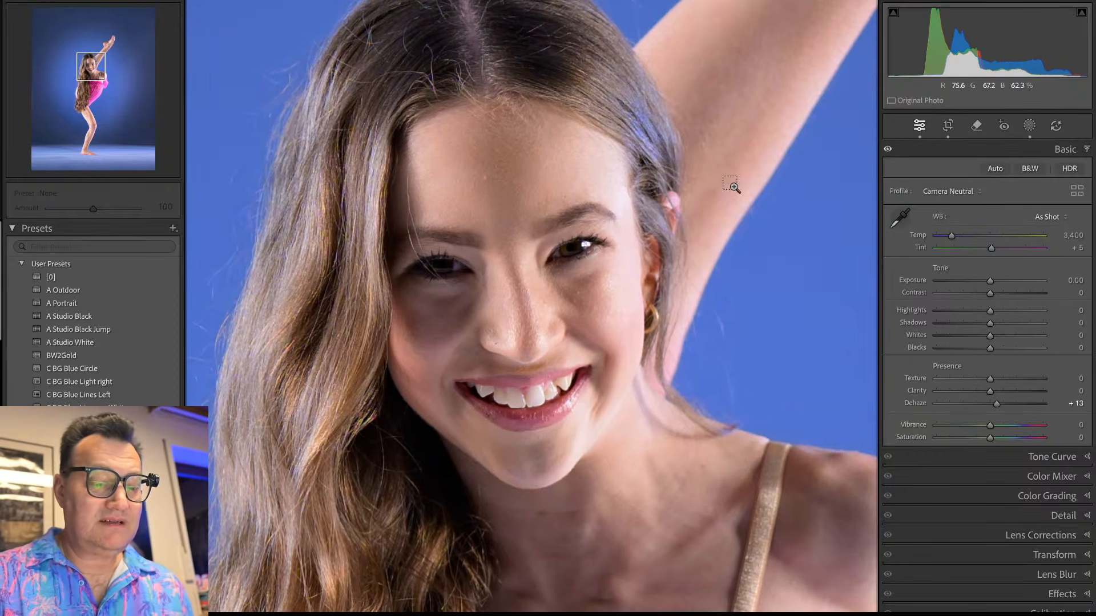
{"action": "key", "text": "ctrl+equal"}
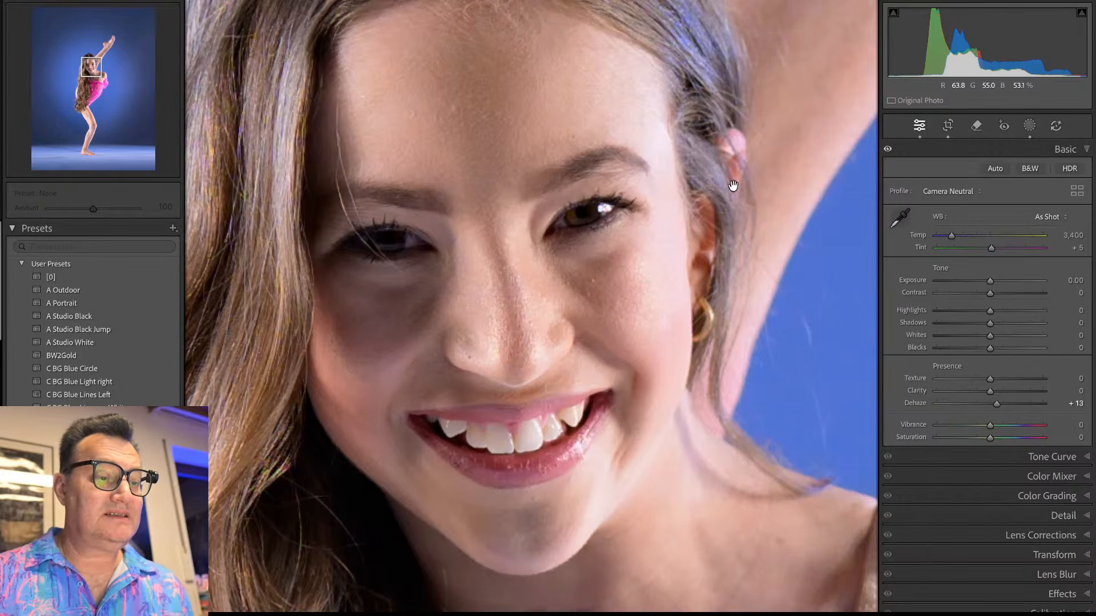
{"action": "left_click_drag", "start_coordinate": [575, 293], "coordinate": [598, 316]}
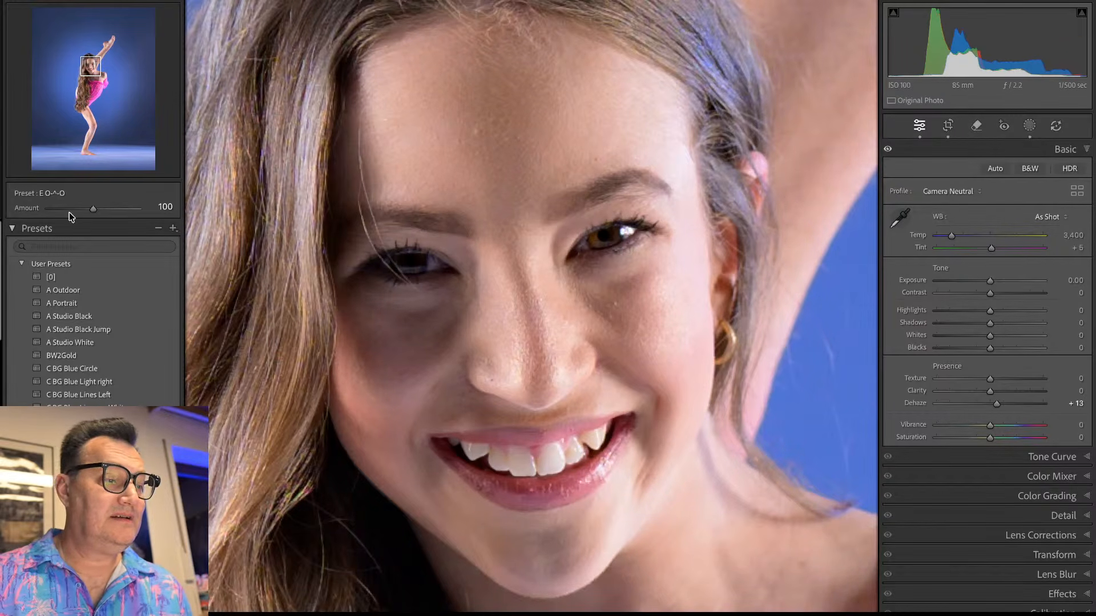
{"action": "left_click_drag", "start_coordinate": [92, 211], "coordinate": [113, 212]}
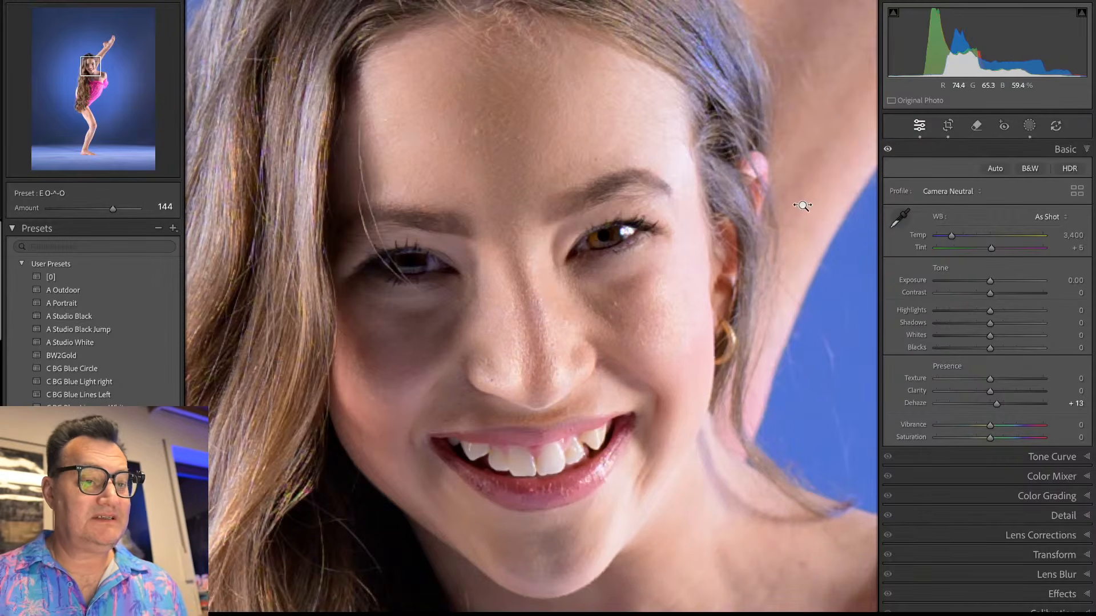
Step: Examine the dancer's eyes with the eyes brighter and pupil masks each hidden and shown, and finish masking
{"action": "key", "text": "shift+w"}
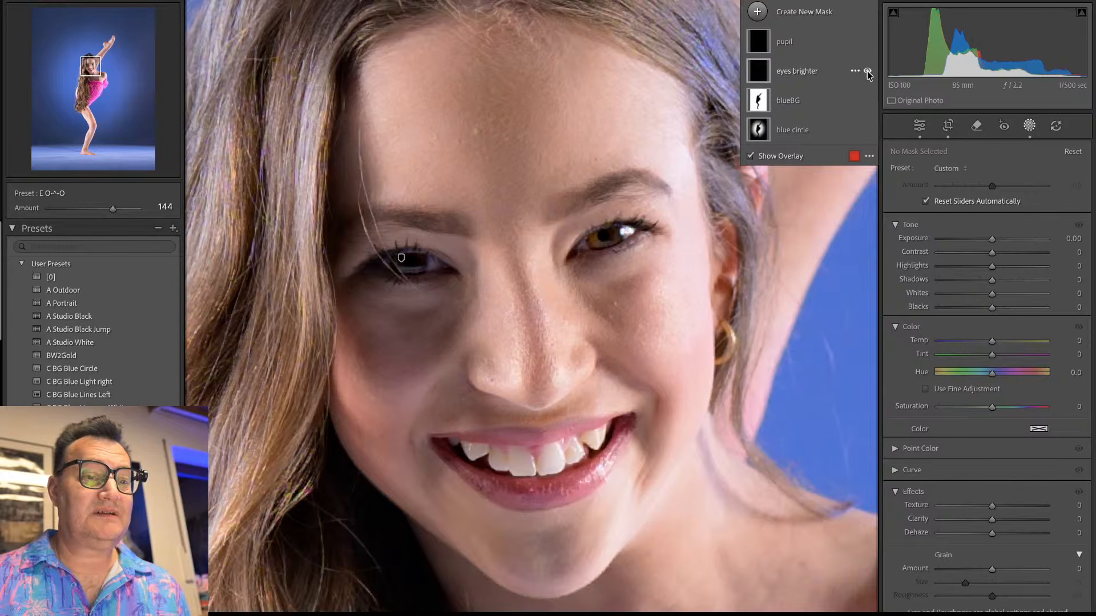
{"action": "left_click", "coordinate": [867, 71]}
{"action": "left_click", "coordinate": [868, 73]}
{"action": "left_click", "coordinate": [869, 68]}
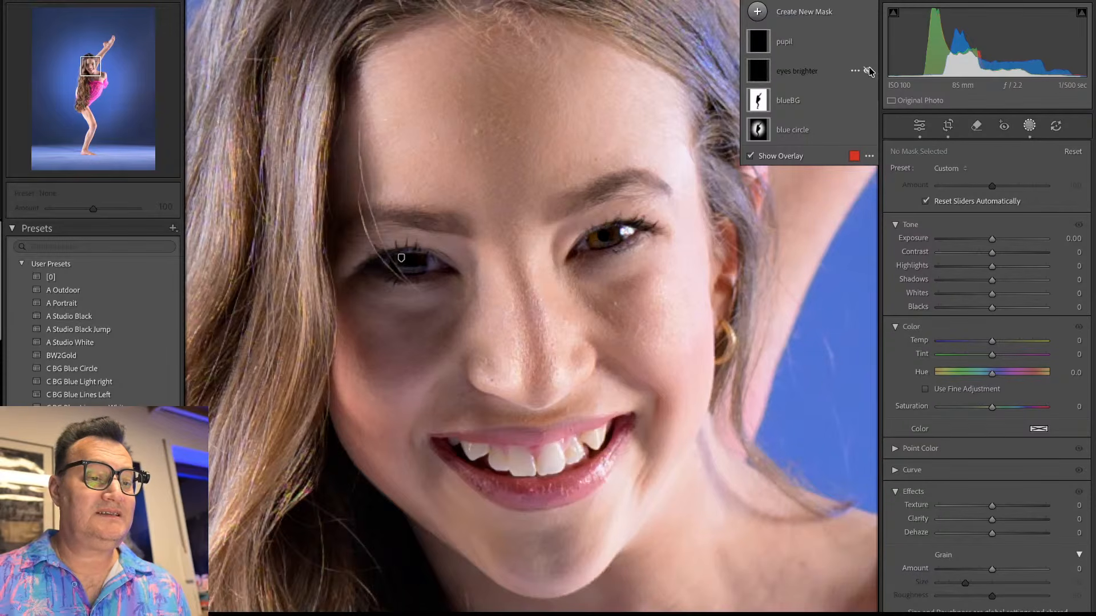
{"action": "left_click", "coordinate": [869, 69]}
{"action": "left_click", "coordinate": [869, 68]}
{"action": "left_click", "coordinate": [869, 68]}
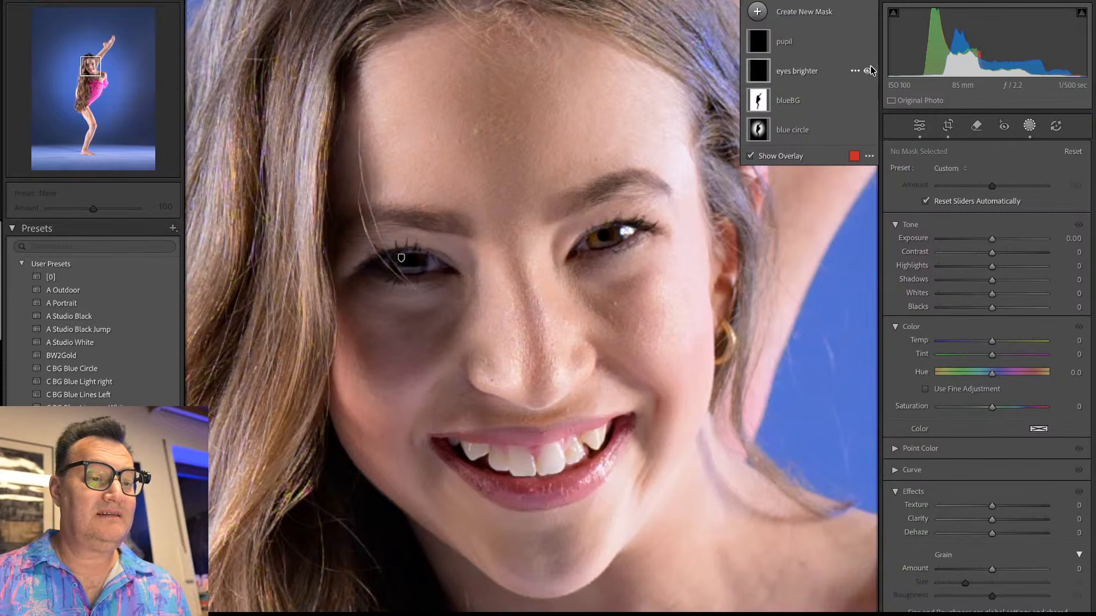
{"action": "left_click", "coordinate": [867, 40]}
{"action": "left_click", "coordinate": [867, 40]}
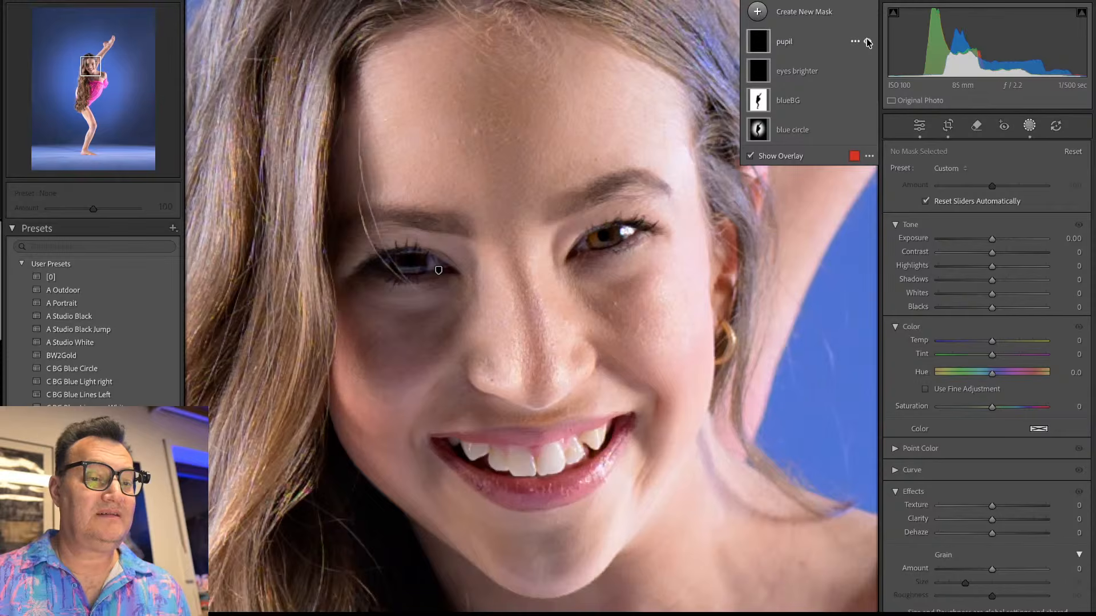
{"action": "left_click", "coordinate": [867, 42]}
{"action": "left_click", "coordinate": [867, 43]}
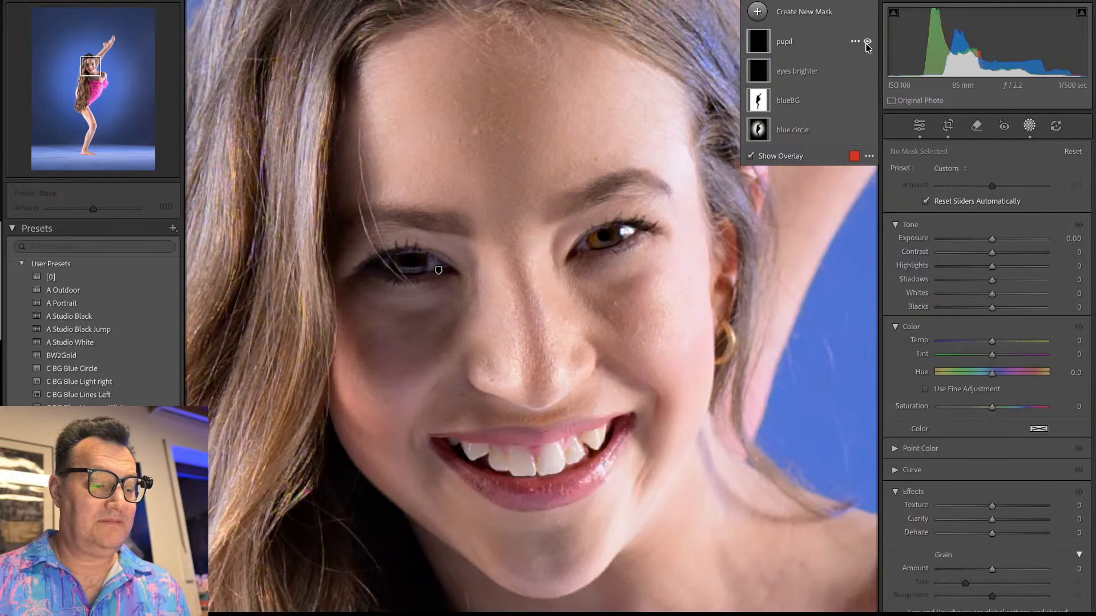
{"action": "key", "text": "shift+w"}
Step: Crop the bent-knee photo slightly tighter from its upper-left corner, keeping the dancer's full body in the frame
{"action": "key", "text": "super+minus"}
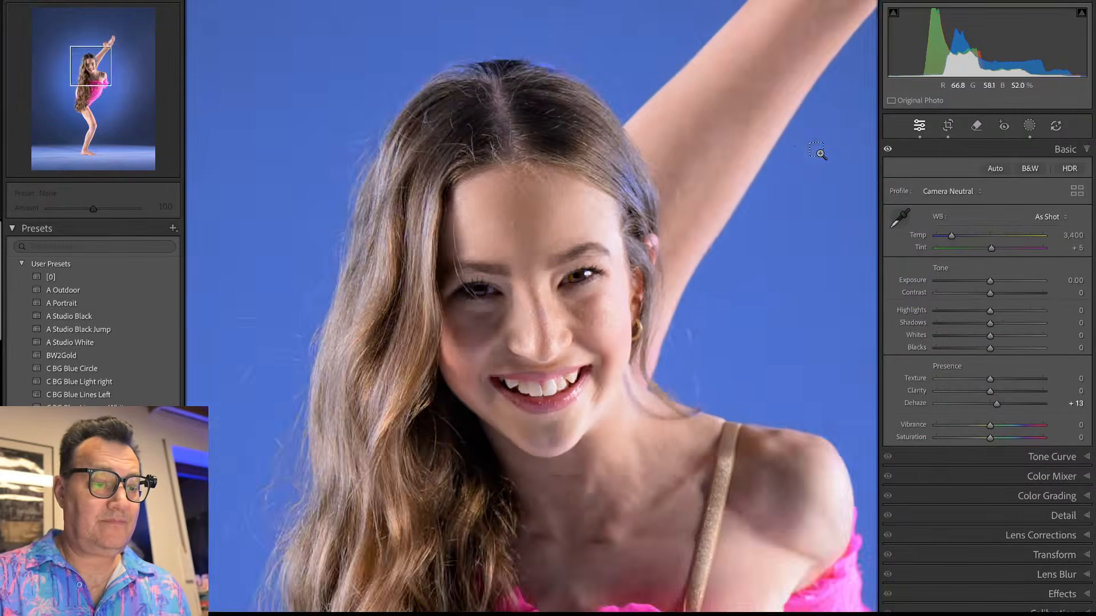
{"action": "key", "text": "super+minus"}
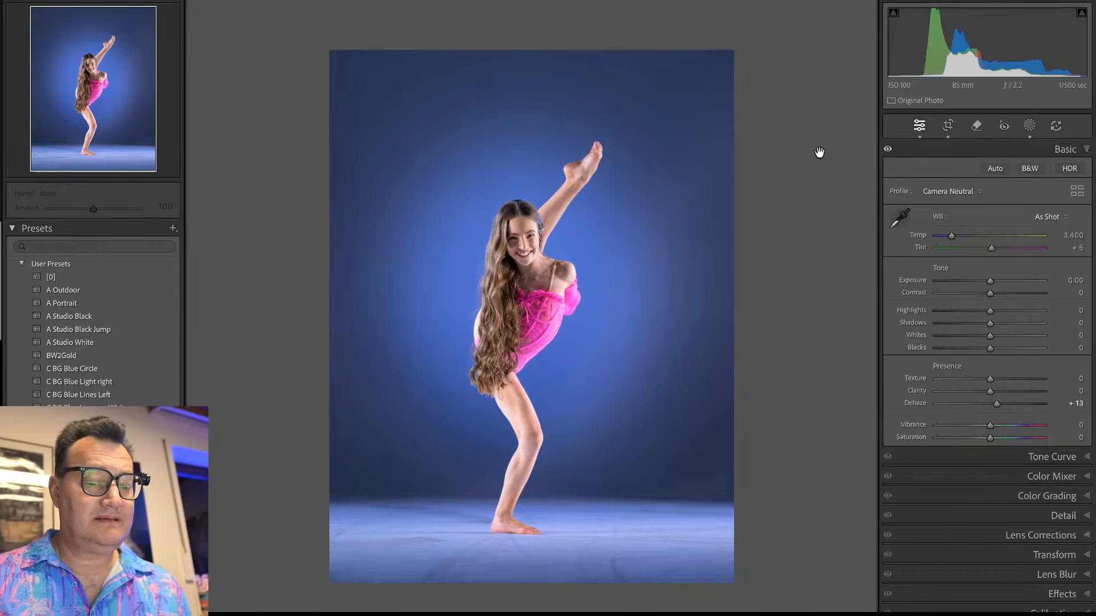
{"action": "key", "text": "super+equal"}
{"action": "left_click_drag", "start_coordinate": [744, 367], "coordinate": [742, 297]}
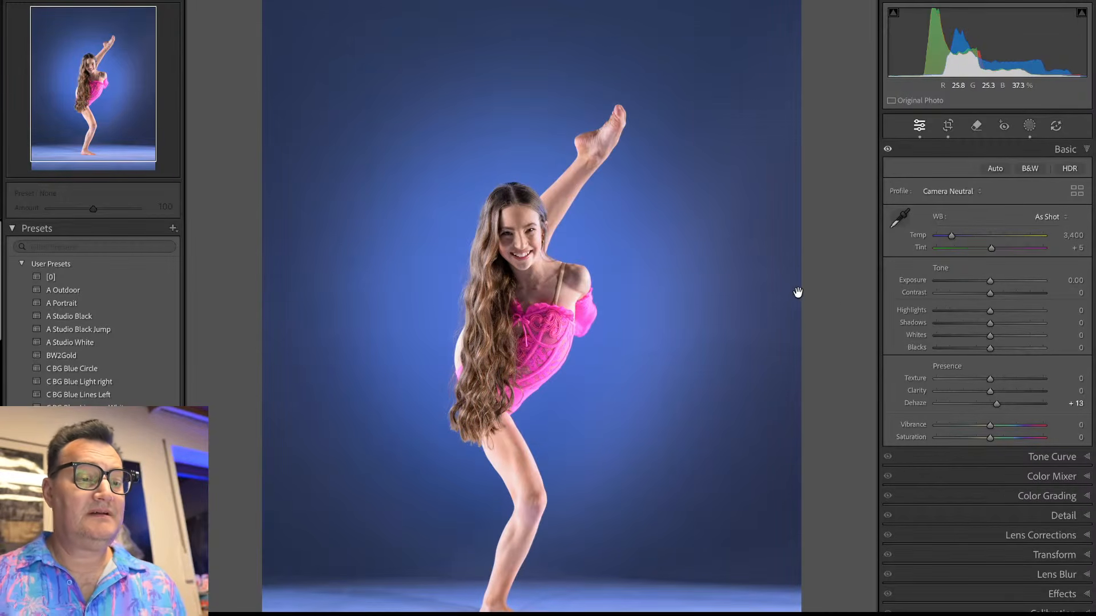
{"action": "left_click_drag", "start_coordinate": [721, 379], "coordinate": [721, 351]}
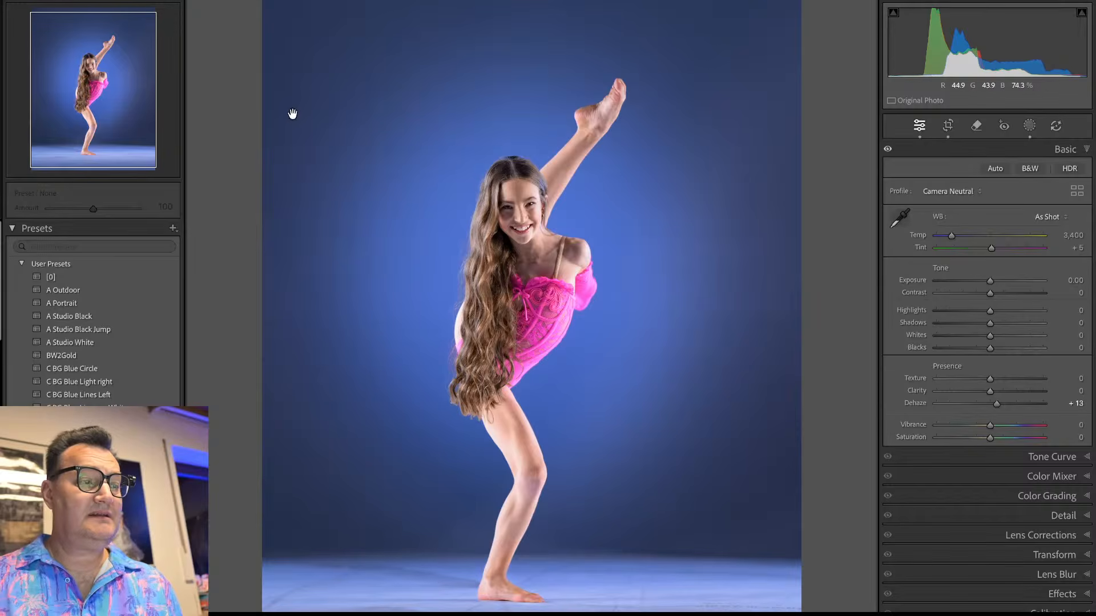
{"action": "key", "text": "super+minus"}
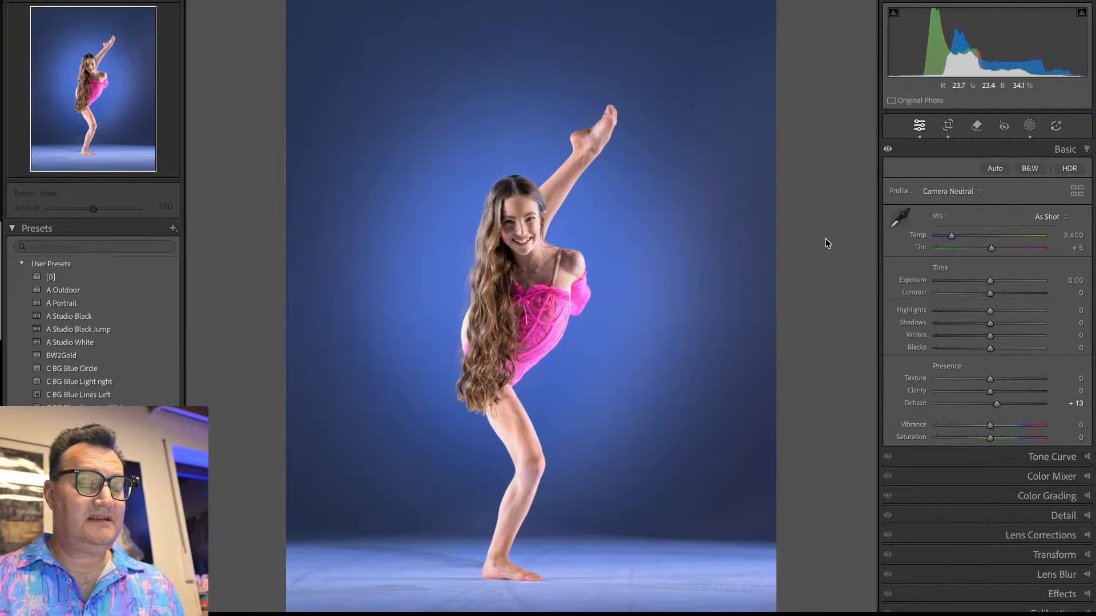
{"action": "key", "text": "r"}
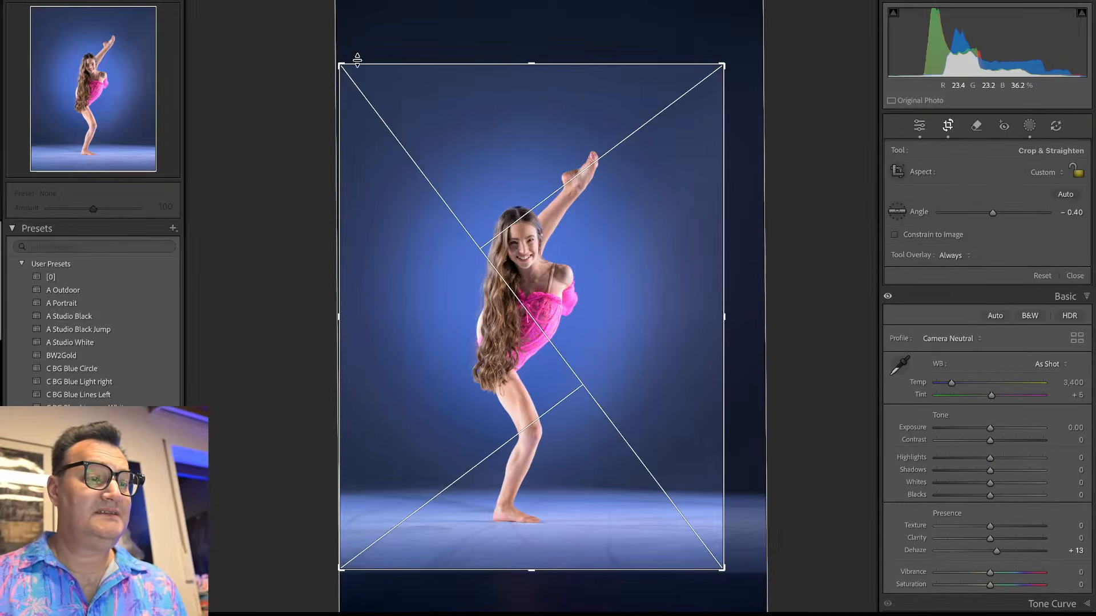
{"action": "left_click_drag", "start_coordinate": [338, 68], "coordinate": [335, 68]}
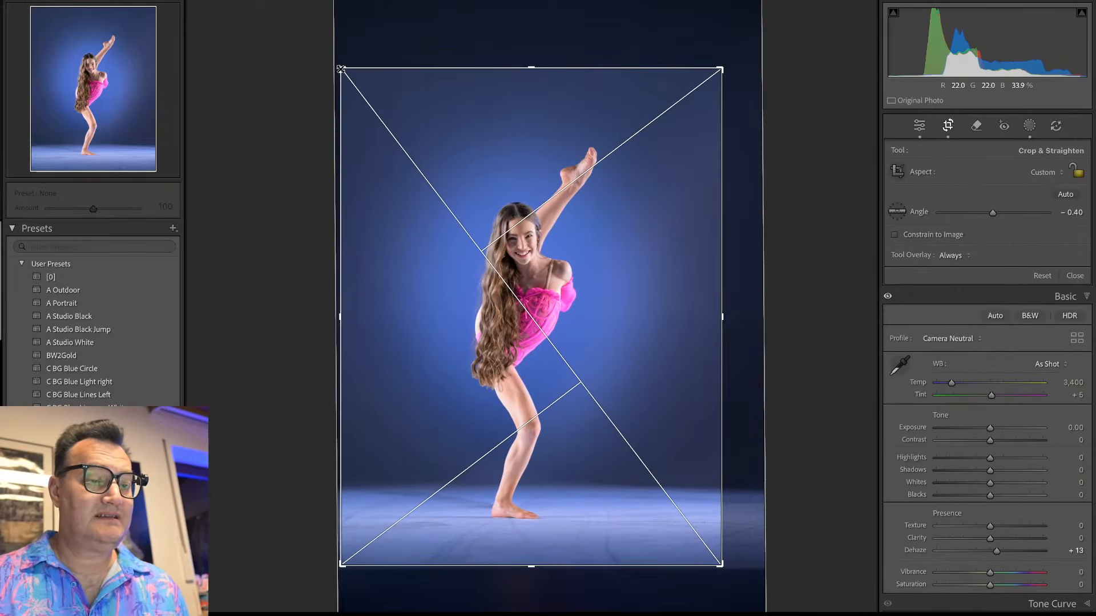
{"action": "key", "text": "Return"}
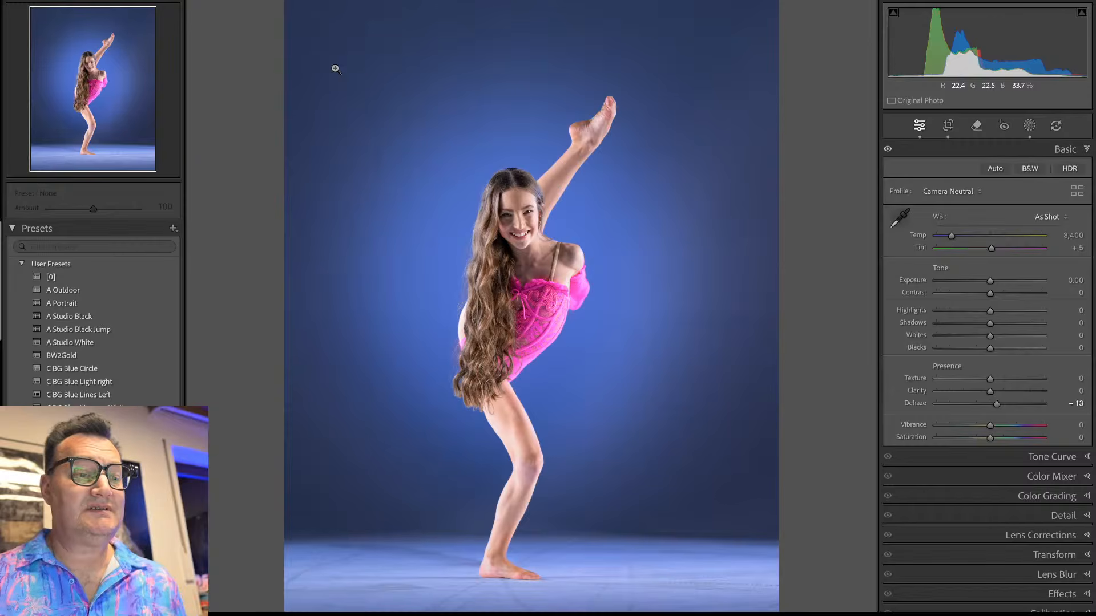
Step: Go back to the photo grid and view the landscape backbend shot ADI_4776 enlarged, with its file information overlaid
{"action": "key", "text": "g"}
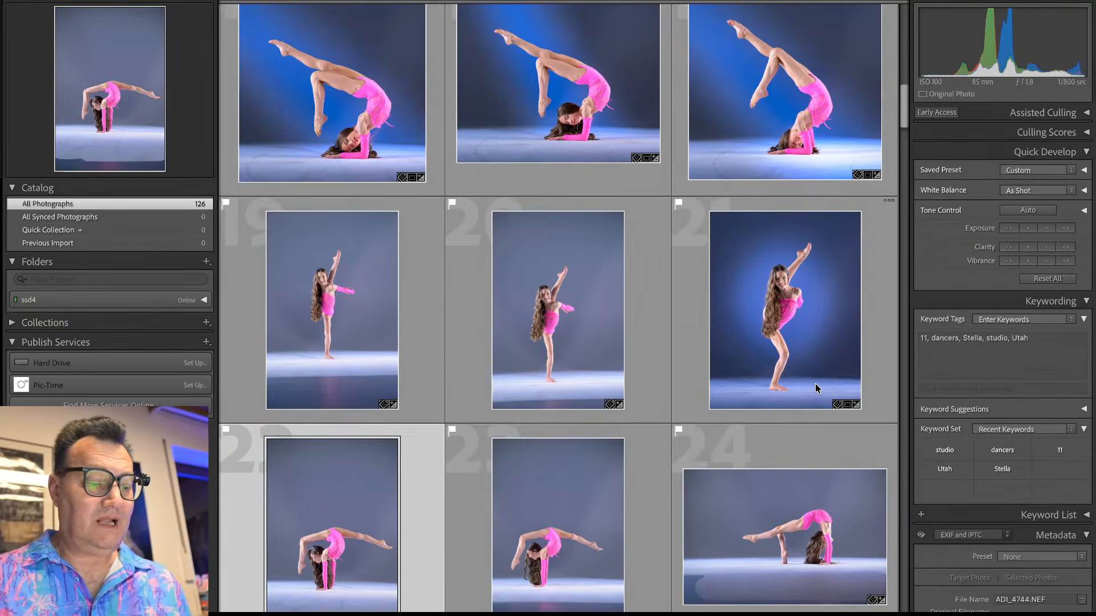
{"action": "key", "text": "Right"}
{"action": "key", "text": "Right"}
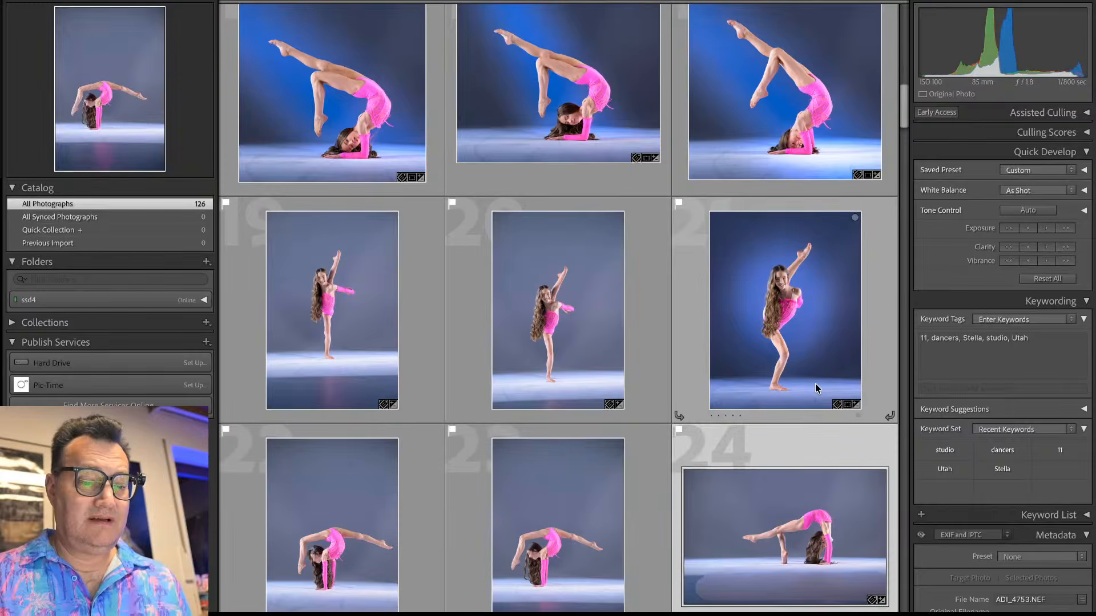
{"action": "key", "text": "e"}
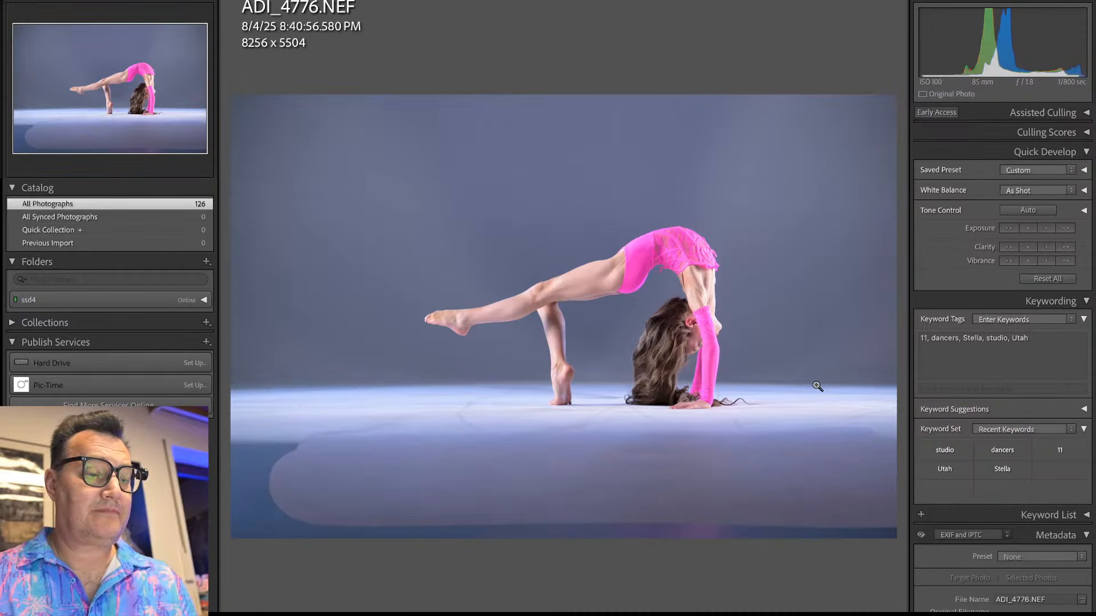
{"action": "key", "text": "i"}
{"action": "key", "text": "i"}
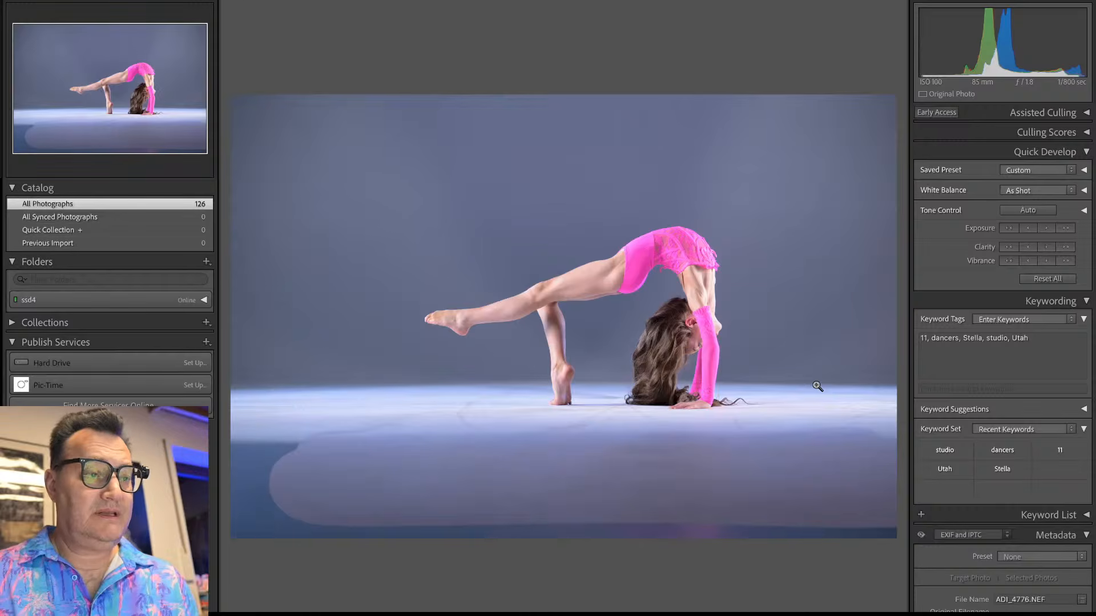
{"action": "key", "text": "i"}
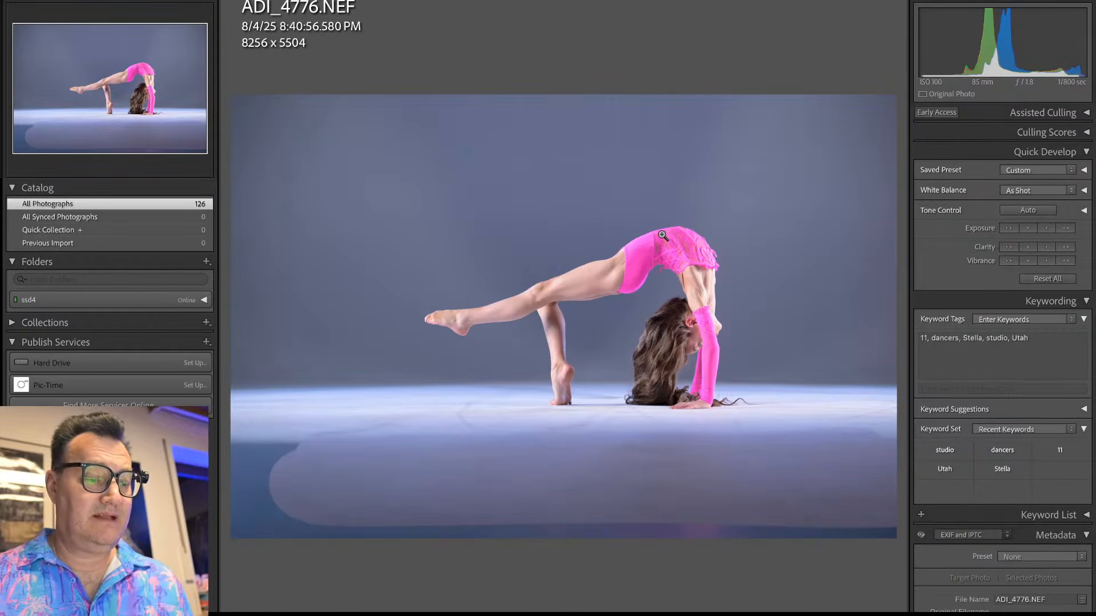
Step: Compare the two portrait handstand backbend shots ADI_4744 and ADI_4753, examining the pose, hands and face in ADI_4744 up close
{"action": "key", "text": "g"}
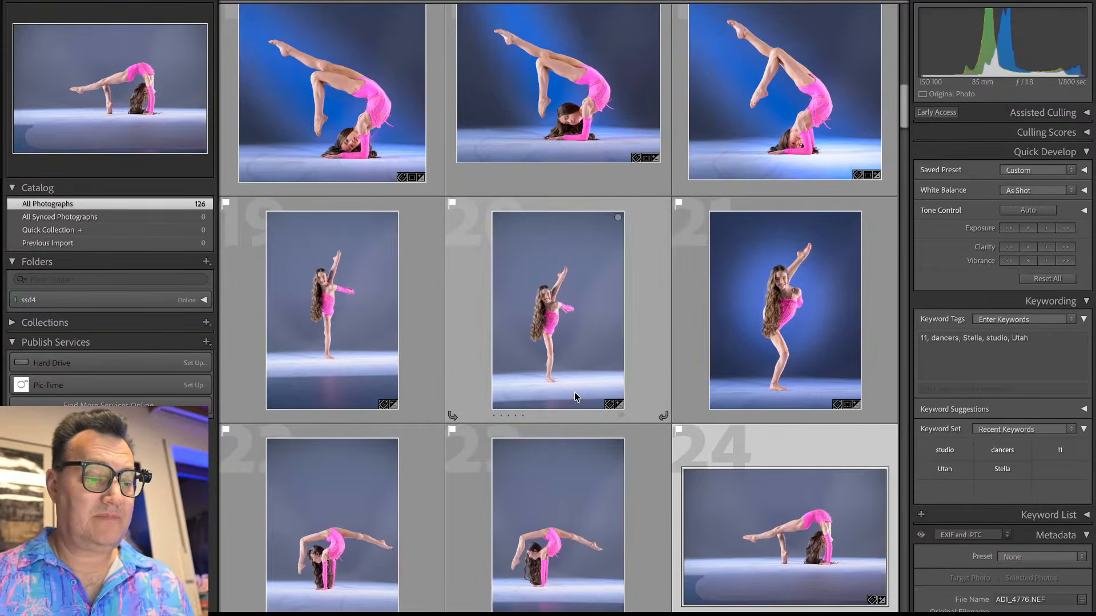
{"action": "double_click", "coordinate": [422, 510]}
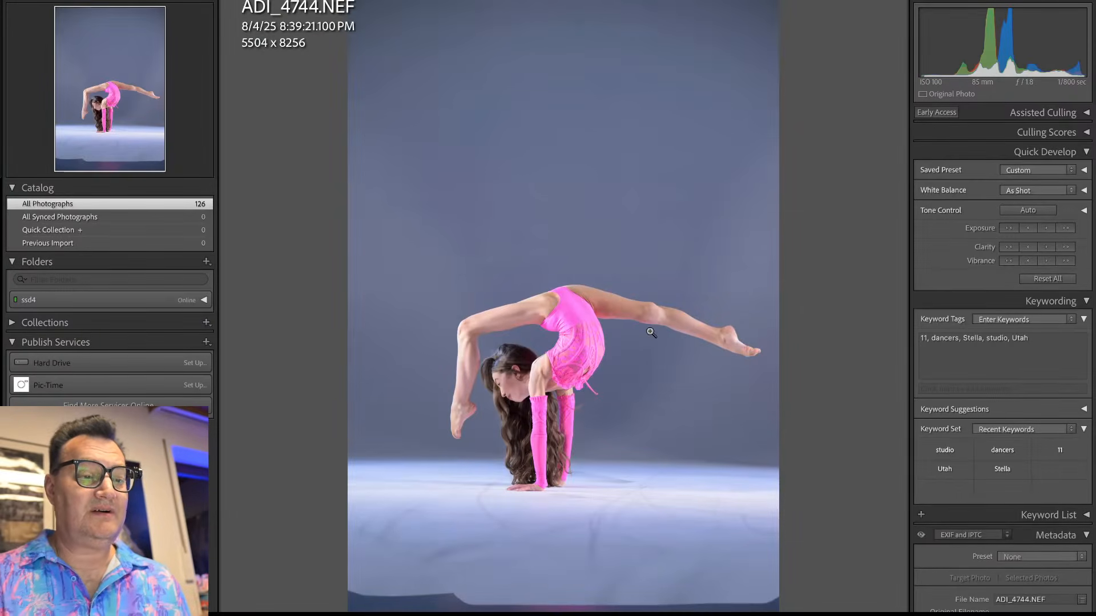
{"action": "key", "text": "Right"}
{"action": "key", "text": "Left"}
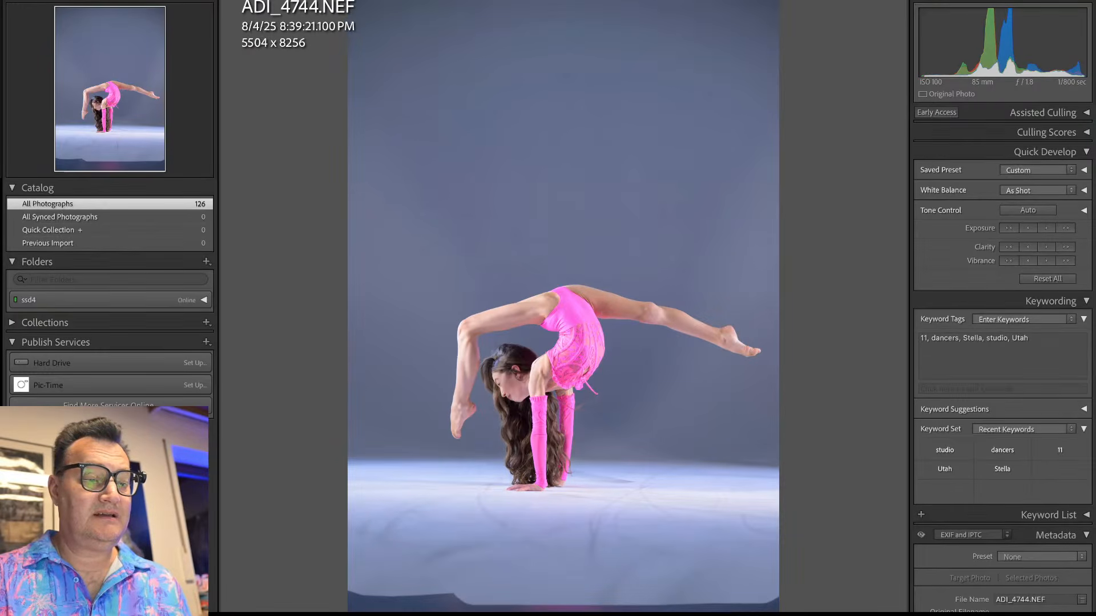
{"action": "key", "text": "Right"}
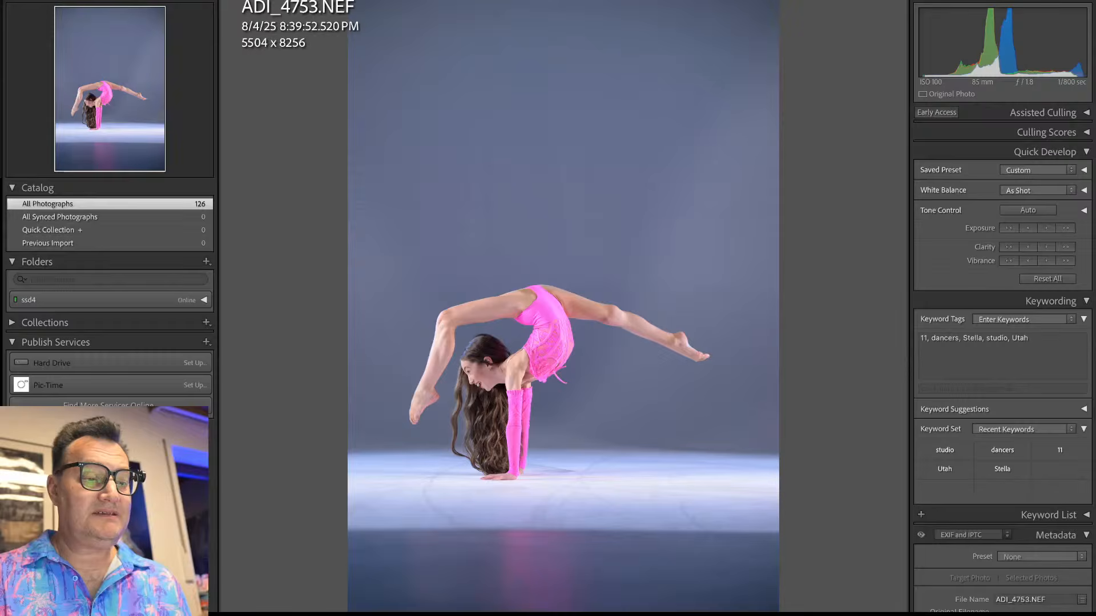
{"action": "key", "text": "Left"}
{"action": "key", "text": "Right"}
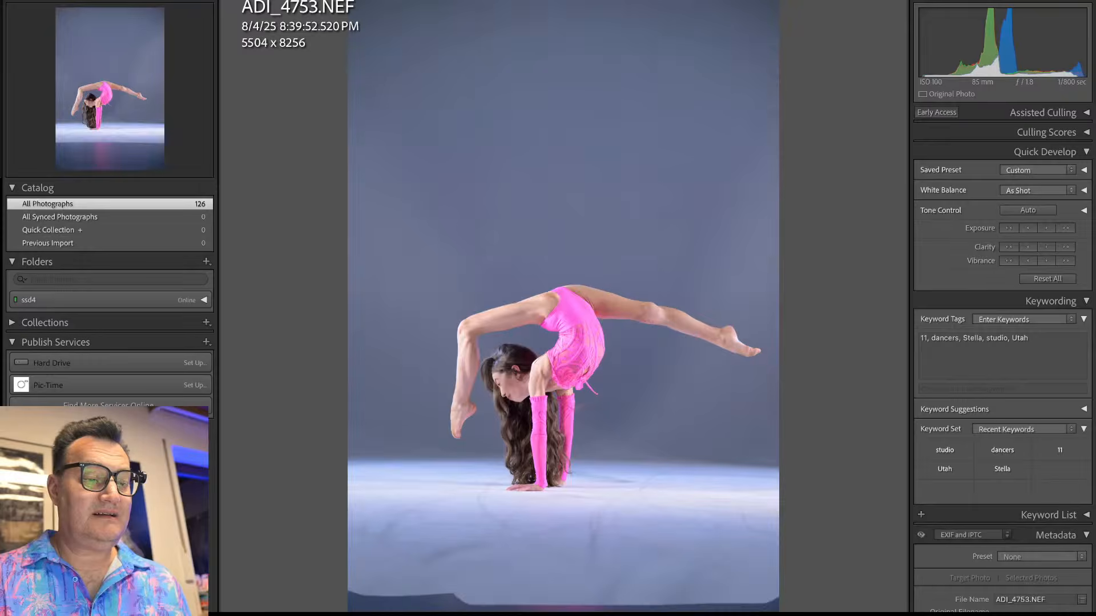
{"action": "key", "text": "Left"}
{"action": "key", "text": "Right"}
{"action": "key", "text": "Left"}
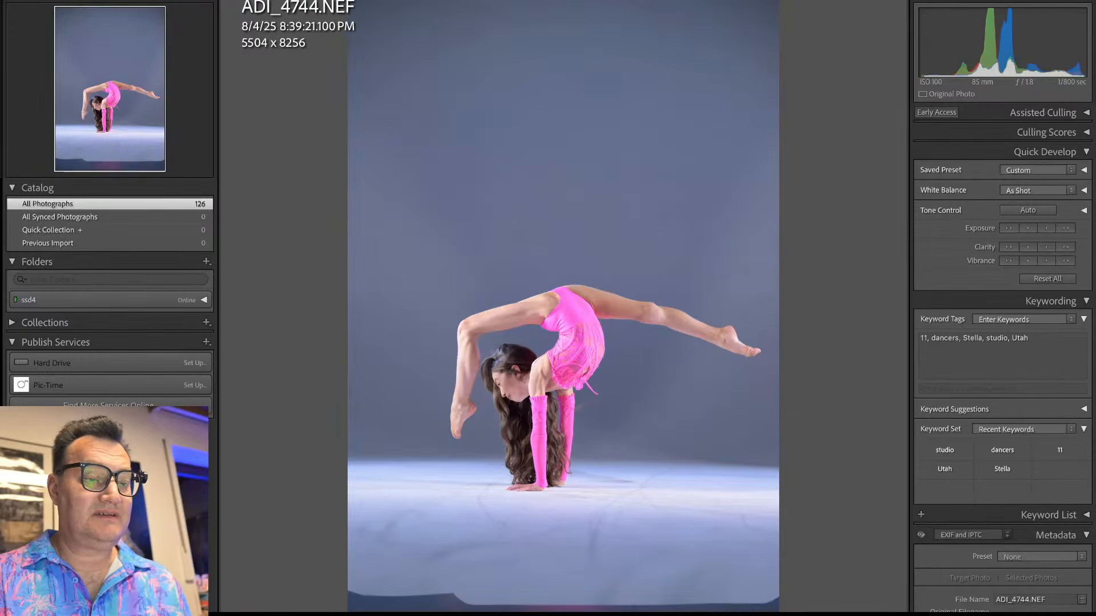
{"action": "key", "text": "Right"}
{"action": "key", "text": "Left"}
{"action": "key", "text": "Right"}
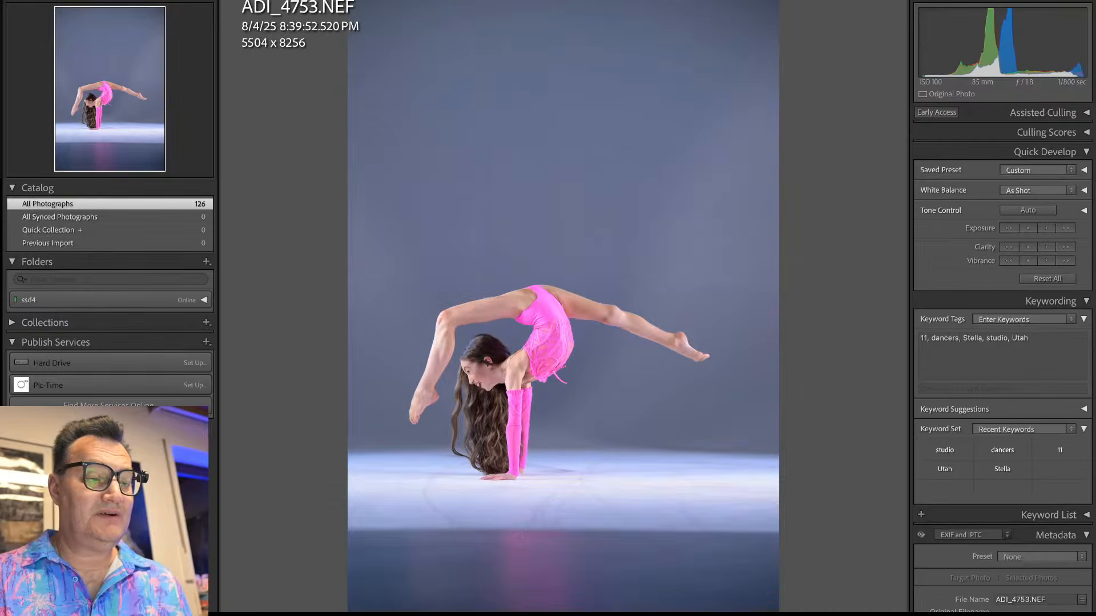
{"action": "key", "text": "Left"}
{"action": "key", "text": "Right"}
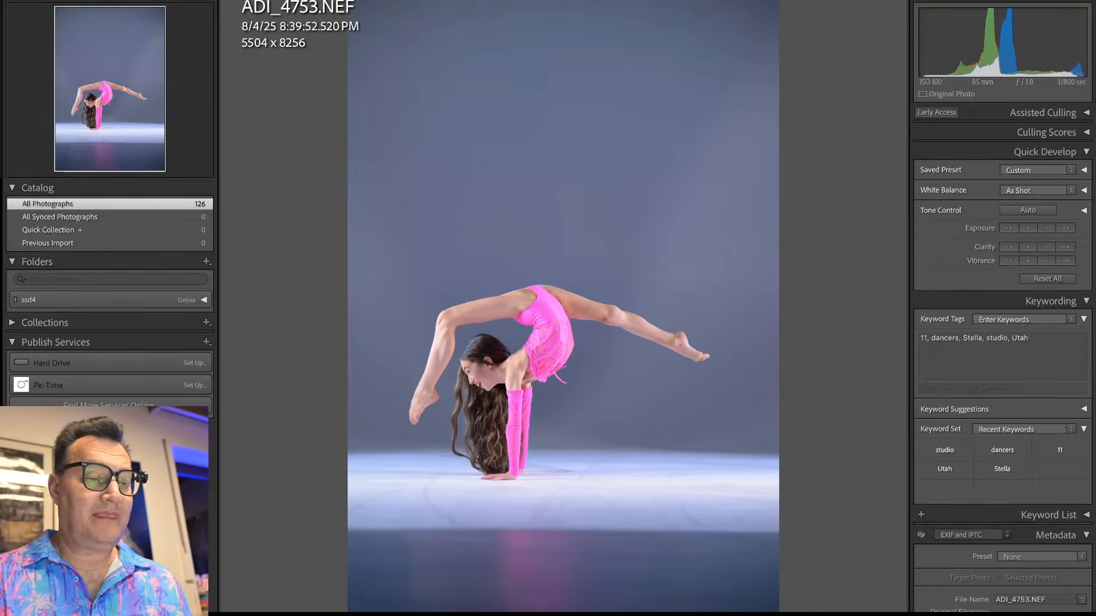
{"action": "key", "text": "Left"}
{"action": "left_click", "coordinate": [504, 416]}
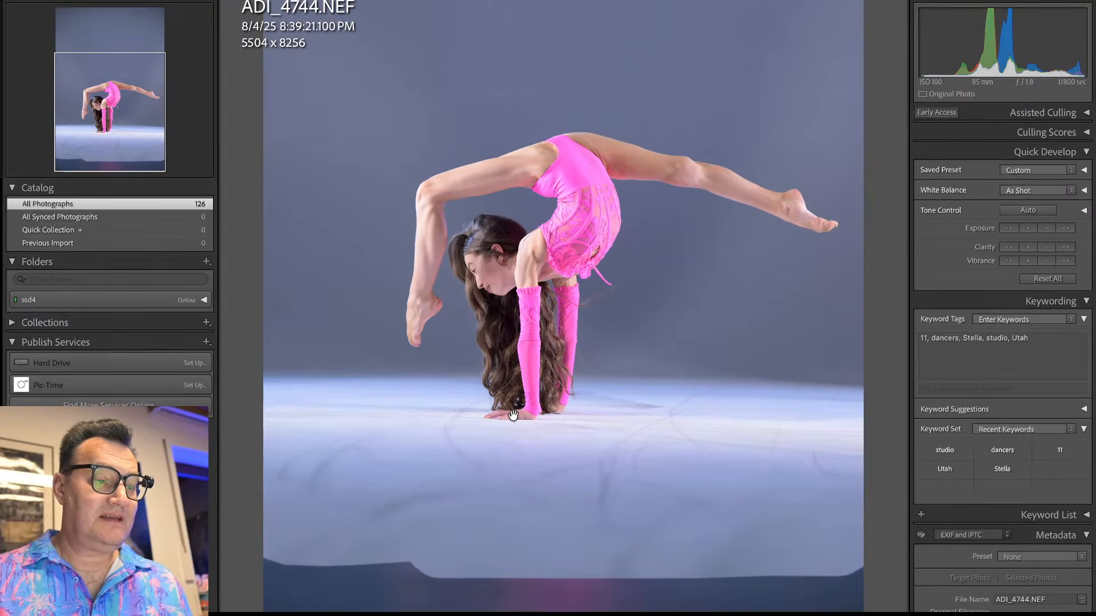
{"action": "left_click", "coordinate": [492, 285]}
{"action": "key", "text": "Right"}
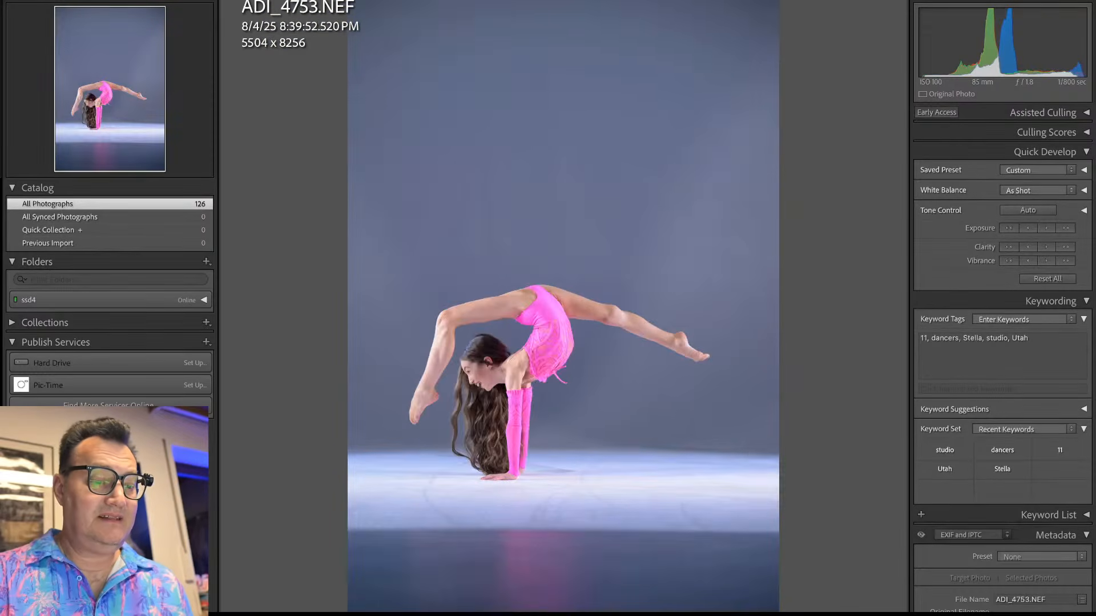
Step: Crop the handstand photo ADI_4753 from the upper-right corner and the bottom edge, removing the dark floor strip and excess backdrop
{"action": "key", "text": "r"}
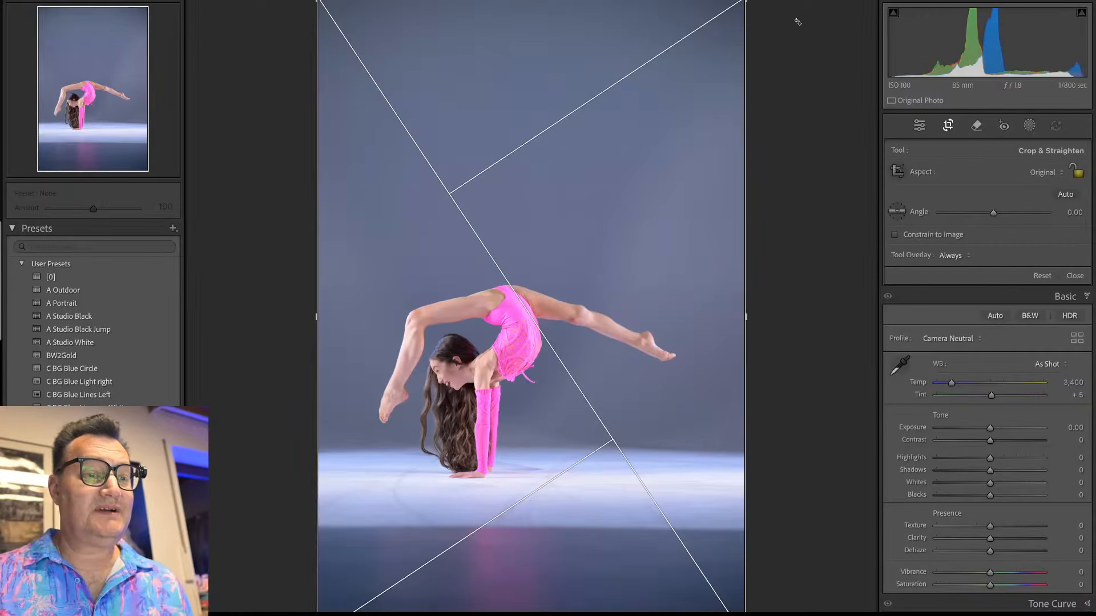
{"action": "left_click_drag", "start_coordinate": [745, 1], "coordinate": [732, 72]}
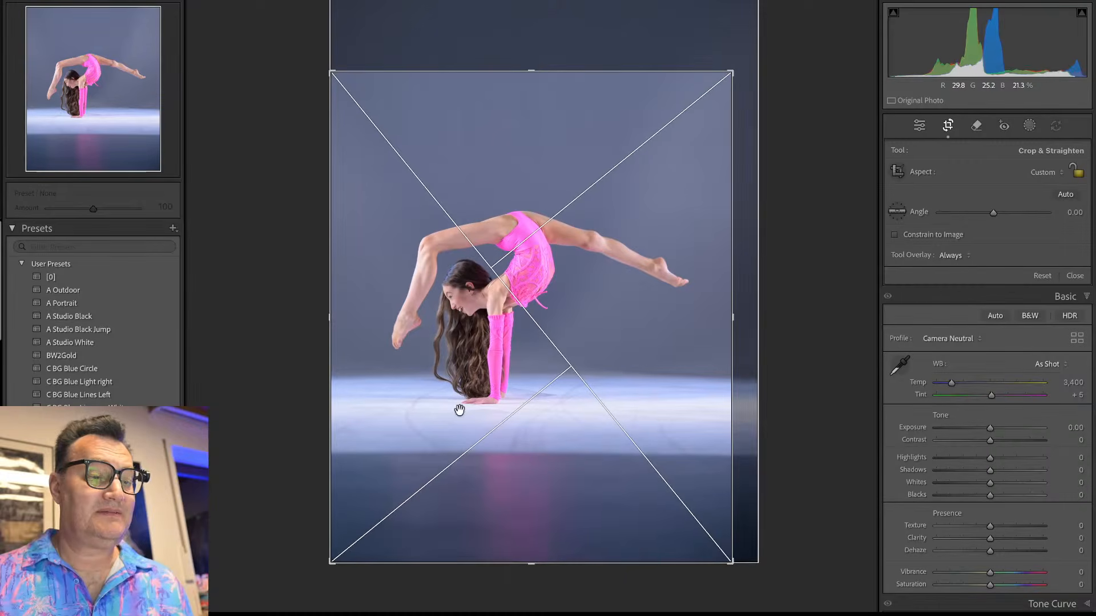
{"action": "left_click_drag", "start_coordinate": [310, 580], "coordinate": [314, 505]}
{"action": "double_click", "coordinate": [416, 335]}
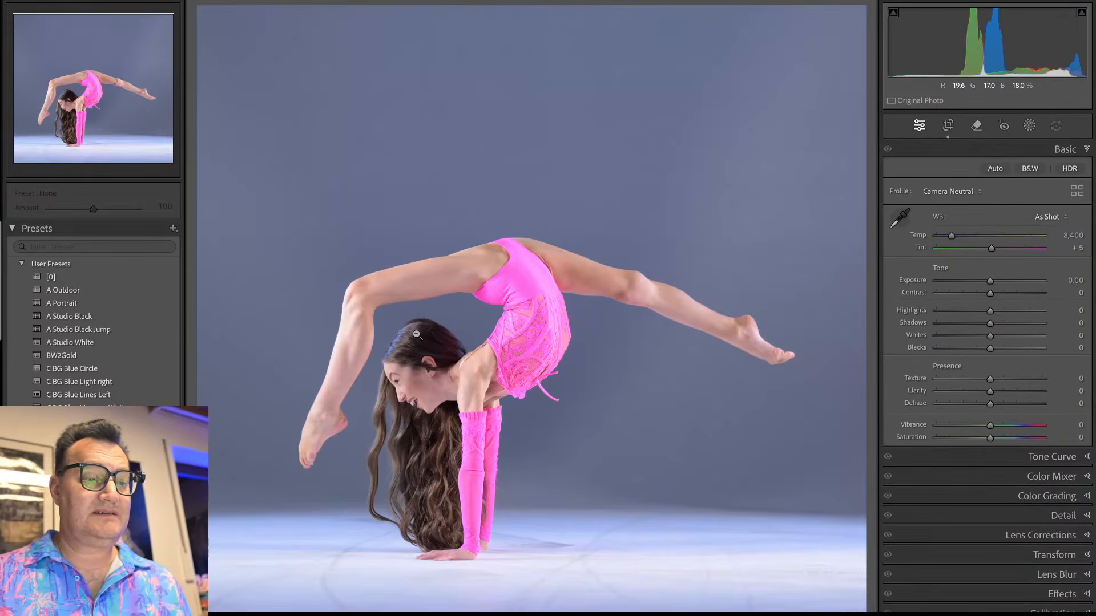
{"action": "left_click", "coordinate": [587, 259]}
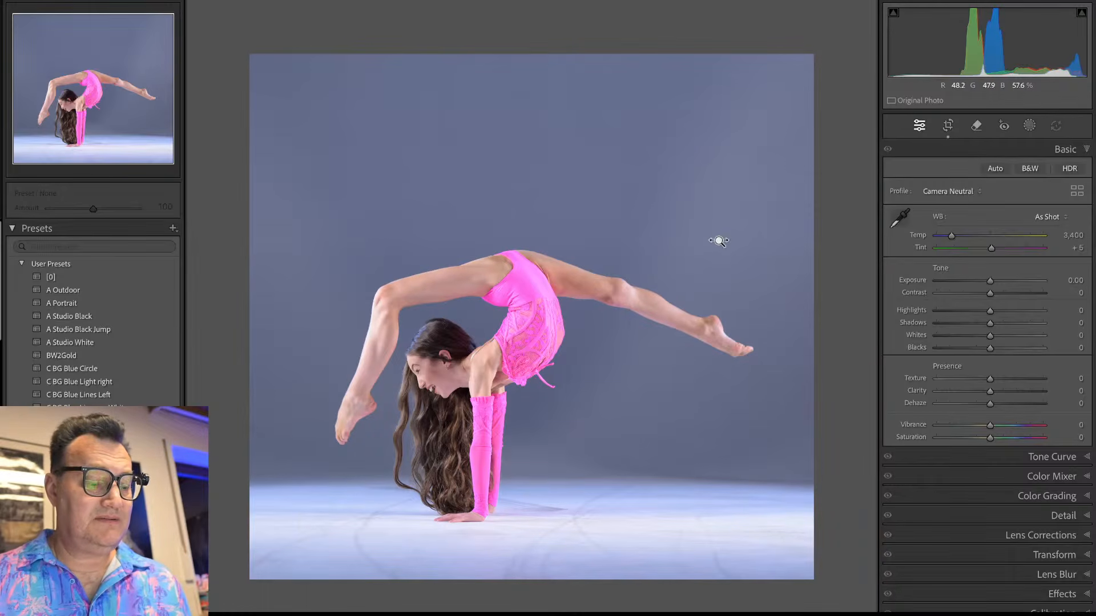
Step: Try a black-and-white version of the handstand photo, and return it to color
{"action": "key", "text": "shift+w"}
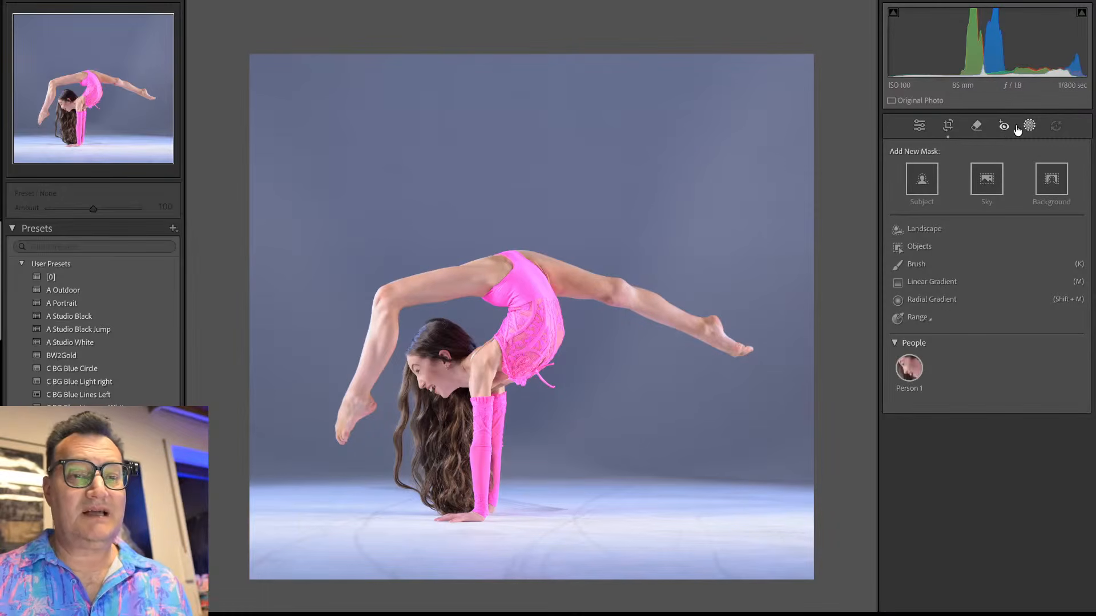
{"action": "left_click", "coordinate": [1003, 127]}
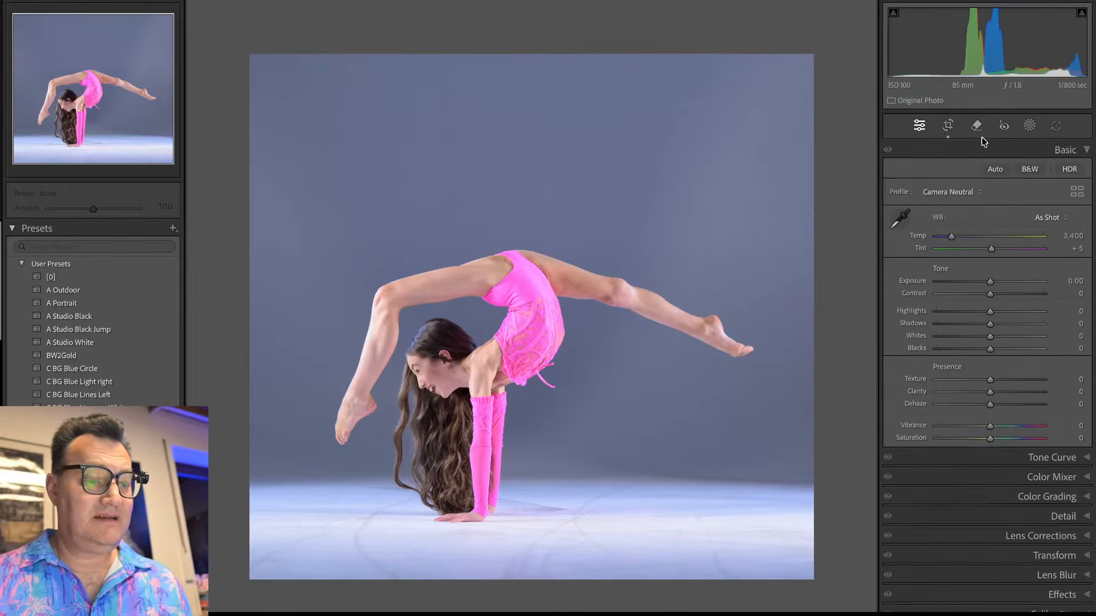
{"action": "left_click", "coordinate": [1030, 169]}
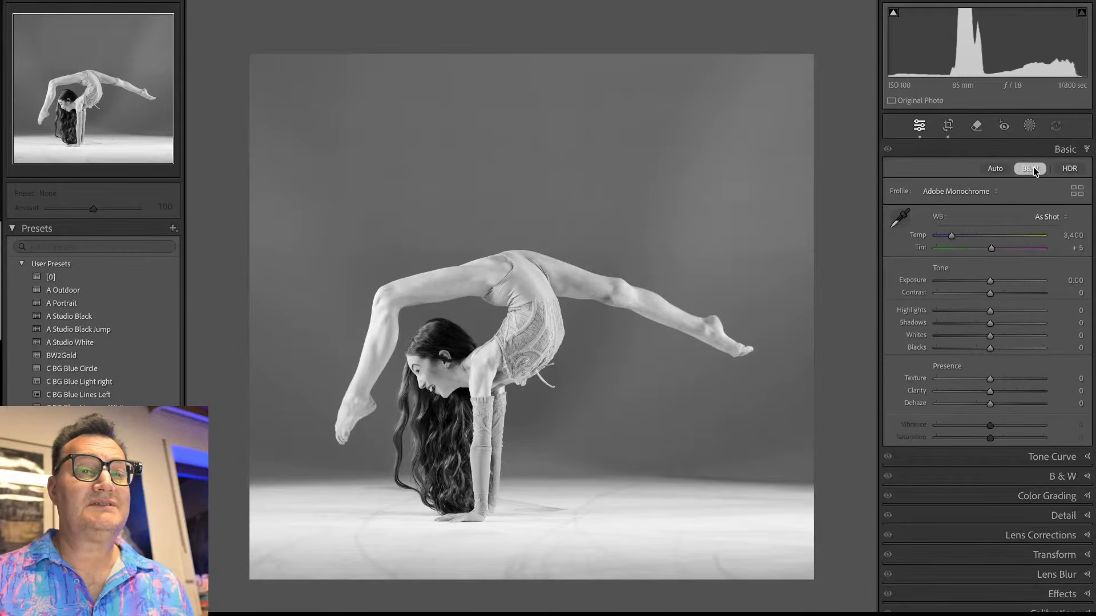
{"action": "left_click", "coordinate": [1029, 169]}
{"action": "left_click", "coordinate": [841, 222]}
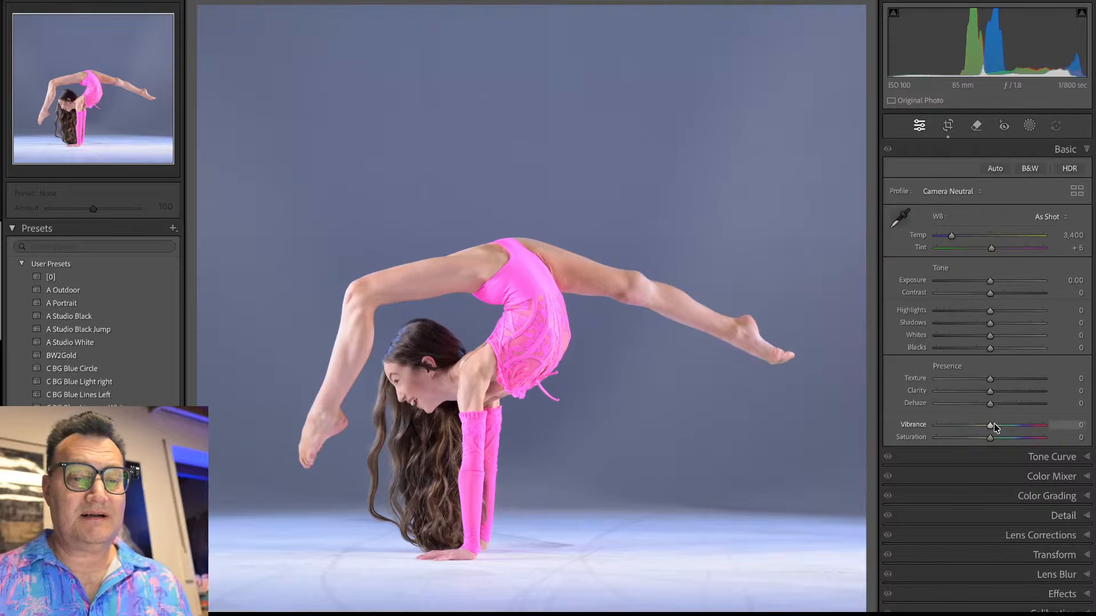
Step: Set the handstand photo's Dehaze to +47 and darken its backdrop with a background mask at about -0.61 exposure
{"action": "left_click_drag", "start_coordinate": [990, 404], "coordinate": [1015, 403]}
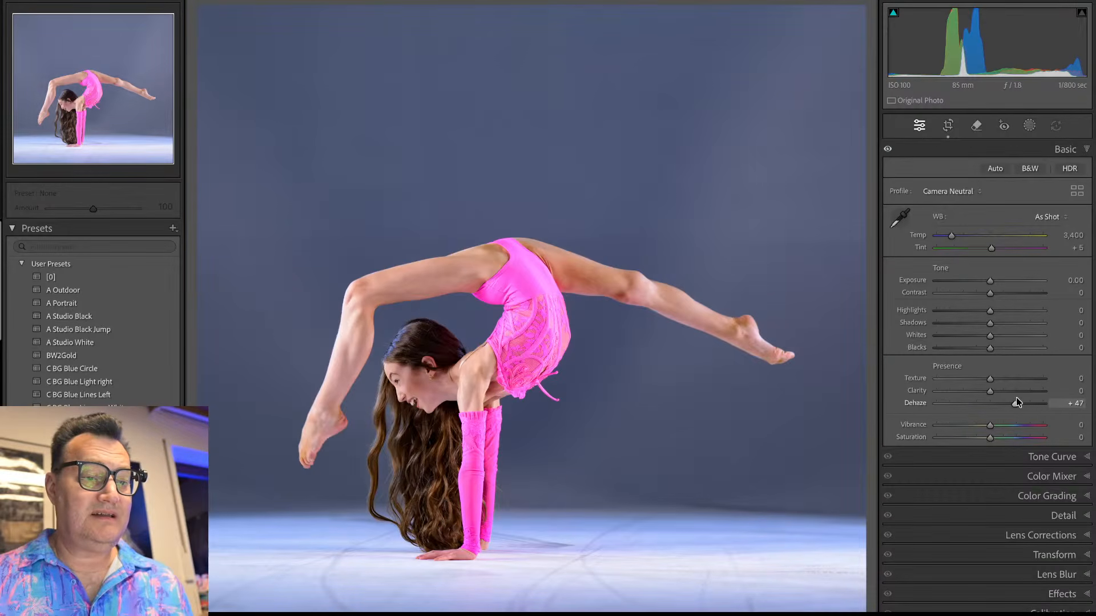
{"action": "key", "text": "shift+w"}
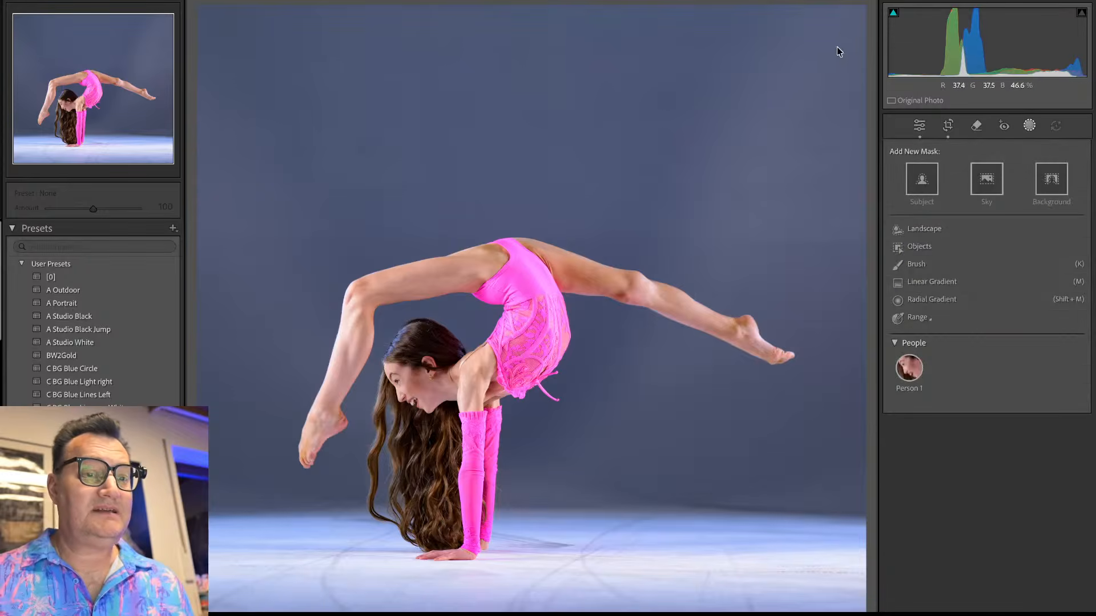
{"action": "left_click", "coordinate": [1051, 179]}
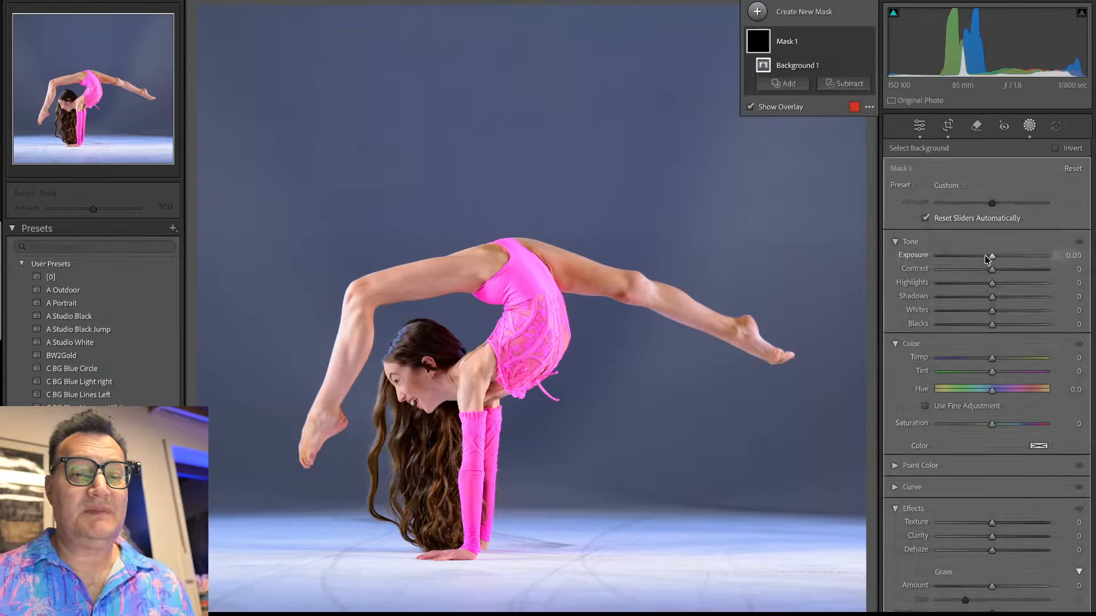
{"action": "left_click_drag", "start_coordinate": [988, 260], "coordinate": [986, 257]}
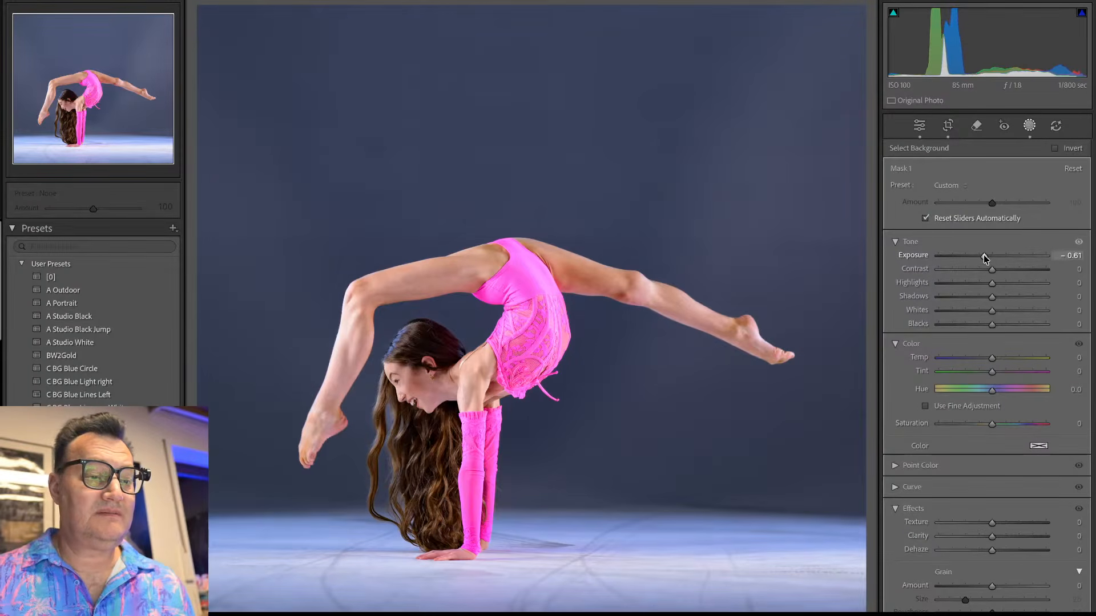
{"action": "left_click", "coordinate": [1029, 126]}
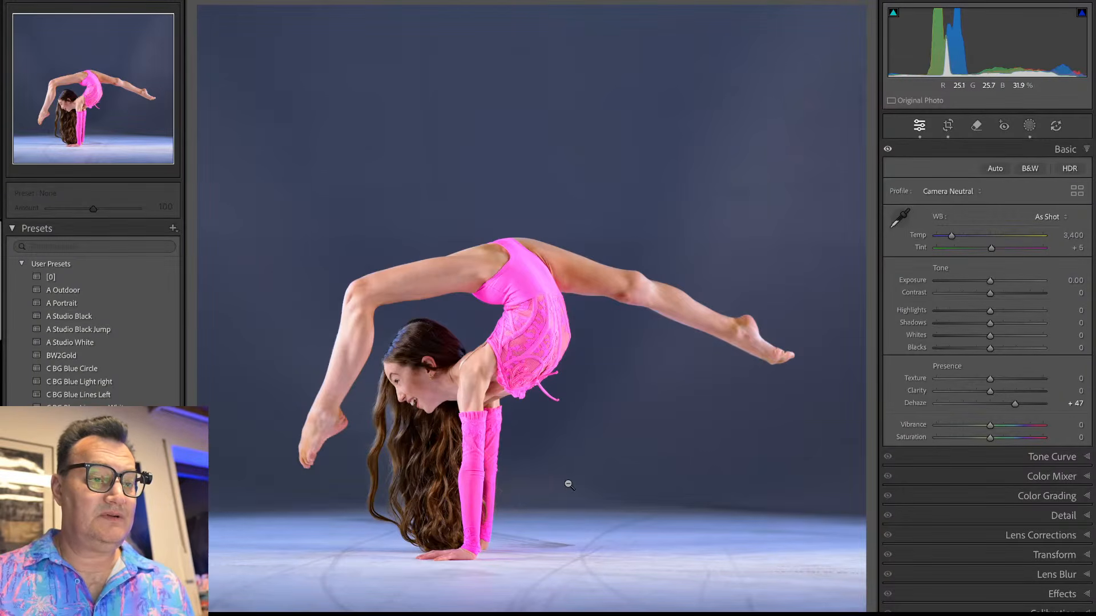
Step: Trim more backdrop from the top of the handstand photo's crop, and inspect the floor, face and hair up close
{"action": "key", "text": "r"}
{"action": "left_click_drag", "start_coordinate": [525, 122], "coordinate": [526, 147]}
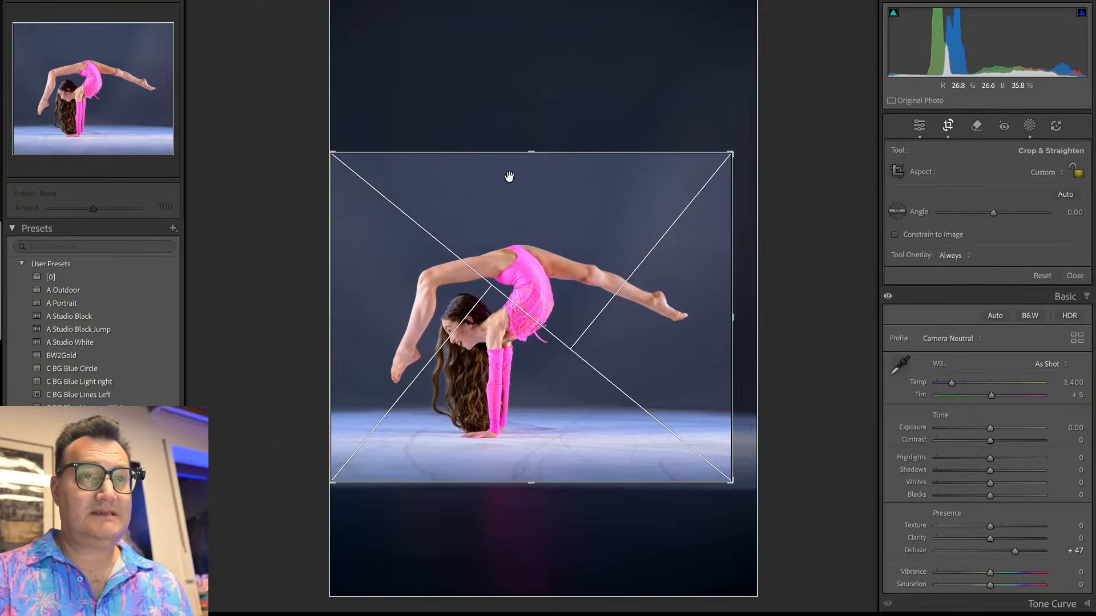
{"action": "key", "text": "Return"}
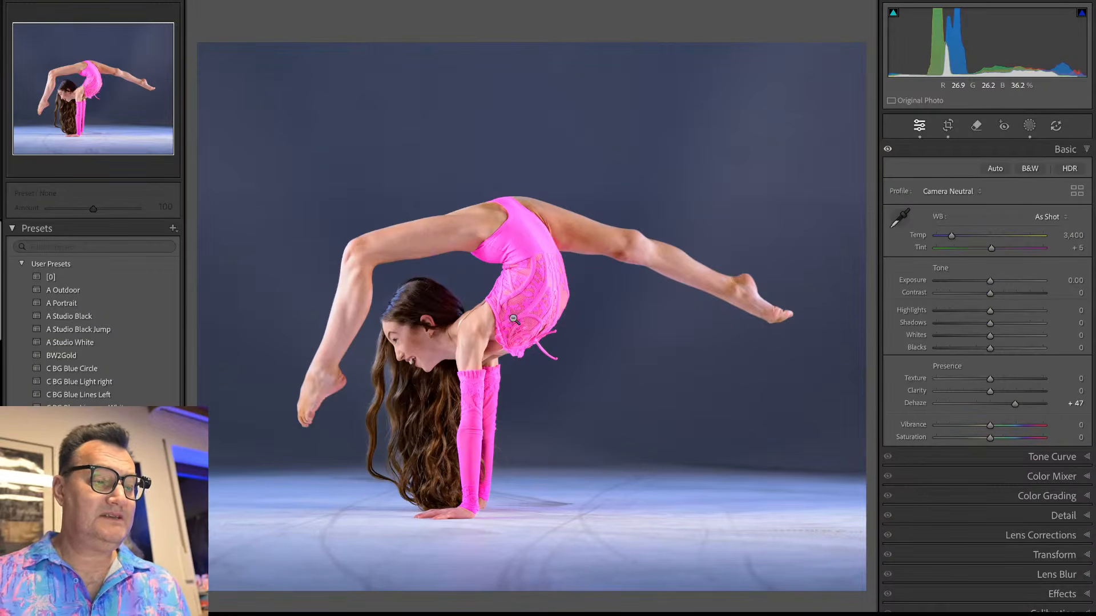
{"action": "left_click", "coordinate": [382, 460]}
{"action": "key", "text": "ctrl+="}
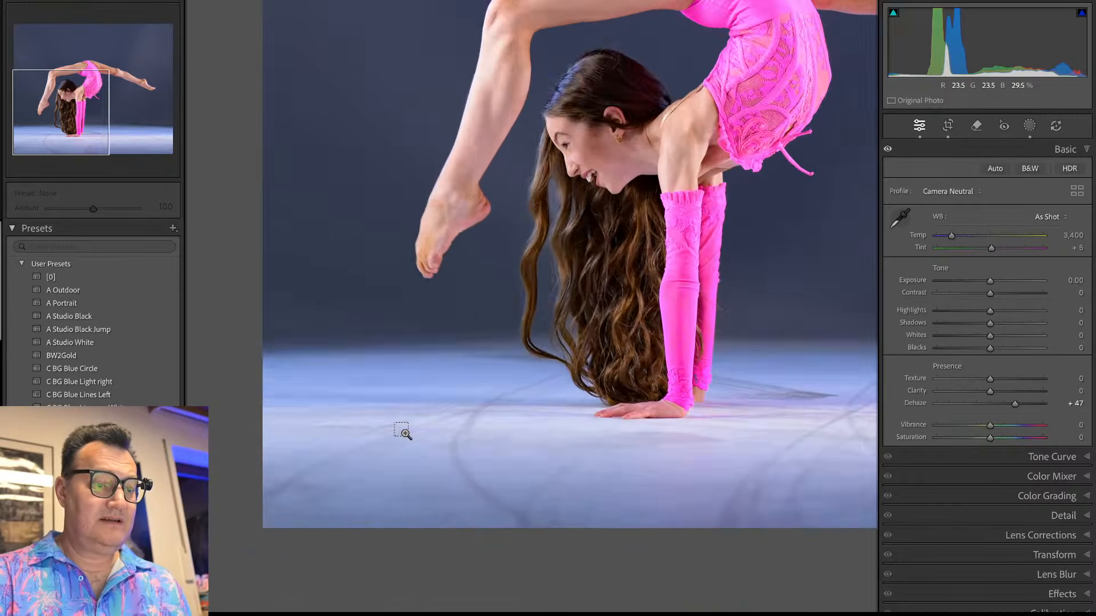
{"action": "left_click_drag", "start_coordinate": [826, 144], "coordinate": [661, 325]}
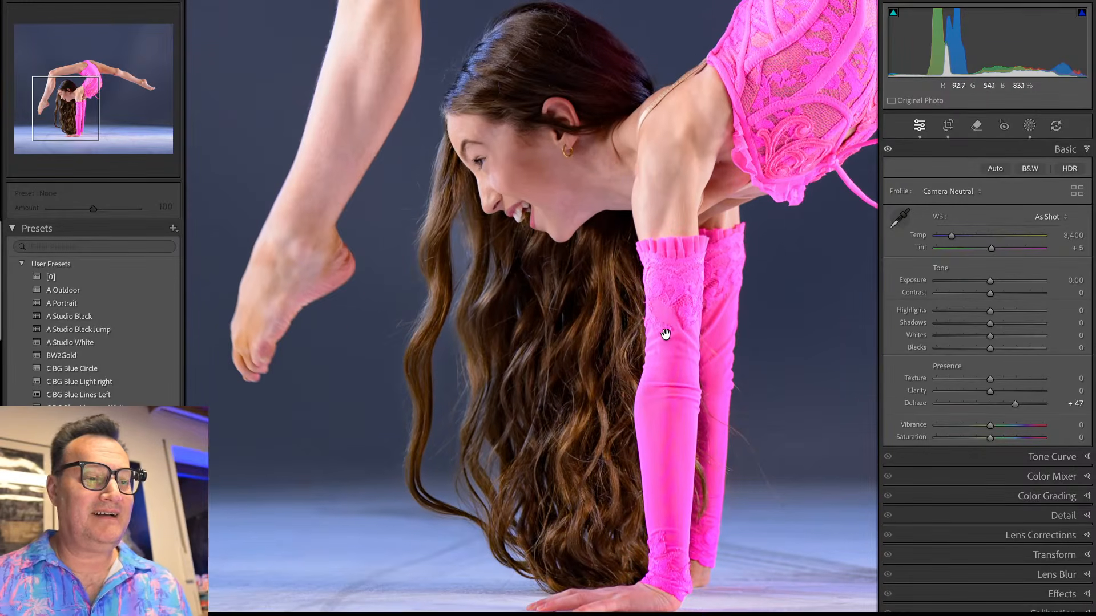
{"action": "left_click", "coordinate": [666, 335]}
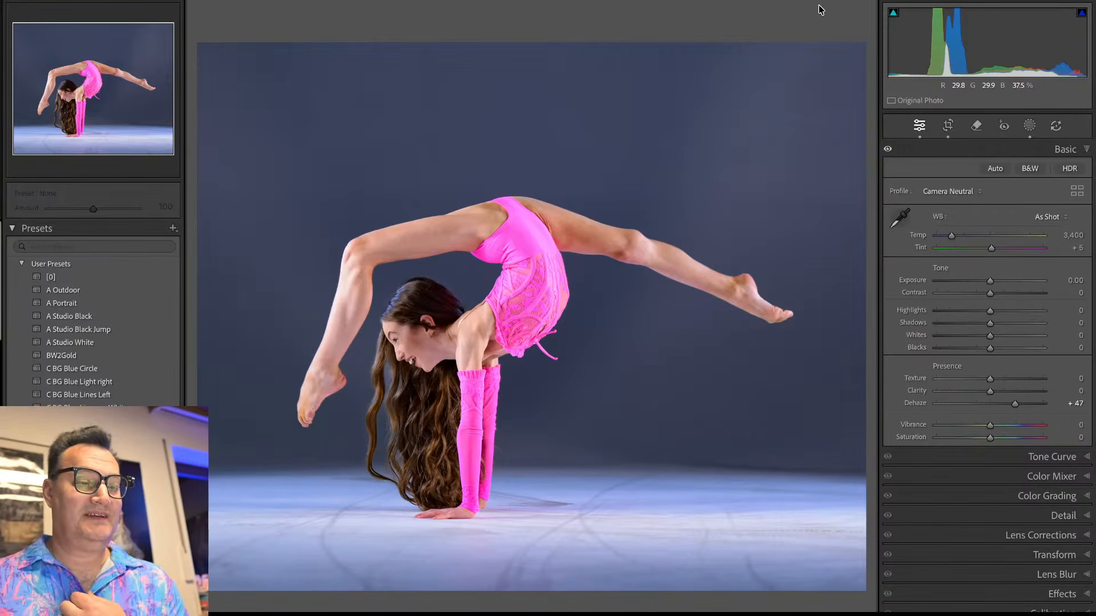
Step: Compare the two landscape backbend shots ADI_4776 and ADI_4791 enlarged, examining the raised leg's position and the floor
{"action": "key", "text": "g"}
{"action": "scroll", "coordinate": [820, 10], "scroll_direction": "down", "scroll_amount": 3}
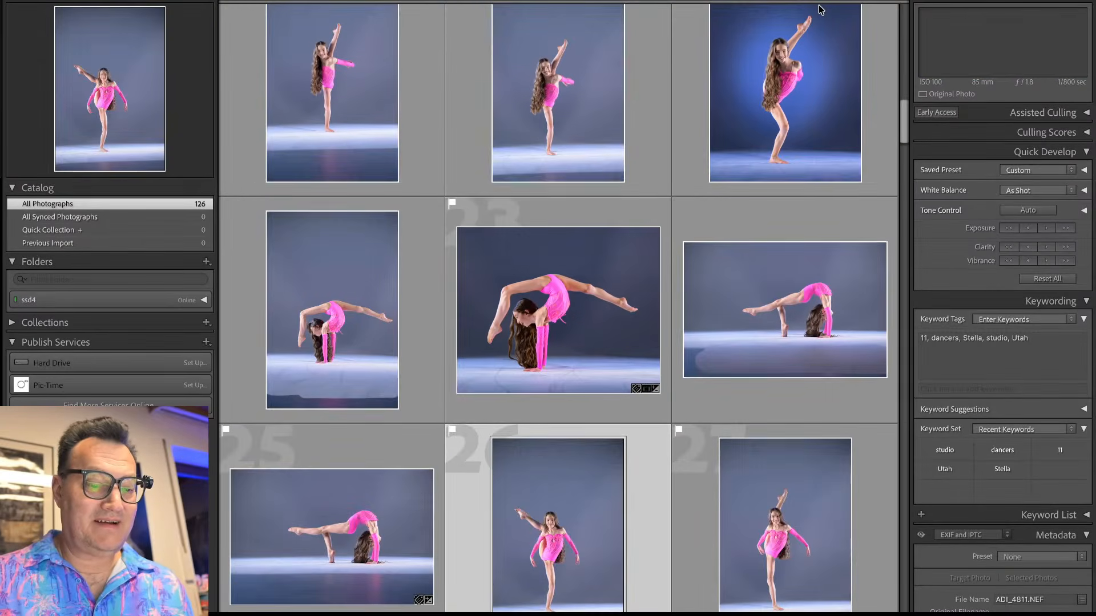
{"action": "key", "text": "e"}
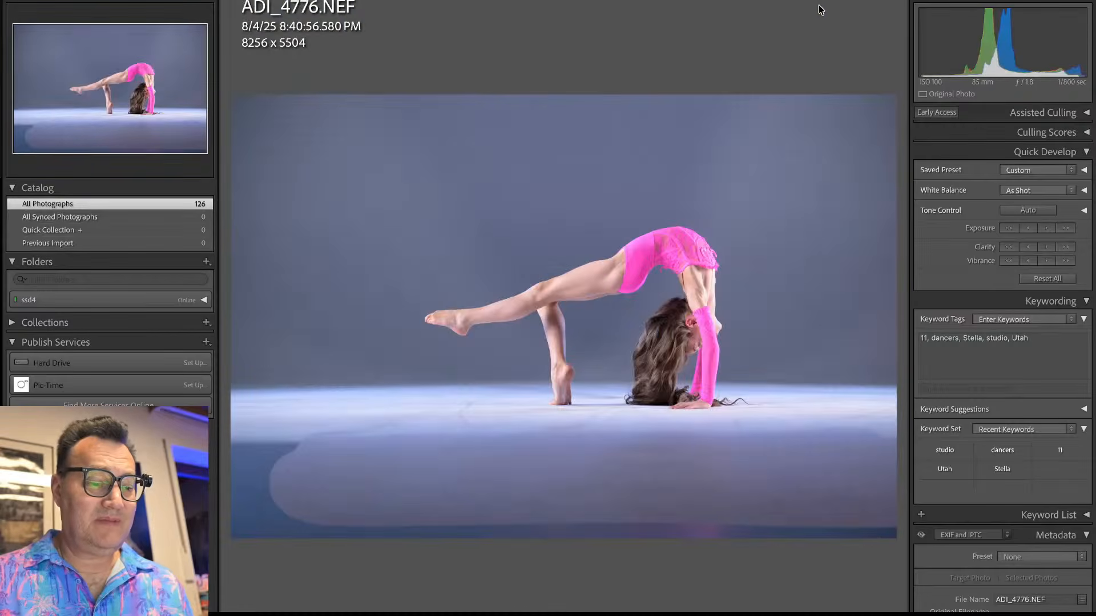
{"action": "key", "text": "Right"}
{"action": "key", "text": "Left"}
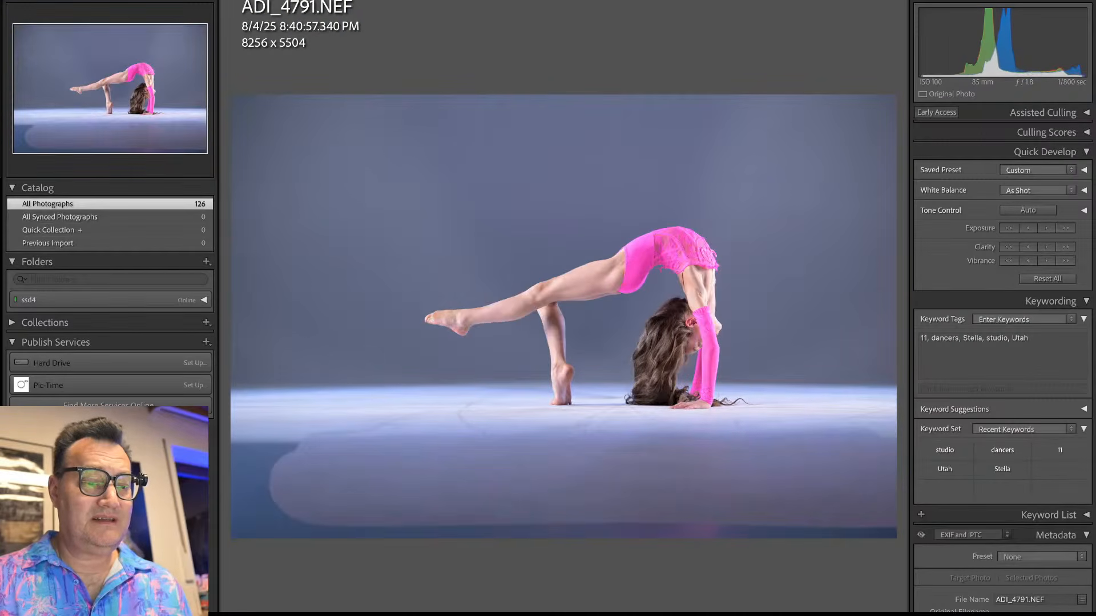
{"action": "key", "text": "Right"}
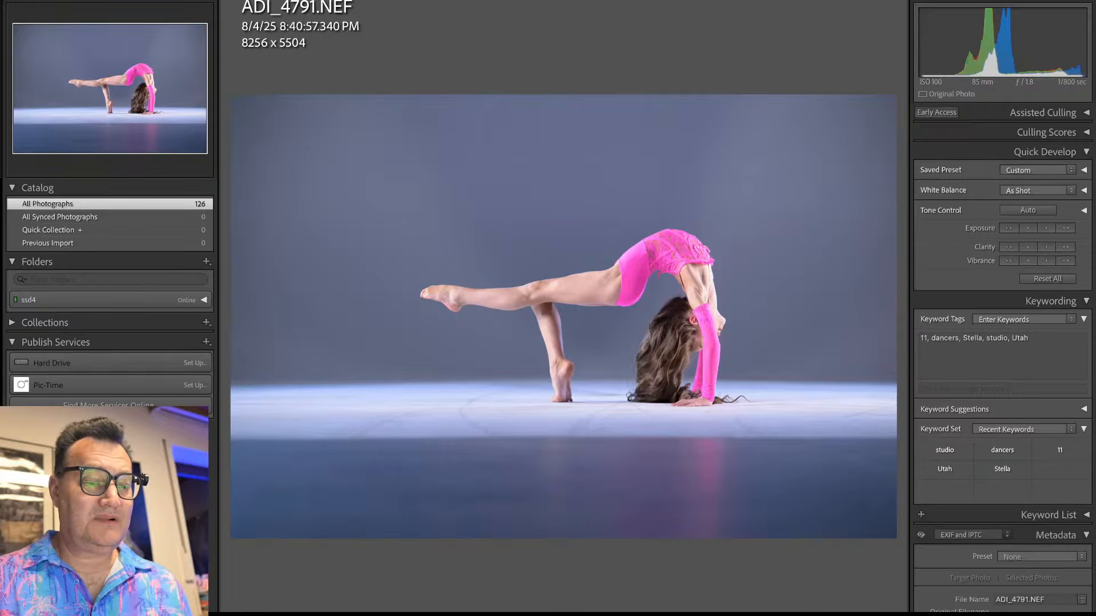
{"action": "key", "text": "Right"}
{"action": "key", "text": "Left"}
{"action": "key", "text": "Left"}
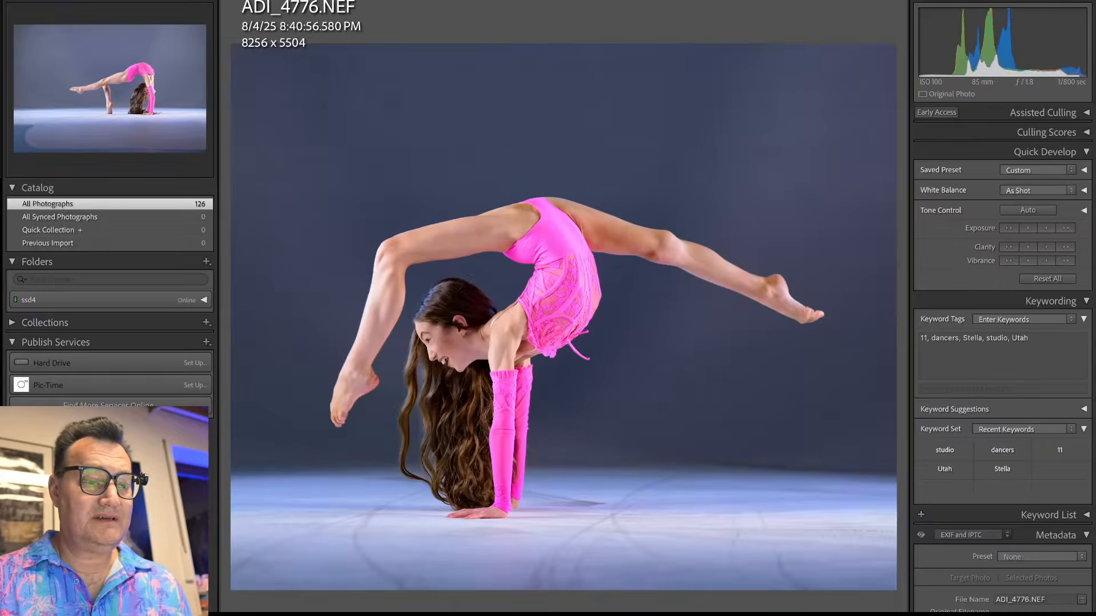
{"action": "key", "text": "Left"}
{"action": "key", "text": "Right"}
{"action": "key", "text": "Right"}
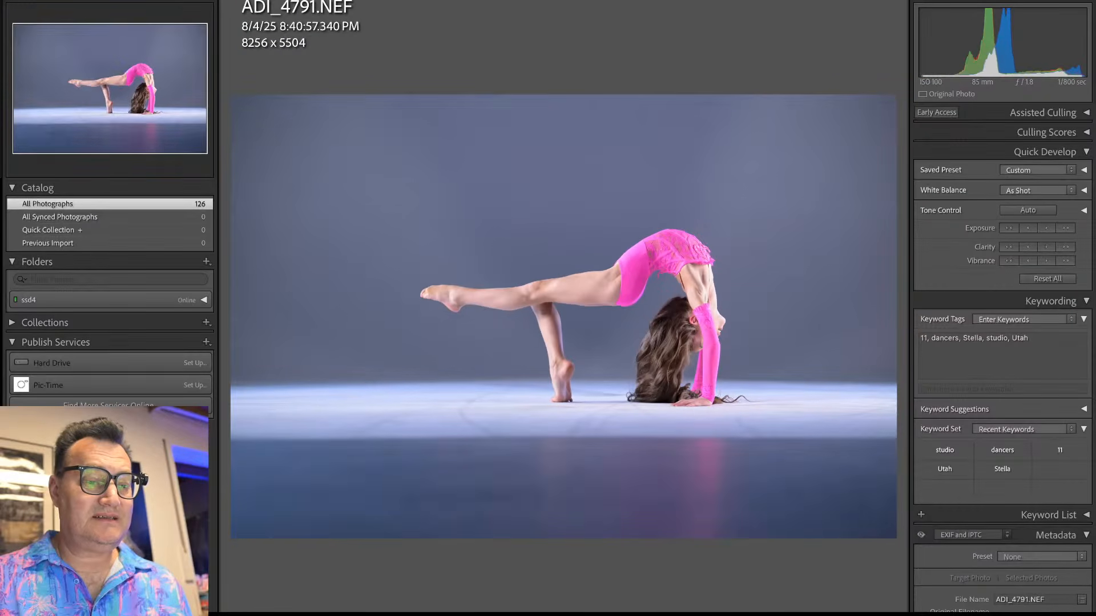
{"action": "key", "text": "Left"}
{"action": "key", "text": "Right"}
{"action": "key", "text": "Left"}
{"action": "key", "text": "Right"}
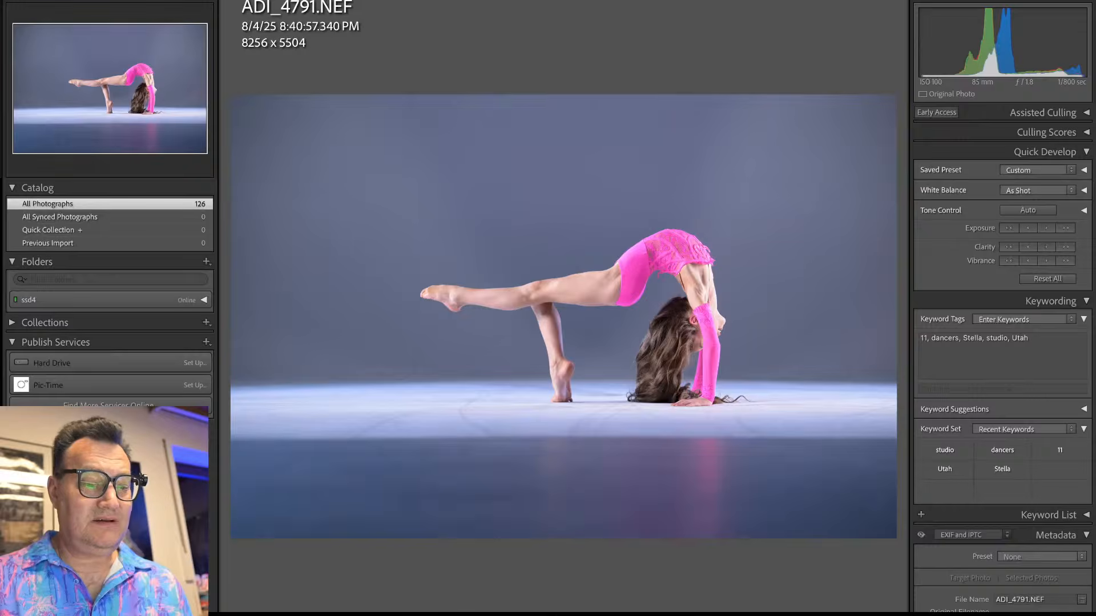
Step: Crop the landscape backbend photo ADI_4776 tighter around the dancer, rotate it by -0.20, and fine-tune its framing
{"action": "key", "text": "g"}
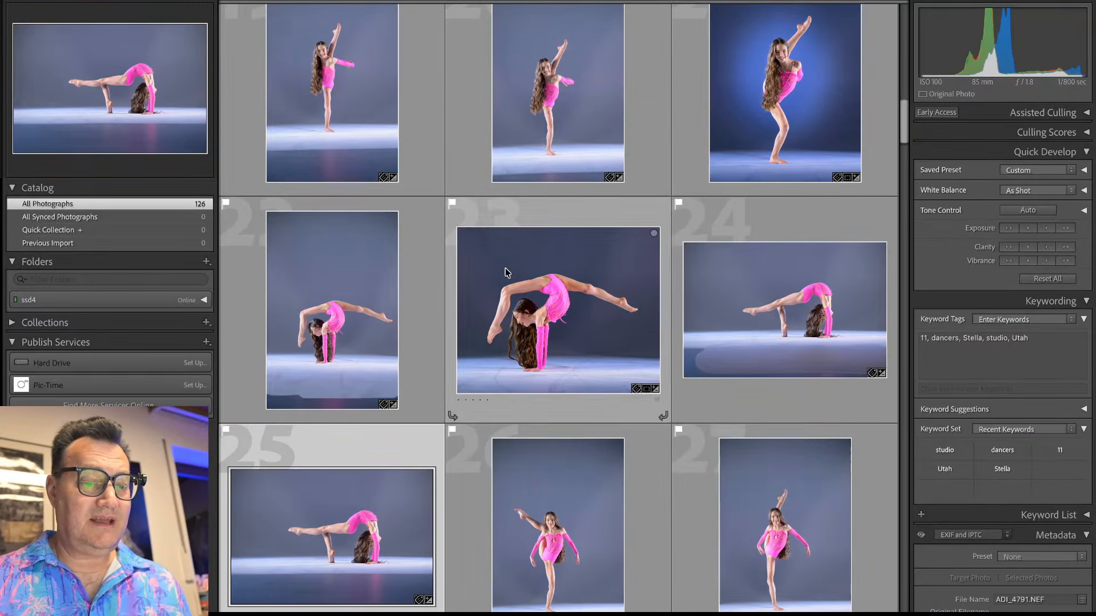
{"action": "double_click", "coordinate": [393, 461]}
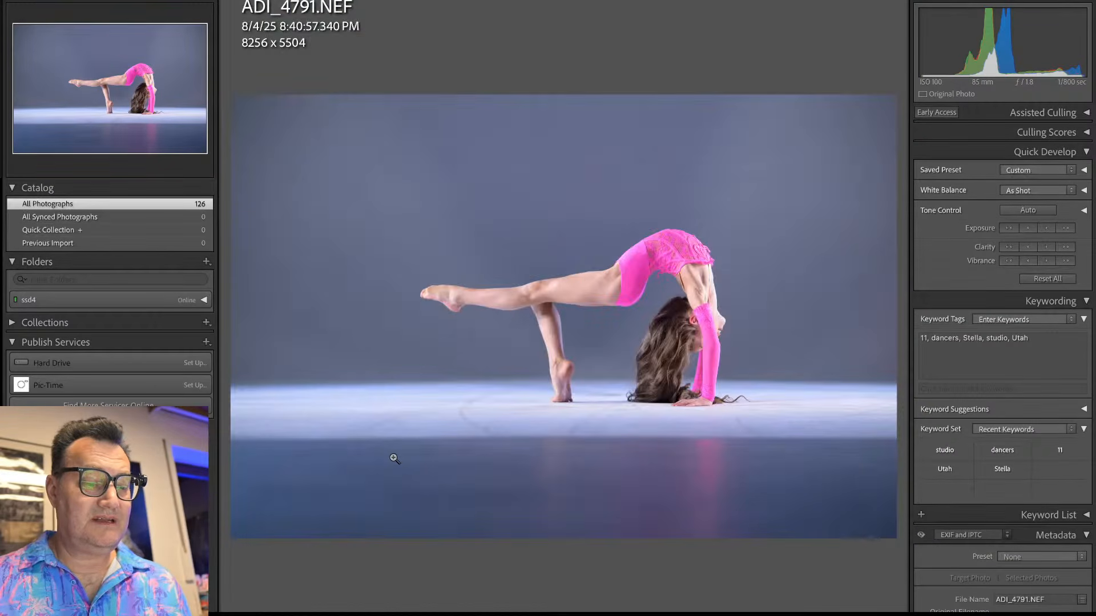
{"action": "key", "text": "Left"}
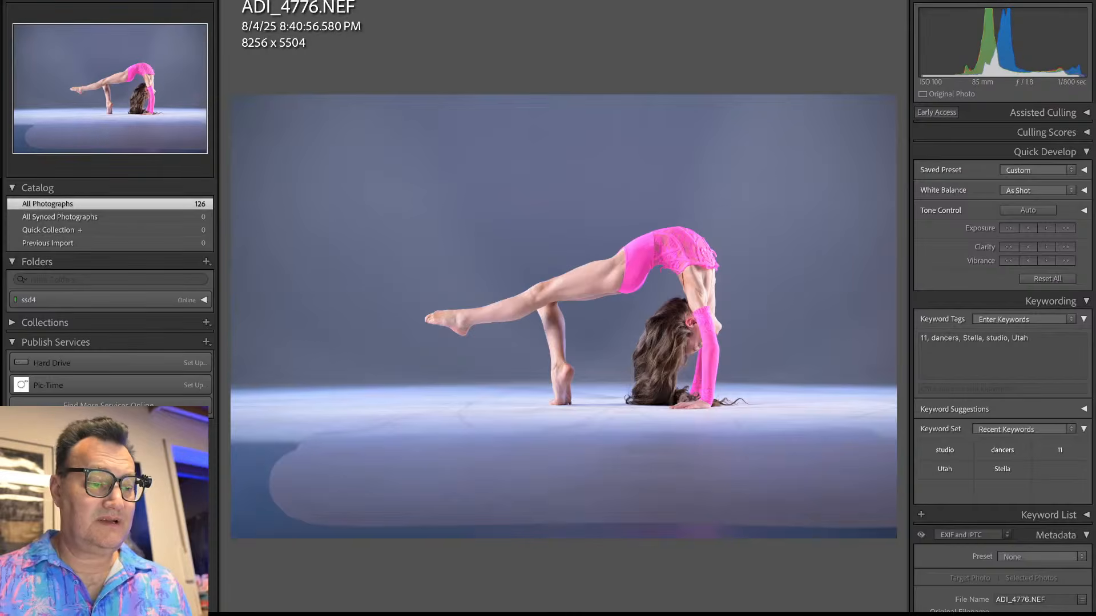
{"action": "key", "text": "r"}
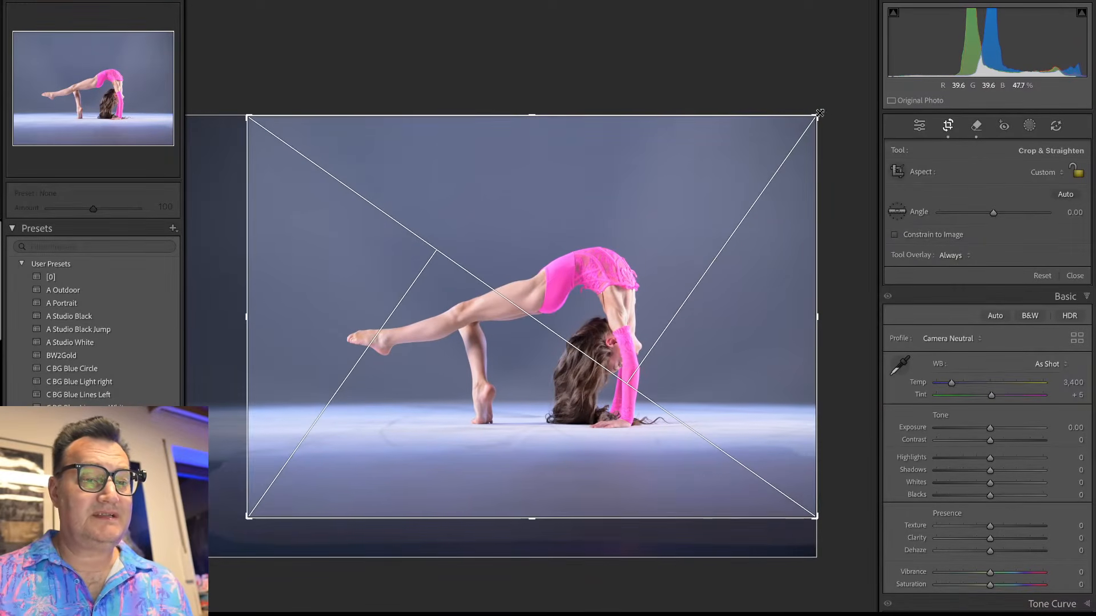
{"action": "left_click_drag", "start_coordinate": [816, 119], "coordinate": [802, 114]}
{"action": "left_click_drag", "start_coordinate": [734, 54], "coordinate": [737, 63]}
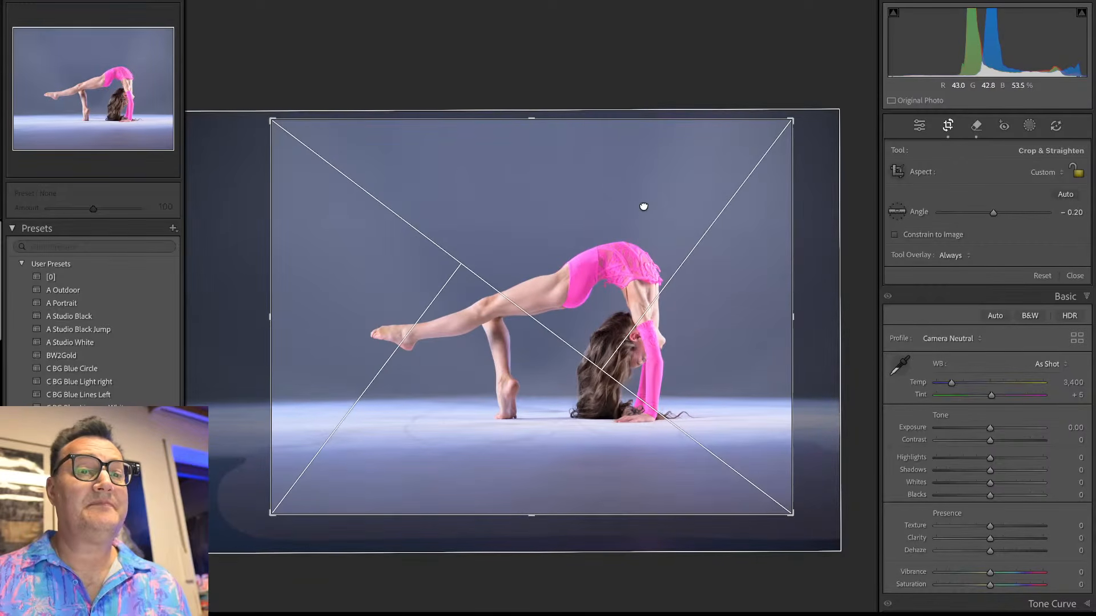
{"action": "key", "text": "Return"}
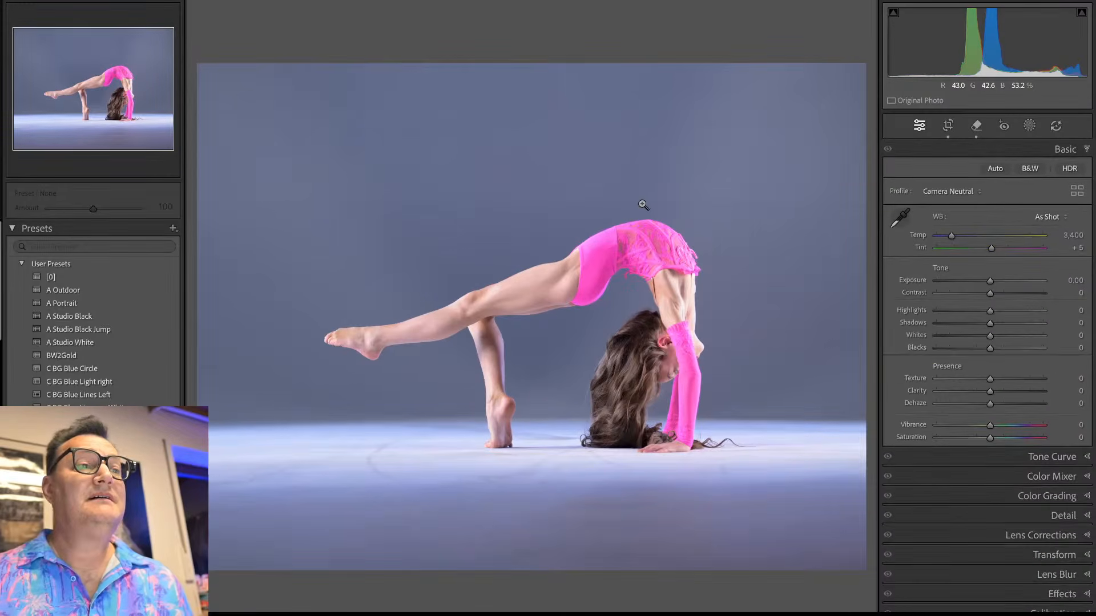
{"action": "key", "text": "r"}
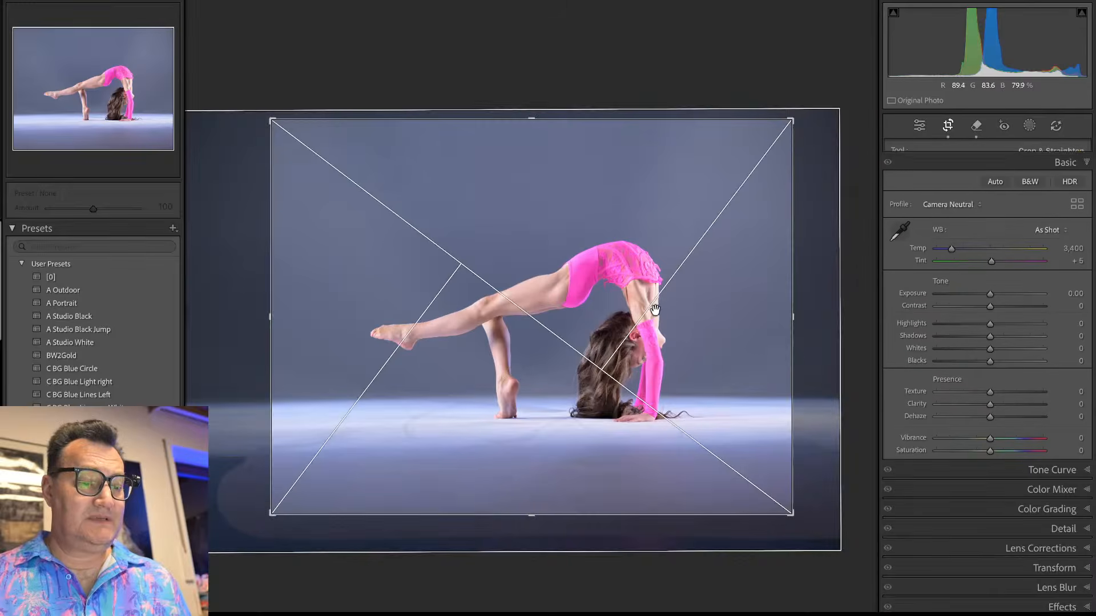
{"action": "key", "text": "Return"}
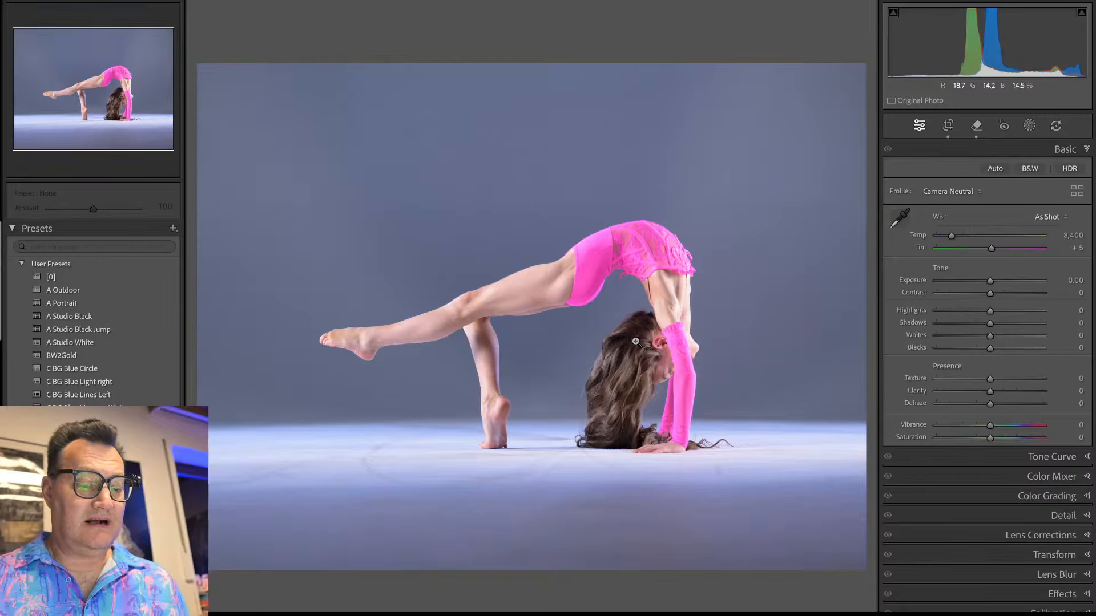
Step: Synchronize the develop settings from backbend photo ADI_4753 to ADI_4776, with masking and Mask 1 included
{"action": "key", "text": "g"}
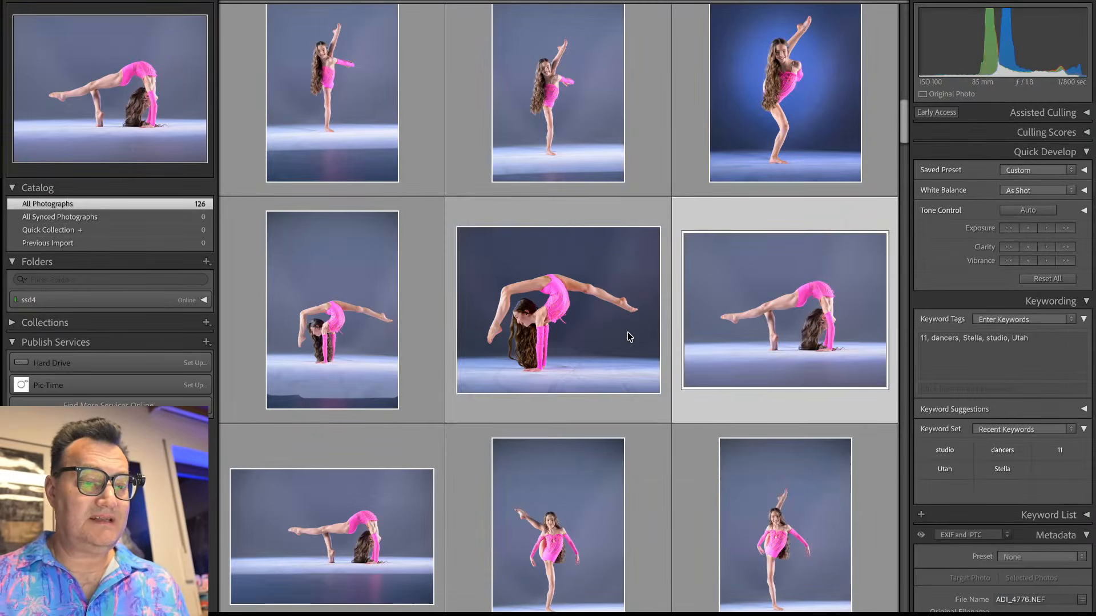
{"action": "left_click", "coordinate": [628, 332]}
{"action": "left_click", "coordinate": [775, 309], "text": "super"}
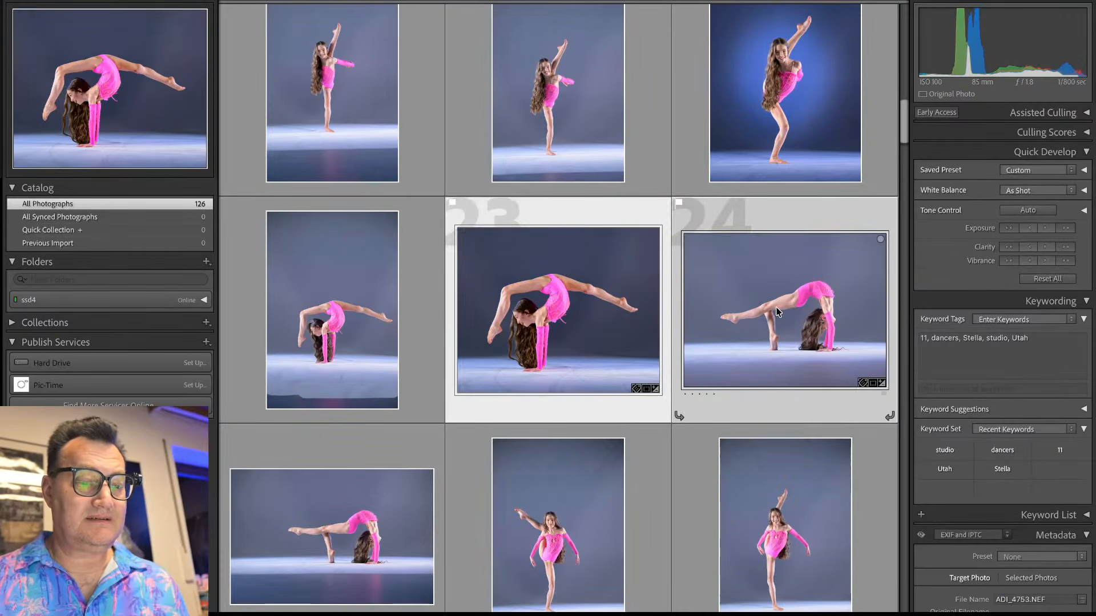
{"action": "key", "text": "super+shift+s"}
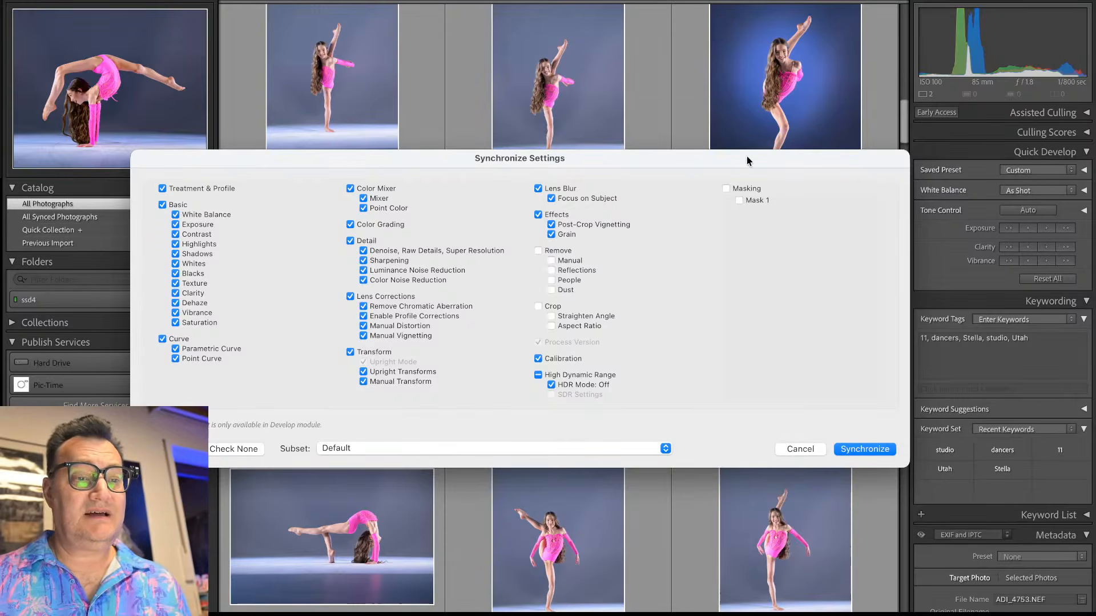
{"action": "left_click", "coordinate": [725, 188]}
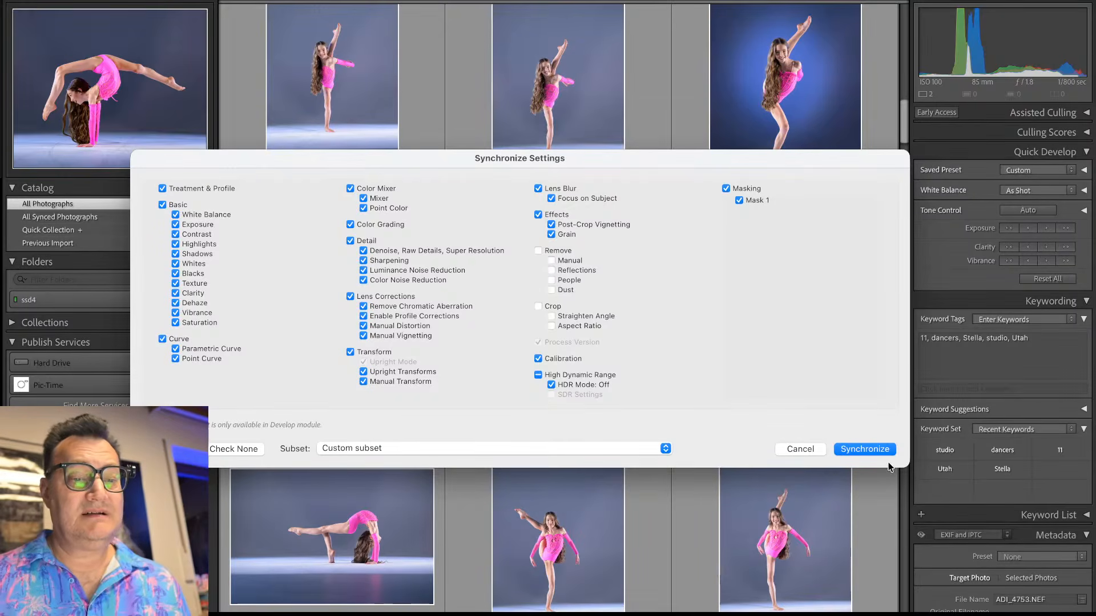
{"action": "left_click", "coordinate": [854, 450]}
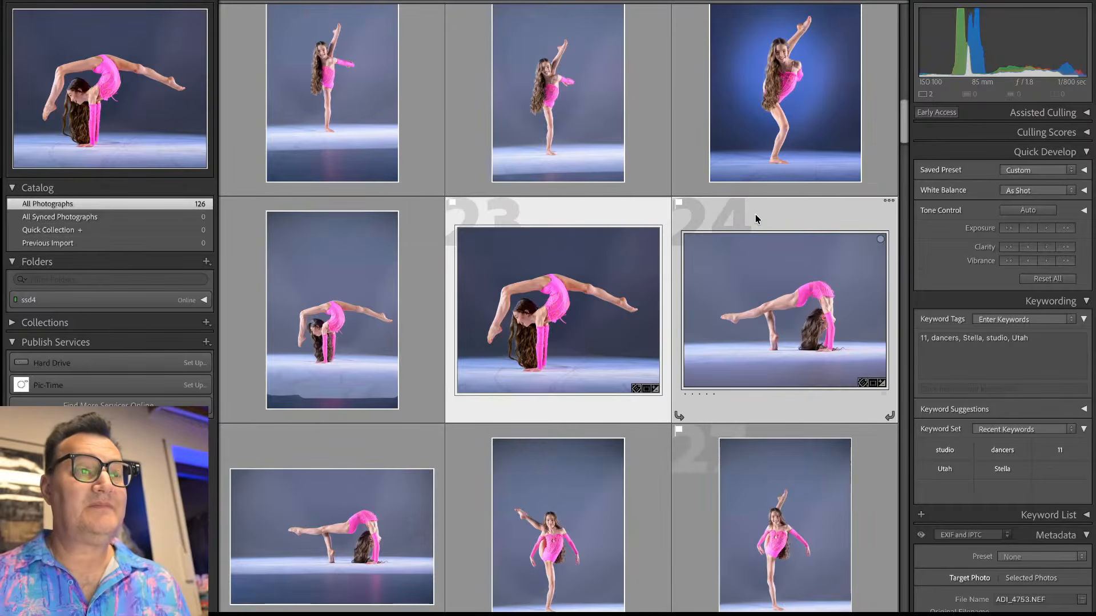
Step: Compare the synchronized backbend photo ADI_4776 before and after the edits, and inspect the hair, face and hands up close
{"action": "left_click", "coordinate": [759, 216]}
{"action": "key", "text": "d"}
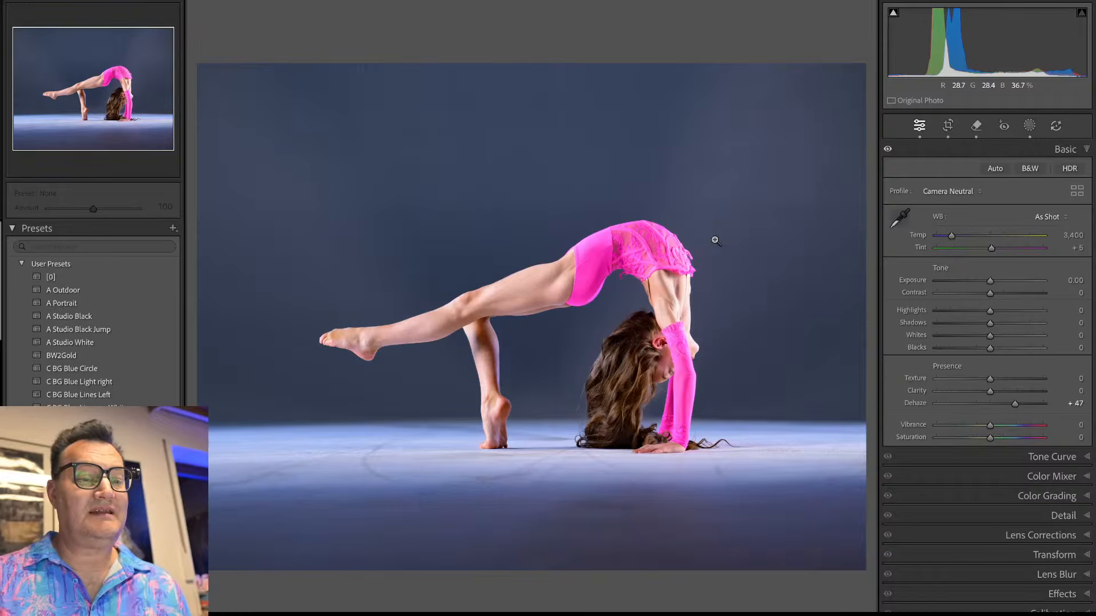
{"action": "key", "text": "backslash"}
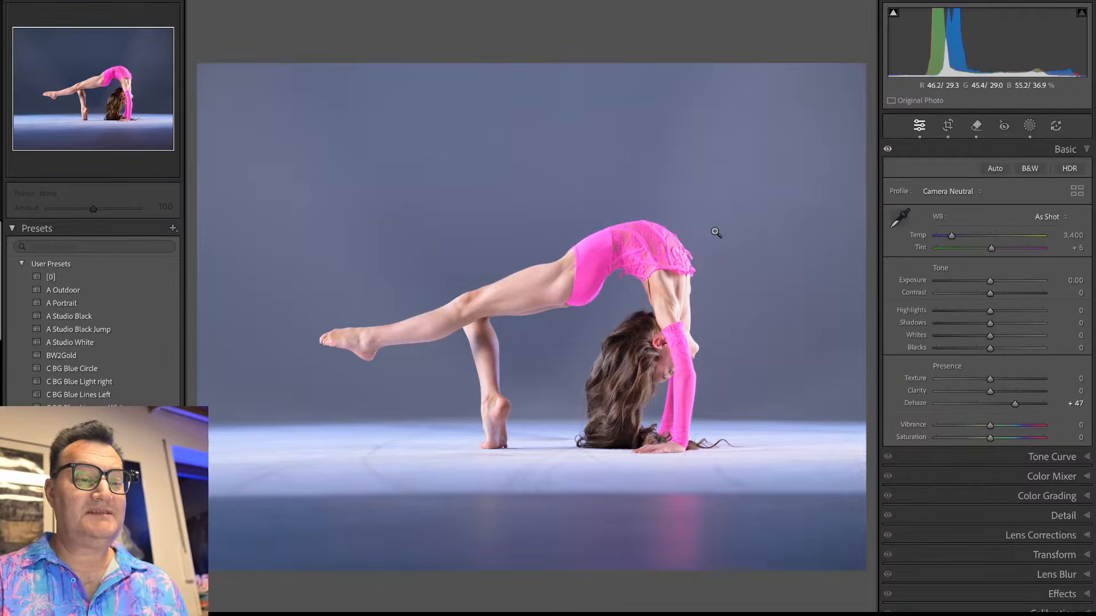
{"action": "key", "text": "backslash"}
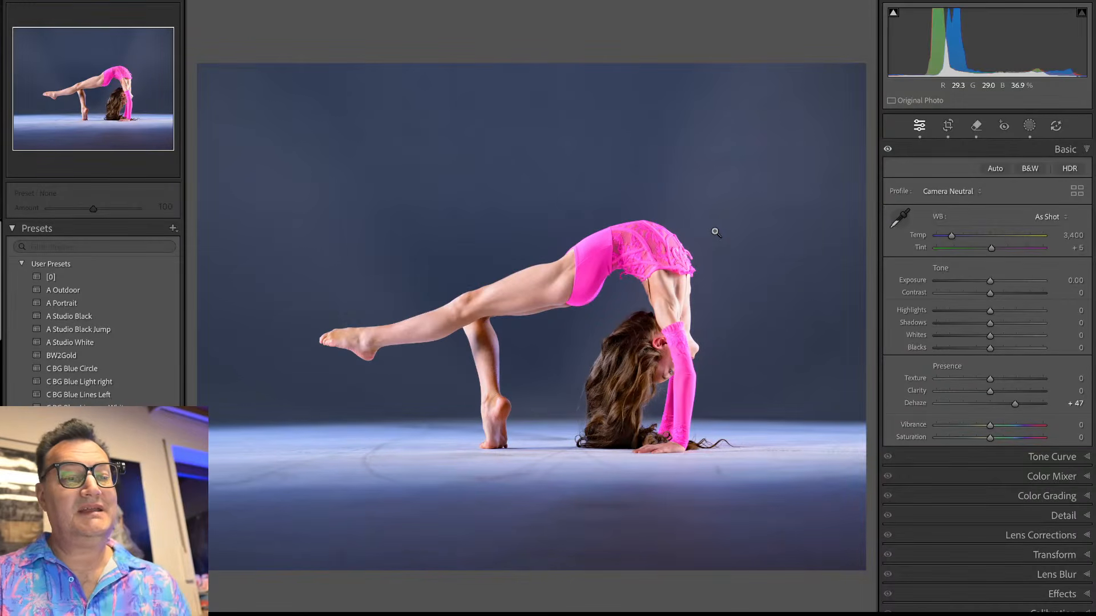
{"action": "key", "text": "backslash"}
{"action": "key", "text": "backslash"}
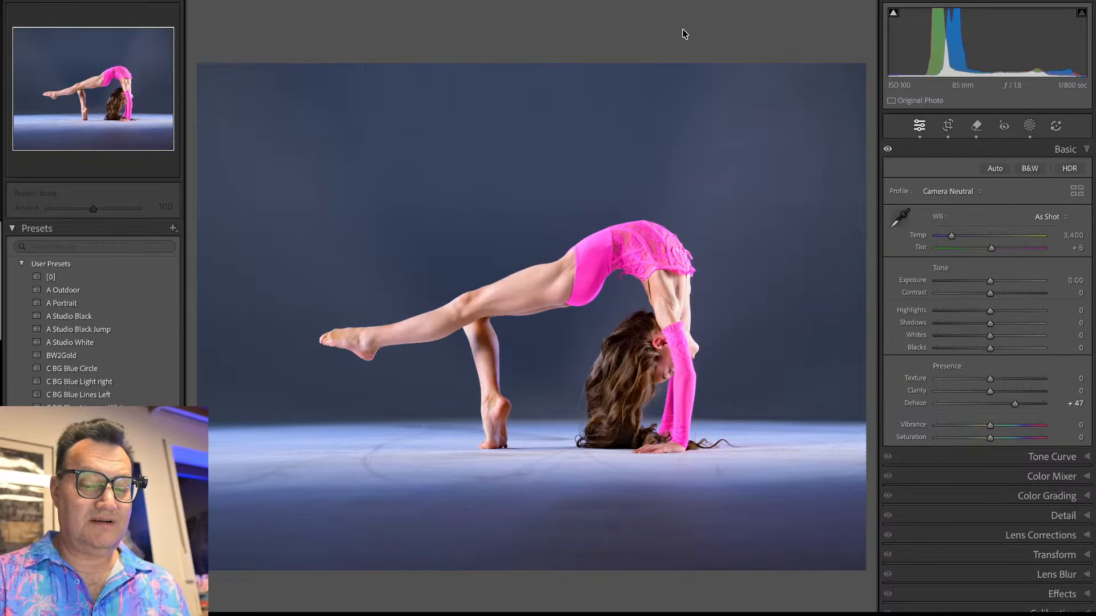
{"action": "key", "text": "backslash"}
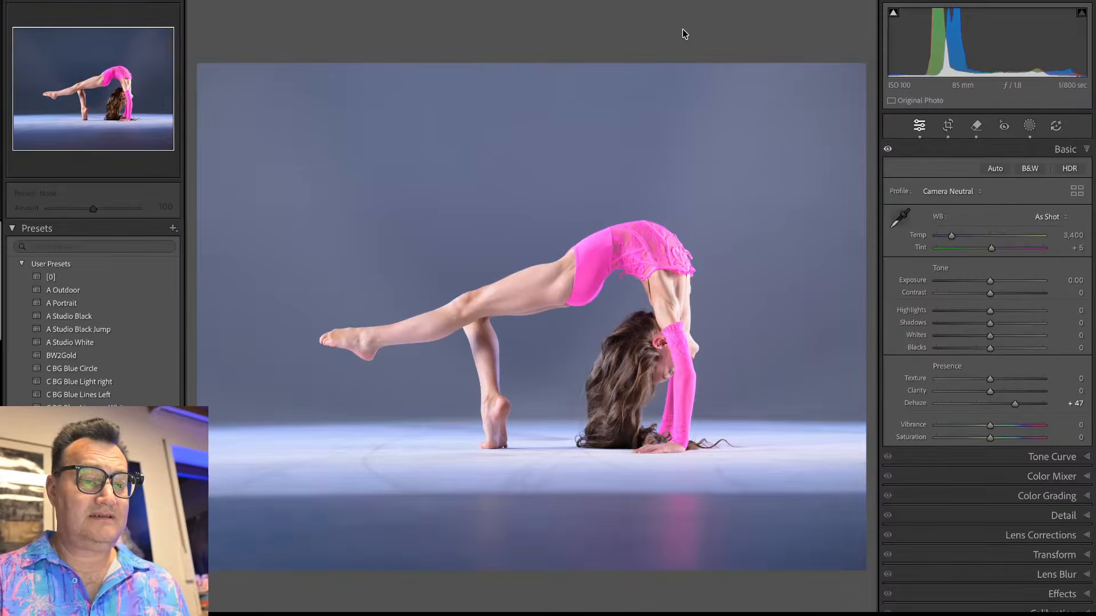
{"action": "key", "text": "backslash"}
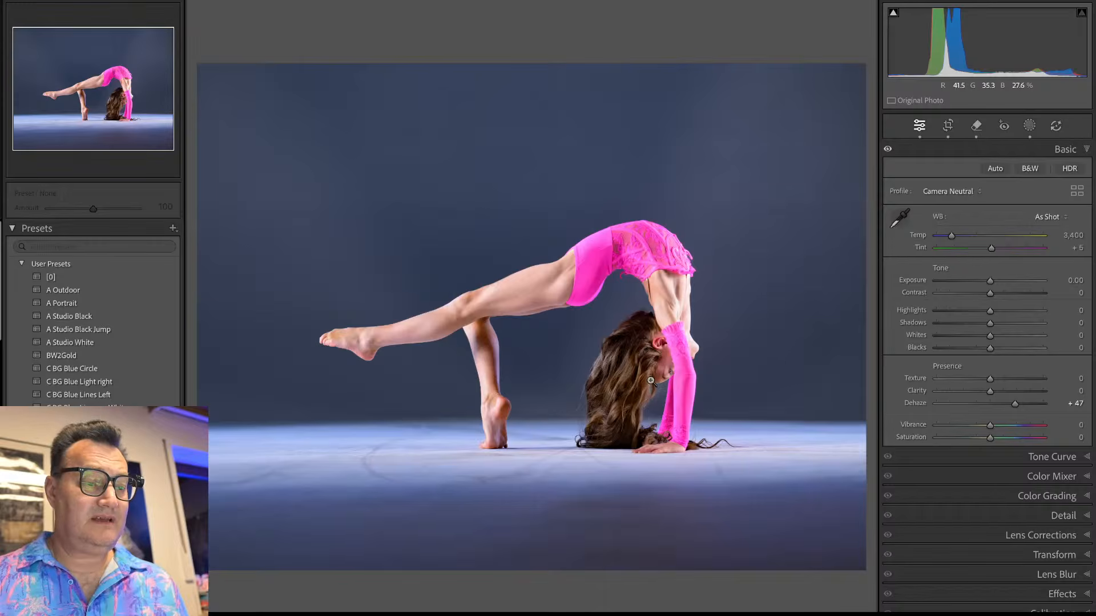
{"action": "left_click", "coordinate": [673, 435]}
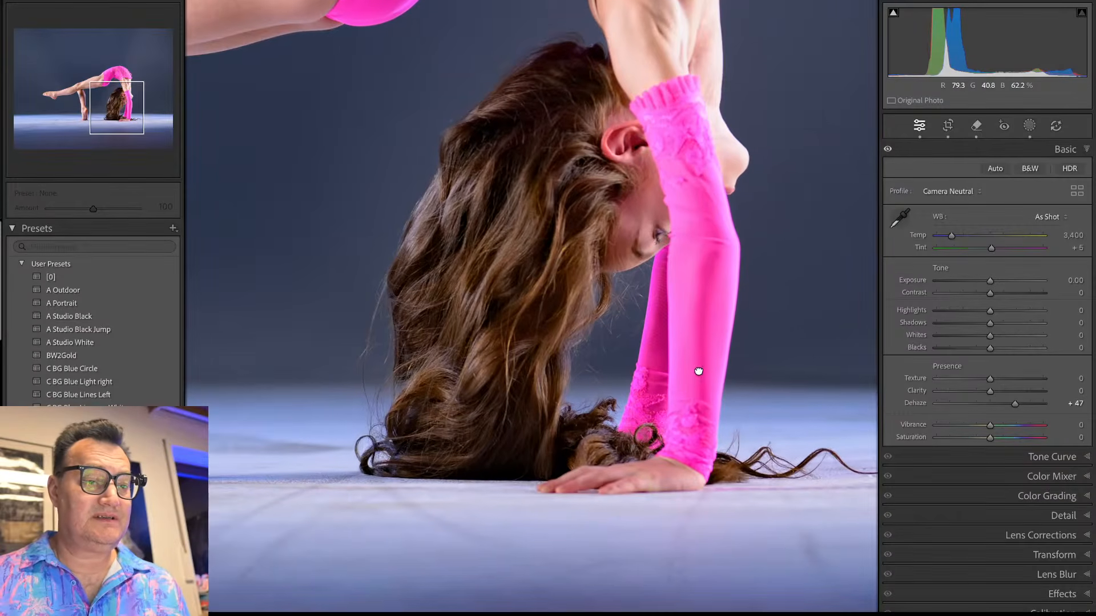
{"action": "left_click_drag", "start_coordinate": [700, 371], "coordinate": [676, 380]}
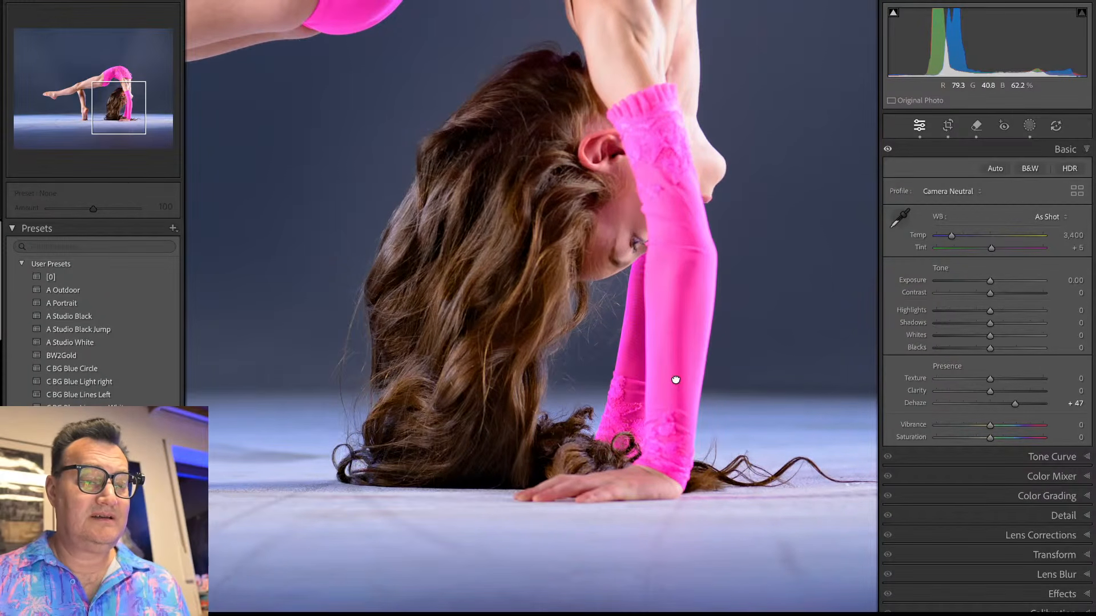
{"action": "left_click", "coordinate": [671, 374]}
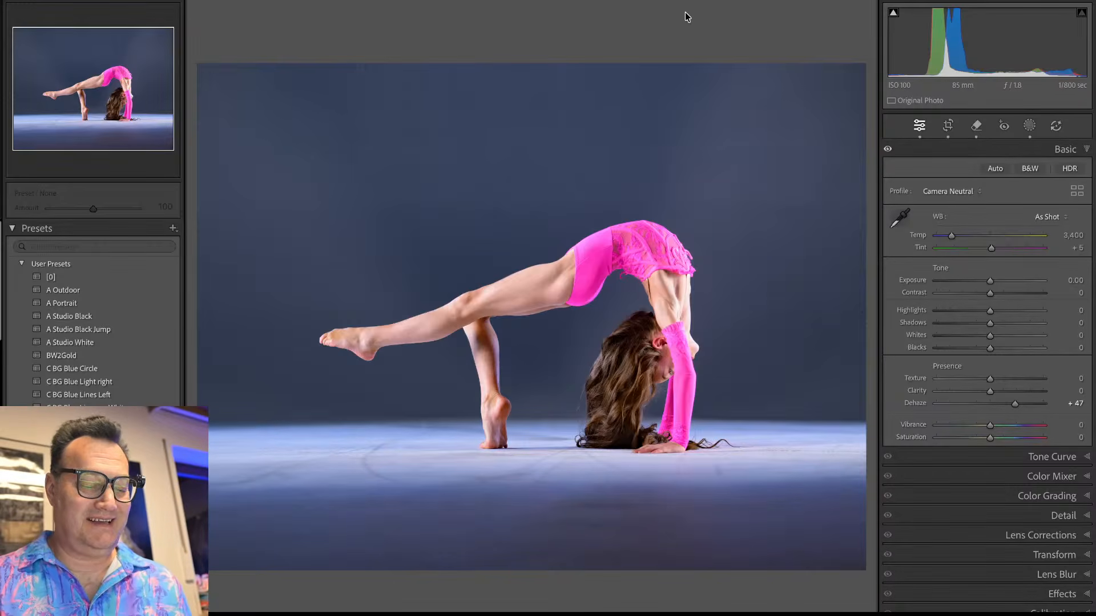
Step: Synchronize the develop settings and mask from ADI_4776 to the neighbouring backbend photo ADI_4791
{"action": "key", "text": "g"}
{"action": "key", "text": "shift+Right"}
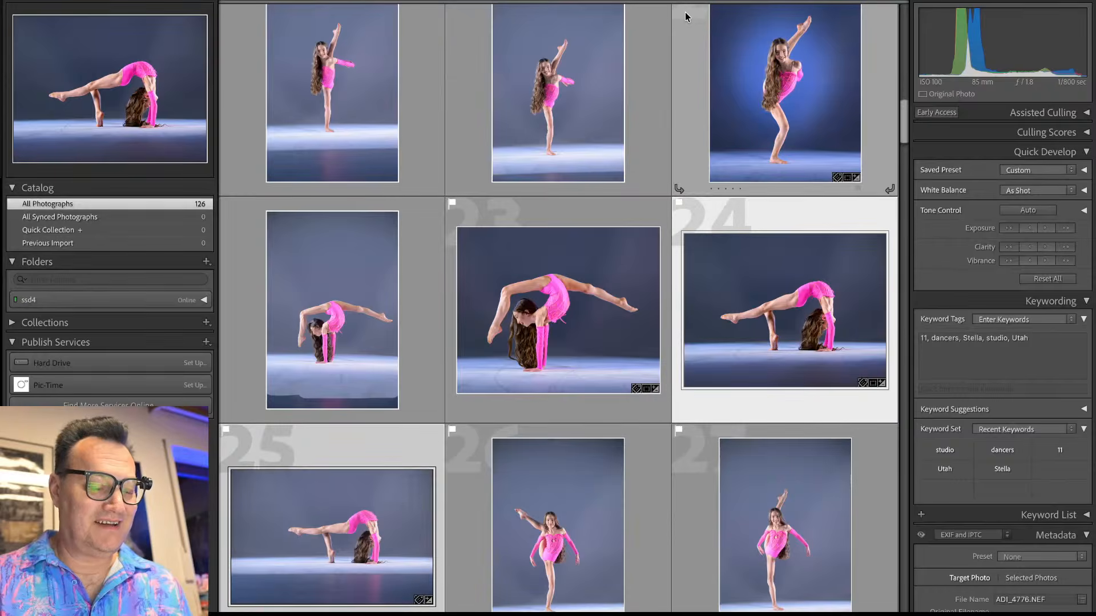
{"action": "key", "text": "ctrl+shift+s"}
{"action": "key", "text": "Return"}
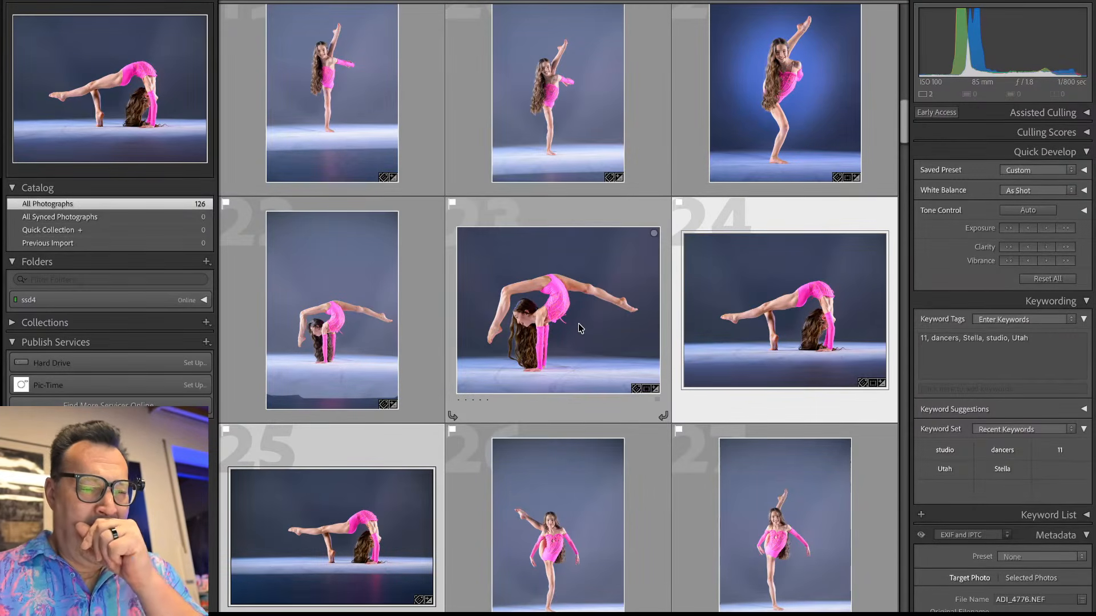
Step: Straighten backbend photo ADI_4791 to an angle of 0.15 and crop it tighter around the dancer
{"action": "left_click", "coordinate": [351, 454]}
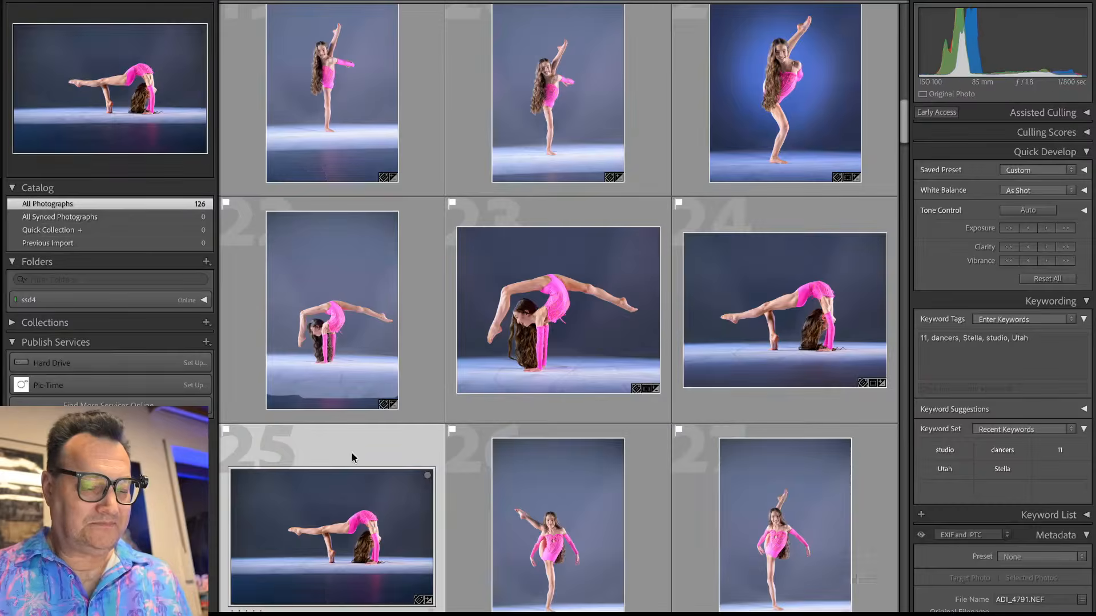
{"action": "key", "text": "r"}
{"action": "left_click_drag", "start_coordinate": [701, 55], "coordinate": [709, 57]}
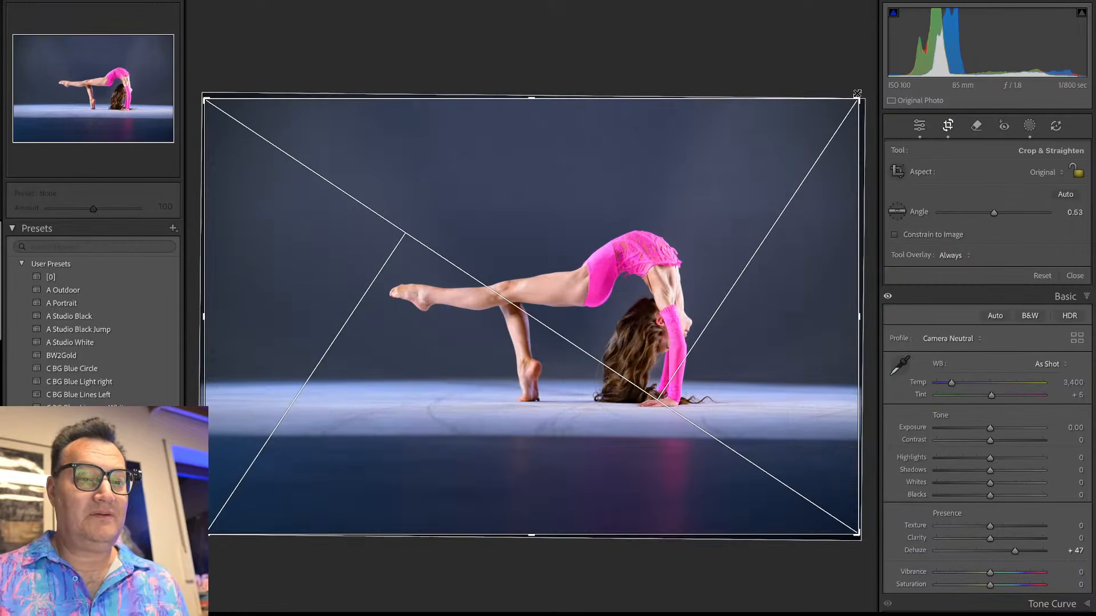
{"action": "left_click_drag", "start_coordinate": [857, 100], "coordinate": [784, 131]}
{"action": "left_click_drag", "start_coordinate": [769, 65], "coordinate": [769, 60]}
{"action": "key", "text": "Return"}
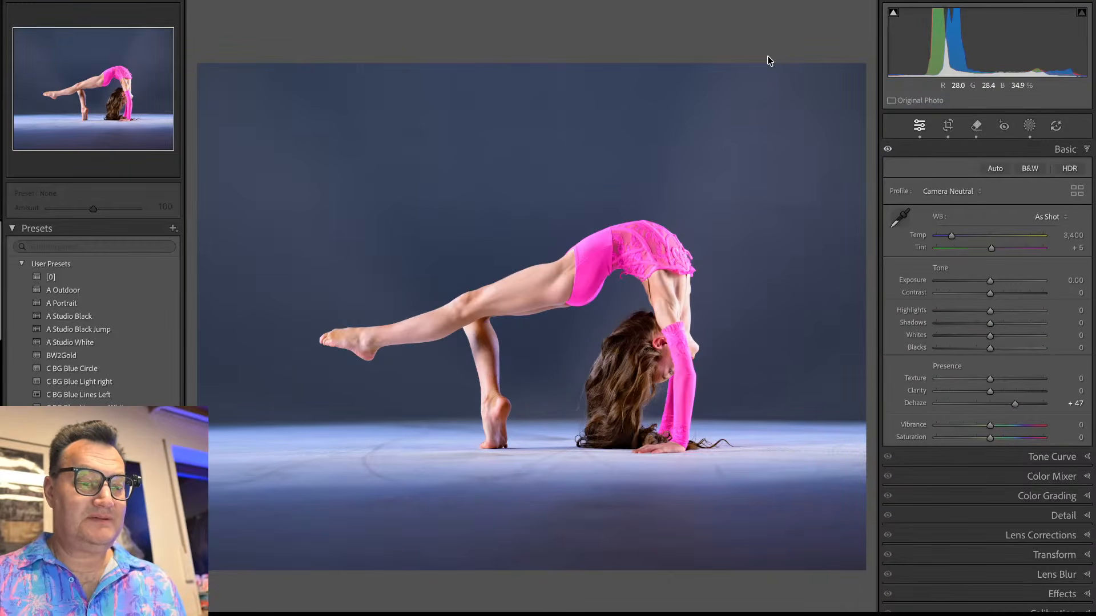
Step: Fine-tune the rotation of backbend photo ADI_4776 very slightly within its existing crop
{"action": "key", "text": "r"}
{"action": "left_click_drag", "start_coordinate": [735, 61], "coordinate": [733, 53]}
{"action": "key", "text": "Return"}
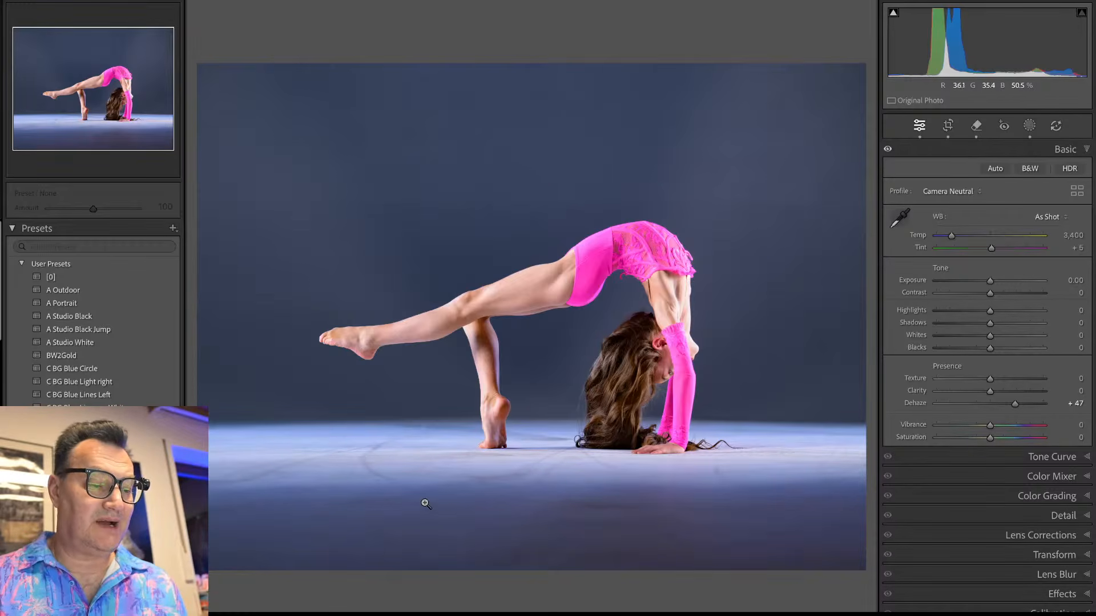
Step: Return to backbend photo ADI_4791 and trim its crop slightly on the side of the raised foot
{"action": "key", "text": "Right"}
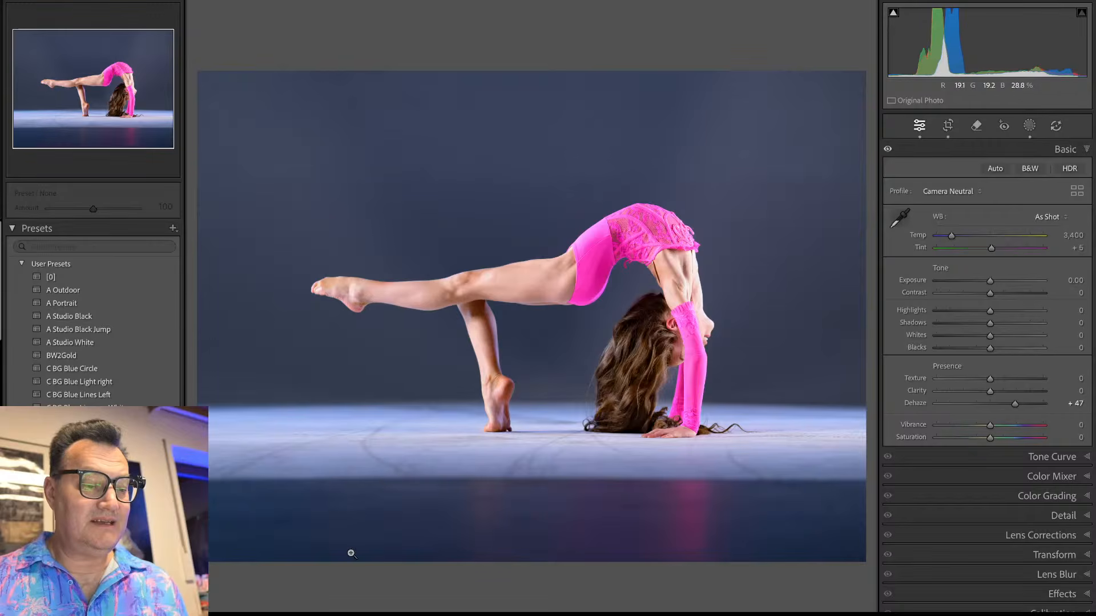
{"action": "key", "text": "r"}
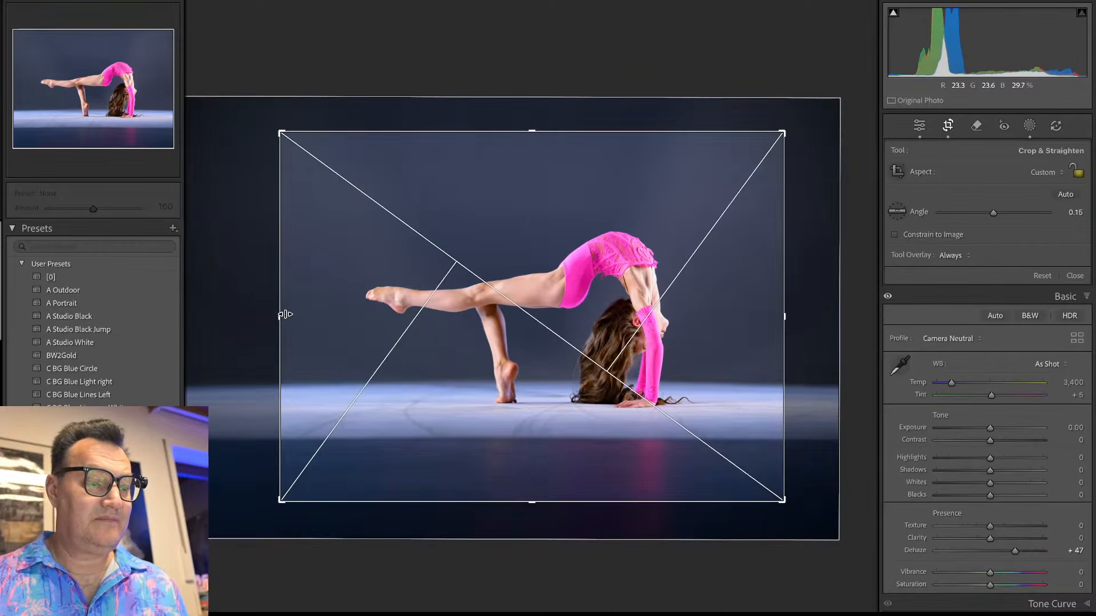
{"action": "key", "text": "Return"}
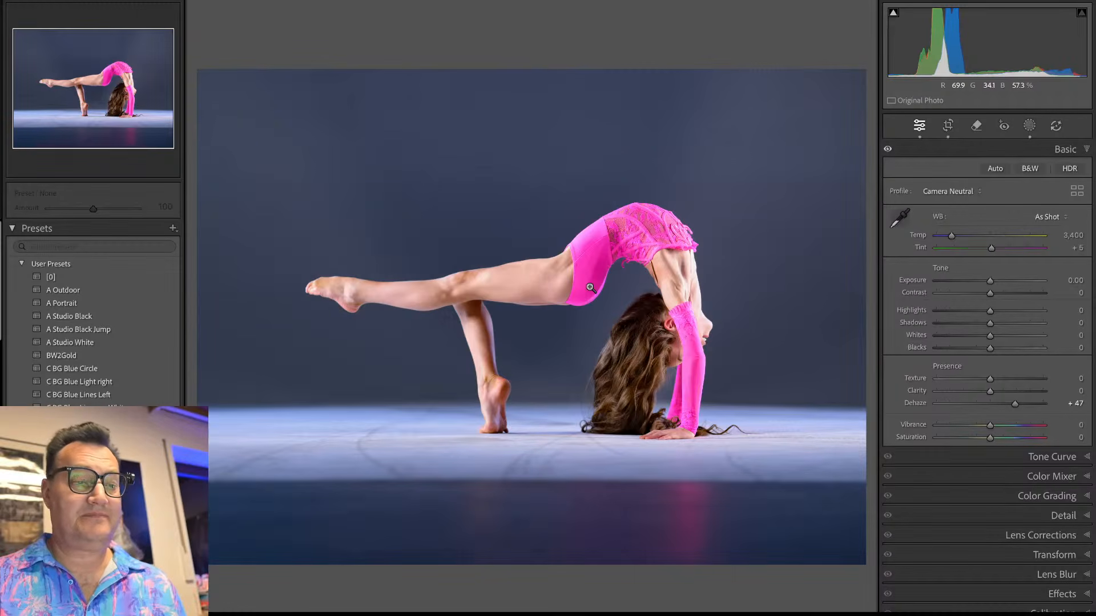
Step: Open the seated white-costume photo ADI_4873 from the grid and tighten its crop around the dancer, removing some backdrop above her
{"action": "key", "text": "g"}
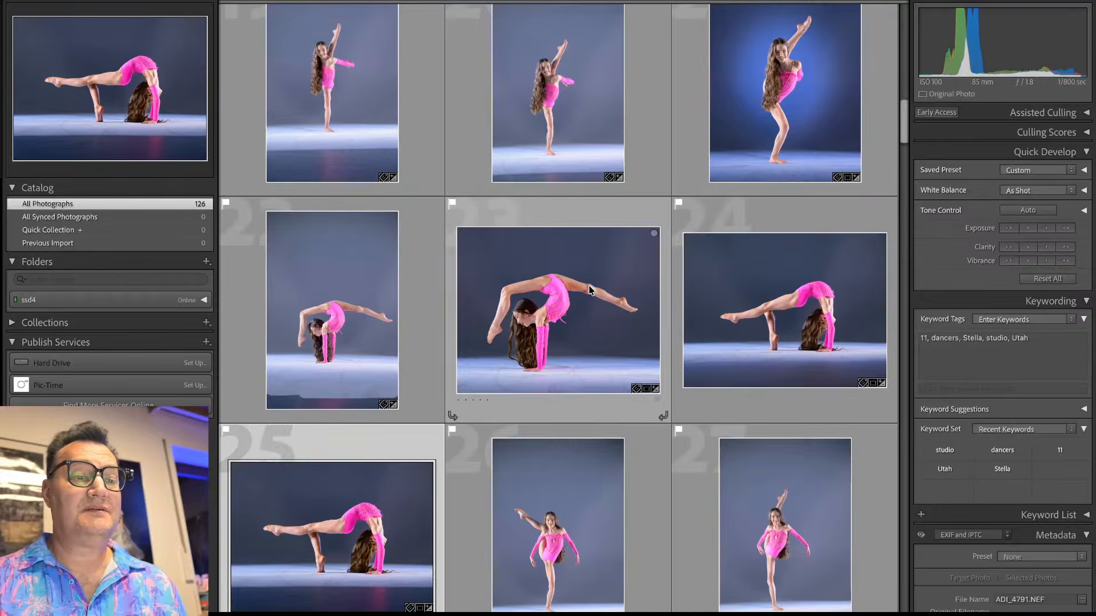
{"action": "scroll", "coordinate": [653, 465], "scroll_direction": "down", "scroll_amount": 6}
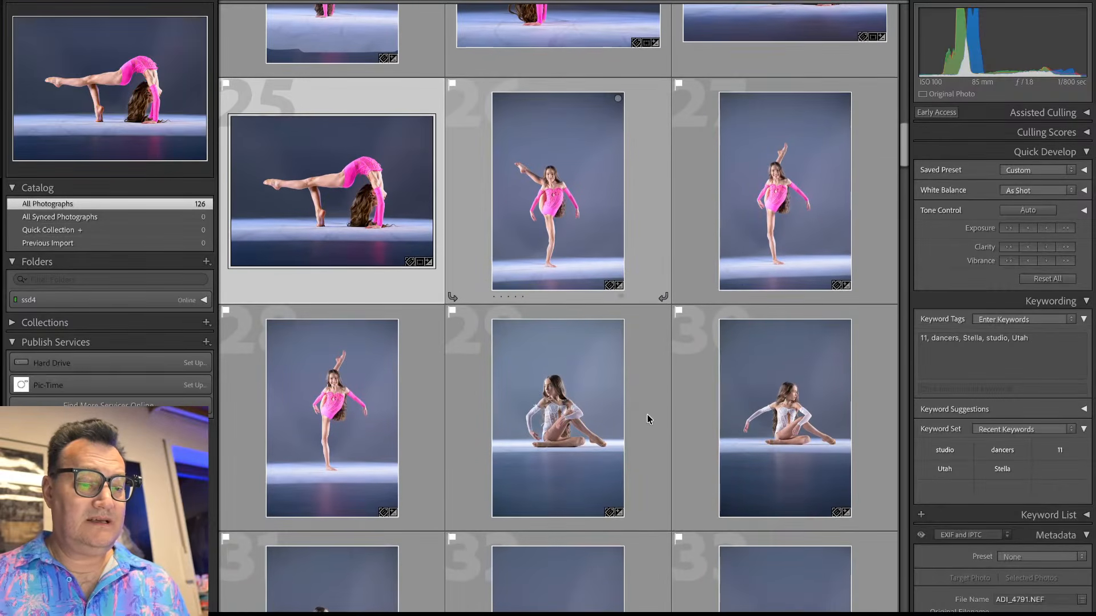
{"action": "double_click", "coordinate": [645, 414]}
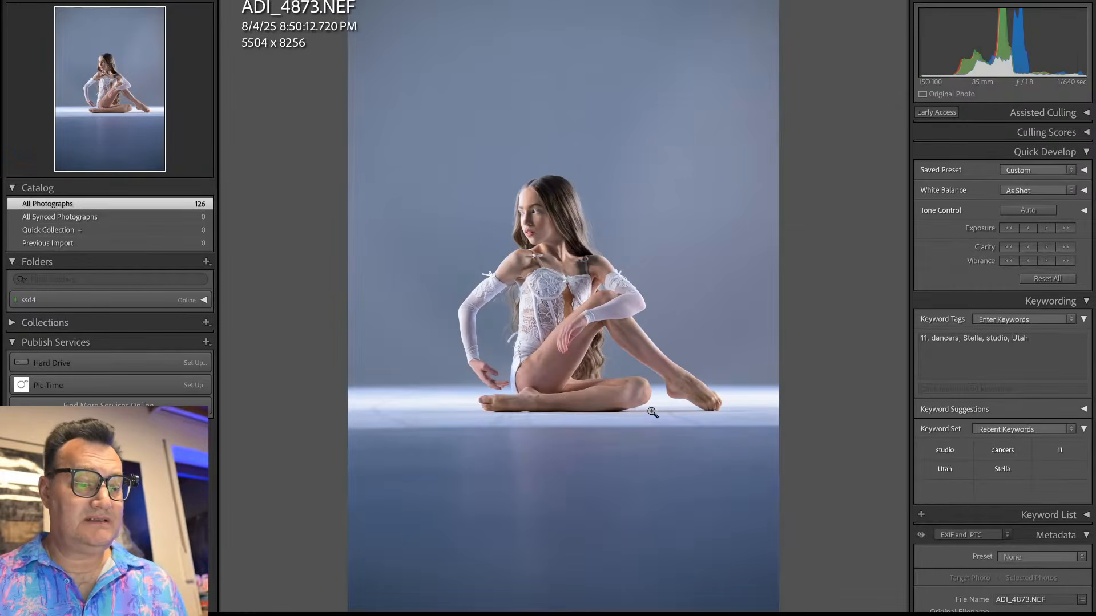
{"action": "key", "text": "r"}
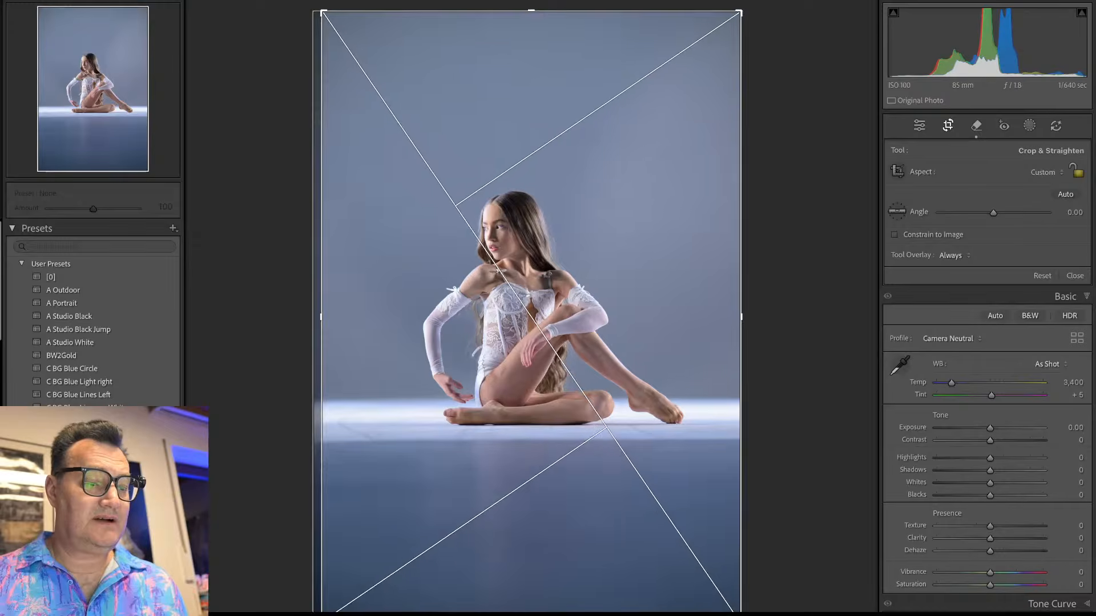
{"action": "left_click_drag", "start_coordinate": [323, 12], "coordinate": [334, 38]}
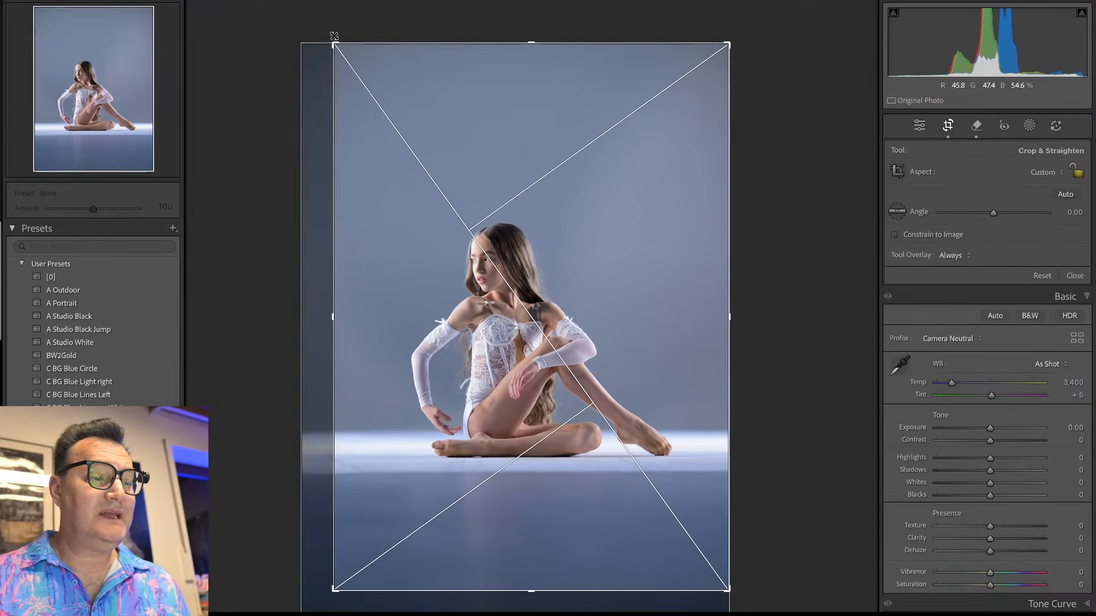
Step: Apply the crop to the seated dancer photo and compare it with the preceding standing shot in the pink outfit
{"action": "key", "text": "Return"}
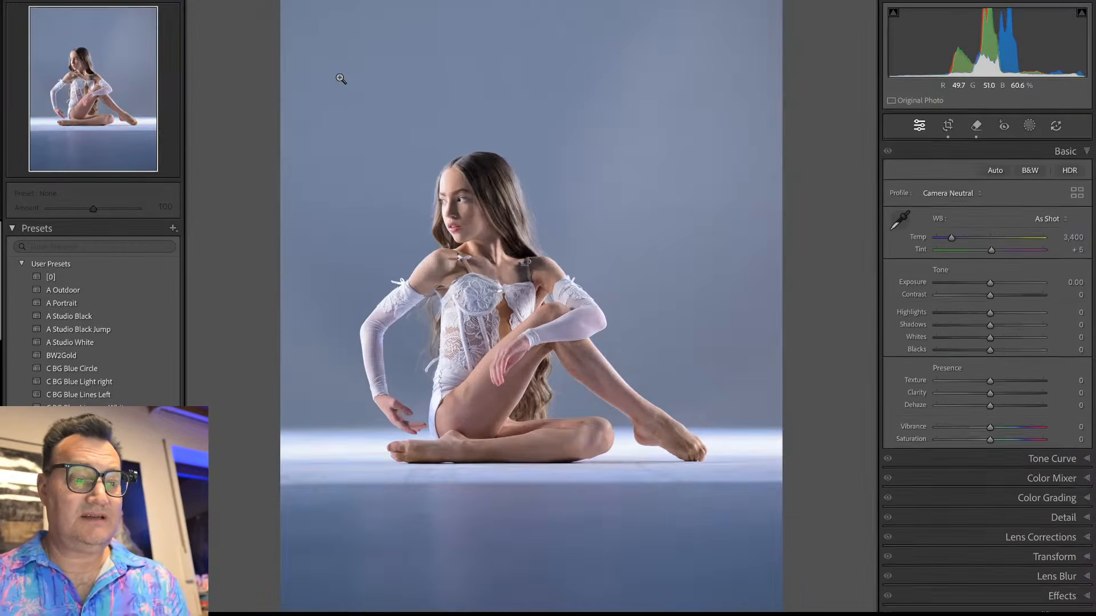
{"action": "key", "text": "g"}
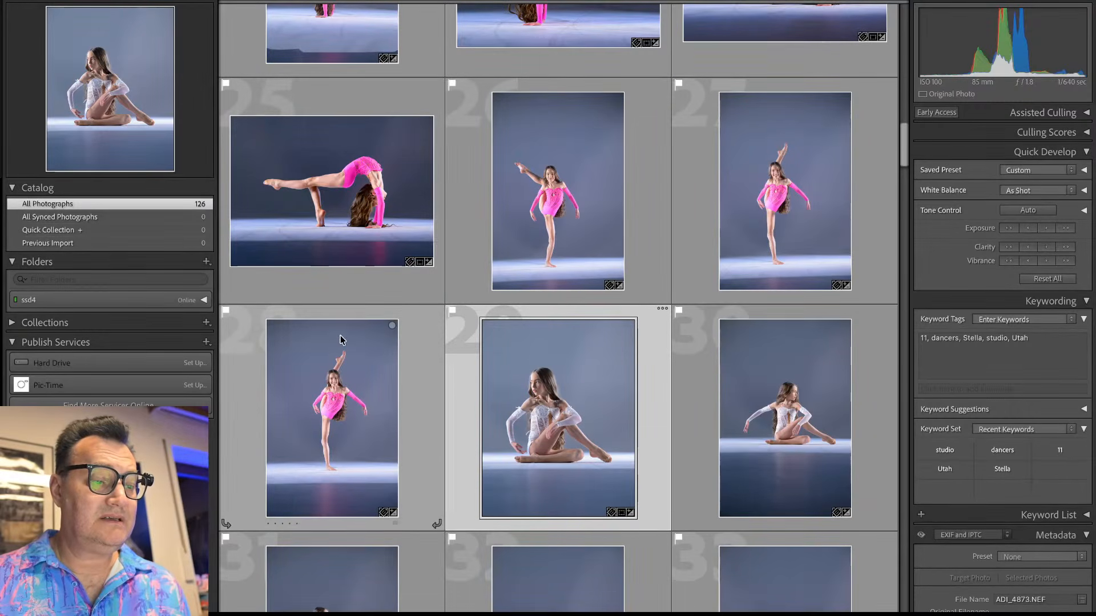
{"action": "double_click", "coordinate": [355, 374]}
{"action": "key", "text": "Right"}
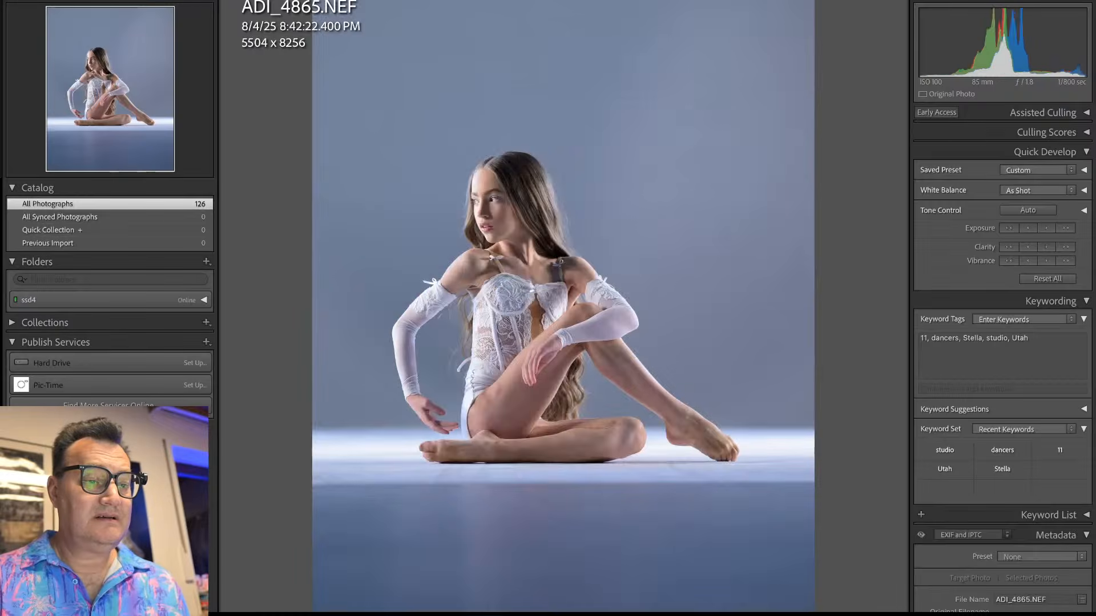
{"action": "key", "text": "Left"}
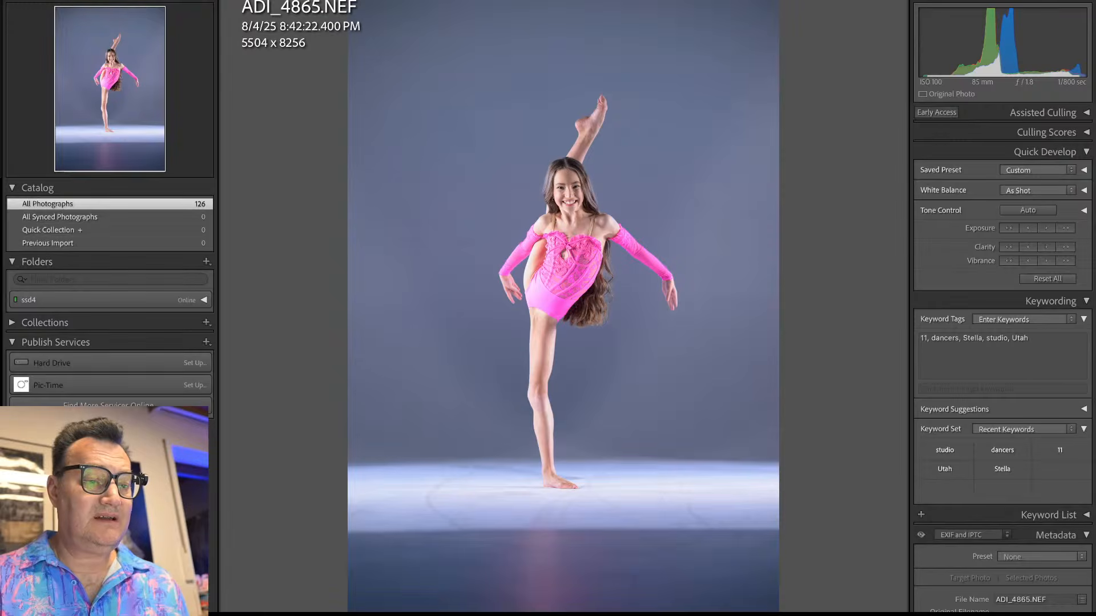
{"action": "key", "text": "Right"}
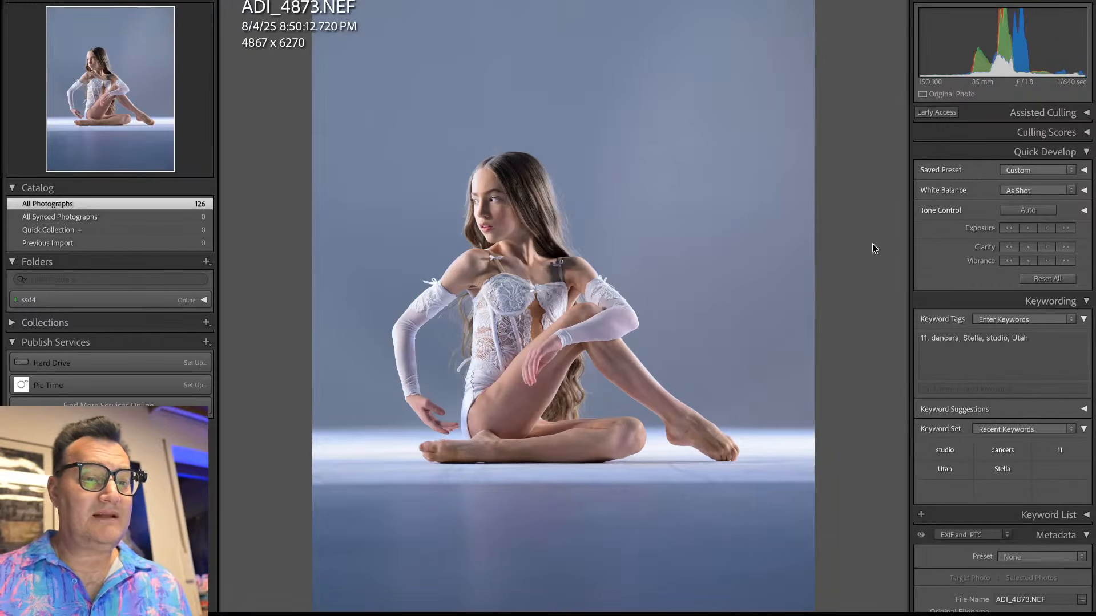
Step: Open the seated dancer photo for developing and convert it to black and white
{"action": "key", "text": "d"}
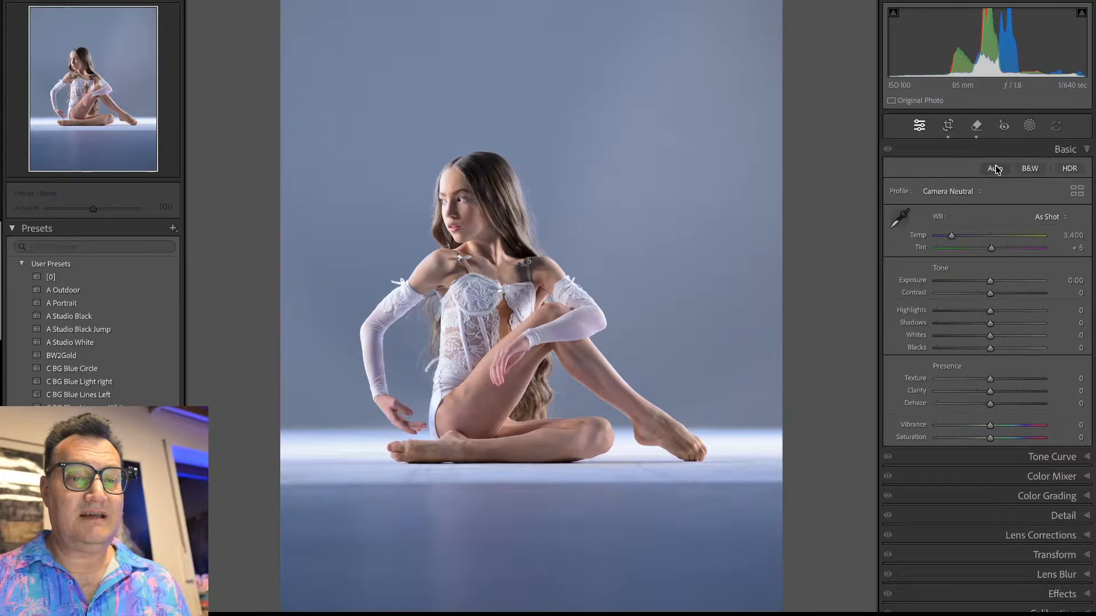
{"action": "left_click", "coordinate": [1029, 168]}
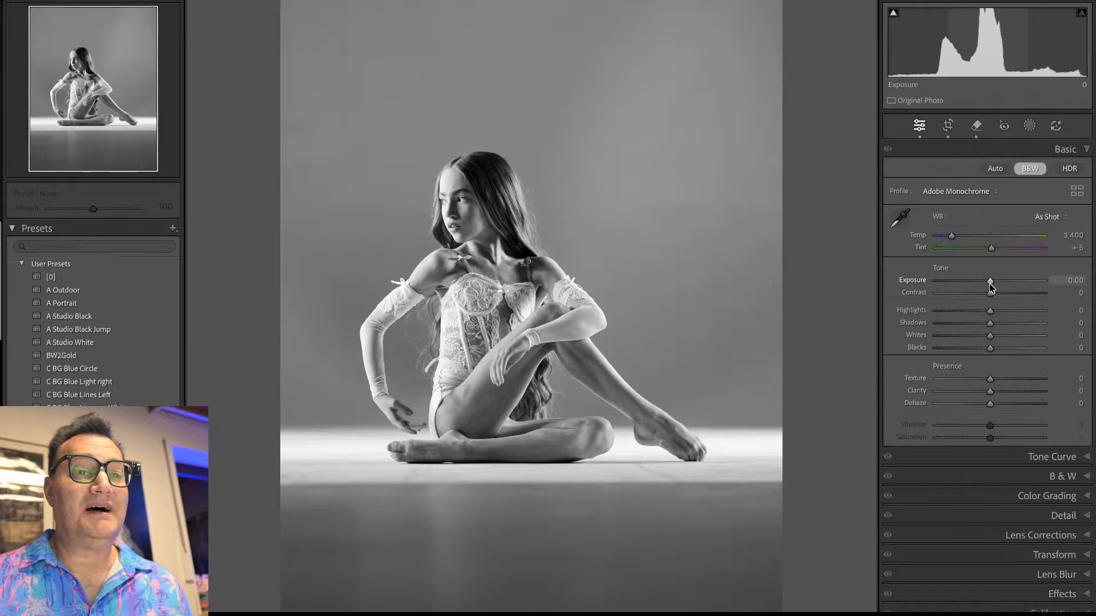
Step: Create a Subject mask for the dancer and rename it sub
{"action": "key", "text": "shift+w"}
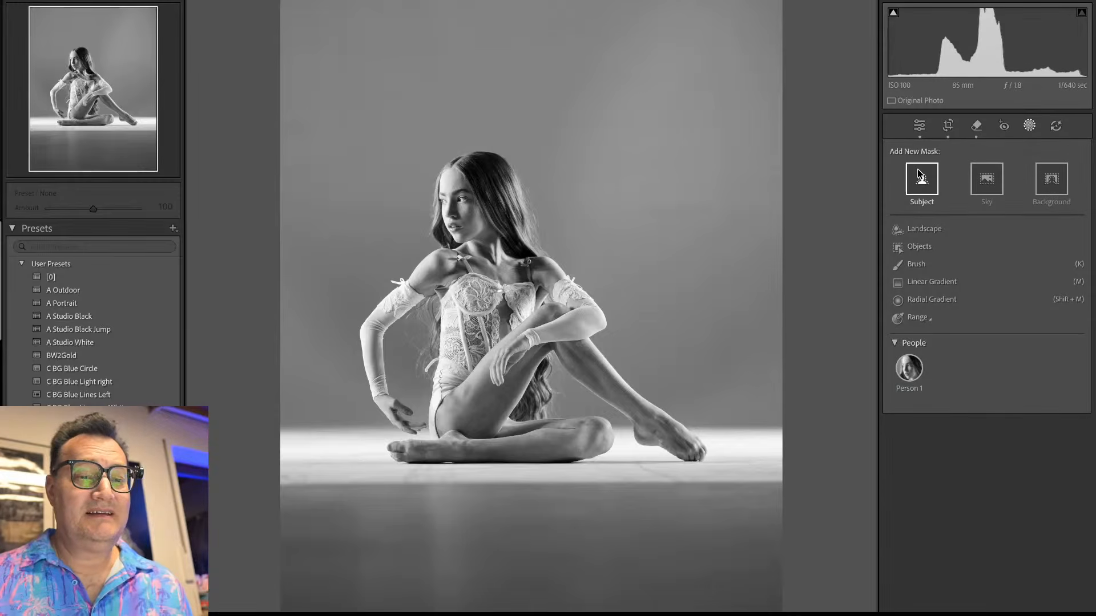
{"action": "left_click", "coordinate": [921, 179]}
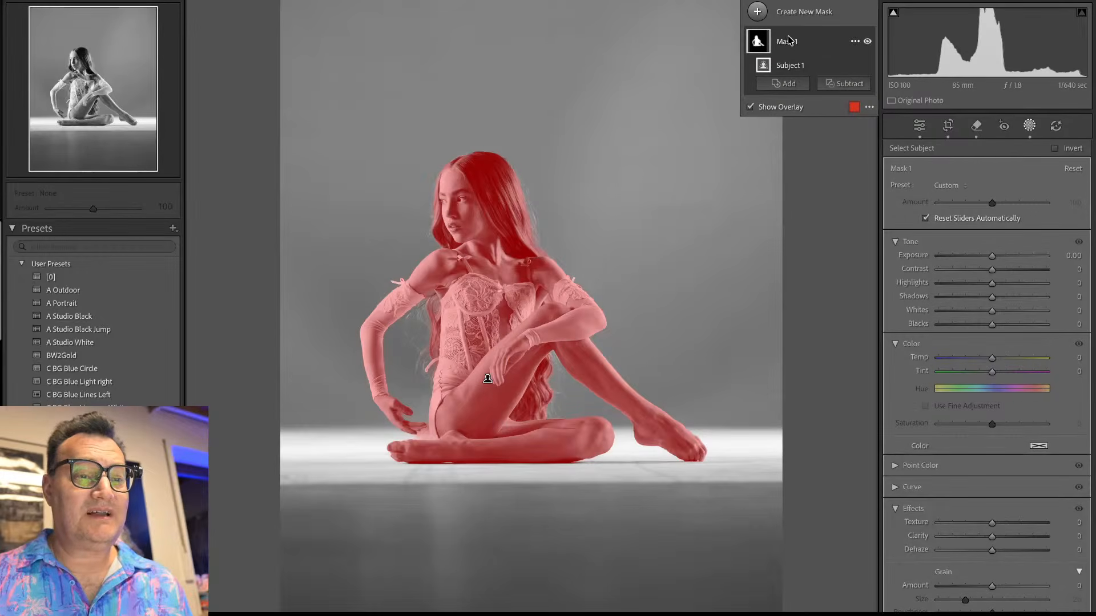
{"action": "double_click", "coordinate": [788, 41]}
{"action": "type", "text": "sub"}
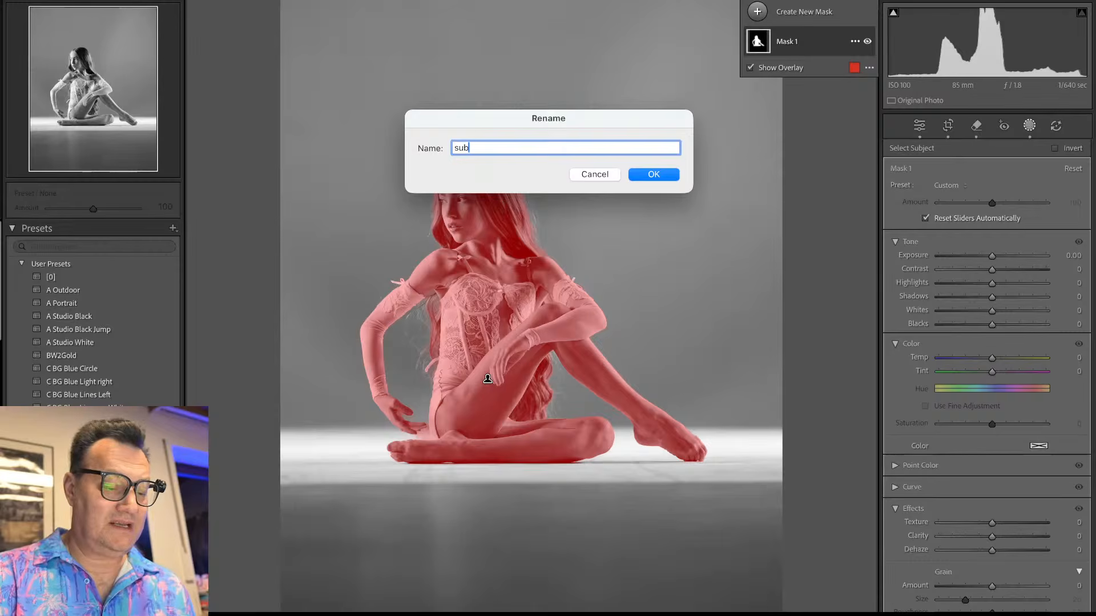
{"action": "key", "text": "Return"}
Step: Set the sub mask's Exposure to 0.49, Clarity to -29 and Dehaze to -8
{"action": "left_click_drag", "start_coordinate": [992, 255], "coordinate": [1001, 255]}
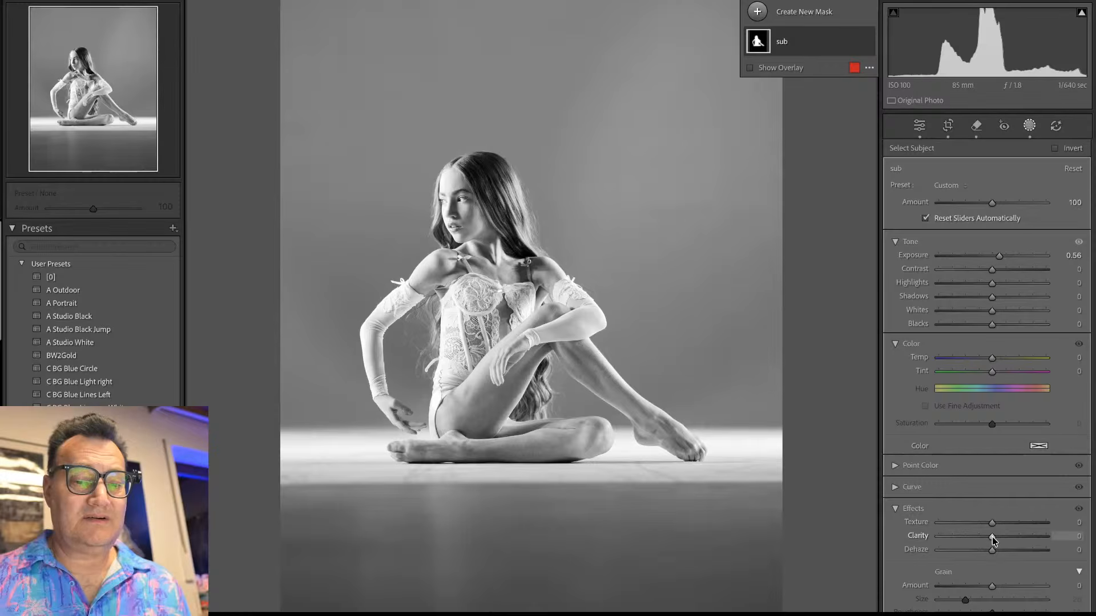
{"action": "mouse_move", "coordinate": [991, 536]}
{"action": "left_mouse_down"}
{"action": "mouse_move", "coordinate": [976, 539]}
{"action": "mouse_move", "coordinate": [991, 552]}
{"action": "left_mouse_up"}
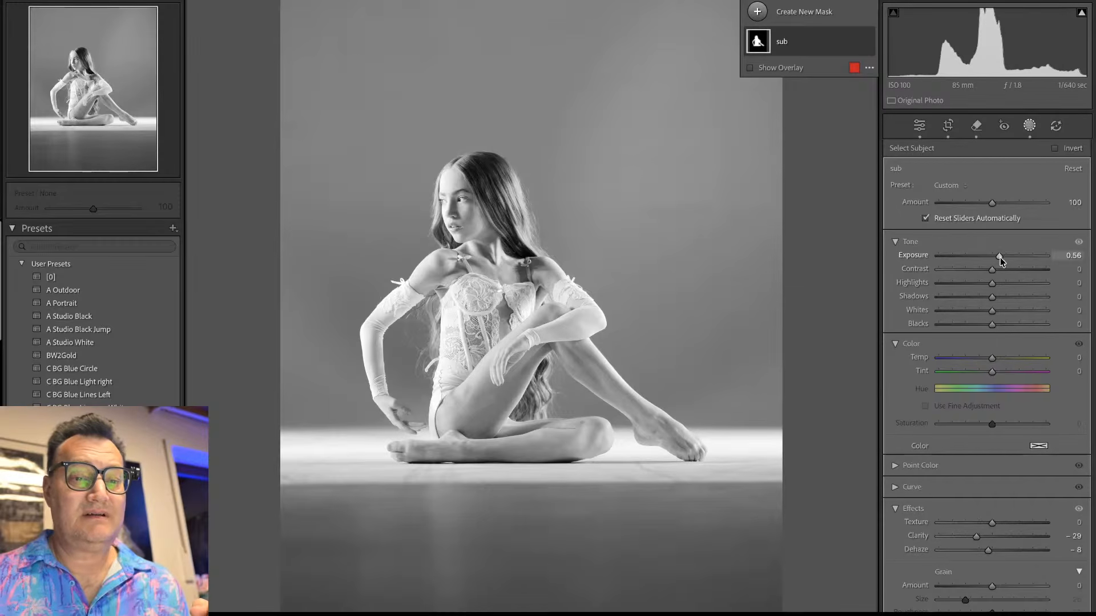
{"action": "left_click_drag", "start_coordinate": [1000, 257], "coordinate": [998, 258]}
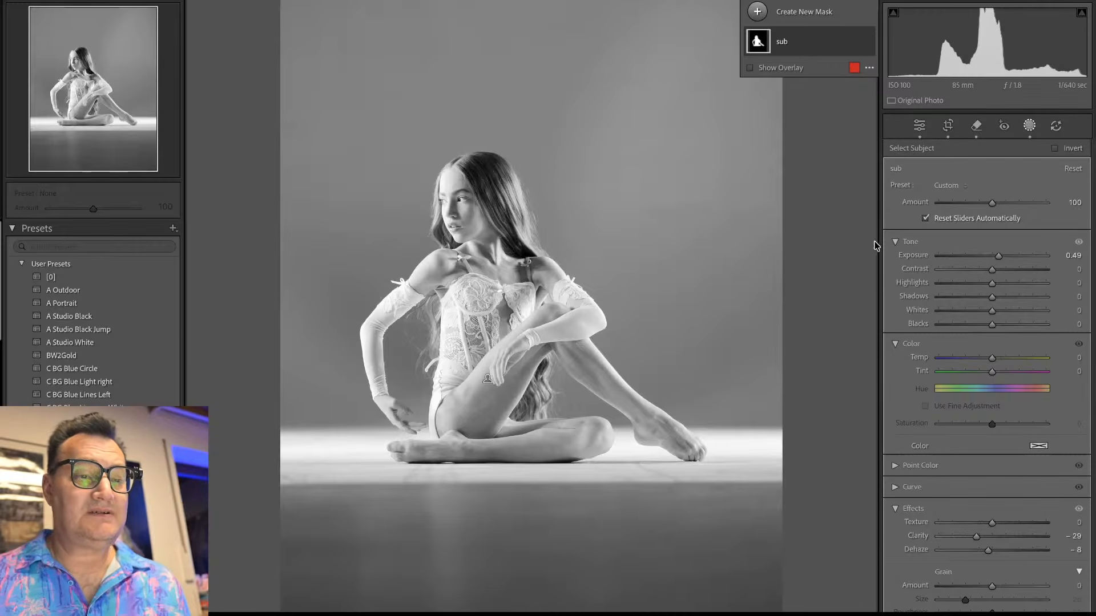
Step: Add a Background mask renamed BG and lower its exposure to darken the backdrop
{"action": "left_click", "coordinate": [823, 15]}
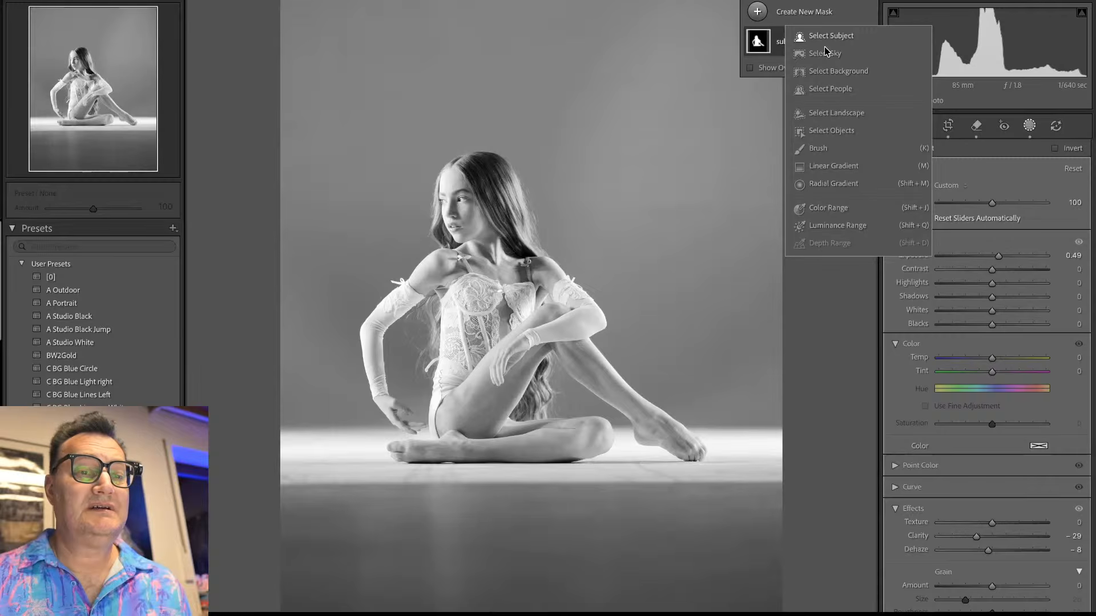
{"action": "left_click", "coordinate": [836, 71]}
{"action": "double_click", "coordinate": [794, 43]}
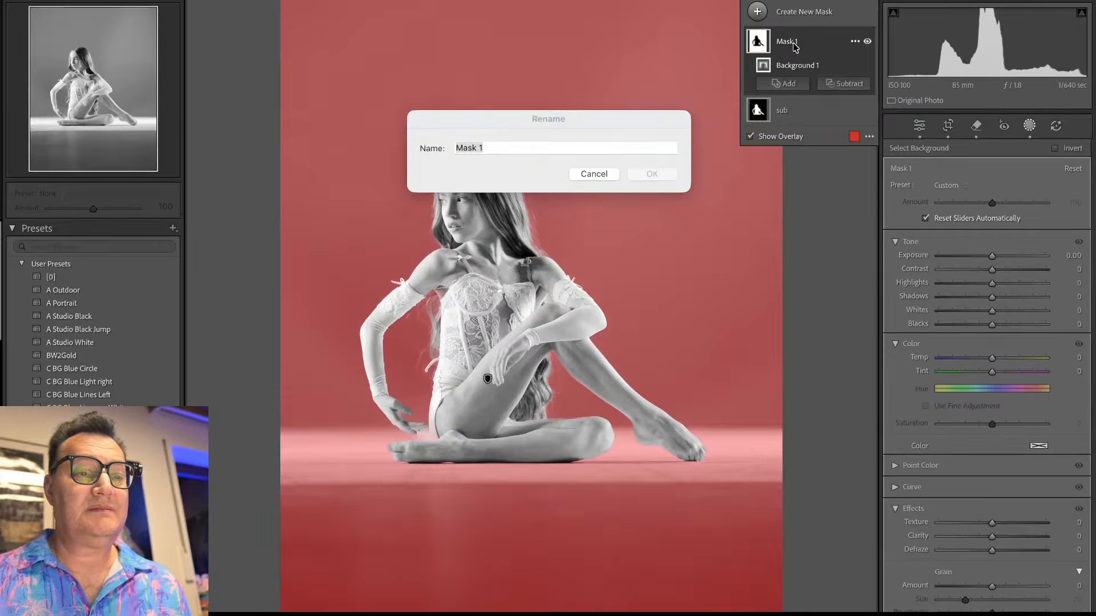
{"action": "type", "text": "BG"}
{"action": "key", "text": "Return"}
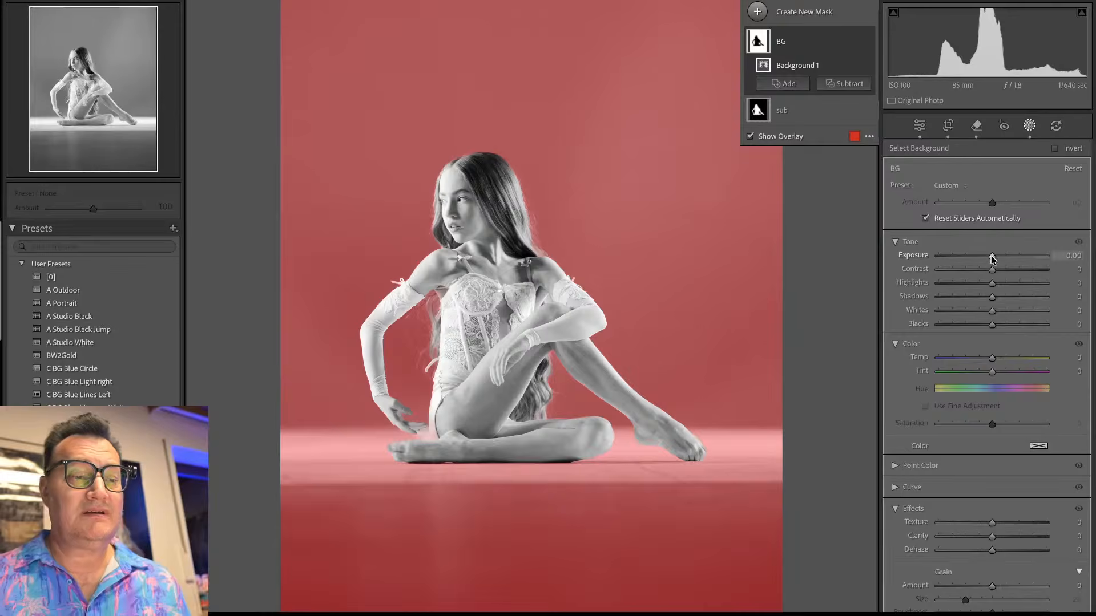
{"action": "left_click_drag", "start_coordinate": [989, 258], "coordinate": [983, 262]}
Step: Straighten the photo by about 0.35 degrees and re-crop it to a shorter frame around the dancer
{"action": "key", "text": "r"}
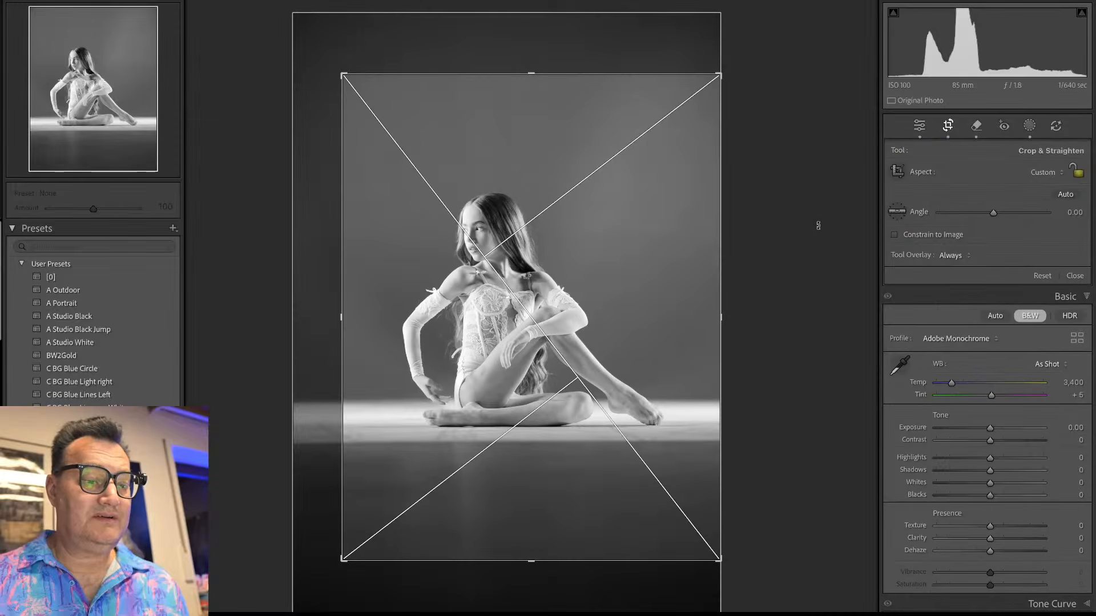
{"action": "left_click_drag", "start_coordinate": [818, 225], "coordinate": [820, 227]}
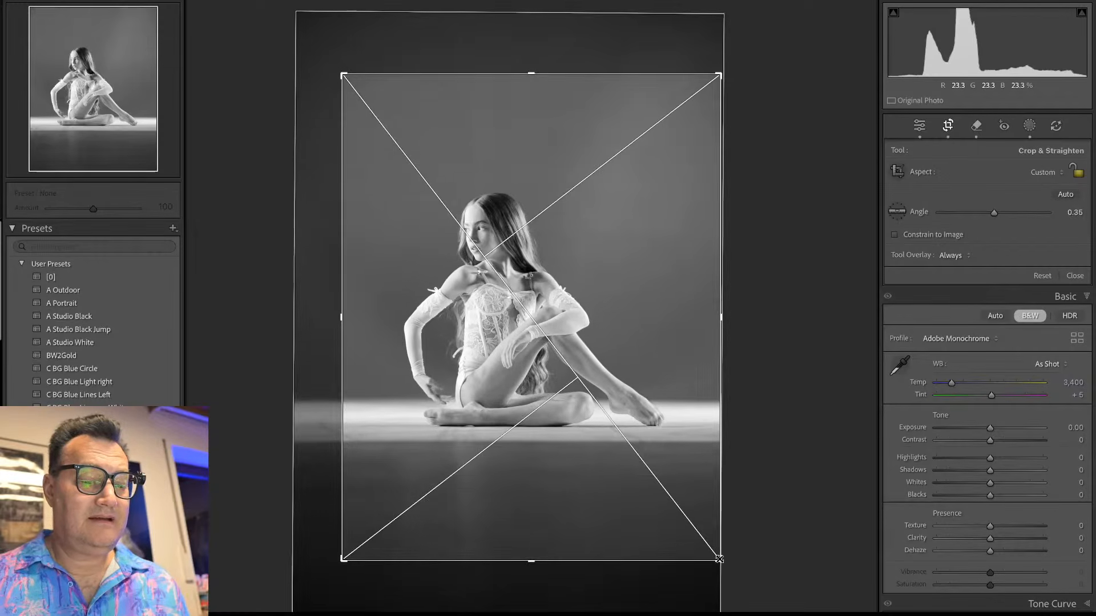
{"action": "left_click_drag", "start_coordinate": [720, 560], "coordinate": [716, 550]}
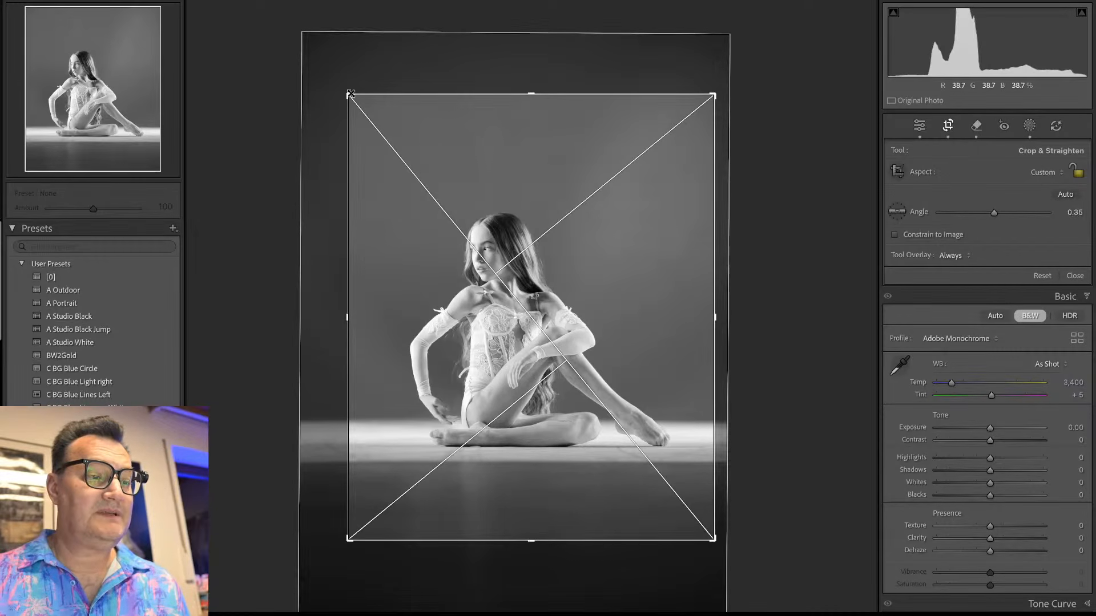
{"action": "left_click_drag", "start_coordinate": [348, 93], "coordinate": [334, 97]}
{"action": "key", "text": "Return"}
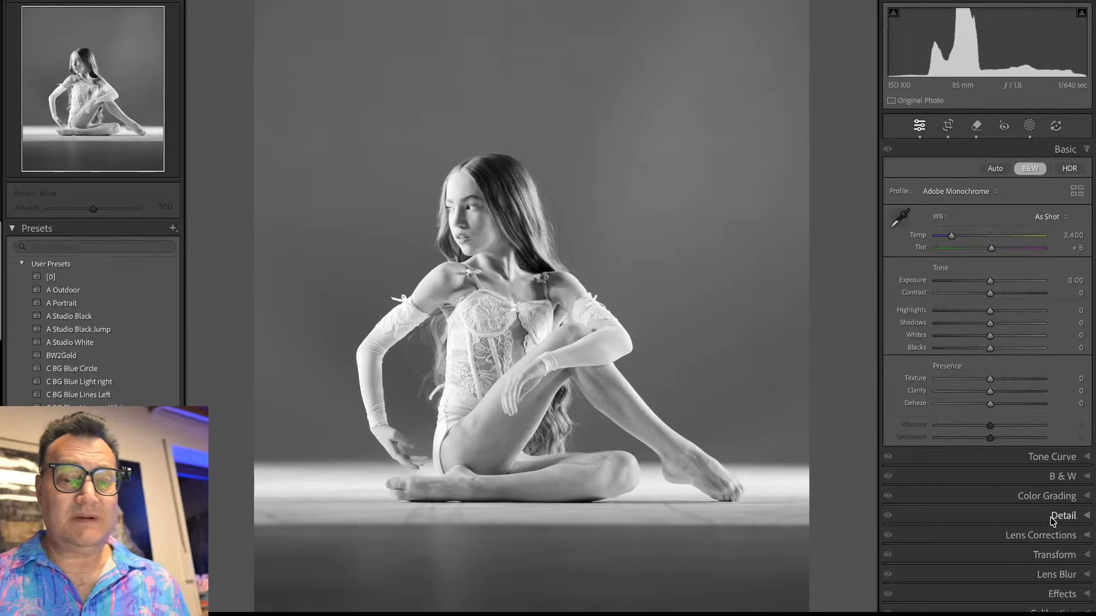
Step: Add a dark post-crop vignette with Amount -52 and Feather 68
{"action": "scroll", "coordinate": [1061, 528], "scroll_direction": "down", "scroll_amount": 1}
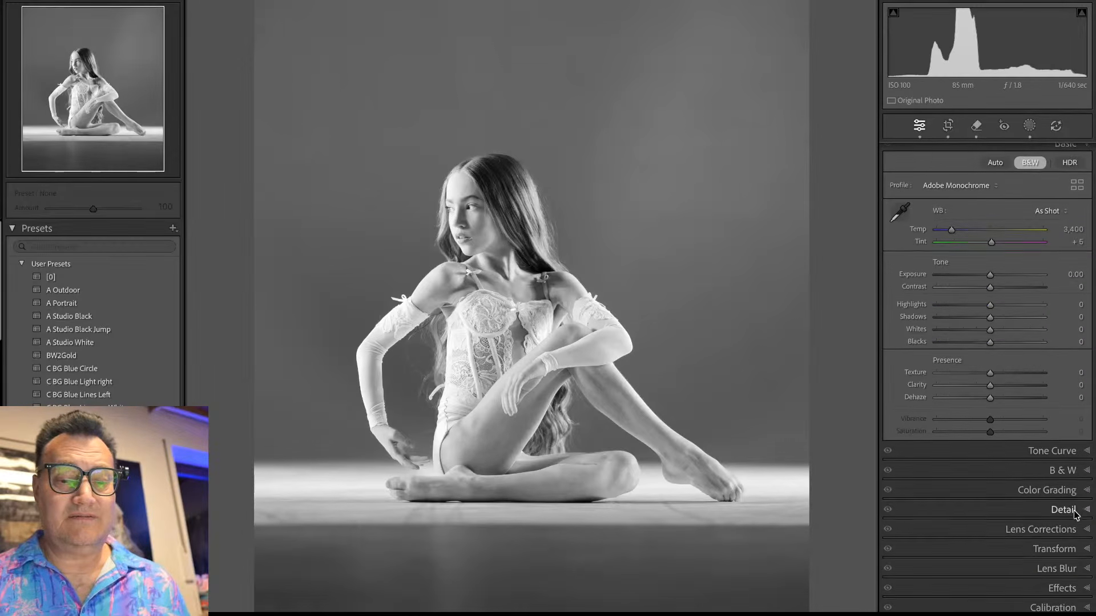
{"action": "left_click", "coordinate": [1065, 590]}
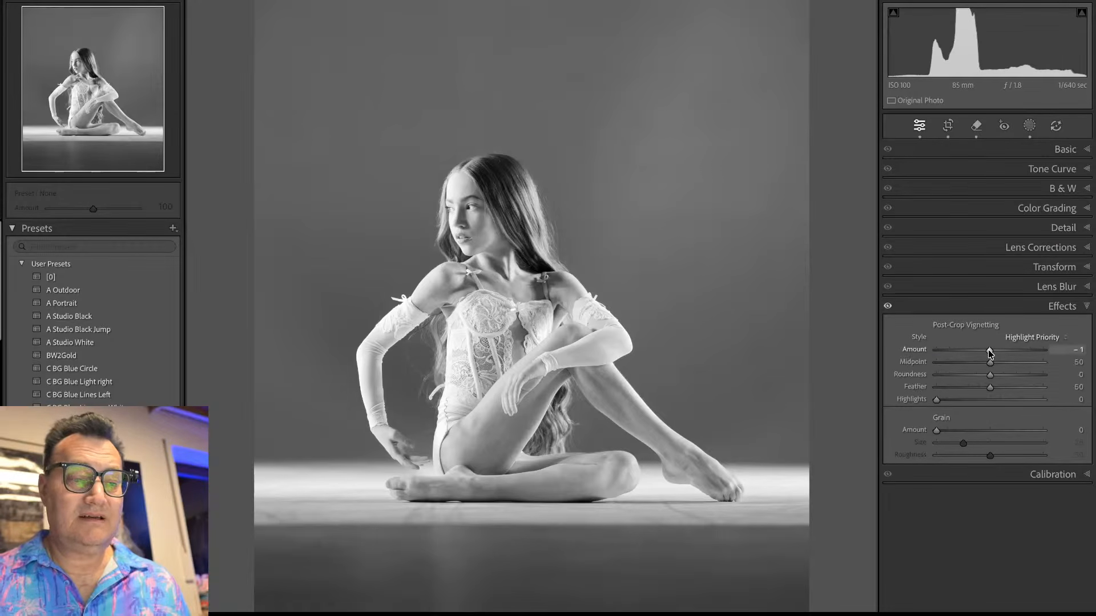
{"action": "left_click_drag", "start_coordinate": [988, 352], "coordinate": [967, 354]}
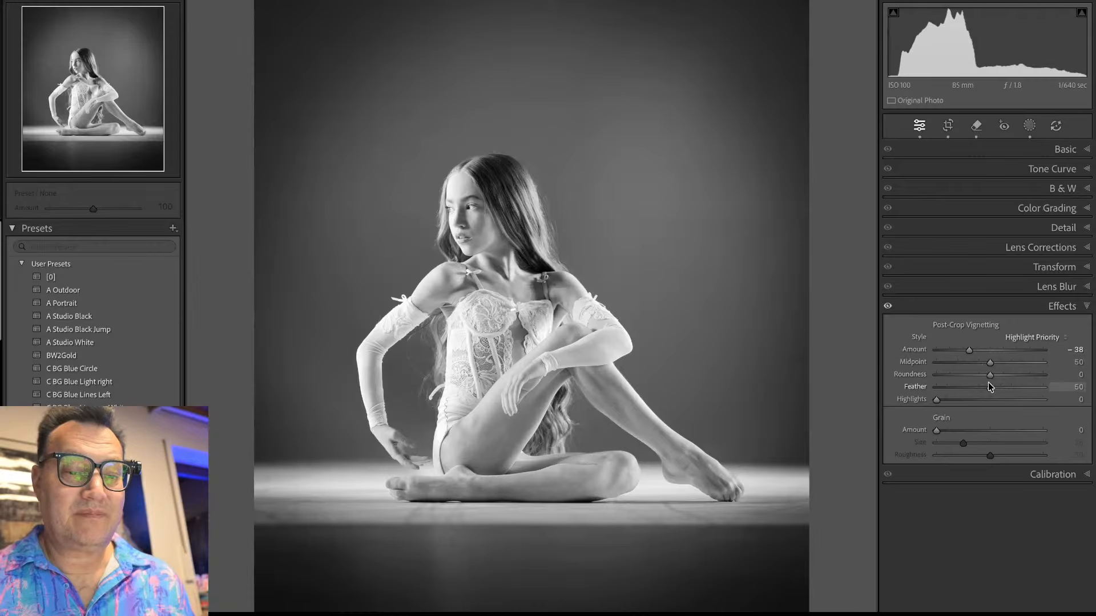
{"action": "left_click_drag", "start_coordinate": [991, 387], "coordinate": [1009, 387]}
{"action": "left_click_drag", "start_coordinate": [968, 351], "coordinate": [962, 356]}
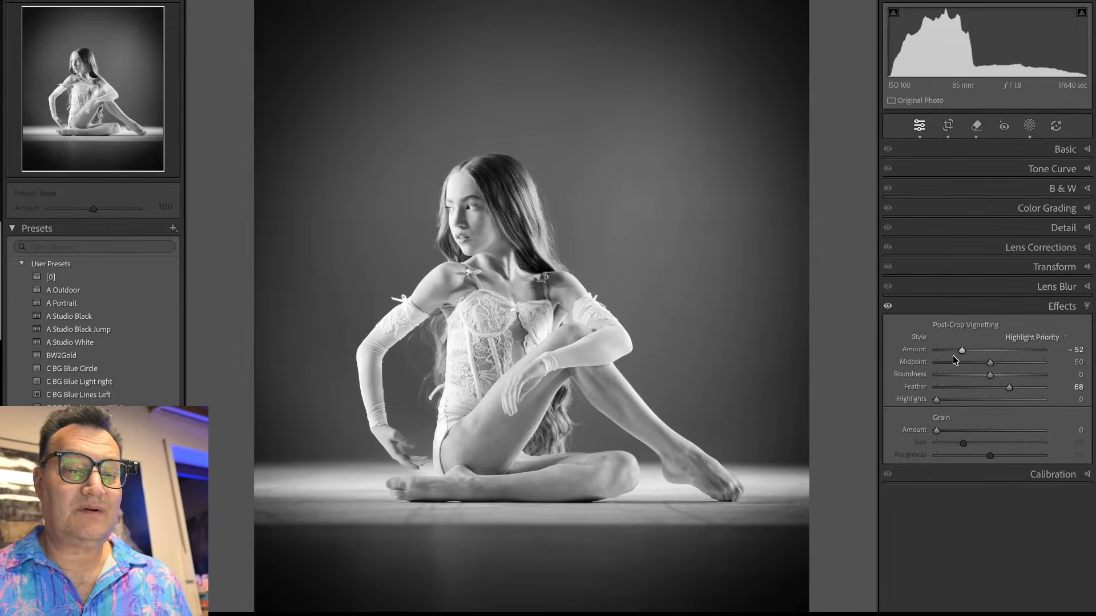
Step: Examine the dancer's face and hair at close range, then return to the full photo
{"action": "left_click", "coordinate": [1065, 151]}
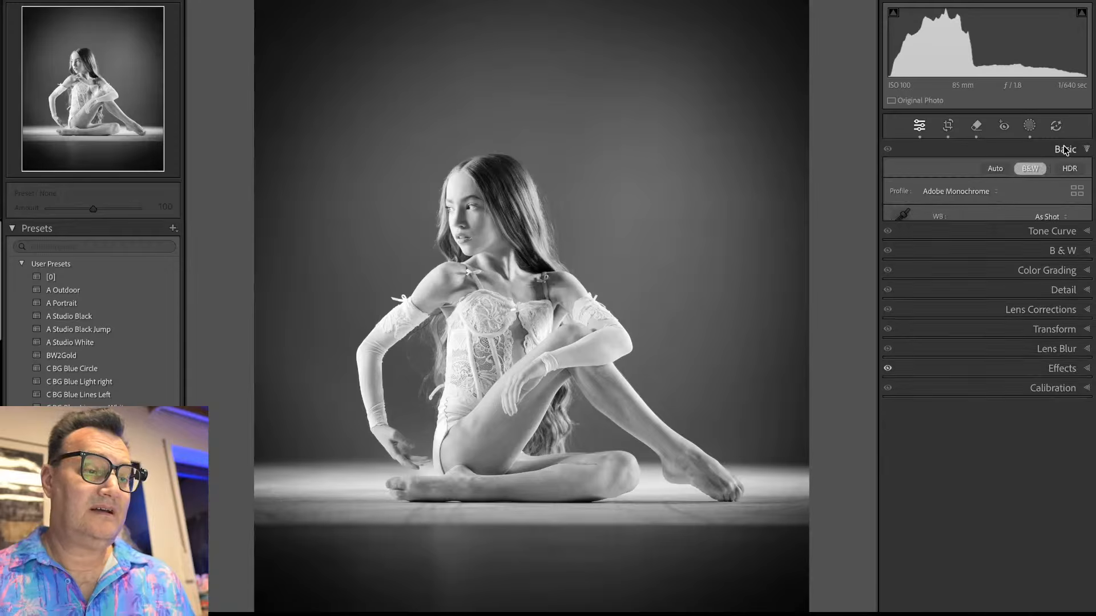
{"action": "left_click", "coordinate": [478, 209]}
{"action": "left_click_drag", "start_coordinate": [483, 210], "coordinate": [594, 357]}
{"action": "key", "text": "ctrl+equal"}
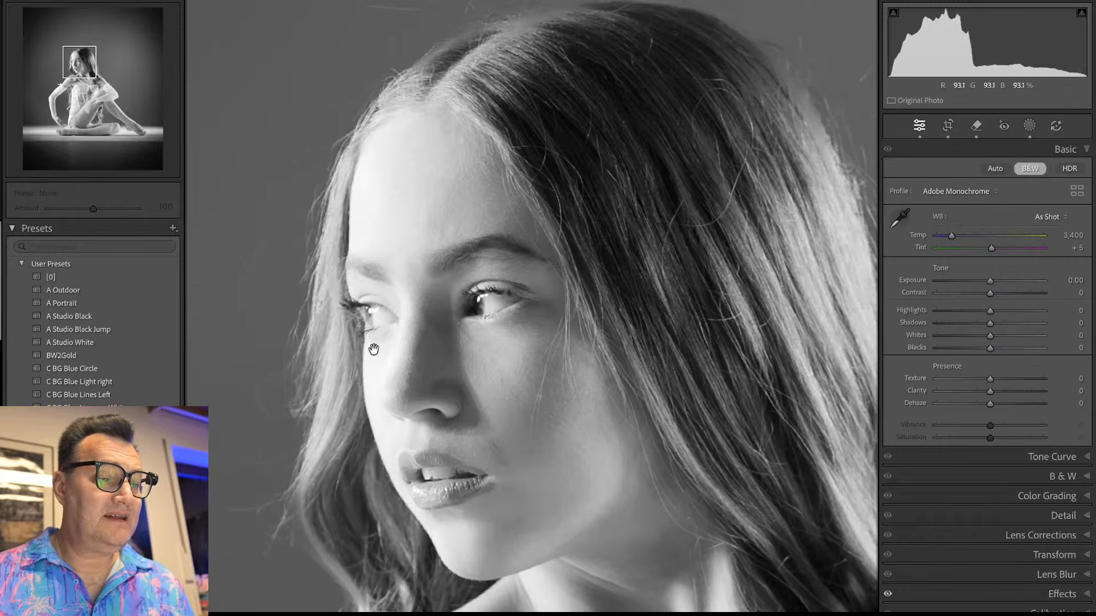
{"action": "key", "text": "ctrl+minus"}
{"action": "key", "text": "ctrl+minus"}
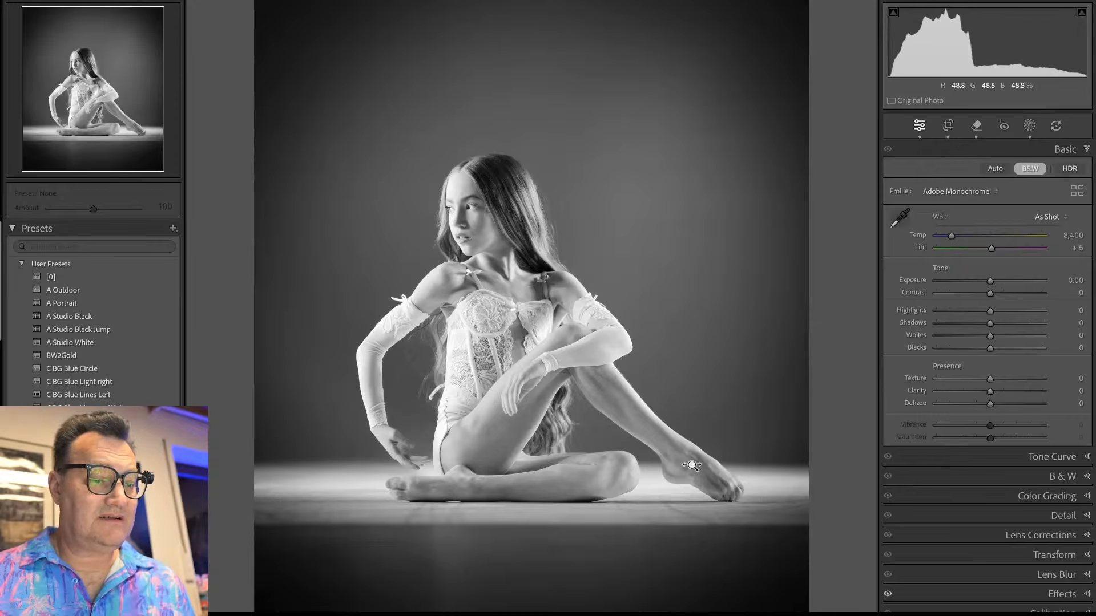
Step: Set the sub mask's Shadows to 24 and Texture to -21, then leave masking
{"action": "key", "text": "shift+w"}
{"action": "left_click", "coordinate": [795, 71]}
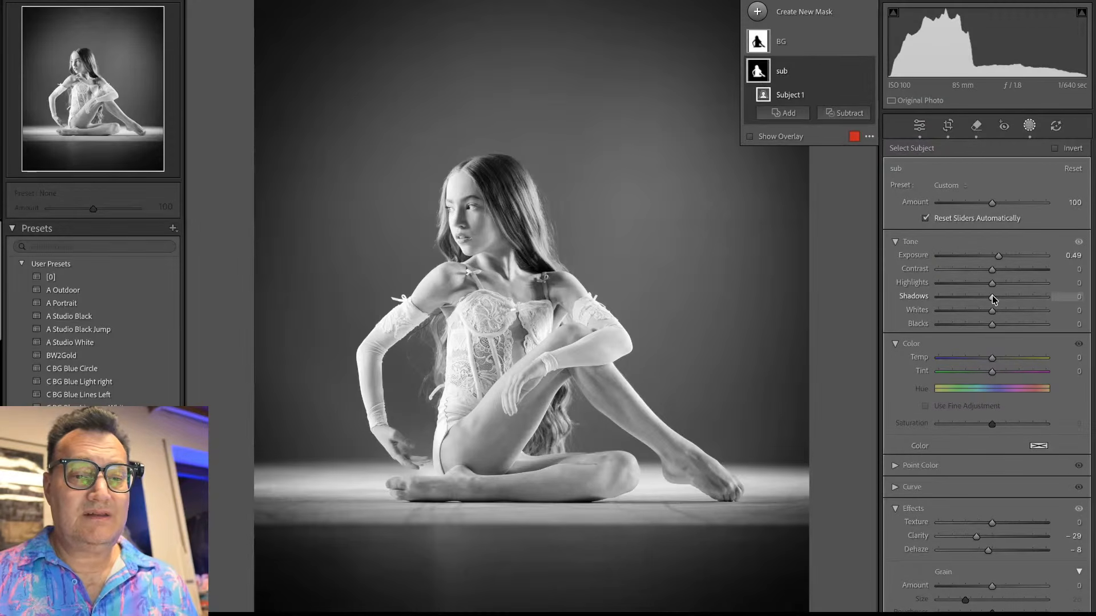
{"action": "mouse_move", "coordinate": [992, 297]}
{"action": "left_mouse_down"}
{"action": "mouse_move", "coordinate": [1019, 301]}
{"action": "mouse_move", "coordinate": [995, 301]}
{"action": "mouse_move", "coordinate": [1005, 303]}
{"action": "left_mouse_up"}
{"action": "left_click_drag", "start_coordinate": [992, 523], "coordinate": [984, 526]}
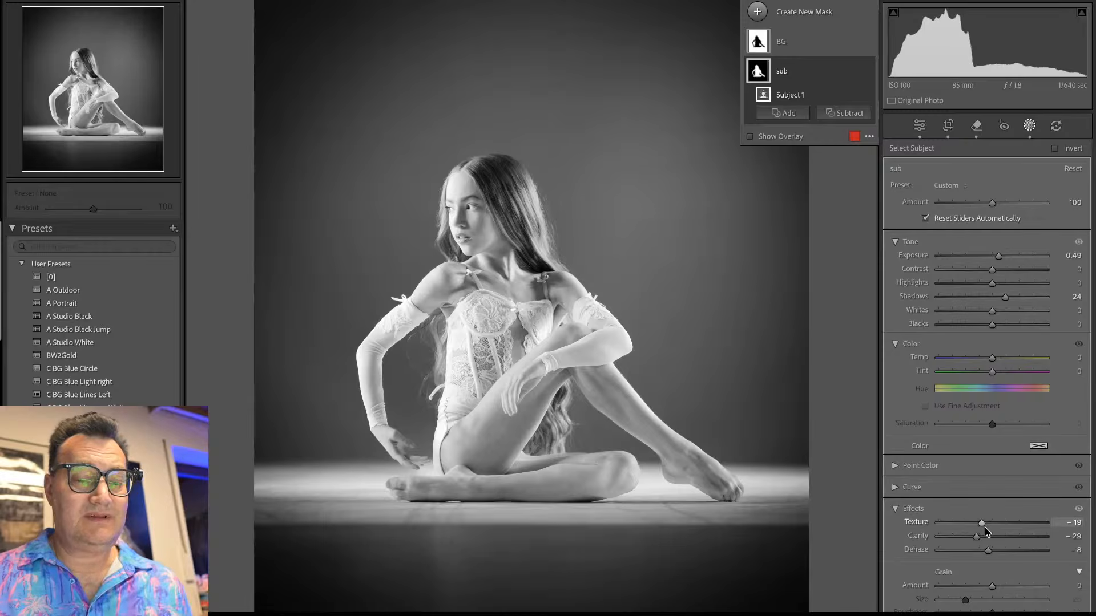
{"action": "left_click_drag", "start_coordinate": [984, 523], "coordinate": [981, 523]}
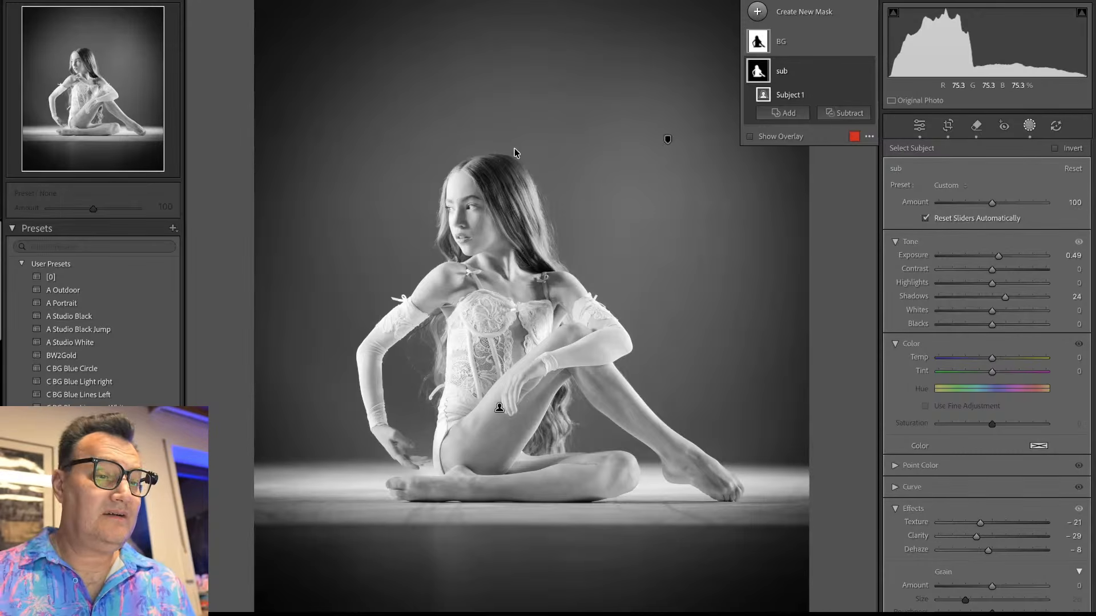
{"action": "left_click", "coordinate": [1030, 125]}
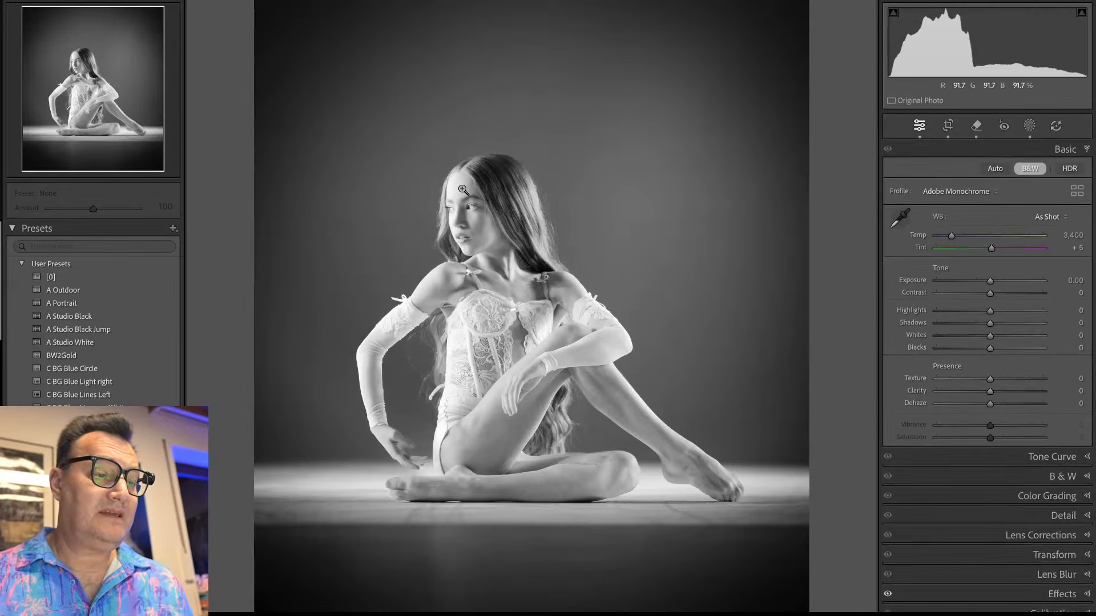
Step: Apply the E Face Soft preset to the photo and open its face mask
{"action": "left_click", "coordinate": [447, 197]}
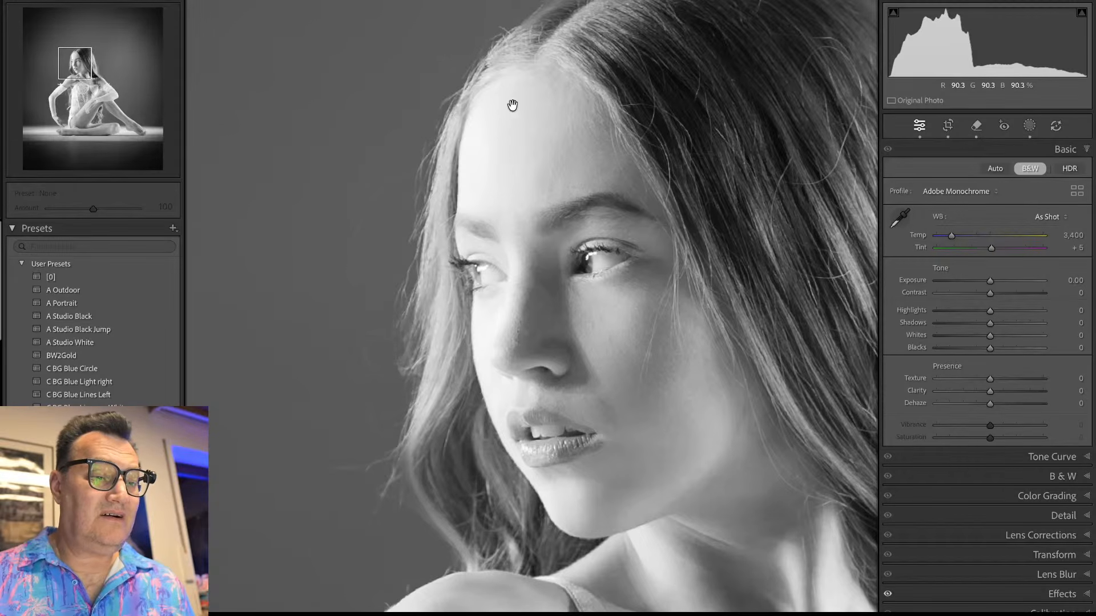
{"action": "left_click", "coordinate": [514, 237]}
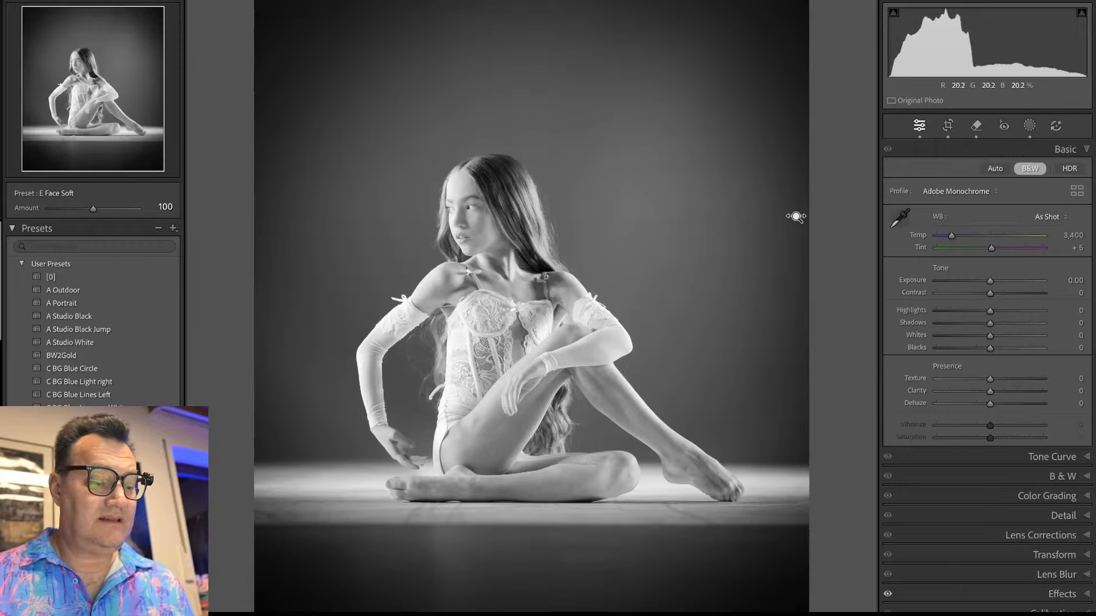
{"action": "key", "text": "shift+w"}
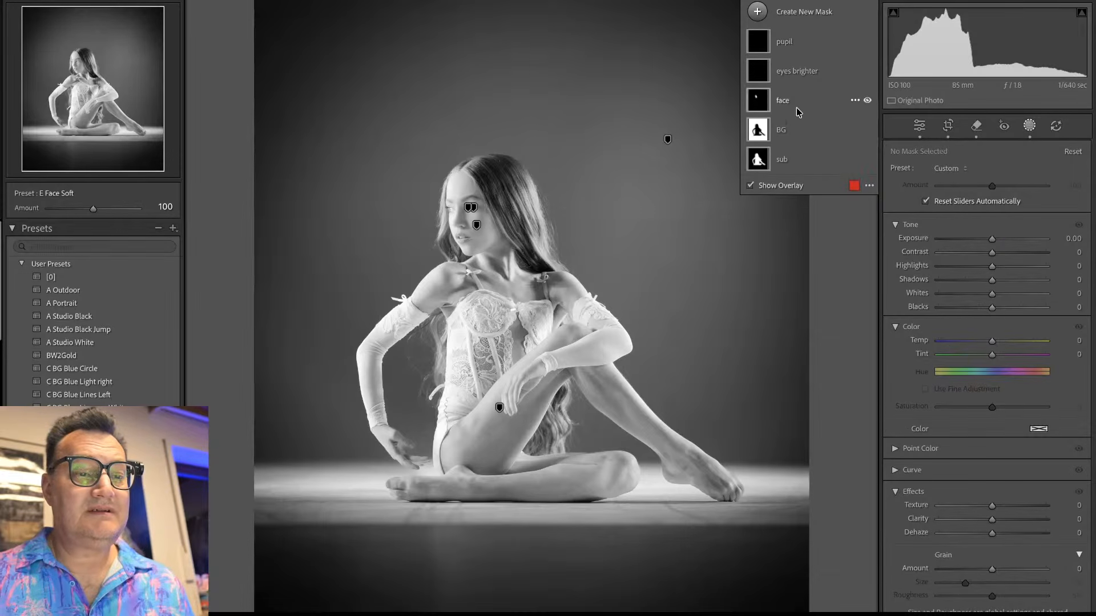
{"action": "left_click", "coordinate": [793, 116]}
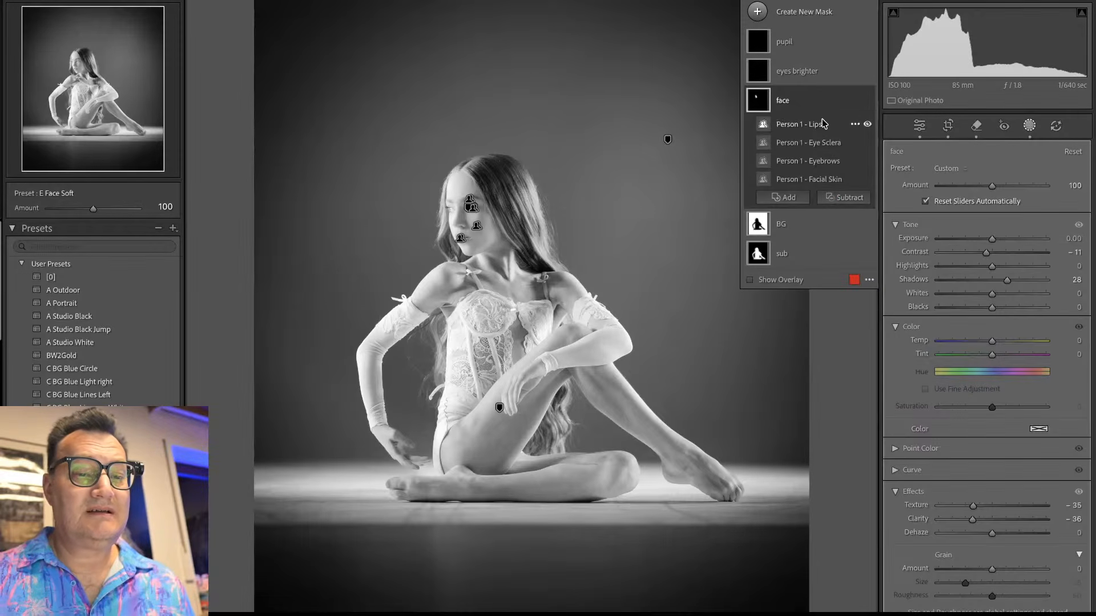
Step: Switch the face mask to the Exposure preset, then set its Exposure to -0.05 and Highlights to -12
{"action": "left_click", "coordinate": [947, 168]}
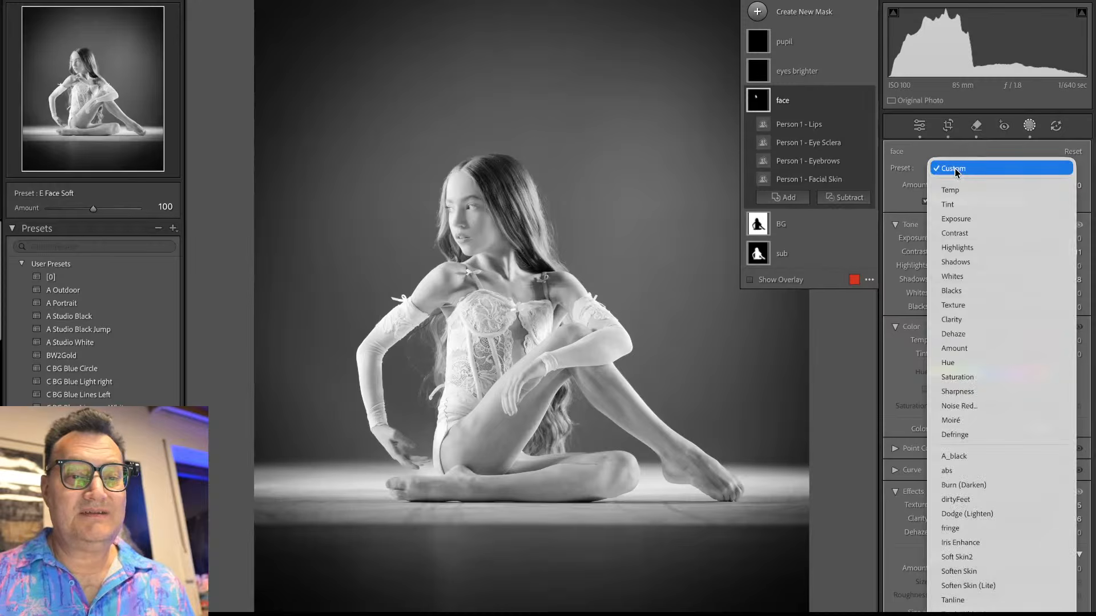
{"action": "left_click", "coordinate": [957, 219]}
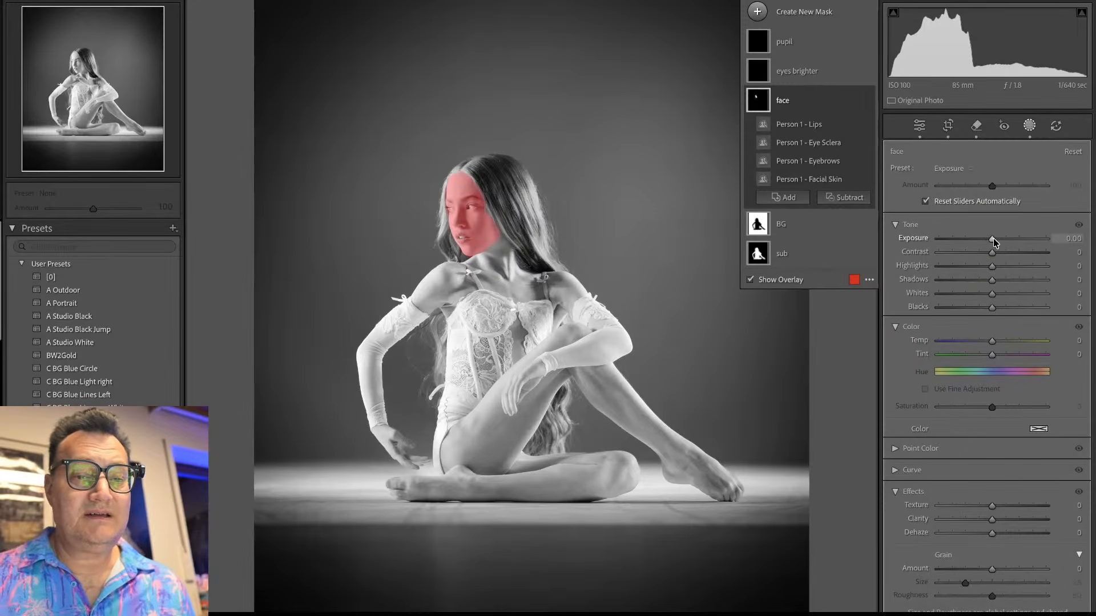
{"action": "left_click_drag", "start_coordinate": [993, 240], "coordinate": [983, 264]}
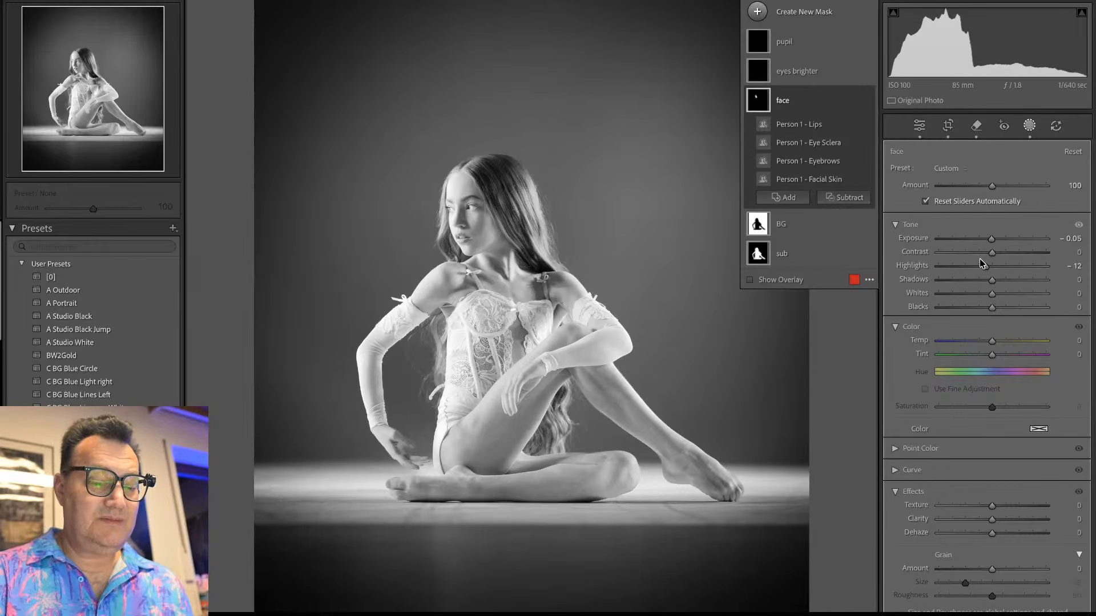
Step: Lower the face mask's Highlights further while viewing the face up close, then leave masking and return to the full photo
{"action": "key", "text": "z"}
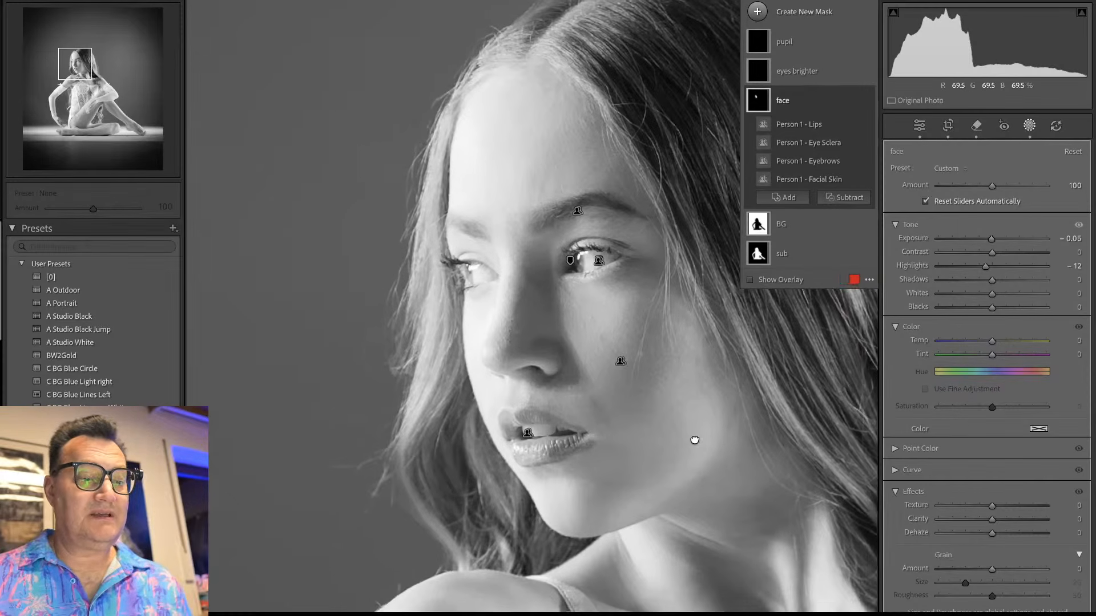
{"action": "left_click_drag", "start_coordinate": [694, 441], "coordinate": [588, 457]}
{"action": "mouse_move", "coordinate": [985, 266]}
{"action": "left_mouse_down"}
{"action": "mouse_move", "coordinate": [961, 273]}
{"action": "mouse_move", "coordinate": [984, 272]}
{"action": "mouse_move", "coordinate": [963, 274]}
{"action": "mouse_move", "coordinate": [973, 272]}
{"action": "left_mouse_up"}
{"action": "left_click", "coordinate": [1029, 126]}
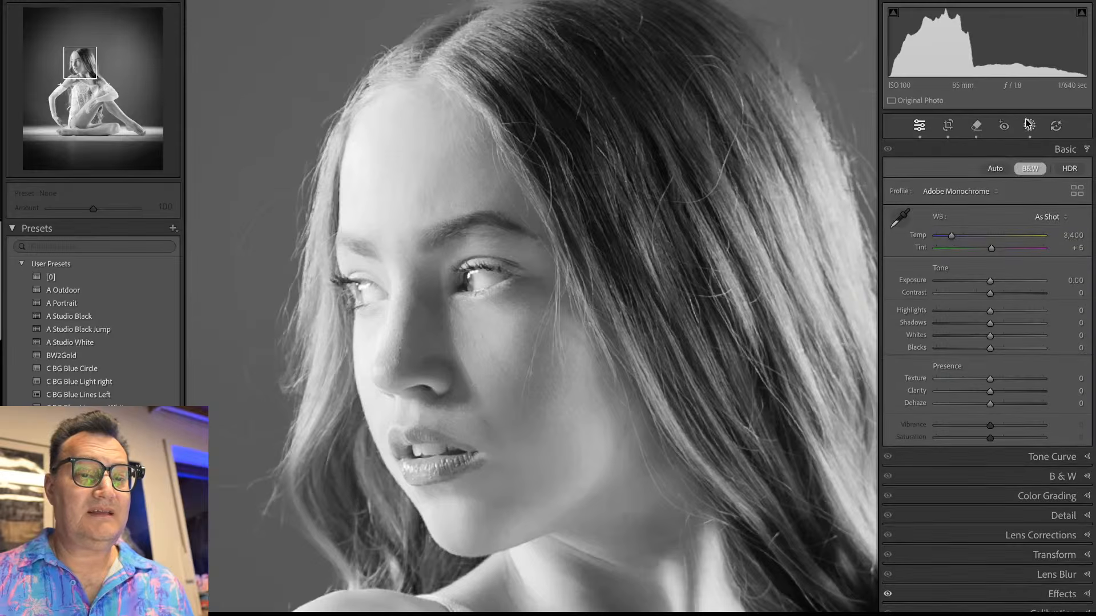
{"action": "left_click", "coordinate": [573, 290]}
{"action": "left_click", "coordinate": [575, 291]}
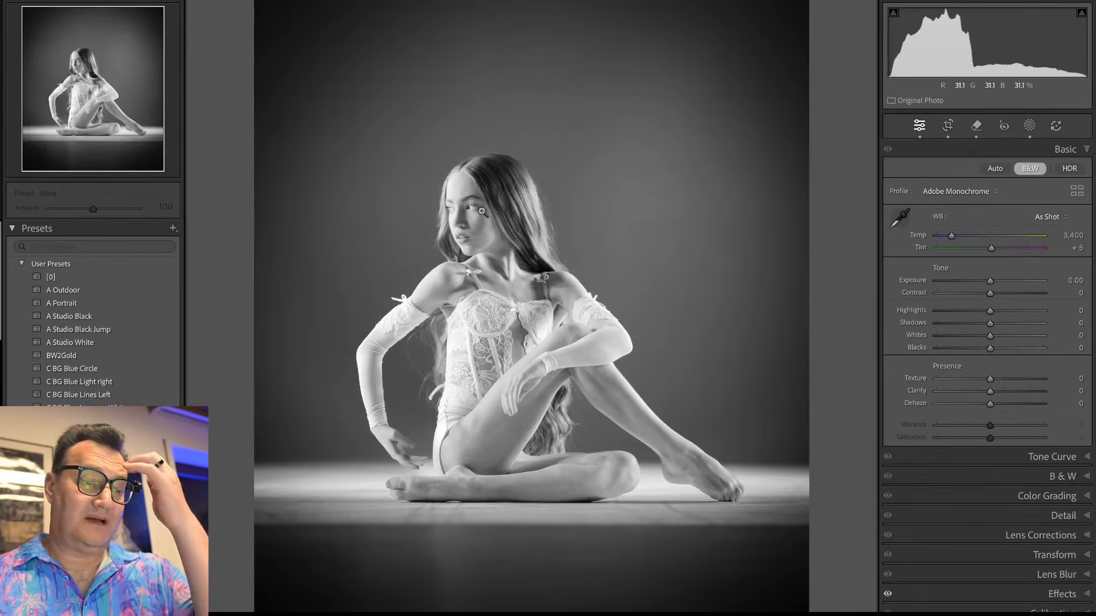
Step: Compare the photo with HDR mode on and off, leaving HDR off
{"action": "left_click", "coordinate": [1071, 169]}
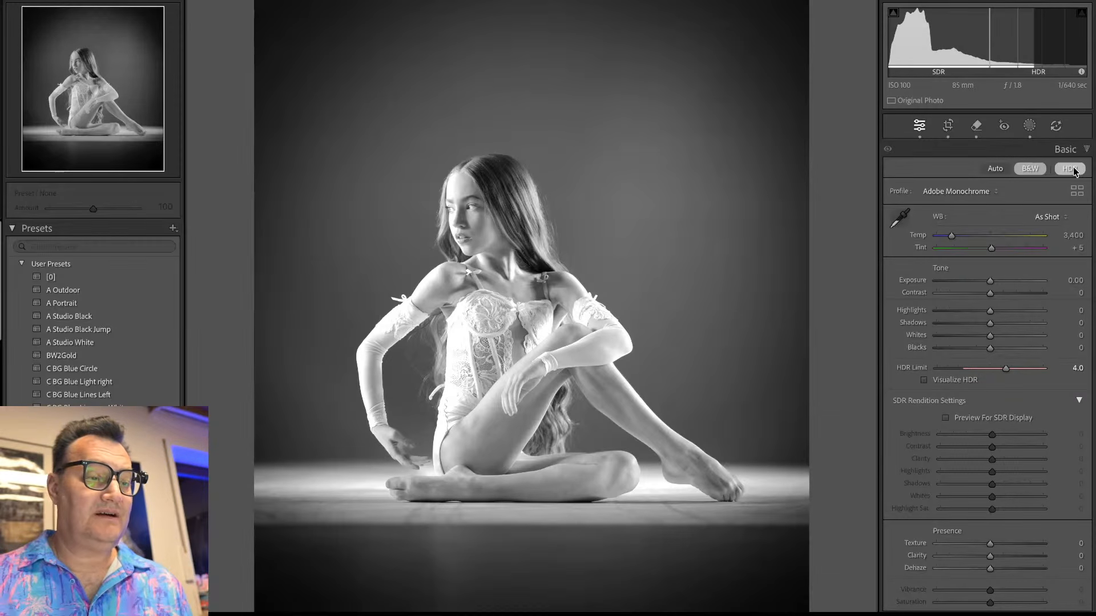
{"action": "left_click", "coordinate": [1071, 169]}
{"action": "left_click", "coordinate": [1072, 169]}
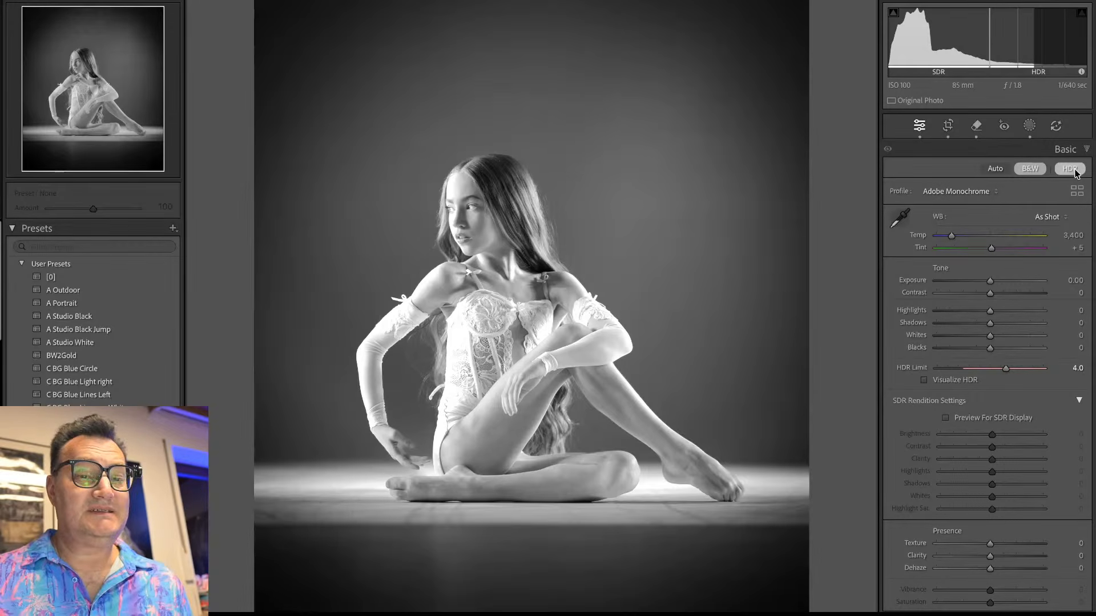
{"action": "left_click", "coordinate": [1074, 170]}
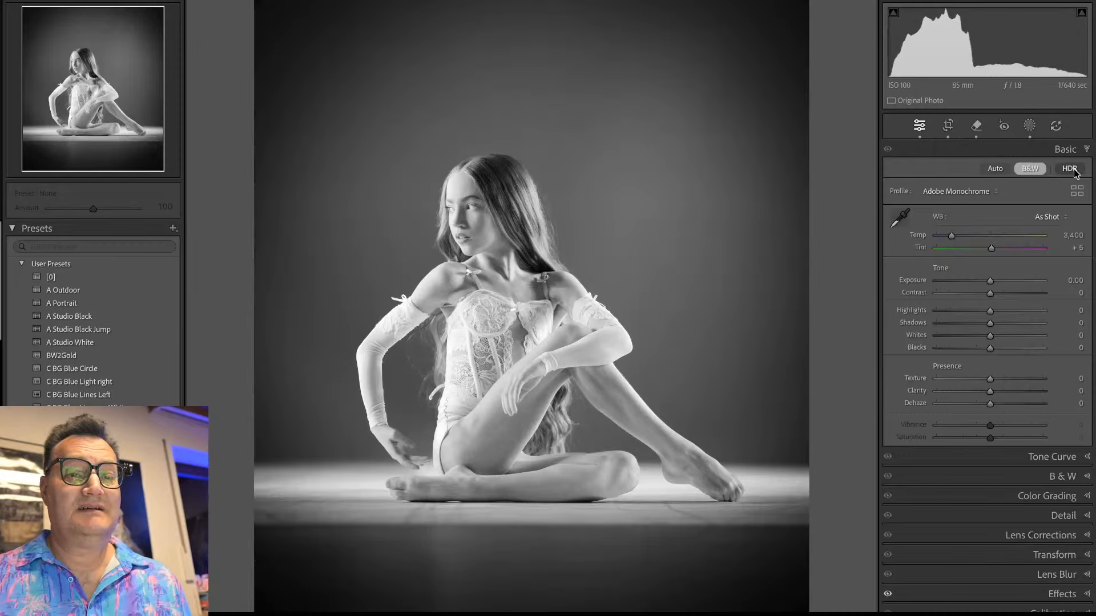
{"action": "left_click", "coordinate": [1071, 170]}
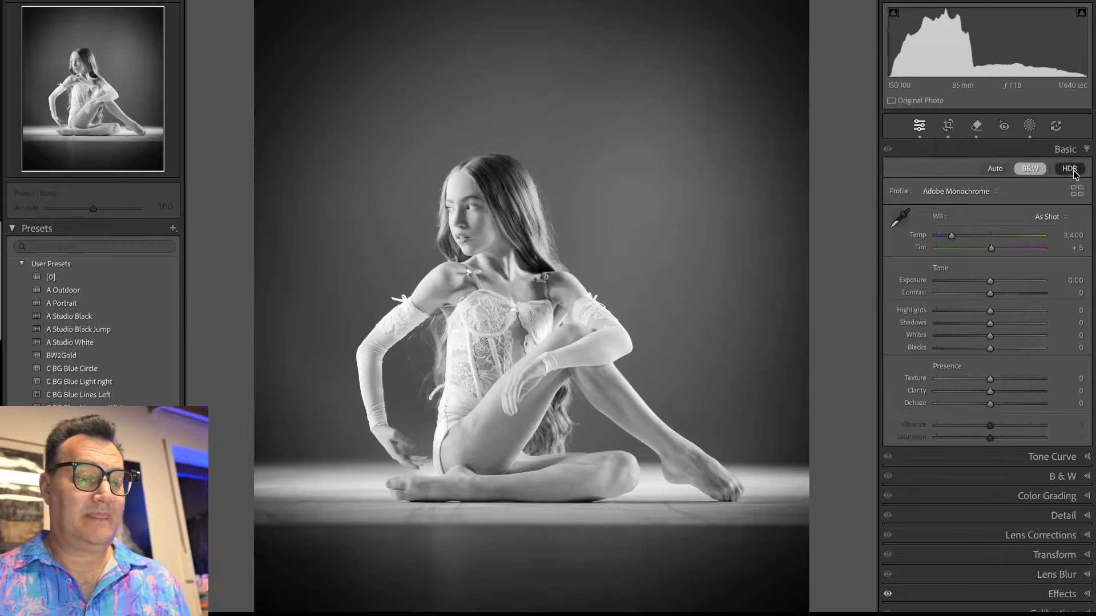
{"action": "left_click", "coordinate": [1071, 169]}
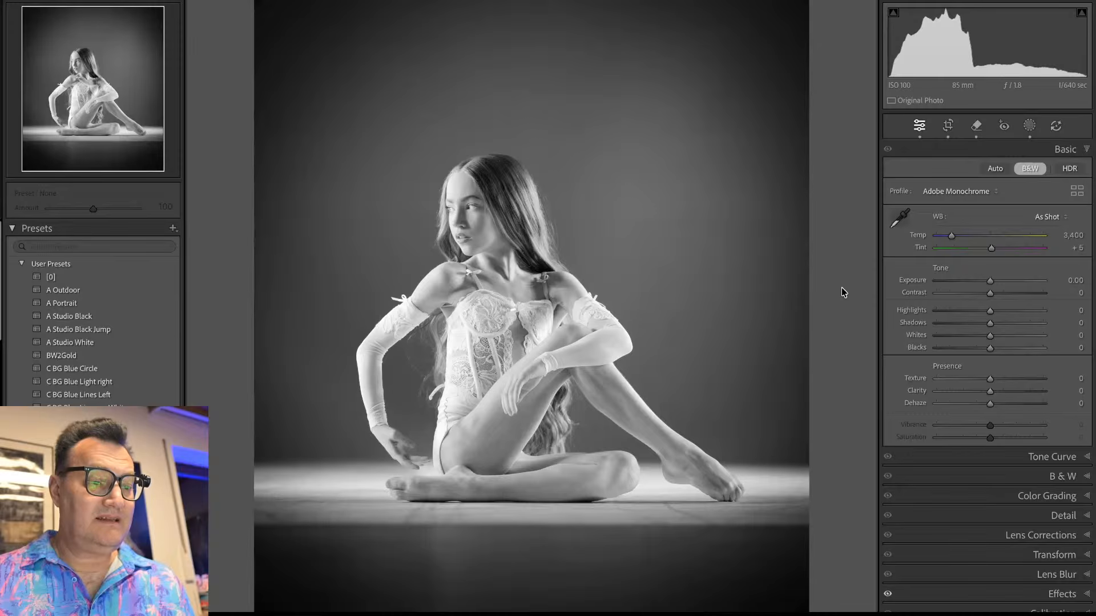
Step: Synchronize the edited portrait's settings, including all five masks, to the adjacent seated-pose photo in the library grid
{"action": "key", "text": "g"}
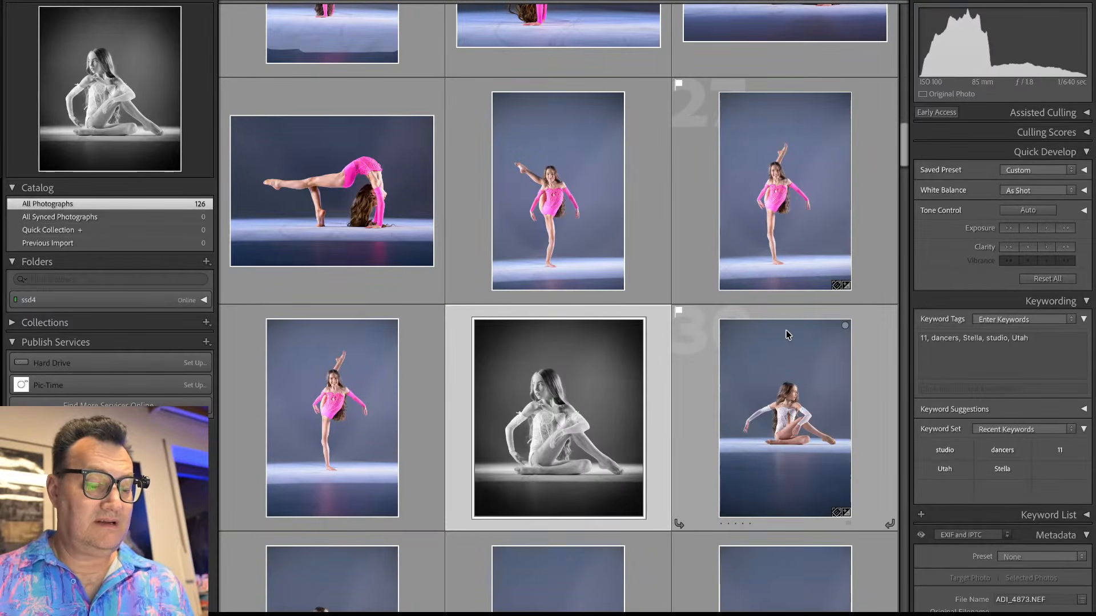
{"action": "key", "text": "d"}
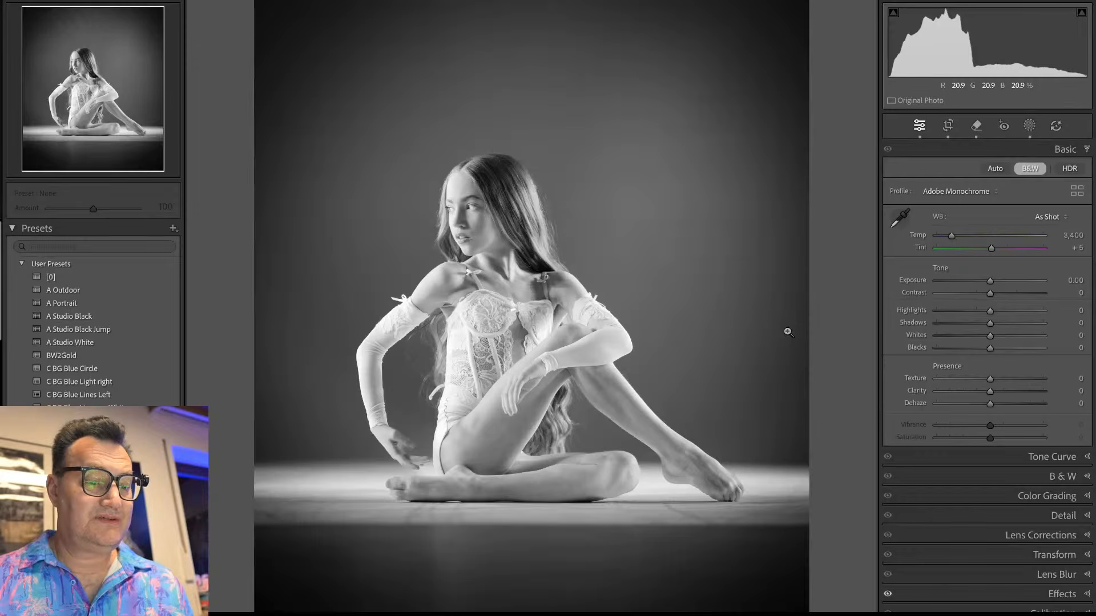
{"action": "key", "text": "g"}
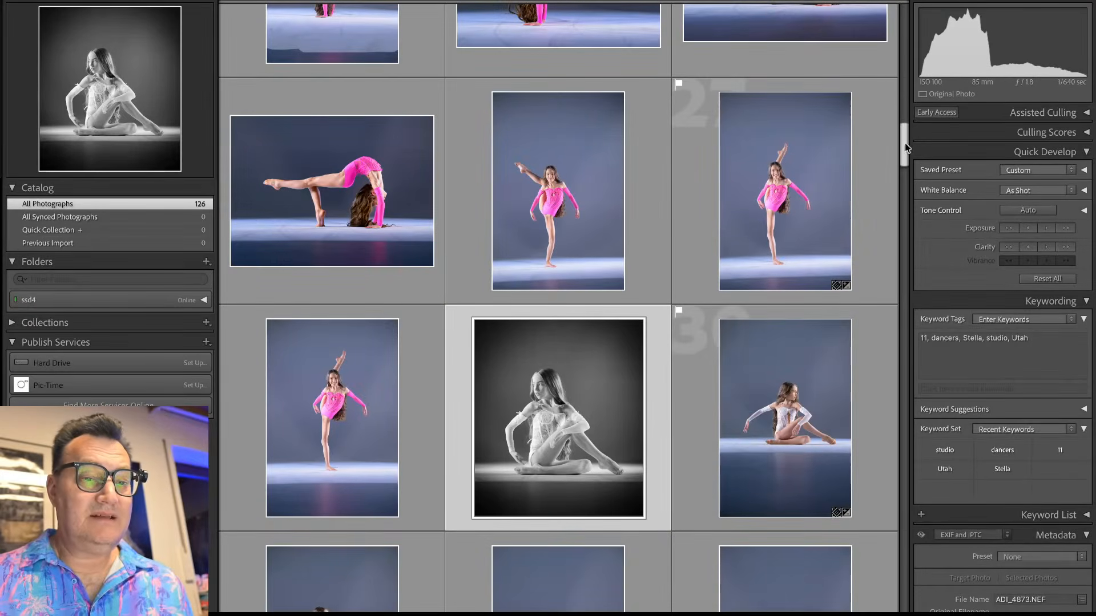
{"action": "scroll", "coordinate": [902, 142], "scroll_direction": "down", "scroll_amount": 1}
{"action": "scroll", "coordinate": [903, 143], "scroll_direction": "down", "scroll_amount": 1}
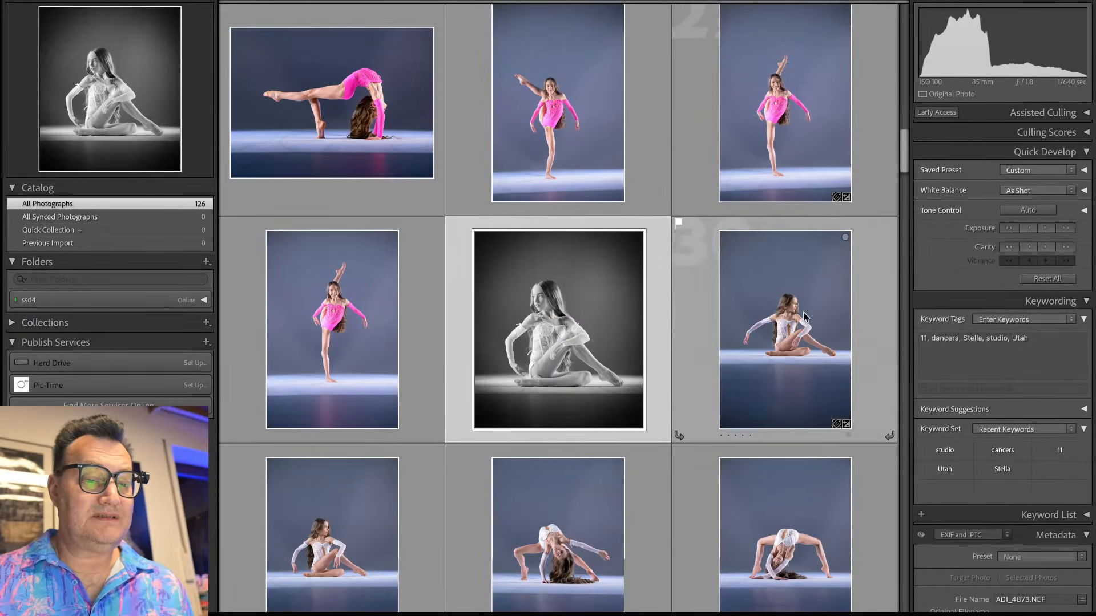
{"action": "left_click", "coordinate": [806, 311], "text": "ctrl"}
{"action": "key", "text": "ctrl+shift+s"}
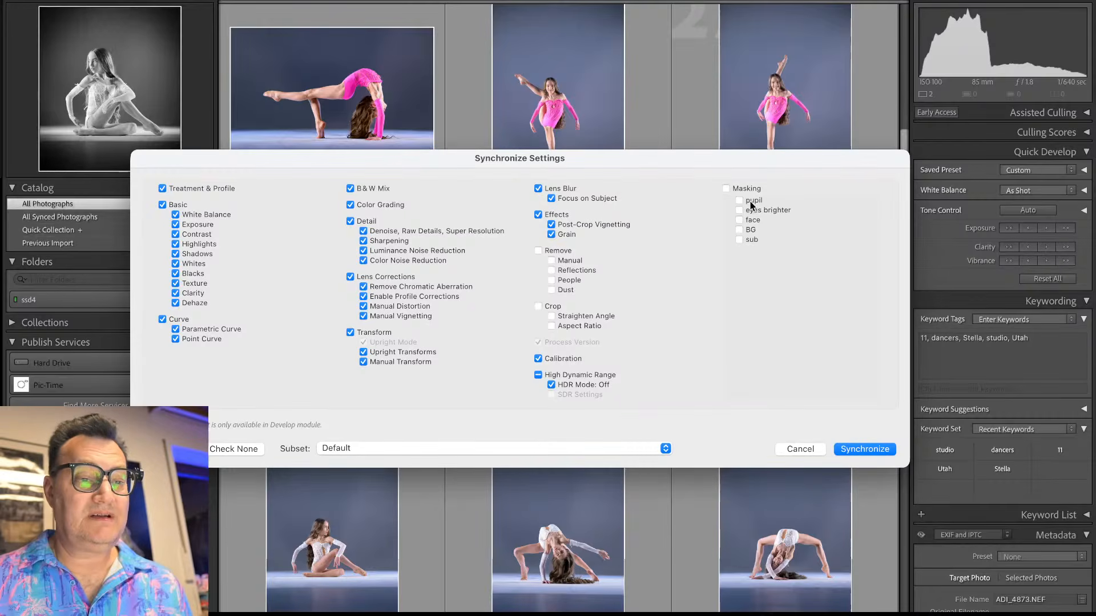
{"action": "left_click", "coordinate": [726, 189]}
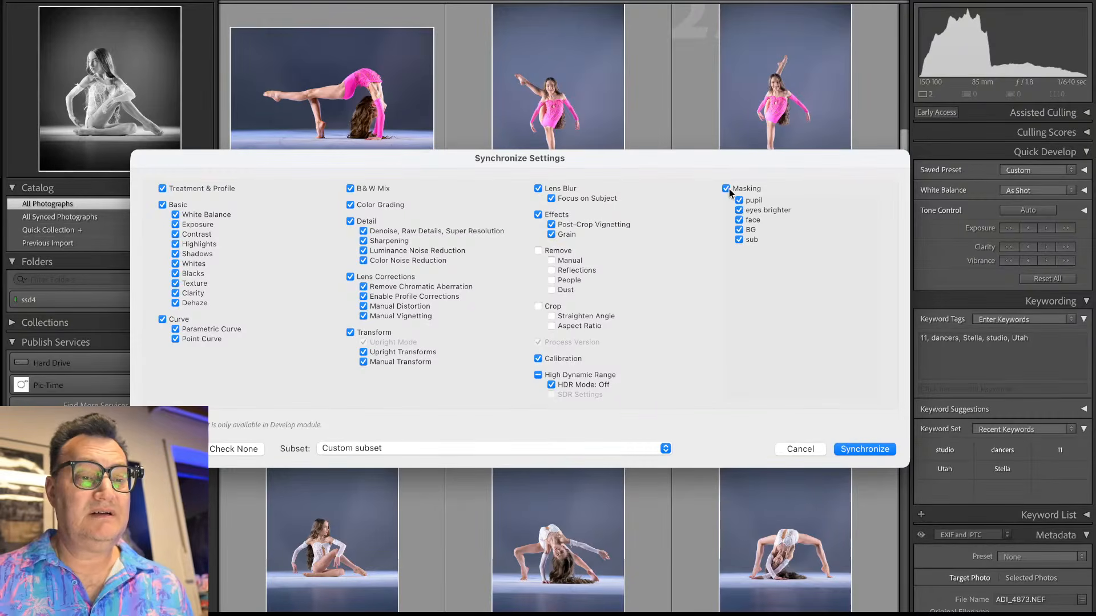
{"action": "left_click", "coordinate": [868, 448]}
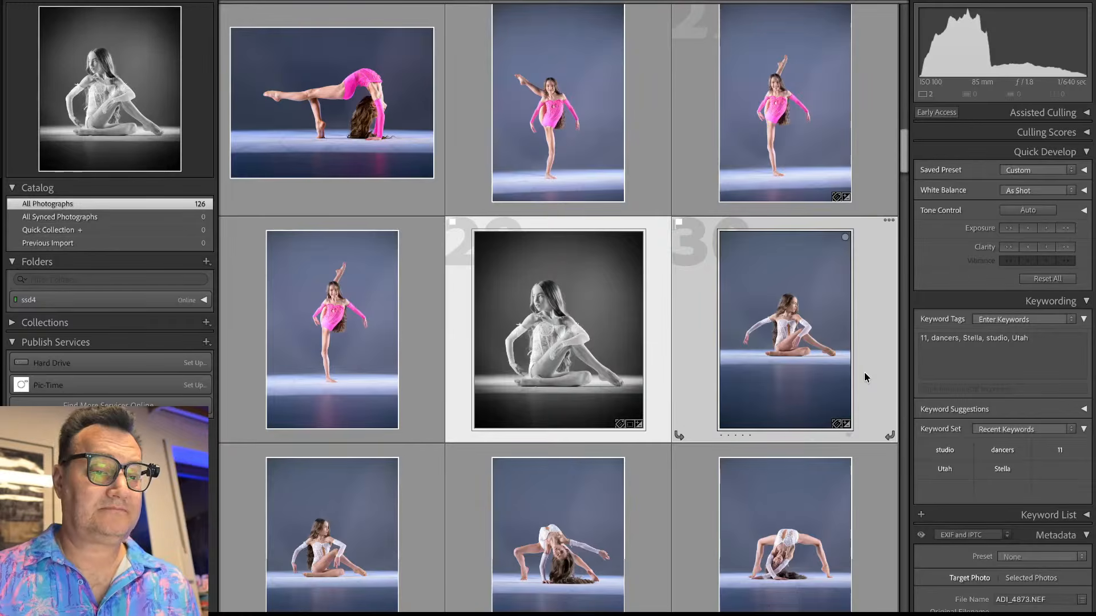
Step: Crop the adjacent seated-pose photo to a nearly square frame around the dancer, keeping its full width
{"action": "left_click", "coordinate": [702, 323]}
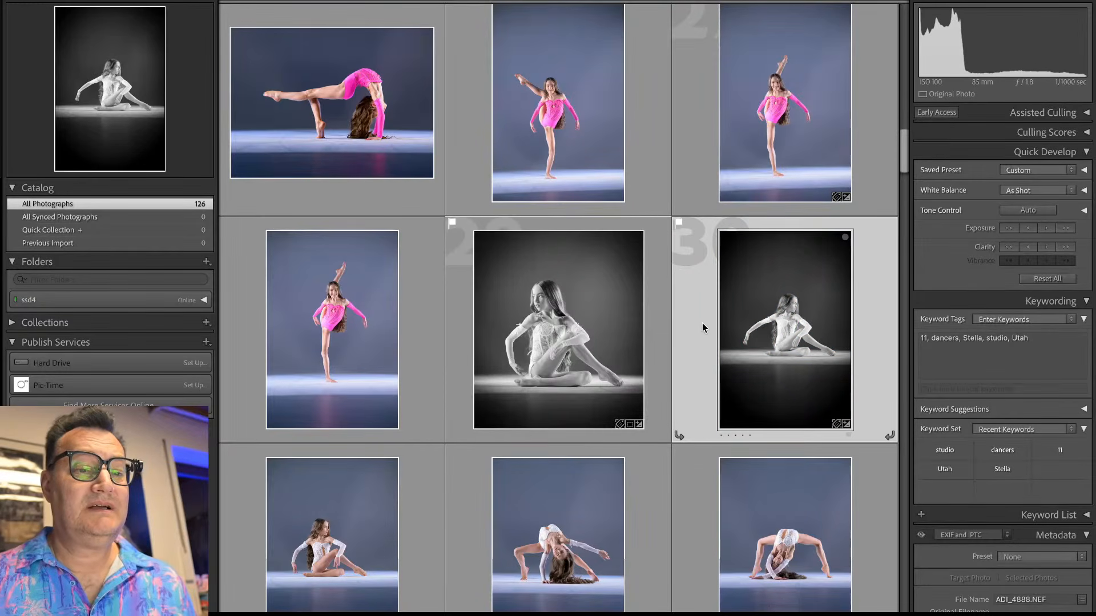
{"action": "key", "text": "r"}
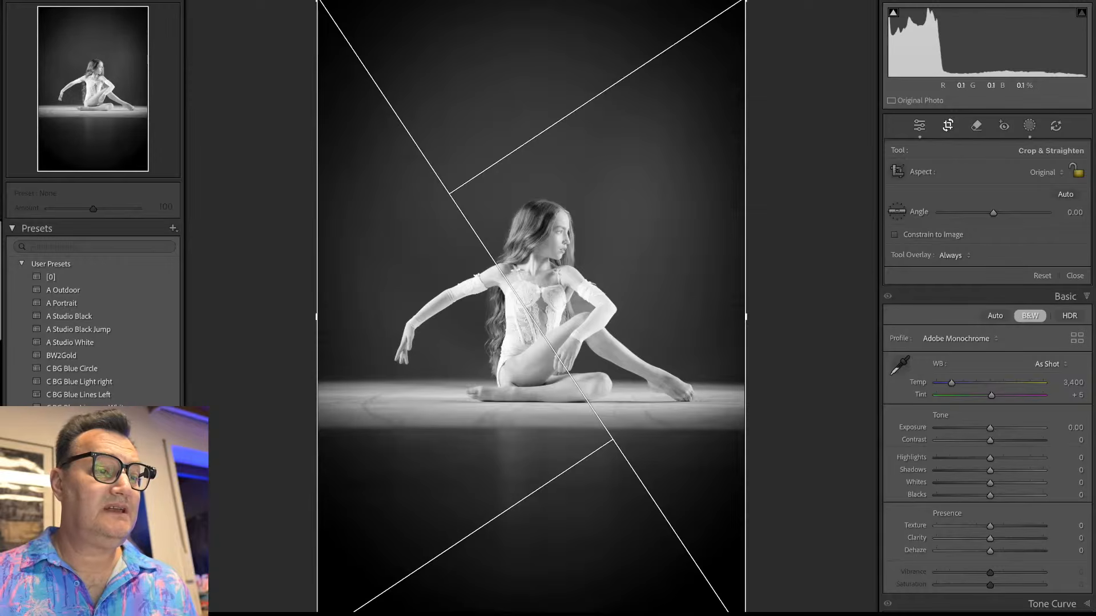
{"action": "left_click_drag", "start_coordinate": [388, 18], "coordinate": [394, 325]}
{"action": "left_click_drag", "start_coordinate": [320, 95], "coordinate": [320, 120]}
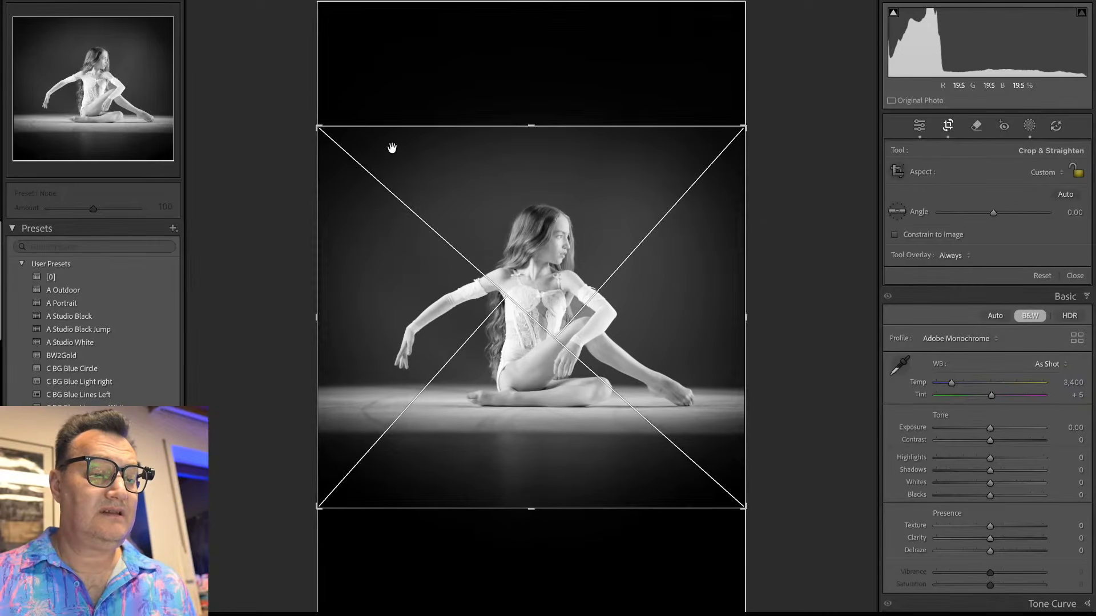
{"action": "left_click_drag", "start_coordinate": [400, 163], "coordinate": [403, 172]}
{"action": "key", "text": "Return"}
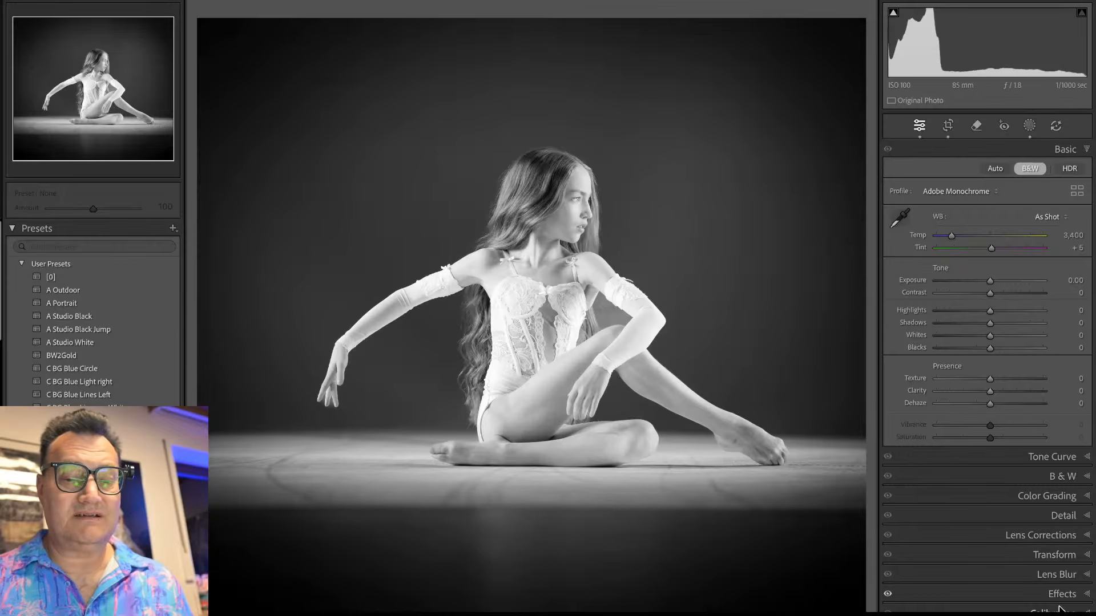
Step: Set the post-crop vignette Amount to -23, then check the dancer's extended foot at close range
{"action": "scroll", "coordinate": [1058, 605], "scroll_direction": "down", "scroll_amount": 1}
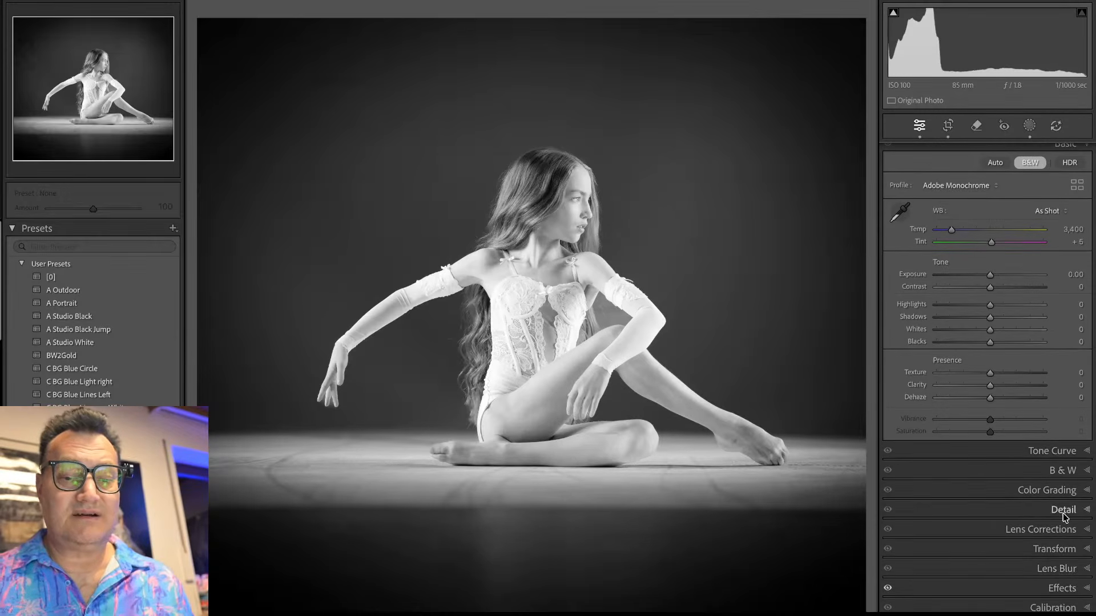
{"action": "left_click", "coordinate": [1057, 588]}
{"action": "mouse_move", "coordinate": [964, 352]}
{"action": "left_mouse_down"}
{"action": "mouse_move", "coordinate": [1001, 354]}
{"action": "mouse_move", "coordinate": [981, 357]}
{"action": "left_mouse_up"}
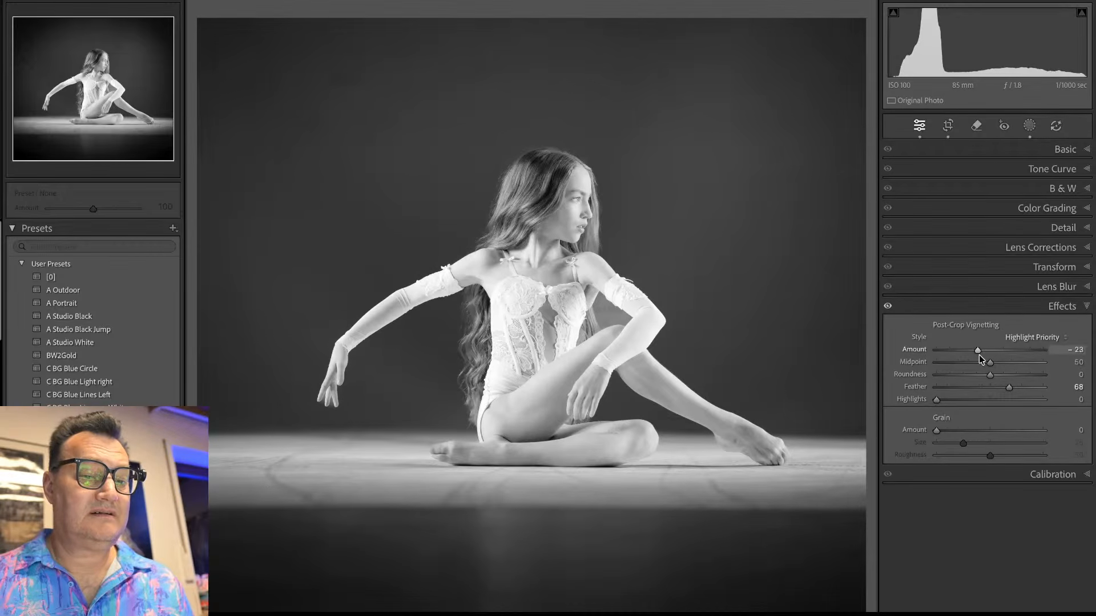
{"action": "left_click", "coordinate": [1064, 149]}
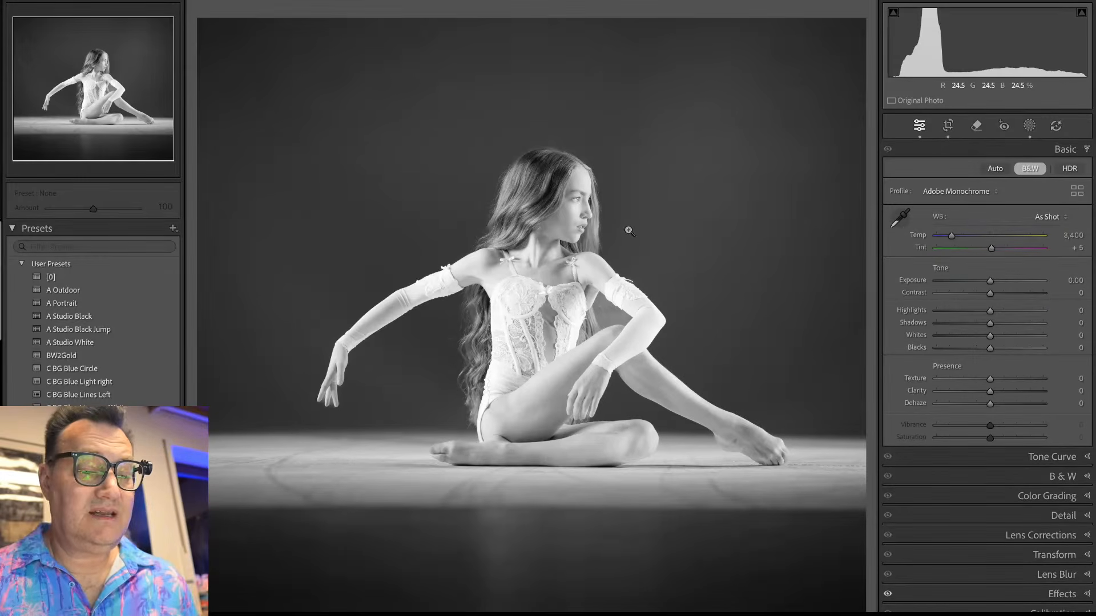
{"action": "left_click", "coordinate": [762, 474]}
{"action": "left_click_drag", "start_coordinate": [791, 434], "coordinate": [653, 482]}
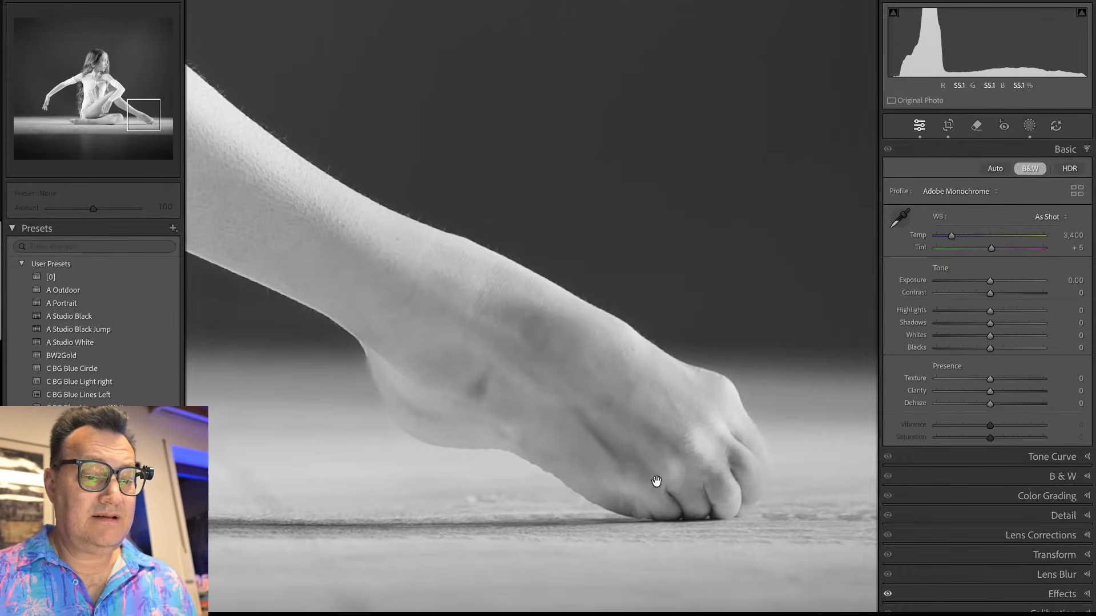
{"action": "left_click", "coordinate": [647, 437]}
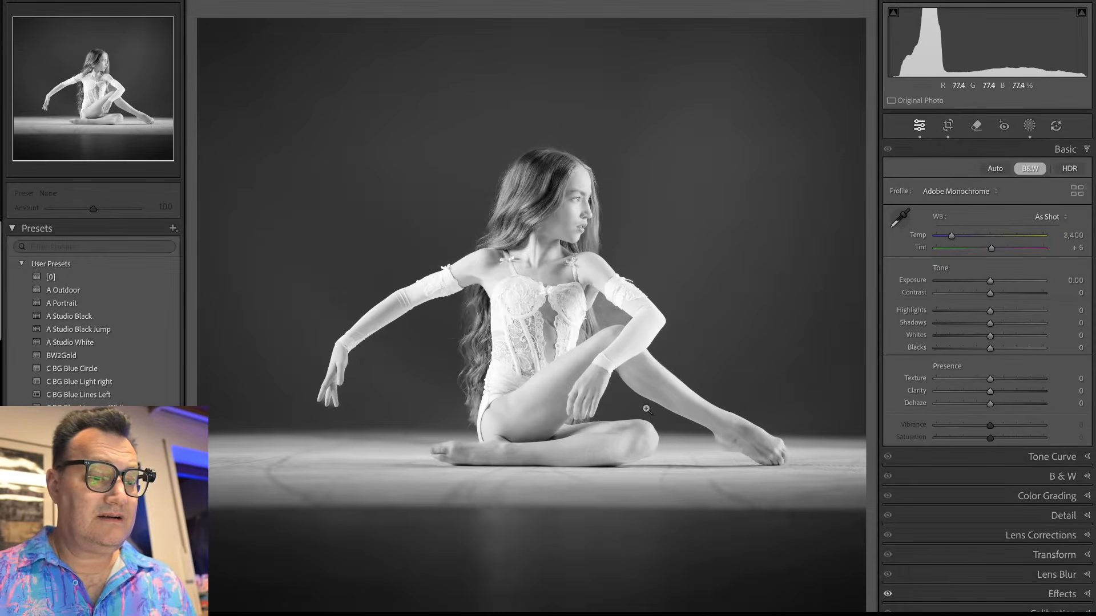
Step: Retouch the small blemishes on the dancer's cheek and beside the nose with the Remove tool at Size 3, then return to the full photo
{"action": "left_click", "coordinate": [571, 187]}
{"action": "left_click_drag", "start_coordinate": [676, 279], "coordinate": [671, 248]}
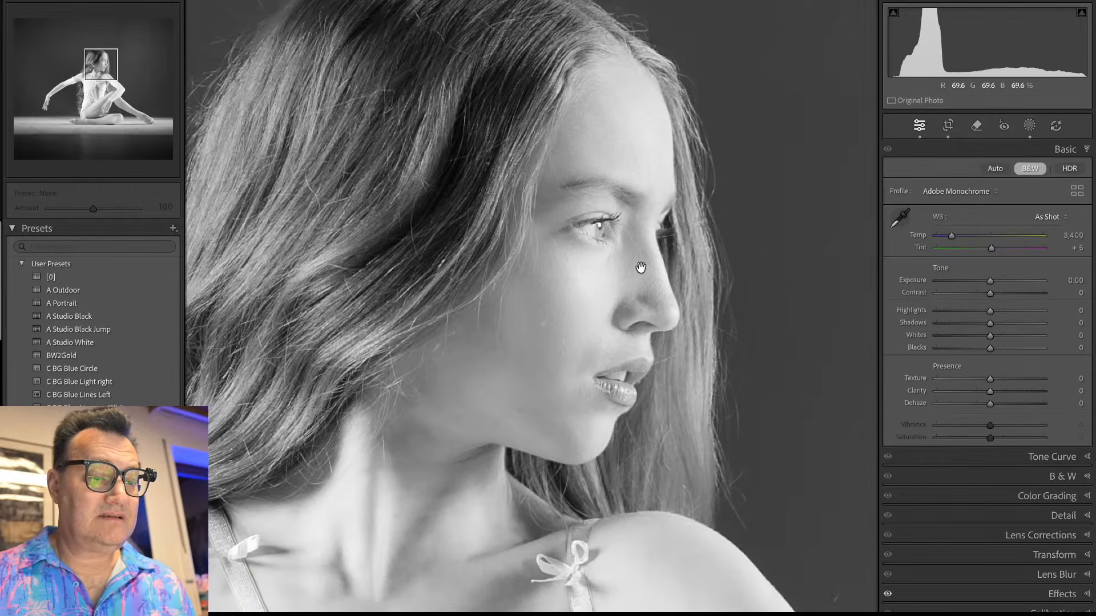
{"action": "key", "text": "q"}
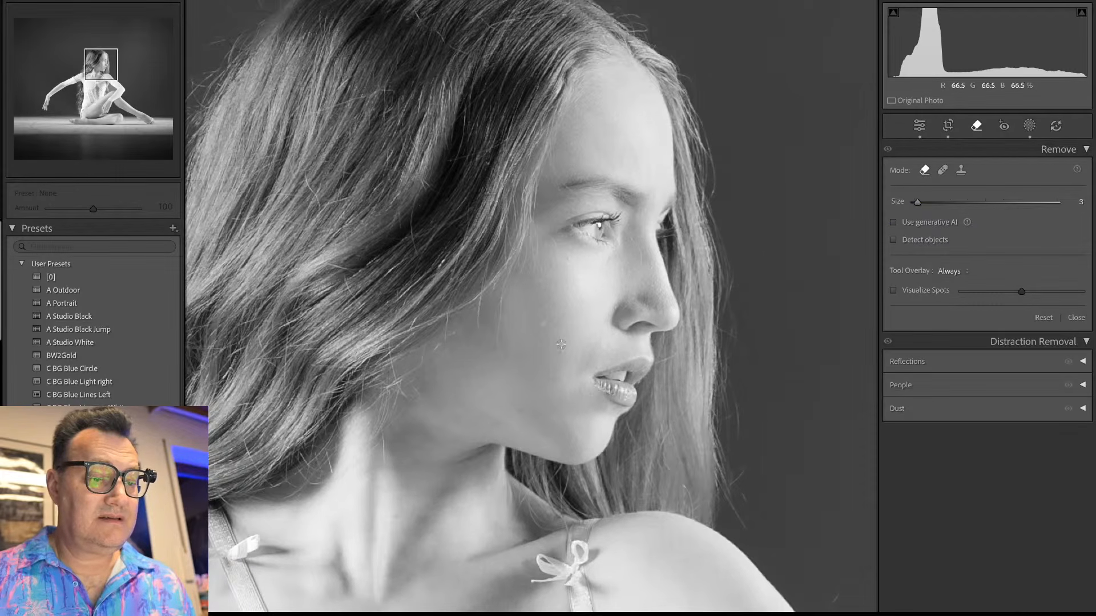
{"action": "left_click_drag", "start_coordinate": [561, 341], "coordinate": [561, 362]}
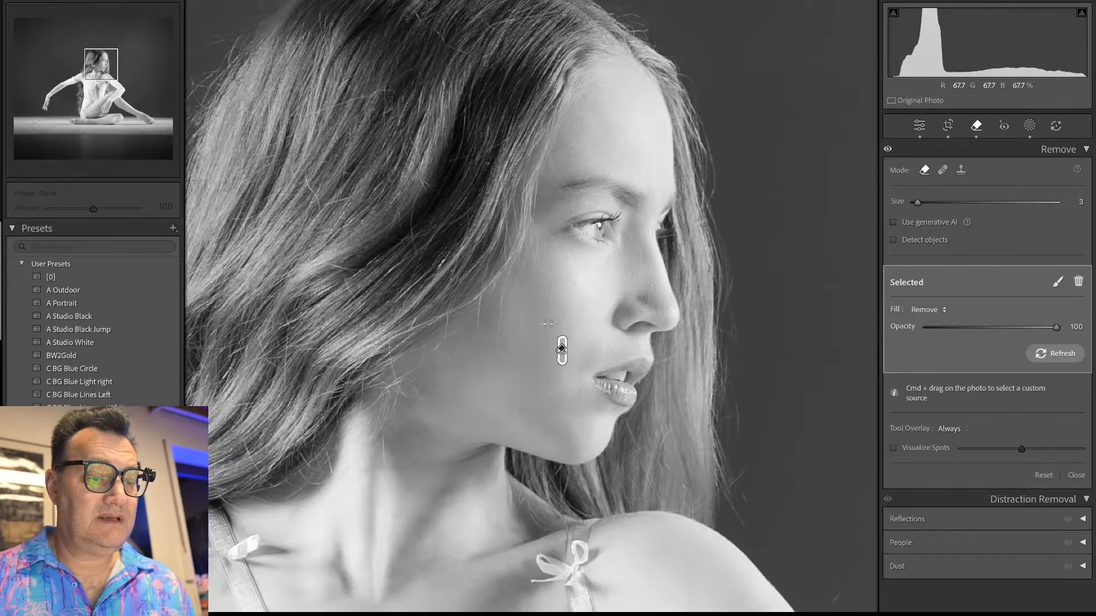
{"action": "left_click", "coordinate": [581, 303]}
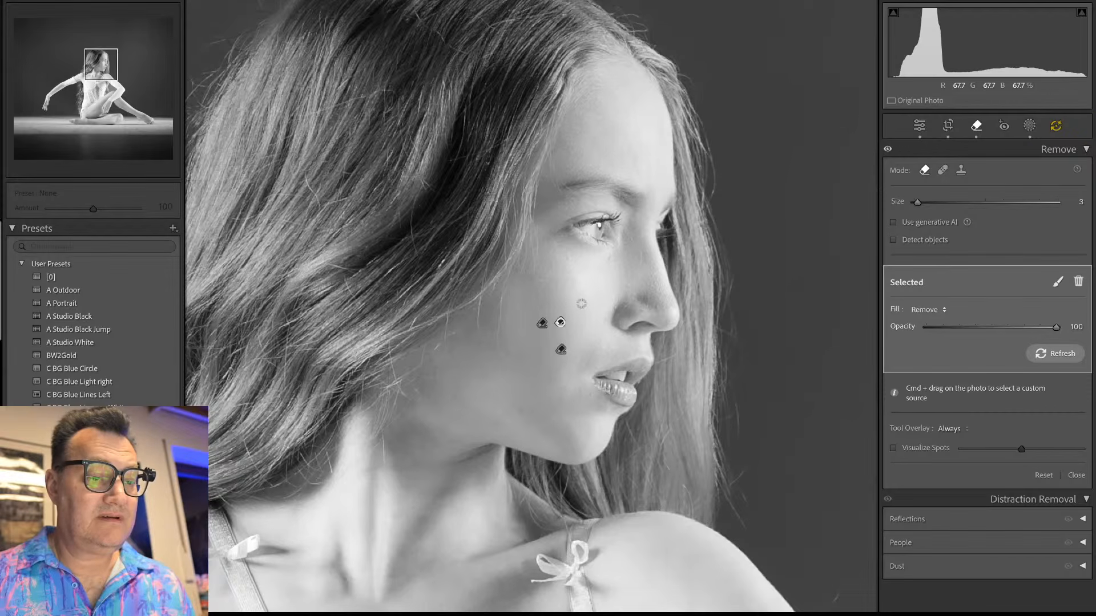
{"action": "left_click", "coordinate": [599, 282]}
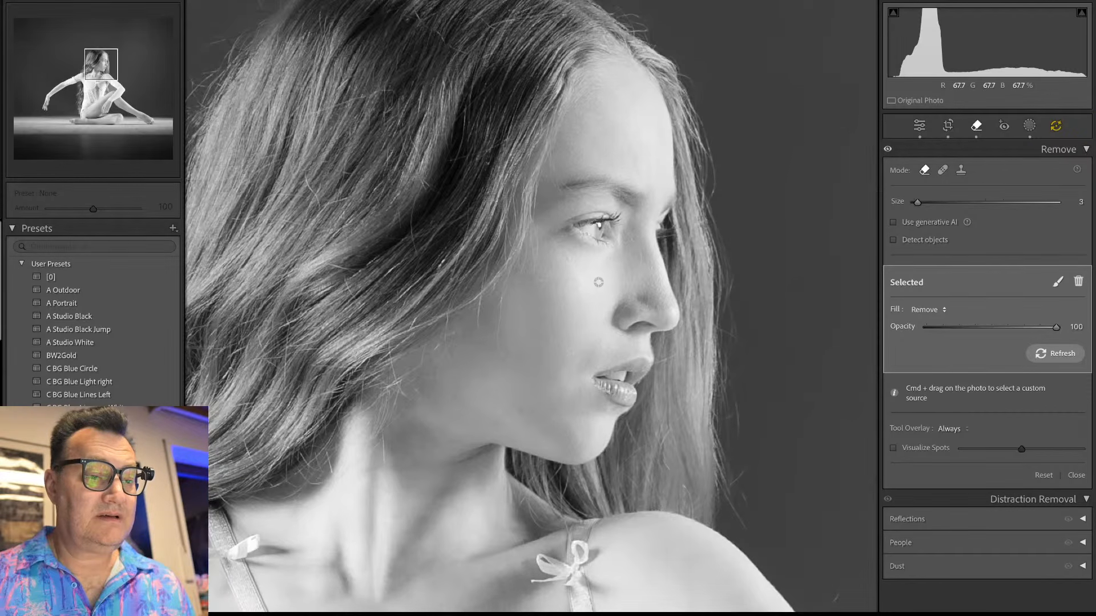
{"action": "key", "text": "q"}
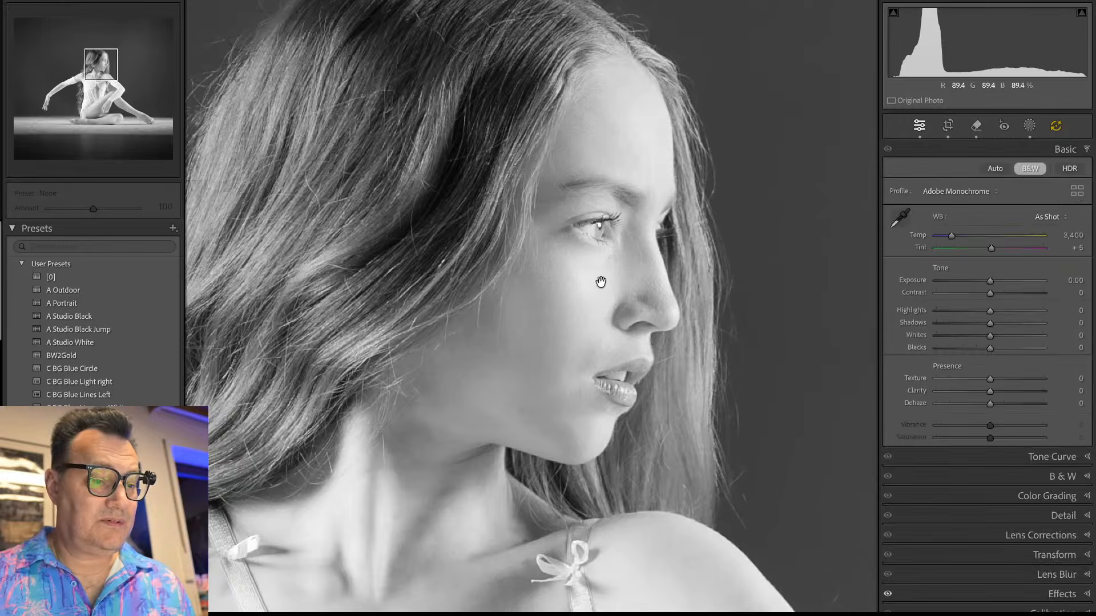
{"action": "left_click", "coordinate": [600, 281]}
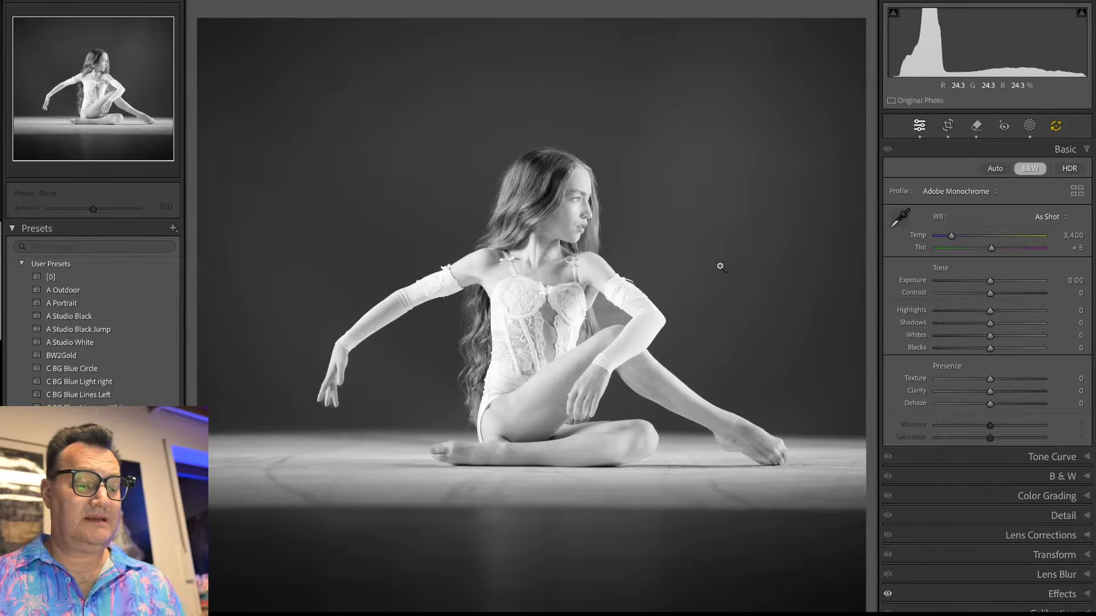
Step: Tighten the black-and-white seated portrait's crop around the dancer, trimming the backdrop, the dark floor and the edge beside her outstretched hand
{"action": "key", "text": "r"}
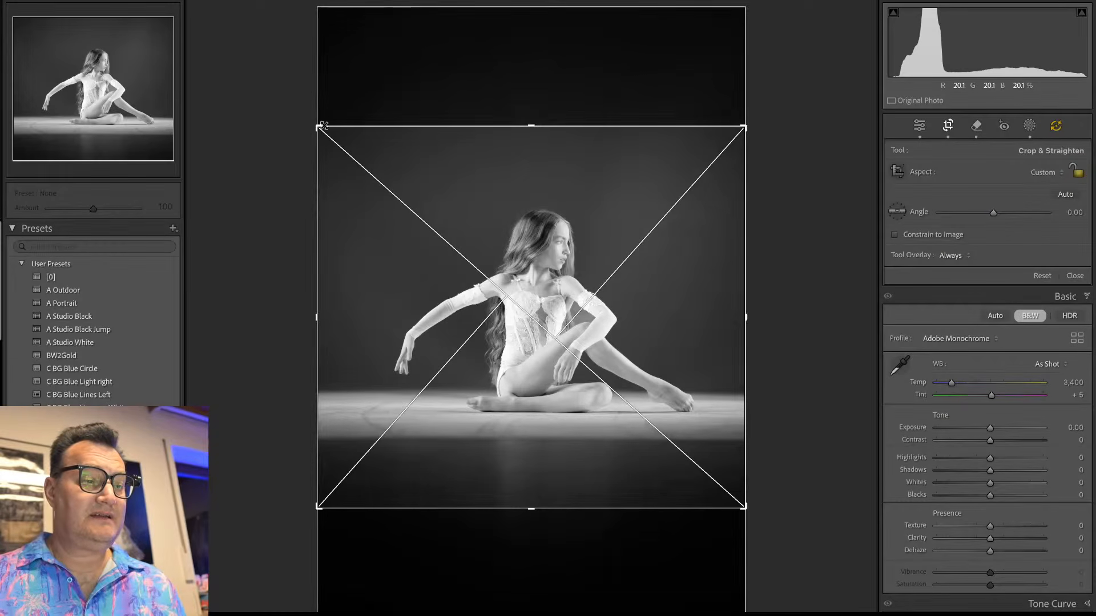
{"action": "left_click_drag", "start_coordinate": [322, 125], "coordinate": [337, 145]}
{"action": "left_click_drag", "start_coordinate": [428, 192], "coordinate": [428, 219]}
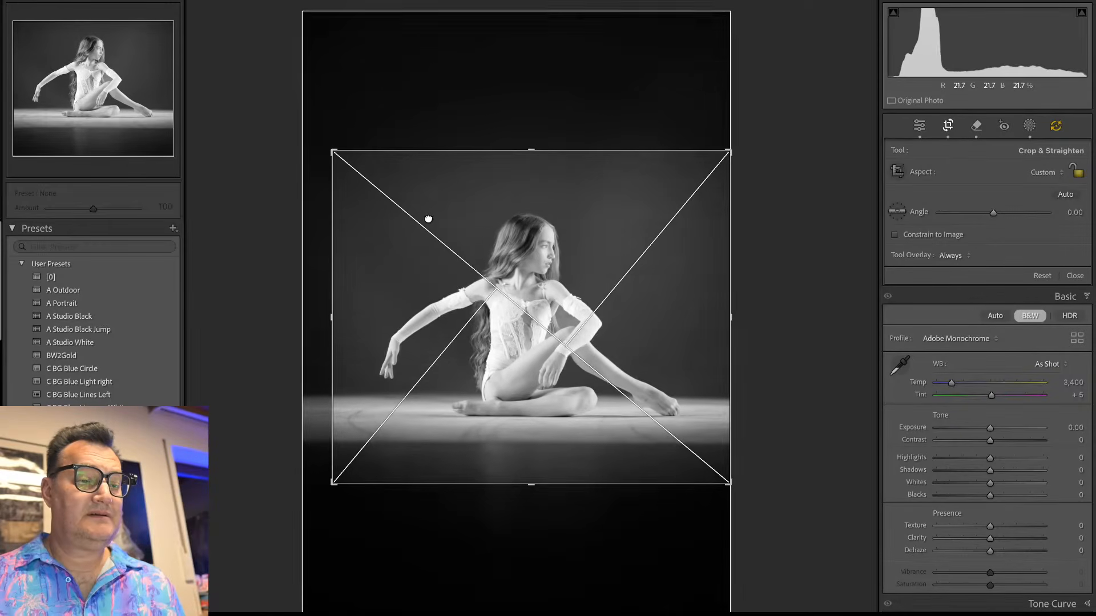
{"action": "left_click_drag", "start_coordinate": [541, 151], "coordinate": [540, 156]}
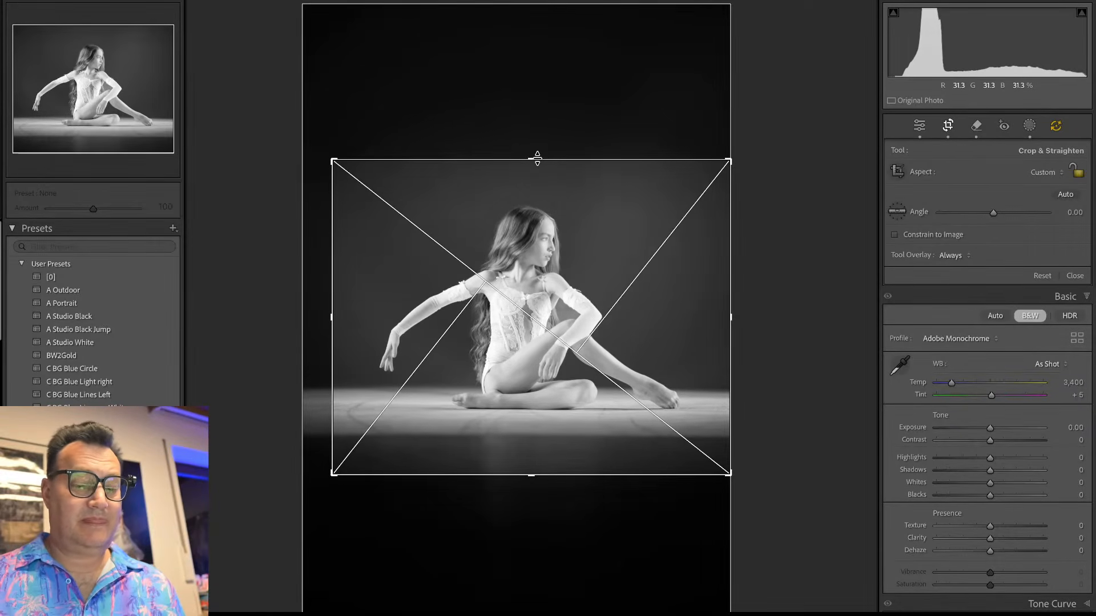
{"action": "key", "text": "Return"}
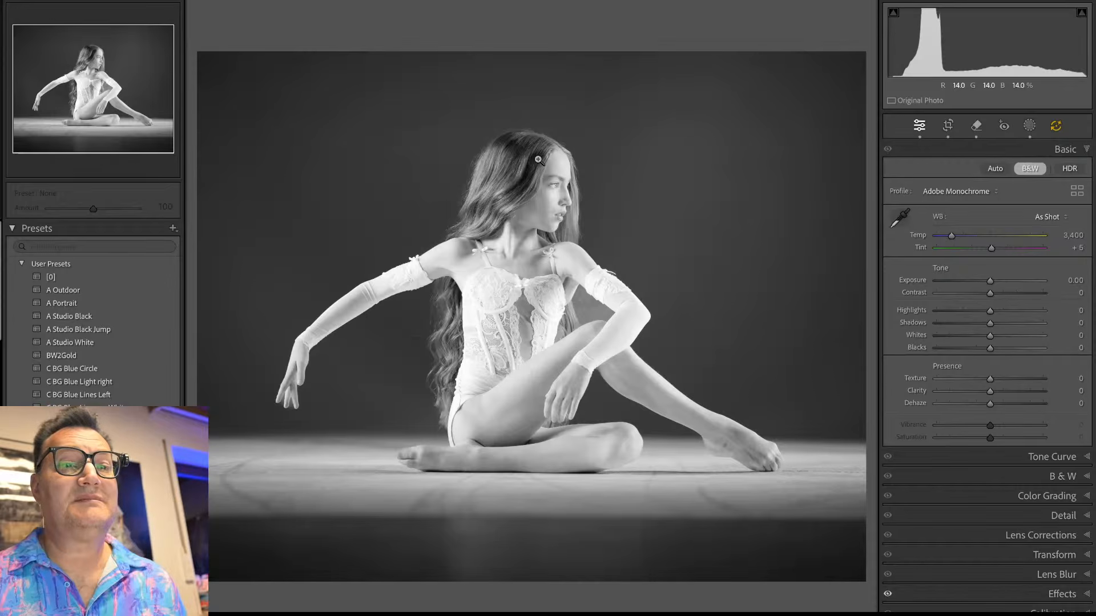
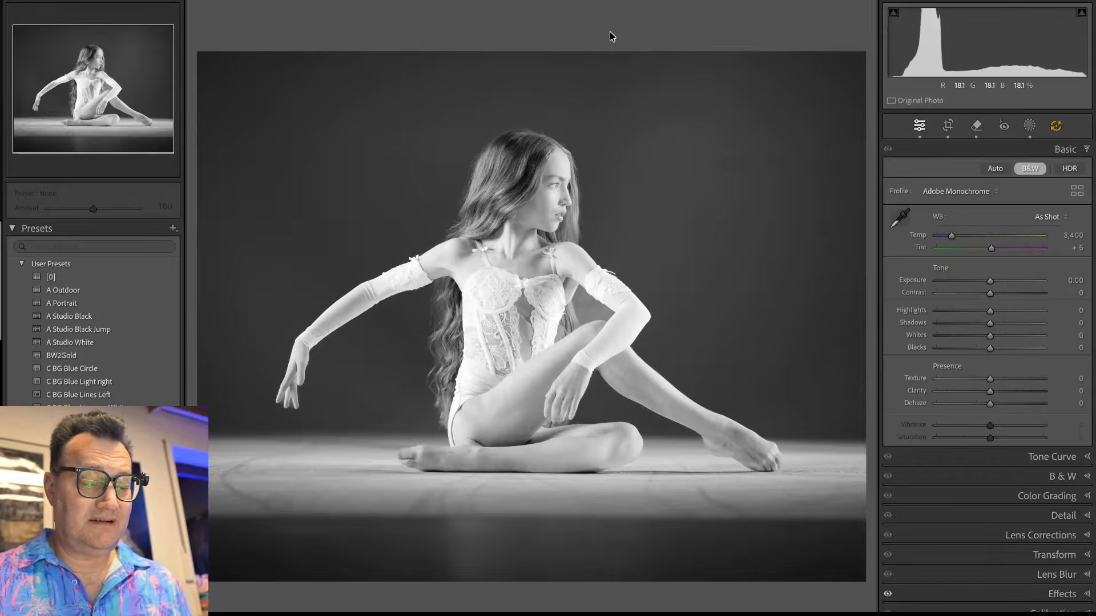
Step: Open the next seated-pose colour photo, ADI_4921.NEF, straighten it to an angle of 0.42 and crop it to a nearly square frame around the dancer
{"action": "key", "text": "g"}
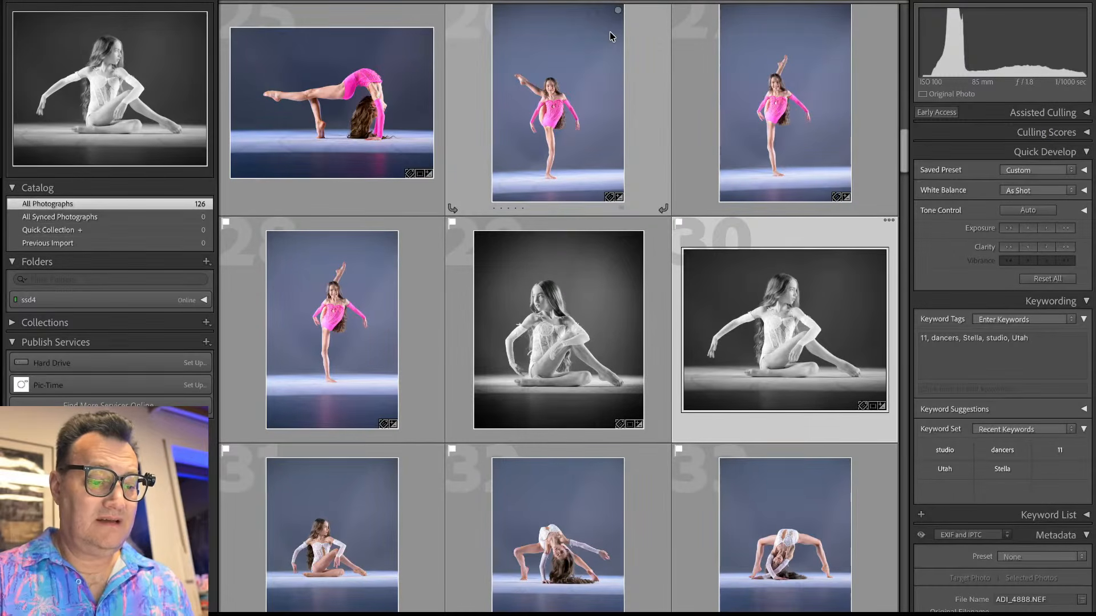
{"action": "scroll", "coordinate": [651, 348], "scroll_direction": "down", "scroll_amount": 3}
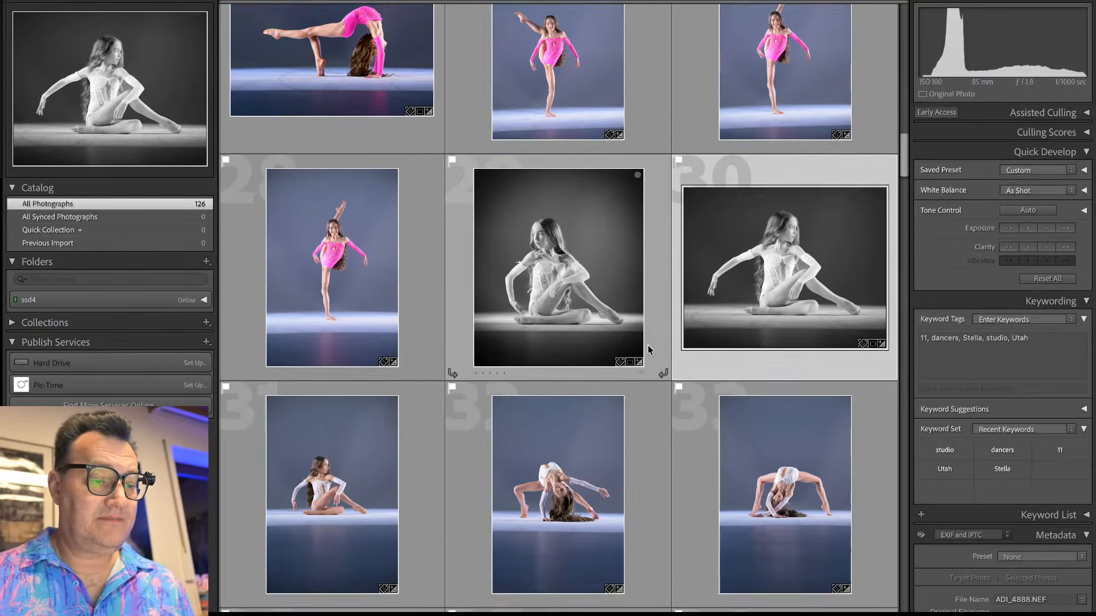
{"action": "double_click", "coordinate": [427, 374]}
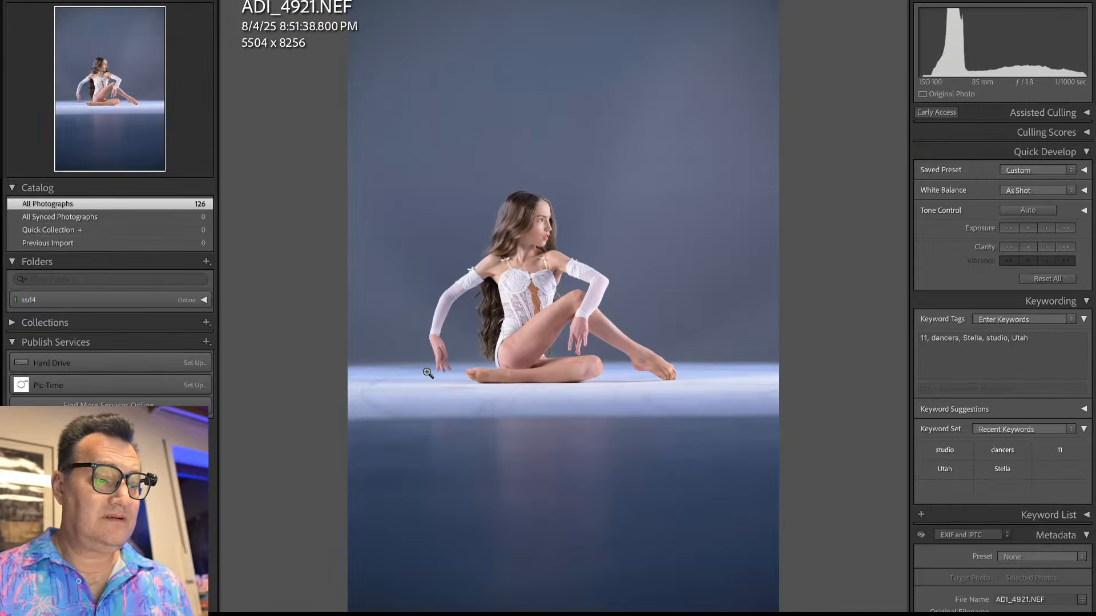
{"action": "key", "text": "r"}
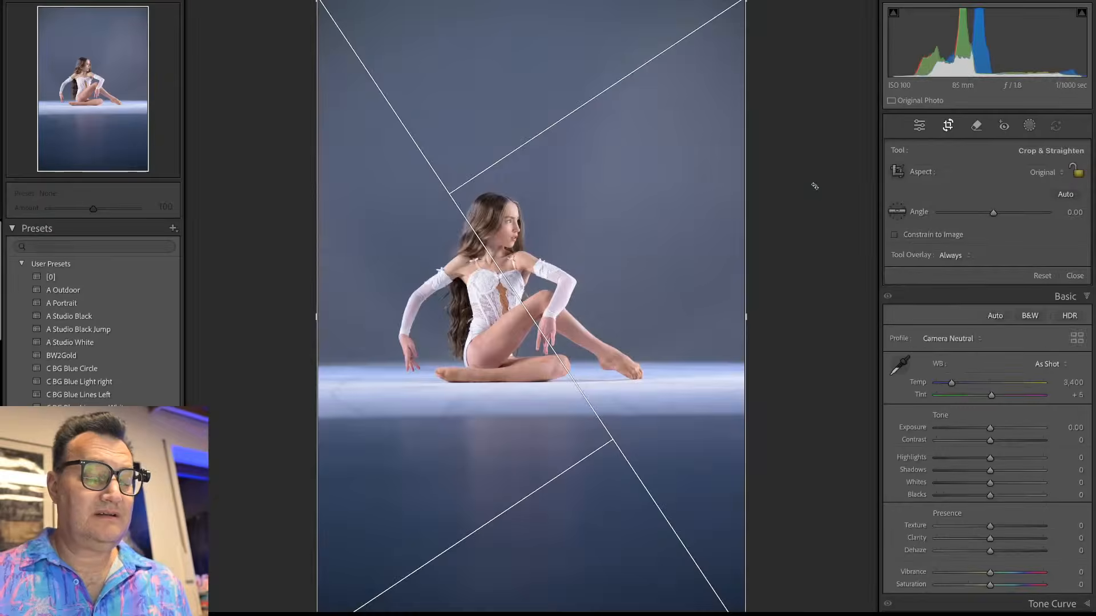
{"action": "left_click_drag", "start_coordinate": [816, 193], "coordinate": [807, 176]}
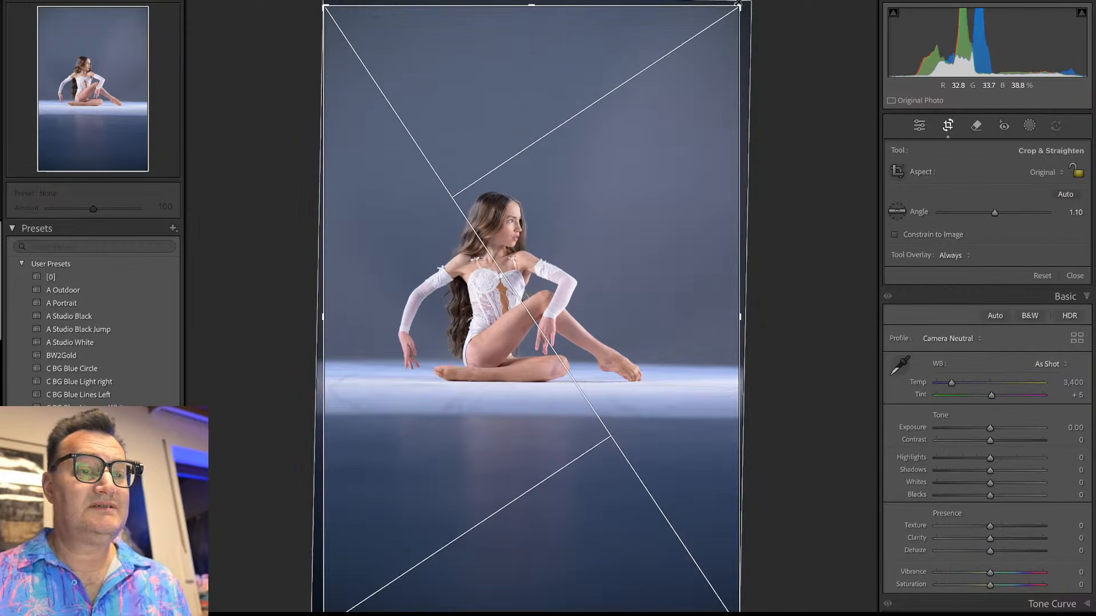
{"action": "left_click_drag", "start_coordinate": [739, 6], "coordinate": [672, 171]}
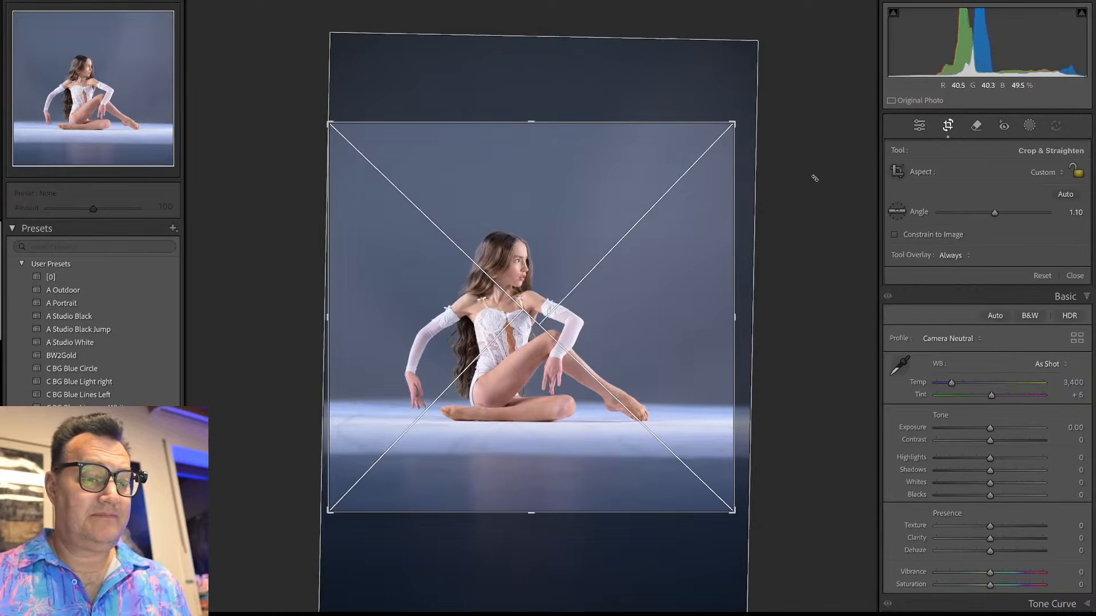
{"action": "left_click_drag", "start_coordinate": [815, 177], "coordinate": [799, 166]}
{"action": "key", "text": "Return"}
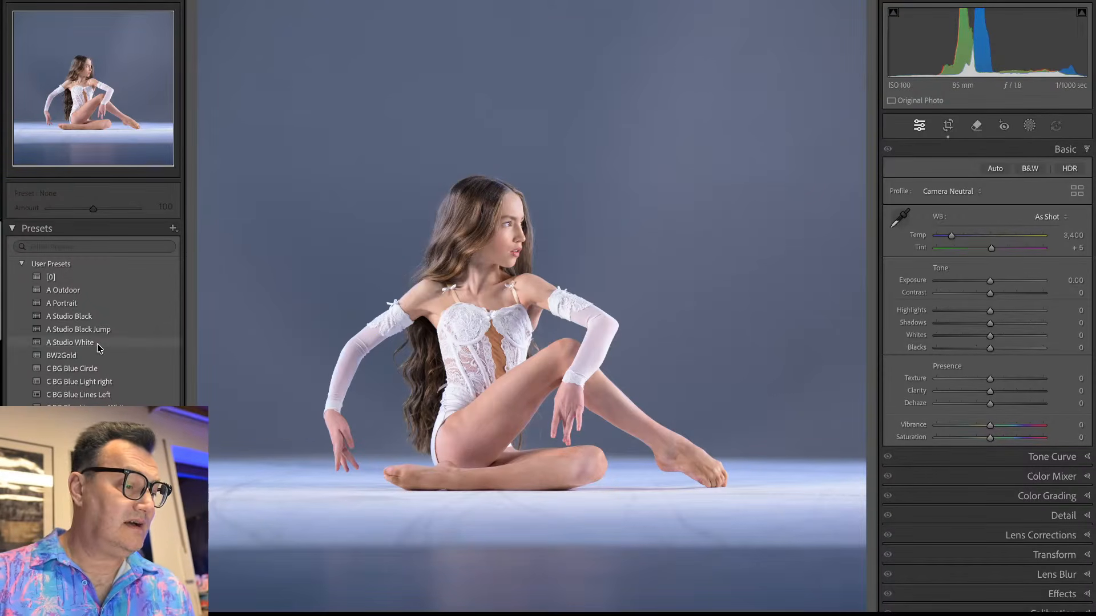
Step: Apply the C BG Blue Light right preset, then set its blueBG mask's Temp to -13 and Exposure to -1.24
{"action": "left_click", "coordinate": [106, 382]}
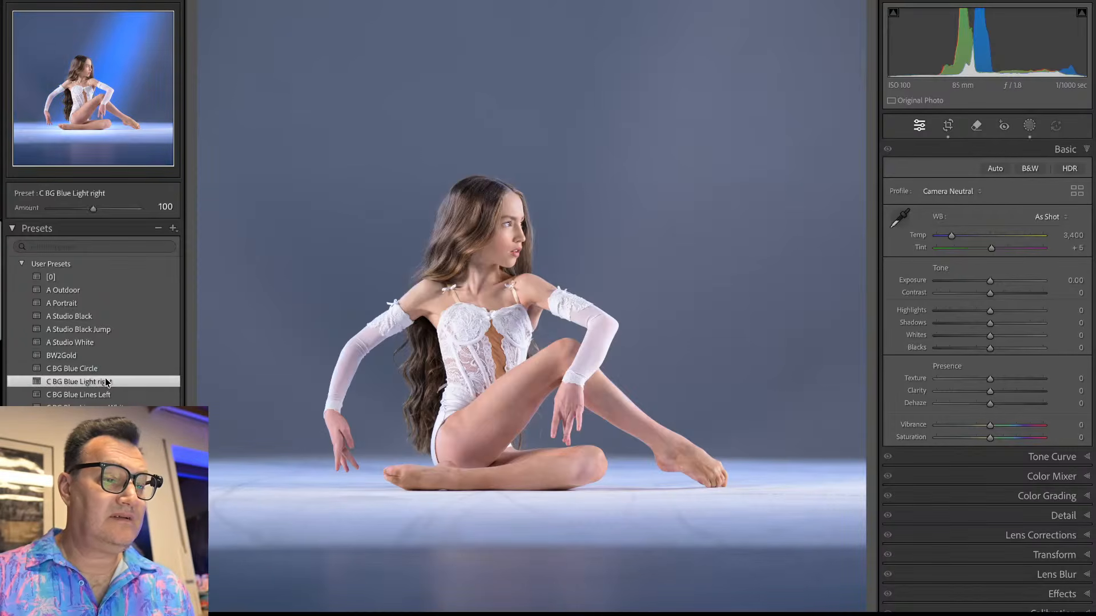
{"action": "key", "text": "shift+w"}
{"action": "left_click", "coordinate": [831, 37]}
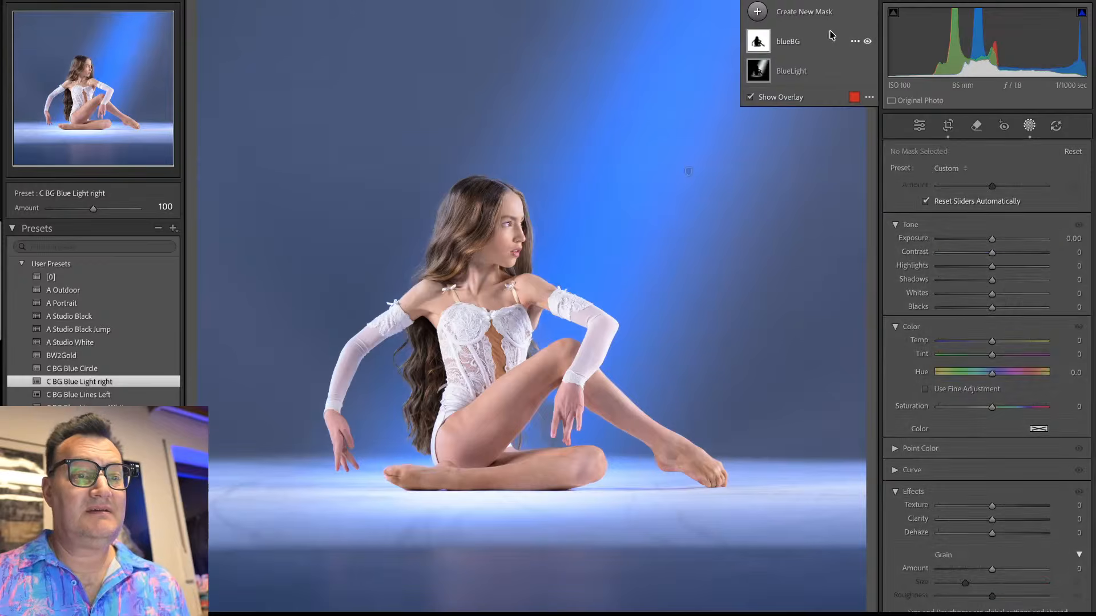
{"action": "left_click_drag", "start_coordinate": [985, 363], "coordinate": [986, 361]}
{"action": "left_click_drag", "start_coordinate": [989, 256], "coordinate": [974, 263]}
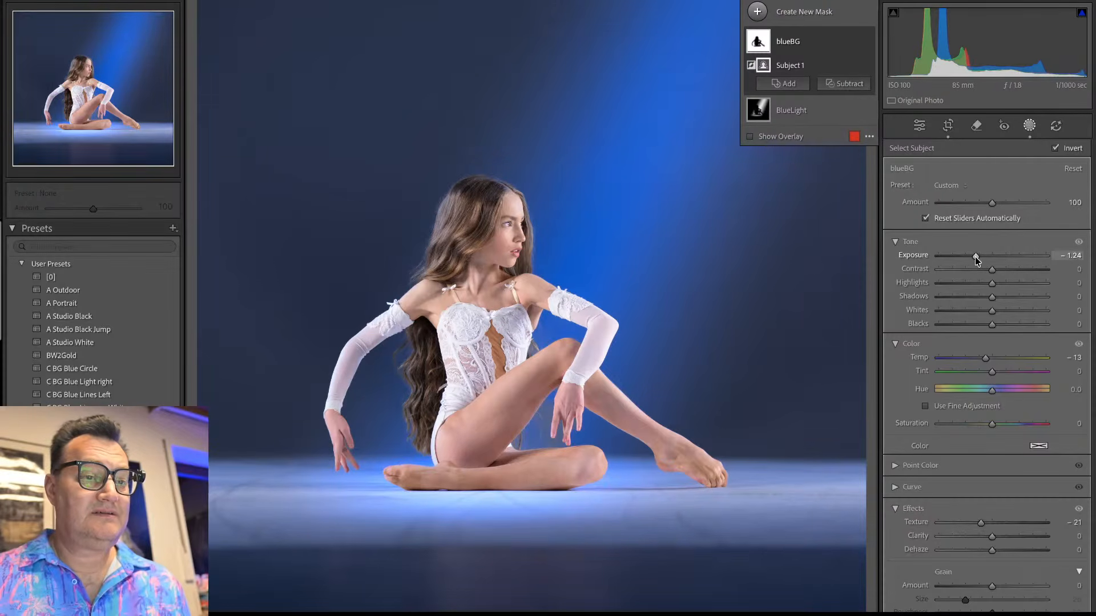
Step: Trim the blue-lit photo's crop at the upper and lower edges and reposition the dancer within the frame
{"action": "key", "text": "r"}
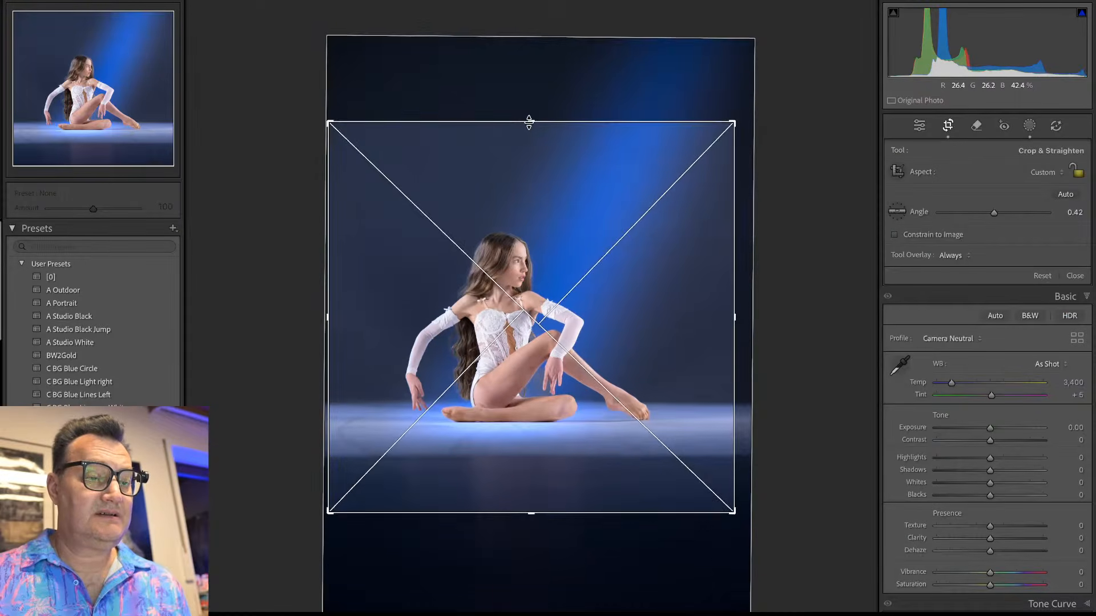
{"action": "left_click_drag", "start_coordinate": [529, 122], "coordinate": [526, 146]}
{"action": "left_click_drag", "start_coordinate": [523, 192], "coordinate": [525, 203]}
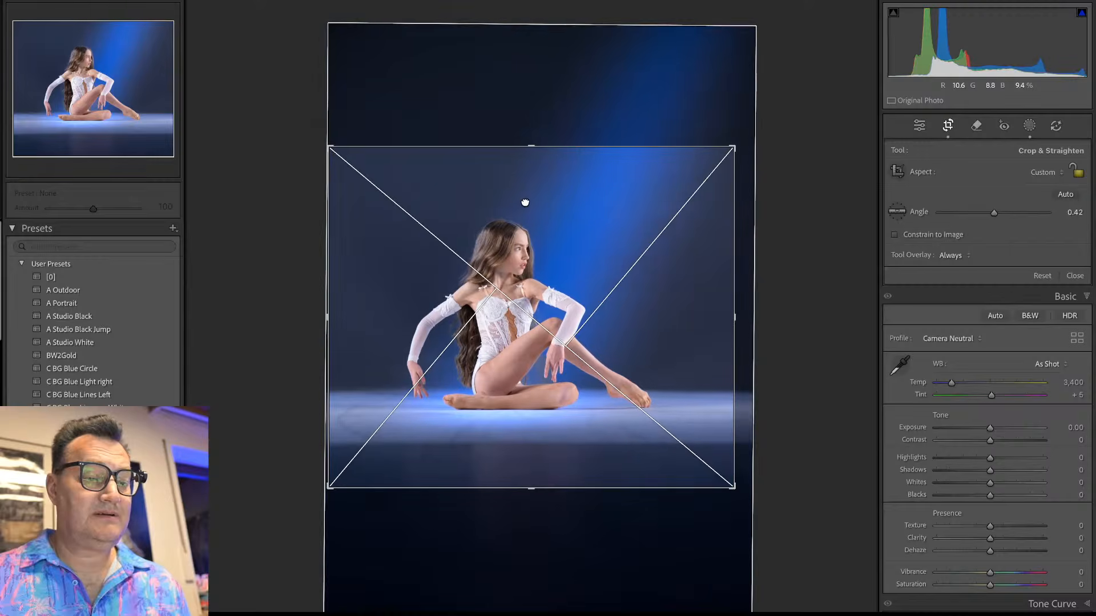
{"action": "key", "text": "r"}
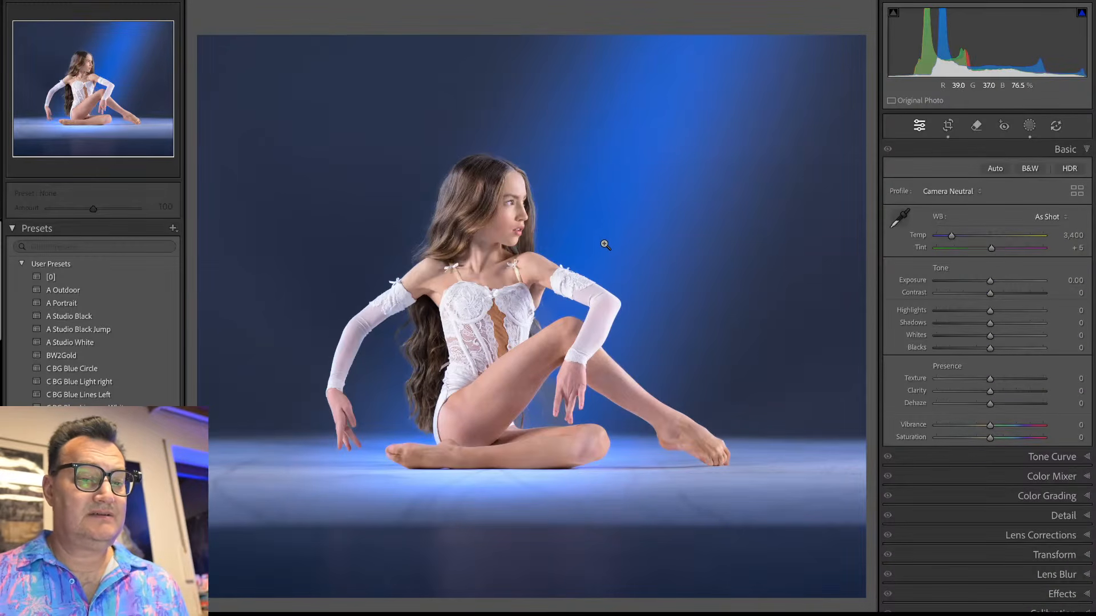
Step: Create a Select Subject mask of the dancer and rename it Sub
{"action": "key", "text": "shift+w"}
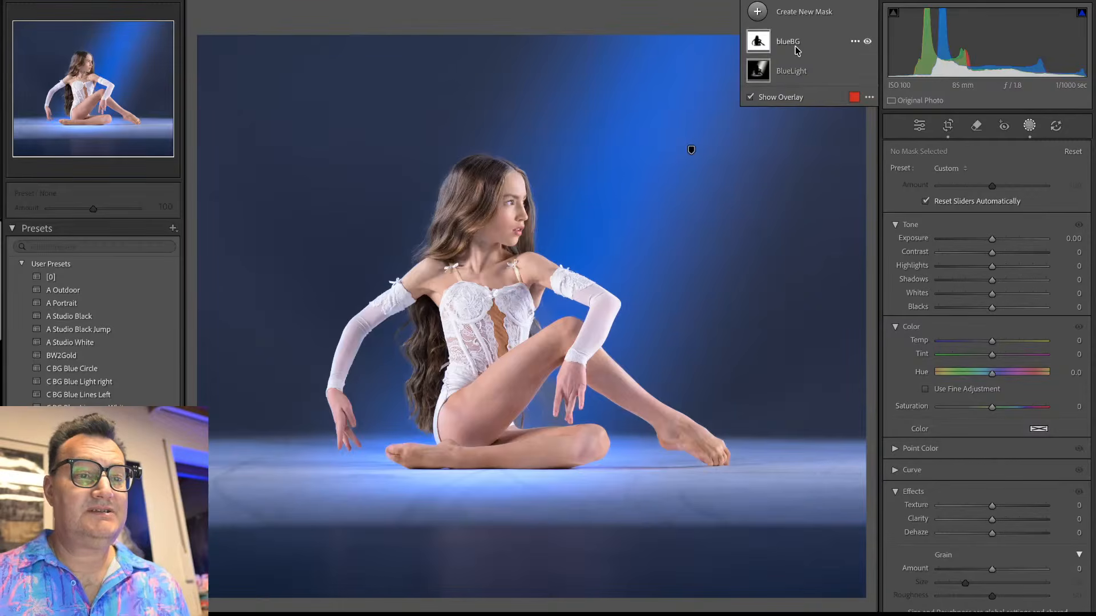
{"action": "left_click", "coordinate": [805, 11]}
{"action": "left_click", "coordinate": [813, 36]}
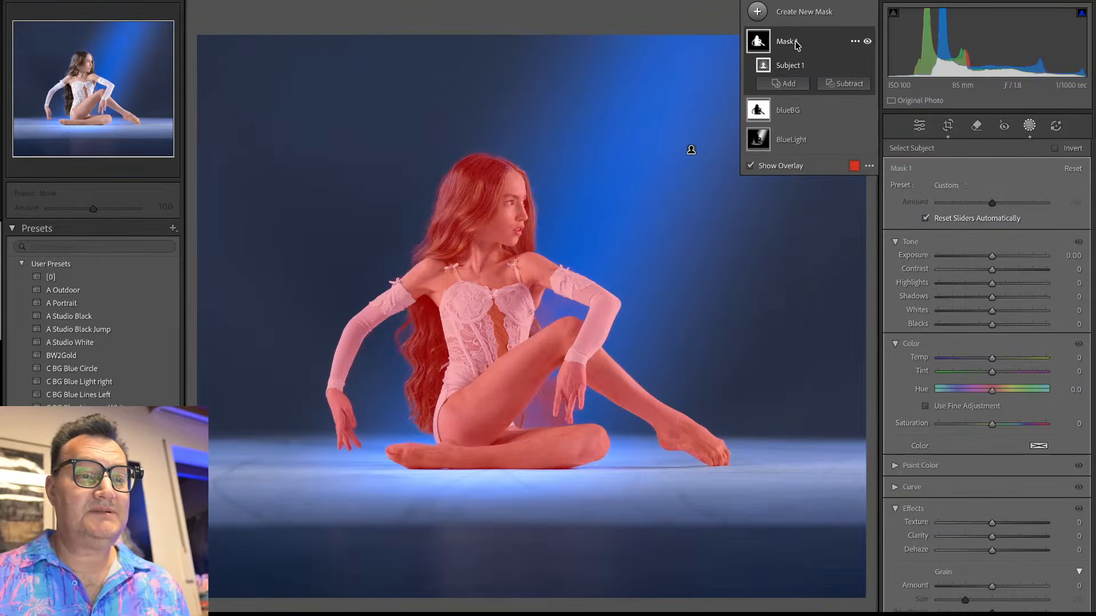
{"action": "double_click", "coordinate": [797, 46]}
{"action": "type", "text": "Sub"}
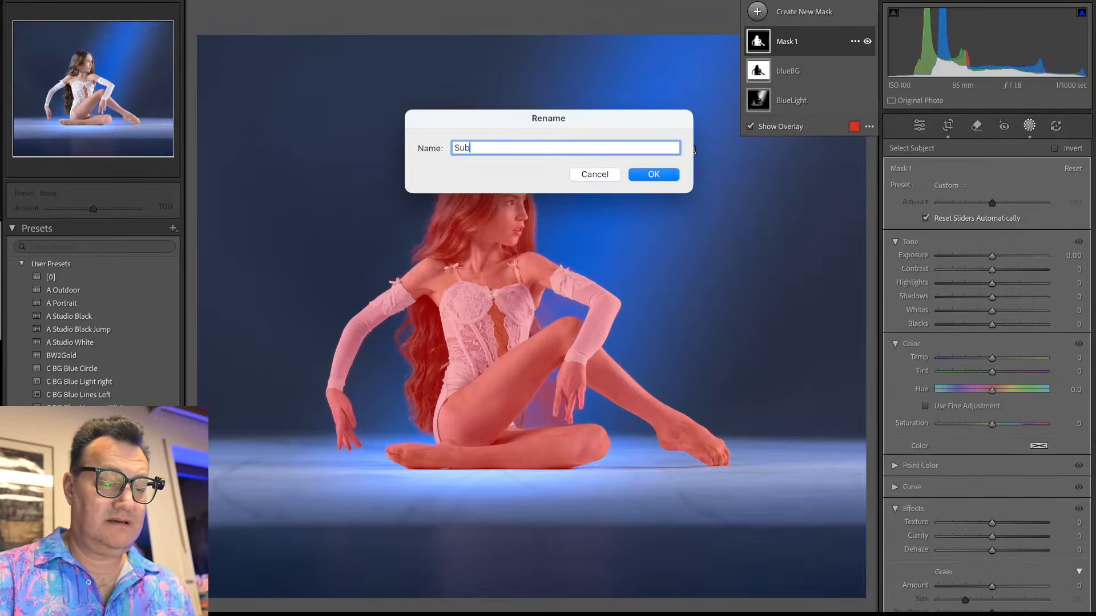
{"action": "key", "text": "Return"}
Step: Warm the dancer by setting the Sub mask's Temp to 12, then leave masking
{"action": "left_click", "coordinate": [993, 357]}
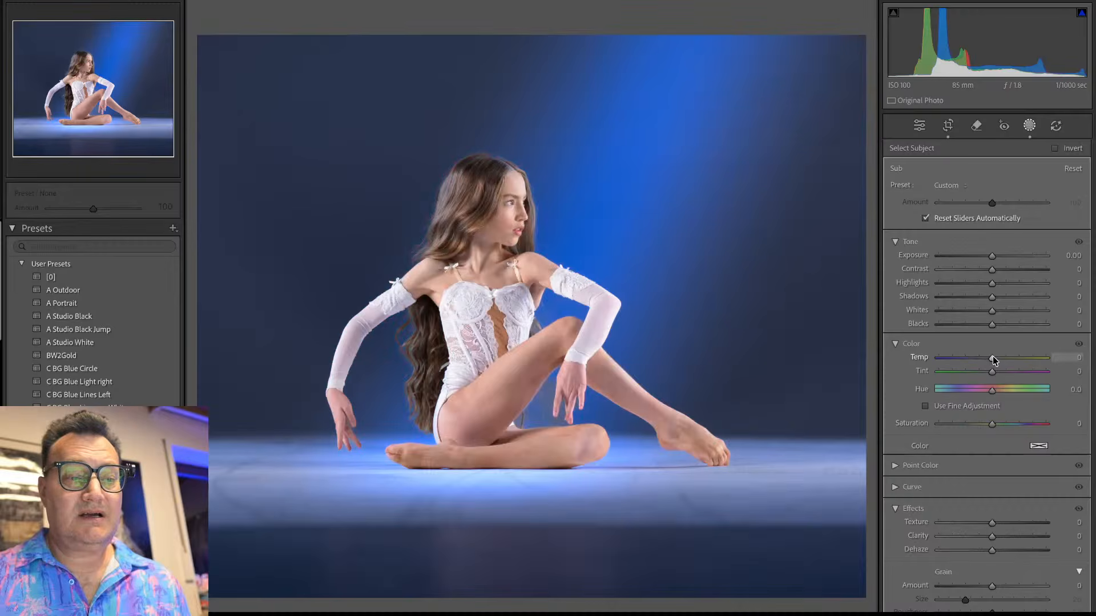
{"action": "left_click_drag", "start_coordinate": [993, 360], "coordinate": [998, 361]}
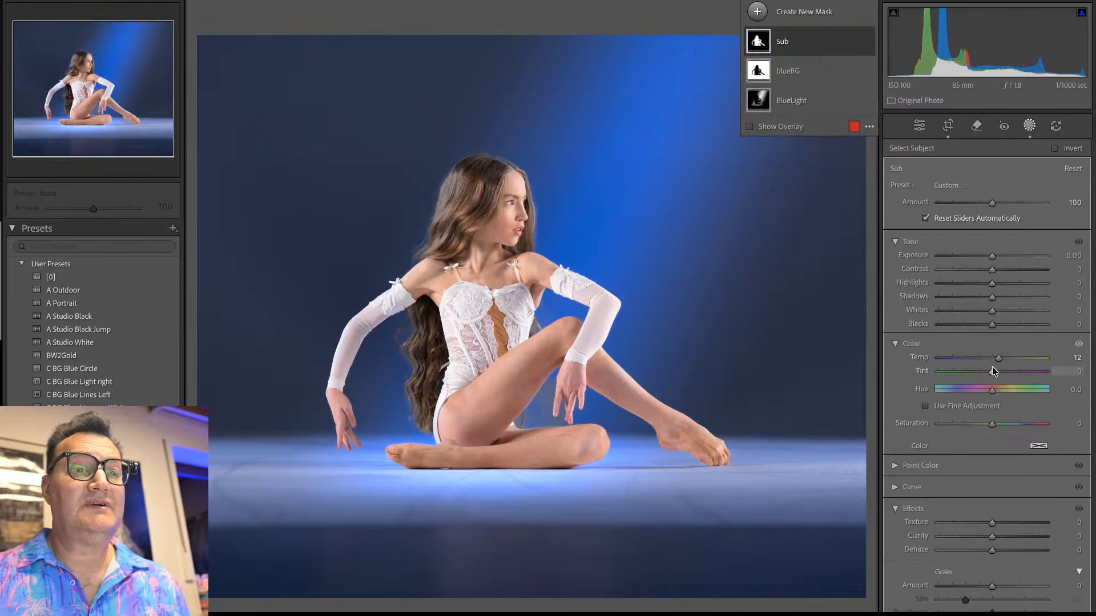
{"action": "left_click", "coordinate": [1027, 128]}
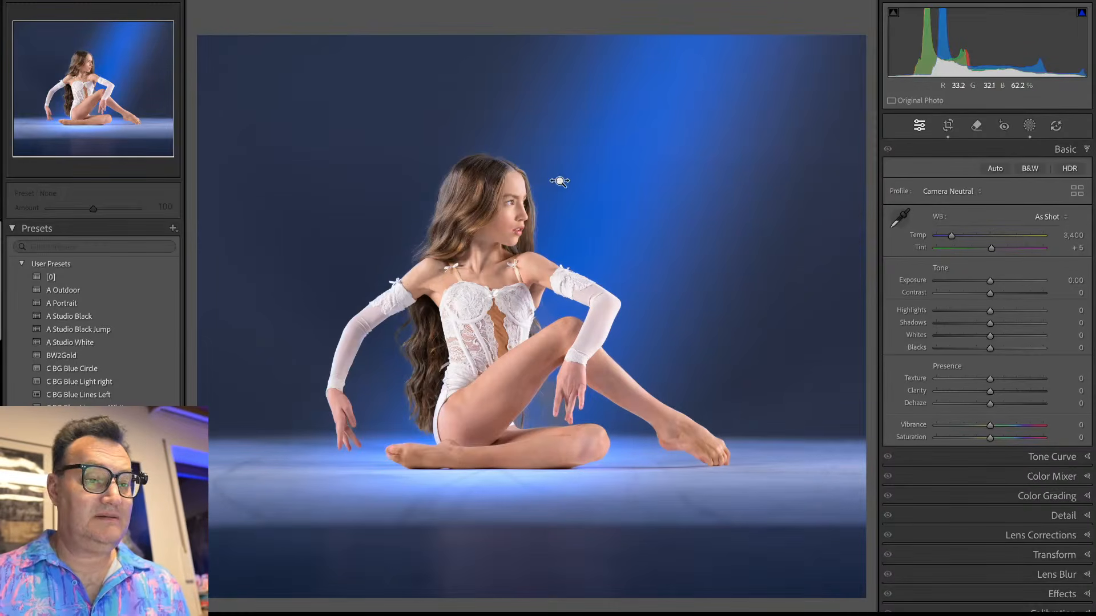
Step: Set the blueBG mask's Temp to -7 and Exposure to -1.44, then leave masking
{"action": "key", "text": "shift+w"}
{"action": "left_click", "coordinate": [809, 68]}
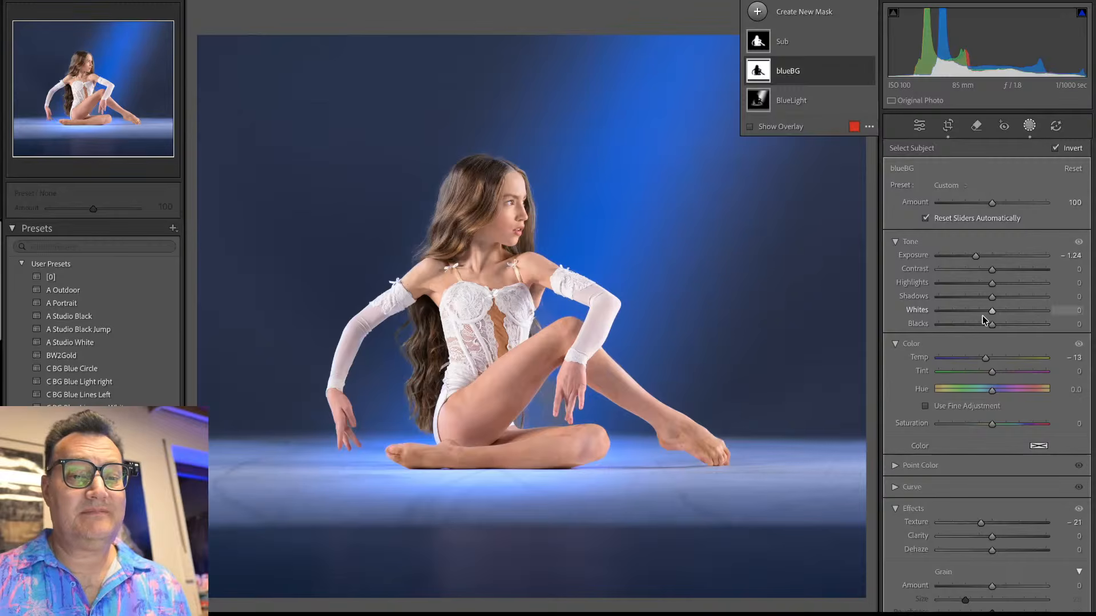
{"action": "left_click_drag", "start_coordinate": [986, 357], "coordinate": [989, 357]}
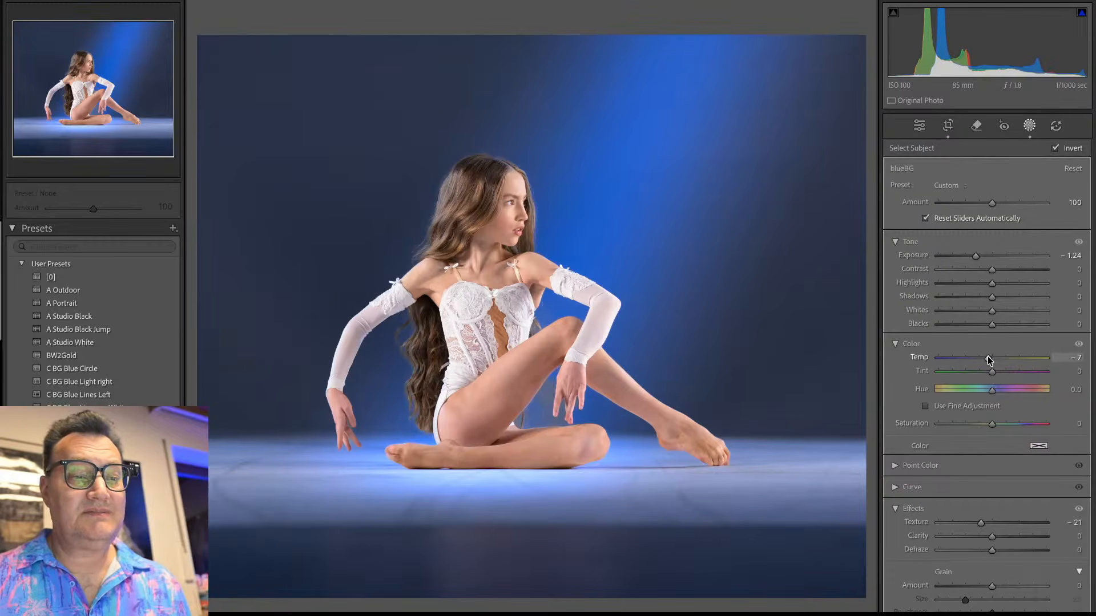
{"action": "left_click_drag", "start_coordinate": [976, 255], "coordinate": [971, 257]}
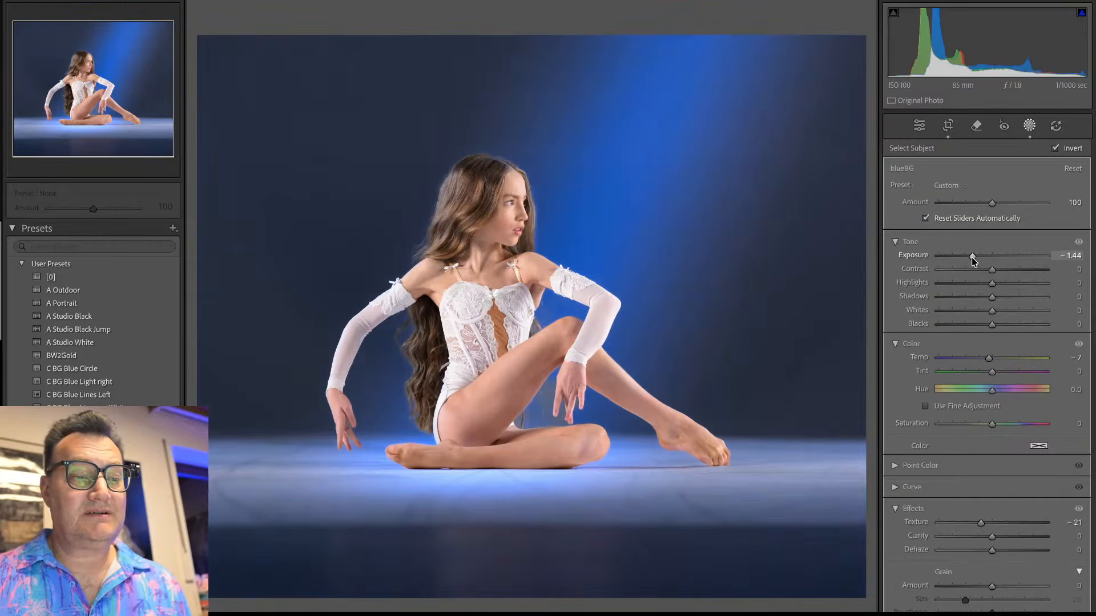
{"action": "left_click", "coordinate": [1029, 125]}
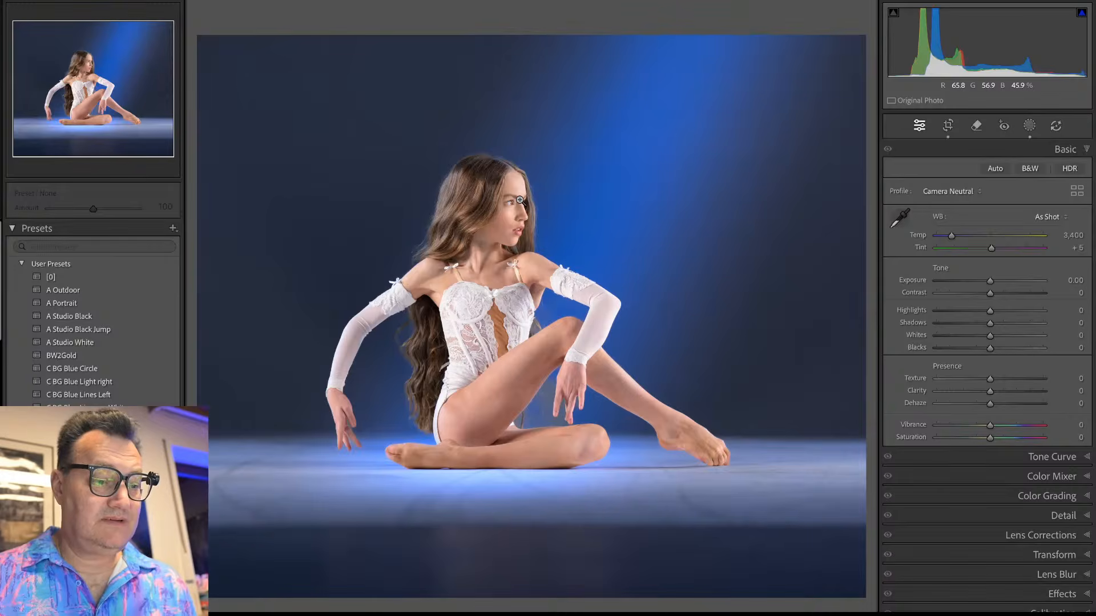
Step: Open the backbend photo ADI_4948.NEF from the library, straighten it and crop it to a landscape frame around the dancer
{"action": "key", "text": "g"}
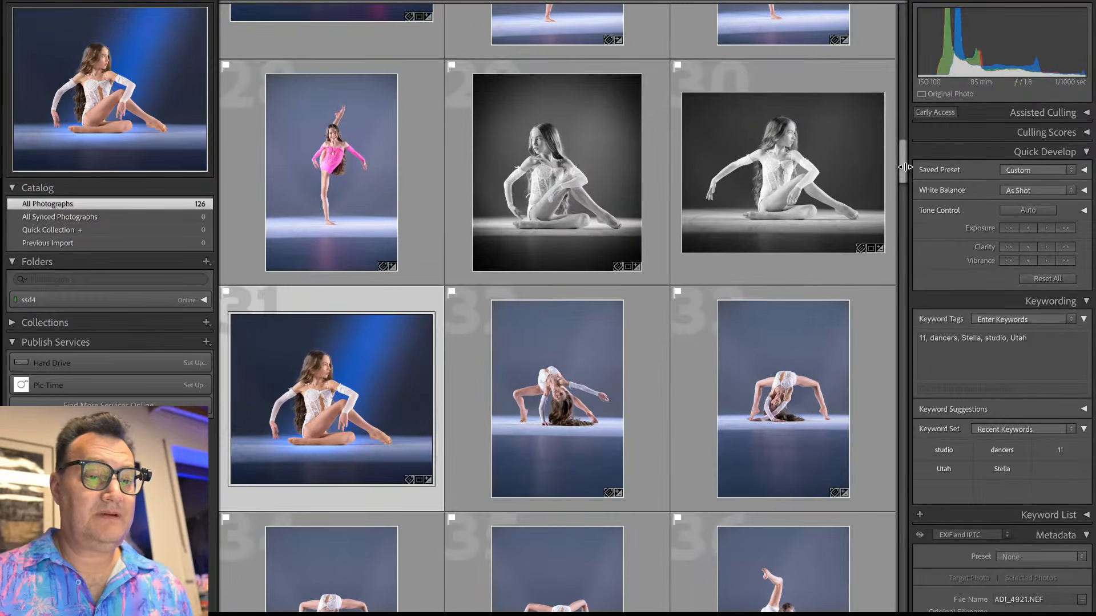
{"action": "left_click_drag", "start_coordinate": [903, 162], "coordinate": [903, 172]}
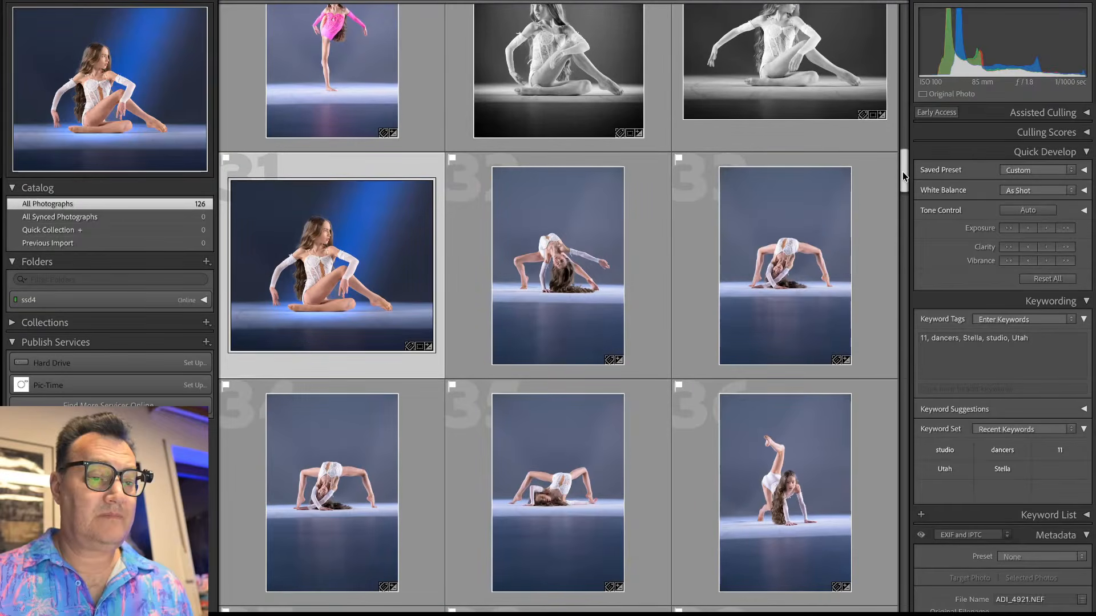
{"action": "double_click", "coordinate": [572, 264]}
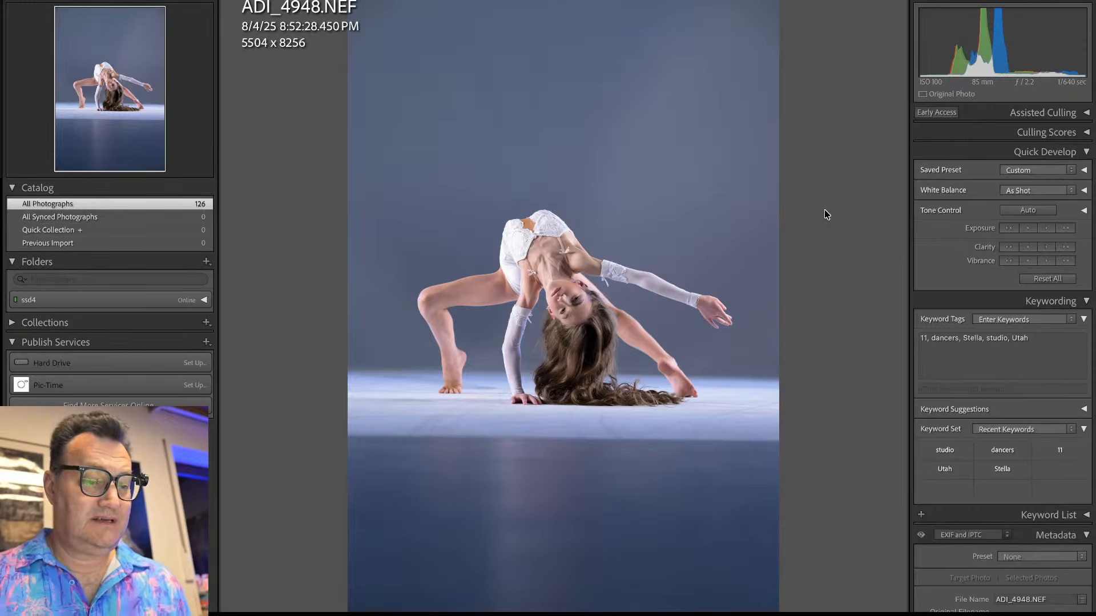
{"action": "key", "text": "r"}
{"action": "left_click_drag", "start_coordinate": [827, 196], "coordinate": [827, 183]}
{"action": "left_click_drag", "start_coordinate": [736, 9], "coordinate": [823, 143]}
{"action": "key", "text": "Return"}
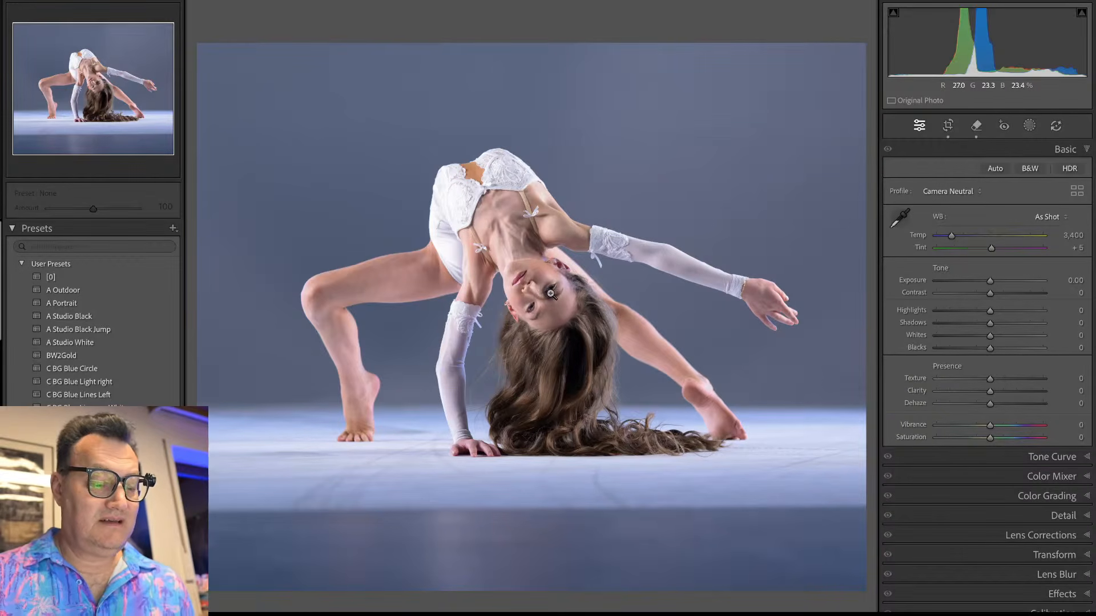
Step: Synchronize the develop settings and masks of seated photo ADI_4921.NEF to backbend photo ADI_4948.NEF, leaving out the crop and merging the masks
{"action": "key", "text": "g"}
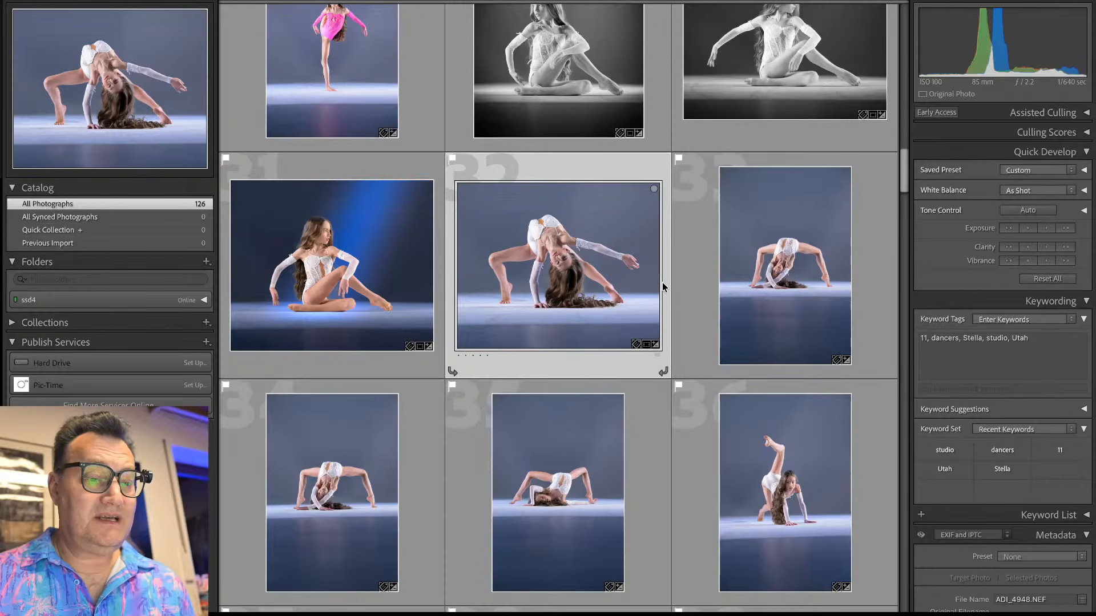
{"action": "left_click", "coordinate": [395, 240]}
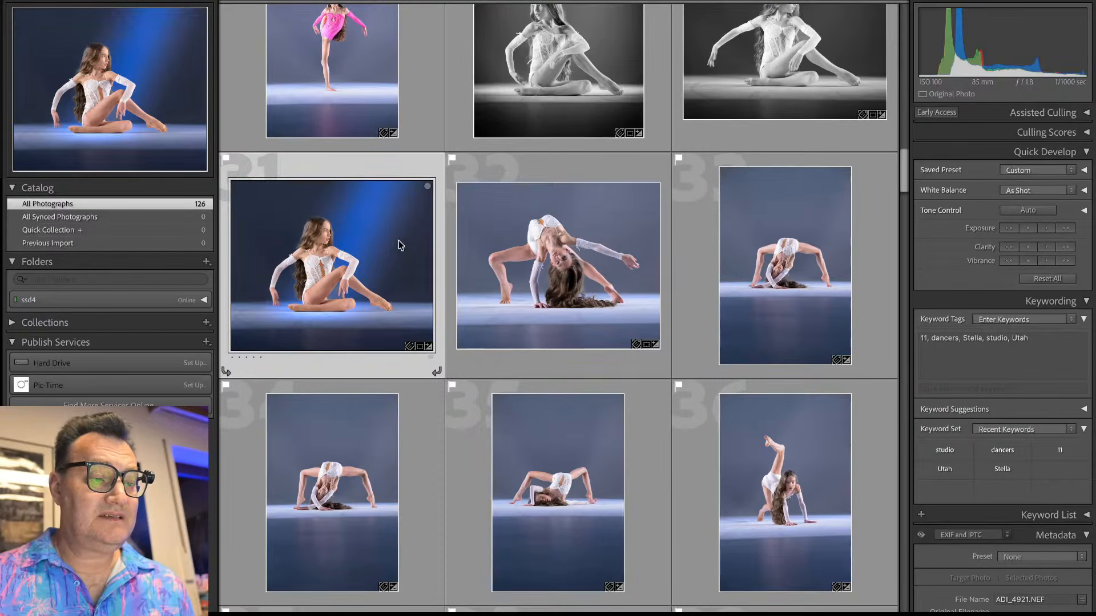
{"action": "left_click", "coordinate": [583, 234], "text": "ctrl"}
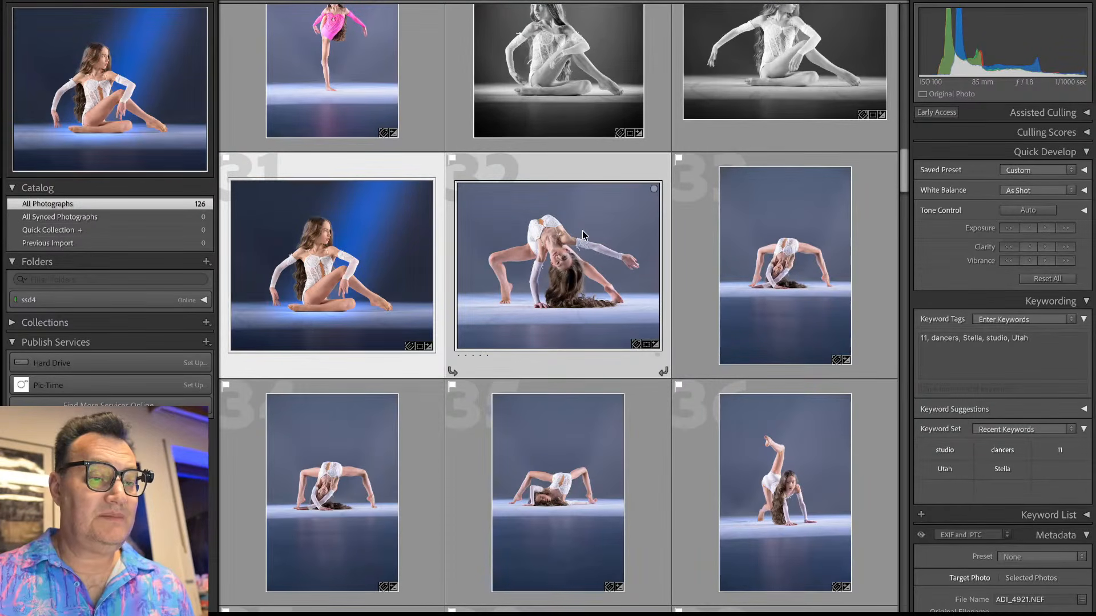
{"action": "key", "text": "ctrl+shift+s"}
{"action": "key", "text": "Return"}
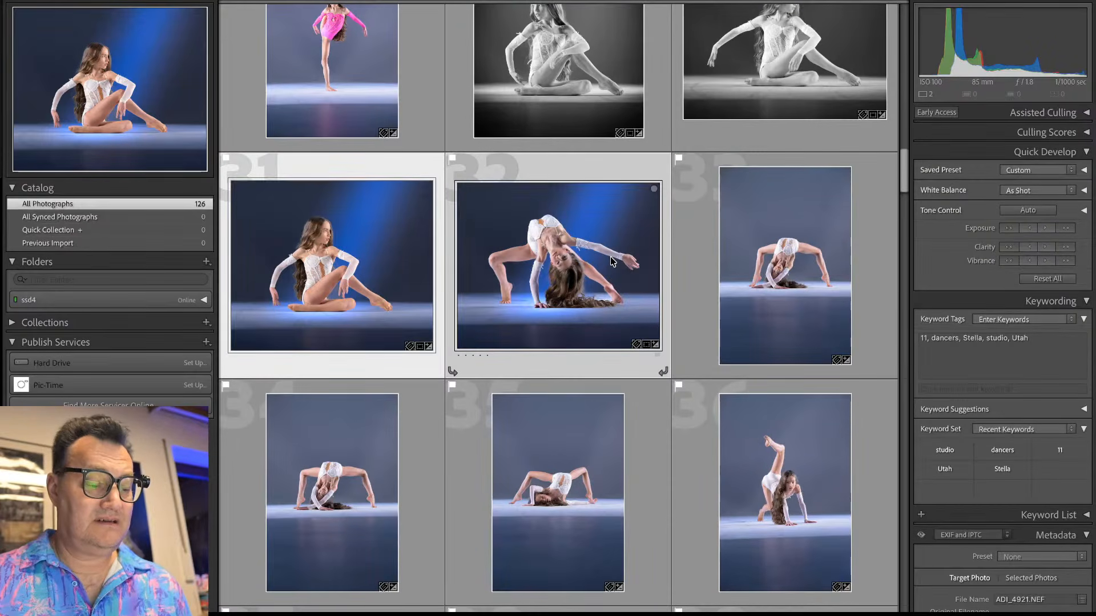
{"action": "key", "text": "ctrl+shift+s"}
{"action": "left_click", "coordinate": [726, 188]}
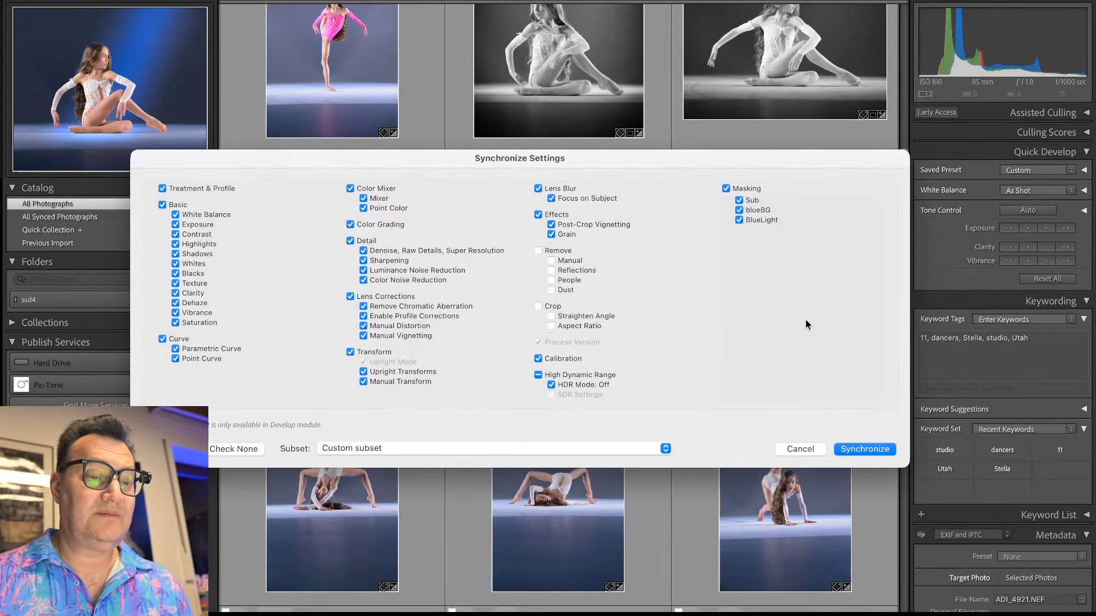
{"action": "left_click", "coordinate": [856, 450]}
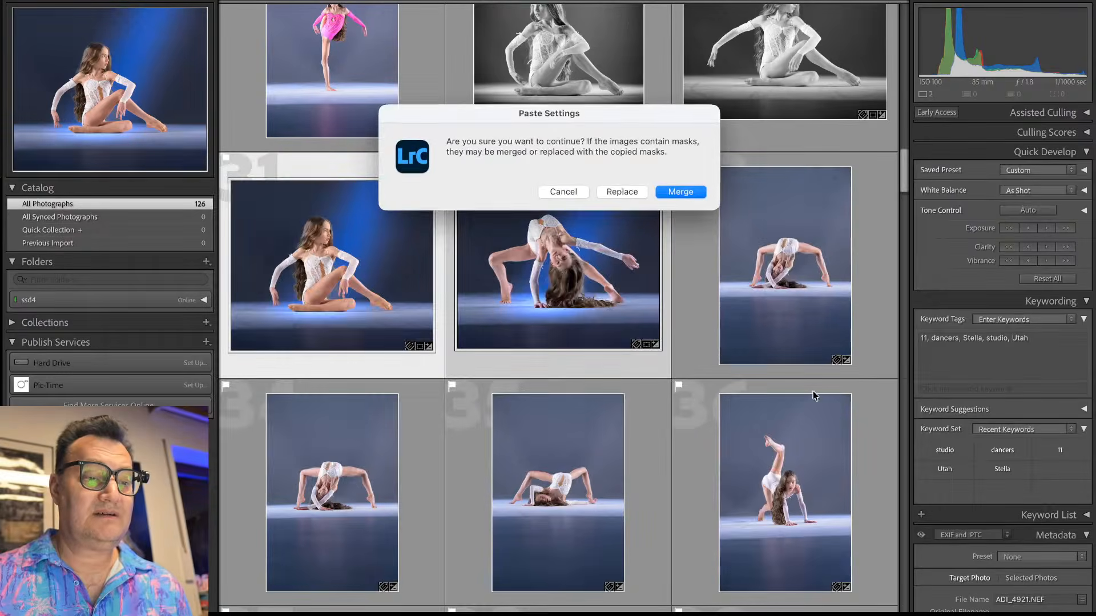
{"action": "left_click", "coordinate": [681, 194]}
Step: Open the backbend photo, raise the BlueLight mask's bottom gradient to the floor edge behind the dancer, and leave masking
{"action": "left_click", "coordinate": [598, 166]}
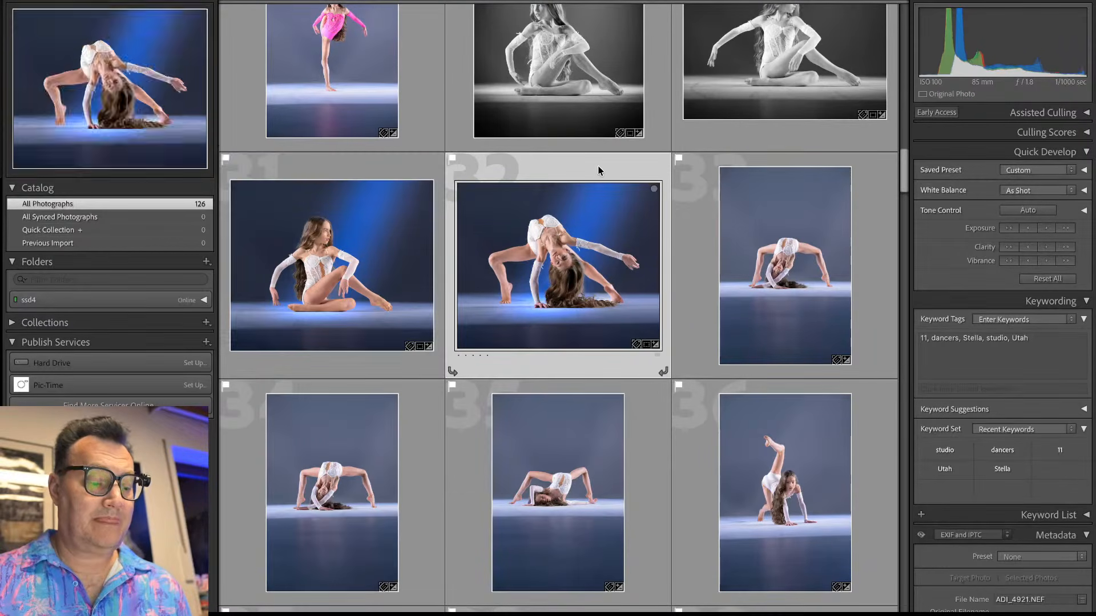
{"action": "key", "text": "d"}
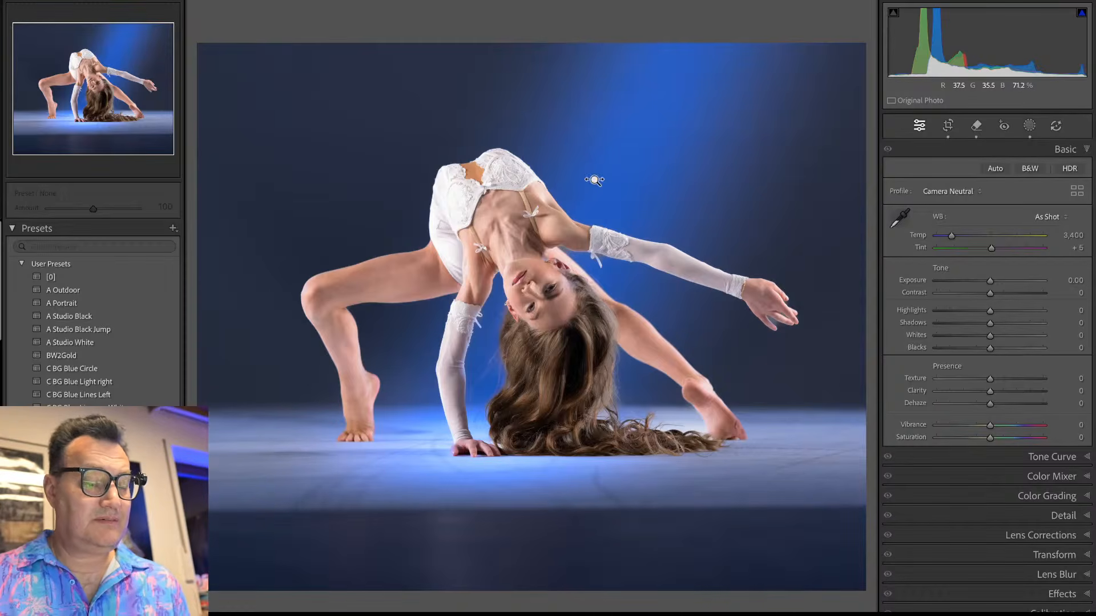
{"action": "key", "text": "shift+w"}
{"action": "left_click", "coordinate": [794, 101]}
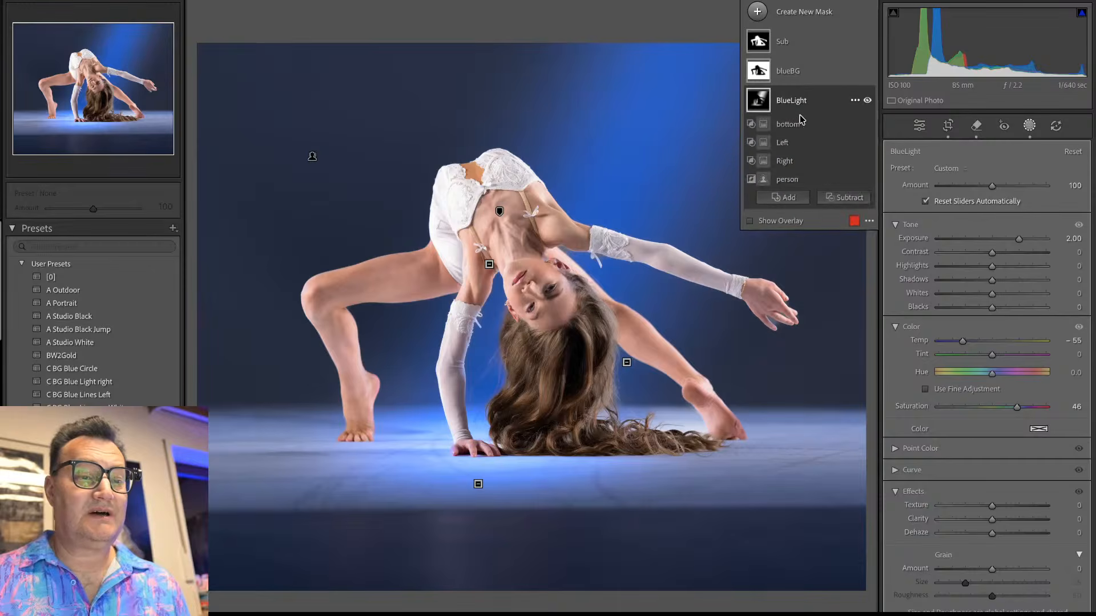
{"action": "left_click", "coordinate": [801, 120]}
{"action": "left_click_drag", "start_coordinate": [479, 499], "coordinate": [482, 423]}
{"action": "key", "text": "shift+w"}
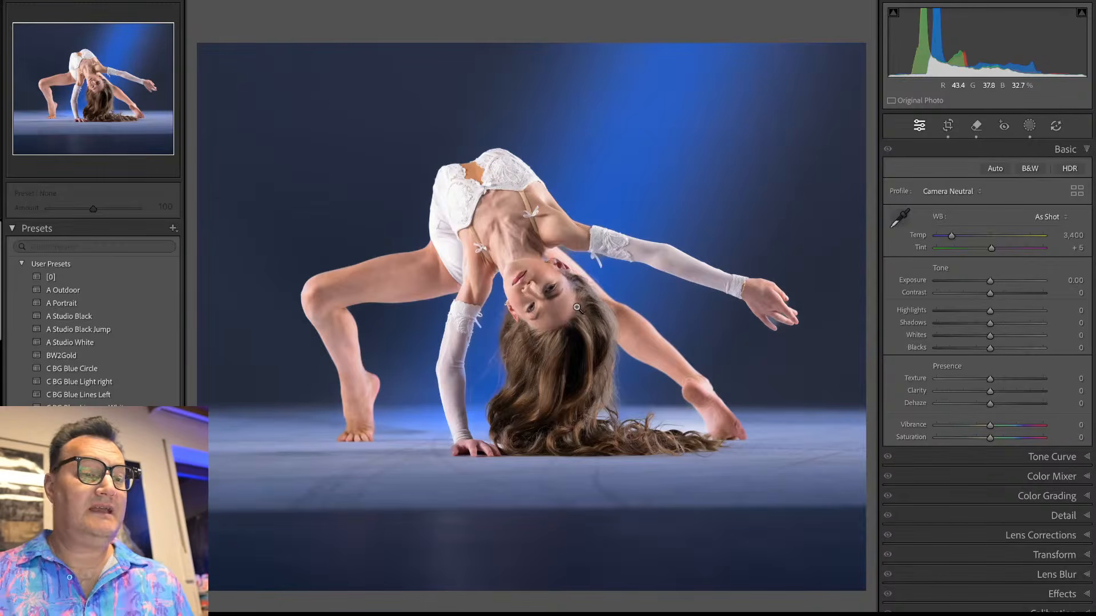
Step: Synchronize ADI_4948.NEF's settings and its Sub, blueBG and BlueLight masks to the adjacent bridge-pose photo ADI_4961.NEF, without the crop, and select that photo
{"action": "key", "text": "g"}
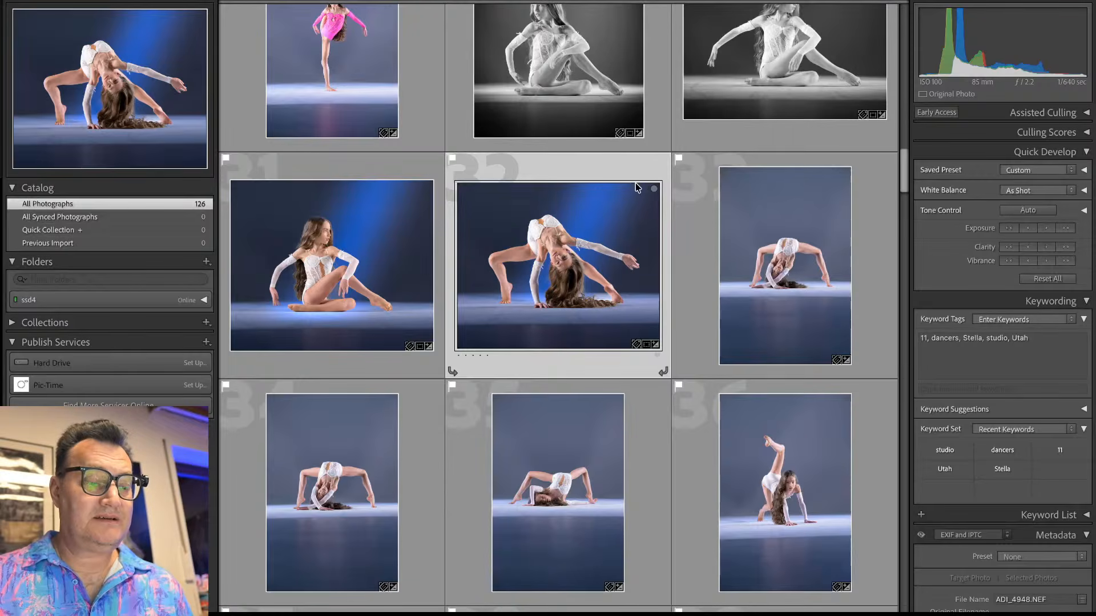
{"action": "left_click", "coordinate": [693, 279], "text": "shift"}
{"action": "key", "text": "ctrl+shift+s"}
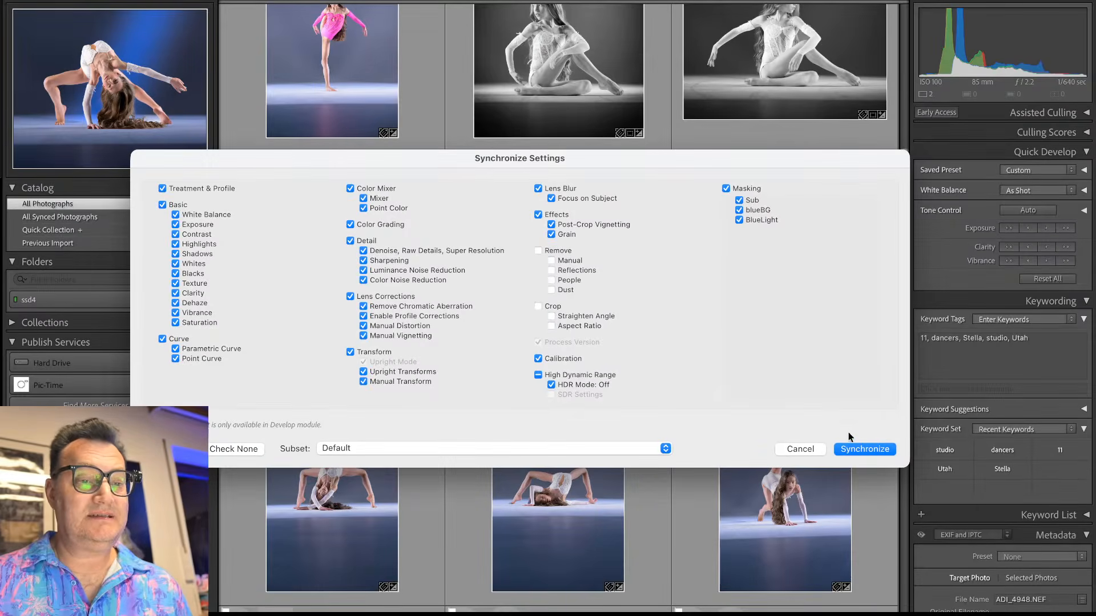
{"action": "left_click", "coordinate": [868, 449]}
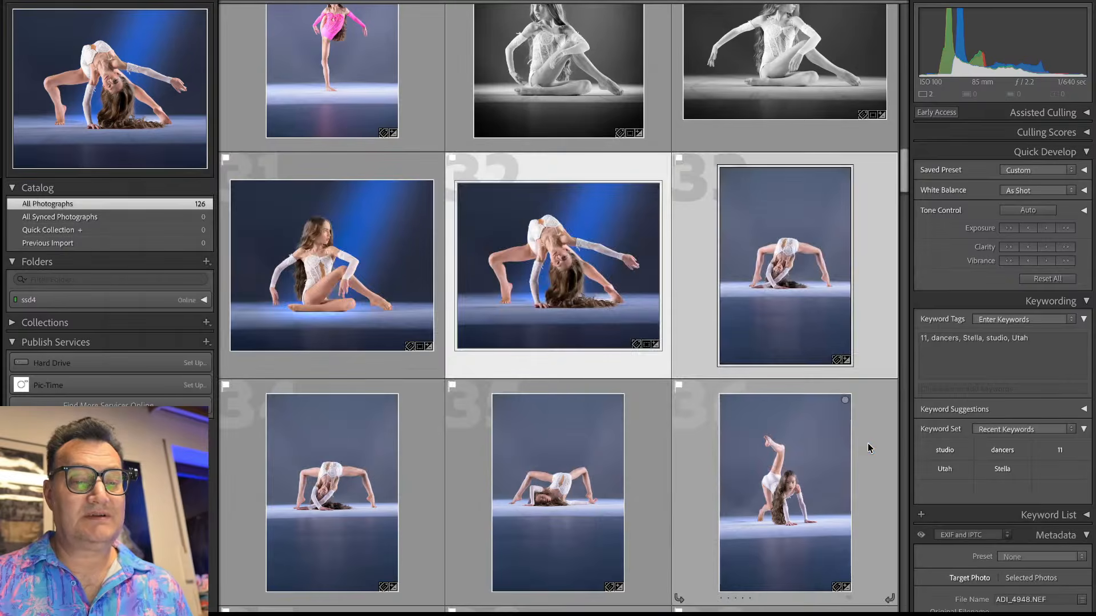
{"action": "left_click", "coordinate": [689, 251]}
{"action": "key", "text": "r"}
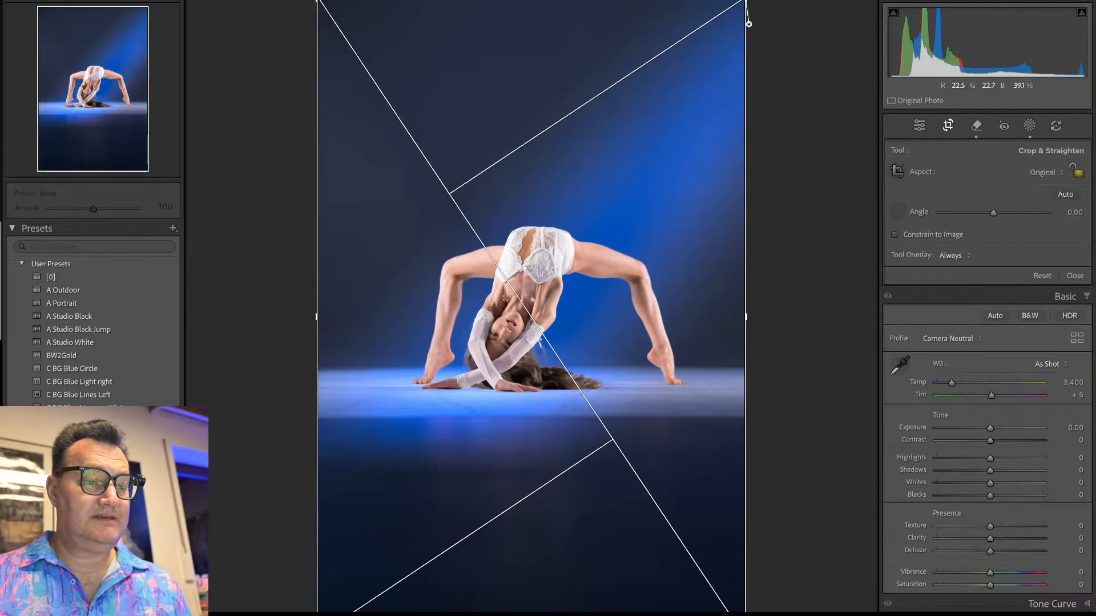
{"action": "left_click_drag", "start_coordinate": [751, 36], "coordinate": [749, 38]}
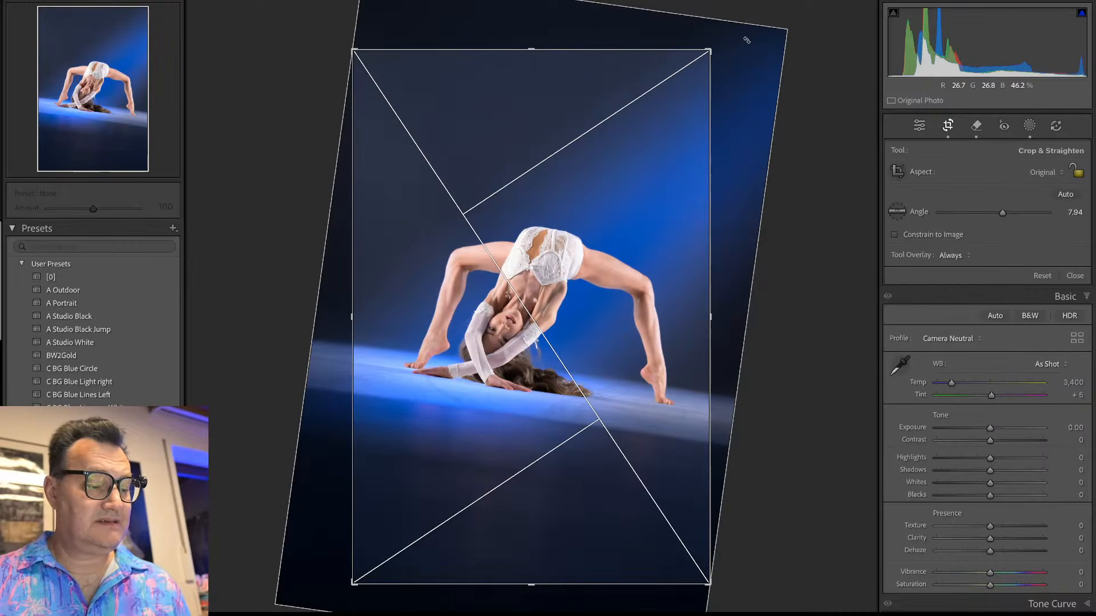
{"action": "key", "text": "Escape"}
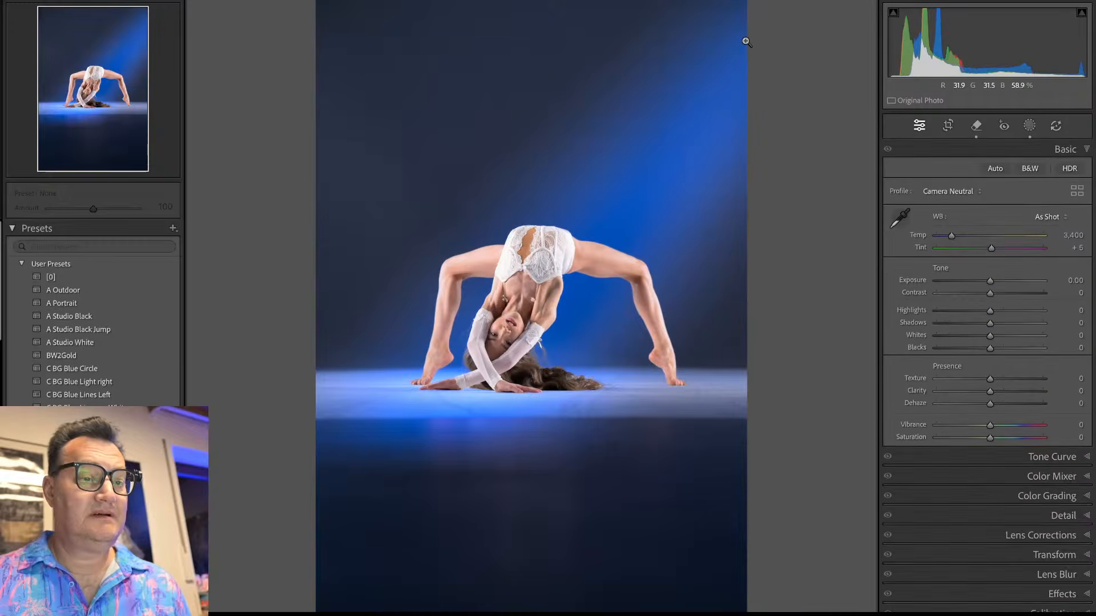
Step: Crop the bridge-pose photo ADI_4961.NEF to a landscape frame around the dancer and straighten it very slightly
{"action": "key", "text": "r"}
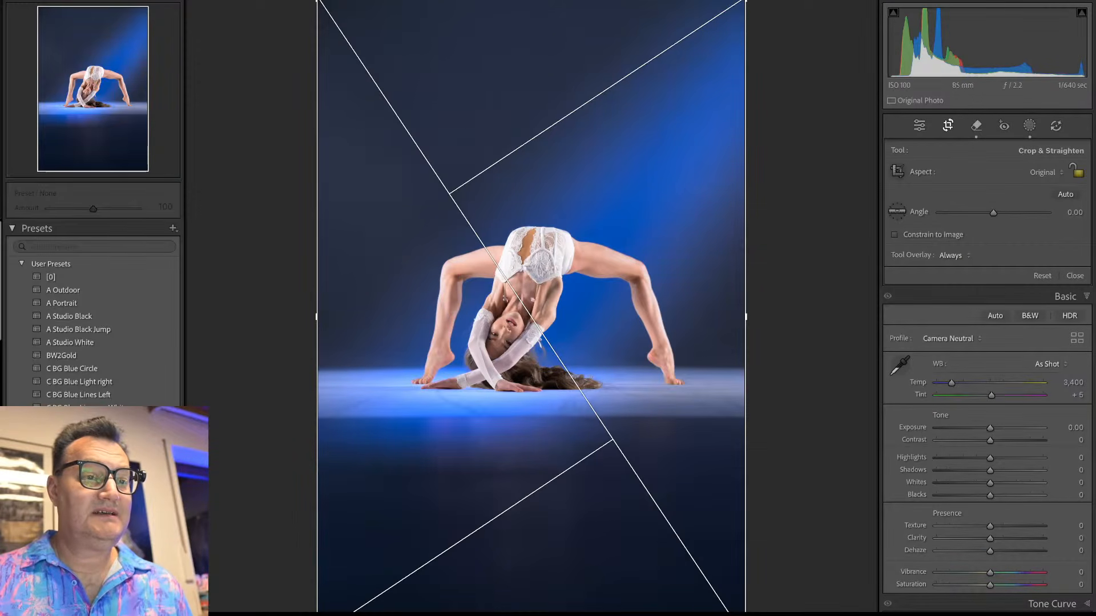
{"action": "left_click_drag", "start_coordinate": [746, 2], "coordinate": [750, 152]}
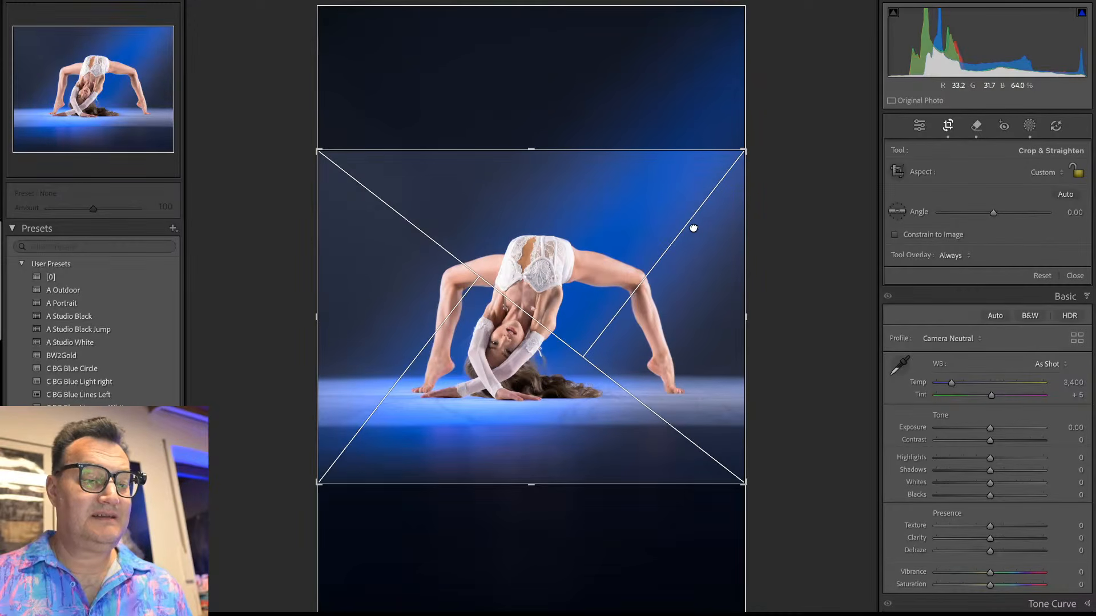
{"action": "left_click_drag", "start_coordinate": [762, 201], "coordinate": [759, 199]}
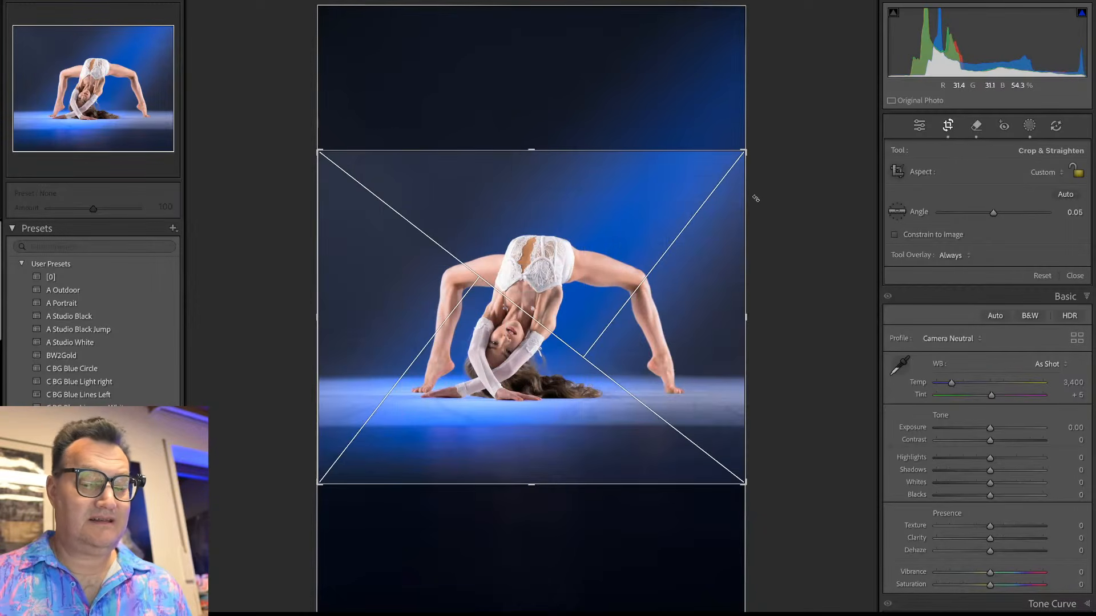
{"action": "key", "text": "Return"}
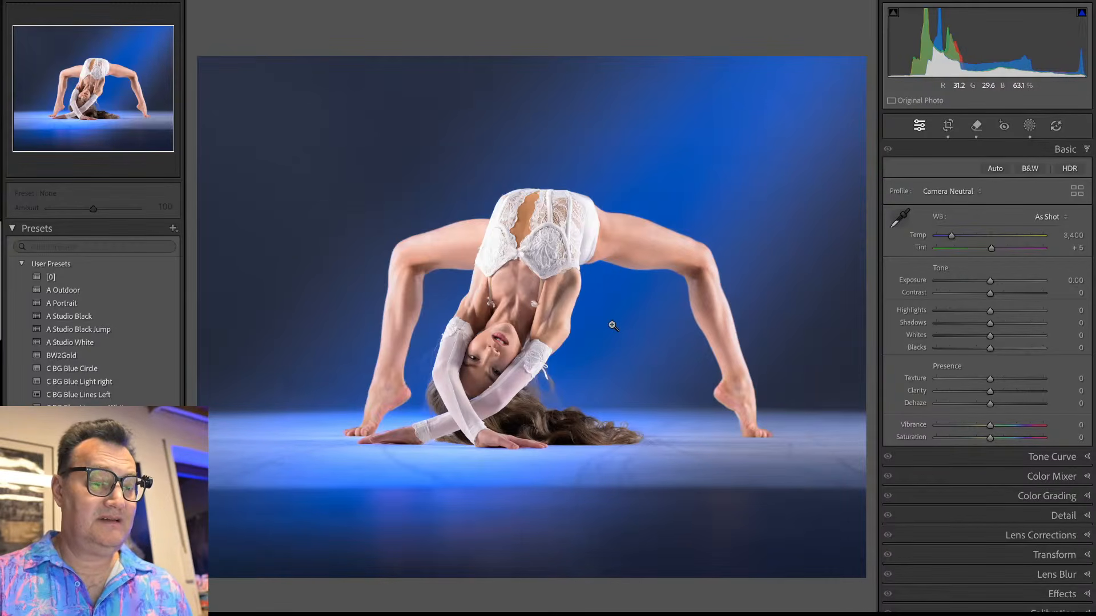
Step: Synchronize ADI_4961.NEF's settings and masks to the following portrait-format bridge photo, leaving out the crop
{"action": "key", "text": "g"}
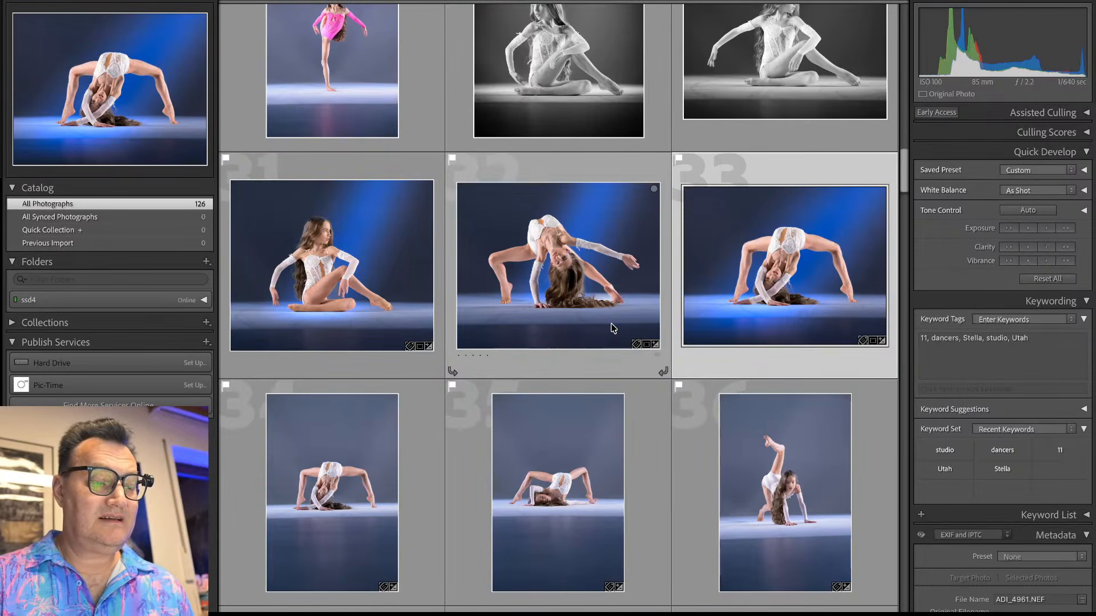
{"action": "key", "text": "super+a"}
{"action": "key", "text": "super+shift+s"}
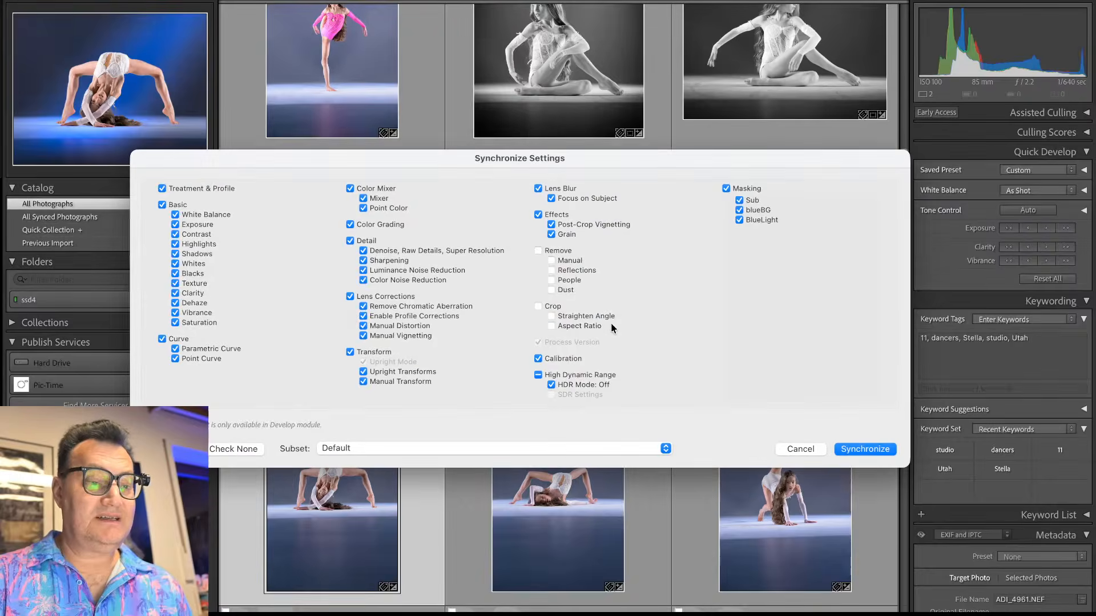
{"action": "key", "text": "Return"}
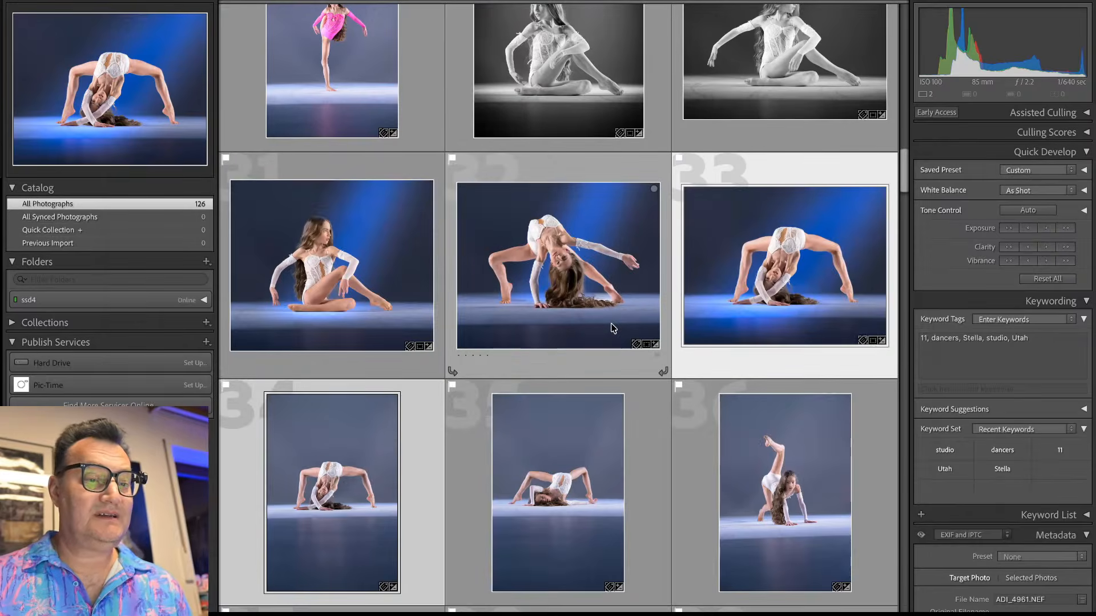
Step: Open the newly synced portrait photo, move the BlueLight mask's bottom gradient up to the back edge of the floor, and tighten its falloff
{"action": "left_click", "coordinate": [423, 428]}
{"action": "key", "text": "d"}
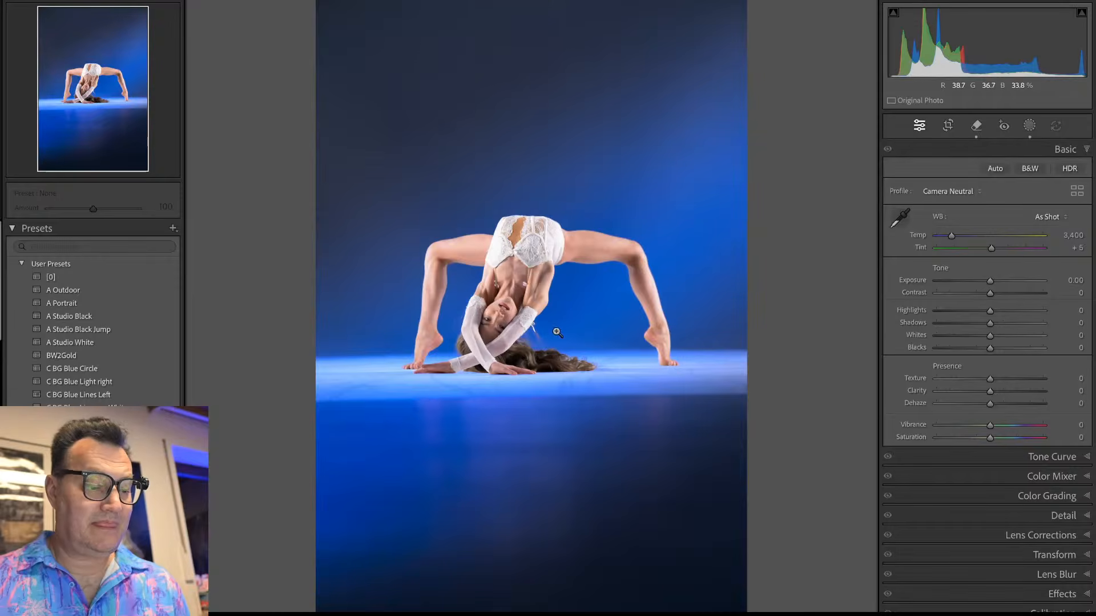
{"action": "key", "text": "shift+w"}
{"action": "left_click", "coordinate": [804, 103]}
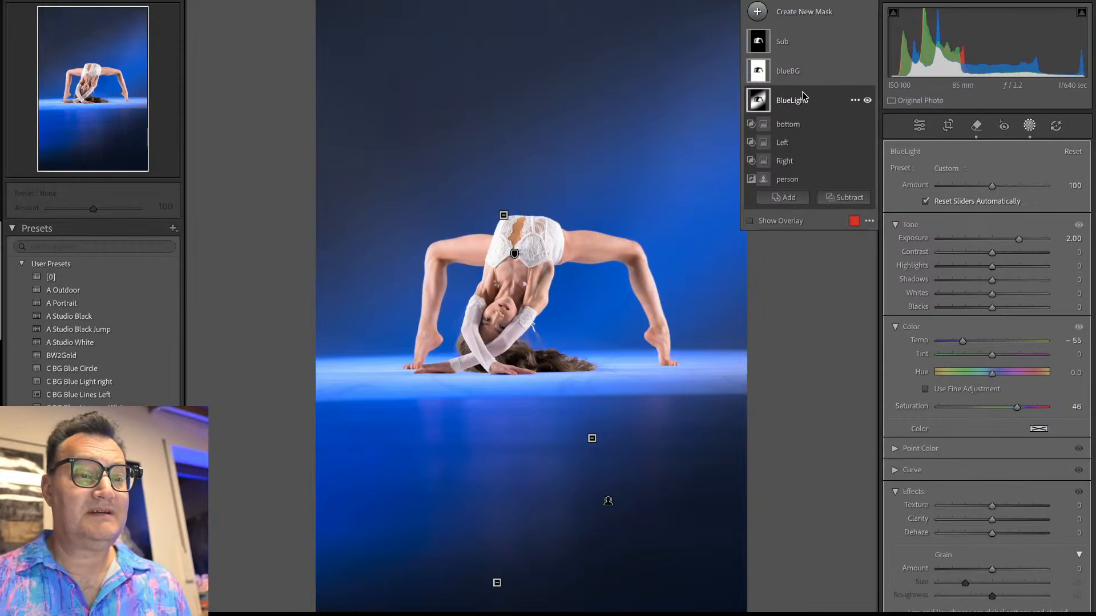
{"action": "left_click", "coordinate": [790, 122]}
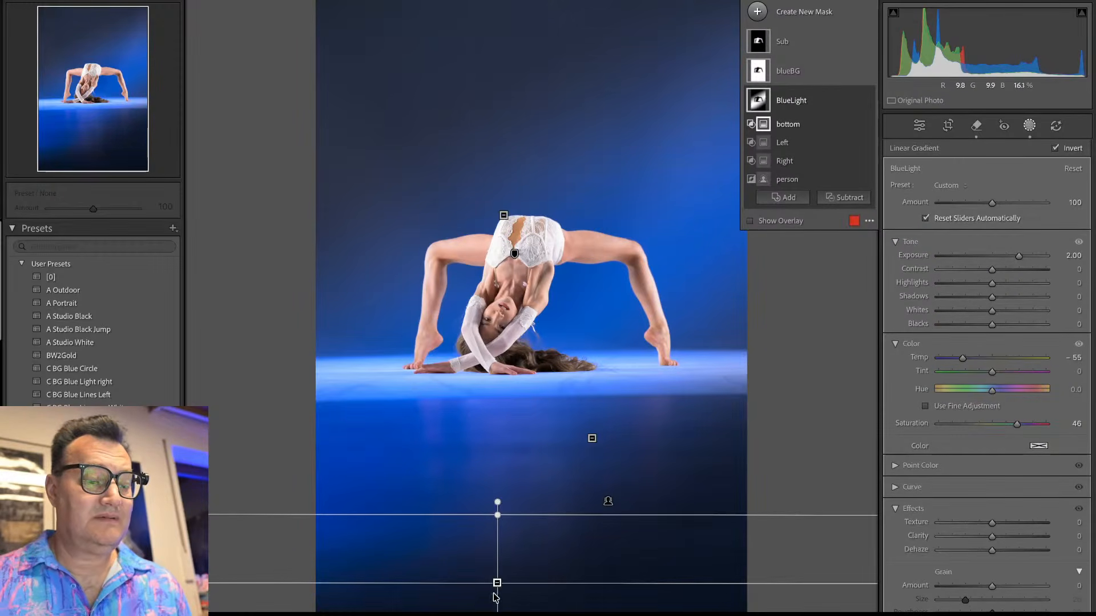
{"action": "left_click_drag", "start_coordinate": [495, 597], "coordinate": [495, 368]}
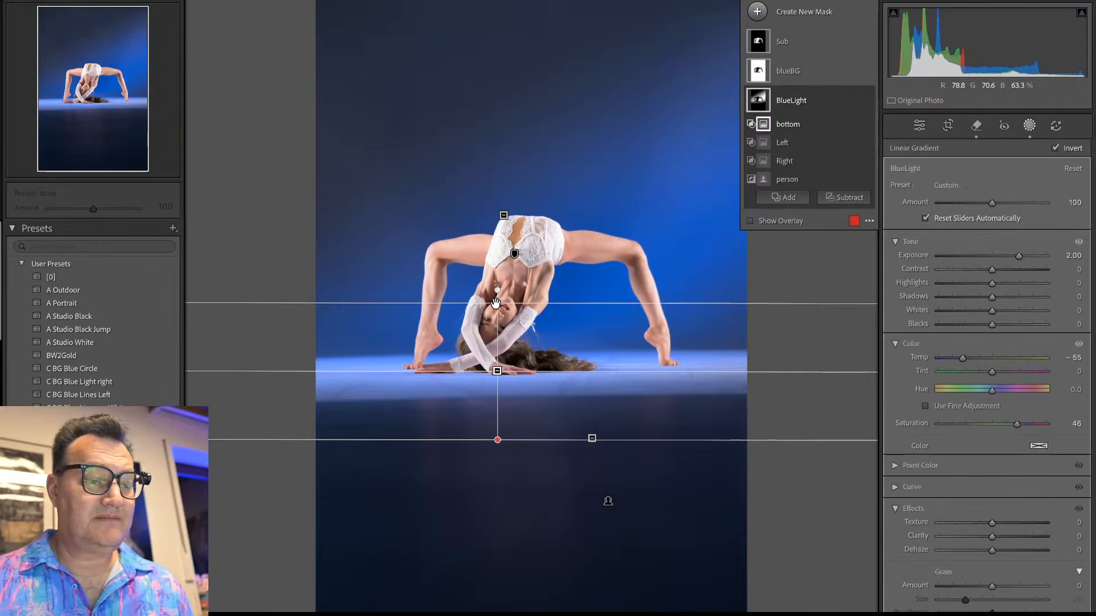
{"action": "left_click_drag", "start_coordinate": [496, 303], "coordinate": [495, 326]}
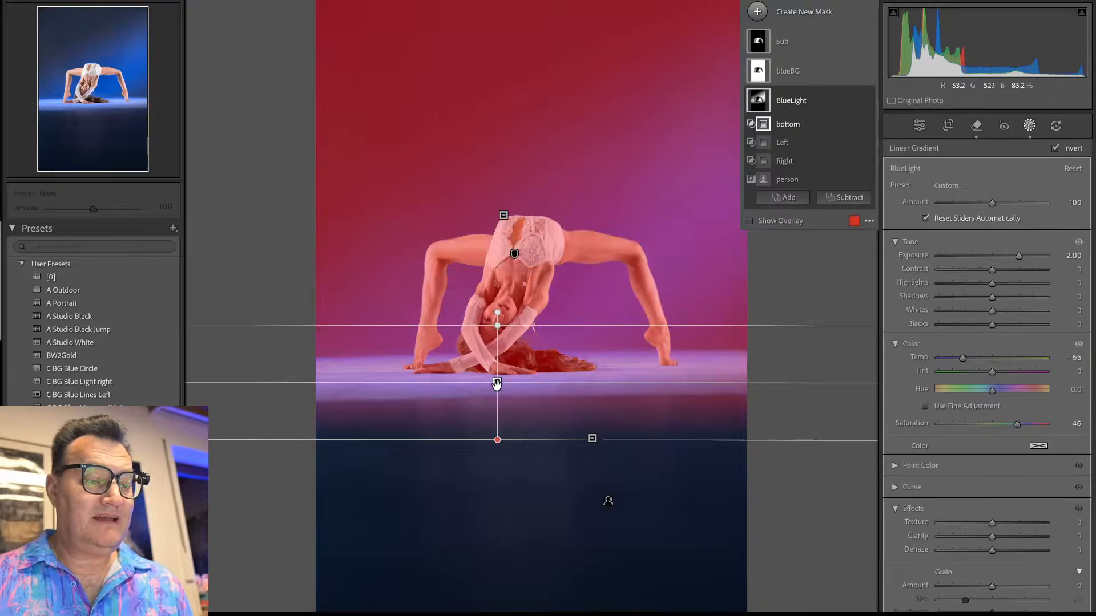
{"action": "left_click_drag", "start_coordinate": [497, 384], "coordinate": [503, 364]}
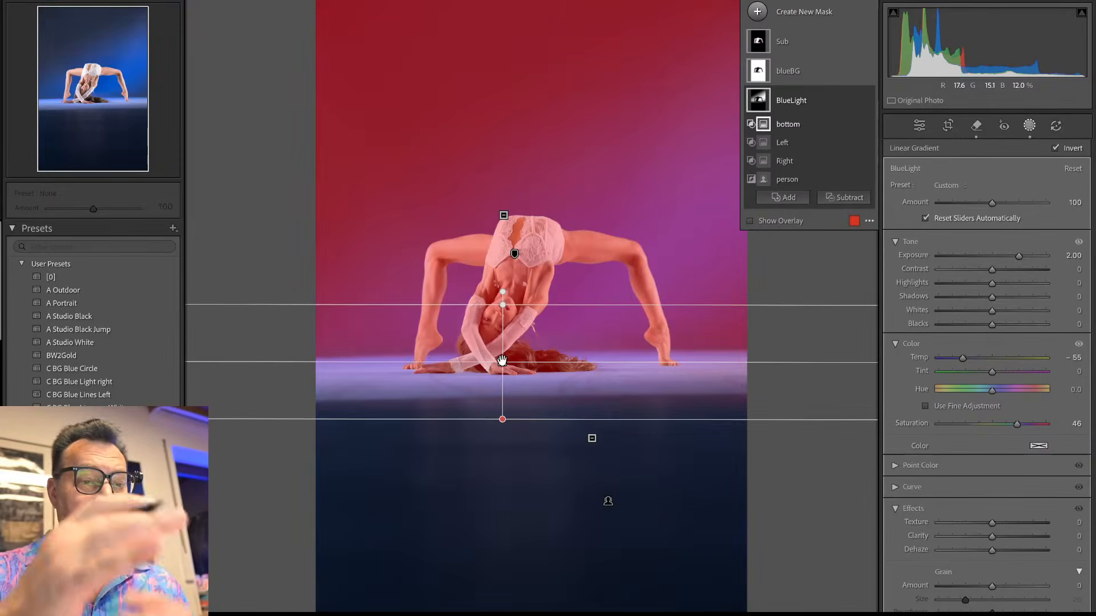
Step: Rotate the BlueLight mask's Left gradient to a steeper diagonal and position its centre just left of the dancer's hips
{"action": "left_click", "coordinate": [792, 142]}
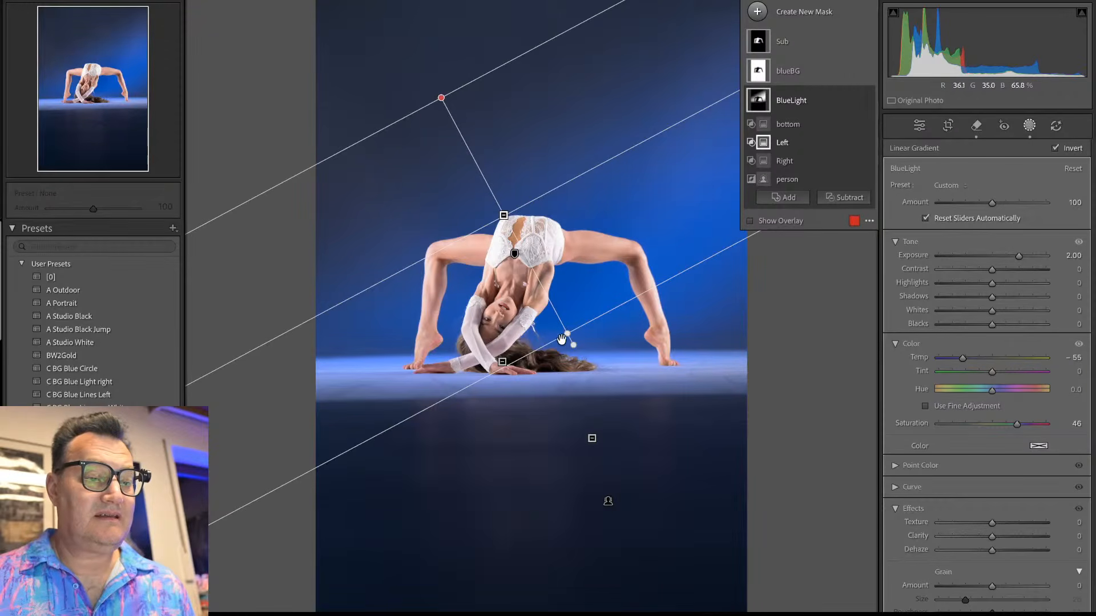
{"action": "left_click_drag", "start_coordinate": [567, 334], "coordinate": [557, 208]}
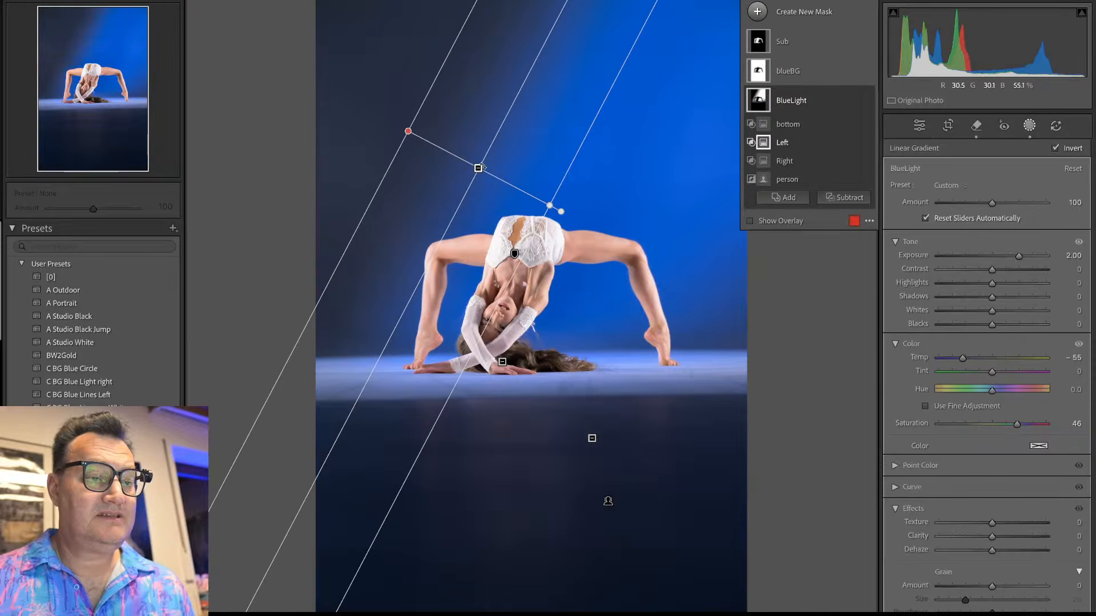
{"action": "left_click_drag", "start_coordinate": [479, 169], "coordinate": [477, 216]}
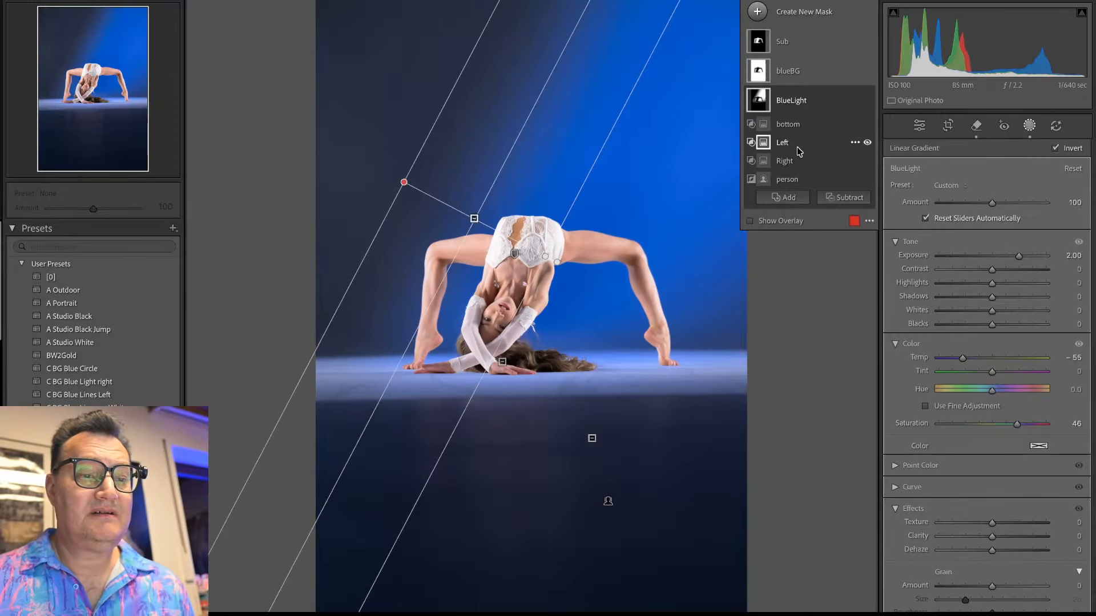
Step: Rotate the BlueLight mask's Right gradient to a steep diagonal and move it in beside the dancer's hair to narrow the light beam
{"action": "left_click", "coordinate": [791, 162]}
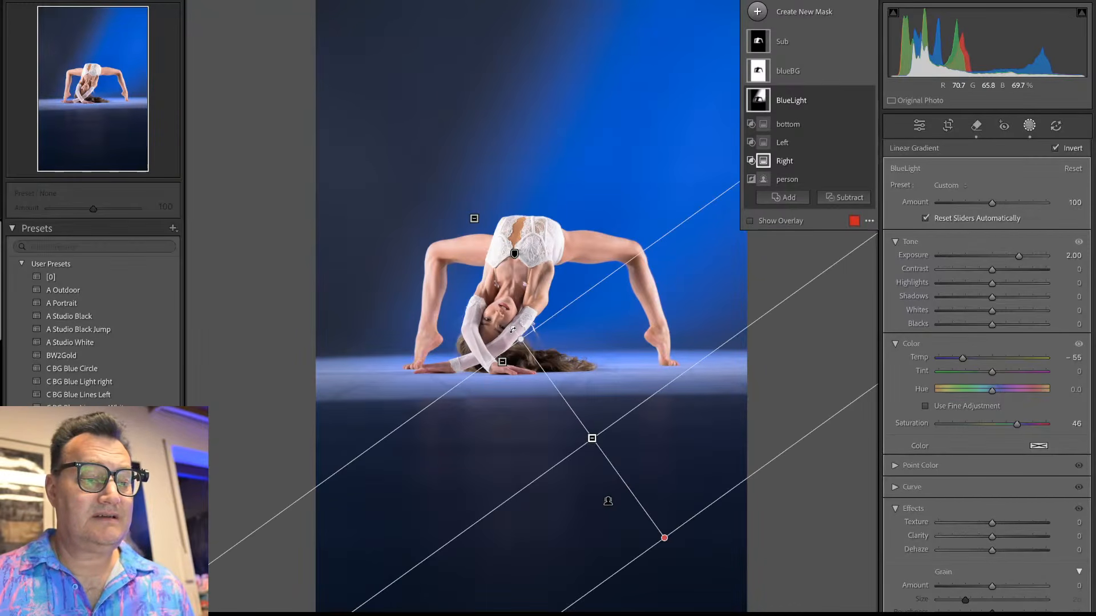
{"action": "left_click_drag", "start_coordinate": [512, 329], "coordinate": [582, 442]}
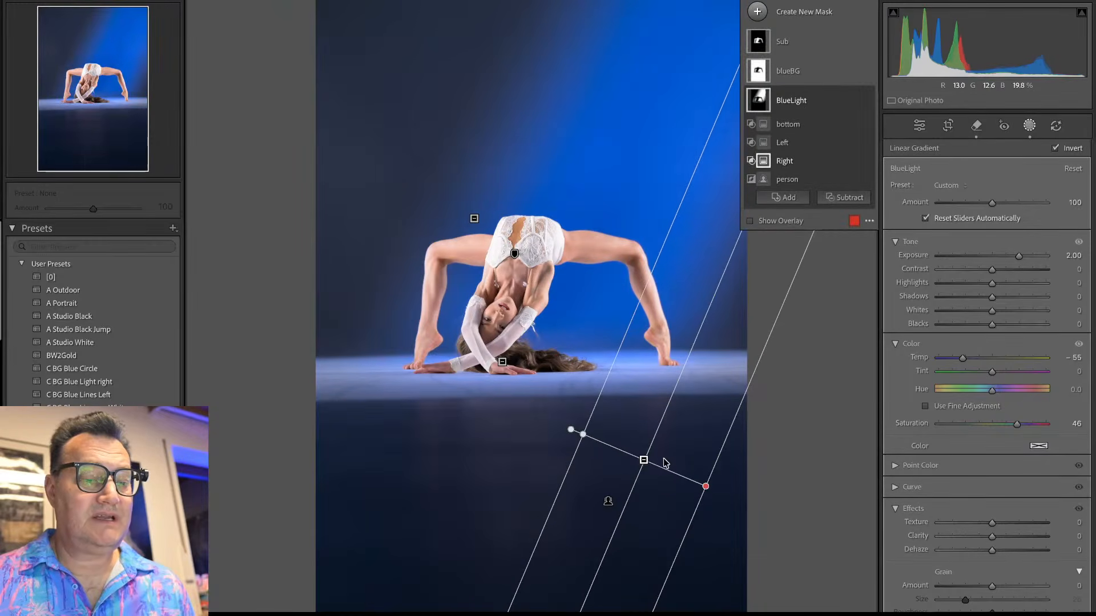
{"action": "left_click_drag", "start_coordinate": [643, 459], "coordinate": [582, 346]}
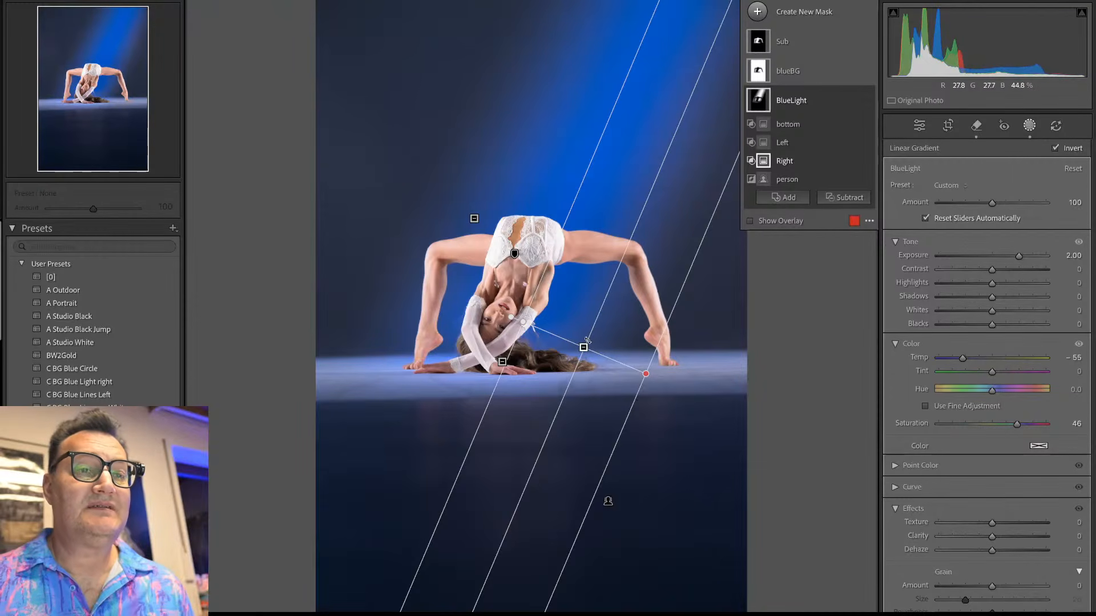
Step: Finish masking the portrait bridge photo and view the seated-pose photo ADI_4921.NEF at full size for comparison
{"action": "key", "text": "shift+w"}
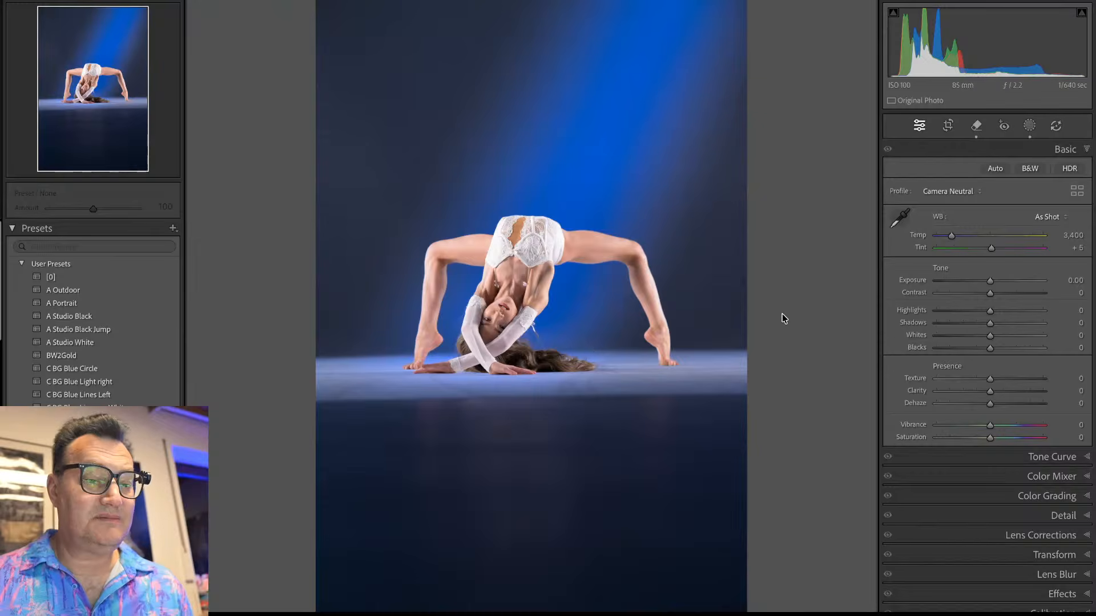
{"action": "key", "text": "g"}
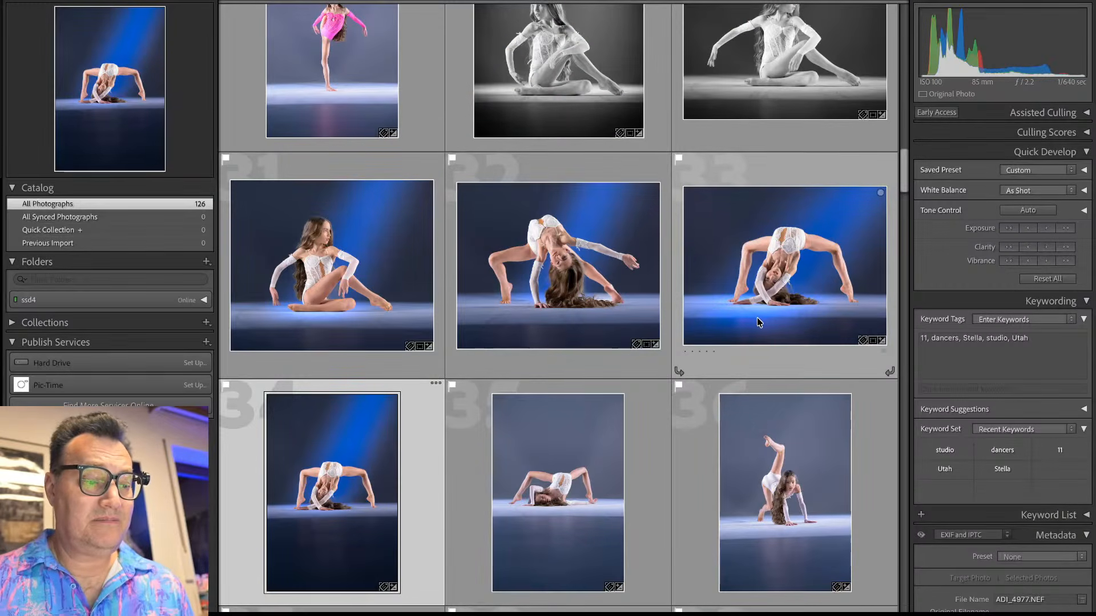
{"action": "double_click", "coordinate": [357, 275]}
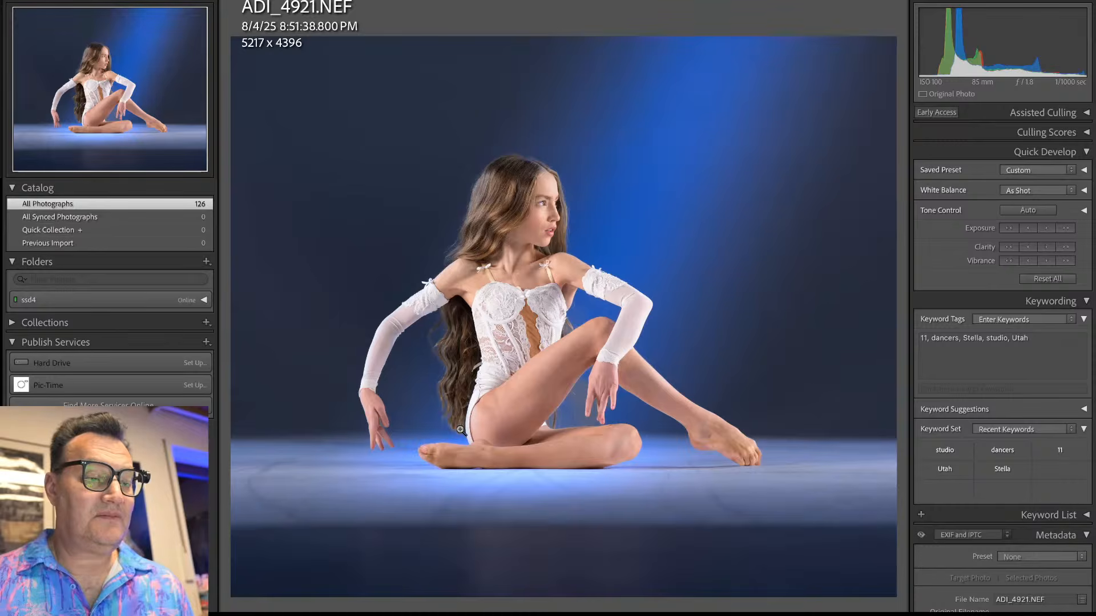
{"action": "key", "text": "g"}
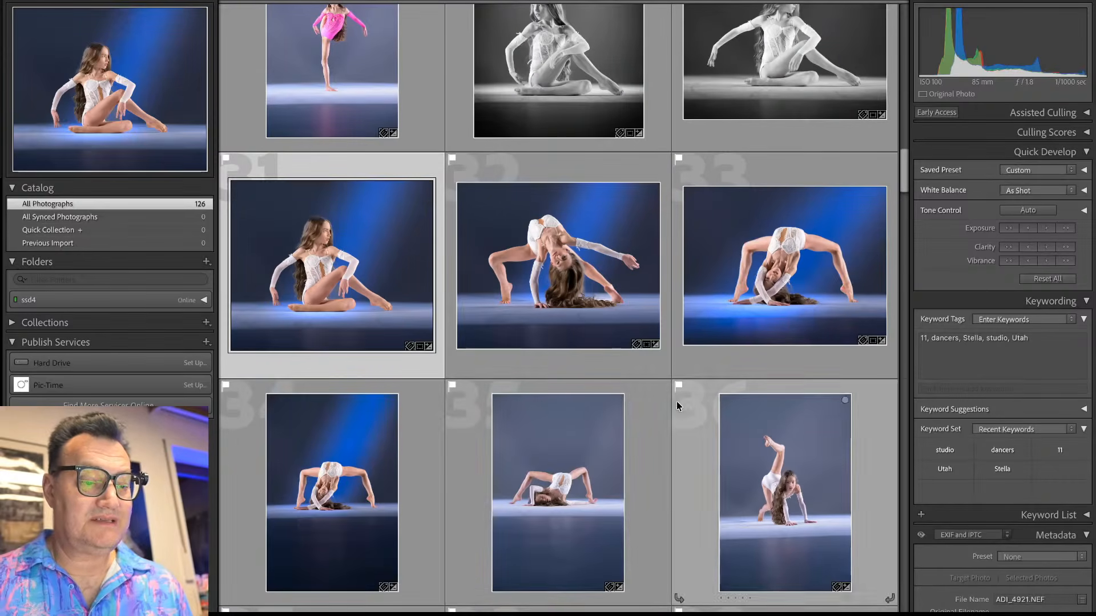
Step: Open ADI_4977.NEF, tilt its crop to an angle of about 15°, and crop tighter around the bridge pose with less height
{"action": "double_click", "coordinate": [425, 474]}
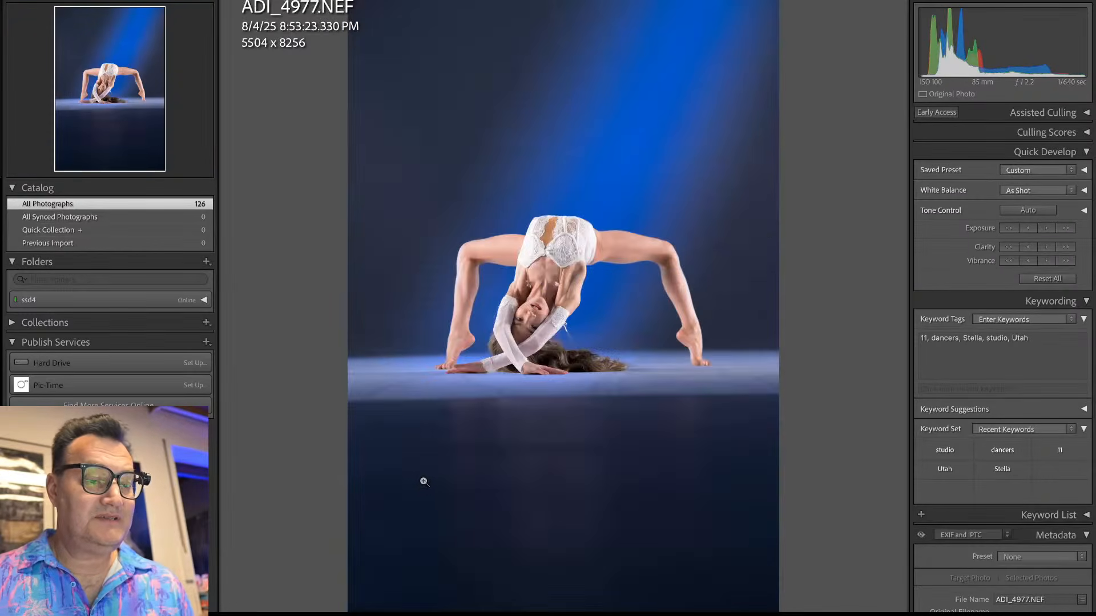
{"action": "key", "text": "d"}
{"action": "key", "text": "r"}
{"action": "left_click_drag", "start_coordinate": [814, 105], "coordinate": [742, 96]}
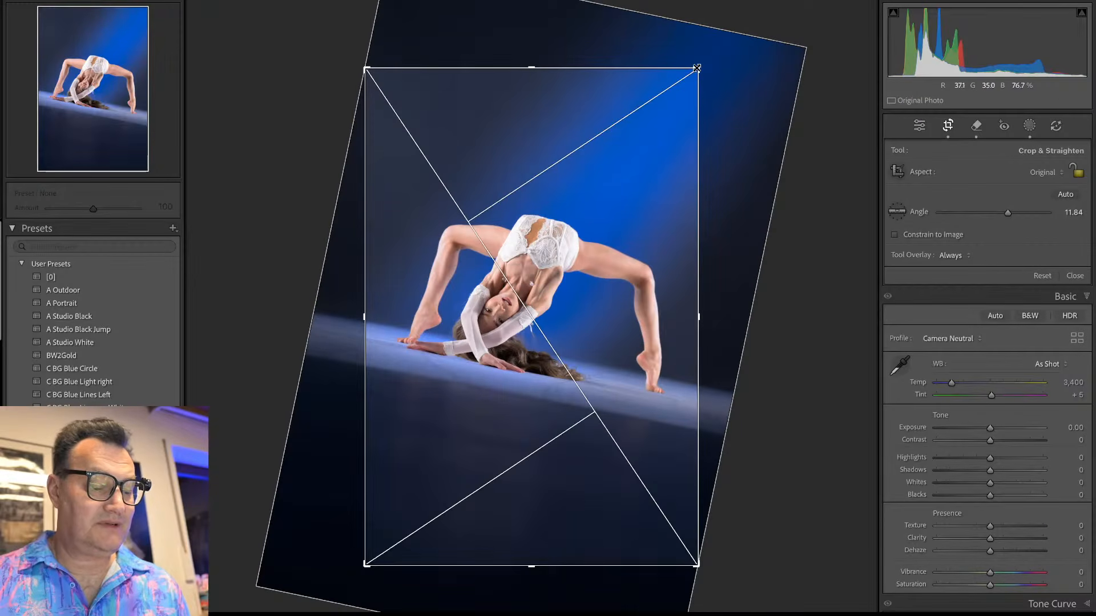
{"action": "left_click_drag", "start_coordinate": [697, 68], "coordinate": [745, 114]}
{"action": "key", "text": "Return"}
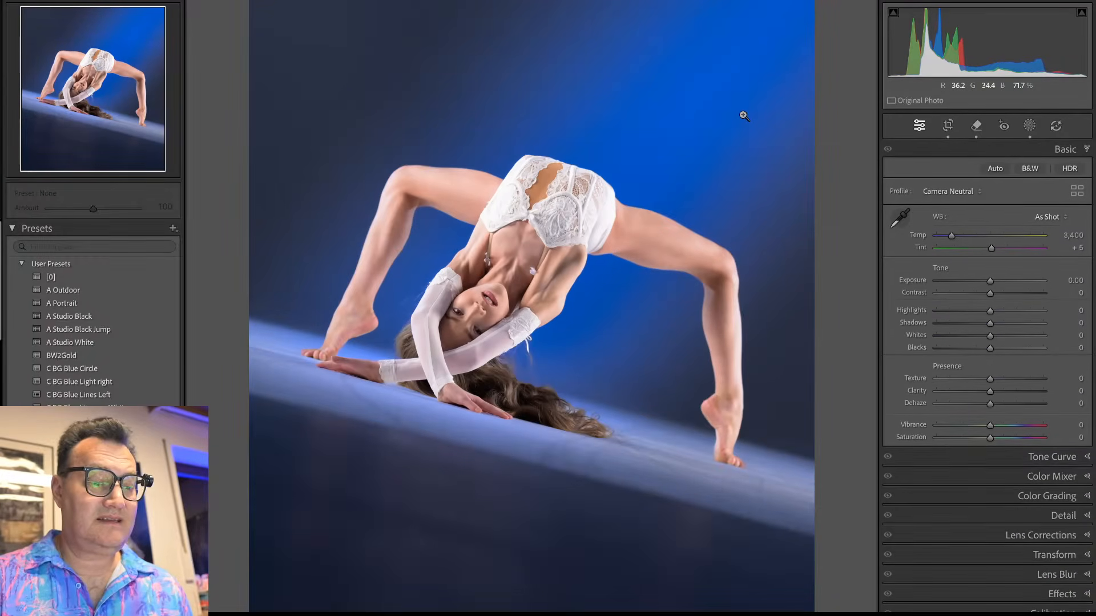
Step: Tilt ADI_4977.NEF's crop the opposite way to -16.57°, tighten it slightly, reposition the dancer in the frame, and check her face up close
{"action": "key", "text": "r"}
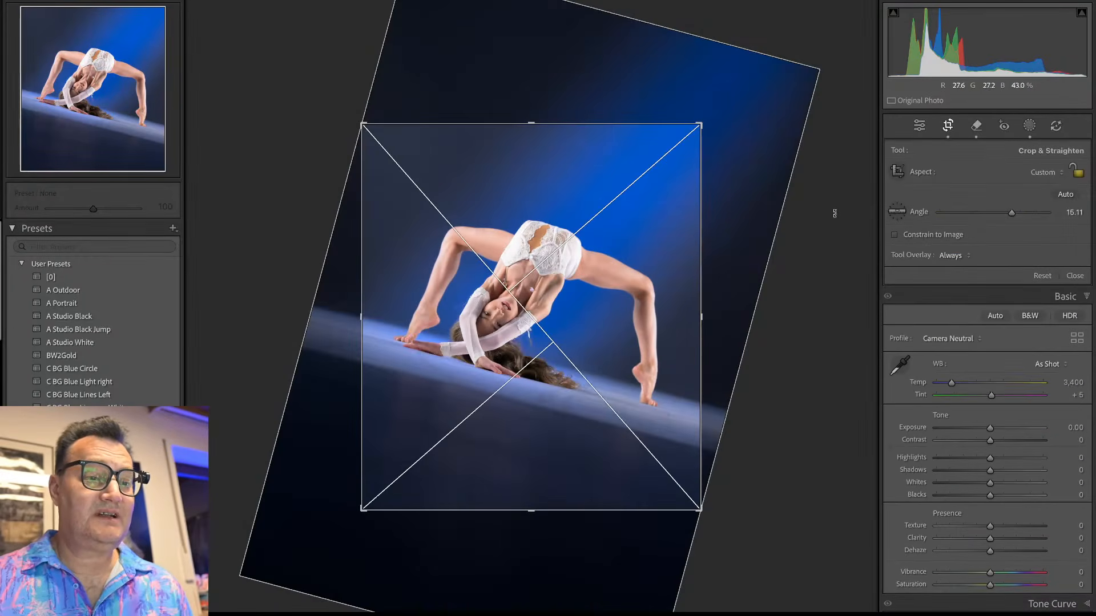
{"action": "left_click_drag", "start_coordinate": [834, 213], "coordinate": [789, 11]}
{"action": "key", "text": "Return"}
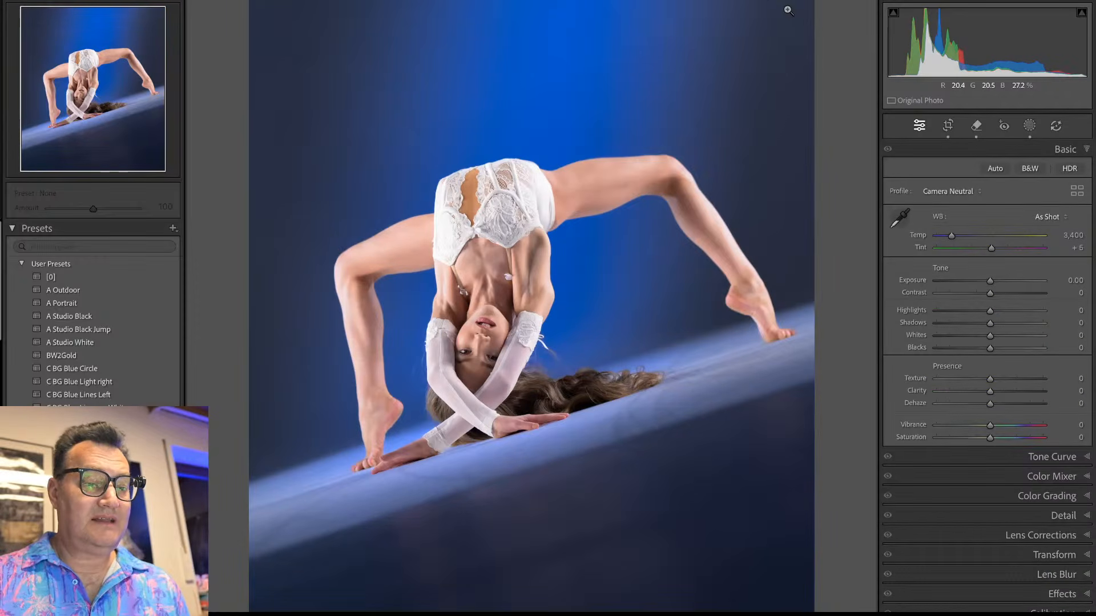
{"action": "key", "text": "r"}
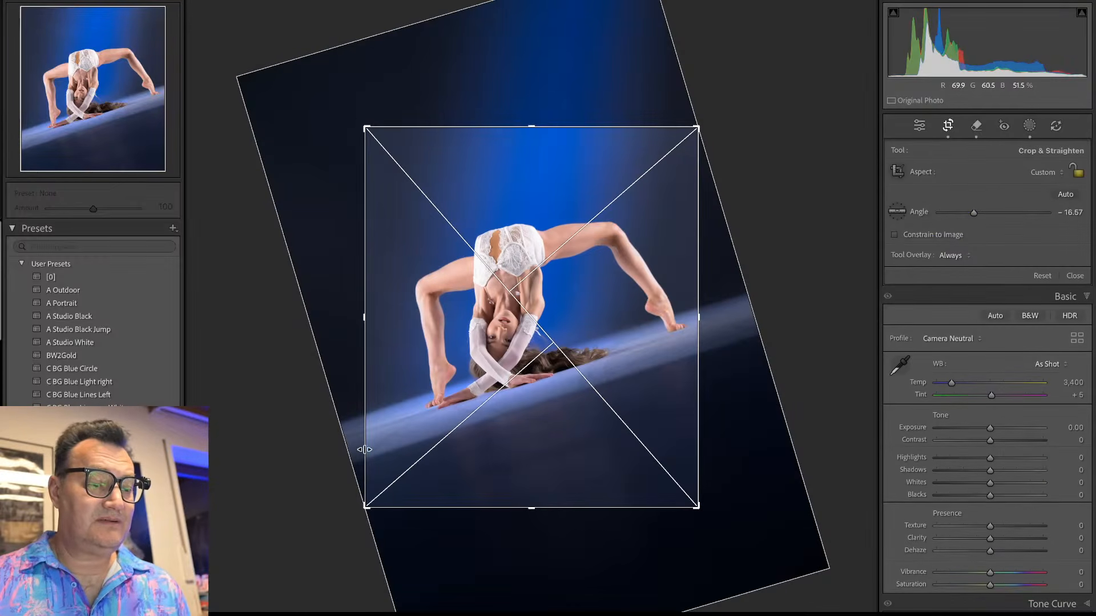
{"action": "left_click_drag", "start_coordinate": [370, 506], "coordinate": [375, 502]}
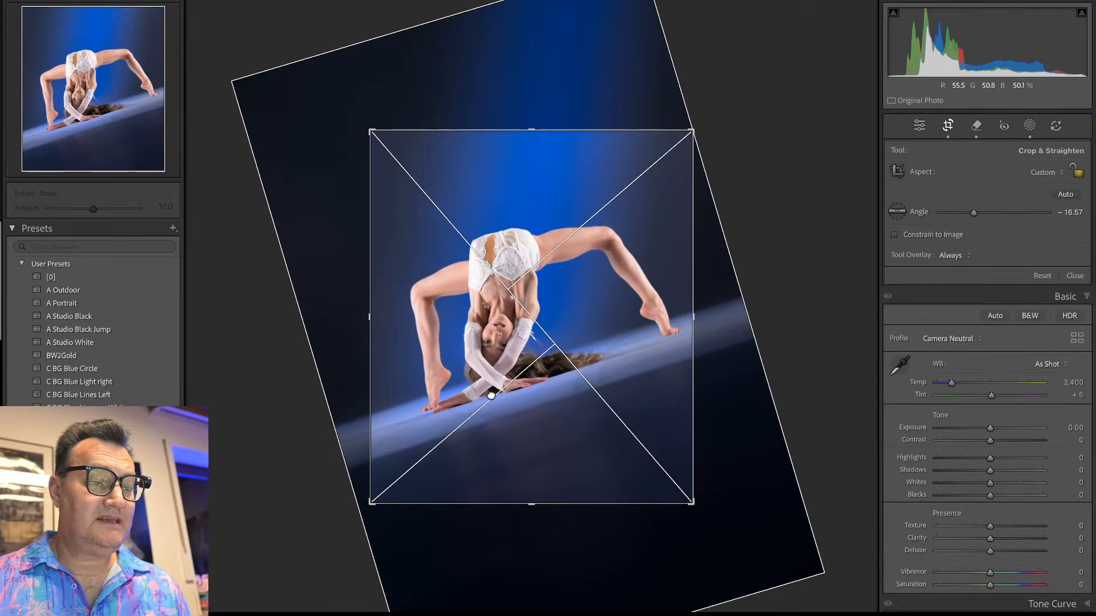
{"action": "left_click_drag", "start_coordinate": [486, 392], "coordinate": [486, 389]}
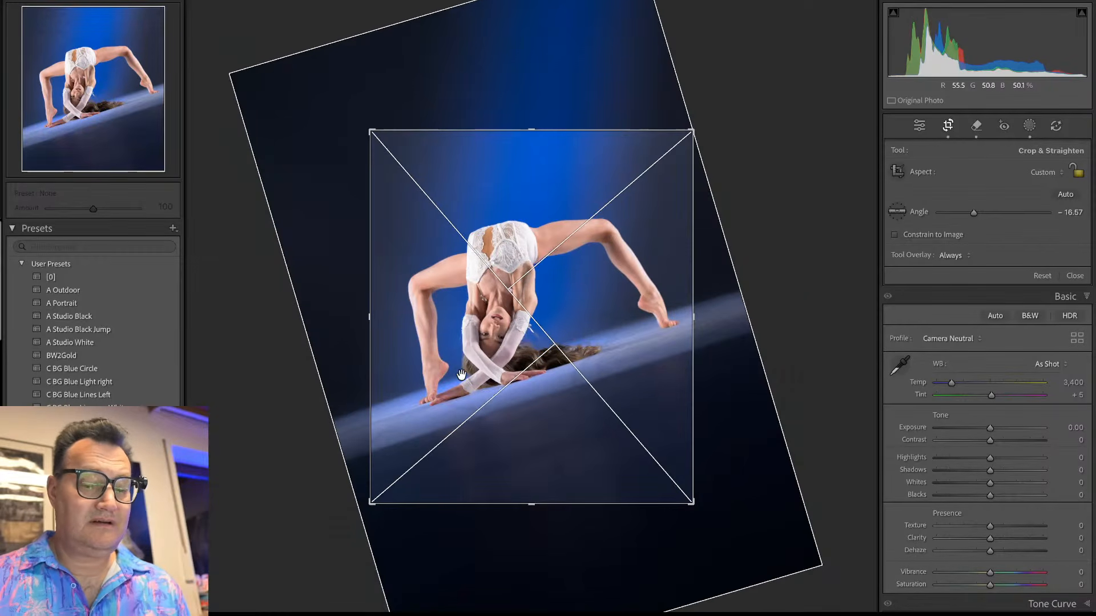
{"action": "key", "text": "Return"}
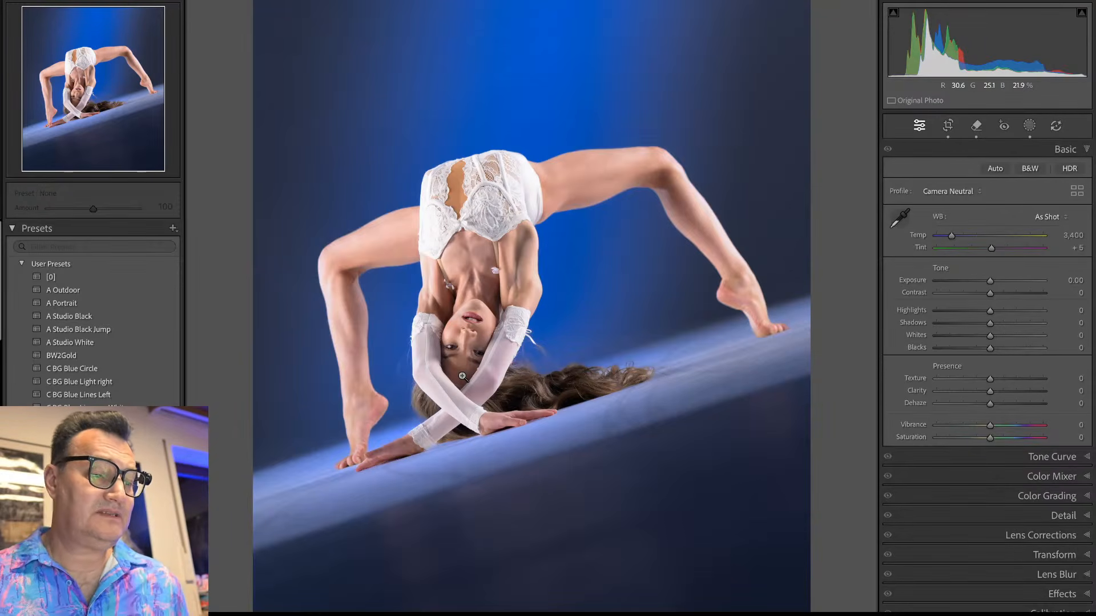
{"action": "left_click", "coordinate": [487, 295]}
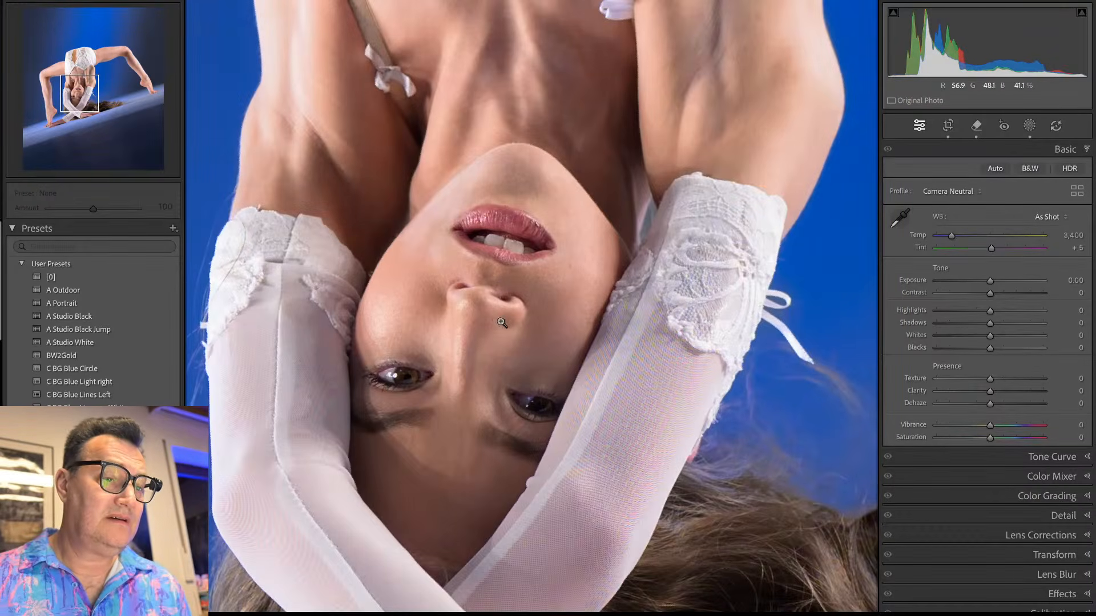
{"action": "left_click", "coordinate": [502, 323]}
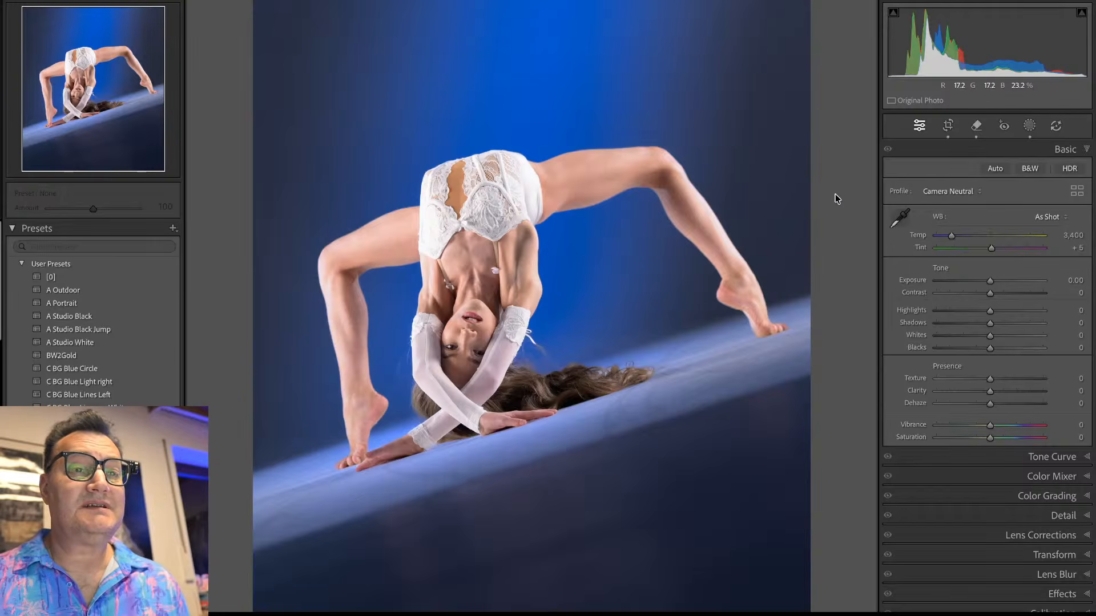
Step: Open the standing lunge photo with crossed raised arms, straighten it to 0.97°, and crop it tighter with the dancer centred
{"action": "key", "text": "g"}
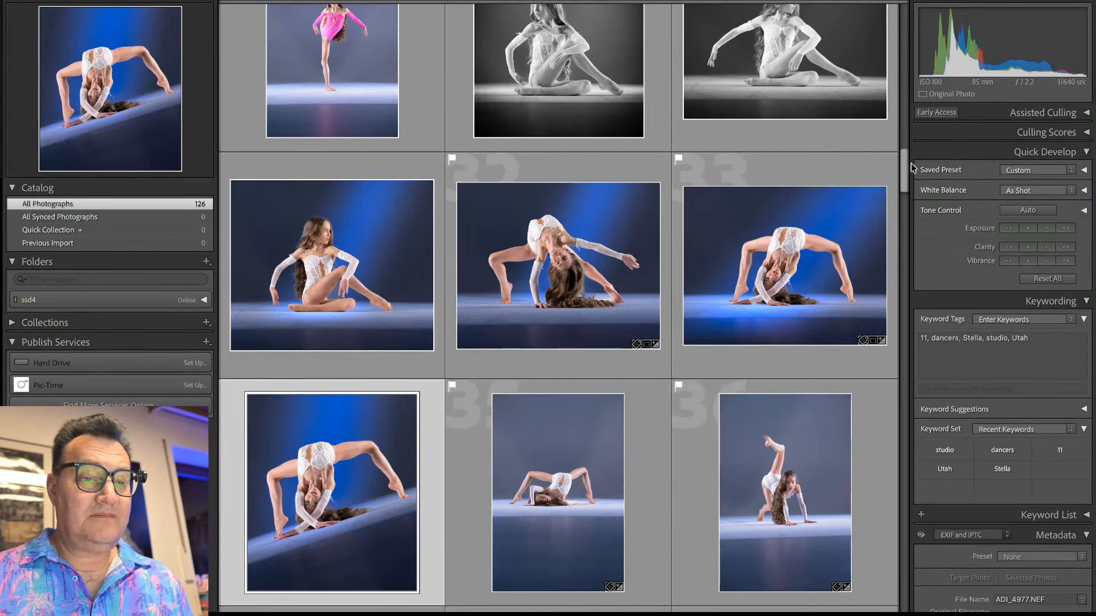
{"action": "scroll", "coordinate": [905, 166], "scroll_direction": "down", "scroll_amount": 1}
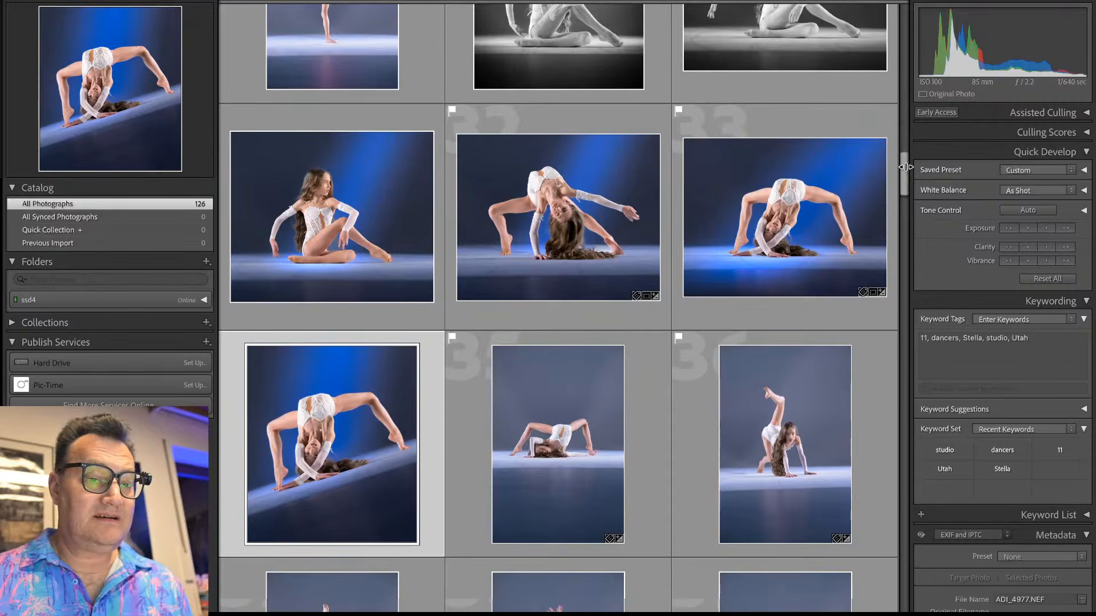
{"action": "left_click_drag", "start_coordinate": [904, 169], "coordinate": [906, 190]}
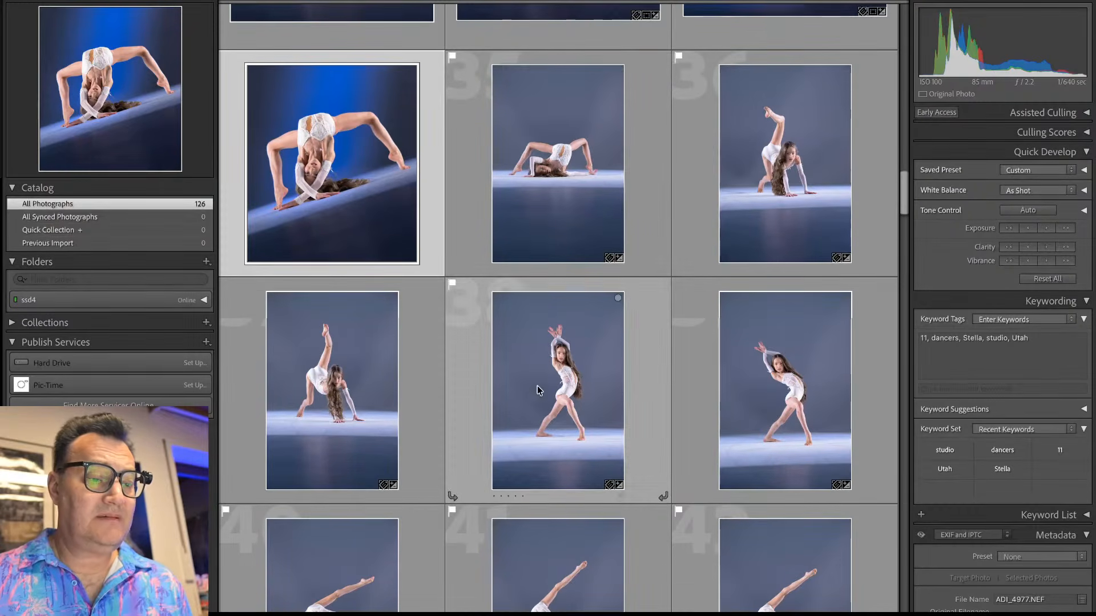
{"action": "double_click", "coordinate": [474, 385]}
{"action": "key", "text": "r"}
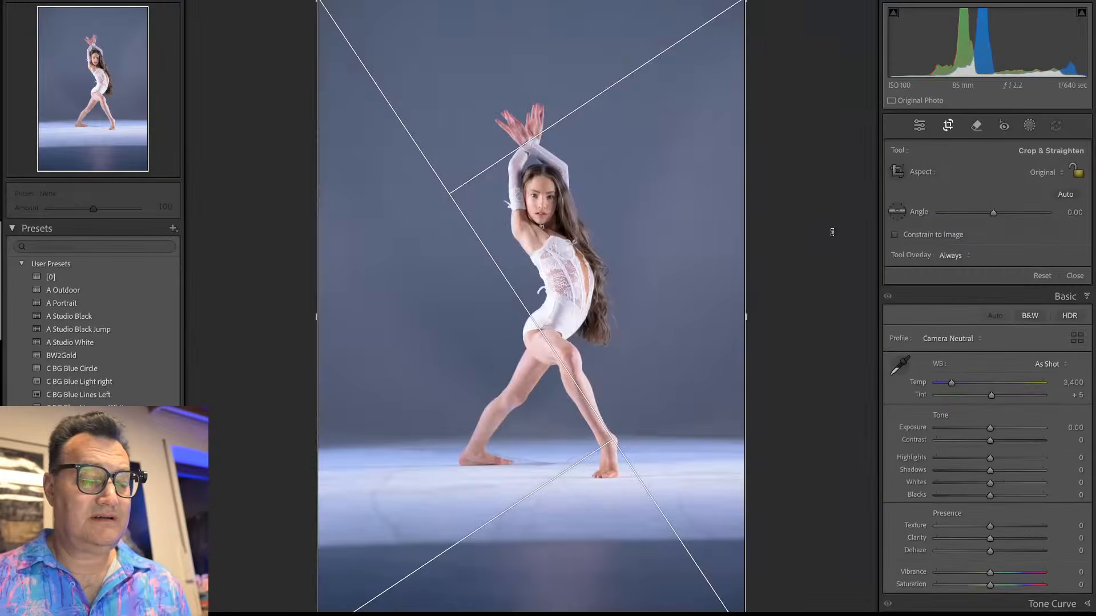
{"action": "left_click_drag", "start_coordinate": [835, 233], "coordinate": [835, 240]}
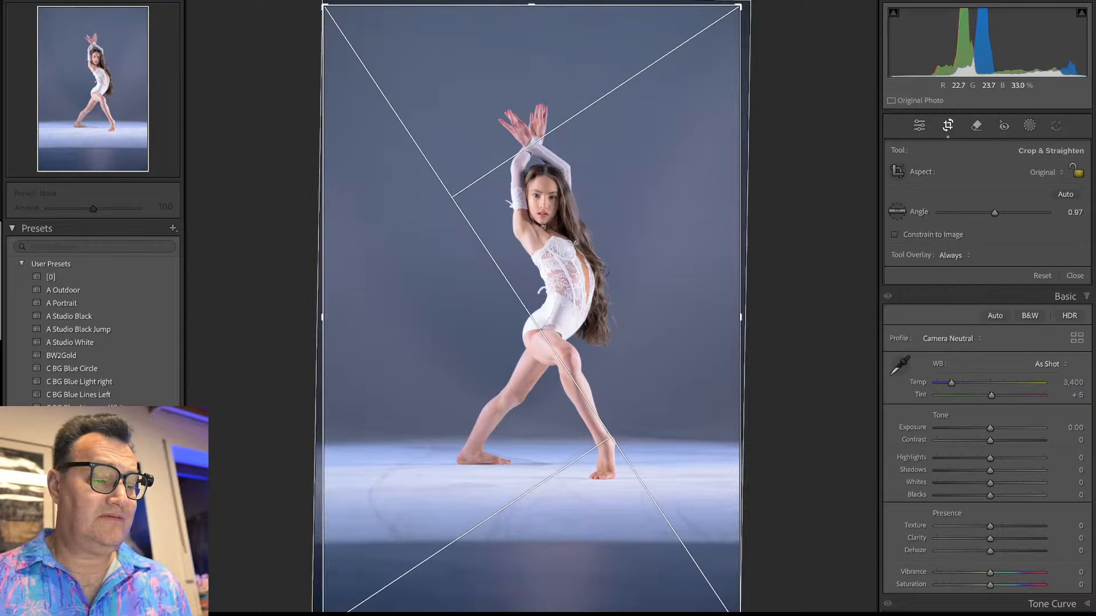
{"action": "left_click_drag", "start_coordinate": [323, 609], "coordinate": [327, 583]}
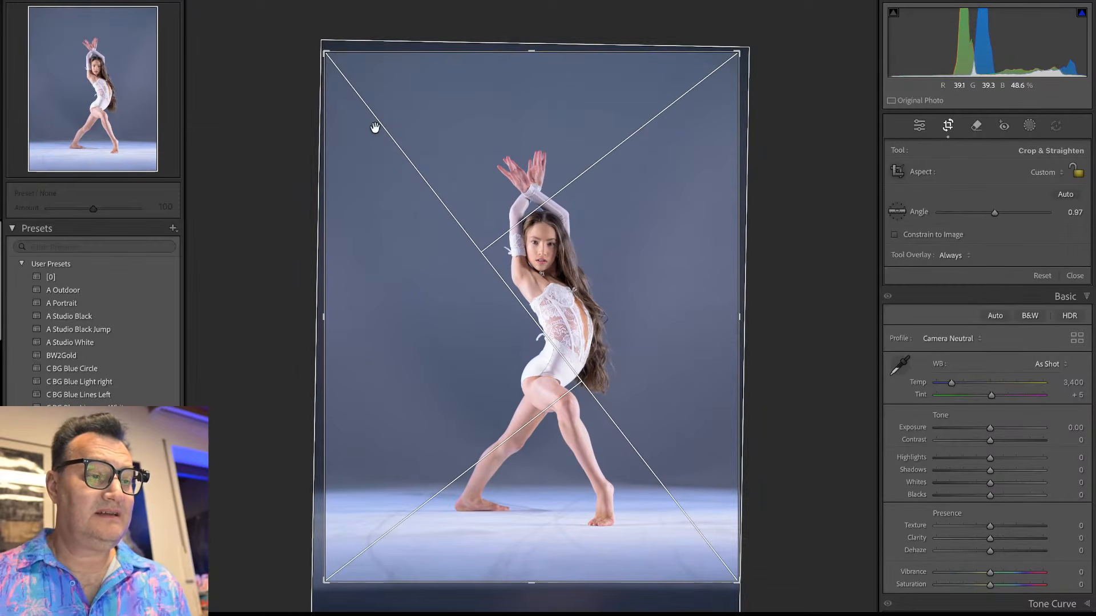
{"action": "left_click_drag", "start_coordinate": [325, 50], "coordinate": [363, 87]}
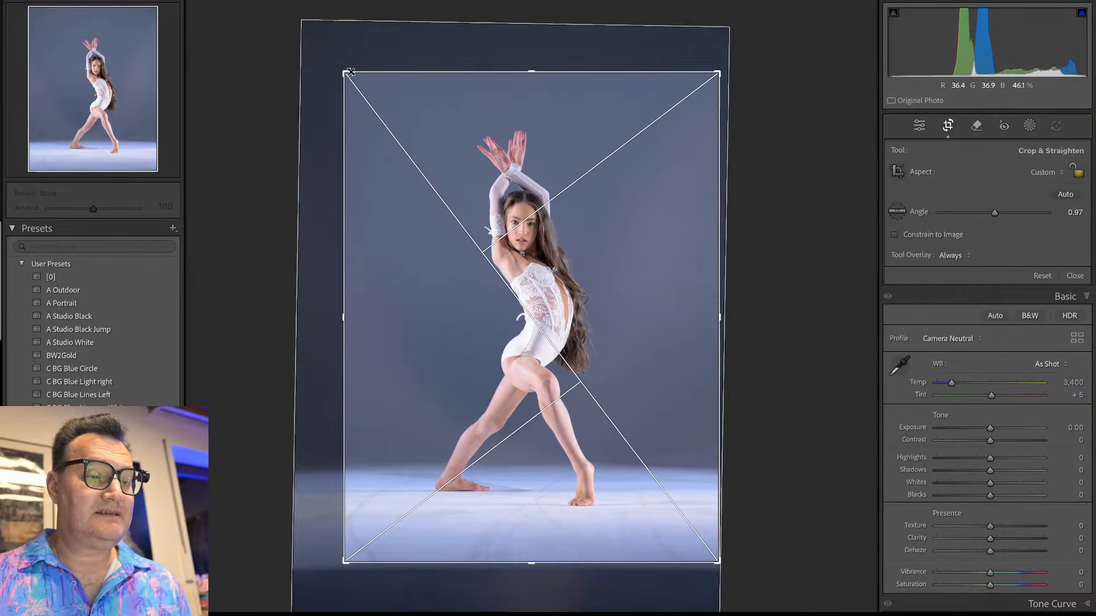
{"action": "left_click_drag", "start_coordinate": [467, 139], "coordinate": [482, 138]}
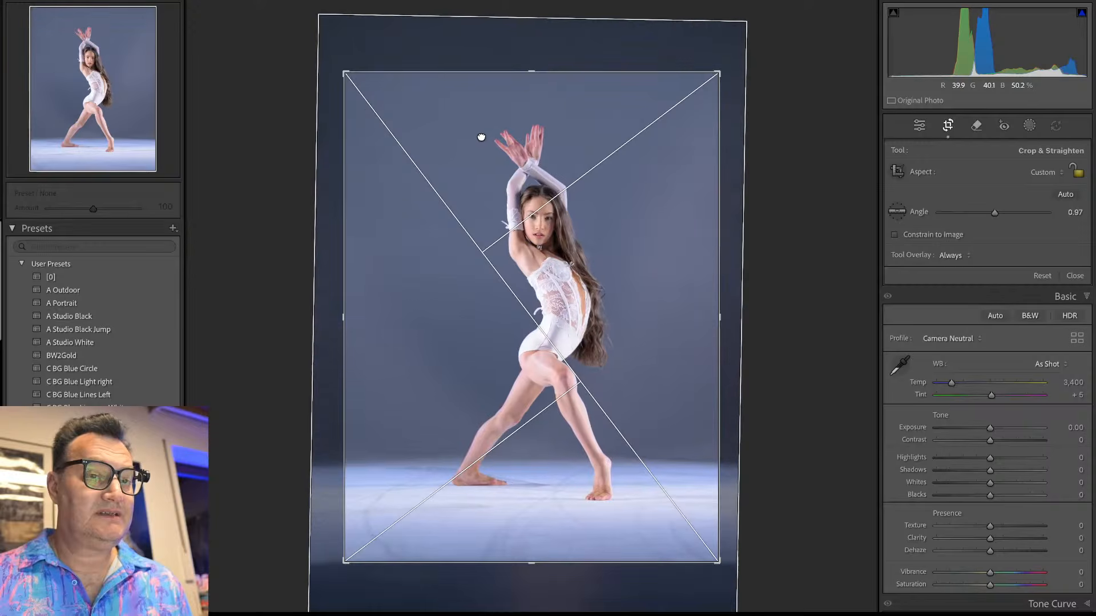
{"action": "key", "text": "Return"}
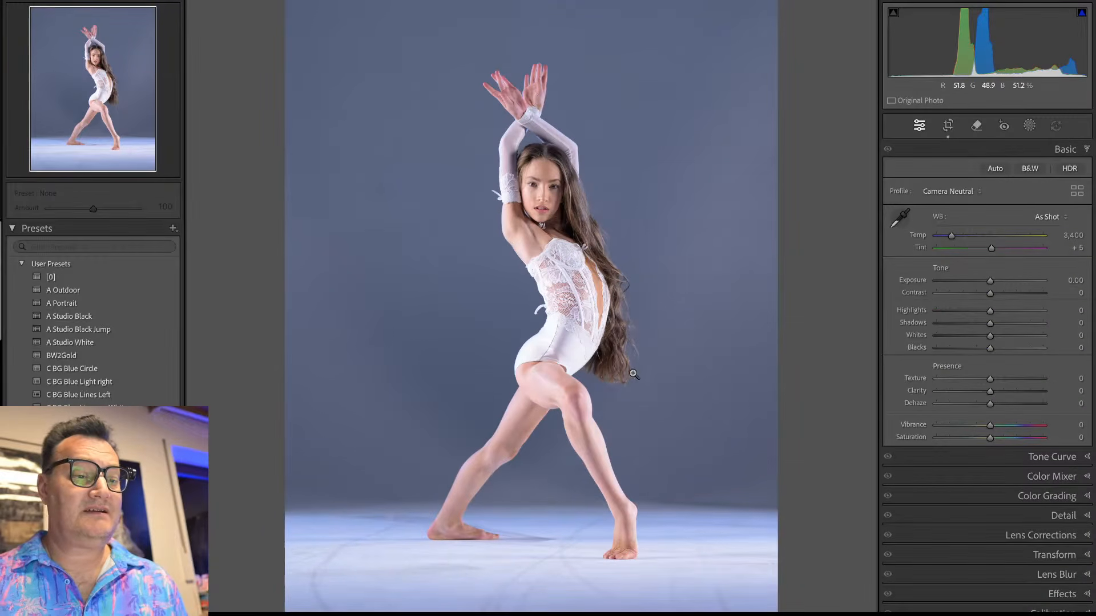
Step: Synchronize the black-and-white seated photo ADI_4873.NEF's settings and masks to the cropped lunge photo, leaving out Remove and Crop
{"action": "key", "text": "g"}
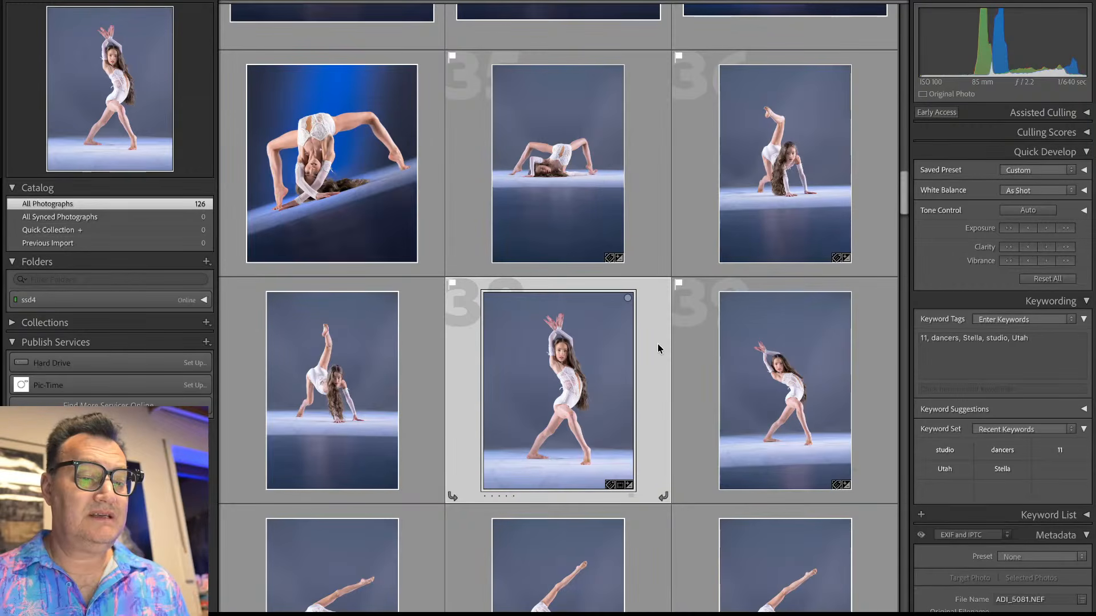
{"action": "scroll", "coordinate": [656, 212], "scroll_direction": "up", "scroll_amount": 5}
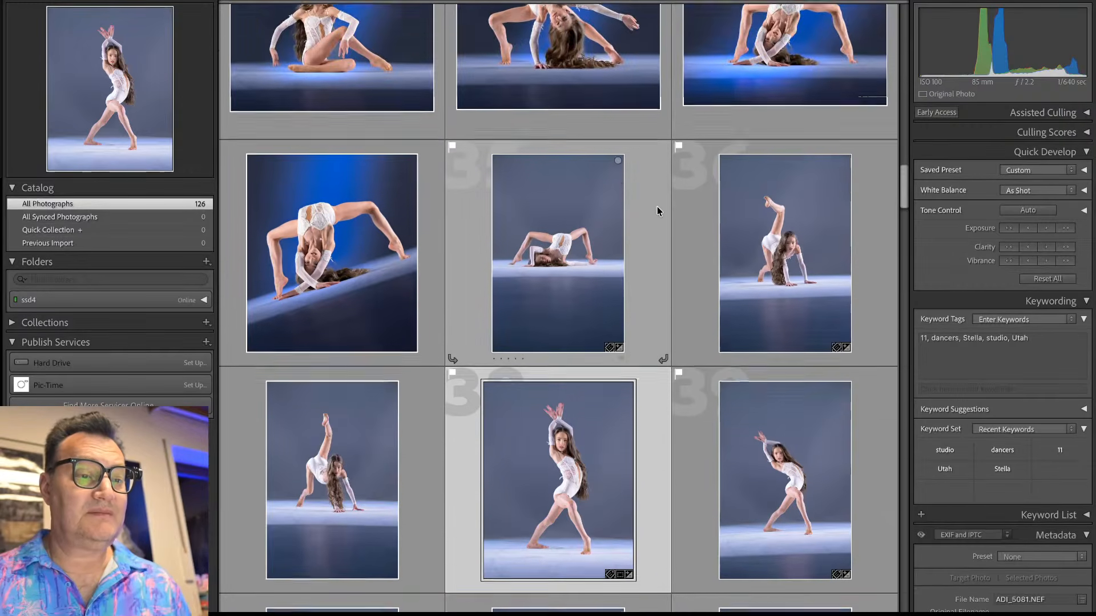
{"action": "scroll", "coordinate": [657, 216], "scroll_direction": "up", "scroll_amount": 3}
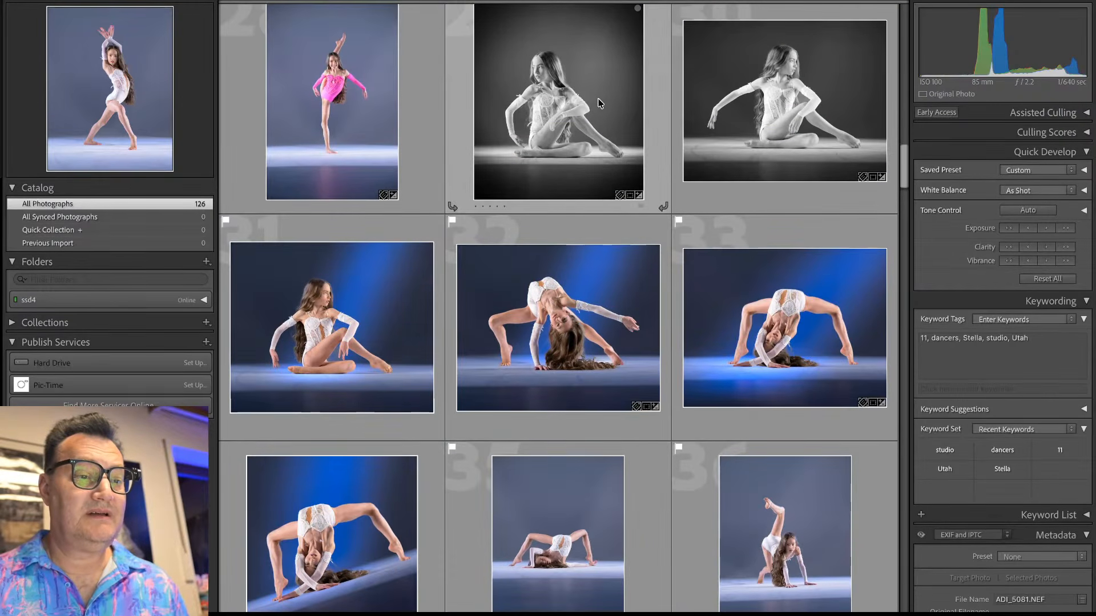
{"action": "left_click", "coordinate": [600, 103]}
{"action": "scroll", "coordinate": [601, 146], "scroll_direction": "down", "scroll_amount": 6}
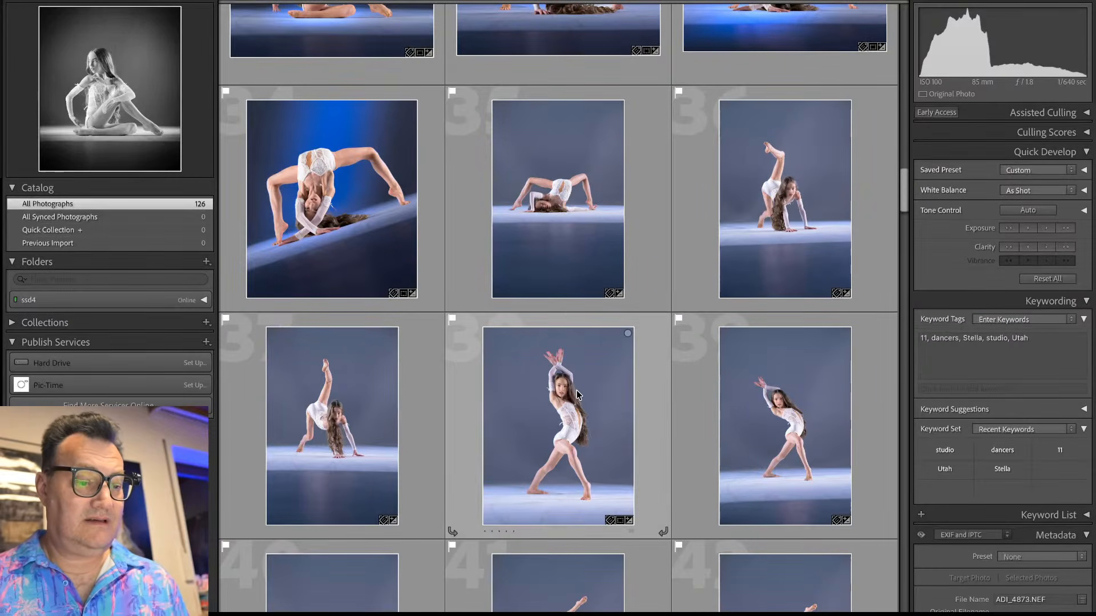
{"action": "left_click", "coordinate": [577, 394], "text": "super"}
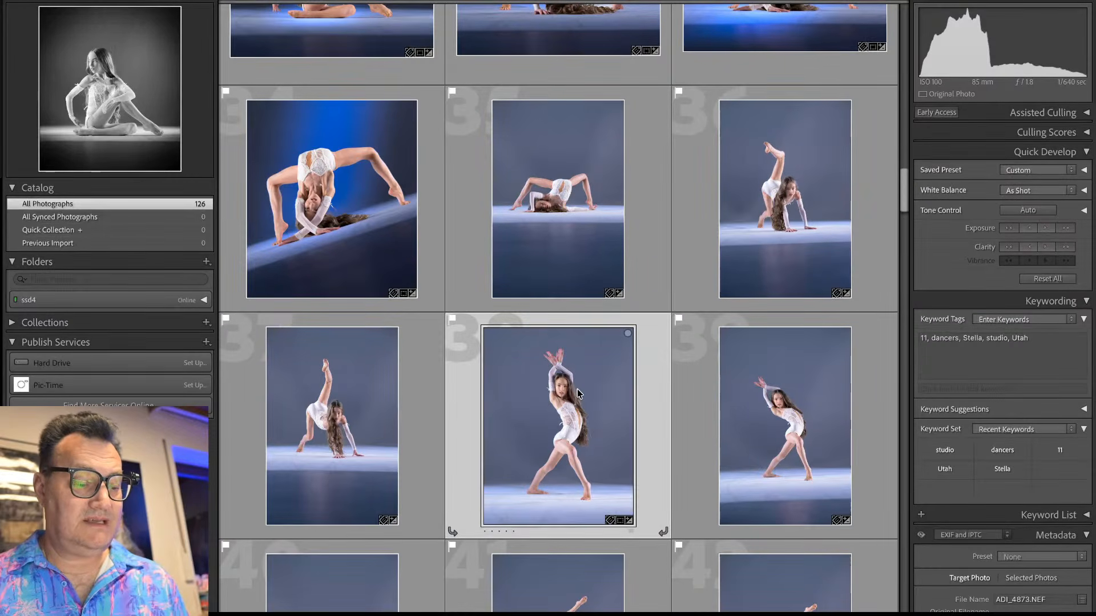
{"action": "key", "text": "super+shift+s"}
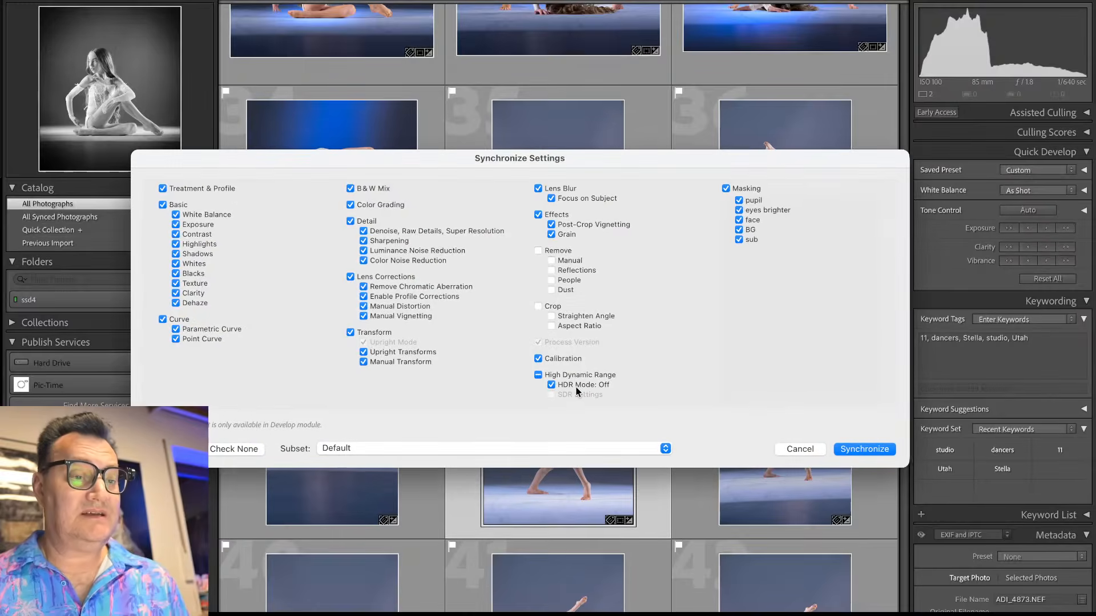
{"action": "left_click", "coordinate": [855, 451]}
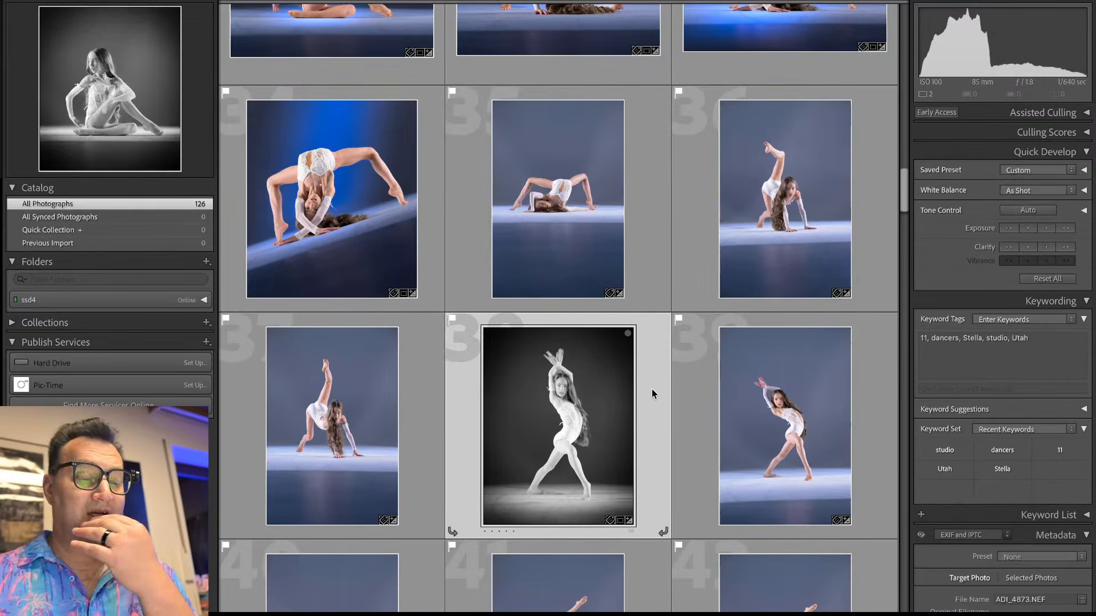
Step: Open the black-and-white lunge photo ADI_5081.NEF for developing and set its exposure to -1.00
{"action": "double_click", "coordinate": [653, 431]}
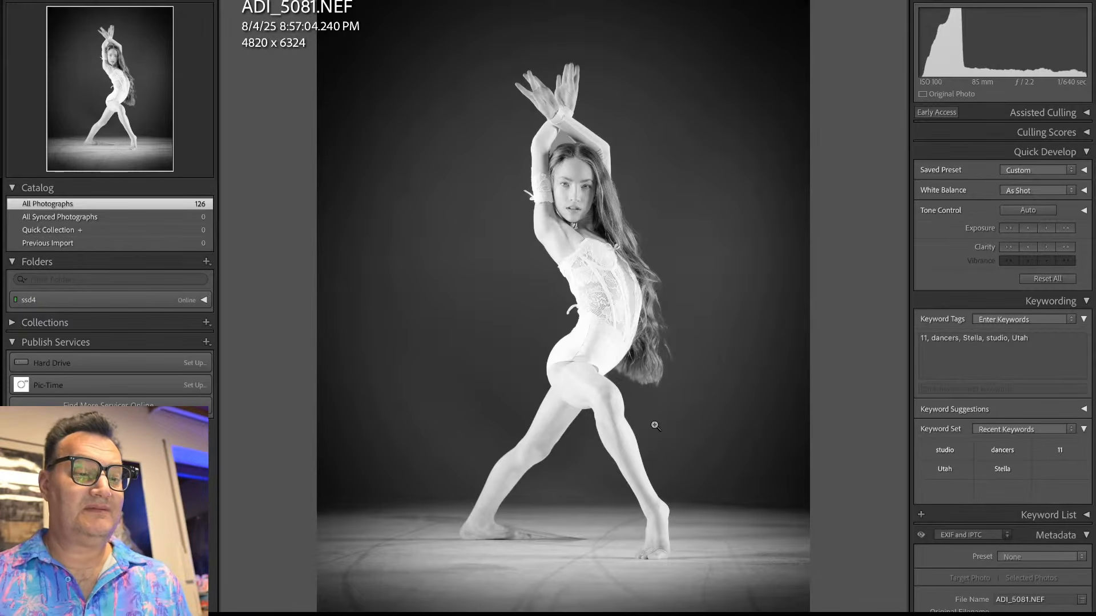
{"action": "key", "text": "d"}
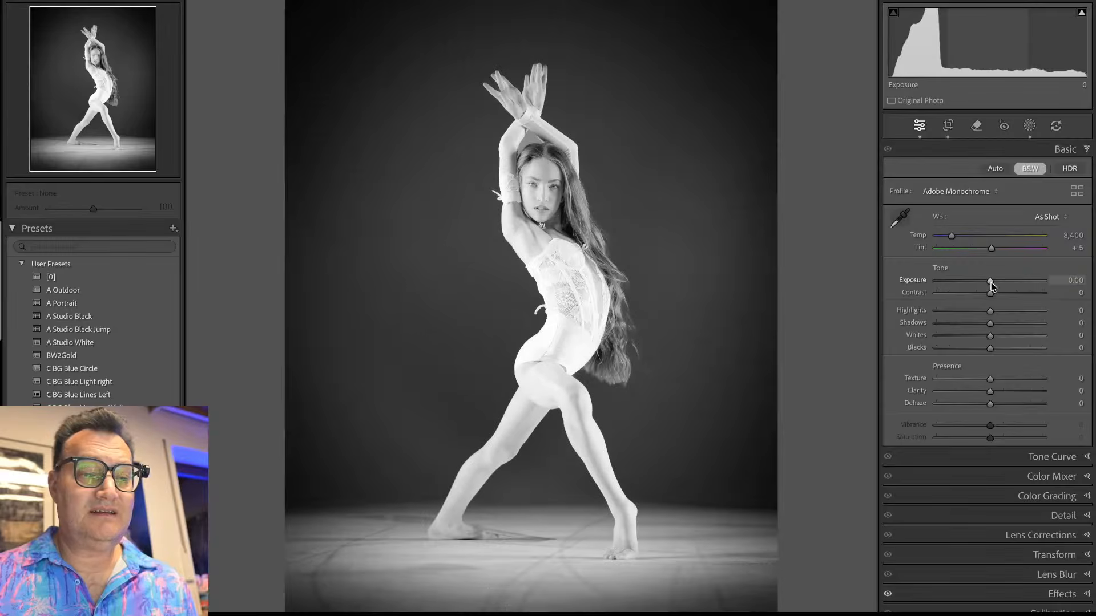
{"action": "left_click_drag", "start_coordinate": [991, 285], "coordinate": [977, 283]}
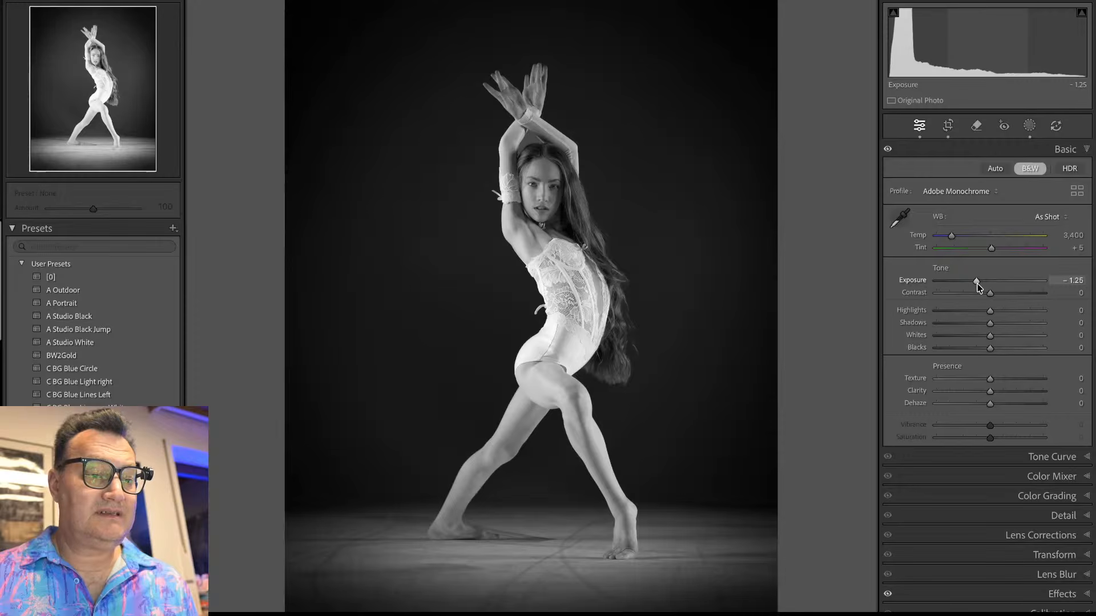
{"action": "left_click_drag", "start_coordinate": [976, 280], "coordinate": [979, 280]}
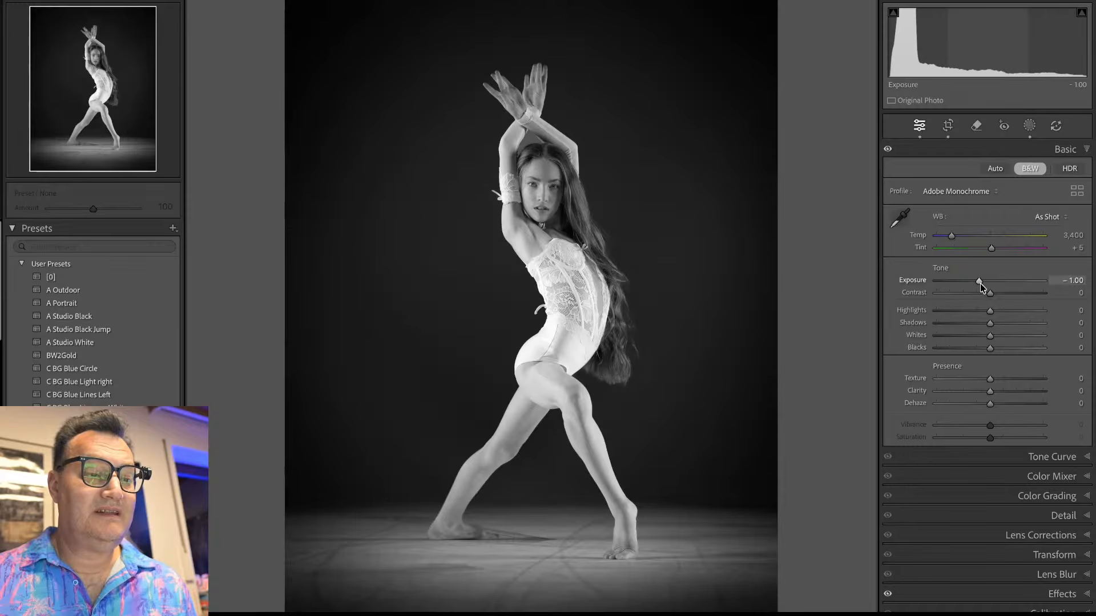
Step: Raise the black-and-white lunge photo's overall exposure slightly to -0.95
{"action": "left_click_drag", "start_coordinate": [980, 283], "coordinate": [981, 284]}
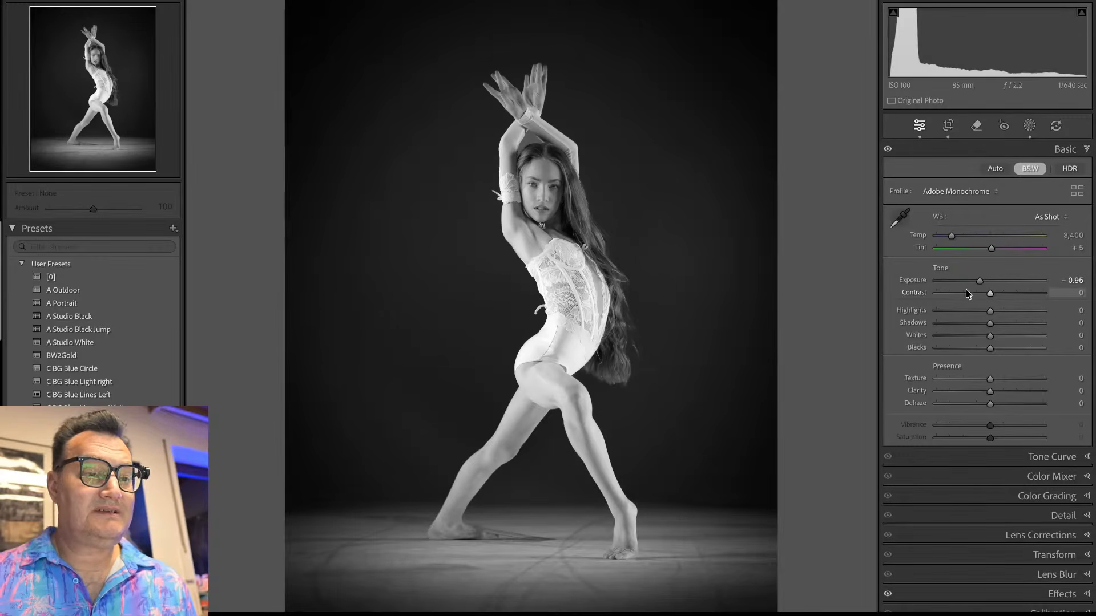
{"action": "left_click", "coordinate": [661, 138]}
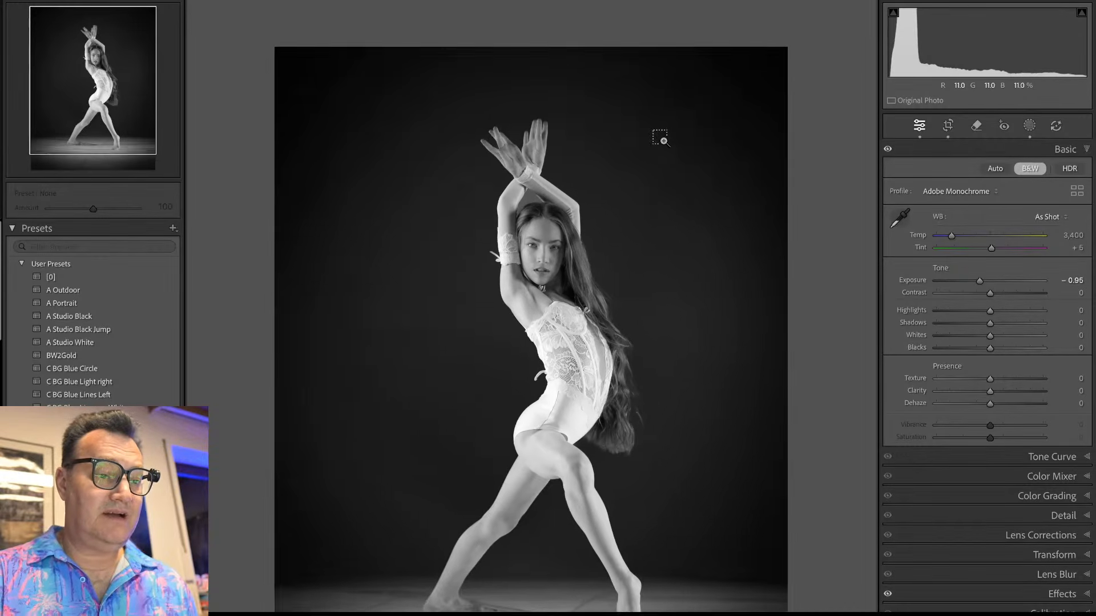
{"action": "left_click", "coordinate": [660, 138]}
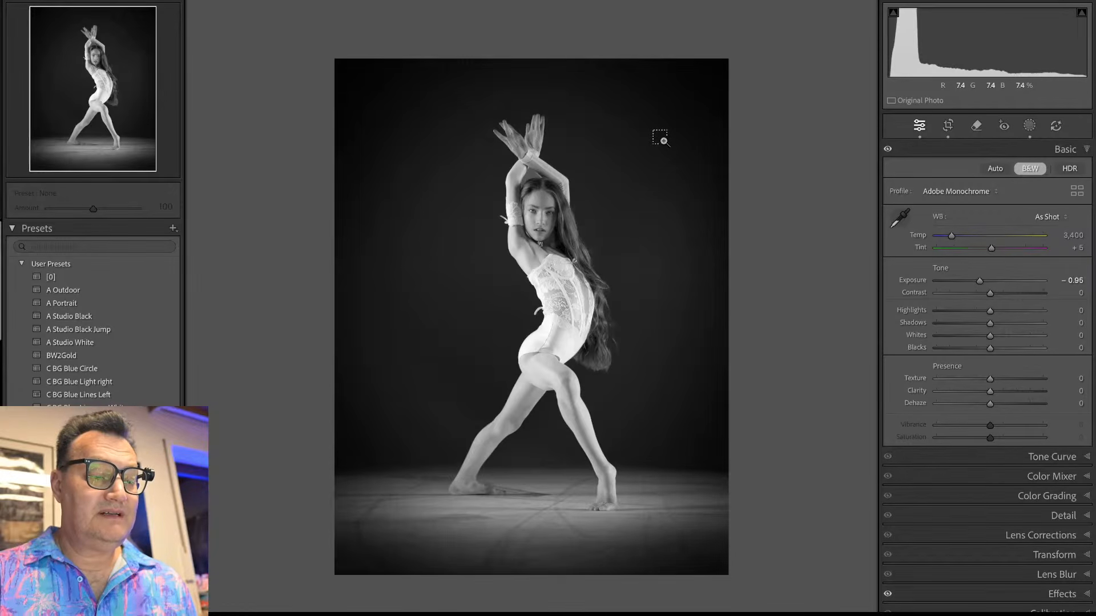
{"action": "left_click", "coordinate": [660, 138]}
{"action": "left_click", "coordinate": [660, 138]}
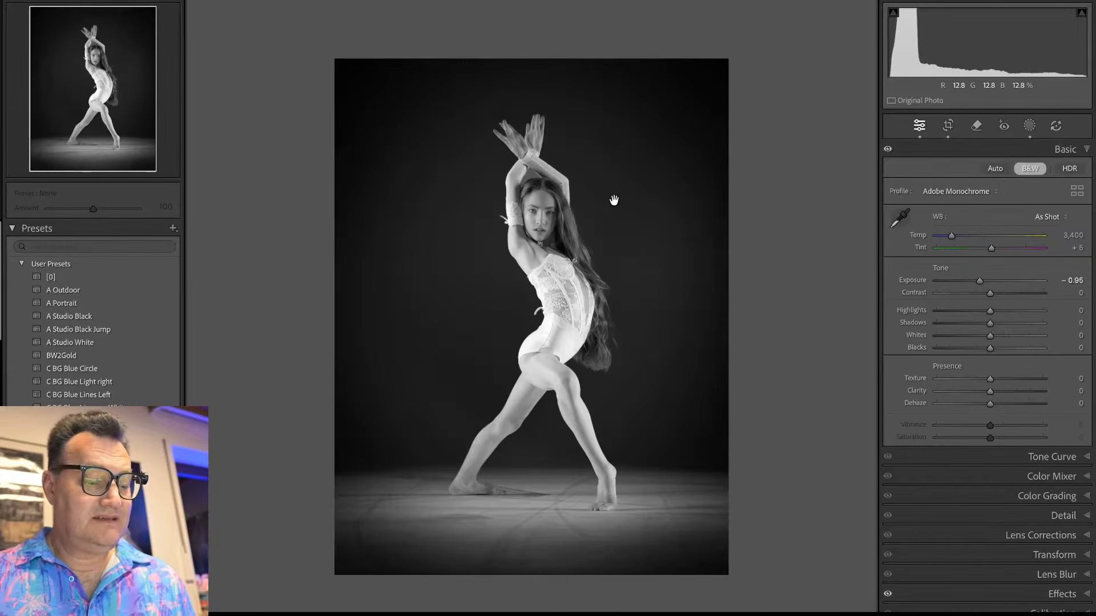
Step: Create a subject mask and intersect it with a linear gradient running from the dancer's waist down to her thighs, keeping the upper body
{"action": "key", "text": "shift+w"}
{"action": "left_click", "coordinate": [811, 12]}
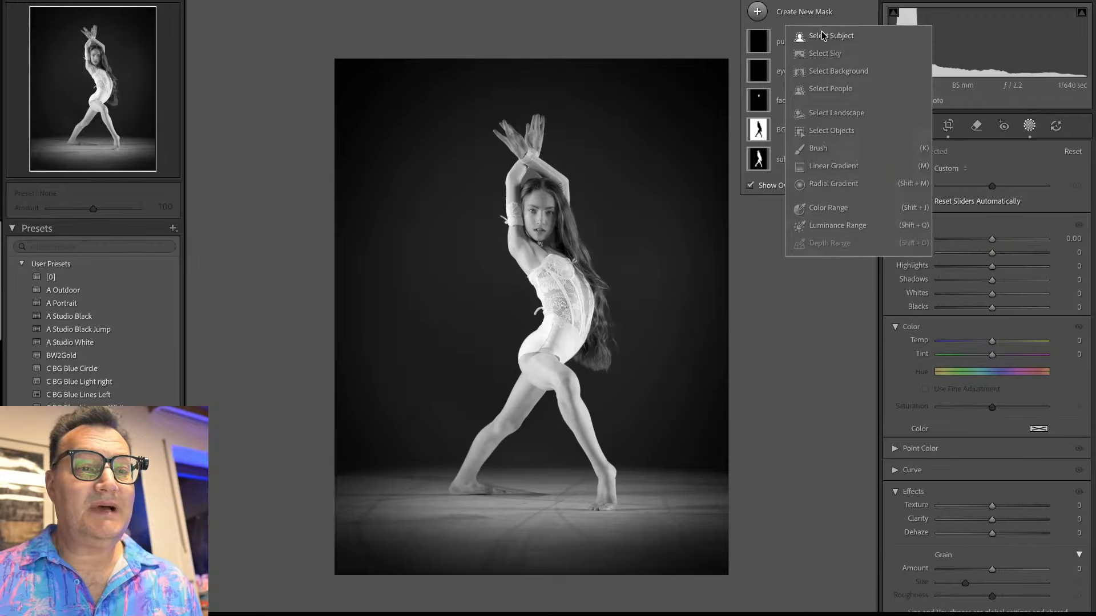
{"action": "left_click", "coordinate": [830, 38]}
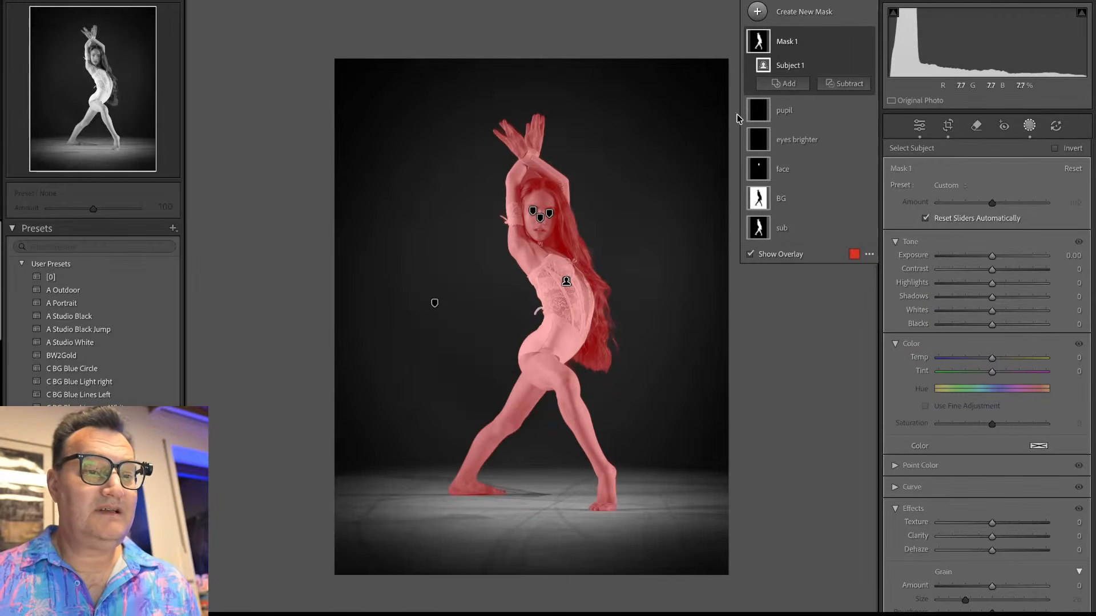
{"action": "left_click", "coordinate": [854, 66]}
{"action": "mouse_move", "coordinate": [894, 136]}
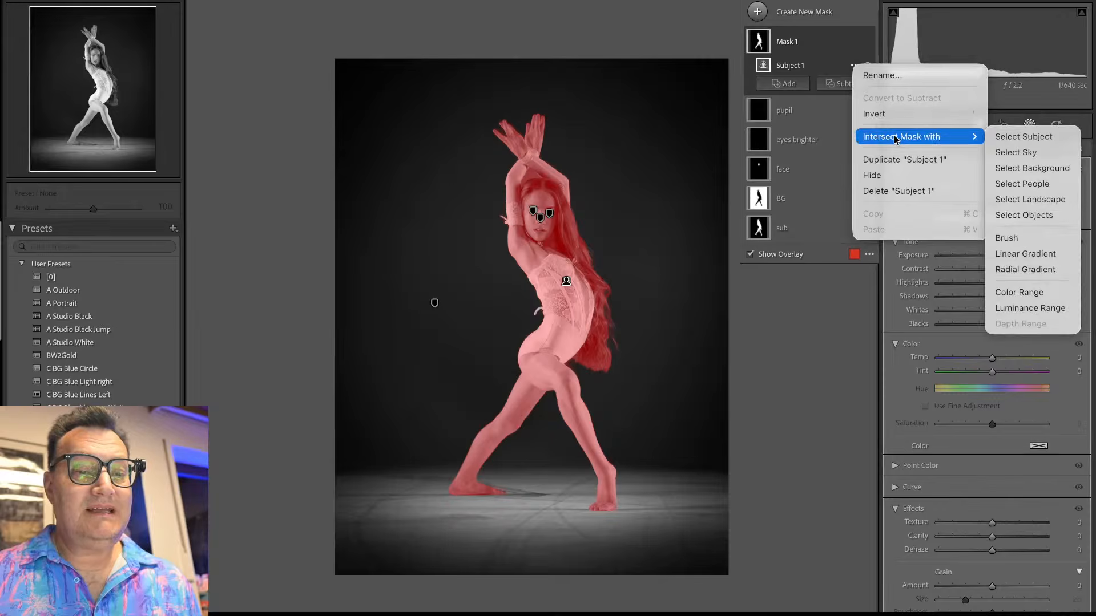
{"action": "left_click", "coordinate": [1026, 253]}
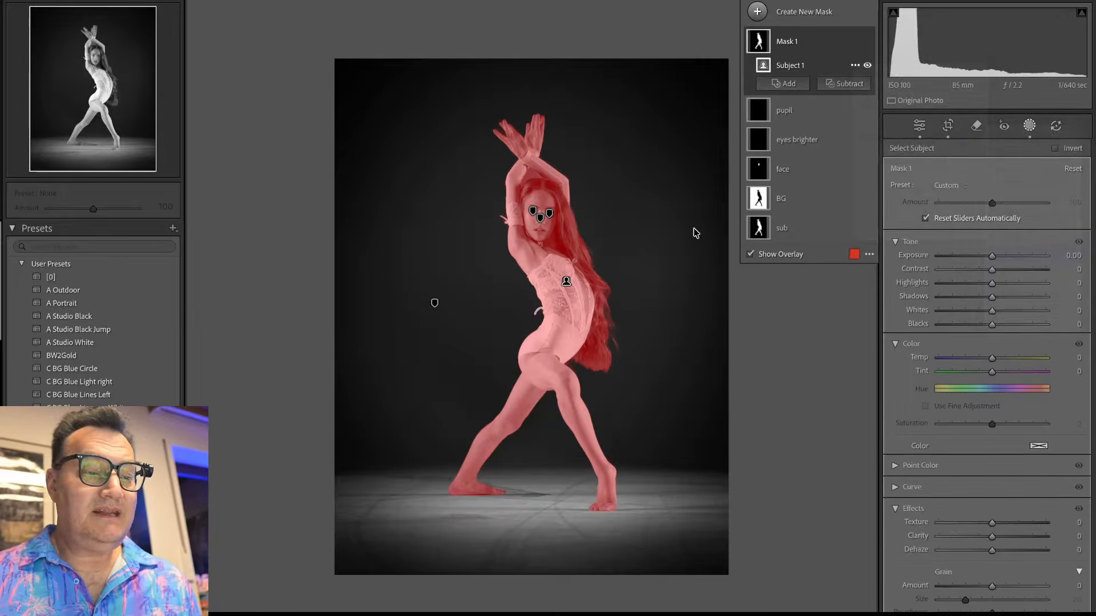
{"action": "left_click_drag", "start_coordinate": [538, 282], "coordinate": [539, 403]}
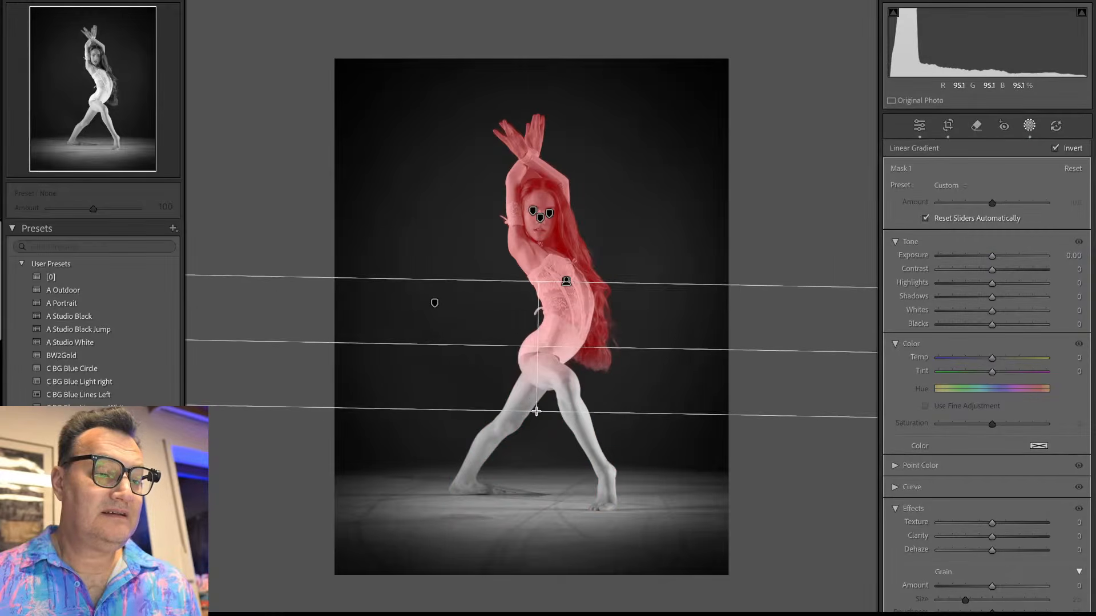
Step: Move the linear gradient up the dancer's body so its centre line crosses her torso
{"action": "left_click_drag", "start_coordinate": [536, 331], "coordinate": [534, 300]}
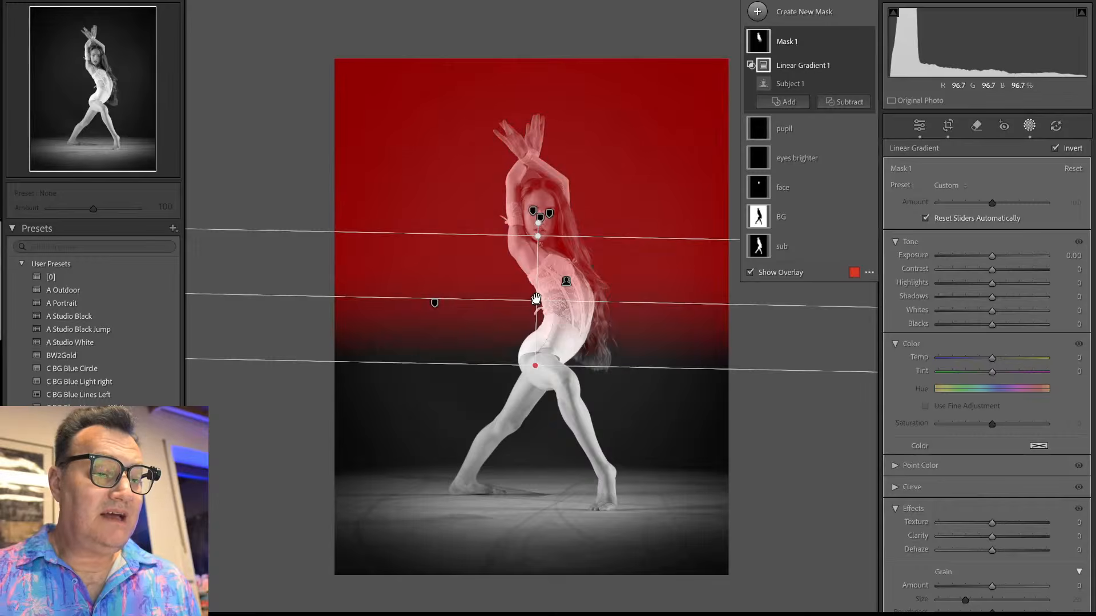
{"action": "left_click_drag", "start_coordinate": [536, 300], "coordinate": [544, 294]}
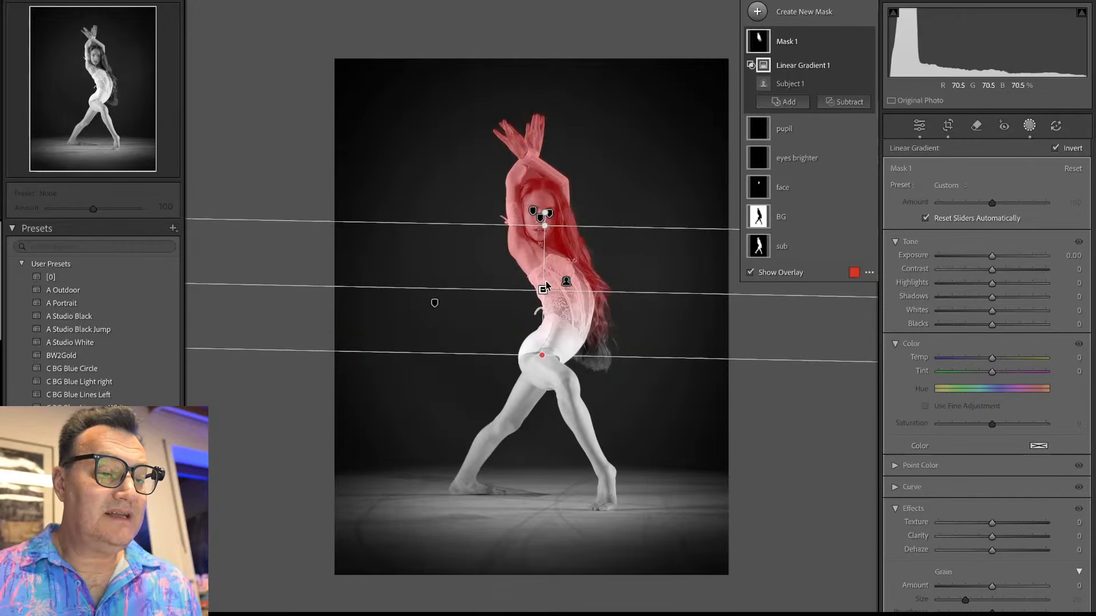
{"action": "left_click_drag", "start_coordinate": [543, 289], "coordinate": [548, 295]}
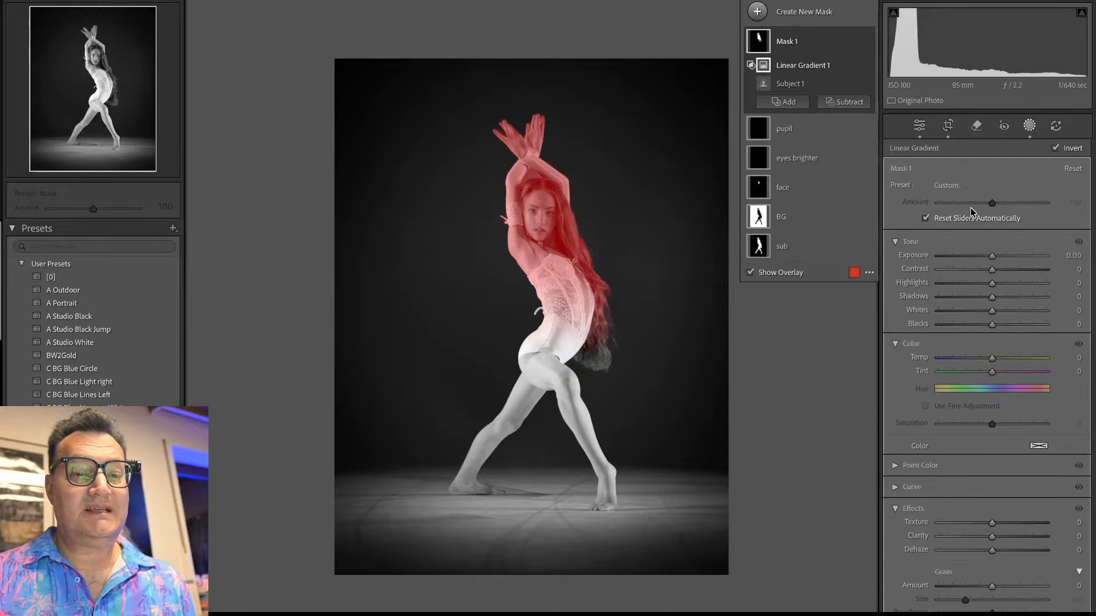
Step: Set the upper-body mask's exposure to 0.52 and blacks to -2, and compare the photo with the mask on and off
{"action": "left_click_drag", "start_coordinate": [994, 254], "coordinate": [1001, 255]}
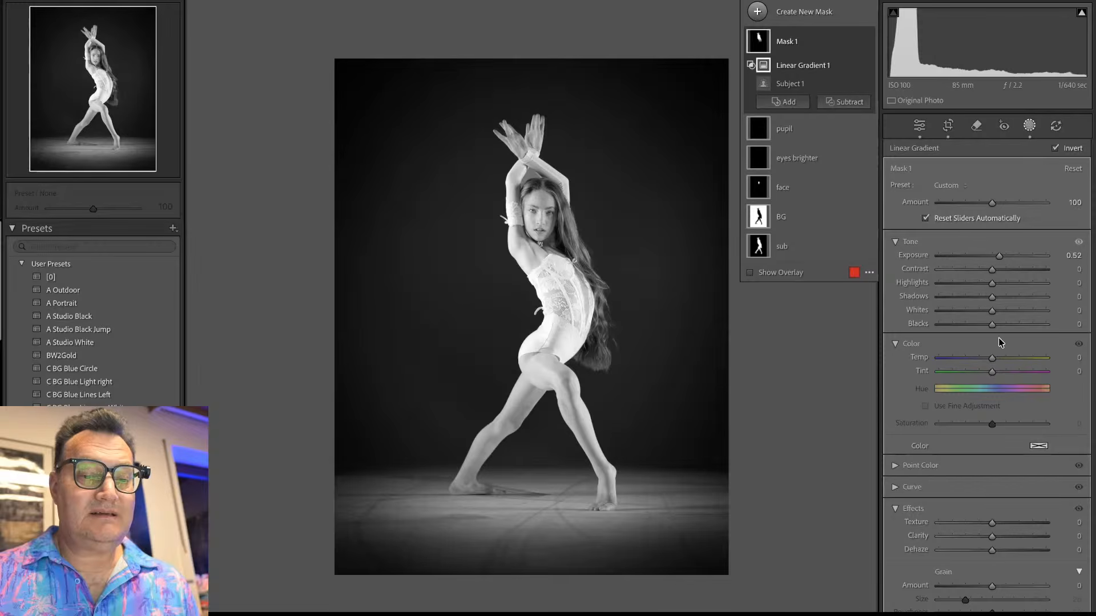
{"action": "left_click_drag", "start_coordinate": [992, 327], "coordinate": [990, 325]}
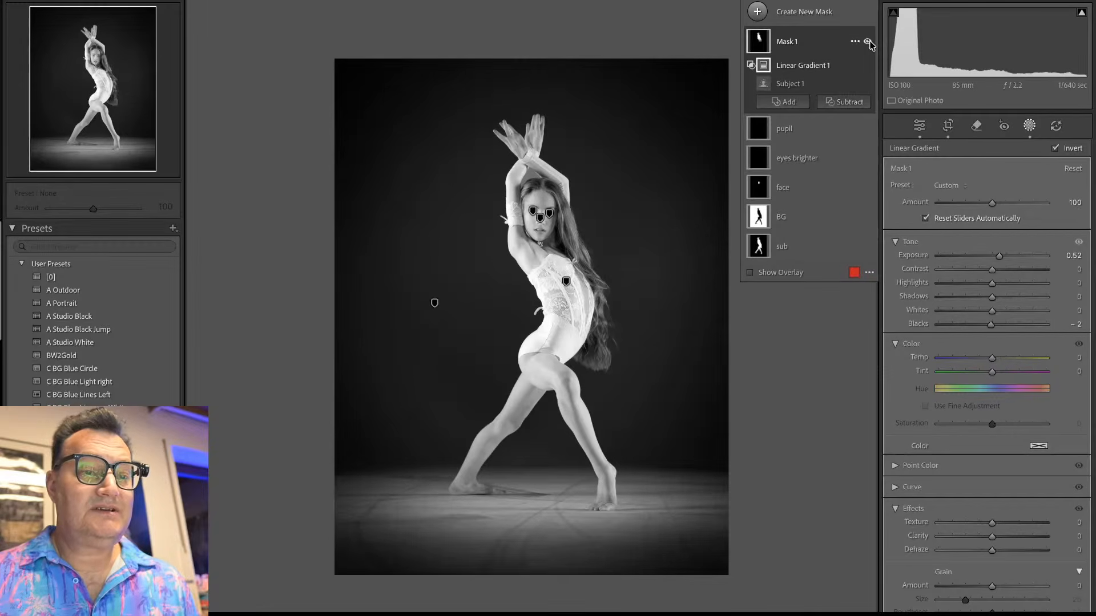
{"action": "left_click", "coordinate": [867, 42]}
{"action": "left_click", "coordinate": [867, 42]}
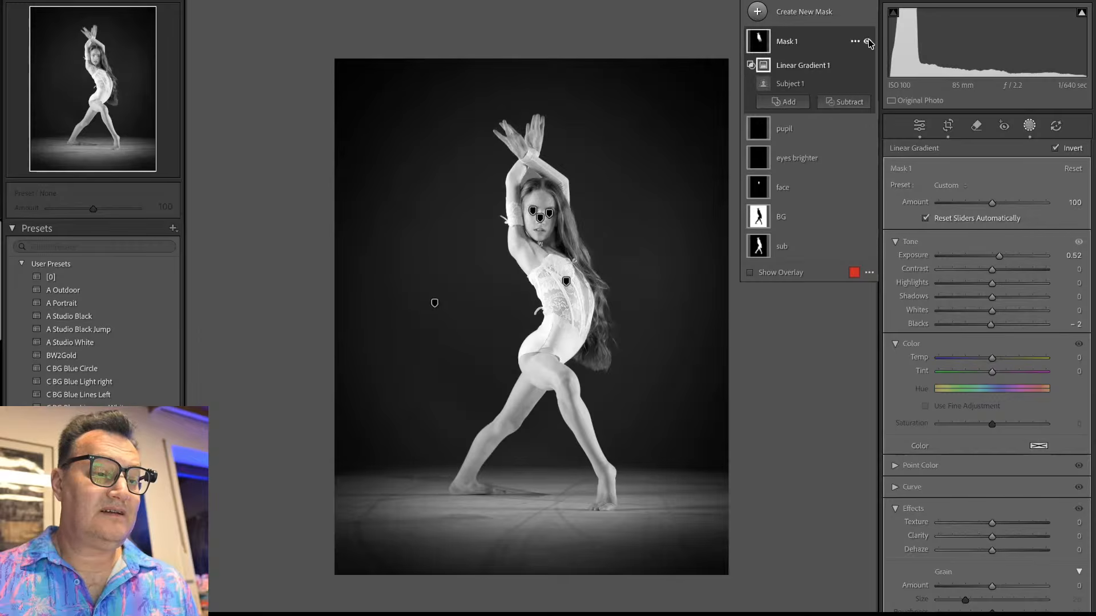
{"action": "left_click", "coordinate": [867, 41]}
{"action": "left_click", "coordinate": [868, 42]}
{"action": "left_click", "coordinate": [868, 42]}
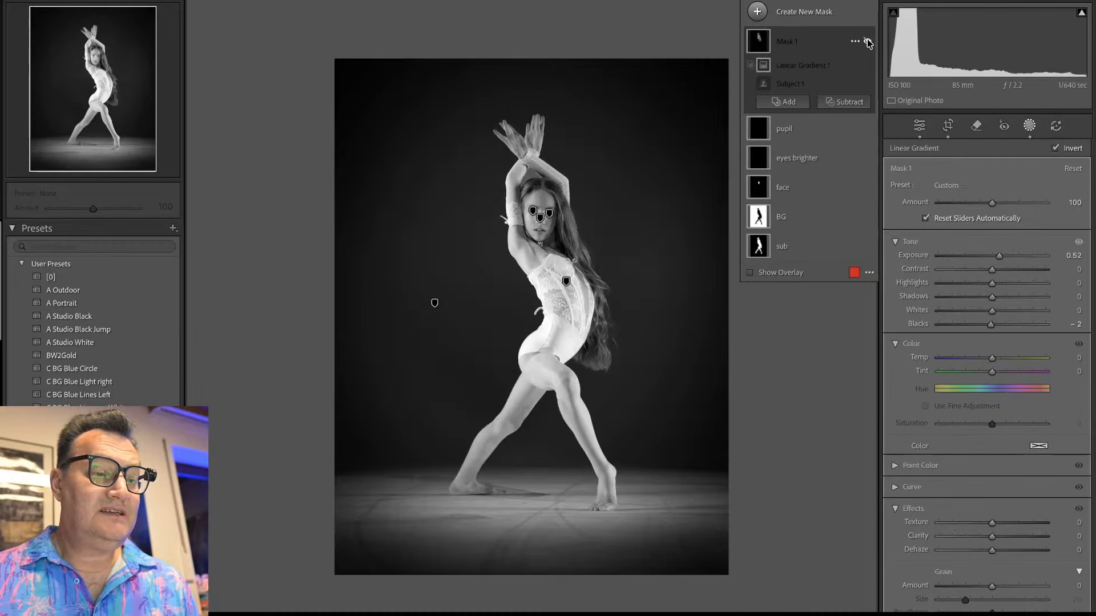
{"action": "left_click", "coordinate": [867, 42]}
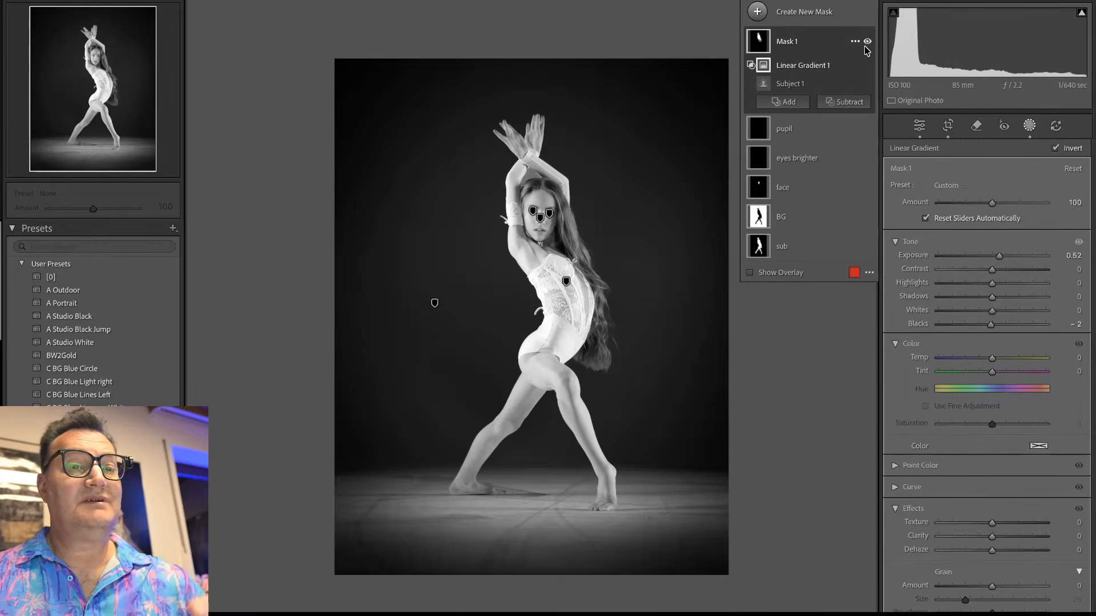
Step: Rename the new mask as upper, leave masking, and show the photo filling the view
{"action": "double_click", "coordinate": [788, 42]}
{"action": "type", "text": "upp"}
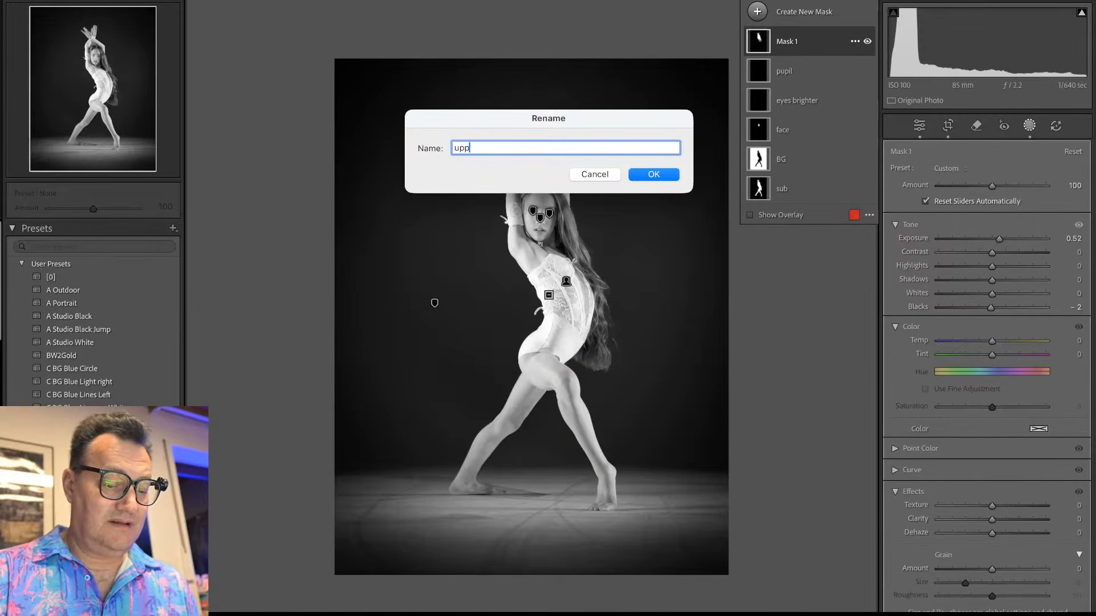
{"action": "type", "text": "er"}
{"action": "key", "text": "Return"}
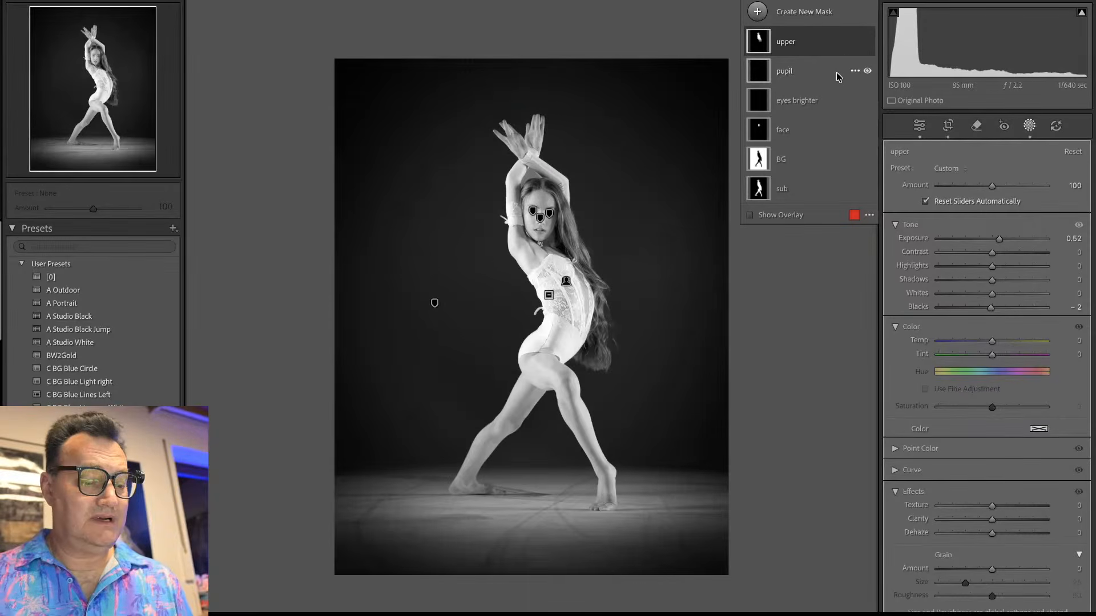
{"action": "key", "text": "shift+w"}
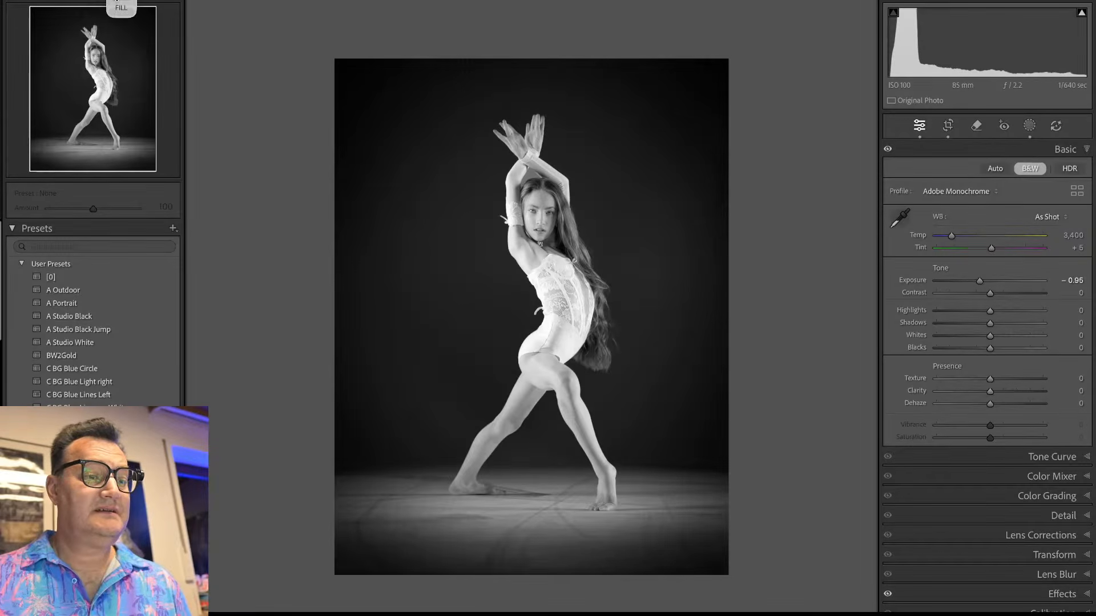
{"action": "left_click", "coordinate": [120, 5]}
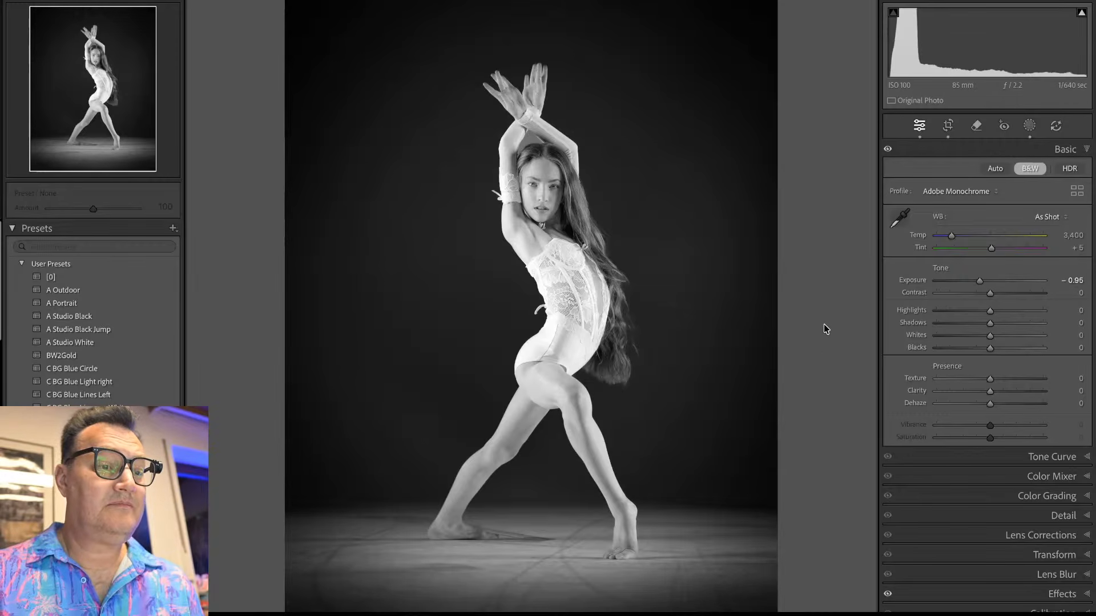
Step: Browse the library for an already edited photo whose background look suits the colour lunge photo ADI_5099.NEF
{"action": "key", "text": "g"}
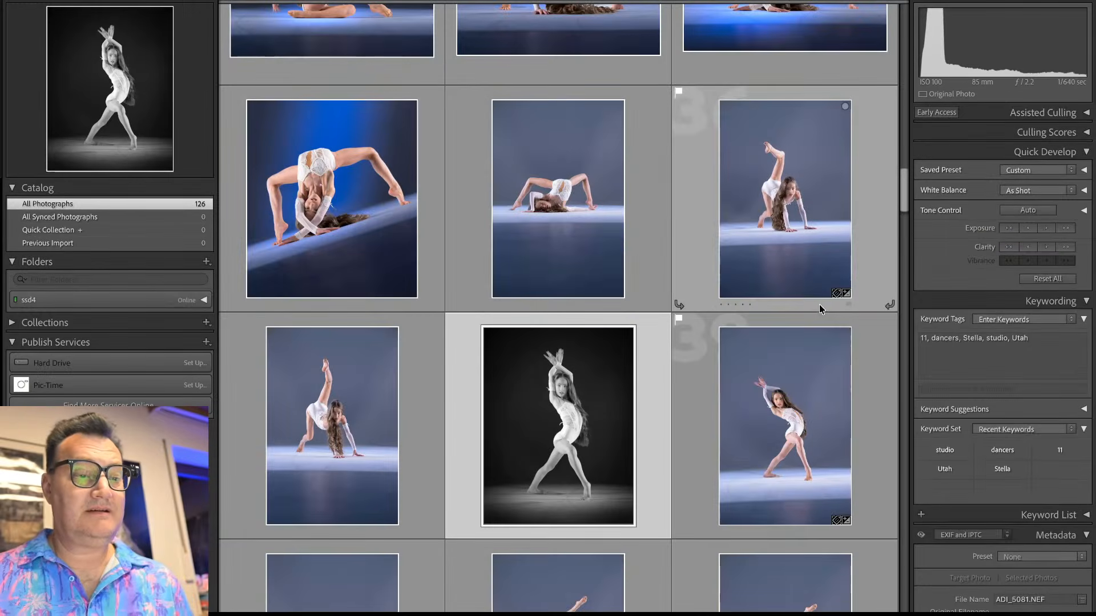
{"action": "left_click", "coordinate": [697, 406]}
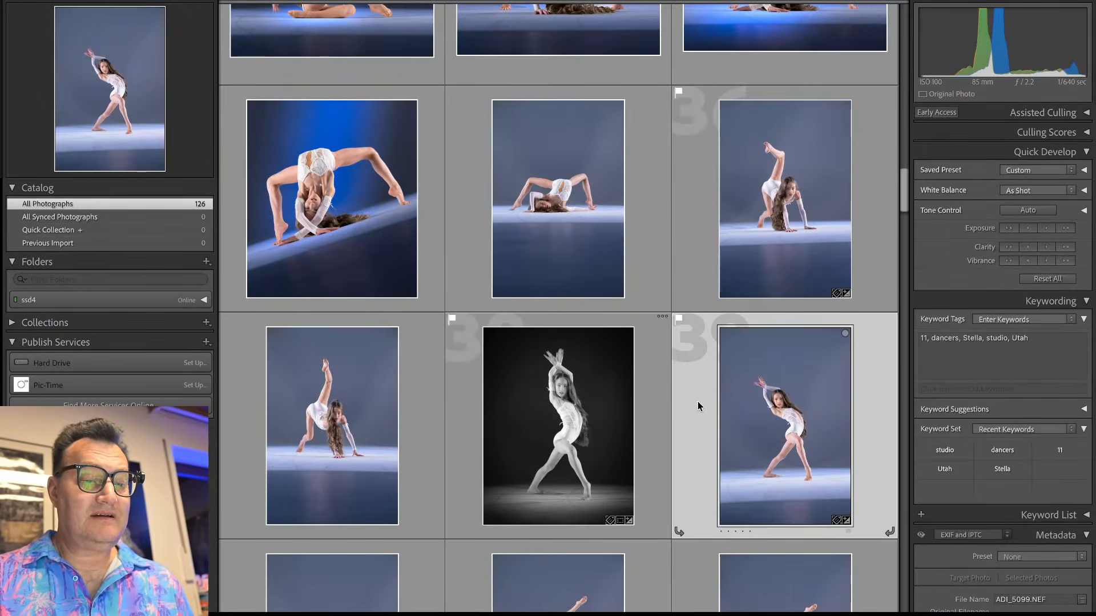
{"action": "double_click", "coordinate": [698, 403]}
{"action": "key", "text": "g"}
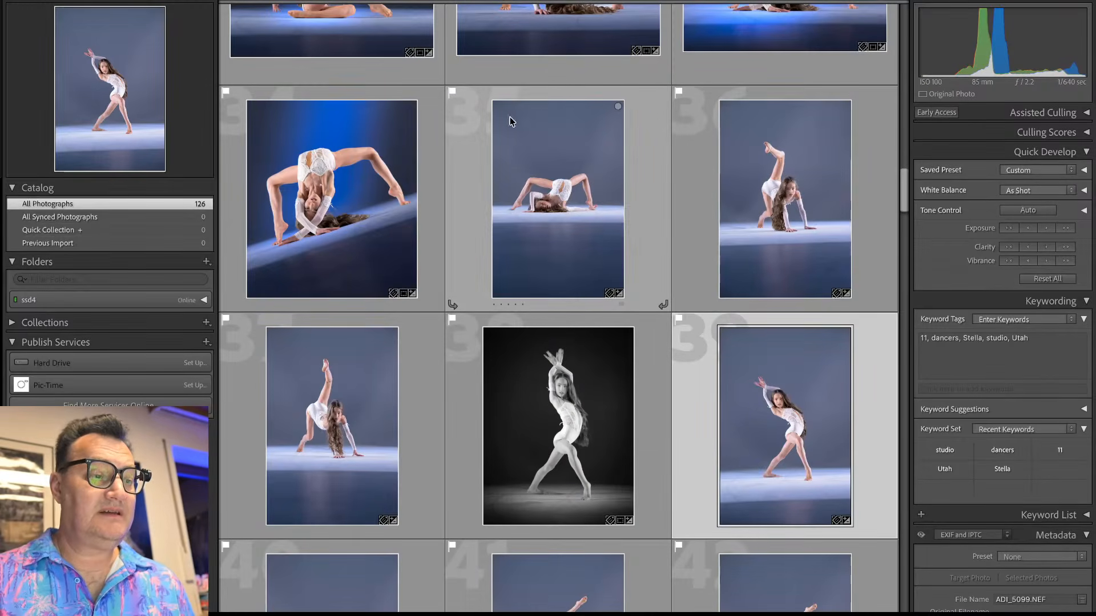
{"action": "scroll", "coordinate": [654, 210], "scroll_direction": "up", "scroll_amount": 3}
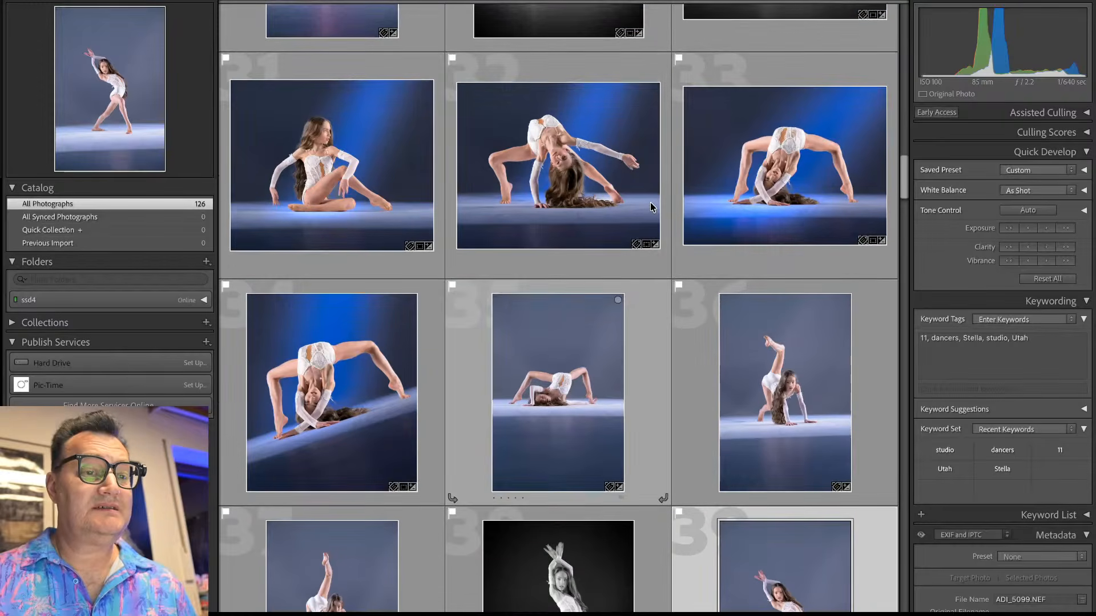
{"action": "scroll", "coordinate": [654, 204], "scroll_direction": "up", "scroll_amount": 10}
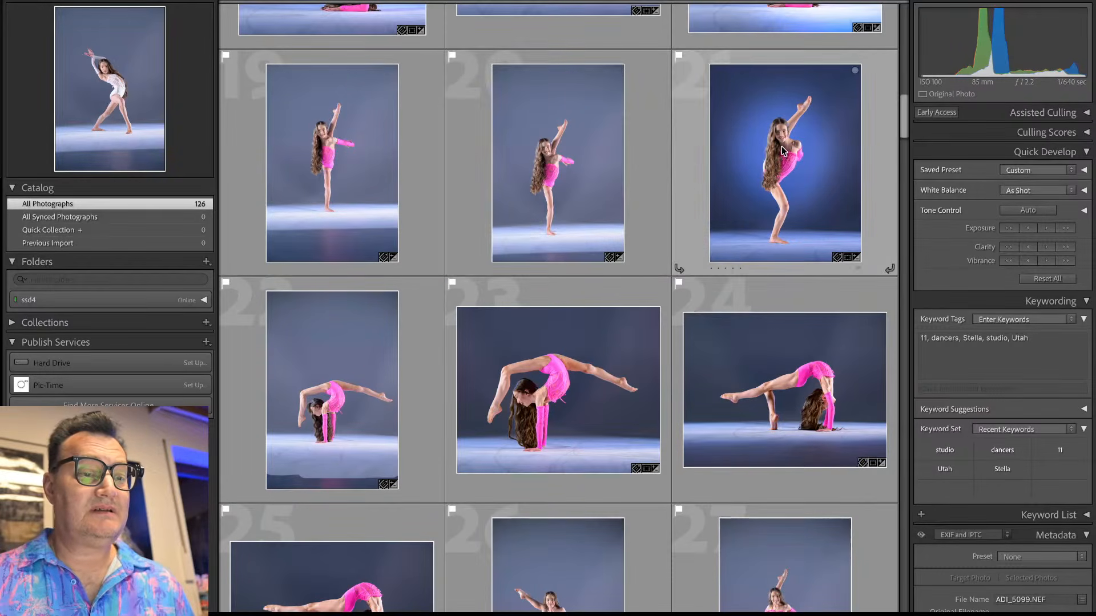
{"action": "scroll", "coordinate": [776, 160], "scroll_direction": "down", "scroll_amount": 12}
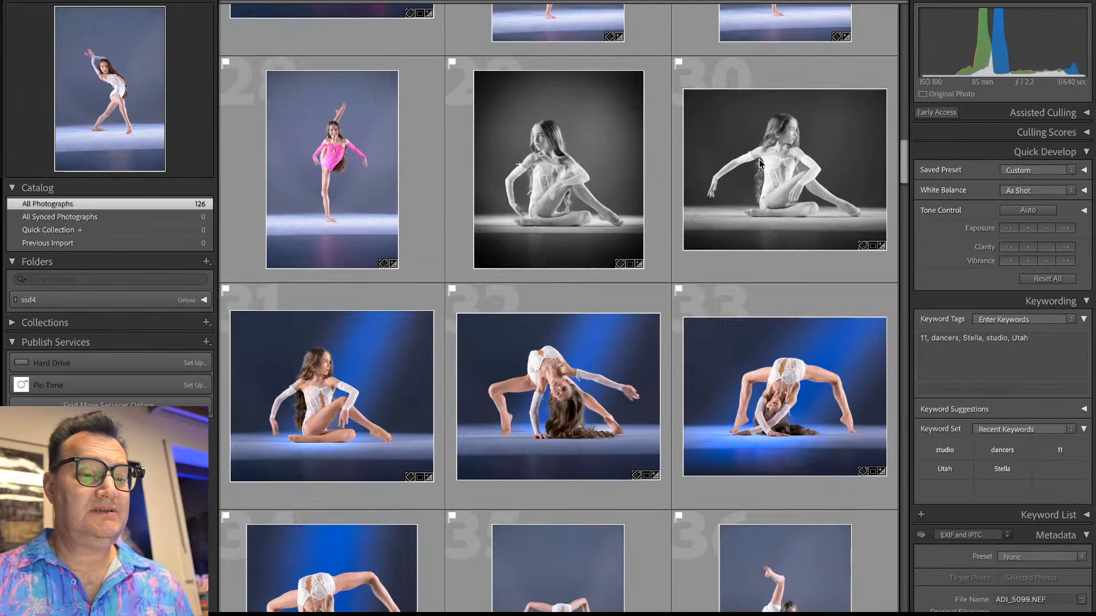
{"action": "scroll", "coordinate": [751, 160], "scroll_direction": "down", "scroll_amount": 2}
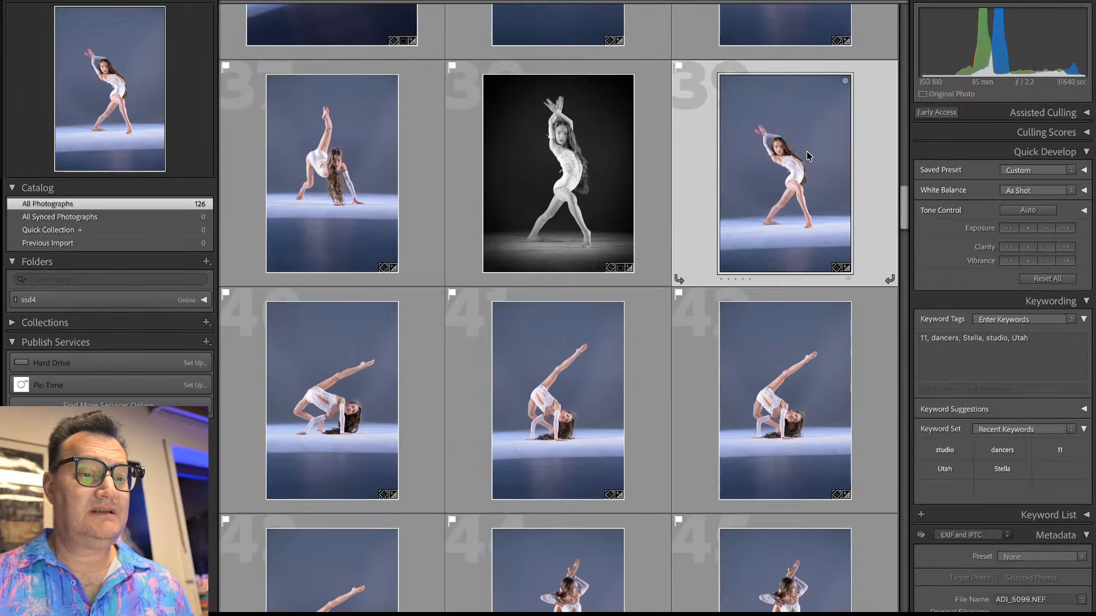
{"action": "scroll", "coordinate": [807, 151], "scroll_direction": "up", "scroll_amount": 8}
{"action": "scroll", "coordinate": [776, 158], "scroll_direction": "up", "scroll_amount": 7}
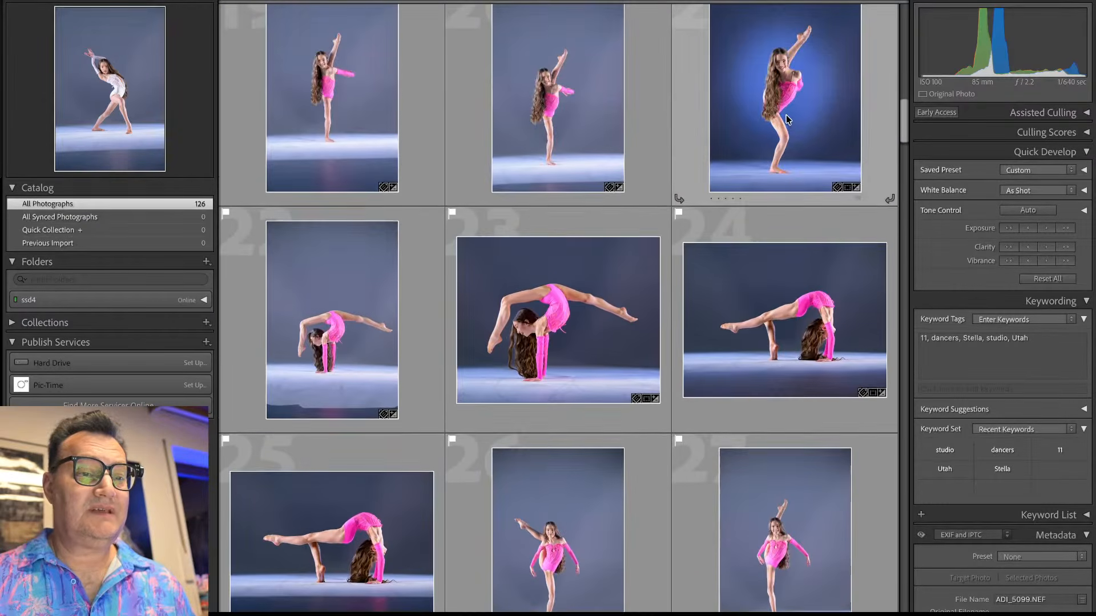
Step: Open the blue-circle photo ADI_4721.NEF and copy its settings with the pupil, eyes brighter, blueBG and blue circle masks, leaving out Remove and Crop
{"action": "left_click", "coordinate": [786, 118]}
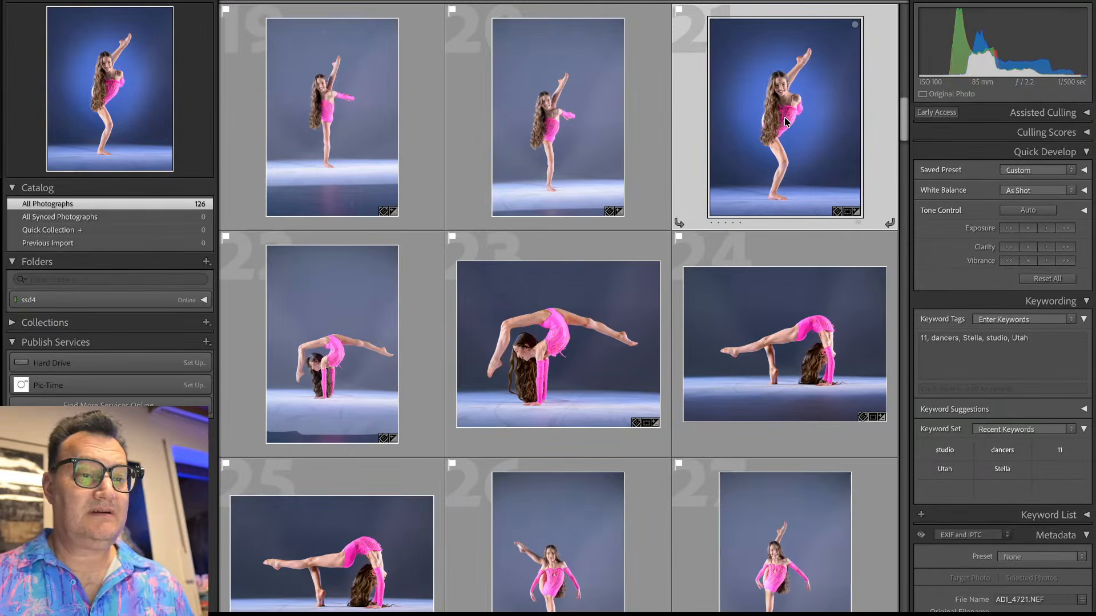
{"action": "key", "text": "d"}
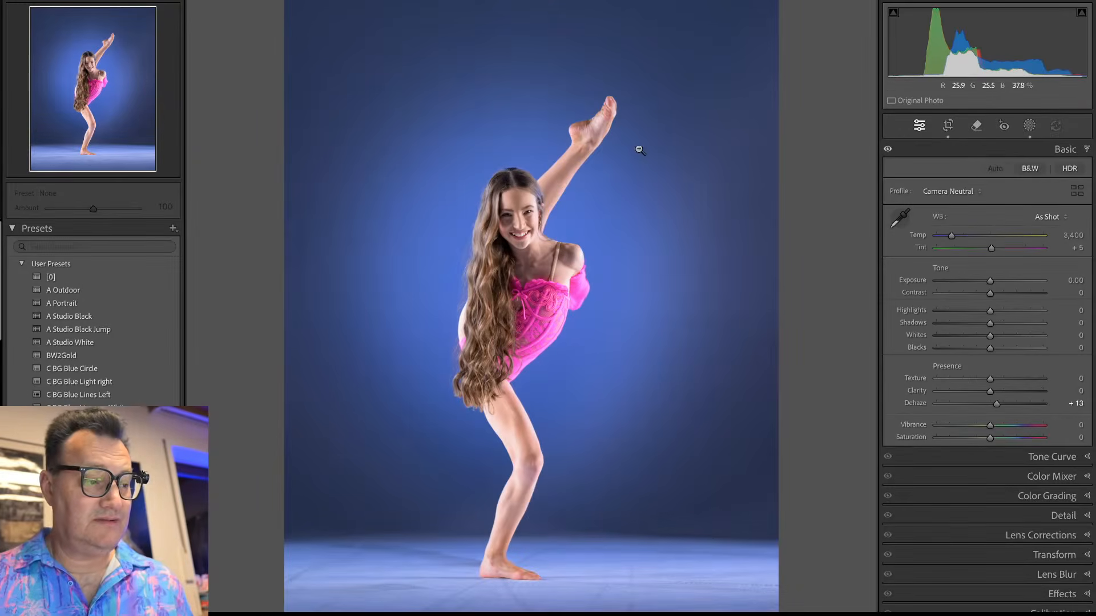
{"action": "key", "text": "super+shift+c"}
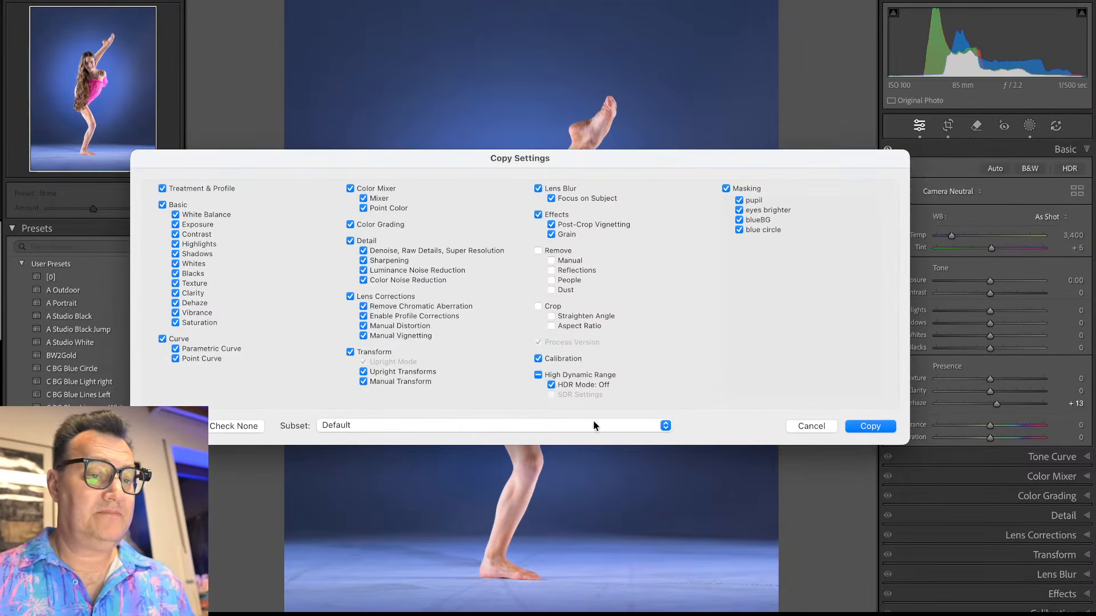
{"action": "left_click", "coordinate": [870, 427]}
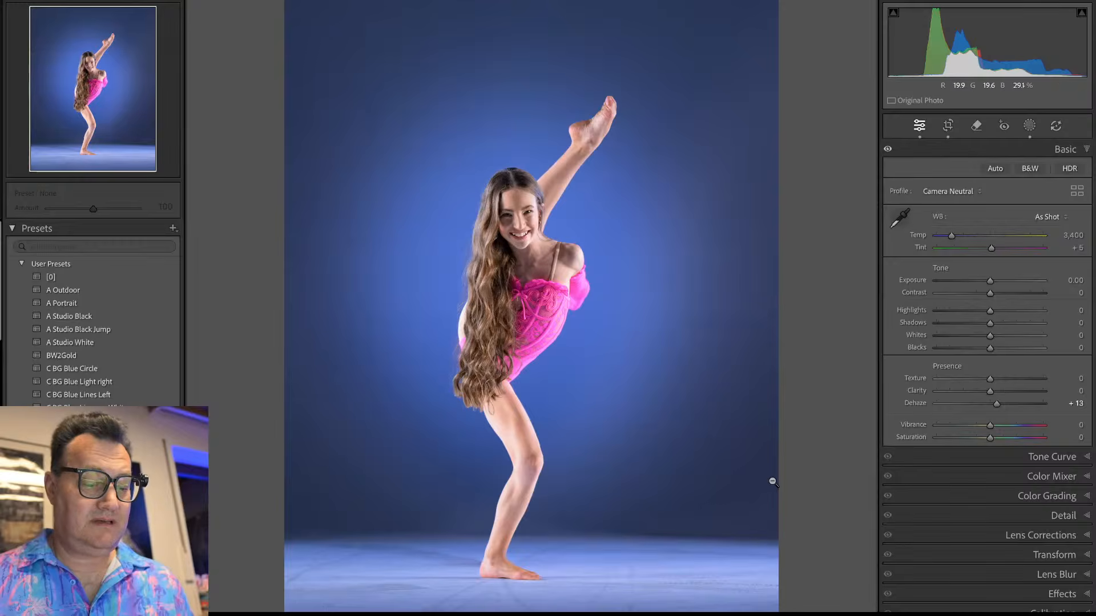
Step: Open the colour lunge photo ADI_5099.NEF from the library and paste the copied blue-circle settings onto it
{"action": "key", "text": "g"}
{"action": "scroll", "coordinate": [751, 487], "scroll_direction": "down", "scroll_amount": 10}
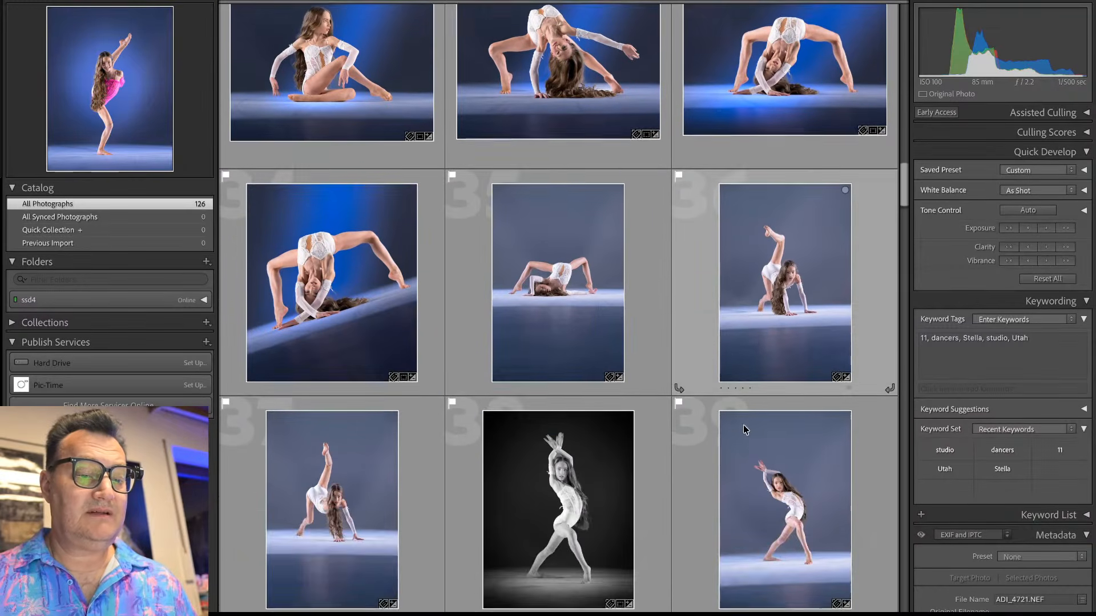
{"action": "double_click", "coordinate": [762, 458]}
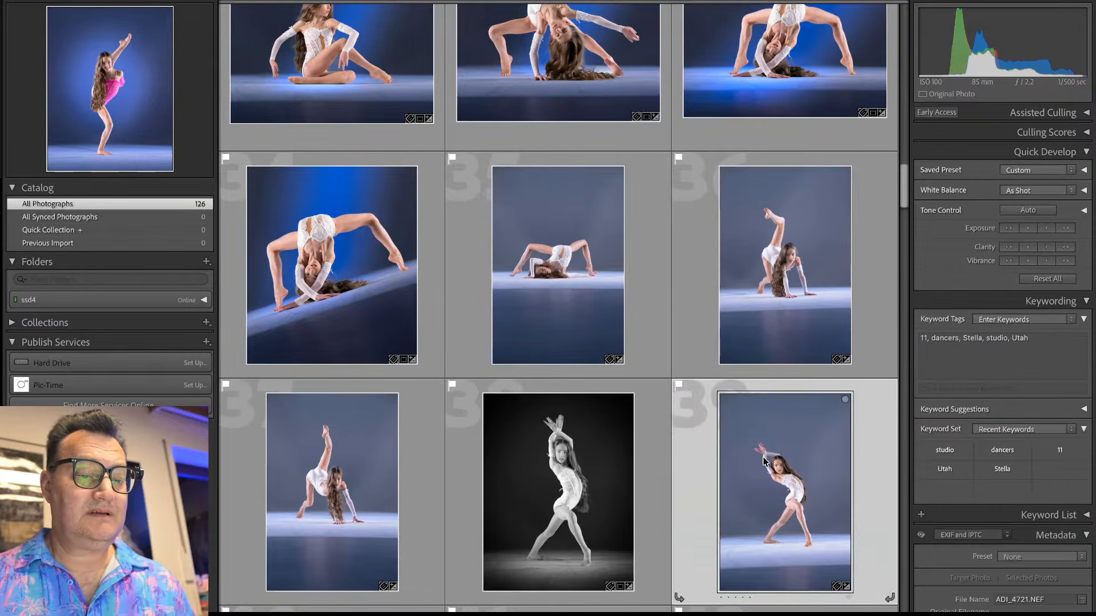
{"action": "key", "text": "d"}
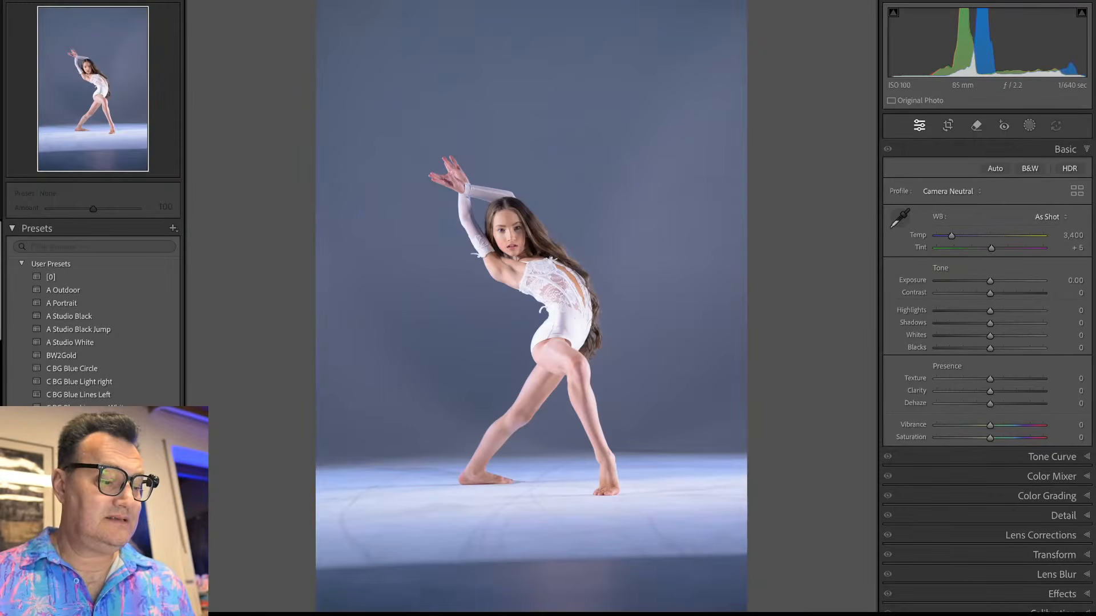
{"action": "key", "text": "super+shift+v"}
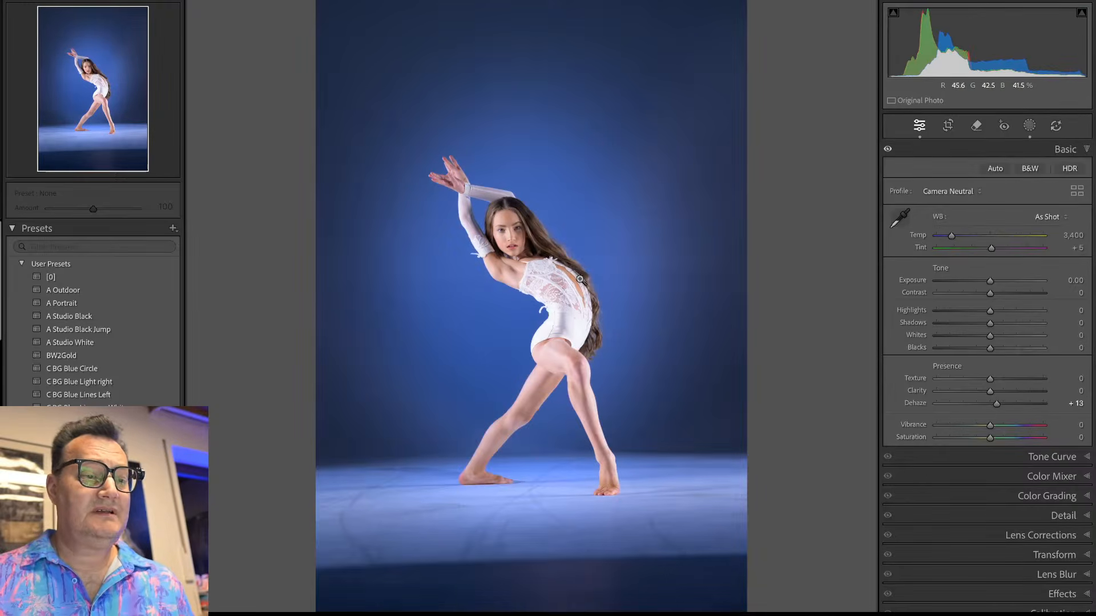
Step: Straighten the lunge photo by 1.83 degrees and crop it tighter around the dancer
{"action": "key", "text": "r"}
{"action": "left_click_drag", "start_coordinate": [793, 188], "coordinate": [803, 199]}
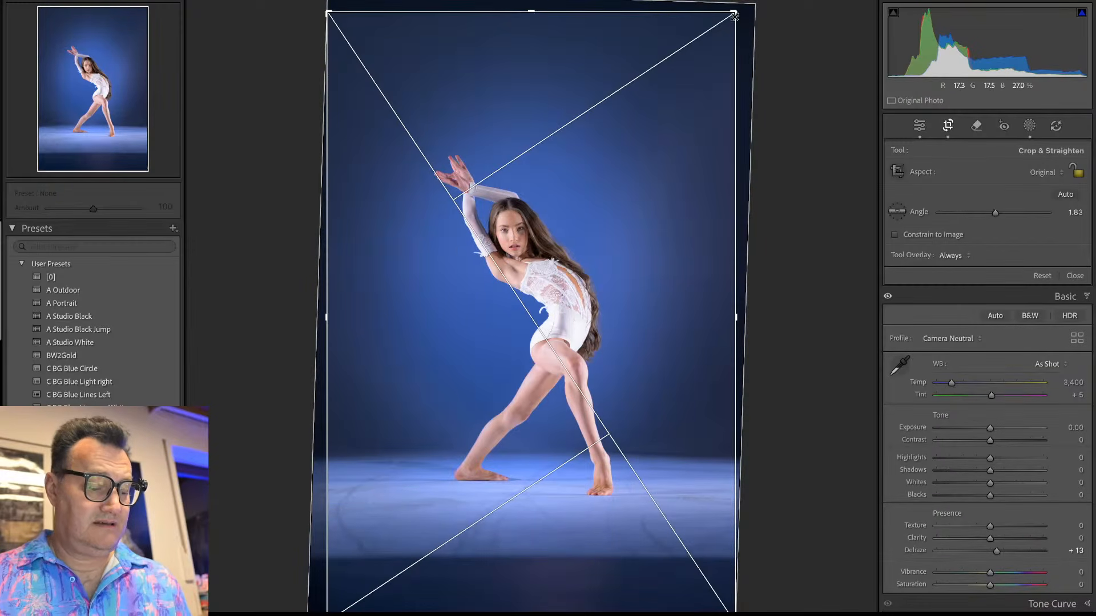
{"action": "left_click_drag", "start_coordinate": [735, 12], "coordinate": [717, 74]}
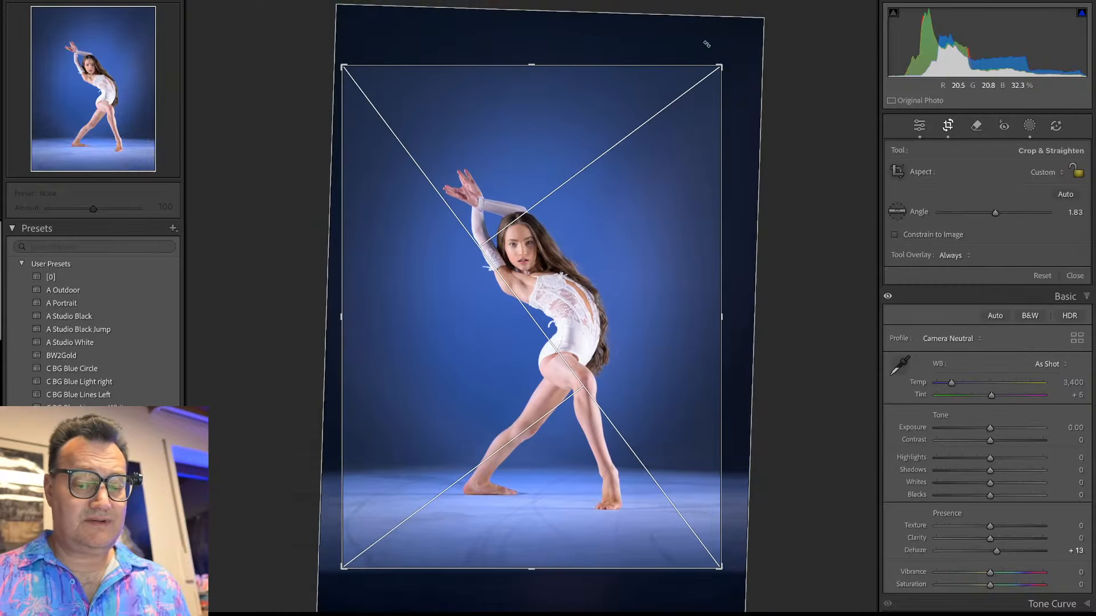
{"action": "key", "text": "Return"}
Step: Shrink the blue circle mask's radial gradient in height and width so the glow sits closer around the dancer
{"action": "key", "text": "shift+w"}
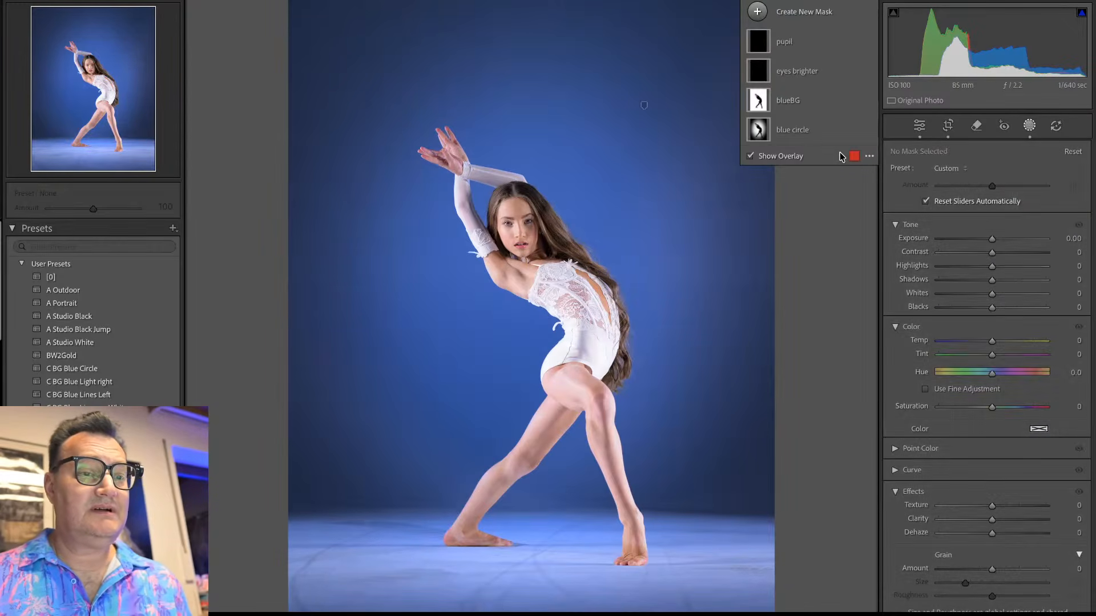
{"action": "left_click", "coordinate": [793, 130]}
{"action": "left_click", "coordinate": [792, 130]}
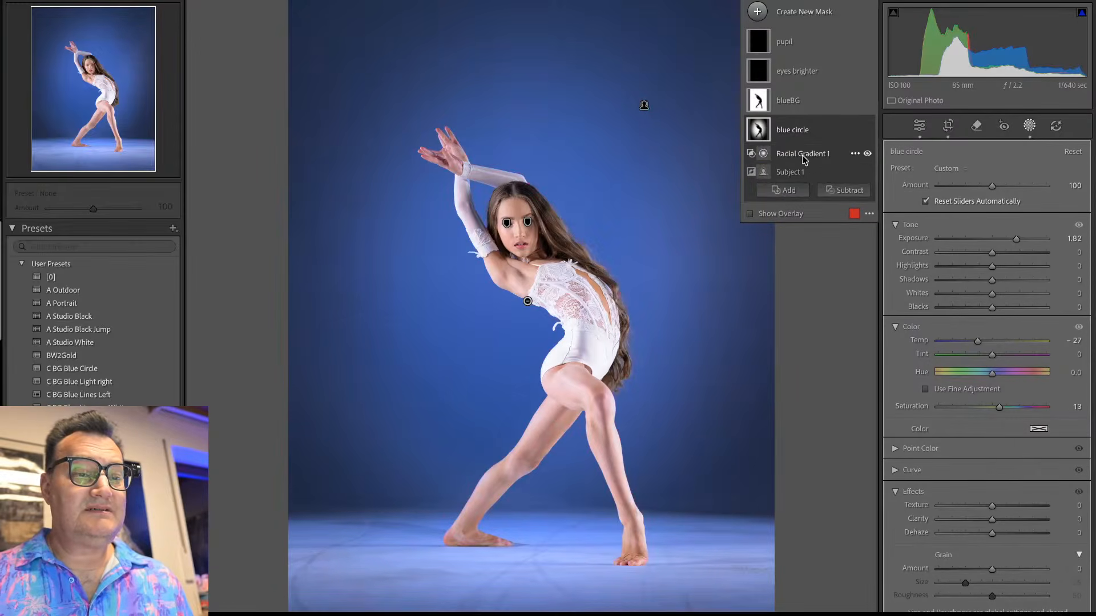
{"action": "left_click", "coordinate": [800, 156]}
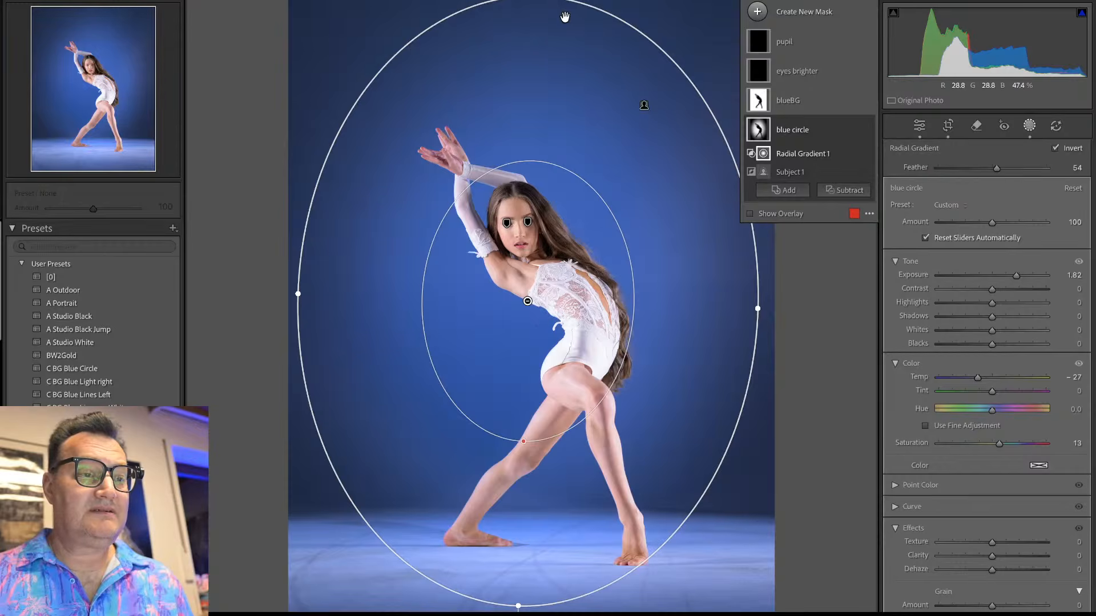
{"action": "left_click_drag", "start_coordinate": [535, 3], "coordinate": [527, 66]}
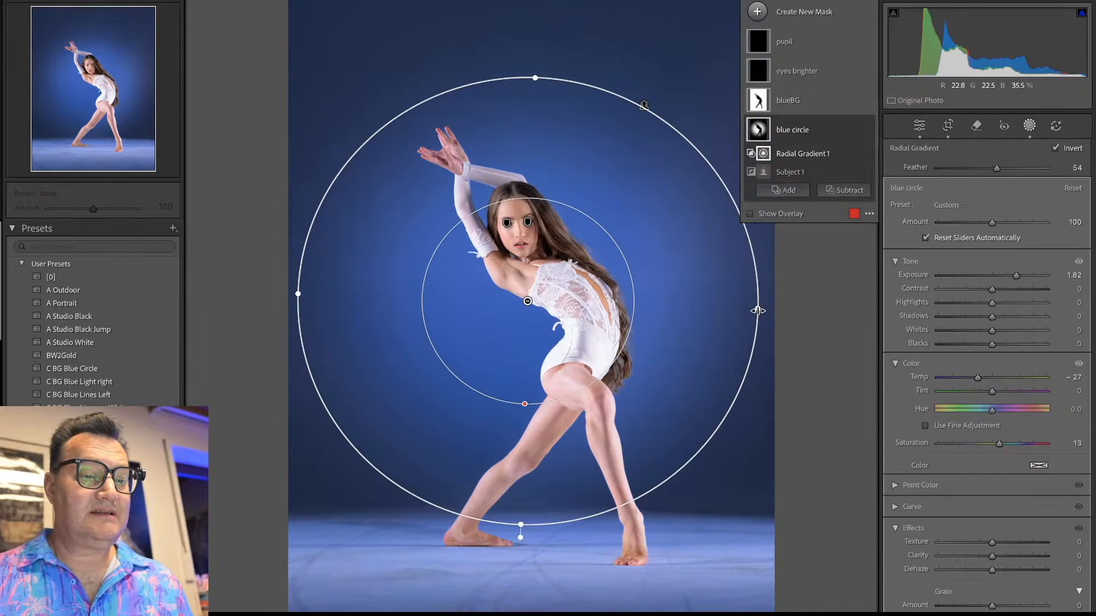
{"action": "left_click_drag", "start_coordinate": [757, 308], "coordinate": [701, 313]}
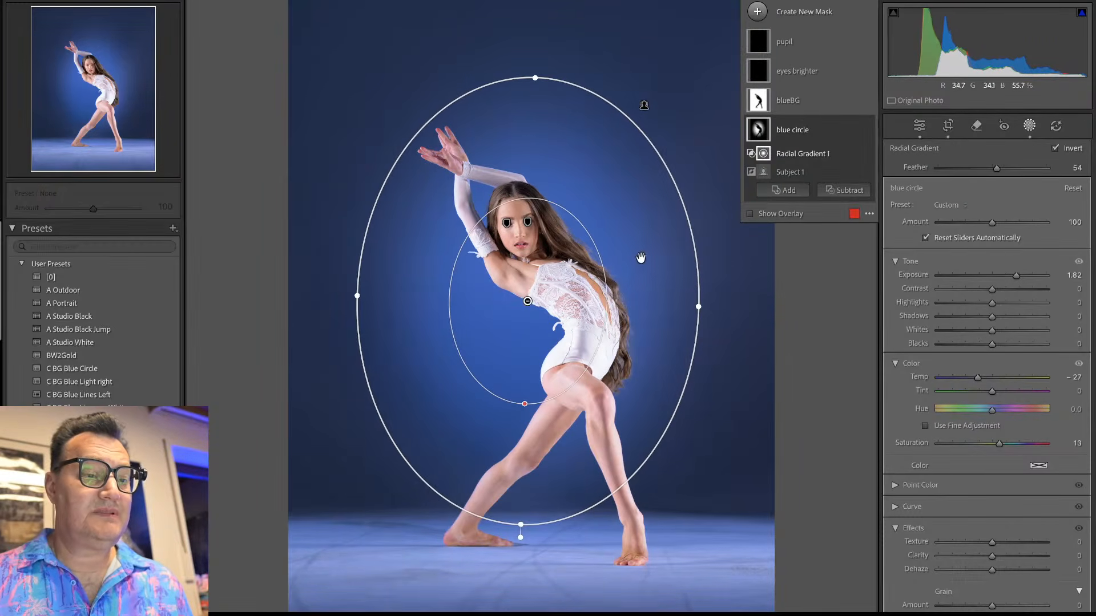
Step: Set the blueBG mask's temperature to -7 and its exposure to -1.69
{"action": "left_click", "coordinate": [804, 104]}
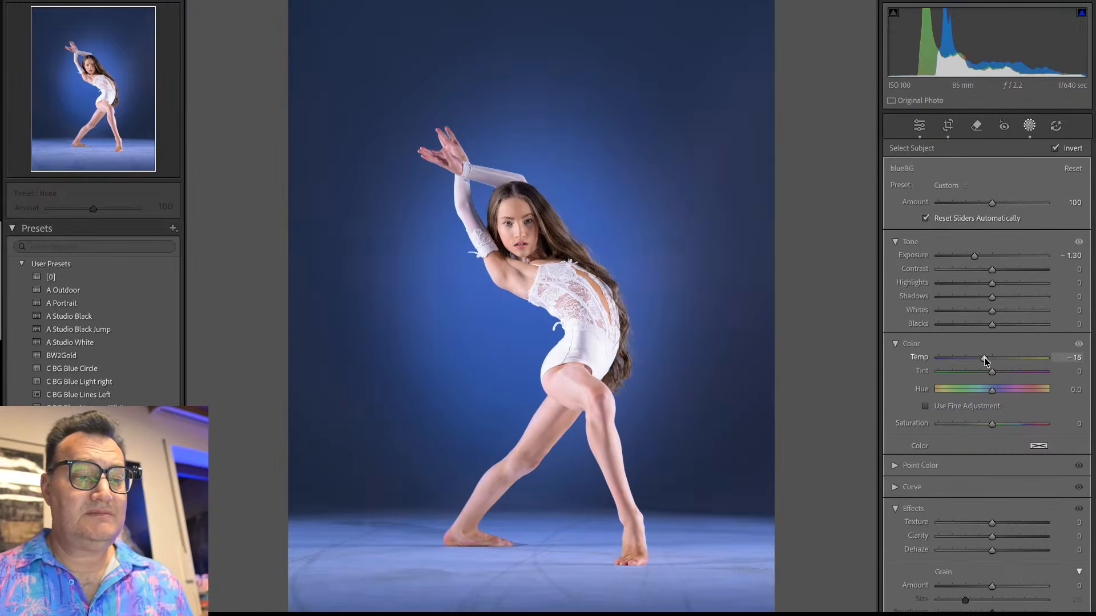
{"action": "left_click_drag", "start_coordinate": [990, 359], "coordinate": [990, 359]}
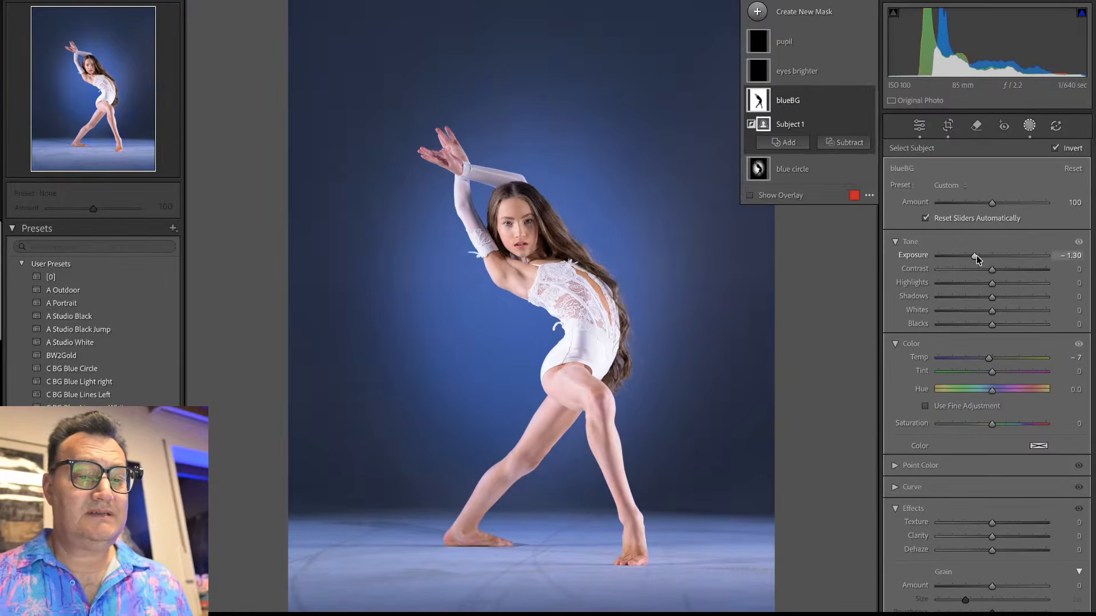
{"action": "left_click_drag", "start_coordinate": [974, 255], "coordinate": [969, 255]}
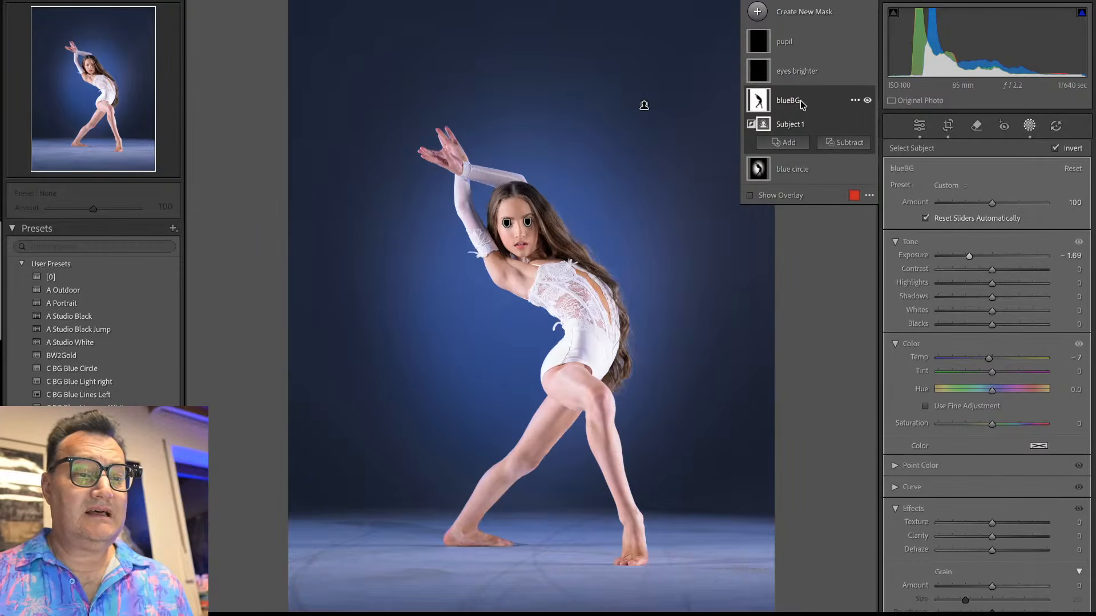
Step: Create a subject mask of the dancer, name it sub, warm its temperature slightly, and leave masking
{"action": "left_click", "coordinate": [802, 18]}
{"action": "left_click", "coordinate": [817, 40]}
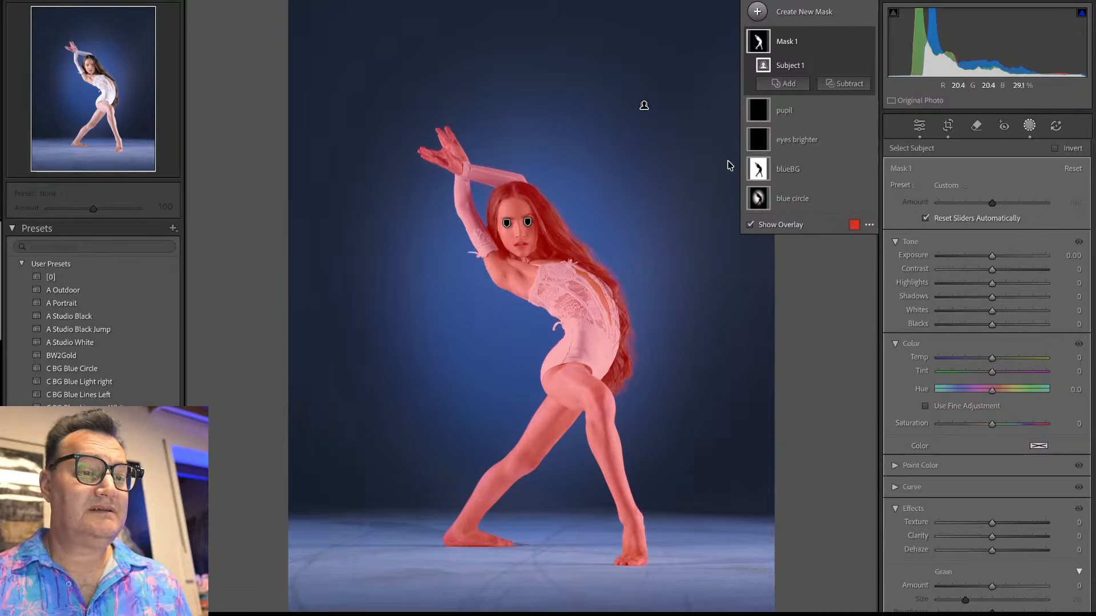
{"action": "double_click", "coordinate": [793, 43]}
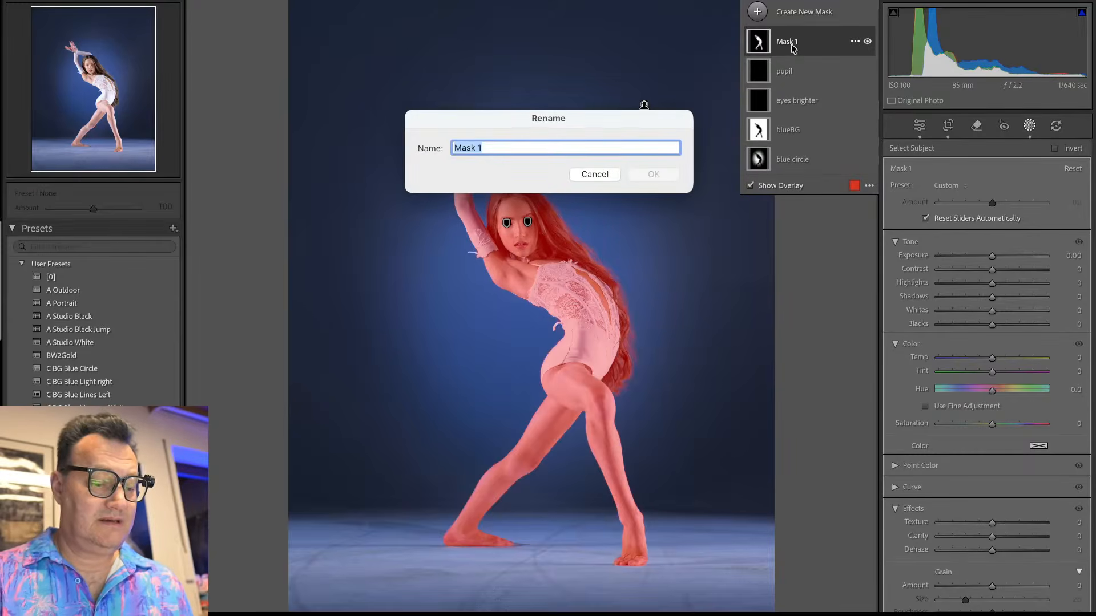
{"action": "type", "text": "sub"}
{"action": "key", "text": "Return"}
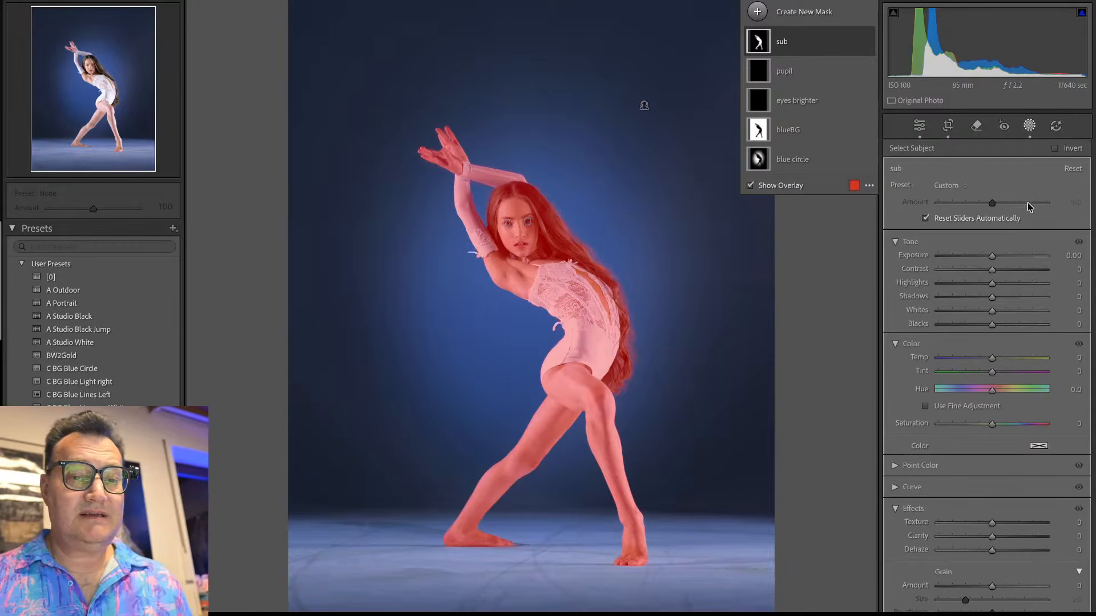
{"action": "left_click_drag", "start_coordinate": [993, 358], "coordinate": [1001, 356]}
{"action": "left_click", "coordinate": [1029, 128]}
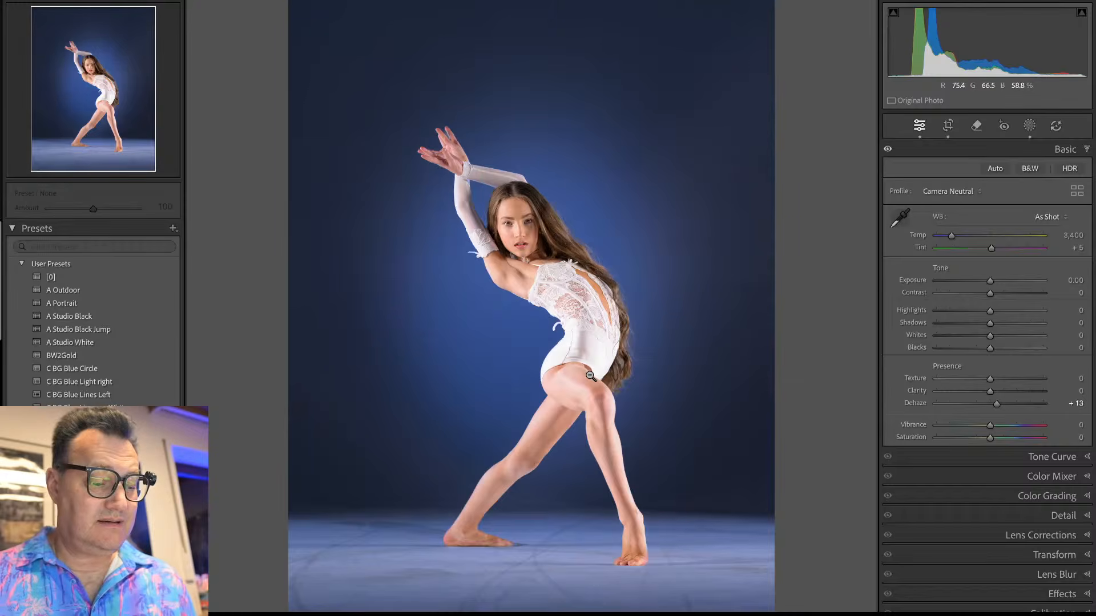
Step: Try subtracting a linear gradient over the floor from the blueBG mask, remove that gradient, and leave masking
{"action": "key", "text": "shift+w"}
{"action": "left_click", "coordinate": [810, 132]}
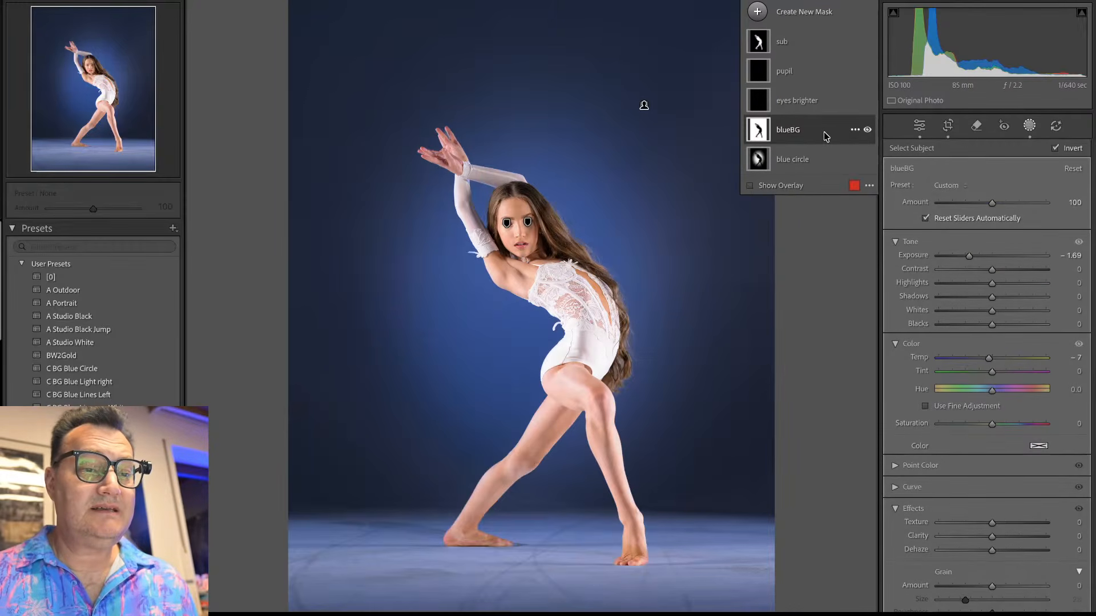
{"action": "left_click", "coordinate": [824, 136]}
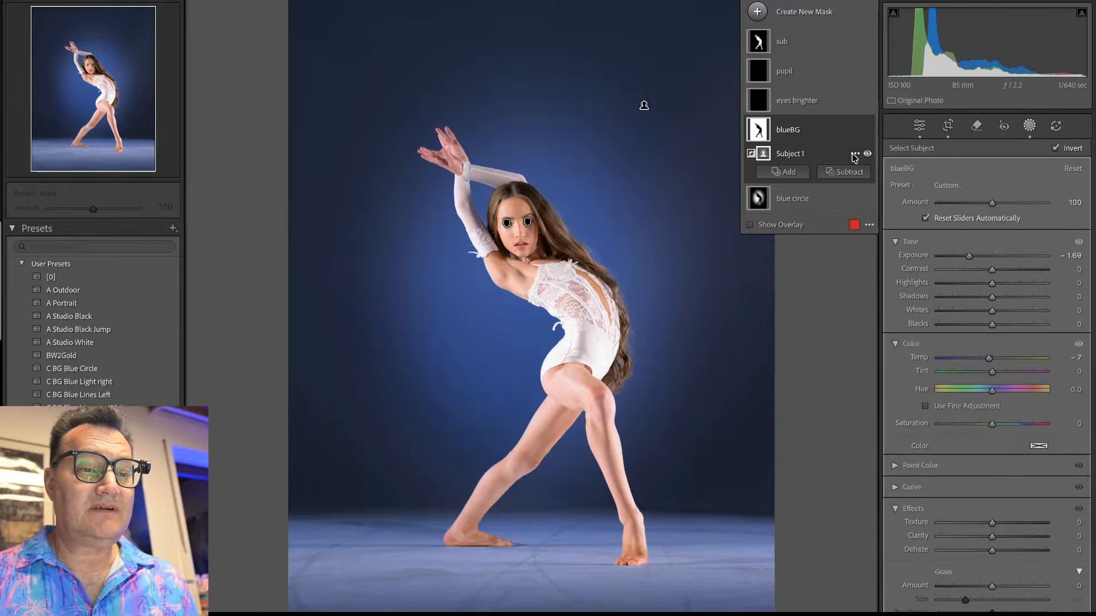
{"action": "left_click", "coordinate": [850, 172]}
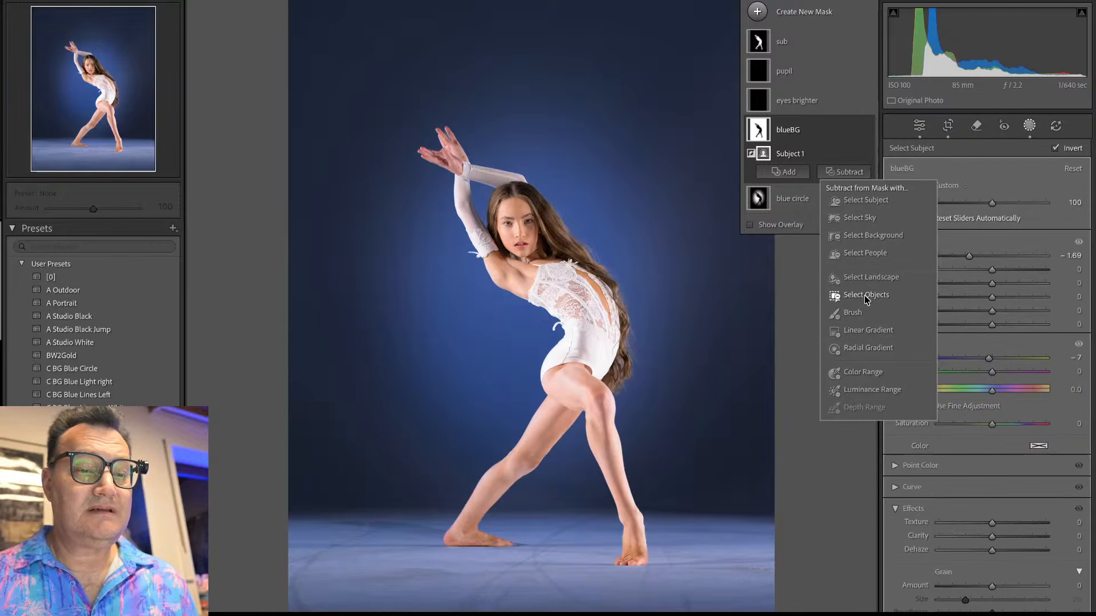
{"action": "left_click", "coordinate": [868, 330]}
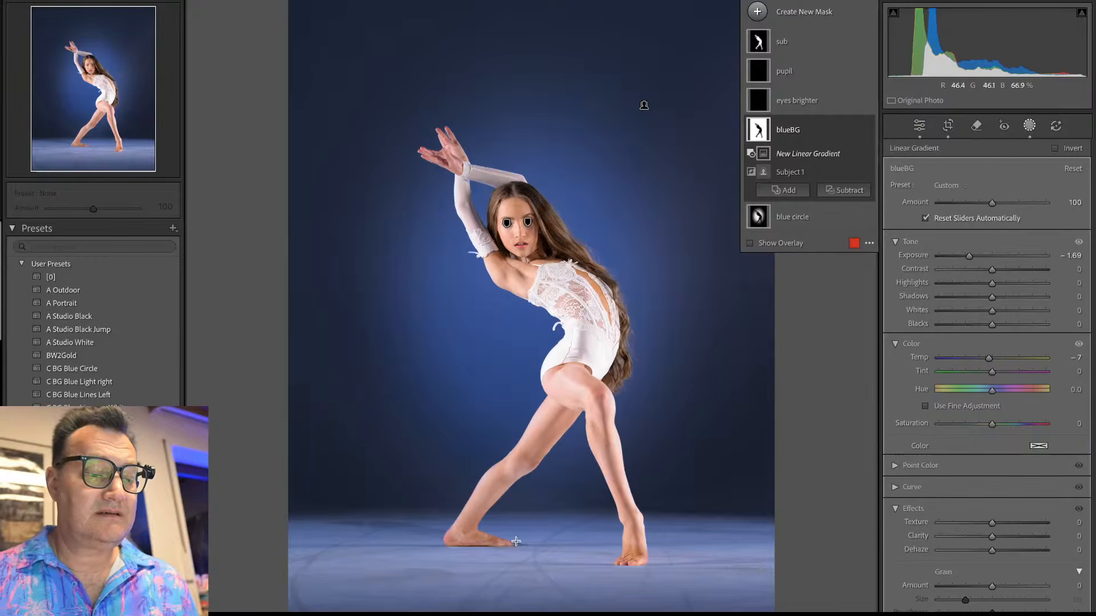
{"action": "left_click_drag", "start_coordinate": [517, 539], "coordinate": [535, 452]}
{"action": "key", "text": "Delete"}
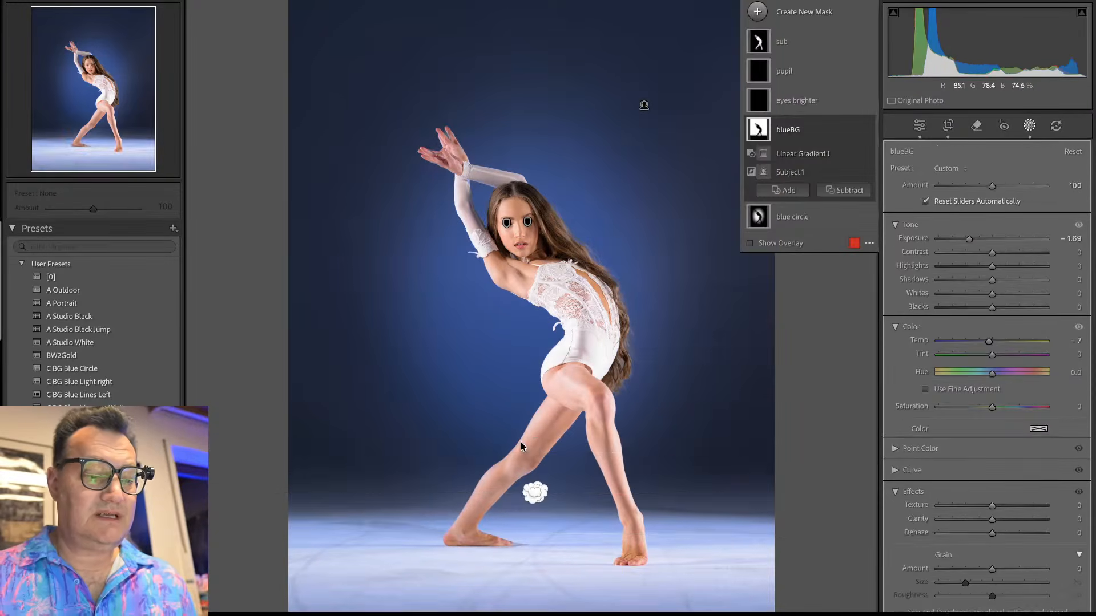
{"action": "key", "text": "shift+w"}
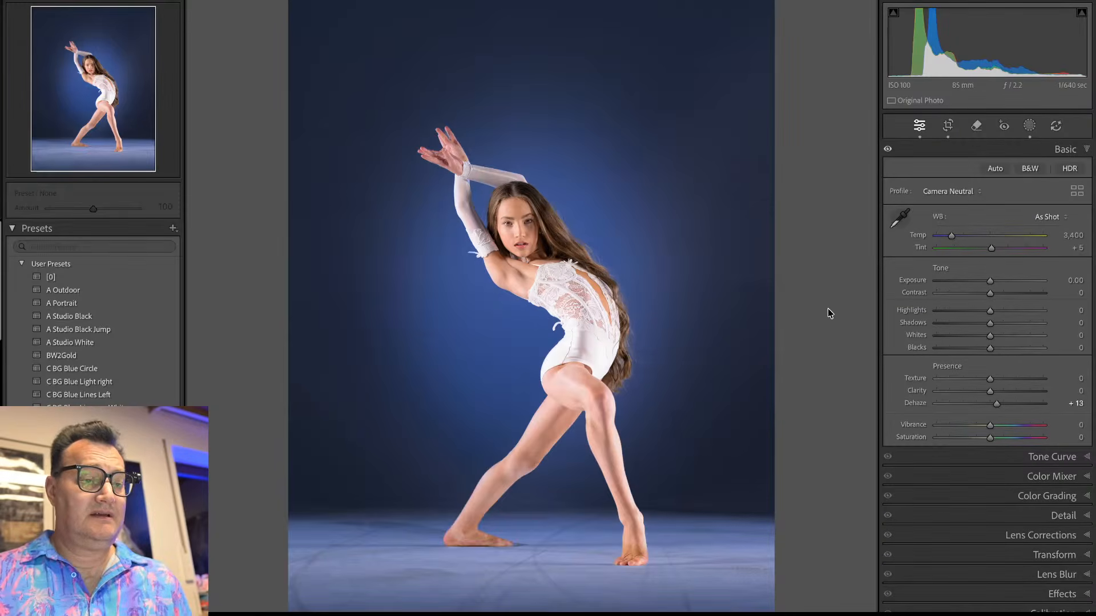
Step: Examine the dancer's arms, face and upper body up close and return to the full photo
{"action": "left_click", "coordinate": [493, 196]}
{"action": "left_click", "coordinate": [504, 192], "text": "ctrl"}
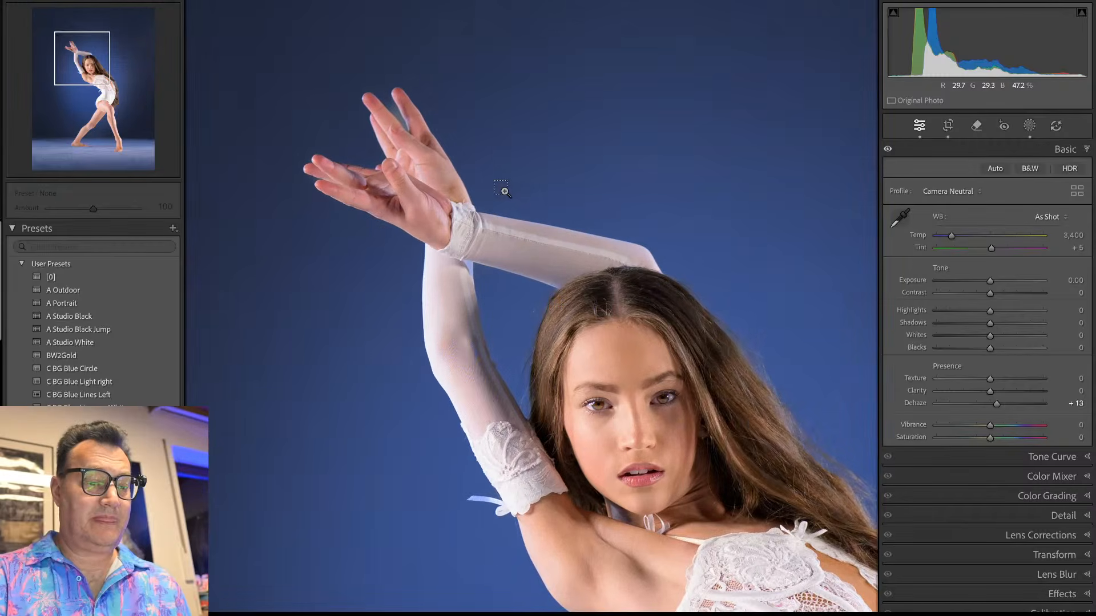
{"action": "left_click_drag", "start_coordinate": [630, 390], "coordinate": [569, 286]}
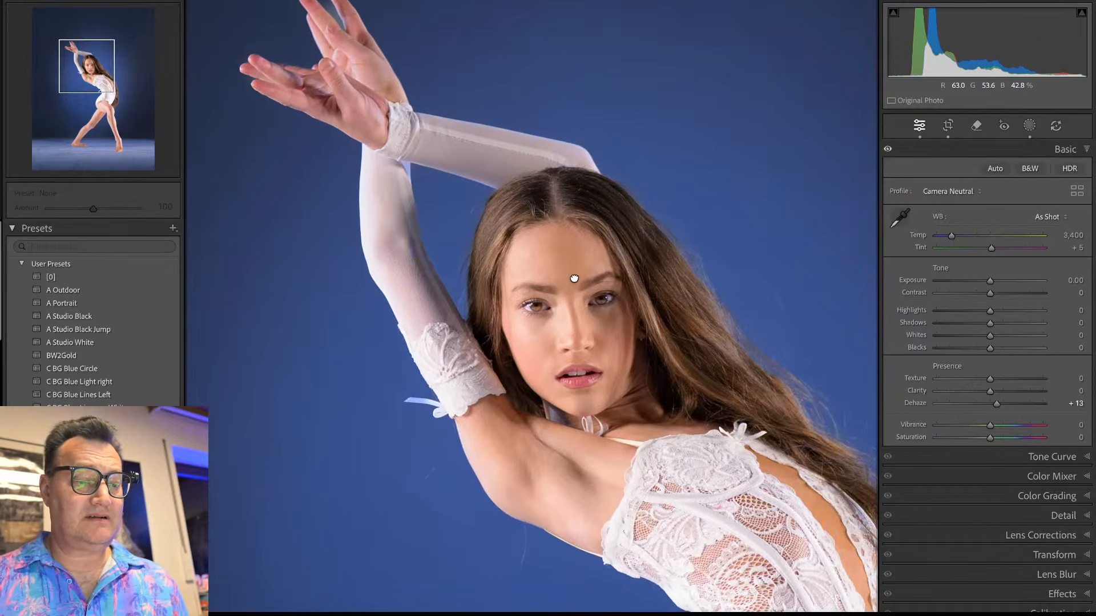
{"action": "left_click", "coordinate": [572, 290]}
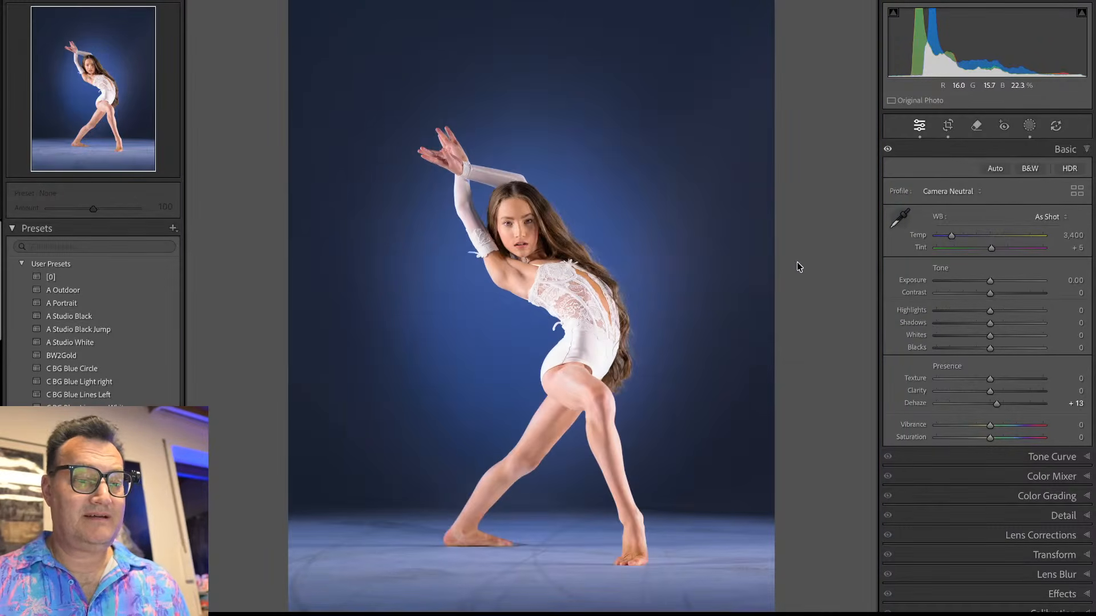
Step: Browse further through the library's unedited dance photos and select the leap photo ADI_5440.NEF
{"action": "key", "text": "g"}
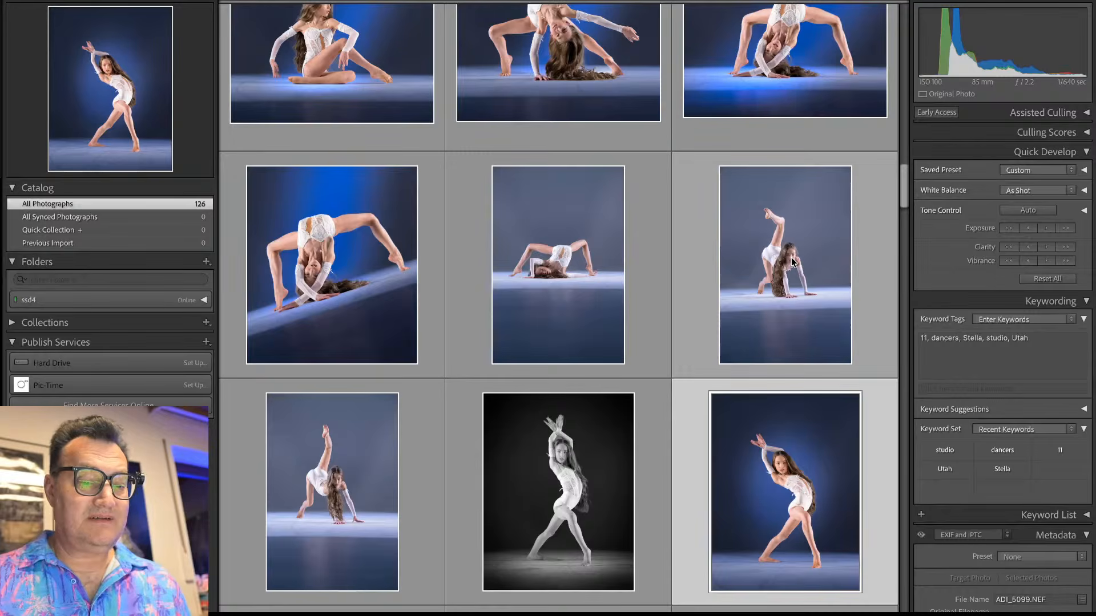
{"action": "key", "text": "Down"}
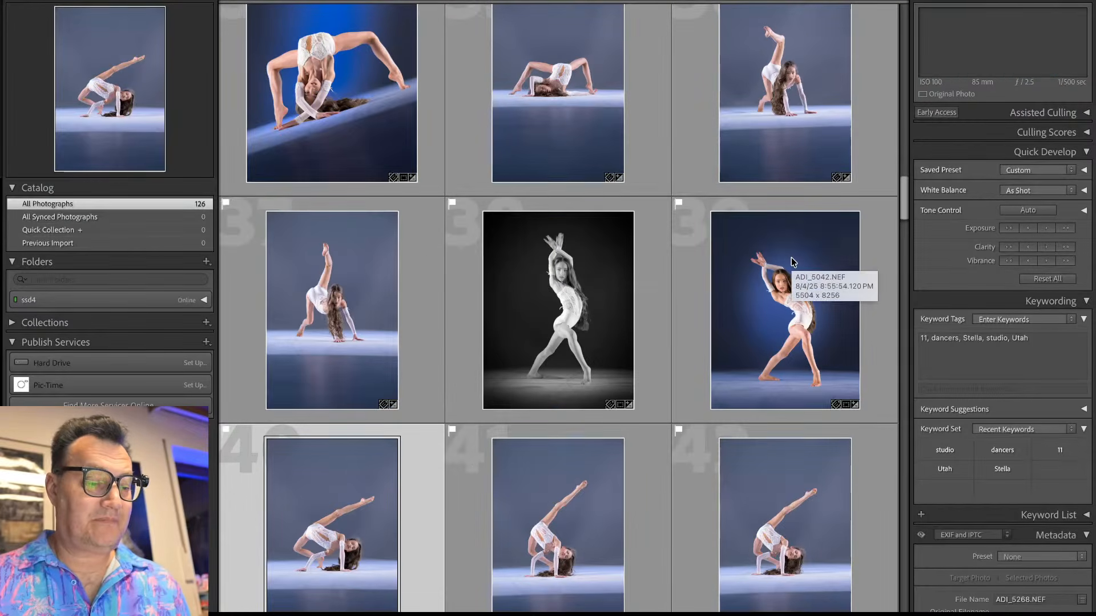
{"action": "key", "text": "Down"}
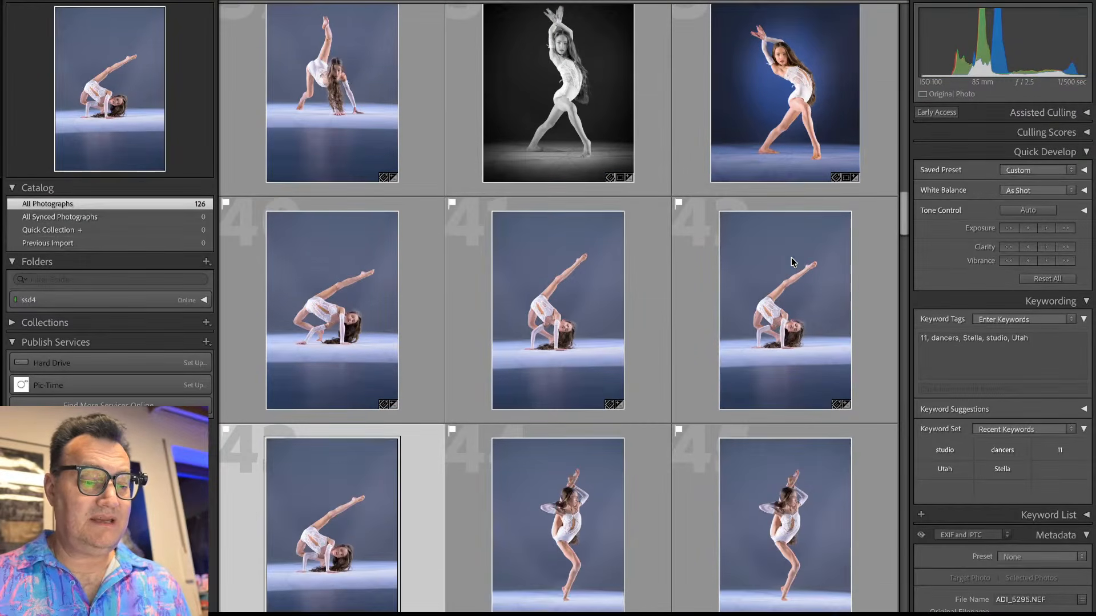
{"action": "key", "text": "Right"}
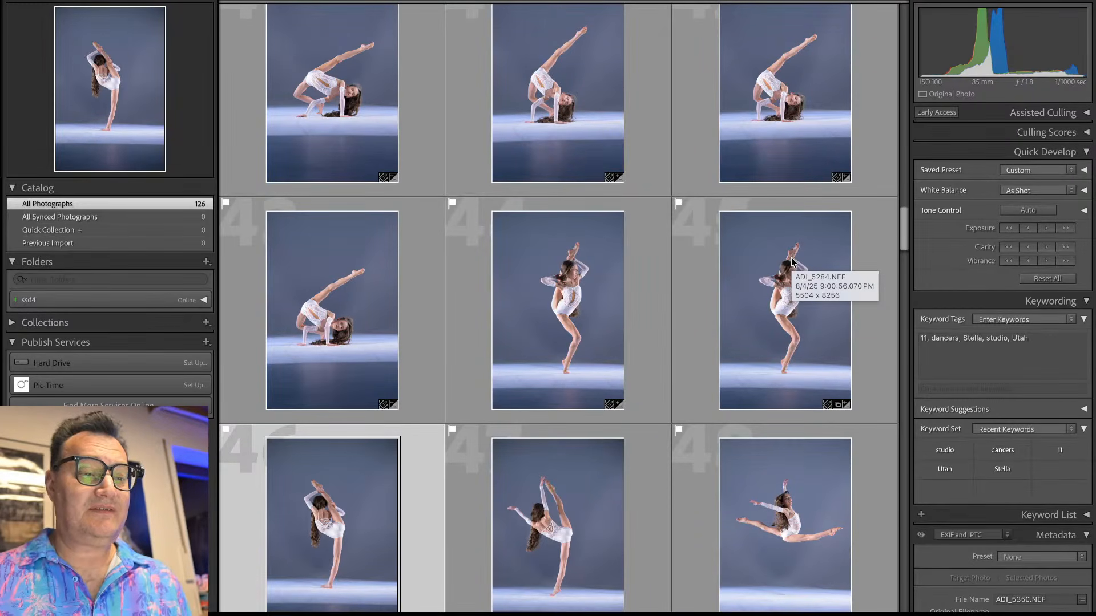
{"action": "scroll", "coordinate": [698, 254], "scroll_direction": "down", "scroll_amount": 3}
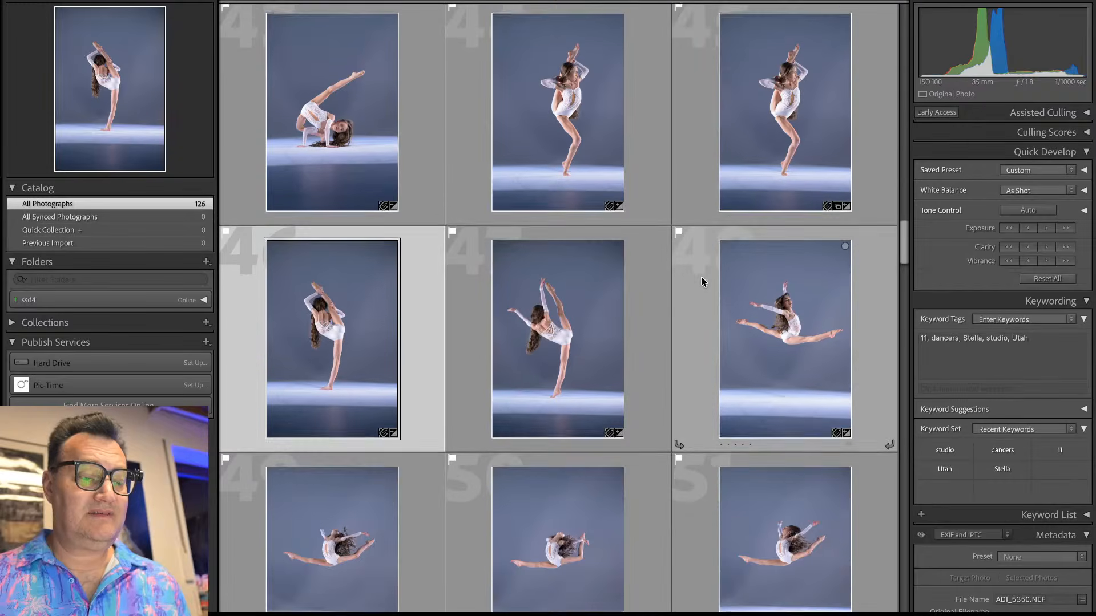
{"action": "scroll", "coordinate": [701, 277], "scroll_direction": "up", "scroll_amount": 1}
{"action": "scroll", "coordinate": [695, 278], "scroll_direction": "down", "scroll_amount": 2}
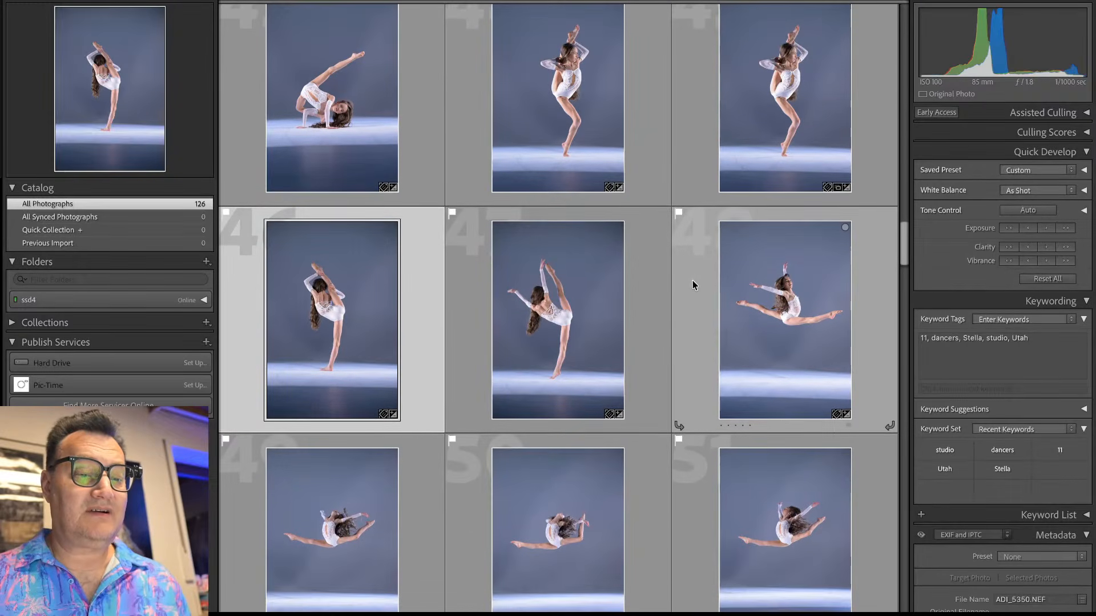
{"action": "scroll", "coordinate": [693, 285], "scroll_direction": "down", "scroll_amount": 2}
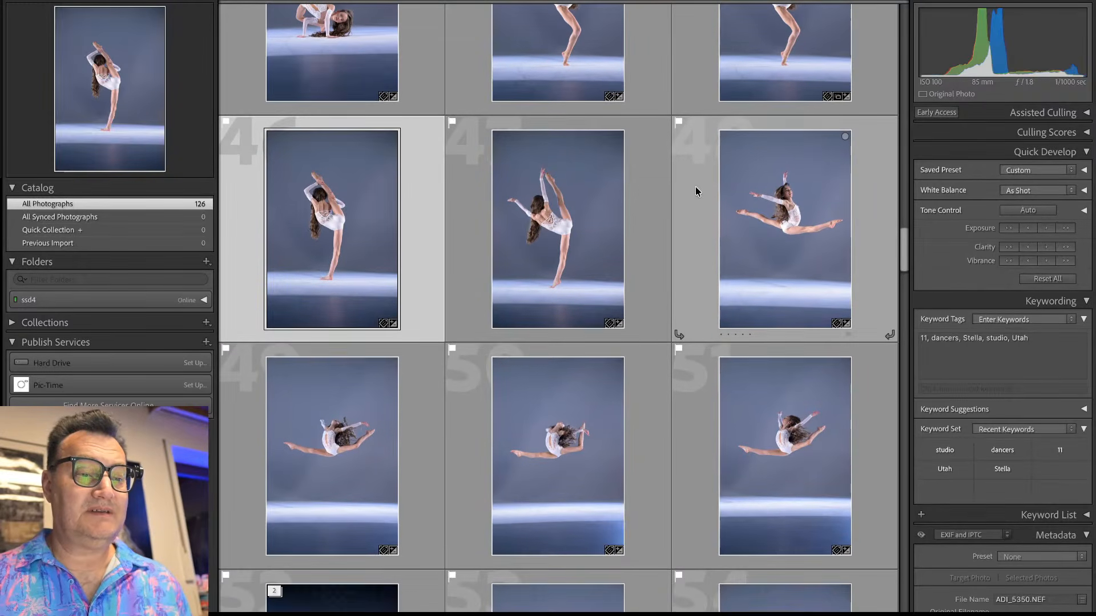
{"action": "left_click", "coordinate": [695, 192]}
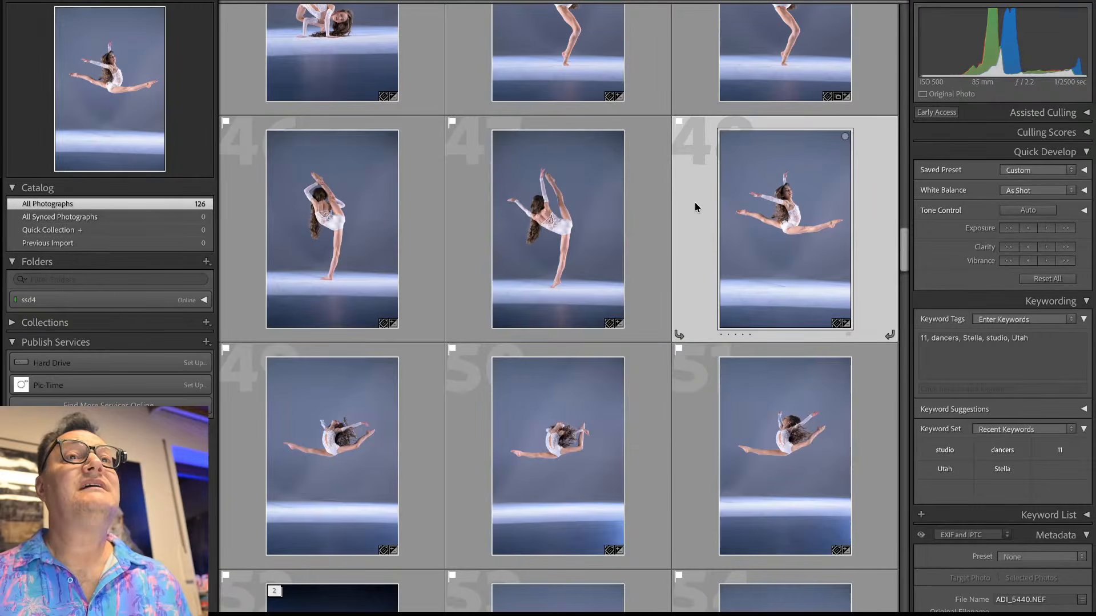
Step: Straighten the leap photo ADI_5440.NEF to an angle of -1.63 and crop it closer around the dancer, trimming the dark floor strip
{"action": "double_click", "coordinate": [695, 207]}
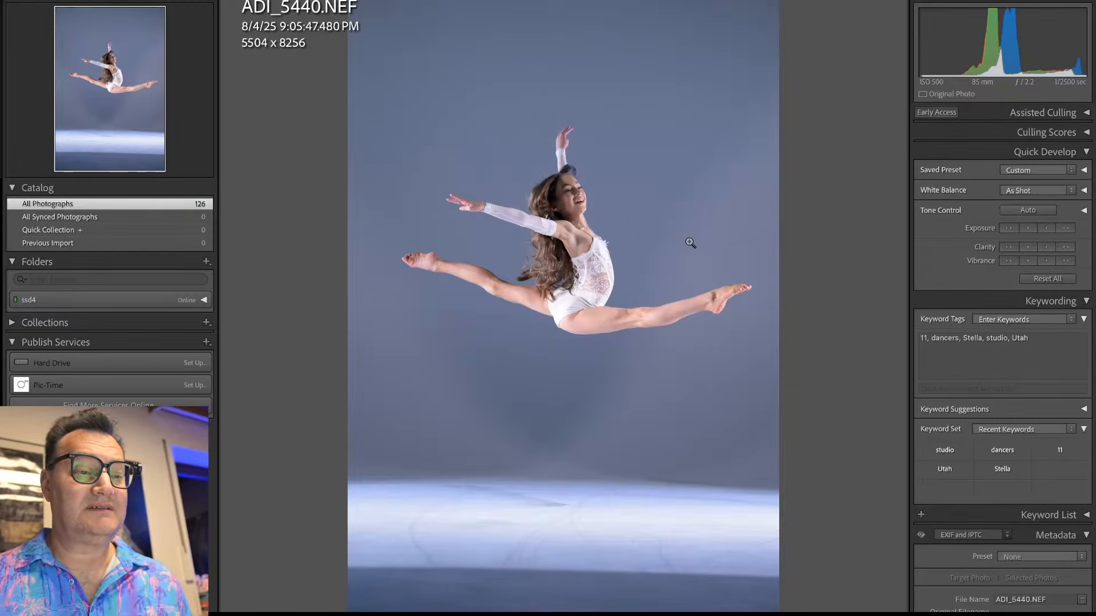
{"action": "key", "text": "r"}
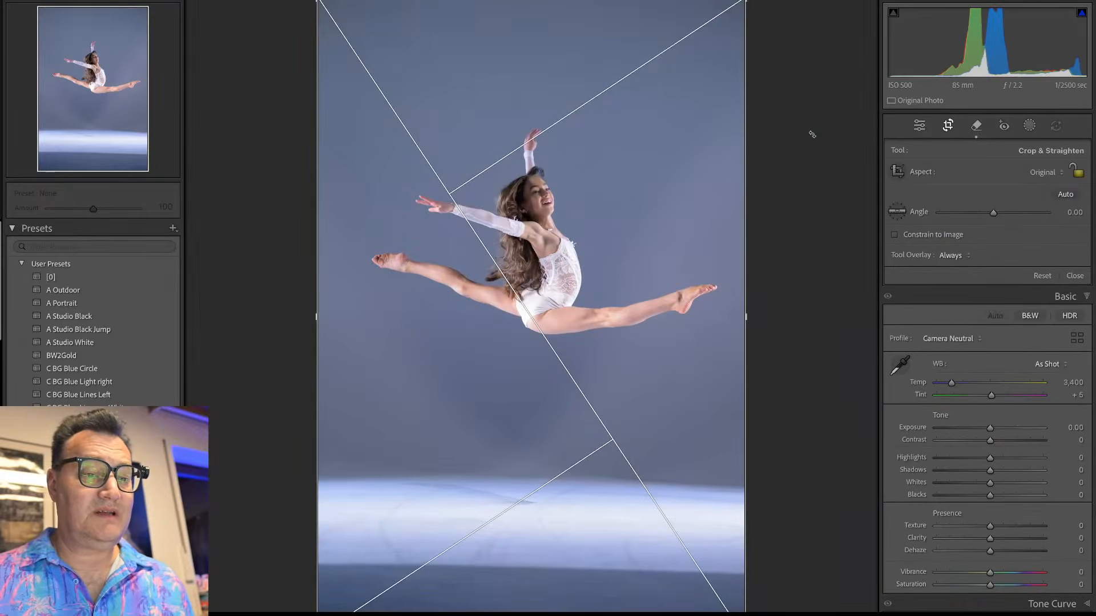
{"action": "left_click_drag", "start_coordinate": [812, 127], "coordinate": [812, 122]}
{"action": "left_click_drag", "start_coordinate": [327, 10], "coordinate": [331, 17]}
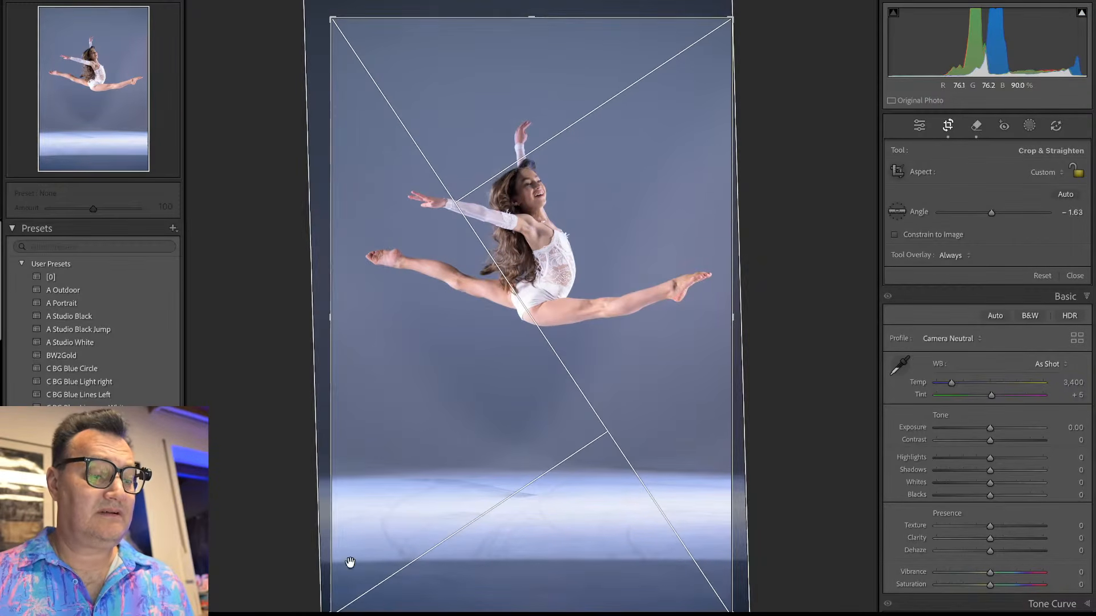
{"action": "left_click_drag", "start_coordinate": [332, 610], "coordinate": [331, 592]}
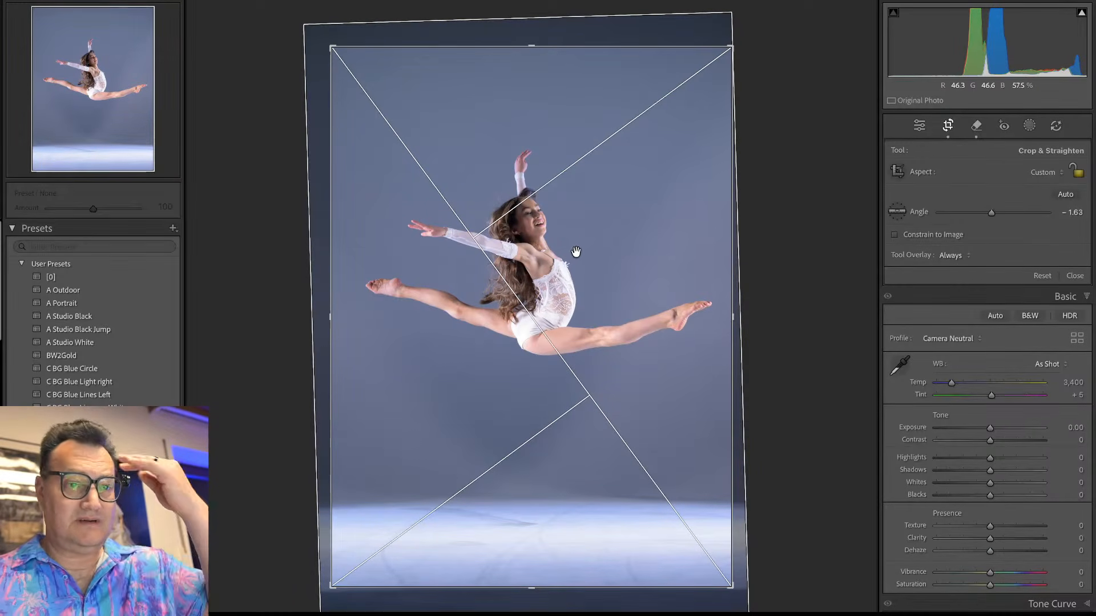
{"action": "key", "text": "Return"}
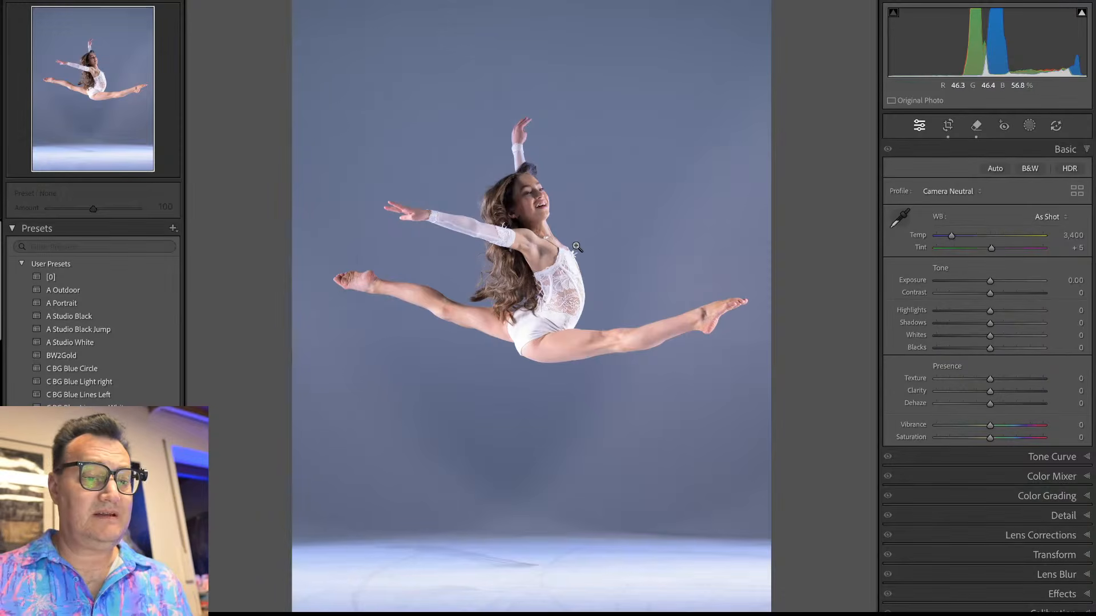
Step: Return to the library grid, reopen ADI_5440.NEF for developing and apply the A Studio White preset
{"action": "key", "text": "g"}
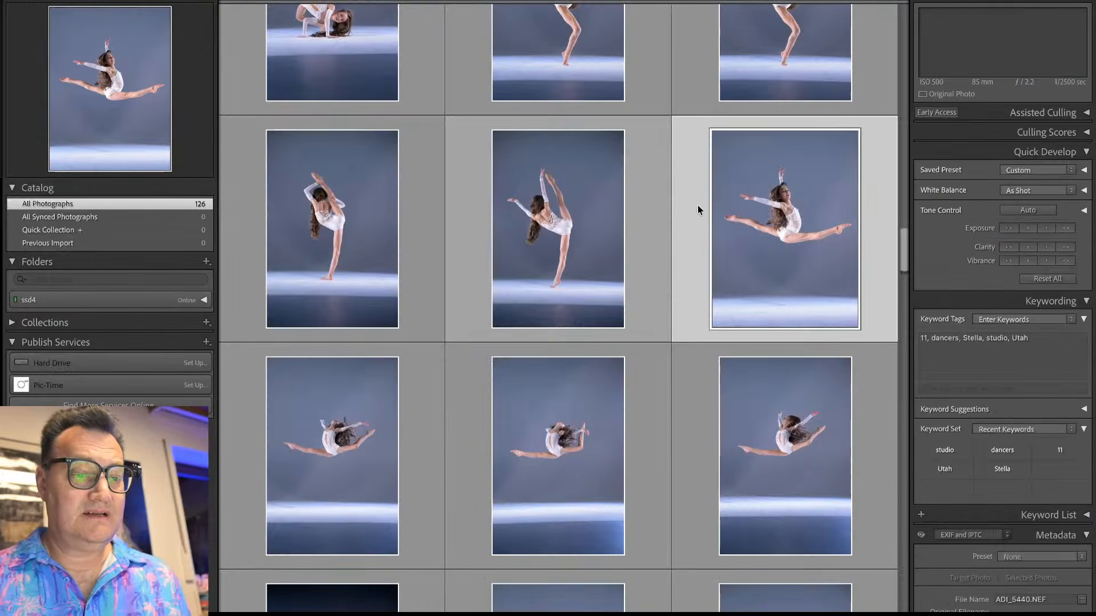
{"action": "left_click_drag", "start_coordinate": [903, 248], "coordinate": [883, 237]}
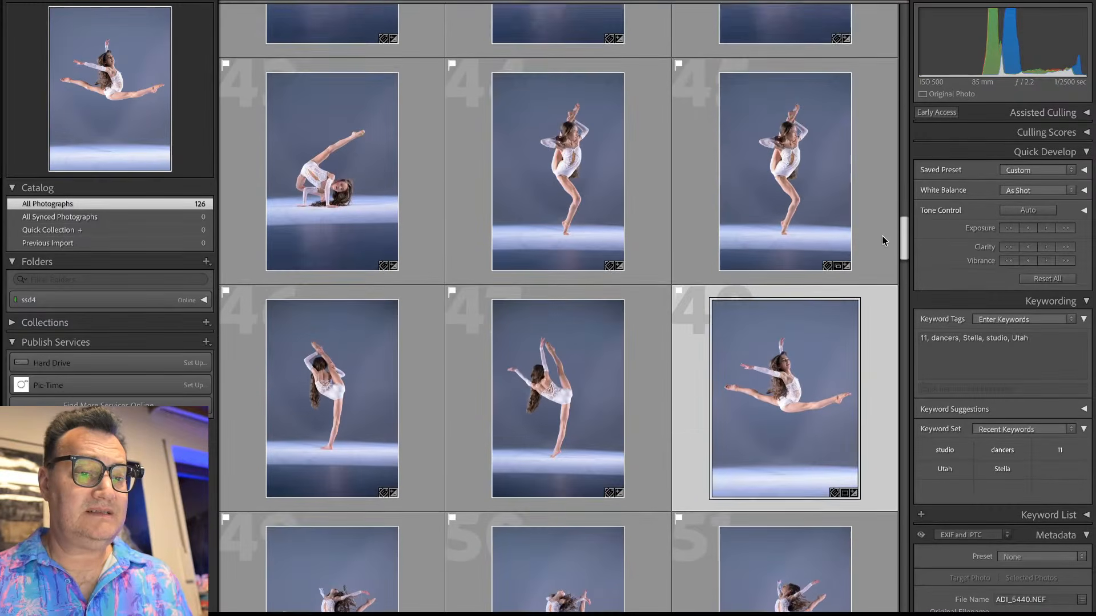
{"action": "double_click", "coordinate": [801, 363]}
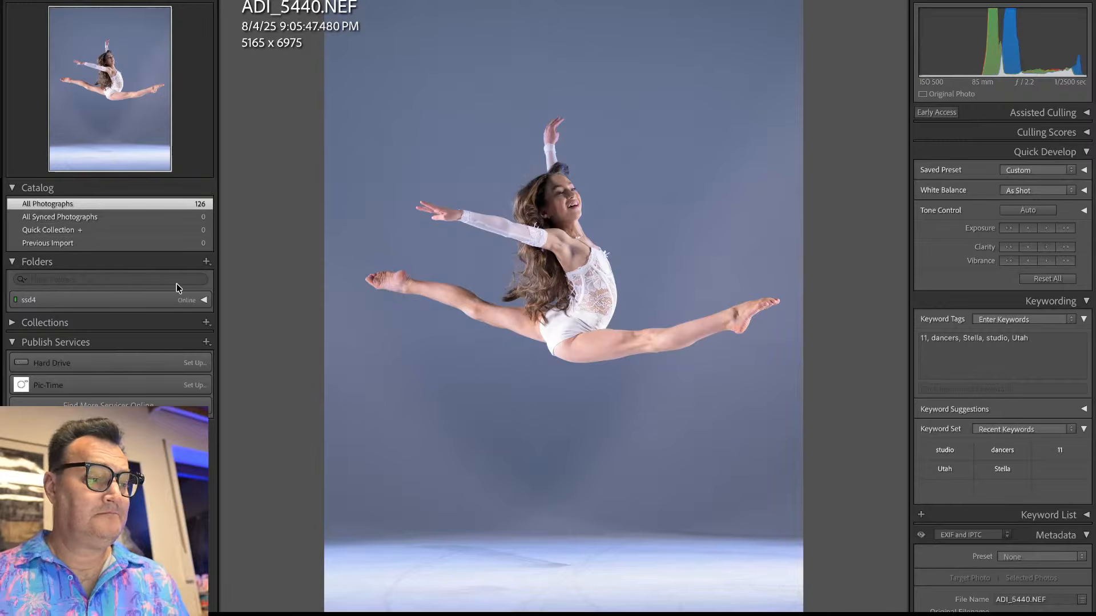
{"action": "key", "text": "d"}
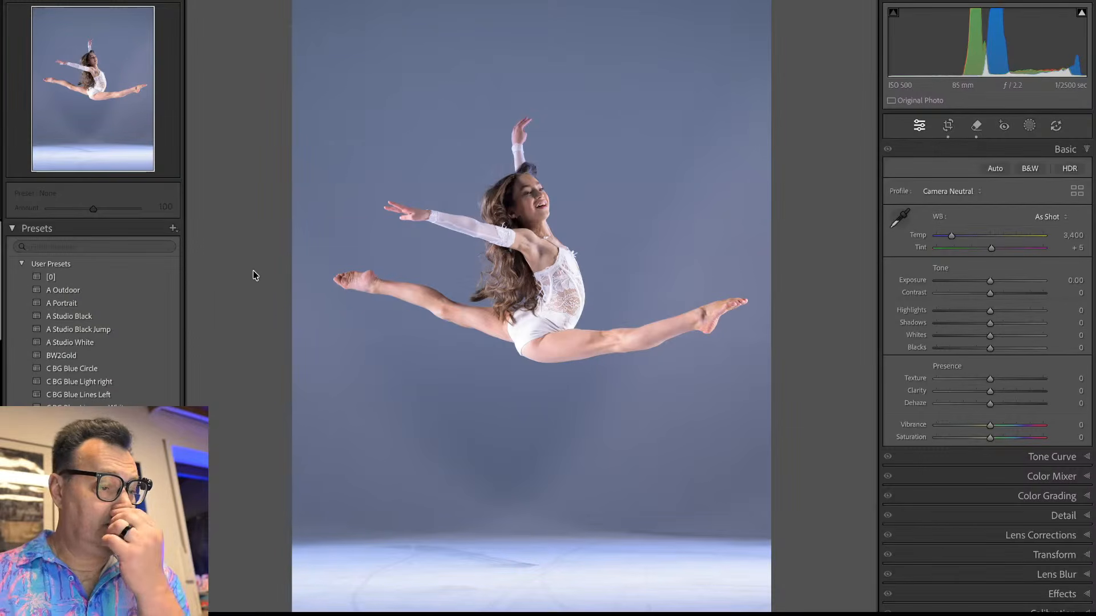
{"action": "left_click", "coordinate": [115, 342]}
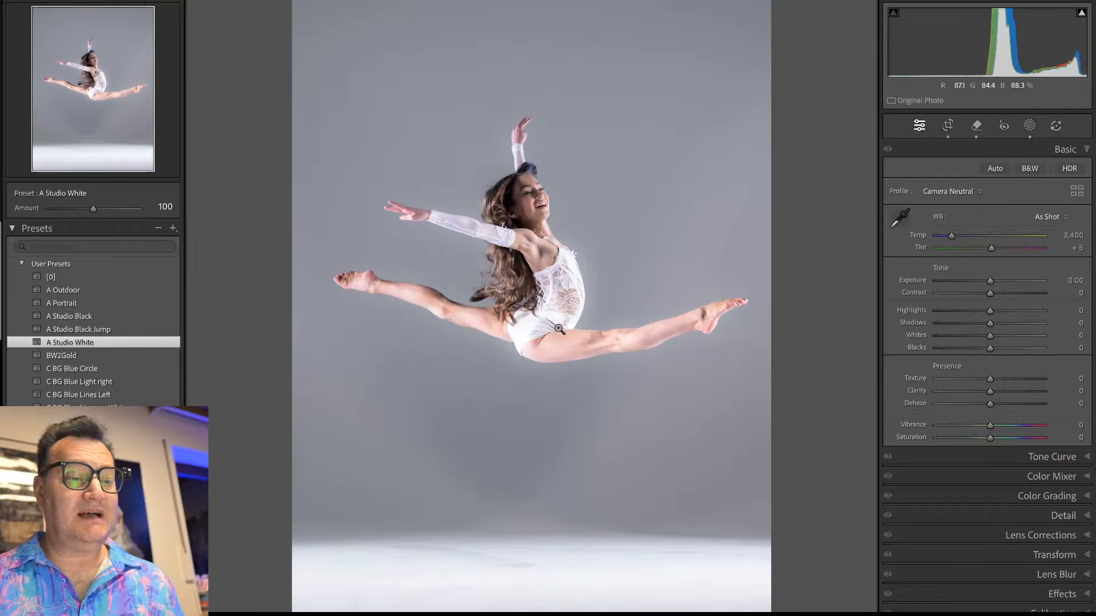
Step: Reset the WhiteBG mask's clarity to 0 and leave masking
{"action": "key", "text": "shift+w"}
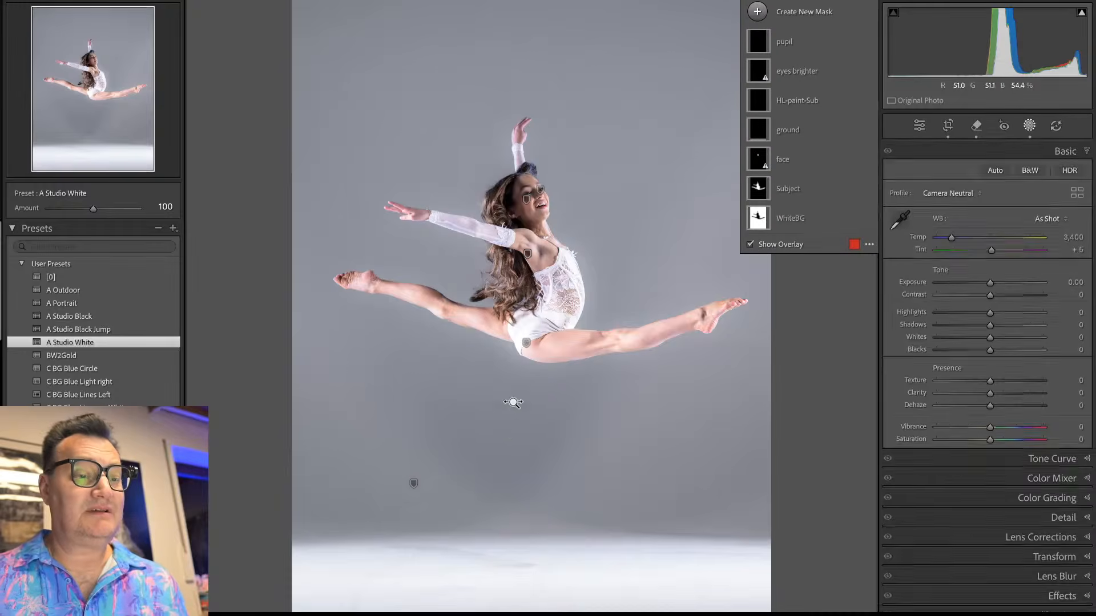
{"action": "left_click", "coordinate": [797, 214]}
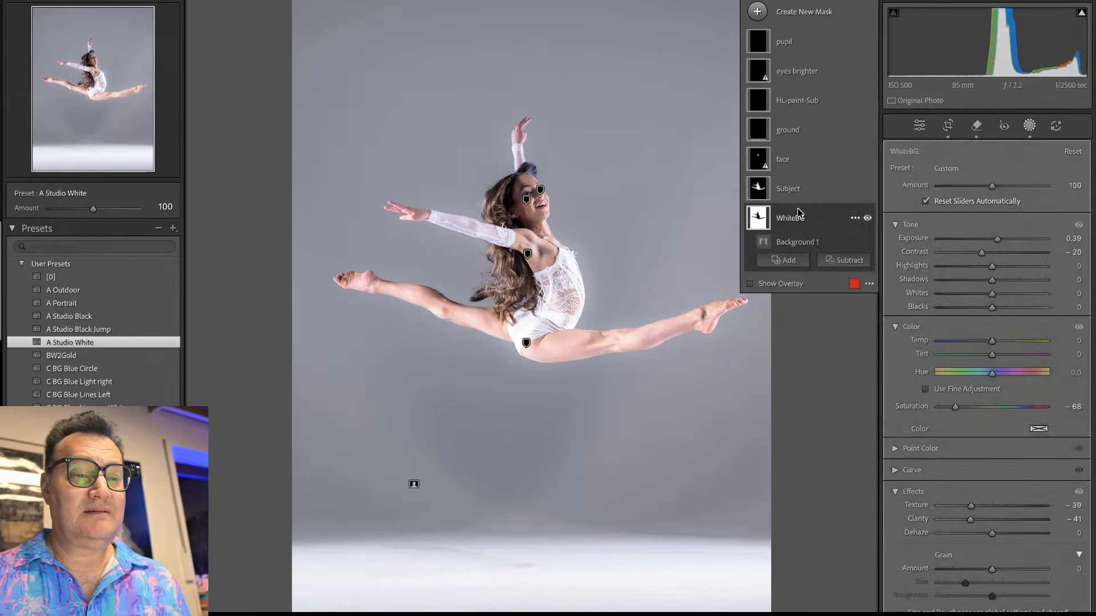
{"action": "left_click", "coordinate": [991, 537]}
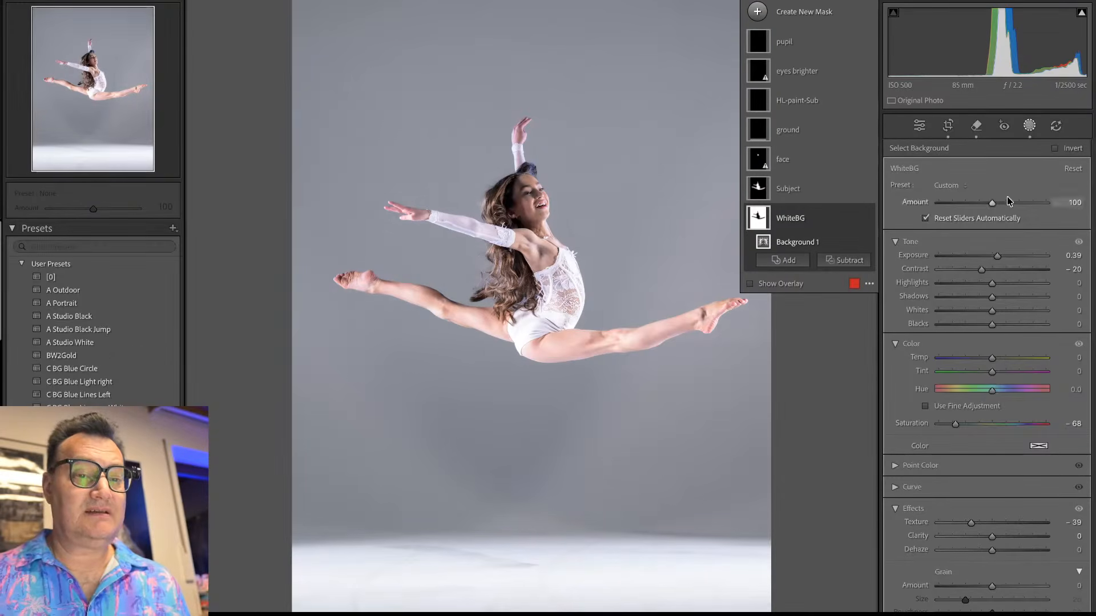
{"action": "left_click", "coordinate": [1029, 125]}
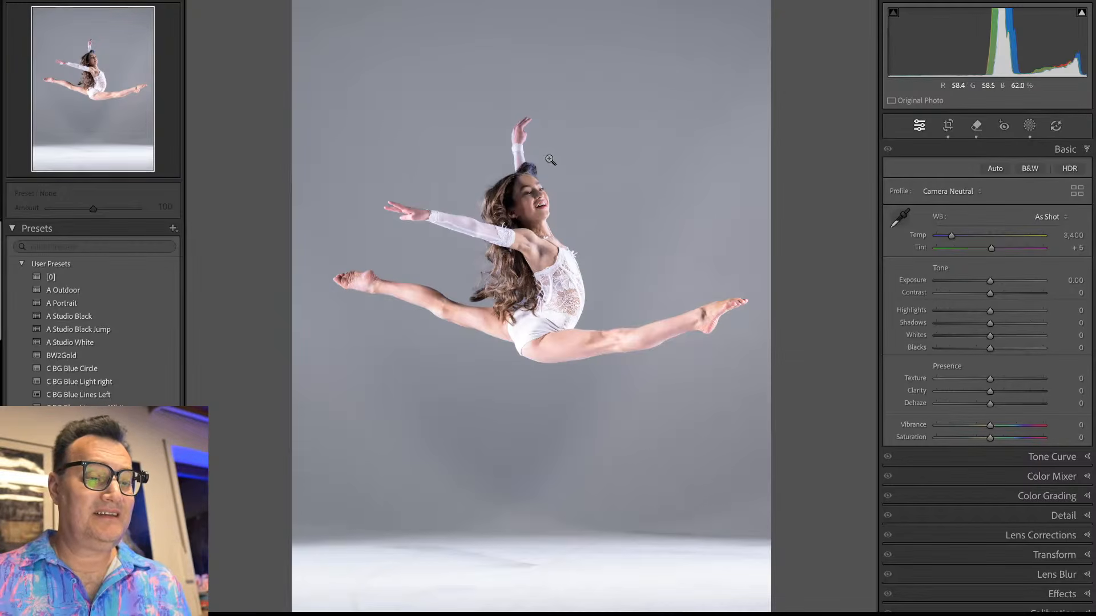
Step: Try sampling the white balance from two spots on the dancer's white lace costume
{"action": "left_click", "coordinate": [529, 177]}
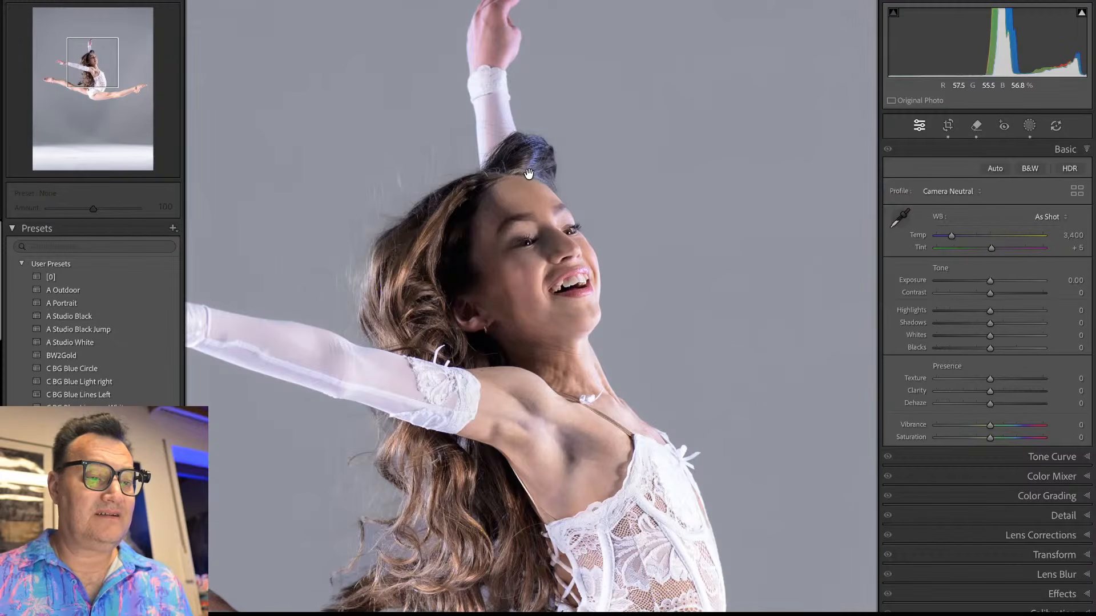
{"action": "left_click_drag", "start_coordinate": [526, 195], "coordinate": [530, 175]}
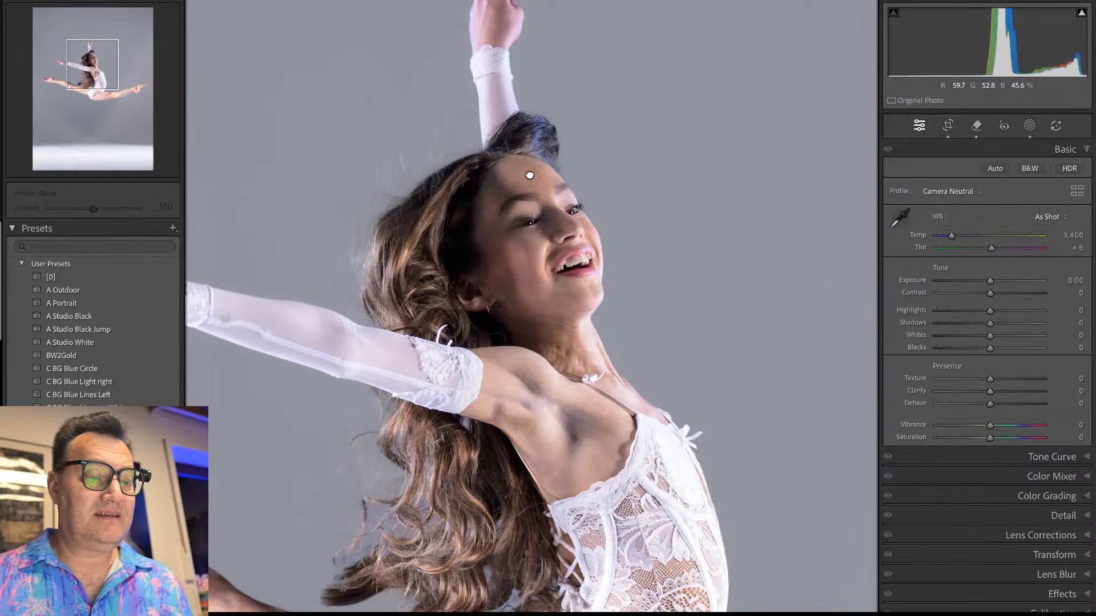
{"action": "key", "text": "w"}
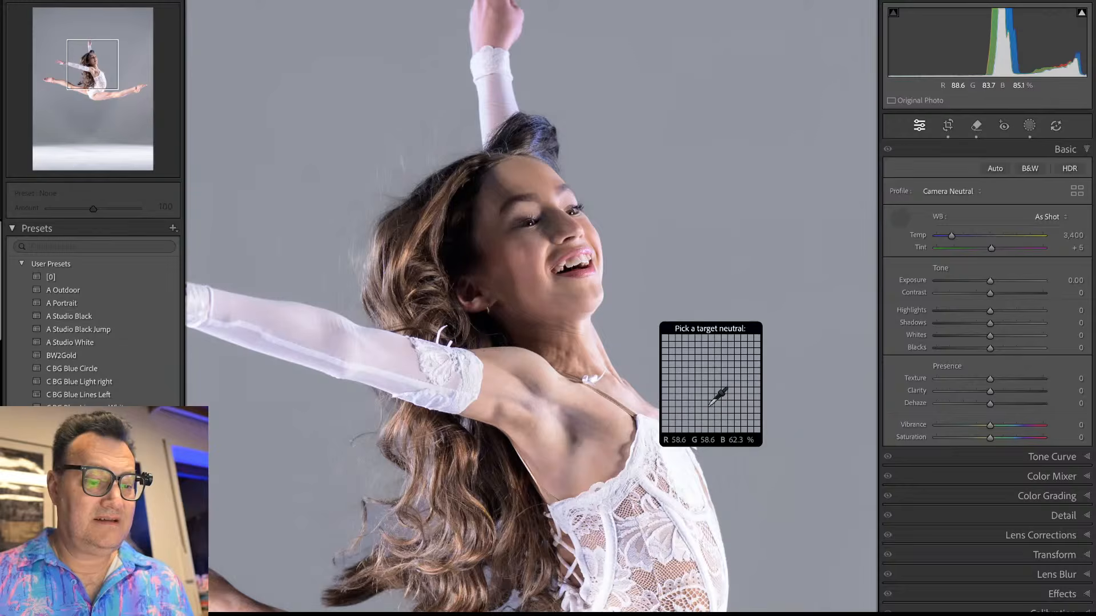
{"action": "left_click", "coordinate": [693, 484]}
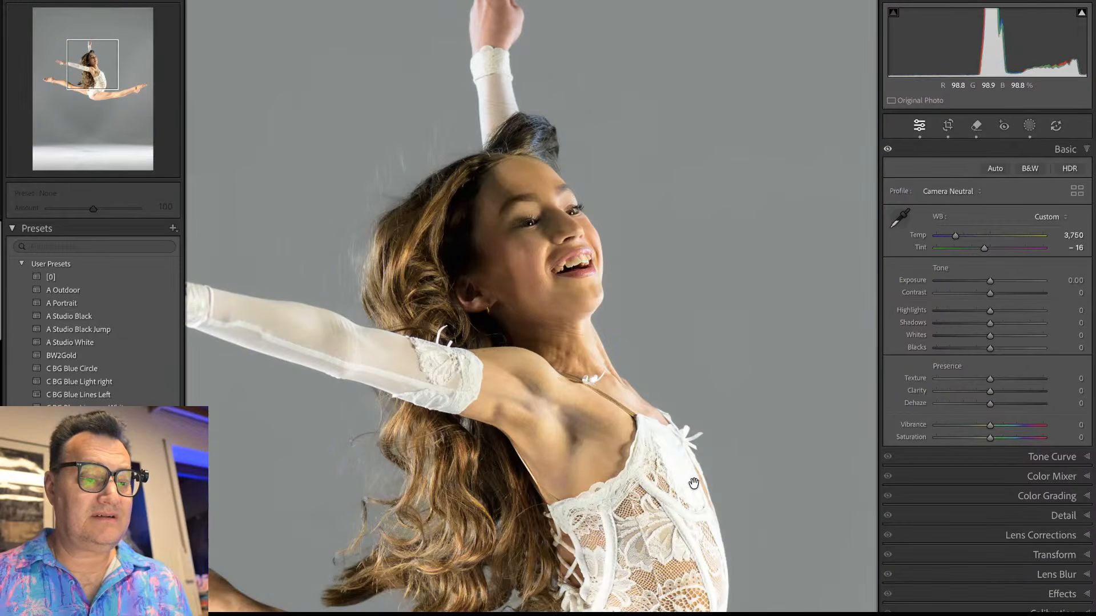
{"action": "key", "text": "w"}
{"action": "left_click", "coordinate": [686, 484]}
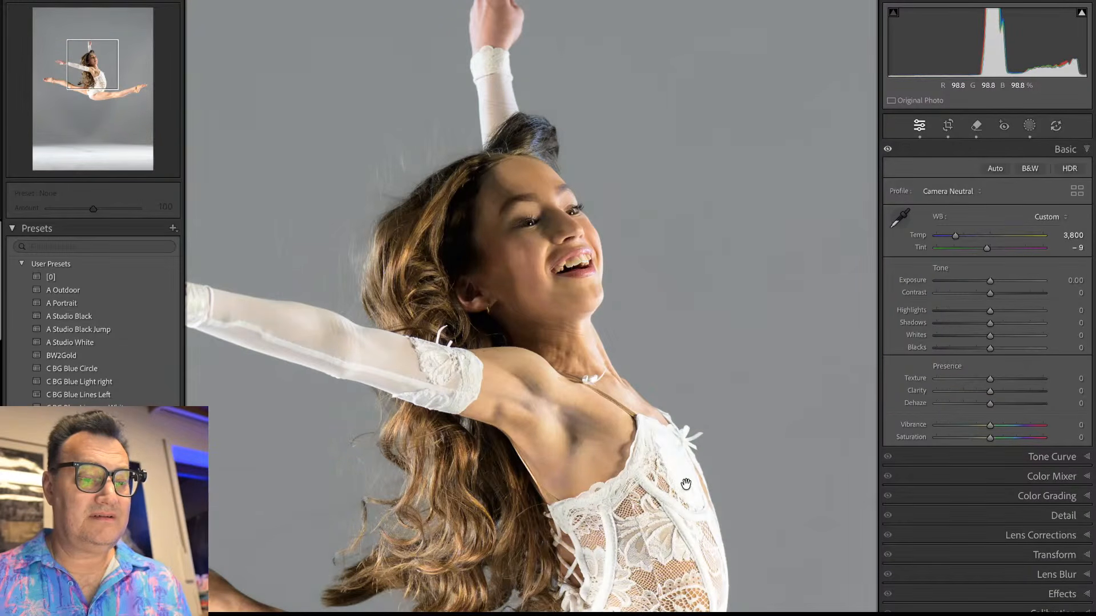
Step: Sample the white balance from the grey background beside the dancer and lower the temperature to 3,892
{"action": "key", "text": "w"}
{"action": "left_click", "coordinate": [733, 327]}
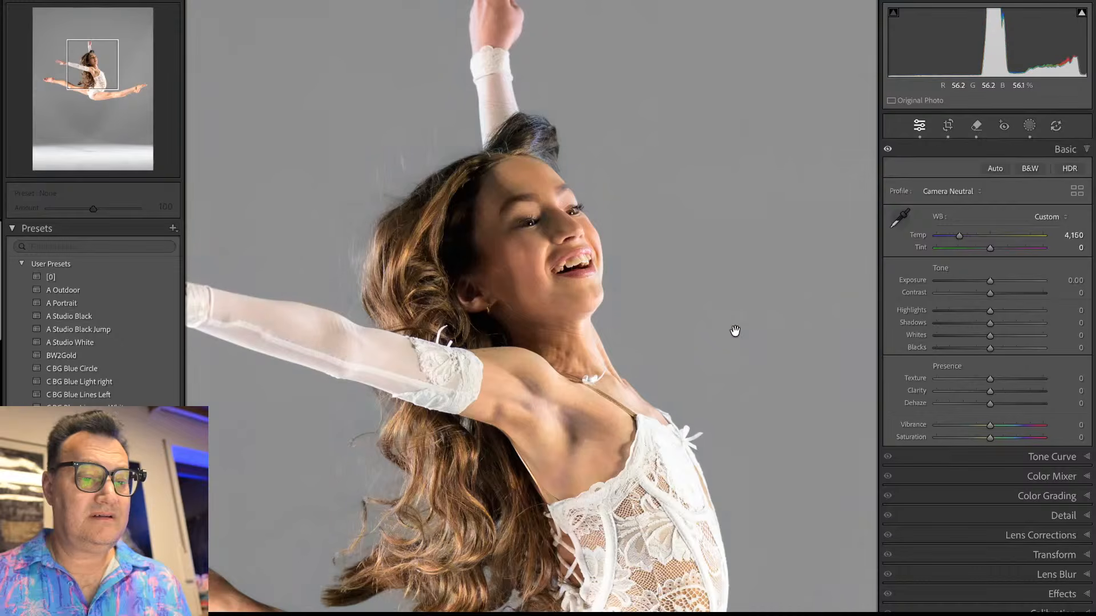
{"action": "left_click", "coordinate": [735, 330]}
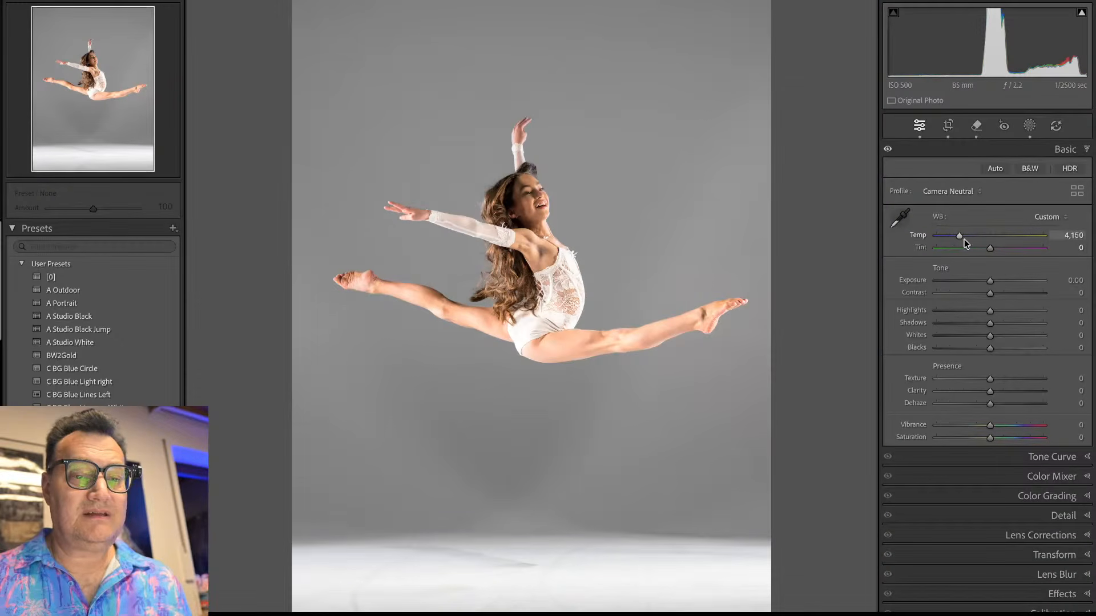
{"action": "left_click_drag", "start_coordinate": [961, 237], "coordinate": [956, 234]}
Step: Lower the Subject mask's exposure to -0.07 and leave masking
{"action": "key", "text": "shift+w"}
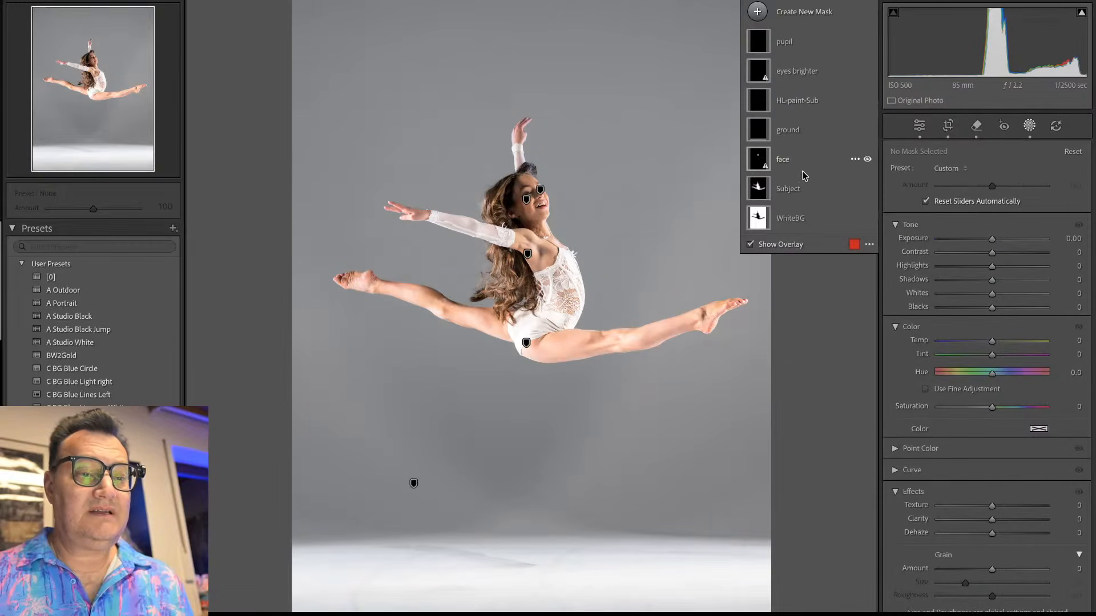
{"action": "left_click", "coordinate": [805, 189]}
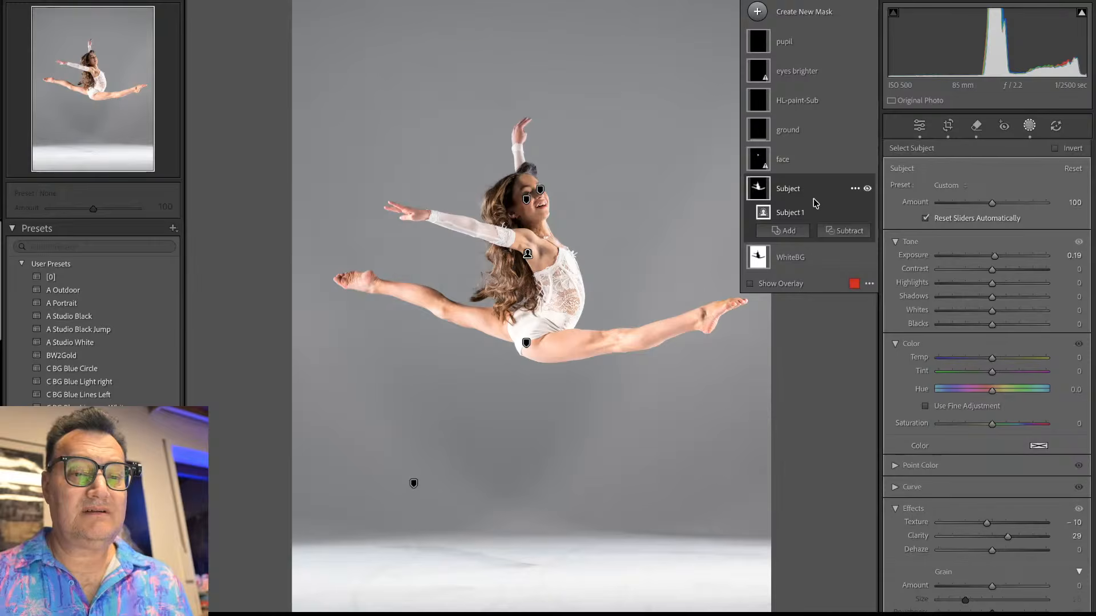
{"action": "left_click_drag", "start_coordinate": [998, 260], "coordinate": [990, 255]}
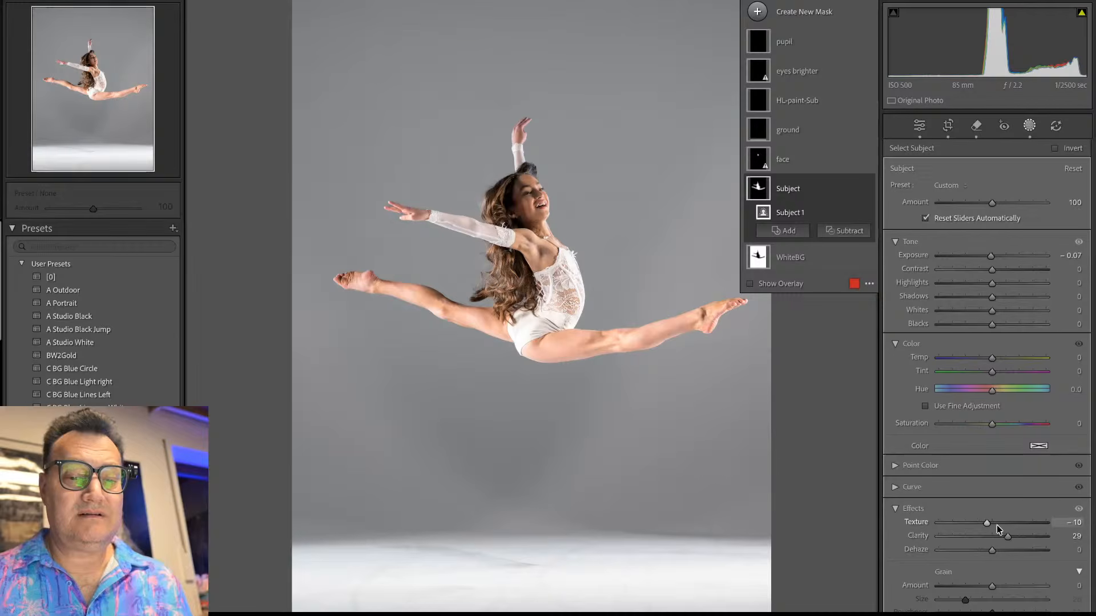
{"action": "left_click", "coordinate": [1027, 128]}
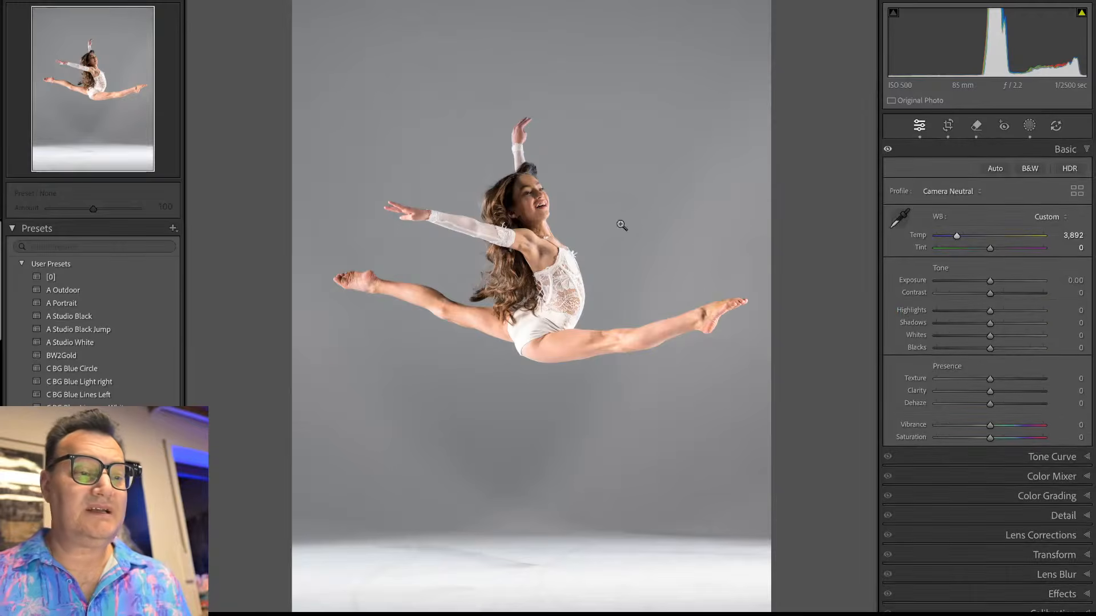
Step: Check the dancer's face and upper body up close, reduce the Subject mask's clarity to 13 and leave masking
{"action": "left_click", "coordinate": [531, 175]}
{"action": "left_click_drag", "start_coordinate": [638, 262], "coordinate": [648, 232]}
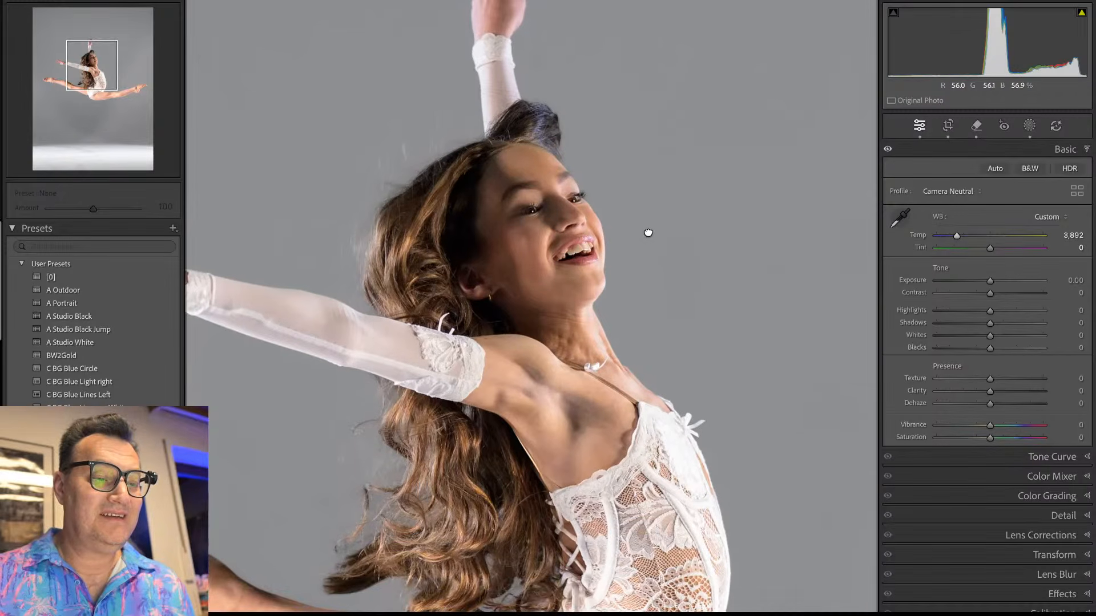
{"action": "left_click", "coordinate": [532, 163]}
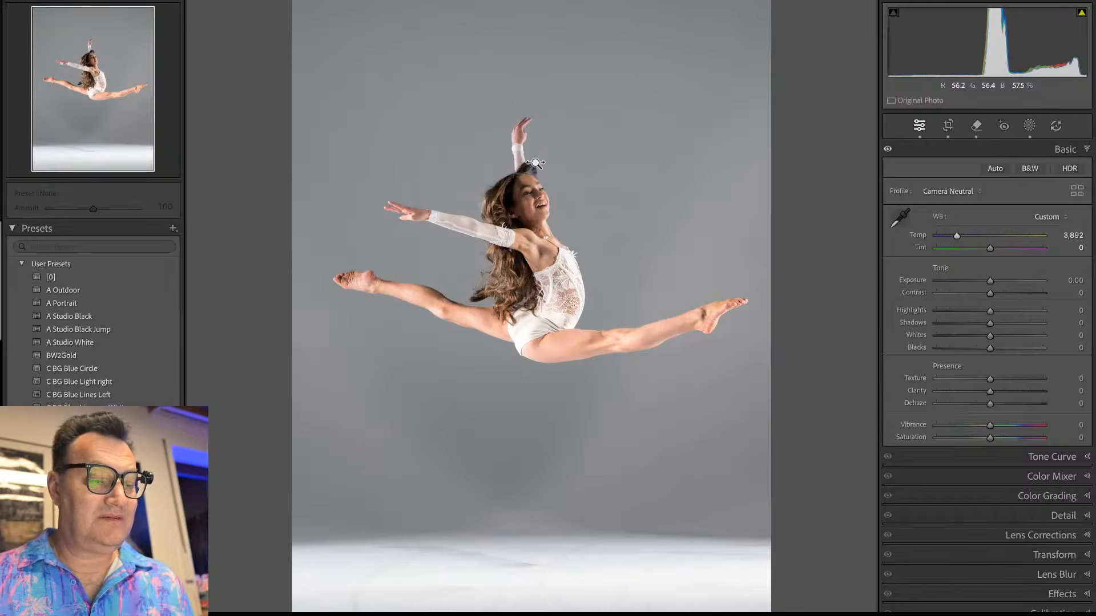
{"action": "key", "text": "shift+w"}
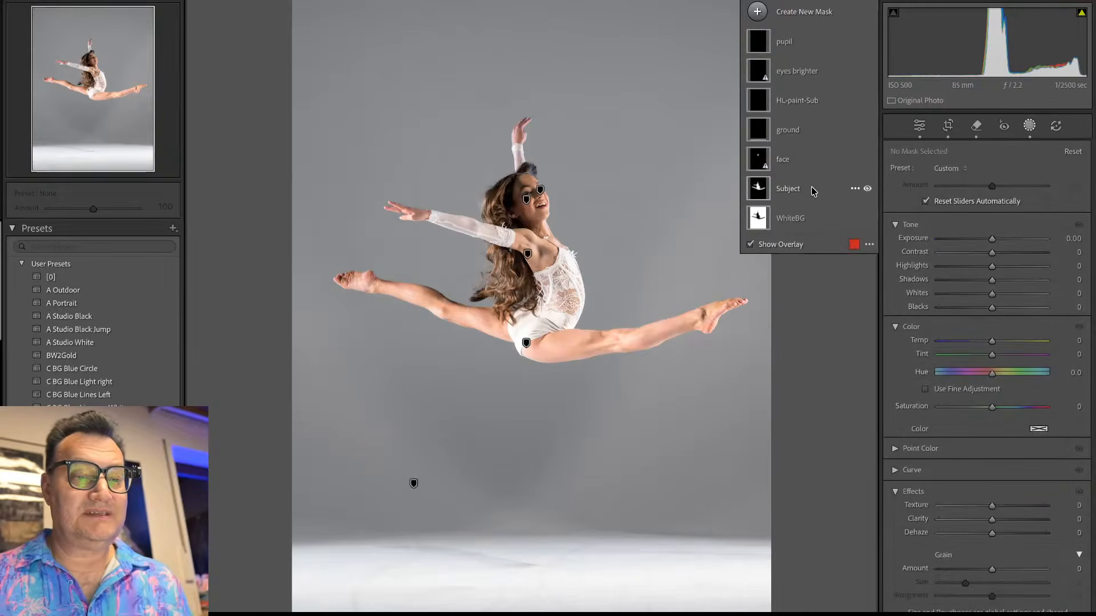
{"action": "left_click_drag", "start_coordinate": [1007, 537], "coordinate": [998, 530]}
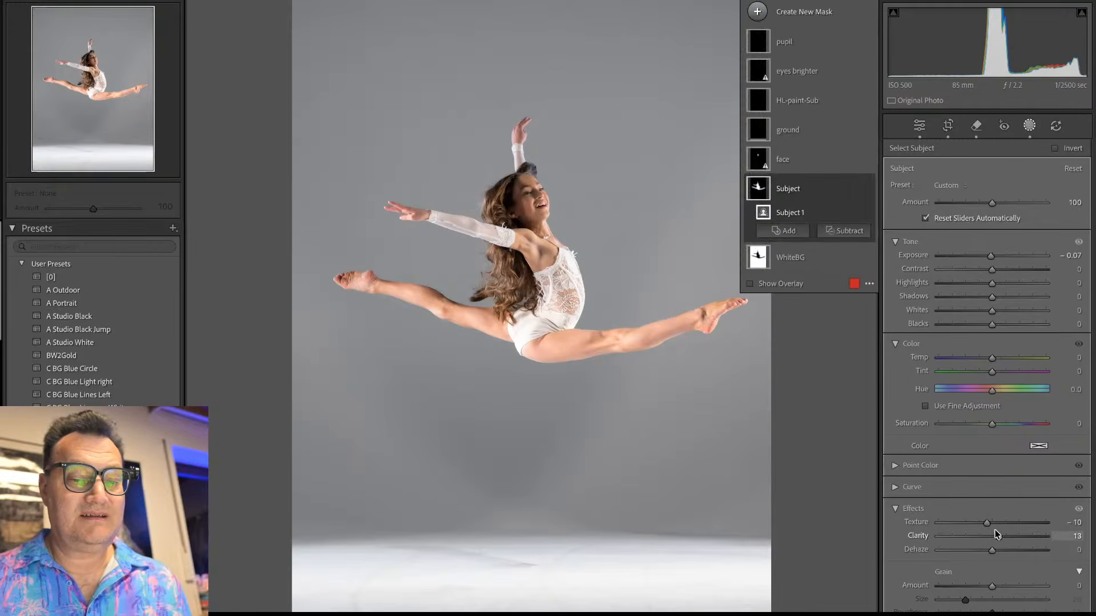
{"action": "left_click", "coordinate": [1029, 127]}
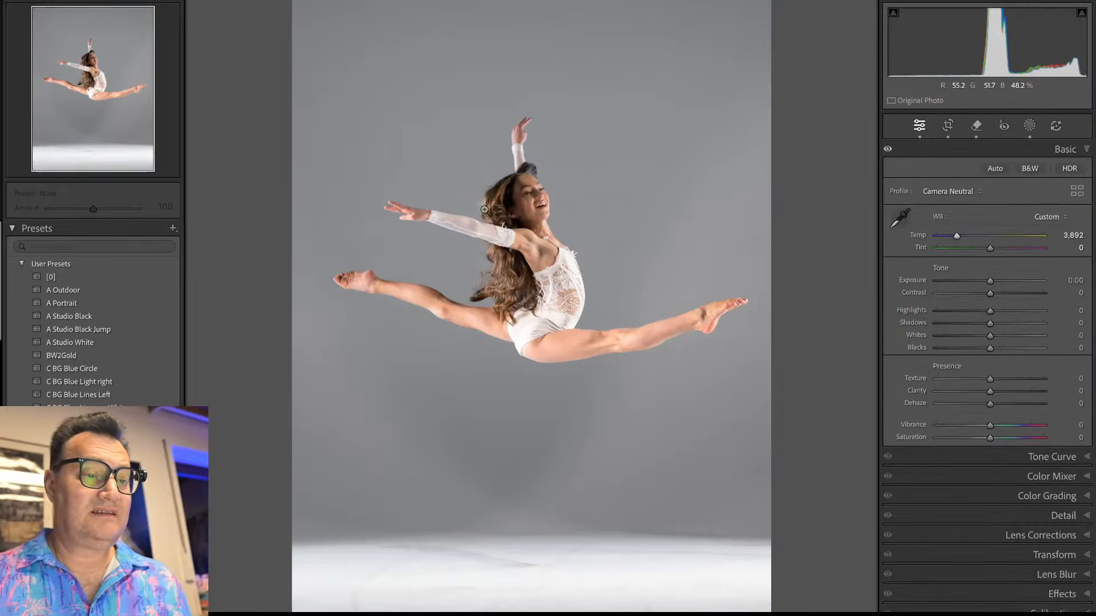
Step: Inspect the dancer's face once more and crop a little more background off the top of the photo
{"action": "left_click", "coordinate": [522, 183]}
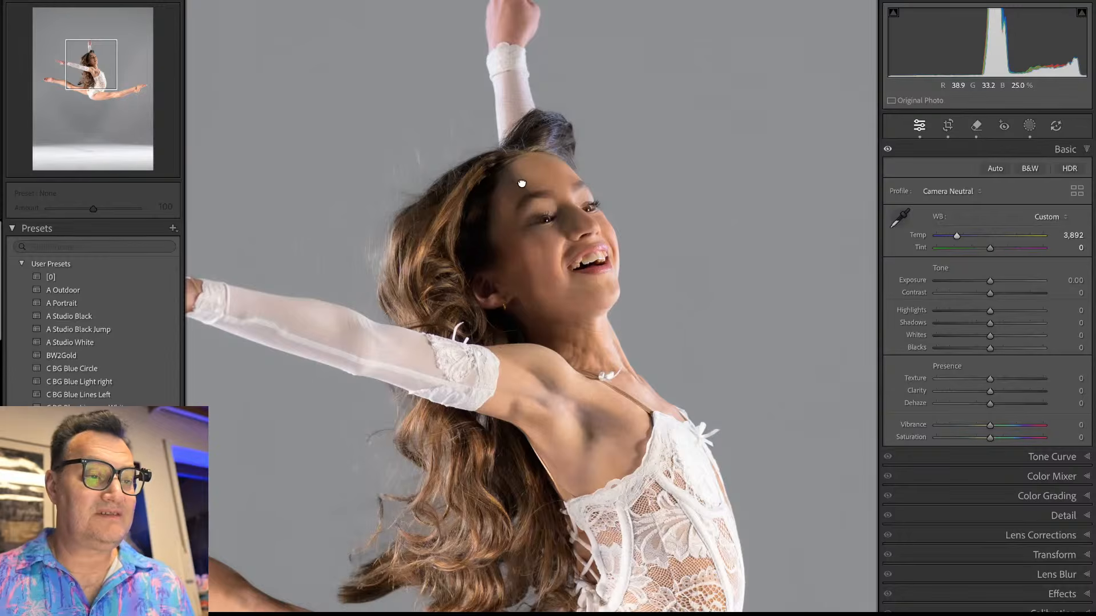
{"action": "left_click", "coordinate": [521, 181]}
{"action": "key", "text": "r"}
{"action": "left_click_drag", "start_coordinate": [735, 49], "coordinate": [734, 61]}
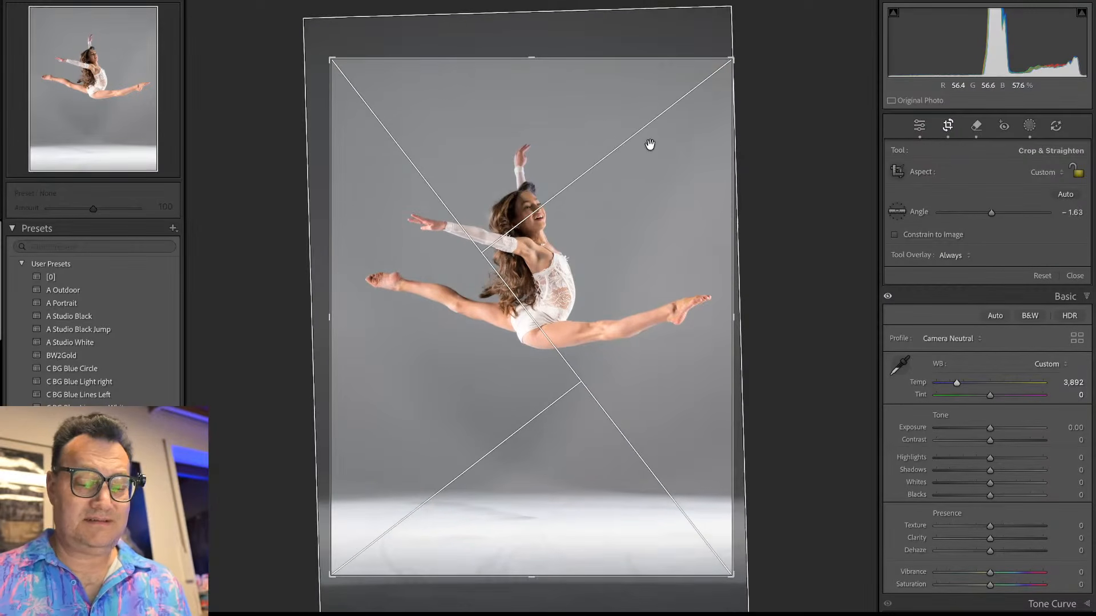
{"action": "key", "text": "Return"}
Step: Paint out the faint marks on the white floor with the Remove tool, enlarging the brush to size 6
{"action": "key", "text": "q"}
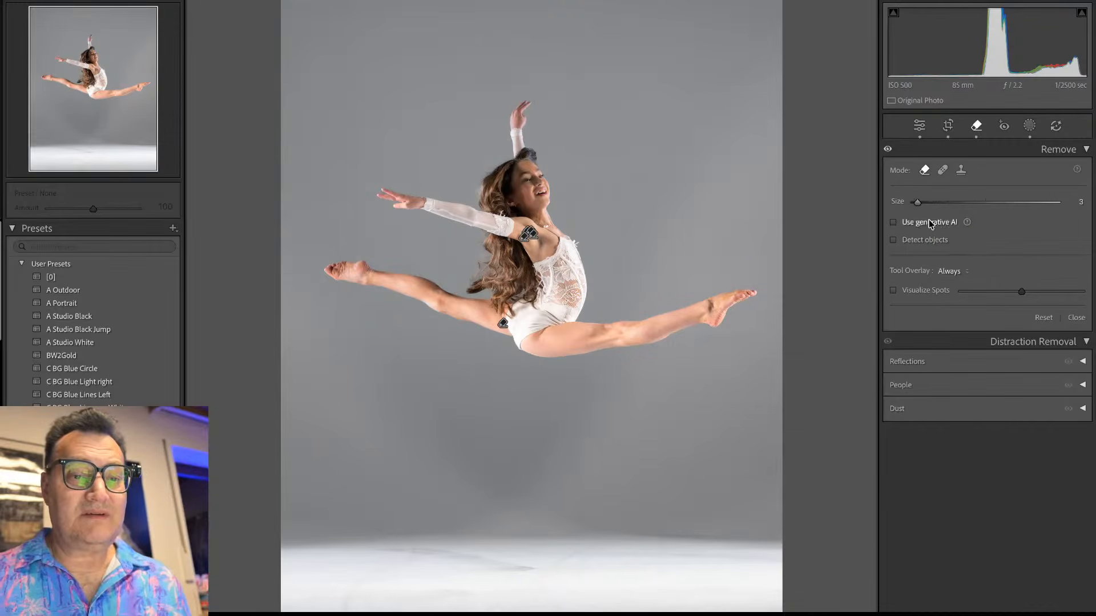
{"action": "scroll", "coordinate": [524, 568], "scroll_direction": "up", "scroll_amount": 3}
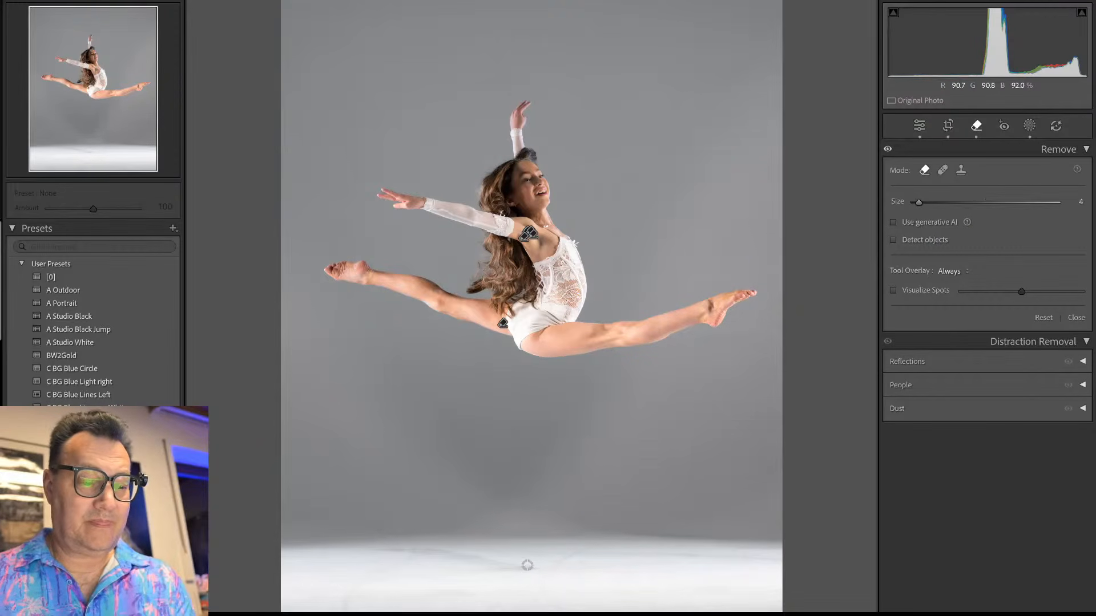
{"action": "mouse_move", "coordinate": [534, 567]}
{"action": "left_mouse_down"}
{"action": "mouse_move", "coordinate": [499, 573]}
{"action": "mouse_move", "coordinate": [364, 547]}
{"action": "mouse_move", "coordinate": [371, 572]}
{"action": "mouse_move", "coordinate": [337, 610]}
{"action": "left_mouse_up"}
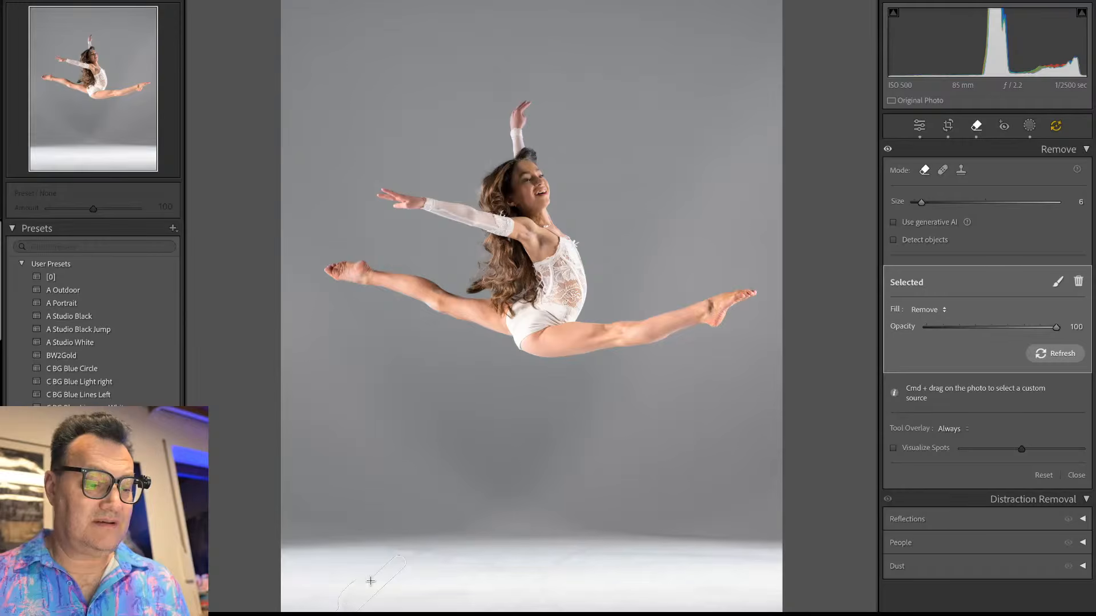
Step: Remove the remaining streaks across the lower white floor with further size 6 Remove strokes and close the tool
{"action": "left_click_drag", "start_coordinate": [380, 566], "coordinate": [422, 555]}
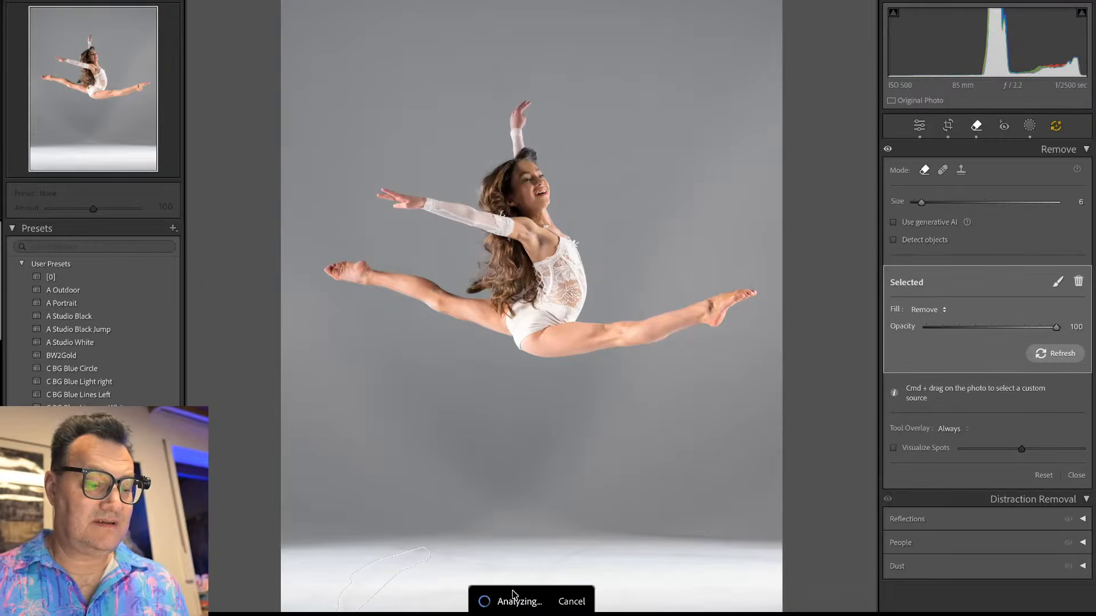
{"action": "key", "text": "q"}
{"action": "key", "text": "q"}
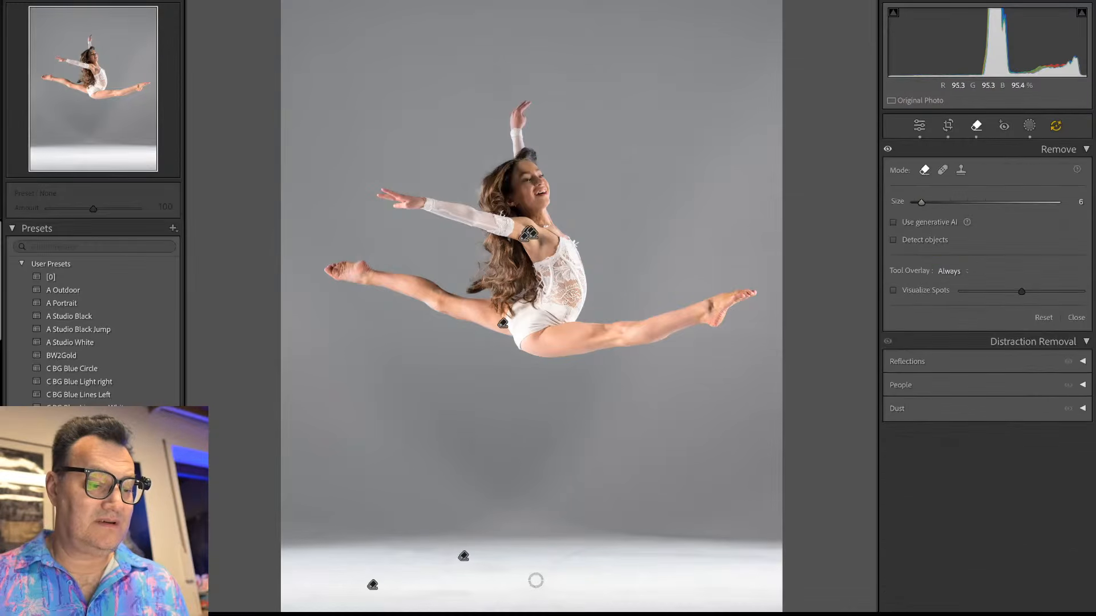
{"action": "mouse_move", "coordinate": [595, 547]}
{"action": "left_mouse_down"}
{"action": "mouse_move", "coordinate": [540, 575]}
{"action": "mouse_move", "coordinate": [552, 608]}
{"action": "mouse_move", "coordinate": [542, 583]}
{"action": "left_mouse_up"}
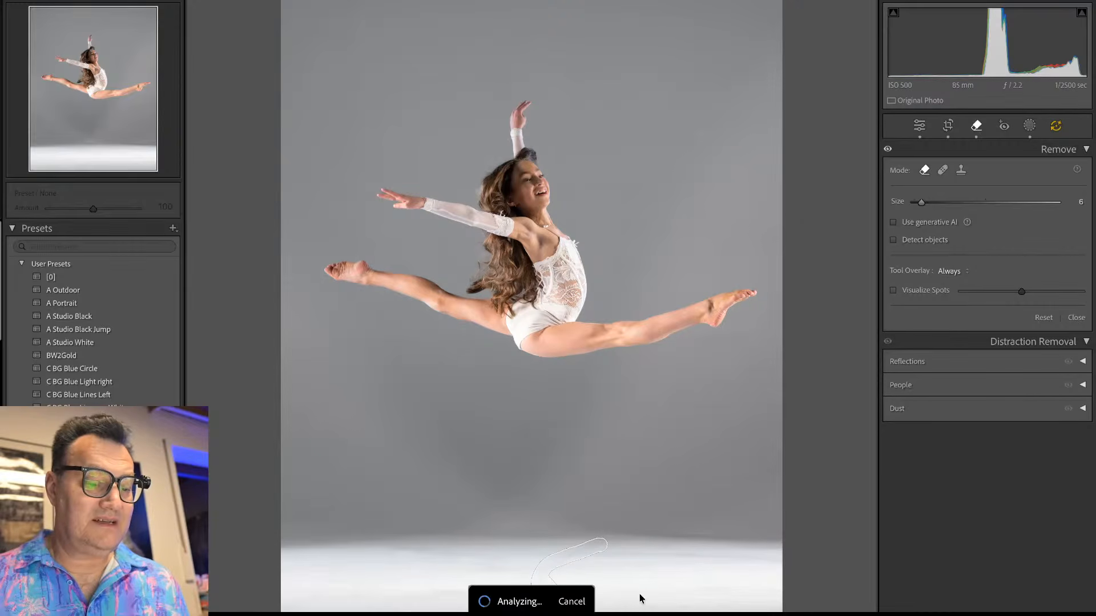
{"action": "key", "text": "h"}
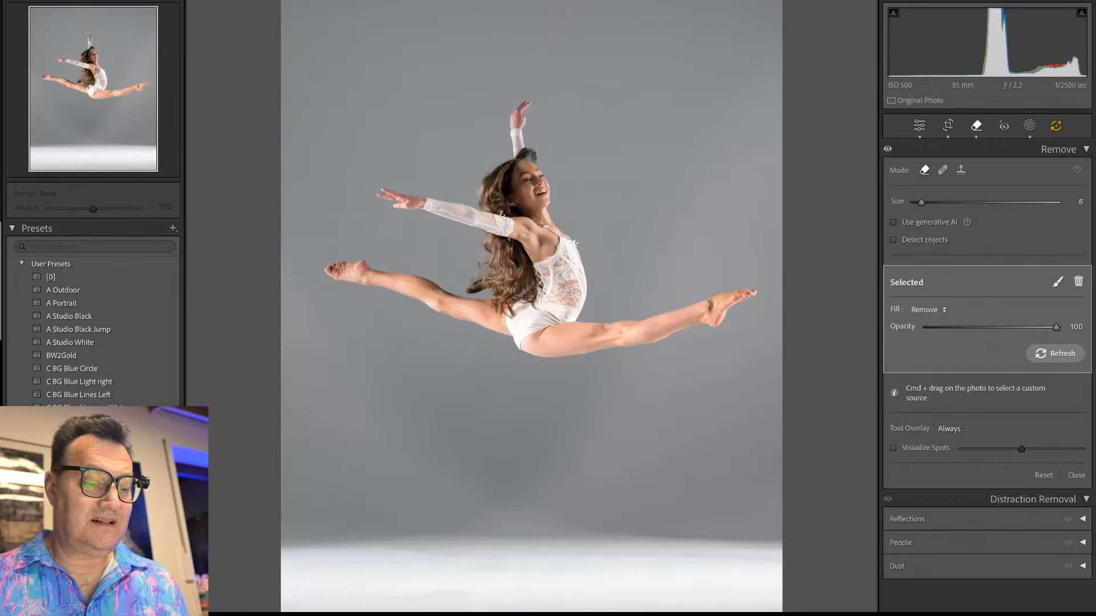
{"action": "left_click", "coordinate": [653, 604]}
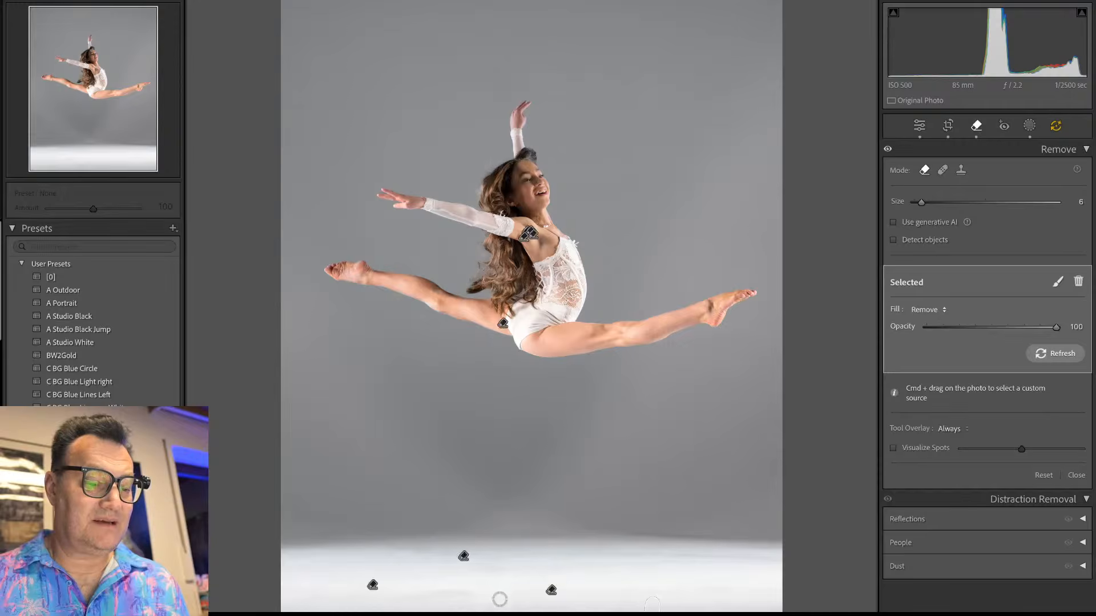
{"action": "key", "text": "q"}
{"action": "key", "text": "q"}
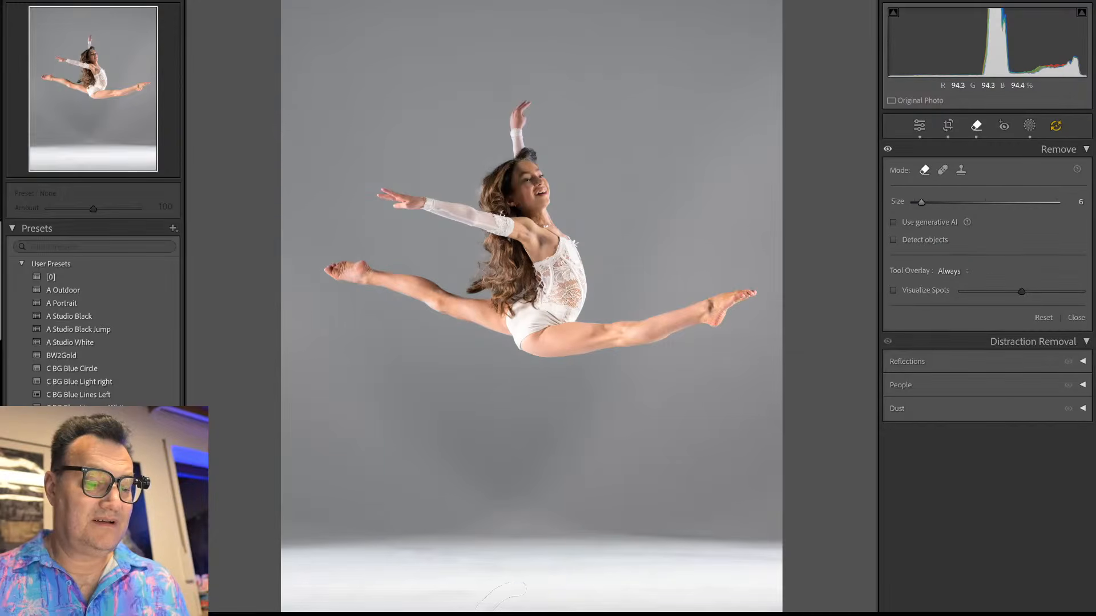
{"action": "left_click_drag", "start_coordinate": [516, 606], "coordinate": [514, 584]}
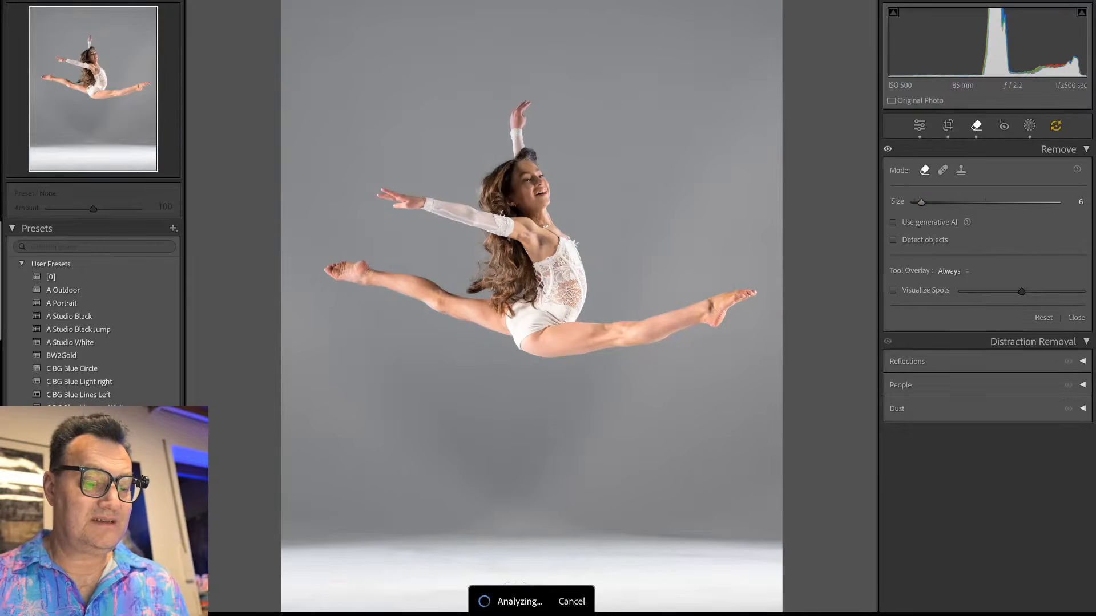
{"action": "key", "text": "q"}
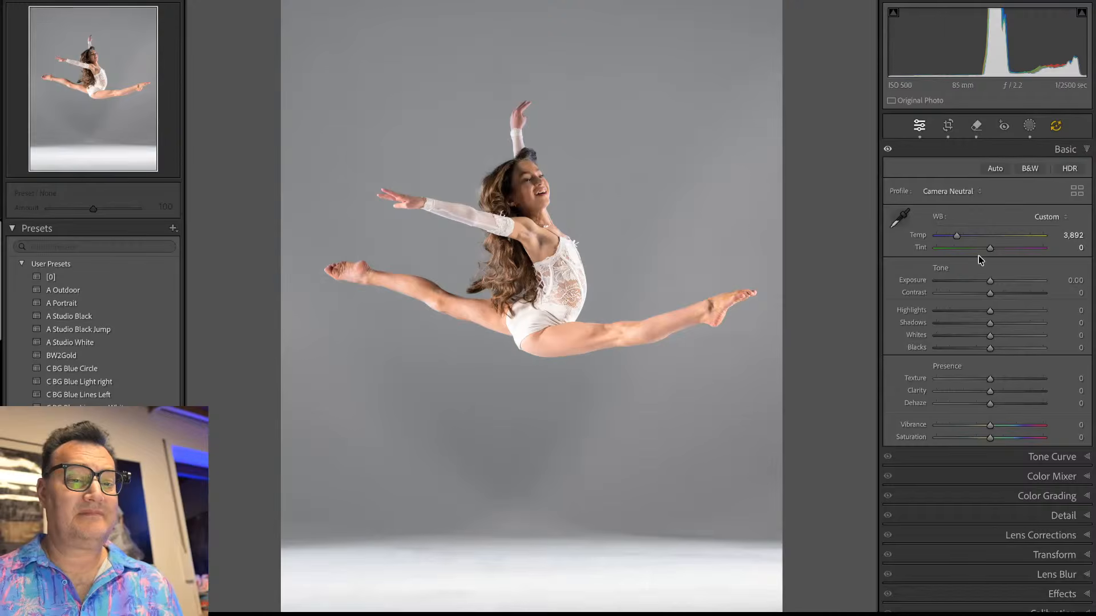
Step: Raise the photo's overall exposure to +0.15 and darken the floor with a linear gradient mask at -1.01 exposure, adjusting the gradient's extent
{"action": "left_click_drag", "start_coordinate": [991, 279], "coordinate": [993, 283]}
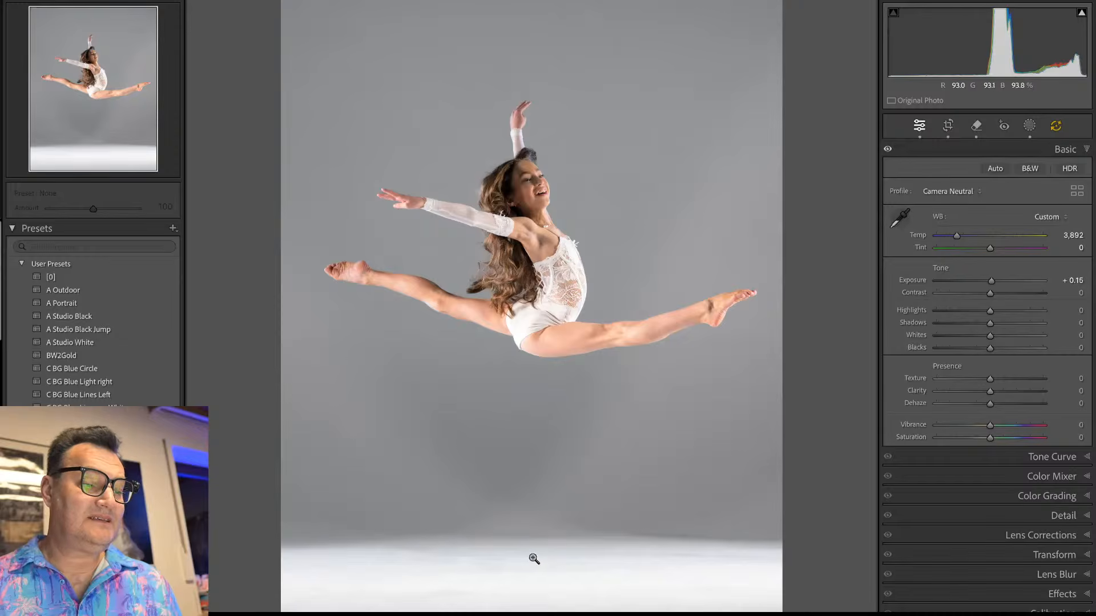
{"action": "key", "text": "m"}
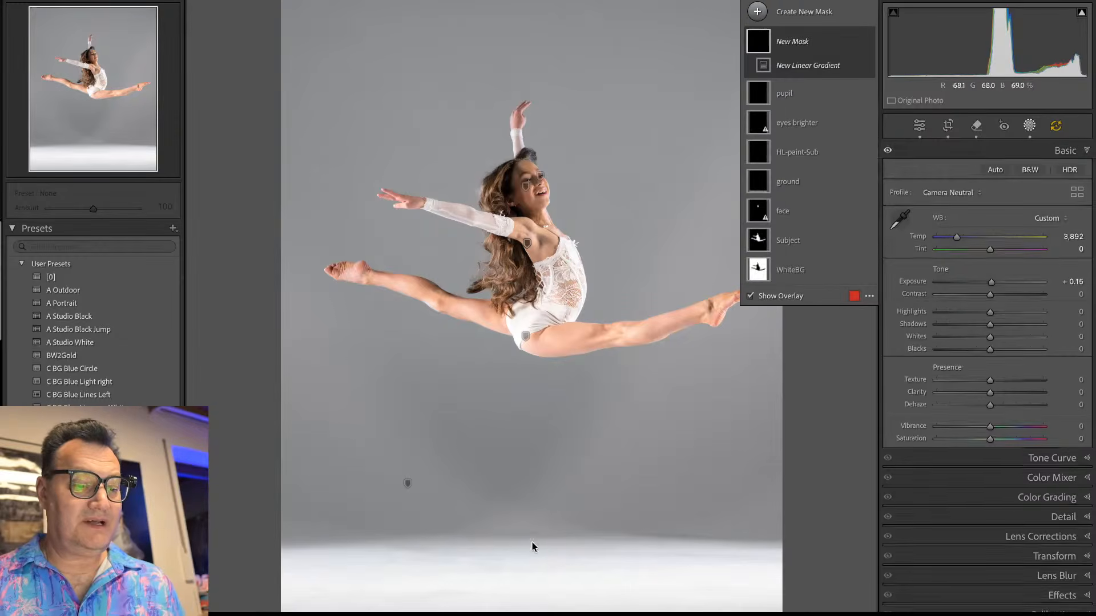
{"action": "mouse_move", "coordinate": [528, 548]}
{"action": "left_mouse_down"}
{"action": "mouse_move", "coordinate": [528, 520]}
{"action": "mouse_move", "coordinate": [529, 567]}
{"action": "mouse_move", "coordinate": [527, 543]}
{"action": "left_mouse_up"}
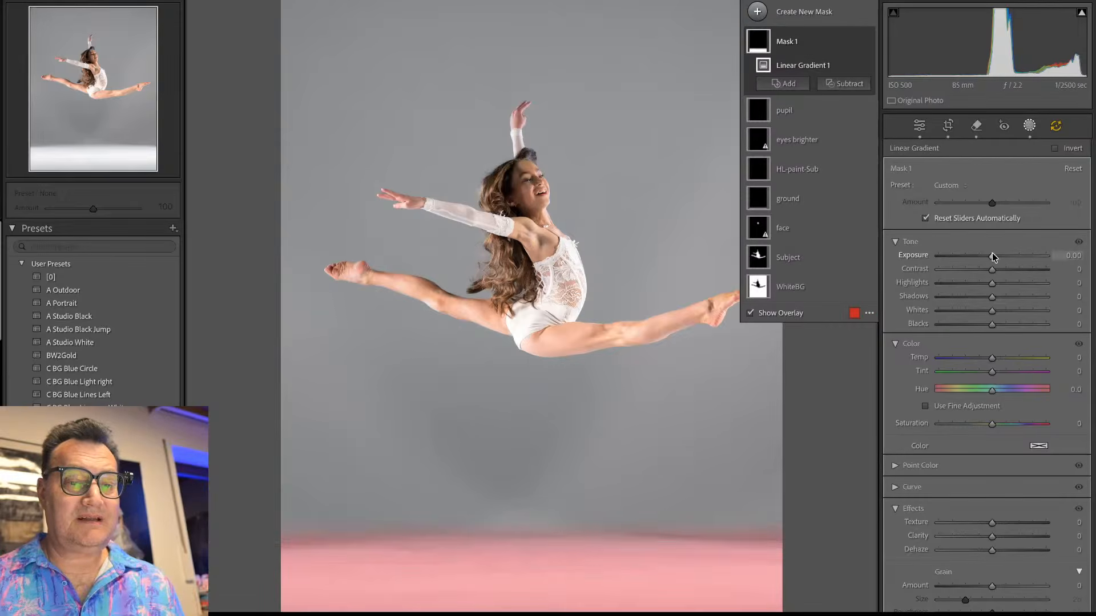
{"action": "left_click_drag", "start_coordinate": [993, 257], "coordinate": [977, 256]}
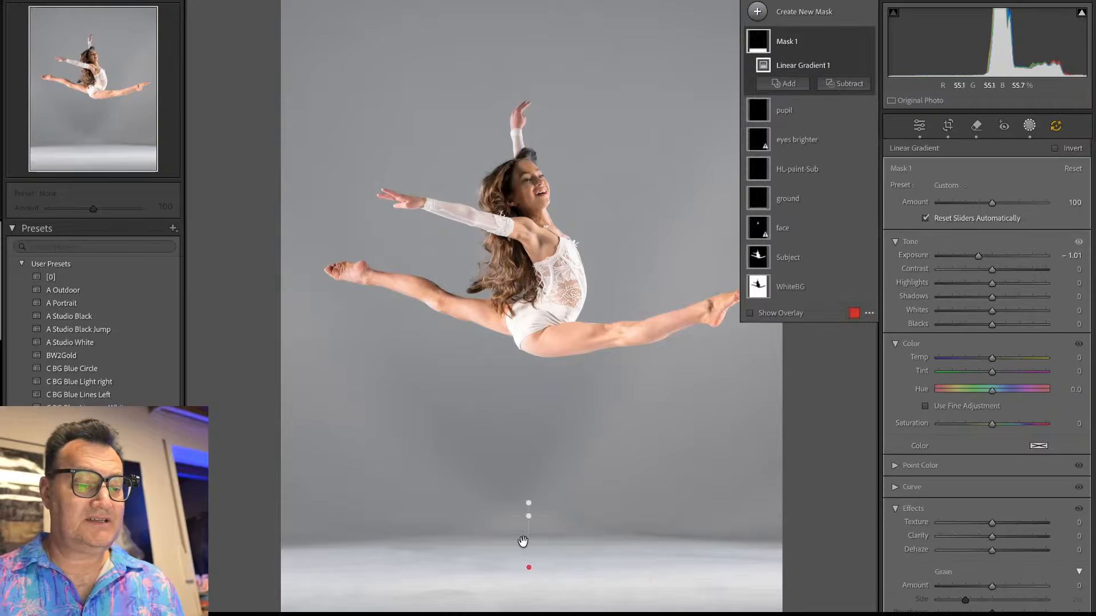
{"action": "left_click_drag", "start_coordinate": [526, 516], "coordinate": [526, 528]}
{"action": "left_click_drag", "start_coordinate": [975, 259], "coordinate": [804, 295]}
{"action": "left_click_drag", "start_coordinate": [991, 523], "coordinate": [824, 551]}
{"action": "key", "text": "shift+w"}
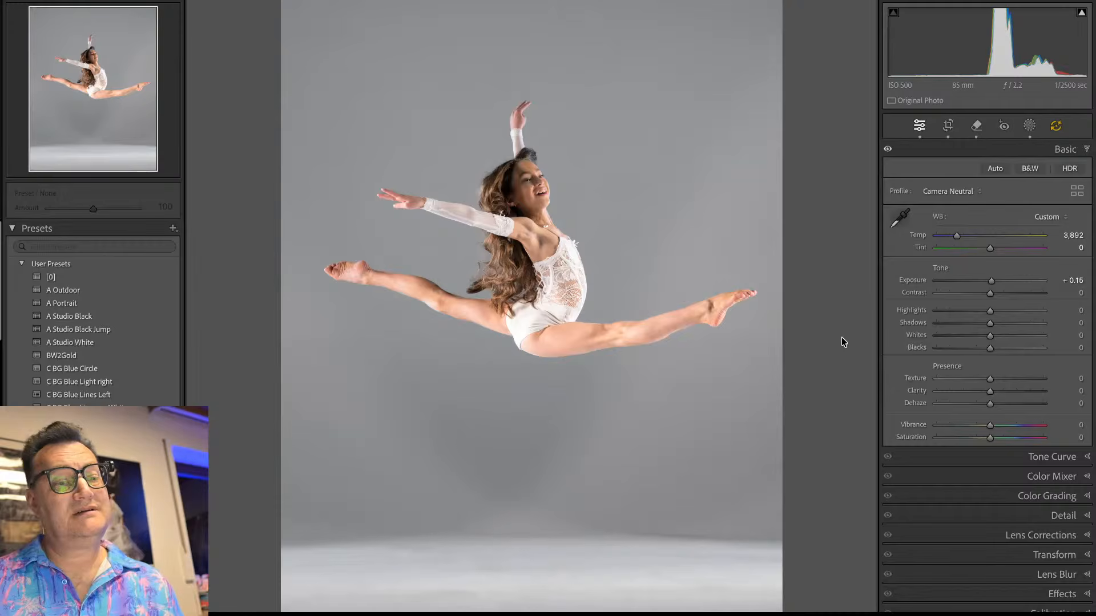
{"action": "key", "text": "p"}
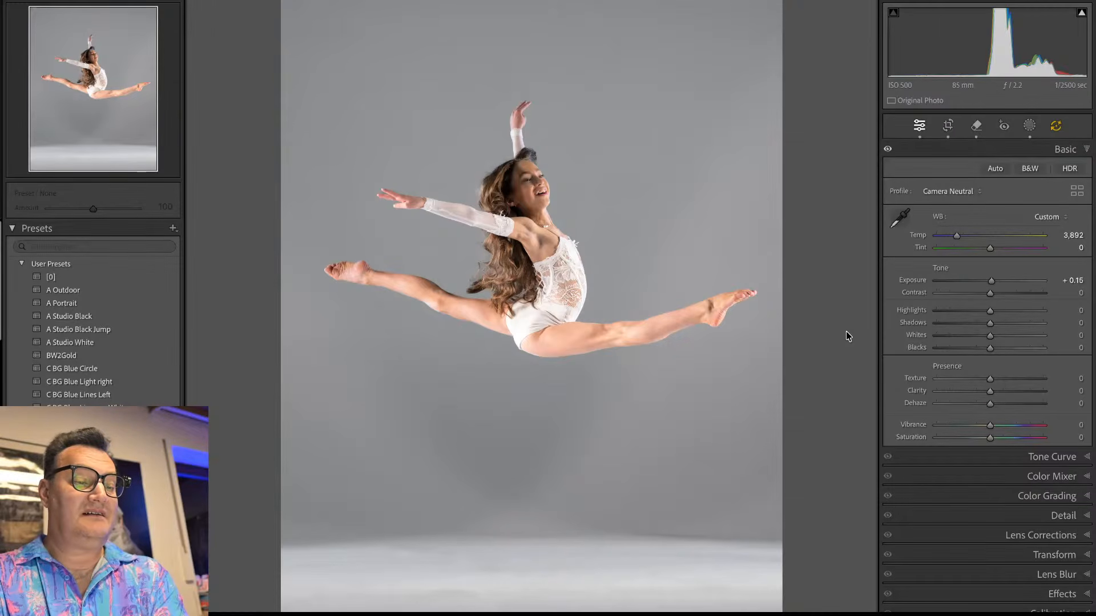
Step: Browse the unedited blue-toned leap photos in the grid, viewing ADI_5447.NEF and ADI_5492.NEF enlarged to examine pose and background
{"action": "key", "text": "g"}
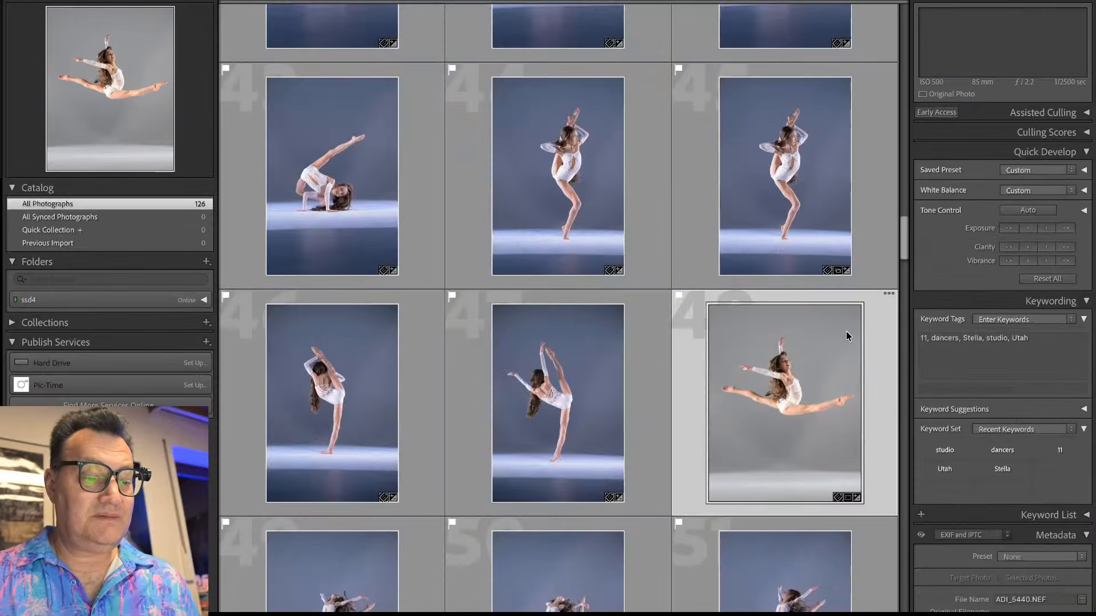
{"action": "scroll", "coordinate": [690, 400], "scroll_direction": "down", "scroll_amount": 2}
{"action": "scroll", "coordinate": [628, 400], "scroll_direction": "down", "scroll_amount": 1}
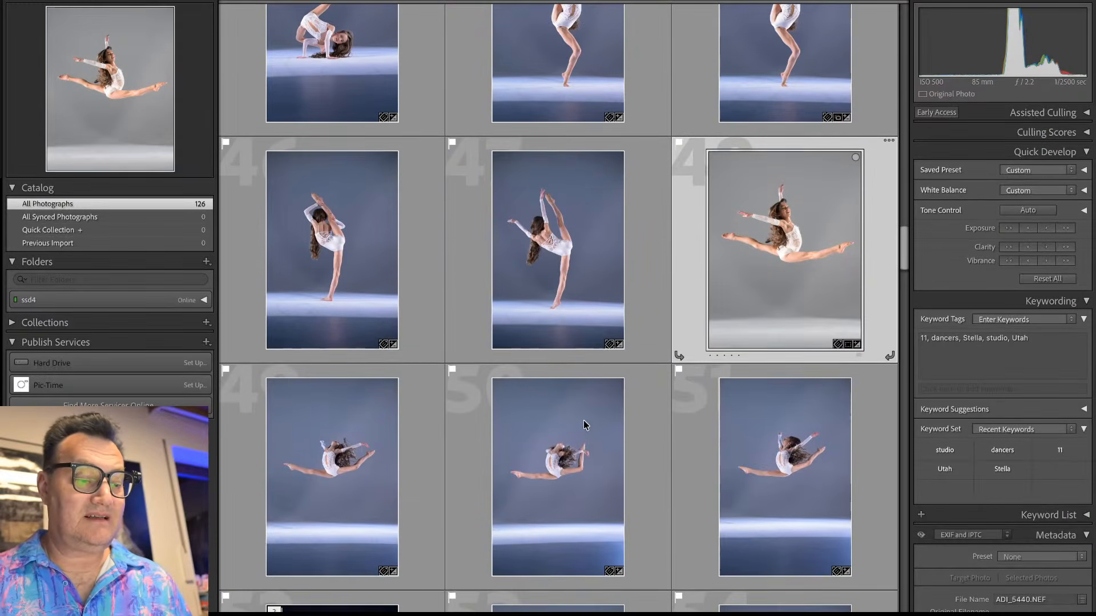
{"action": "double_click", "coordinate": [337, 443]}
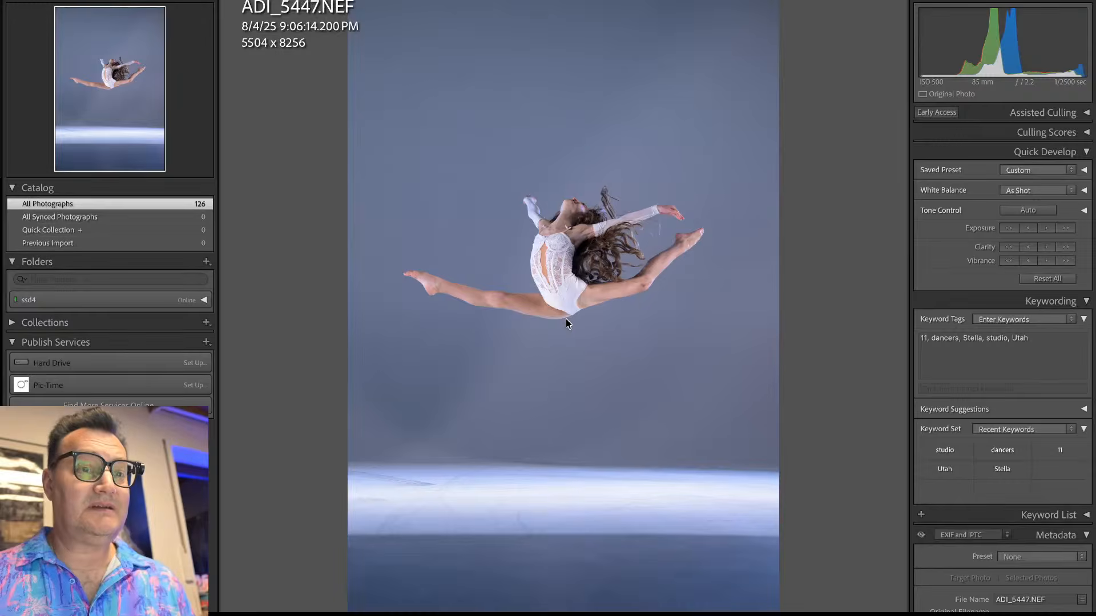
{"action": "key", "text": "g"}
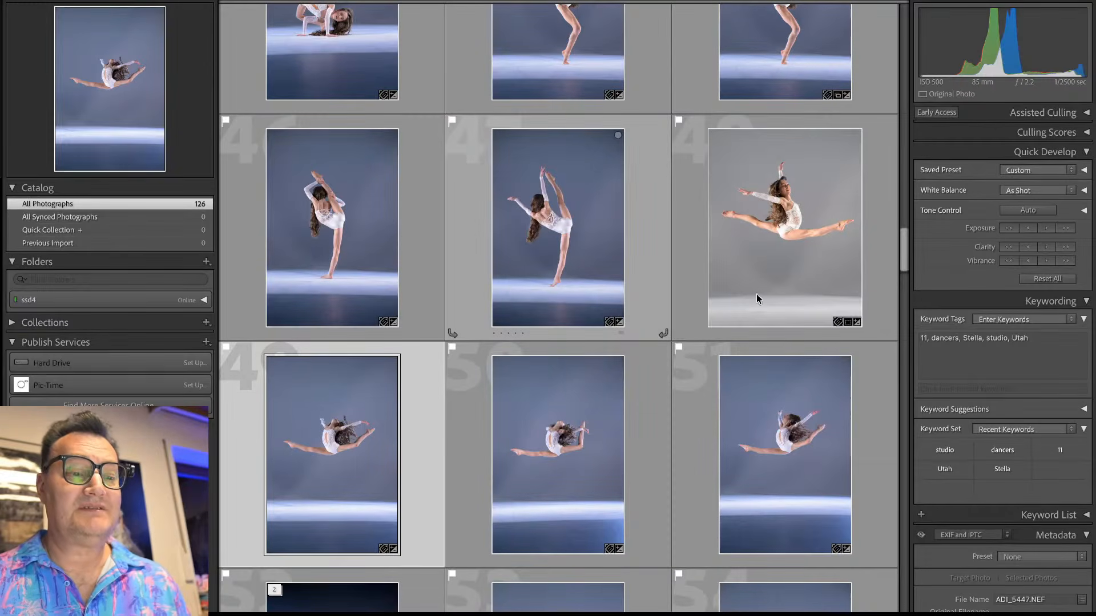
{"action": "scroll", "coordinate": [683, 408], "scroll_direction": "down", "scroll_amount": 3}
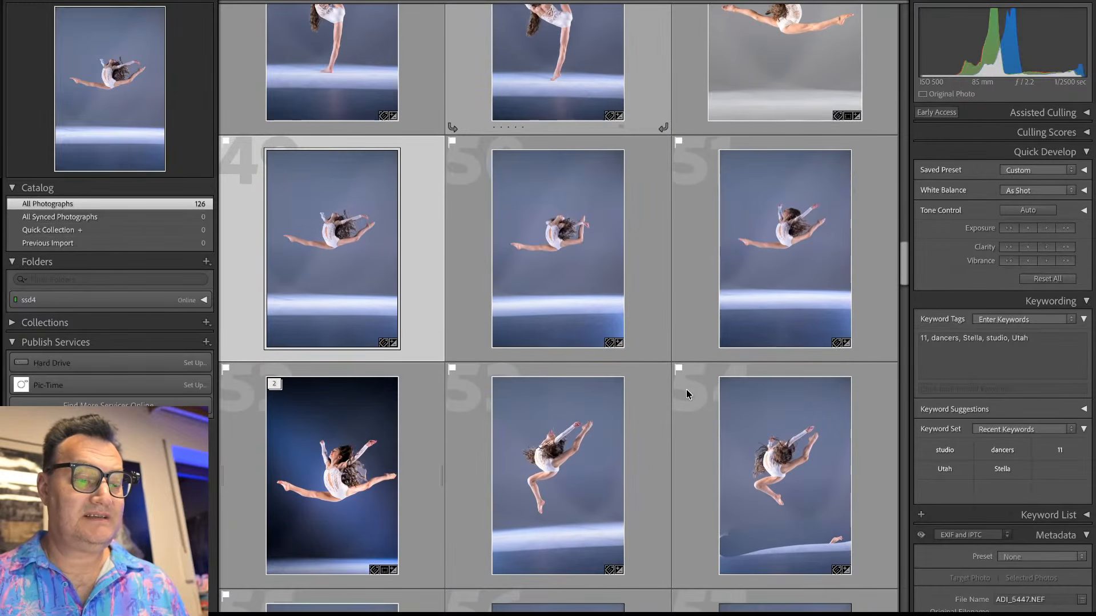
{"action": "left_click", "coordinate": [700, 444]}
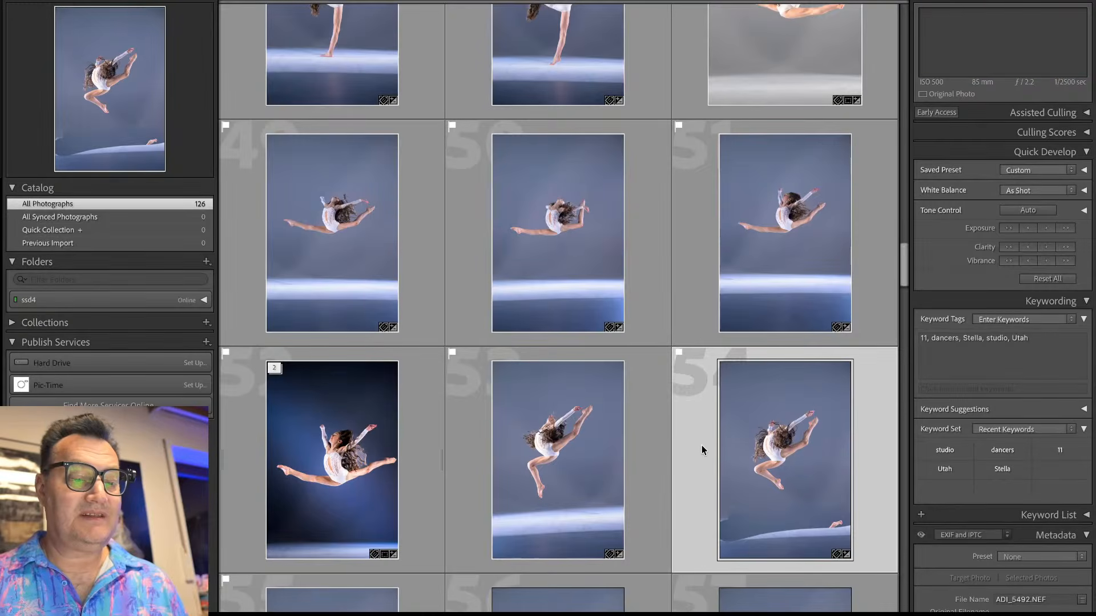
{"action": "double_click", "coordinate": [697, 446]}
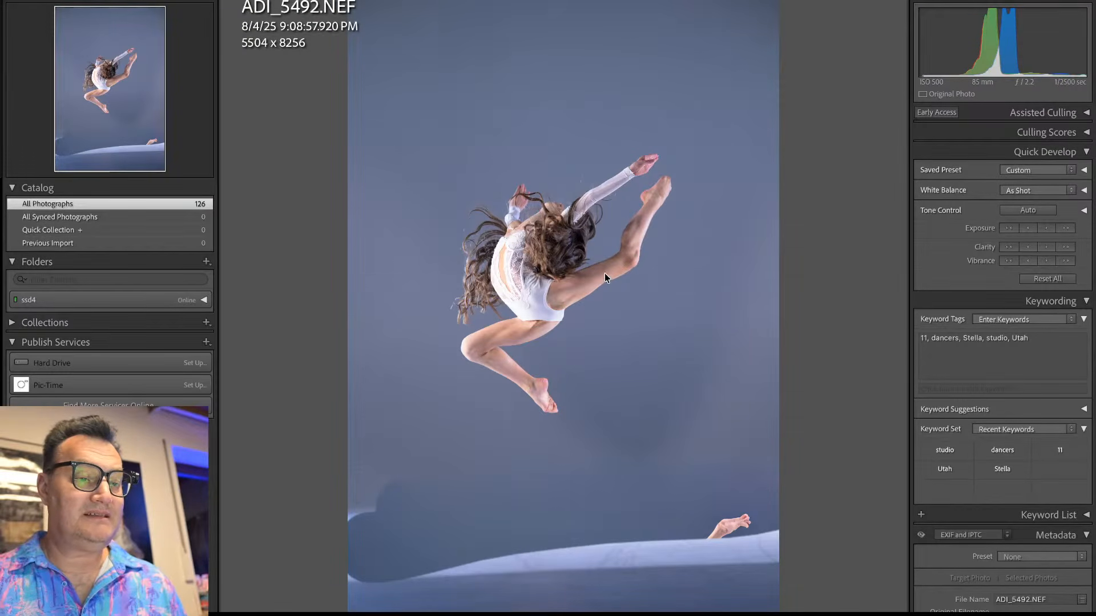
{"action": "key", "text": "g"}
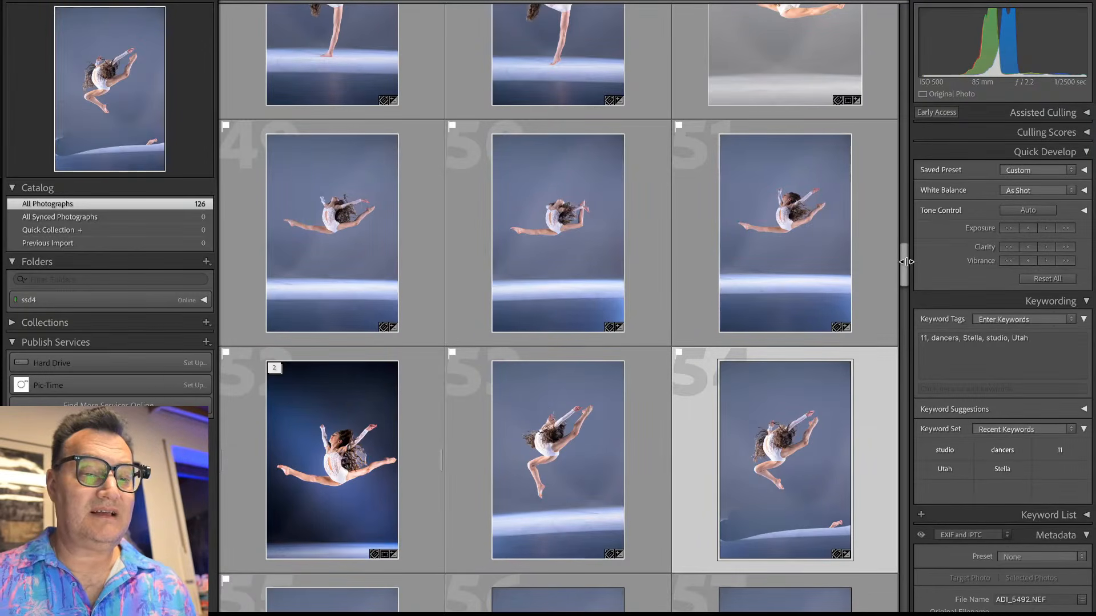
Step: View the edited leap photo ADI_5440.NEF enlarged once more and go back through the grid to the black-and-white seated photos
{"action": "left_click_drag", "start_coordinate": [903, 259], "coordinate": [902, 234]}
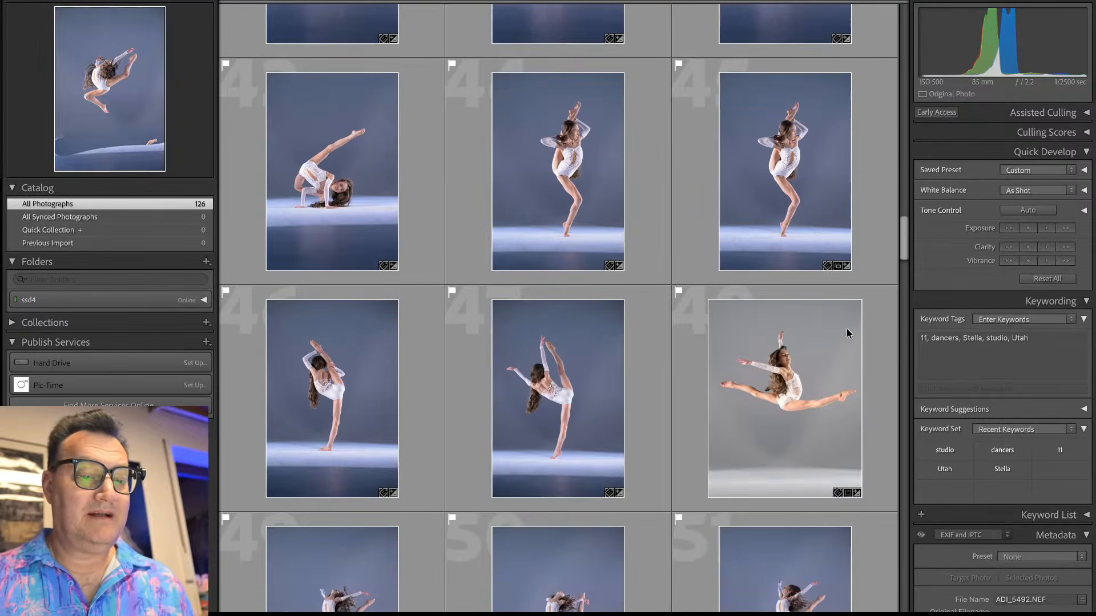
{"action": "left_click", "coordinate": [827, 346]}
{"action": "double_click", "coordinate": [829, 349]}
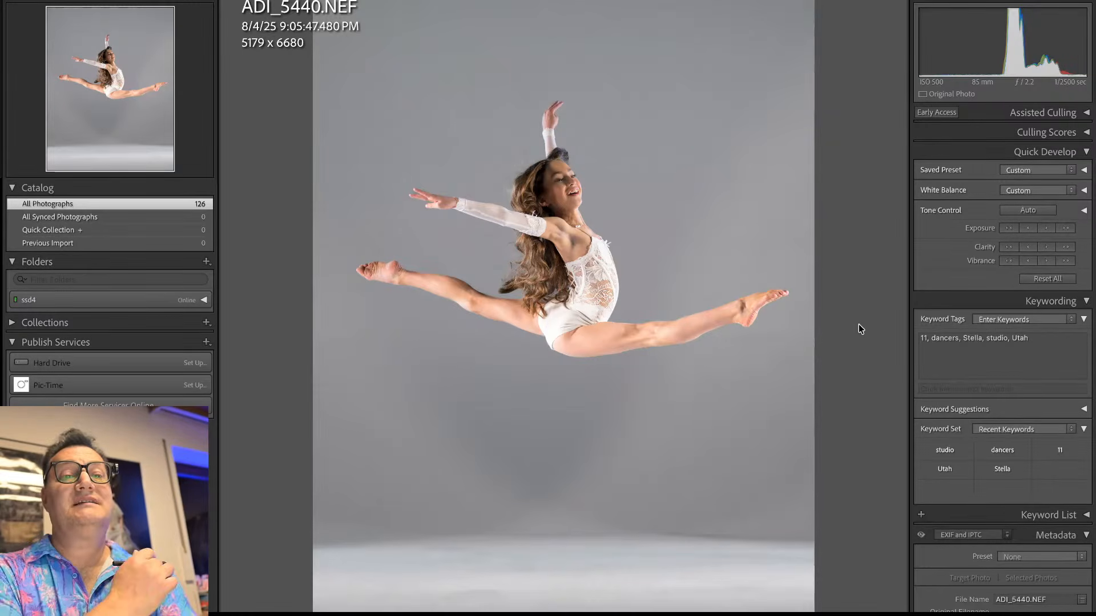
{"action": "key", "text": "g"}
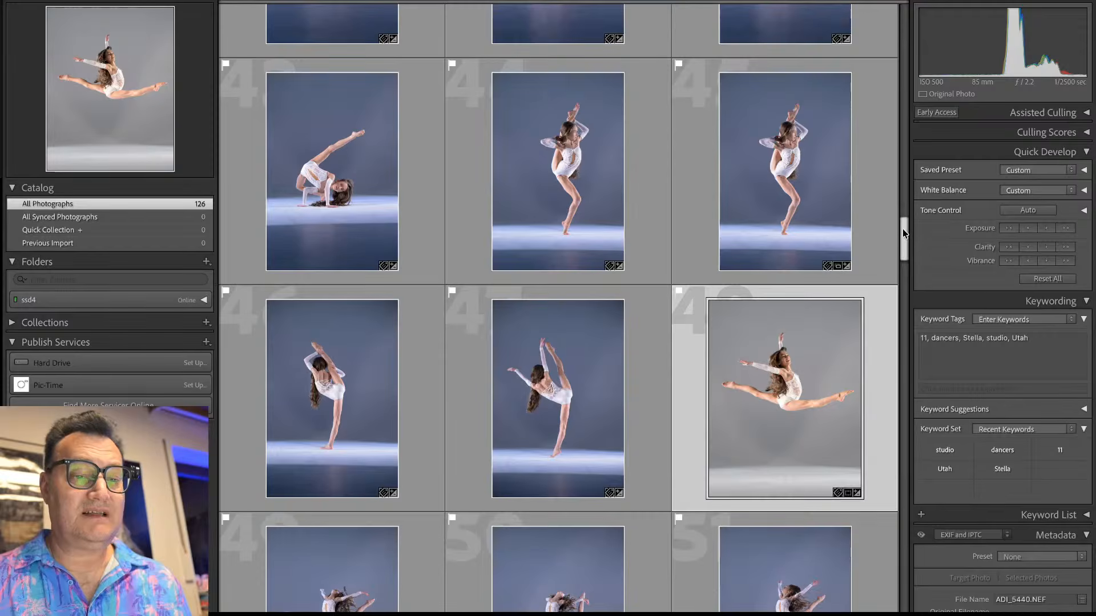
{"action": "left_click_drag", "start_coordinate": [906, 228], "coordinate": [902, 130]}
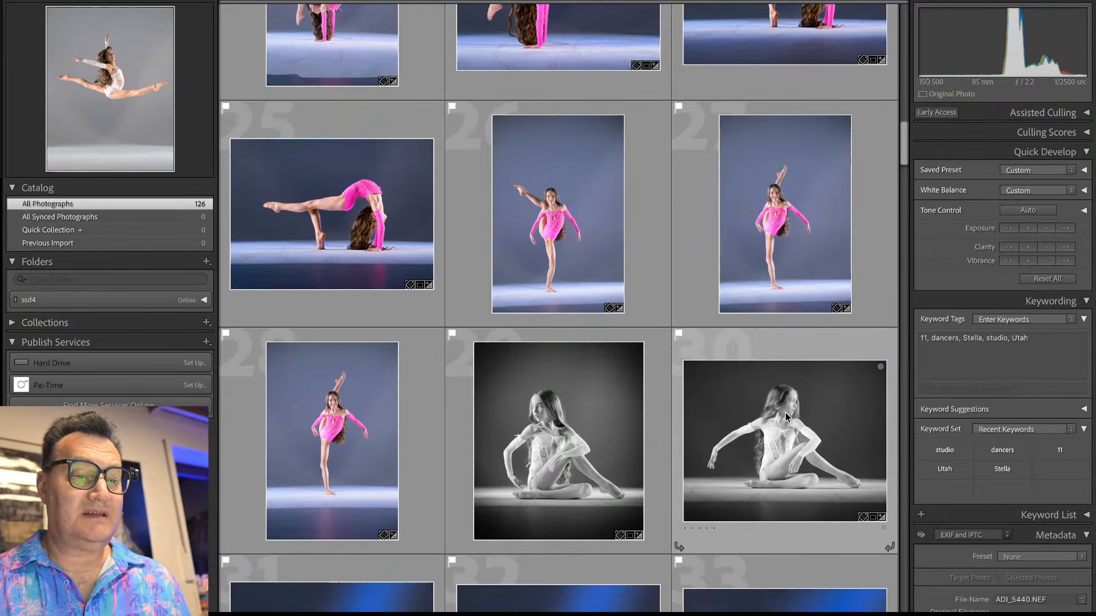